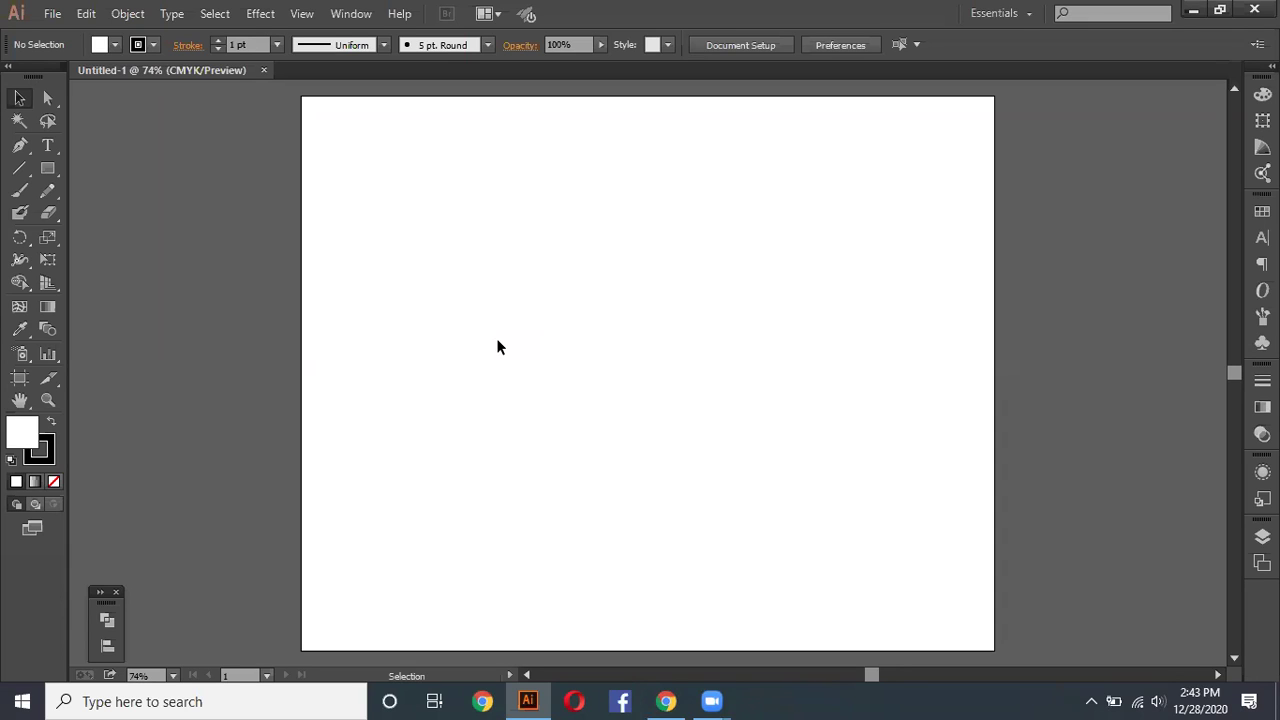
Step: Type 'silvertech' on the artboard and scale it up to 97.5 pt Myriad Pro Regular
{"action": "left_click", "coordinate": [47, 145]}
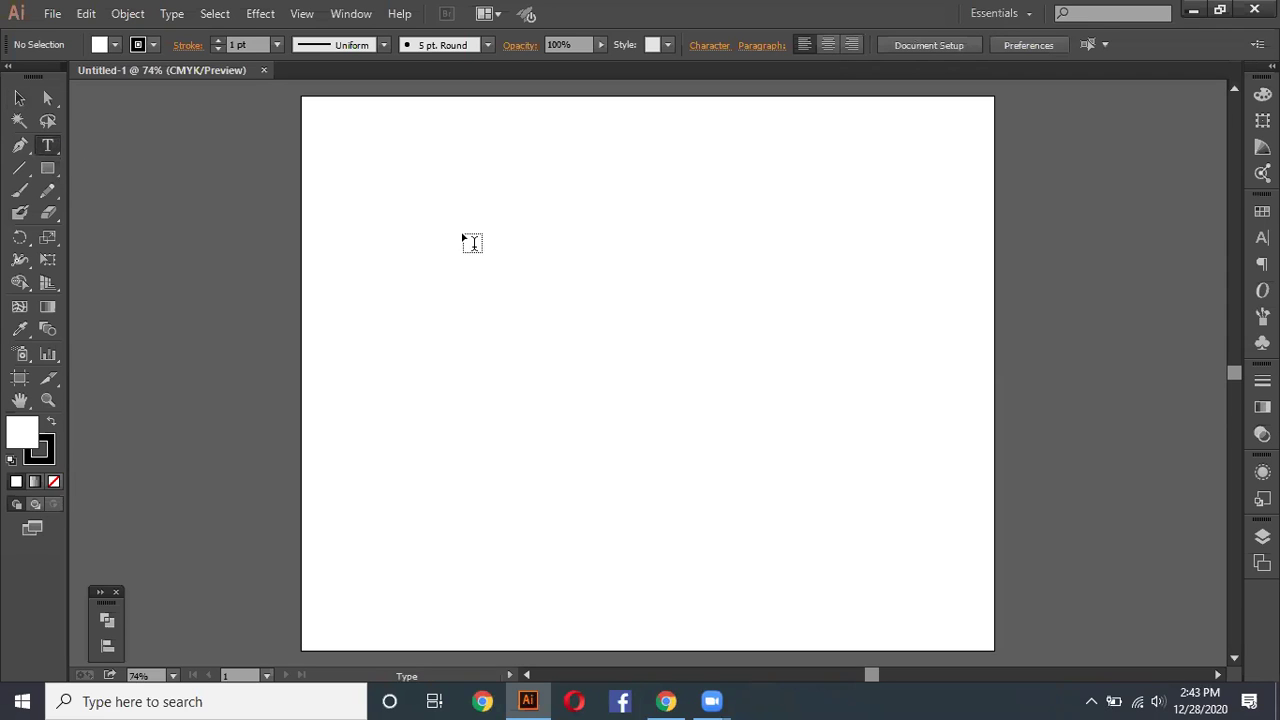
{"action": "left_click", "coordinate": [464, 234]}
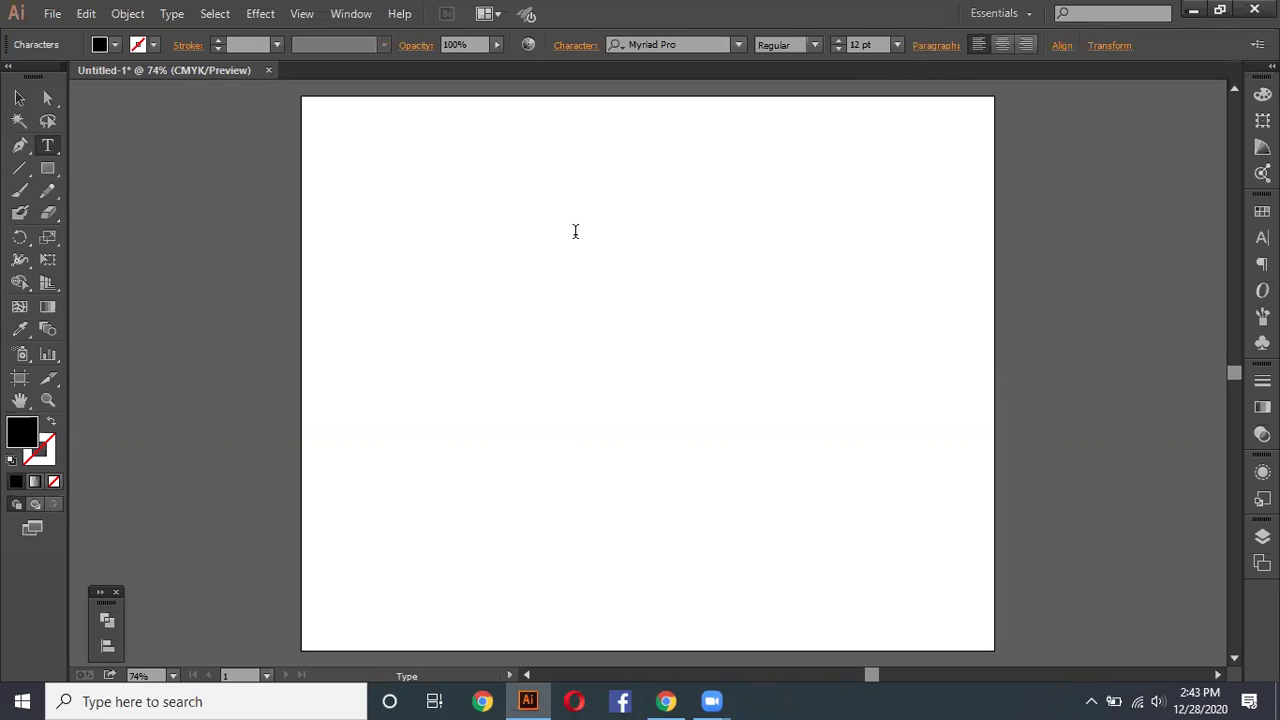
{"action": "type", "text": "silver"}
{"action": "type", "text": "tech"}
{"action": "key", "text": "Escape"}
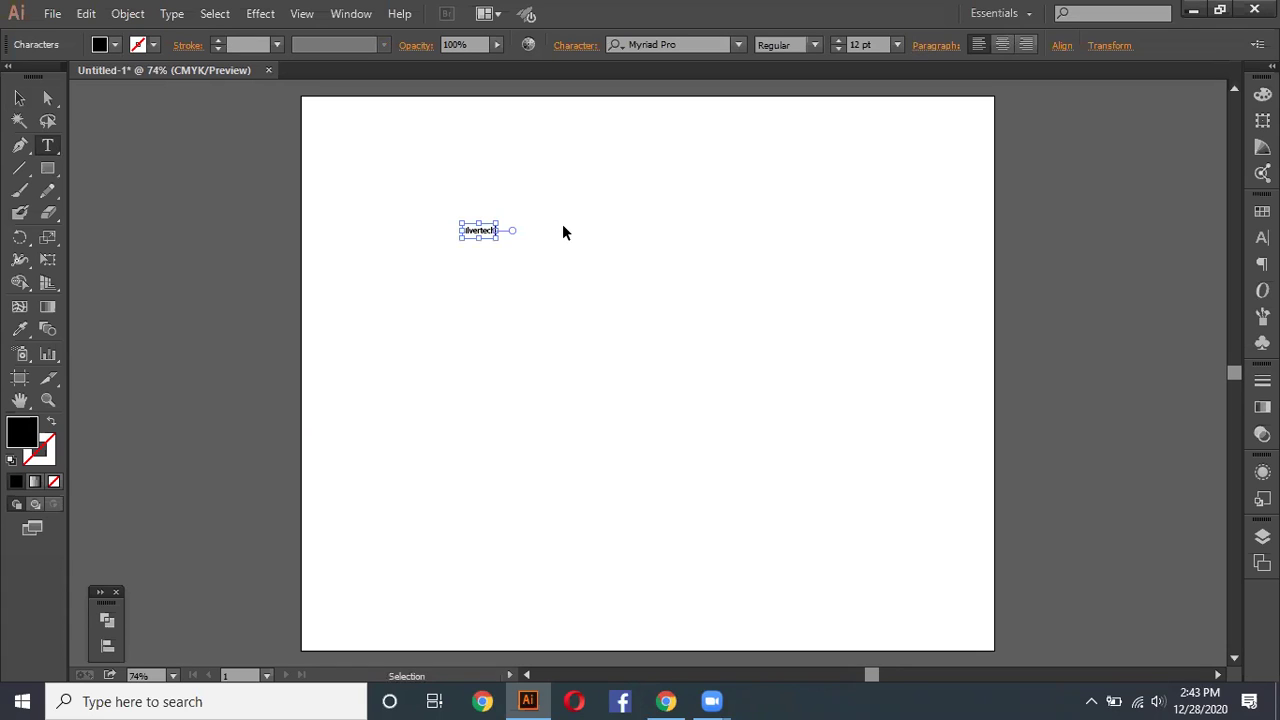
{"action": "mouse_move", "coordinate": [497, 238]}
{"action": "left_mouse_down"}
{"action": "mouse_move", "coordinate": [558, 277]}
{"action": "mouse_move", "coordinate": [735, 345]}
{"action": "left_mouse_up"}
{"action": "left_click_drag", "start_coordinate": [590, 290], "coordinate": [596, 290]}
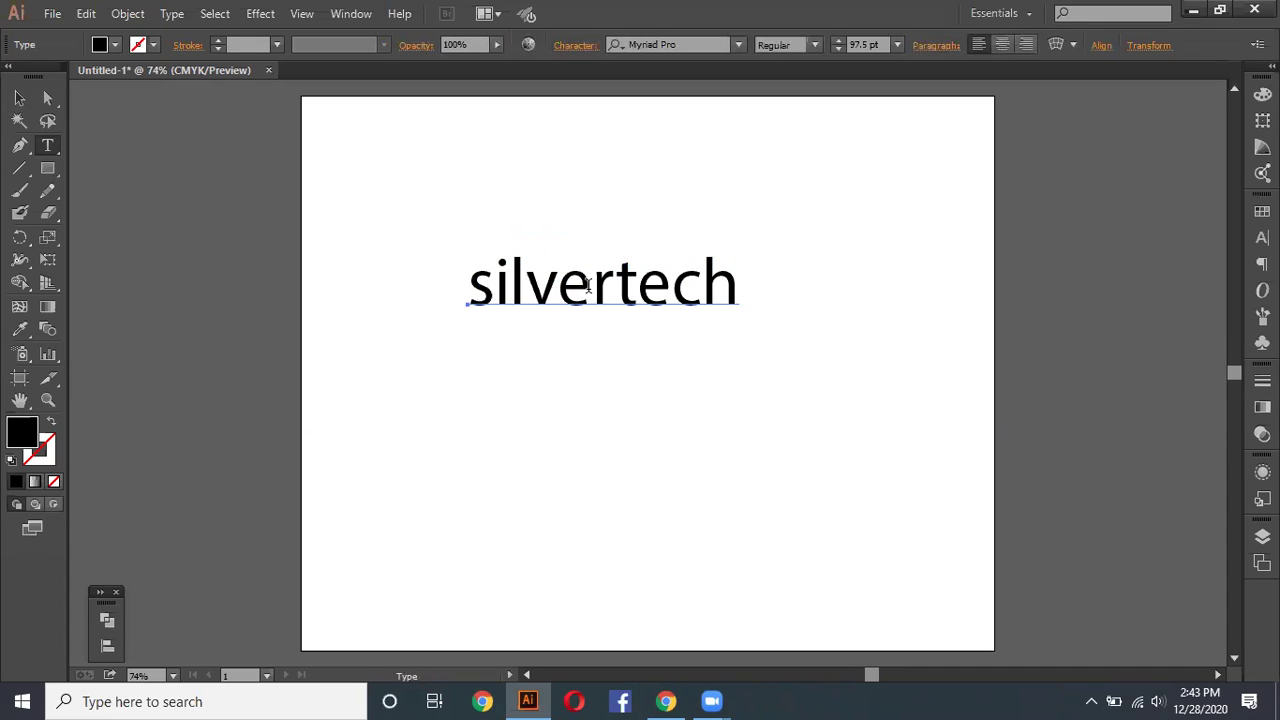
{"action": "left_click", "coordinate": [19, 97]}
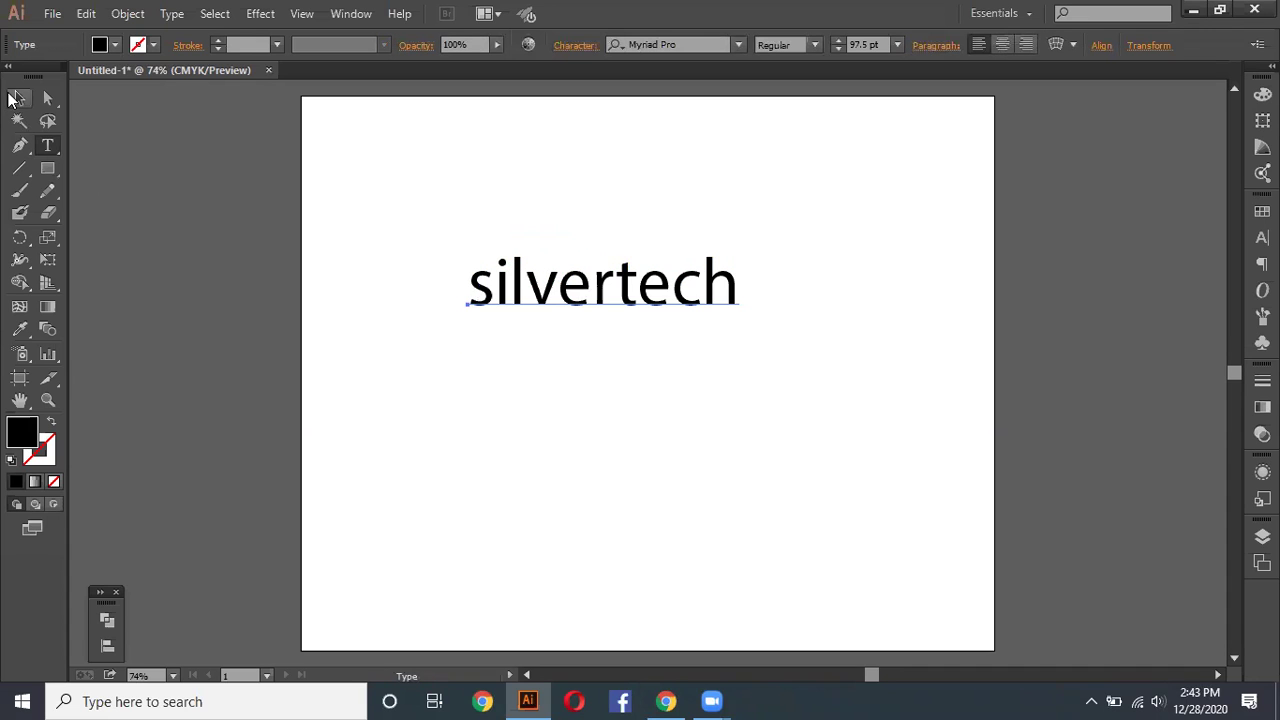
{"action": "left_click", "coordinate": [570, 387]}
Step: Select the silvertech text, apply Create Outlines, and deselect the outlined word
{"action": "left_click_drag", "start_coordinate": [397, 208], "coordinate": [774, 343]}
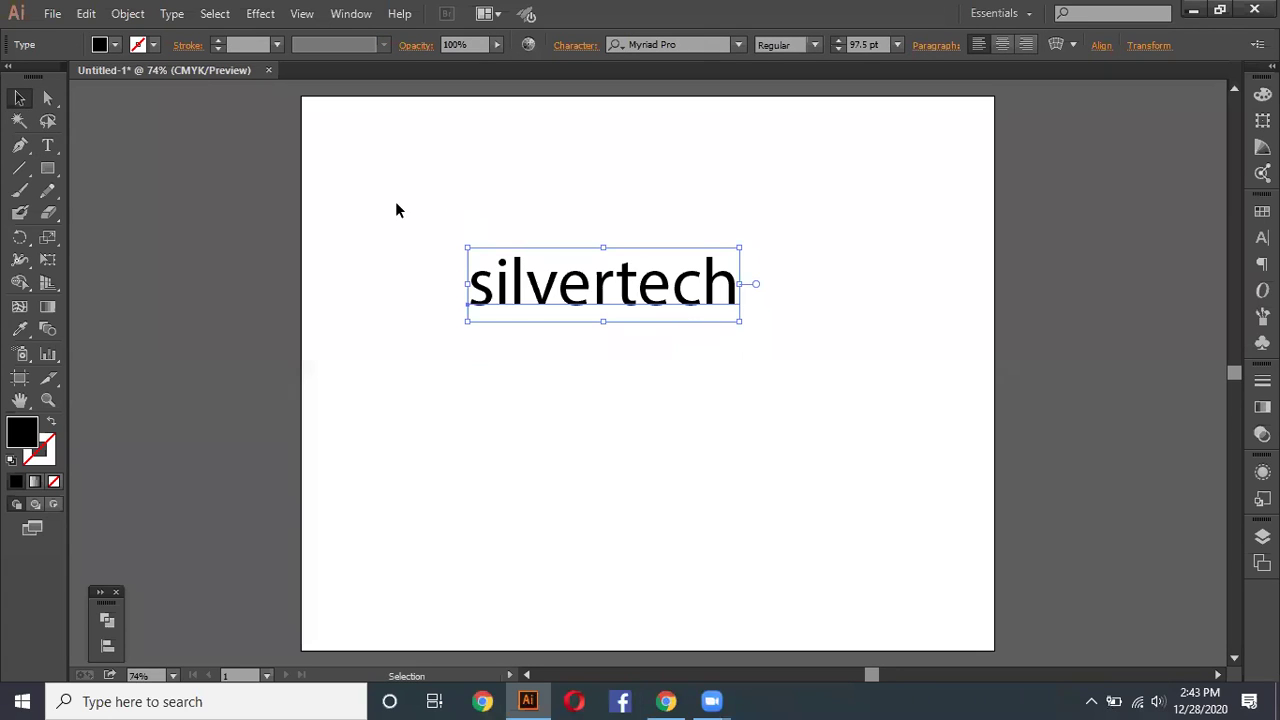
{"action": "left_click_drag", "start_coordinate": [396, 203], "coordinate": [720, 301]}
{"action": "left_click_drag", "start_coordinate": [366, 178], "coordinate": [810, 330]}
{"action": "right_click", "coordinate": [628, 289]}
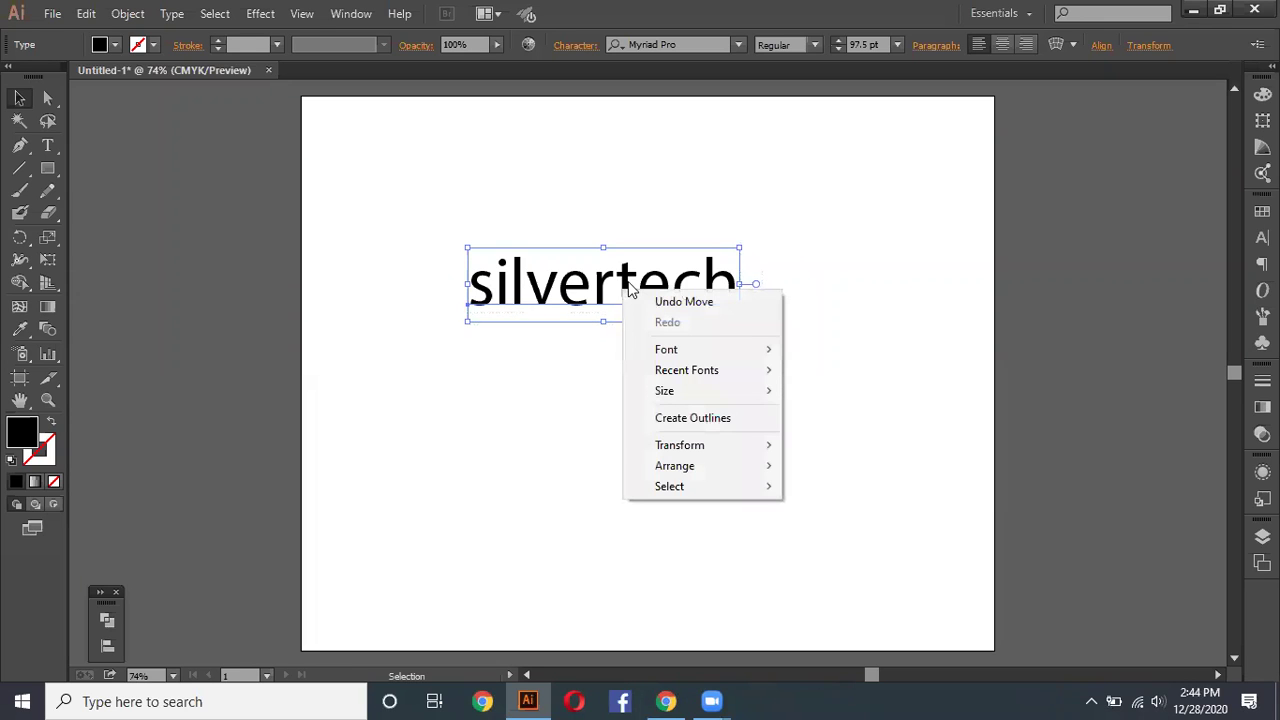
{"action": "left_click", "coordinate": [523, 379]}
{"action": "mouse_move", "coordinate": [385, 207]}
{"action": "left_mouse_down"}
{"action": "mouse_move", "coordinate": [640, 315]}
{"action": "mouse_move", "coordinate": [815, 338]}
{"action": "left_mouse_up"}
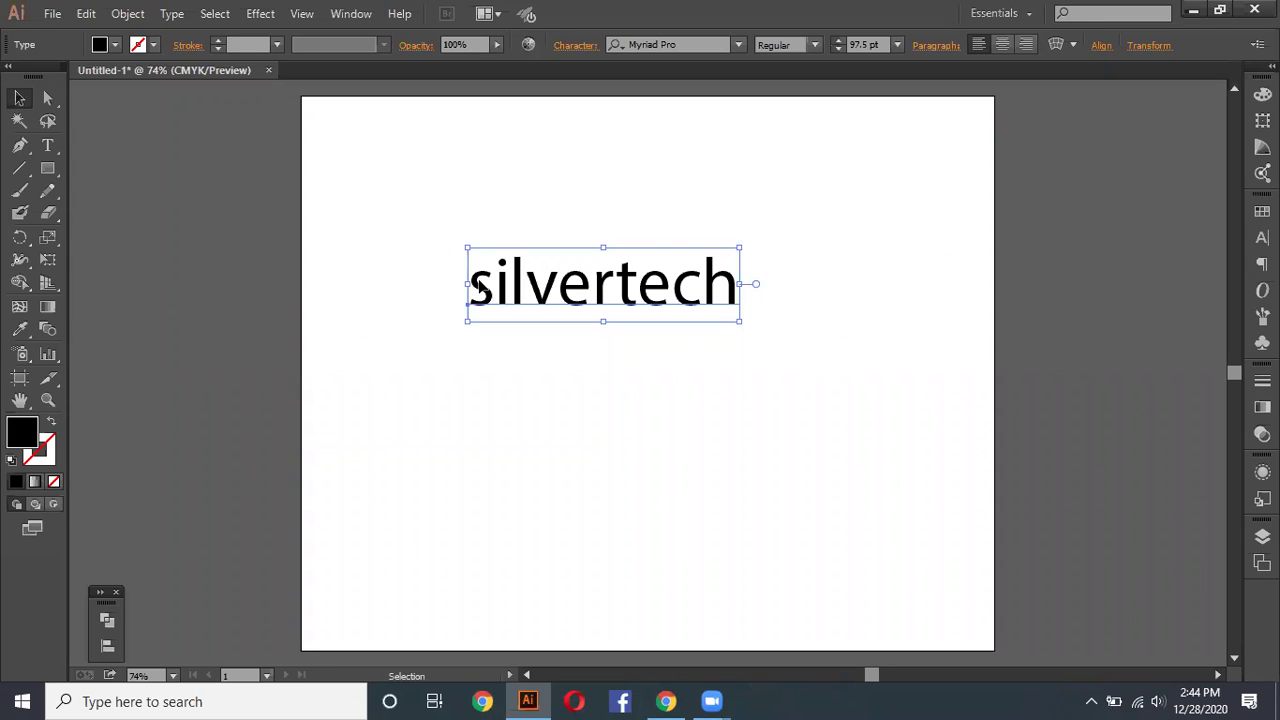
{"action": "right_click", "coordinate": [570, 283]}
{"action": "left_click", "coordinate": [622, 408]}
{"action": "left_click", "coordinate": [470, 398]}
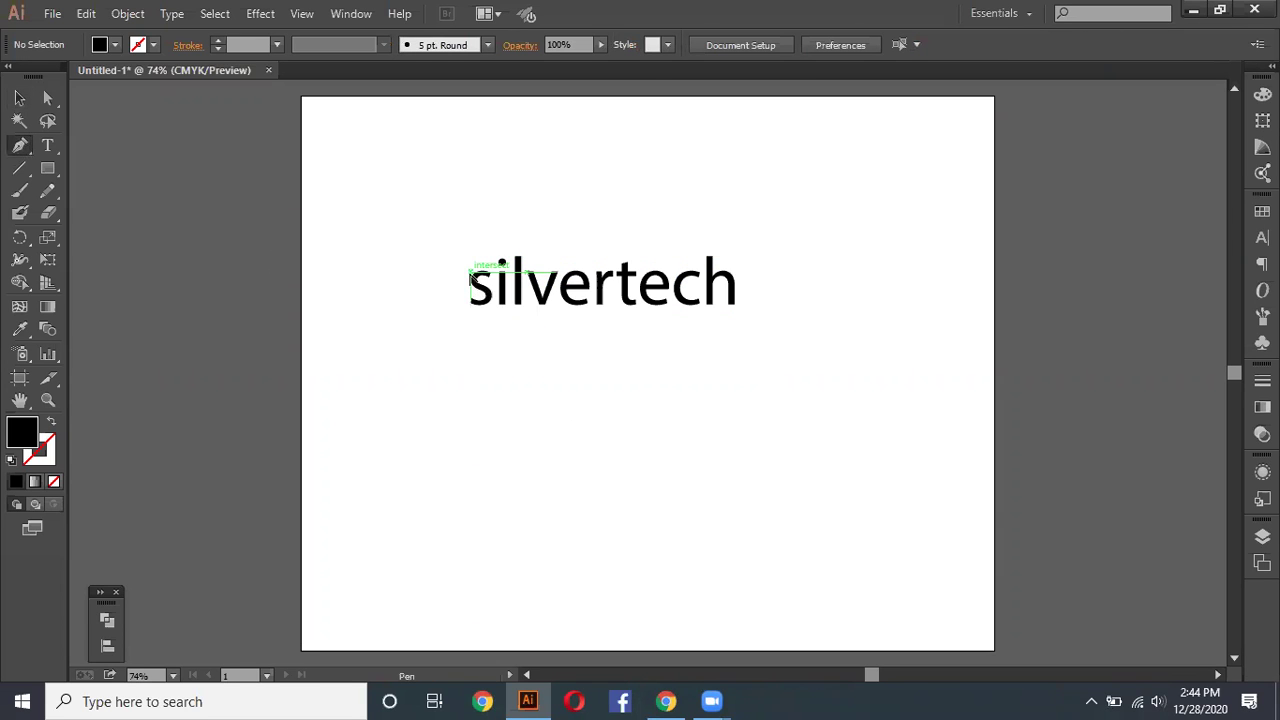
{"action": "scroll", "coordinate": [470, 285], "scroll_direction": "up", "scroll_amount": 5}
{"action": "left_click", "coordinate": [47, 97]}
{"action": "mouse_move", "coordinate": [426, 209]}
{"action": "left_mouse_down"}
{"action": "mouse_move", "coordinate": [477, 243]}
{"action": "mouse_move", "coordinate": [222, 101]}
{"action": "left_mouse_up"}
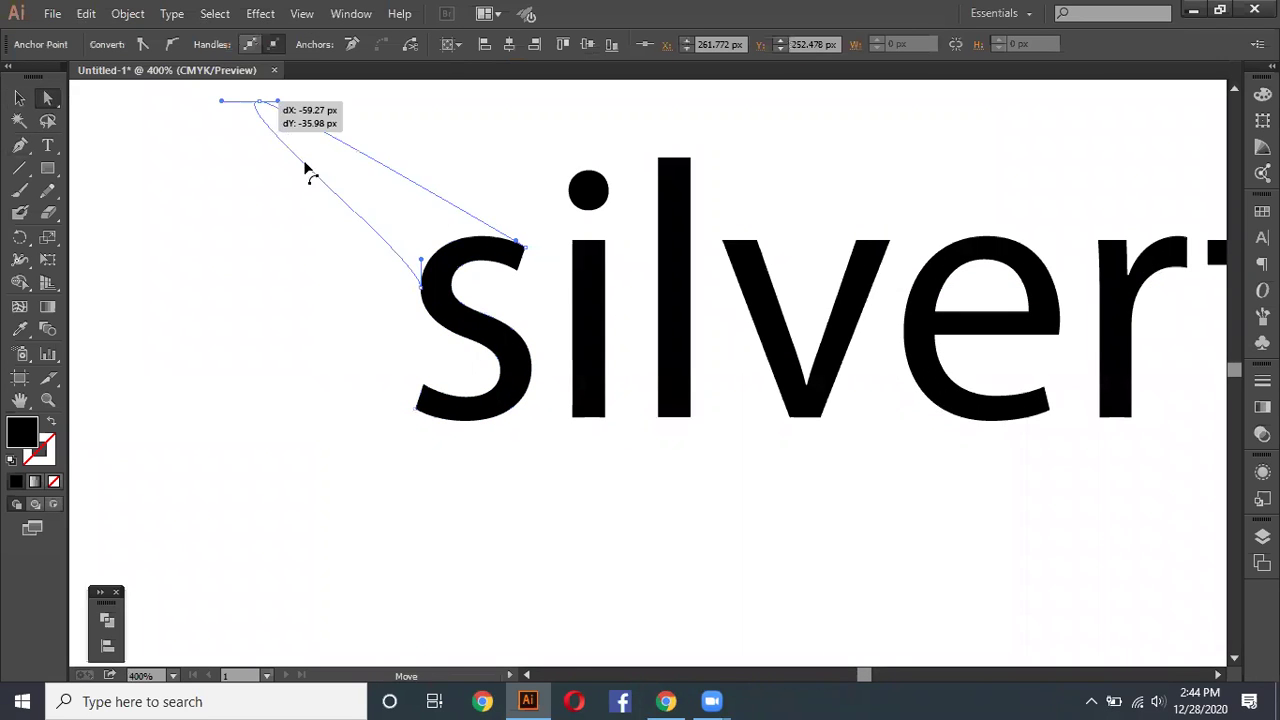
{"action": "left_click_drag", "start_coordinate": [421, 294], "coordinate": [157, 287]}
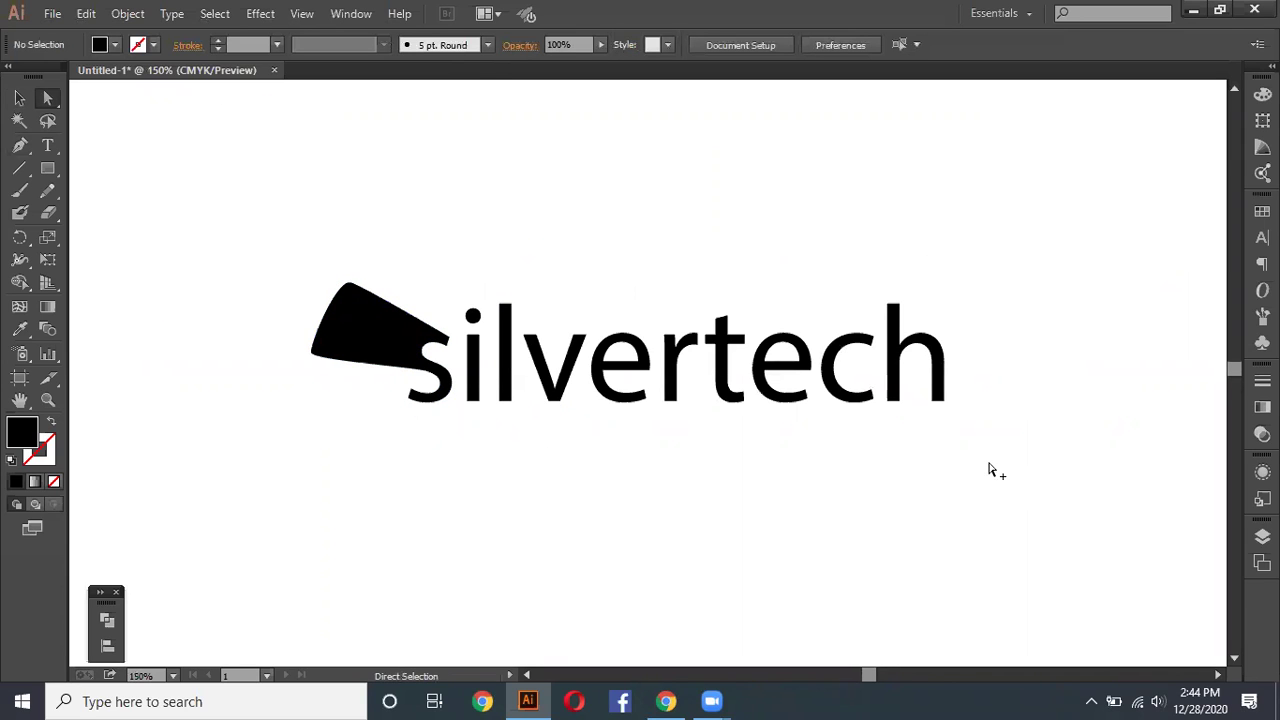
{"action": "scroll", "coordinate": [990, 470], "scroll_direction": "down", "scroll_amount": 1}
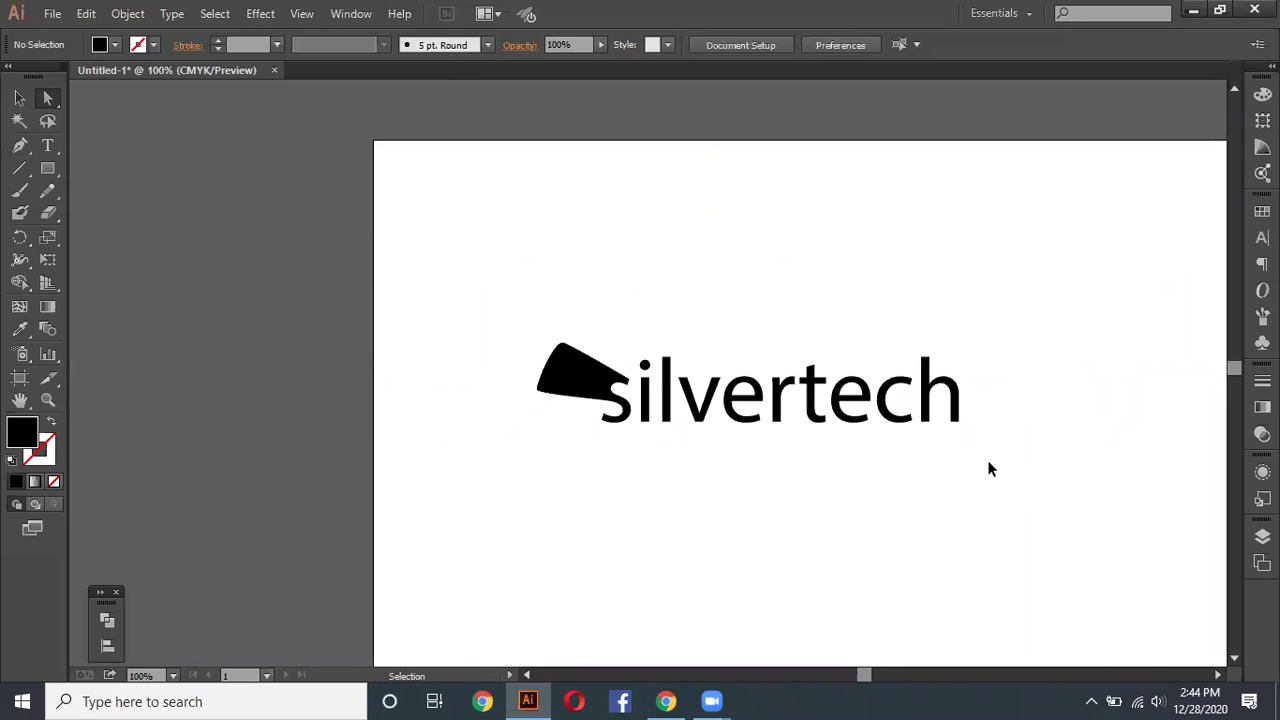
{"action": "key", "text": "ctrl+z"}
{"action": "key", "text": "ctrl+z"}
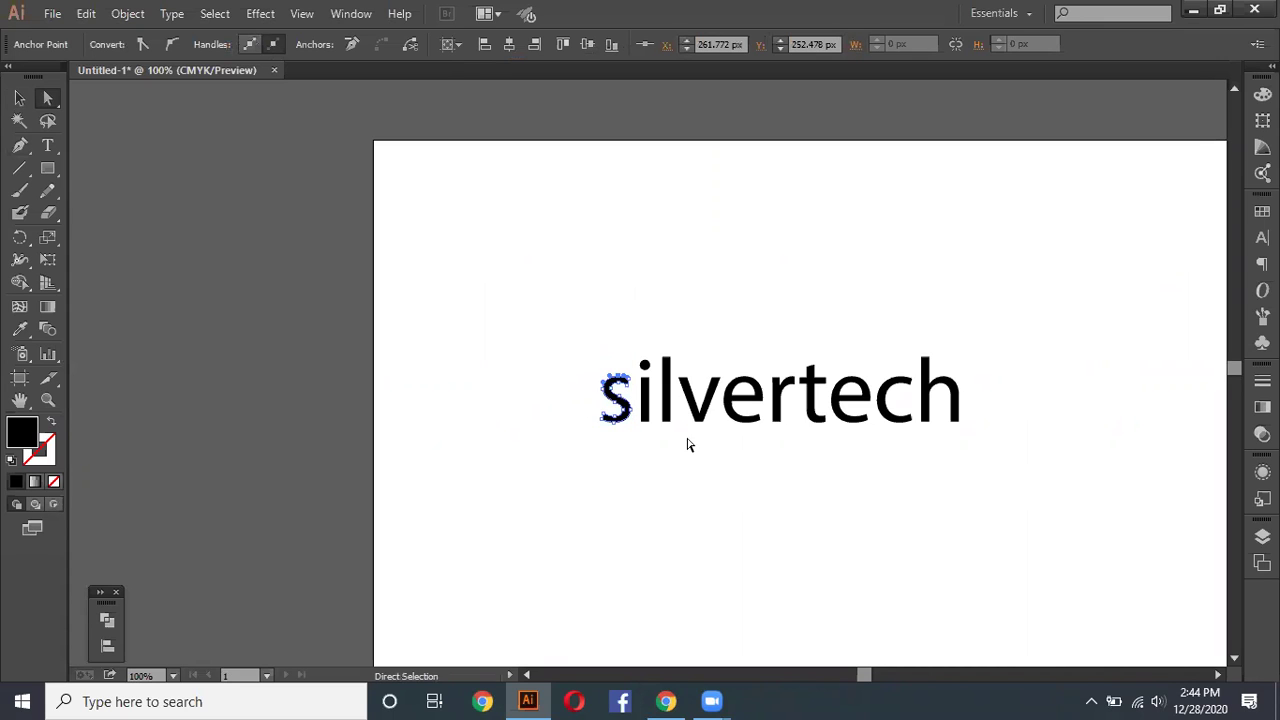
{"action": "scroll", "coordinate": [745, 468], "scroll_direction": "up", "scroll_amount": 1}
{"action": "left_click_drag", "start_coordinate": [525, 339], "coordinate": [1026, 490]}
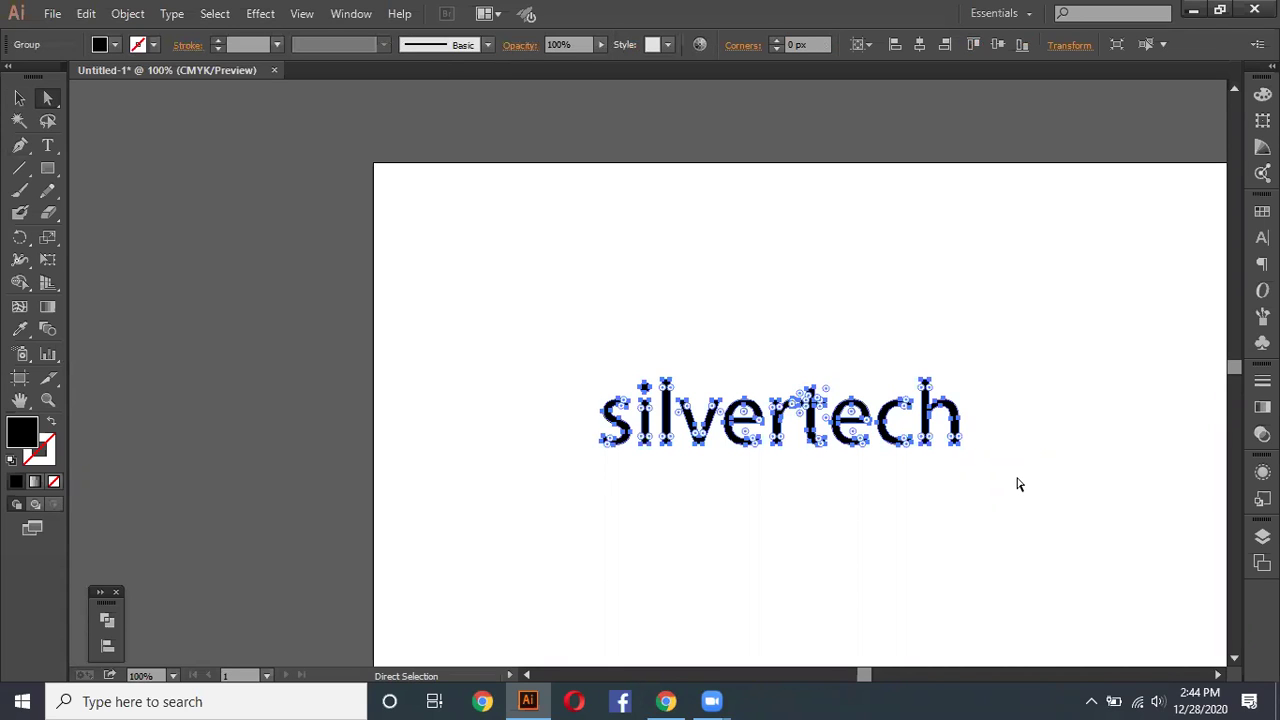
{"action": "left_click", "coordinate": [19, 145]}
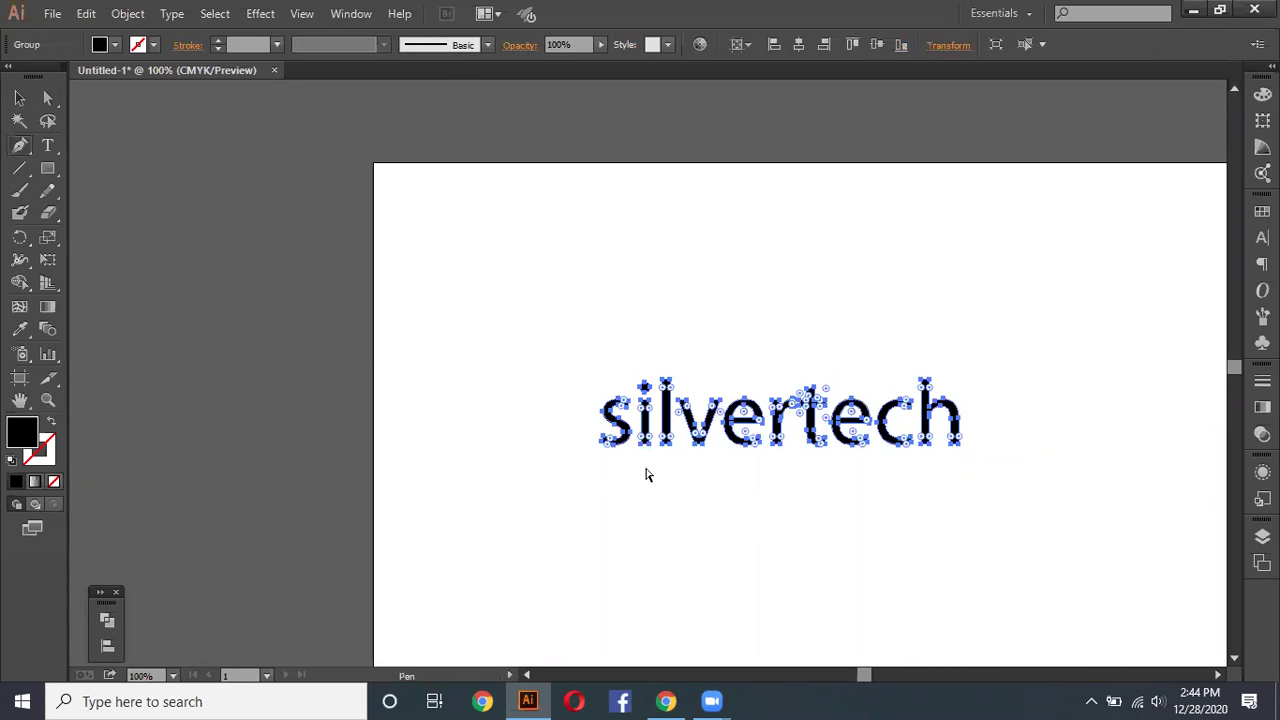
{"action": "key", "text": "ctrl+shift+a"}
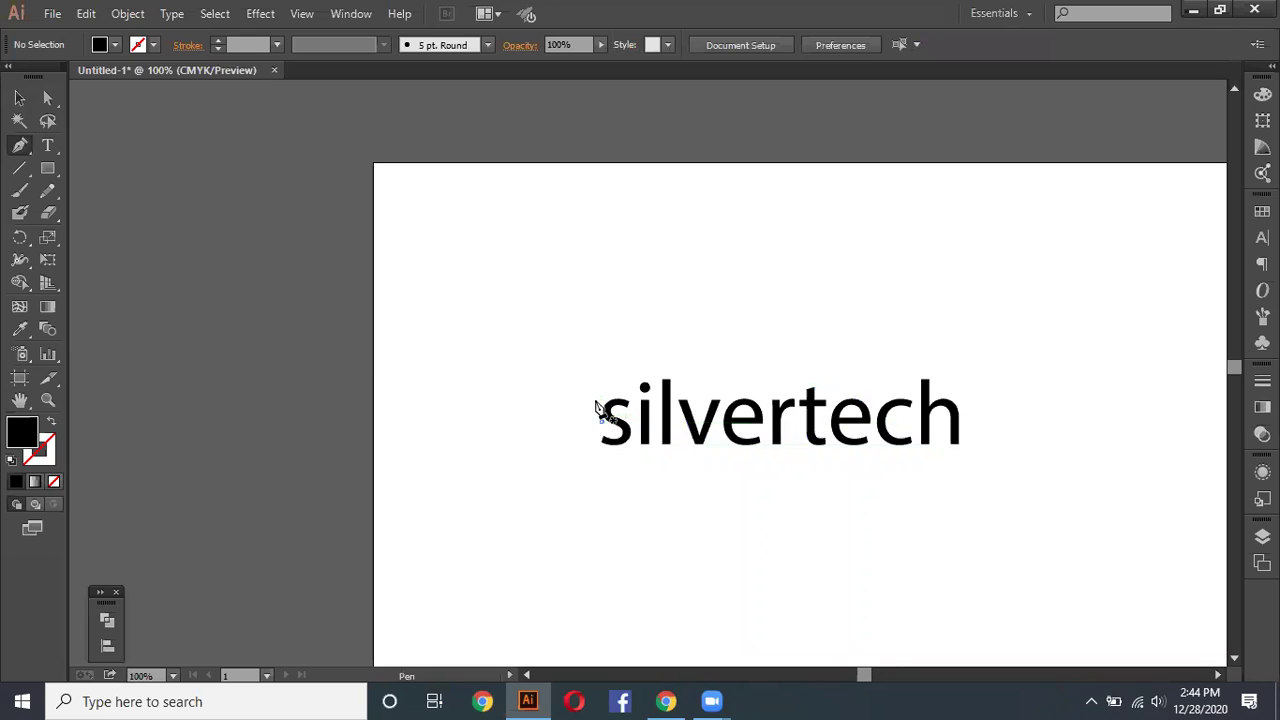
{"action": "left_click", "coordinate": [600, 418]}
{"action": "mouse_move", "coordinate": [626, 386]}
{"action": "left_mouse_down"}
{"action": "mouse_move", "coordinate": [672, 398]}
{"action": "mouse_move", "coordinate": [654, 366]}
{"action": "left_mouse_up"}
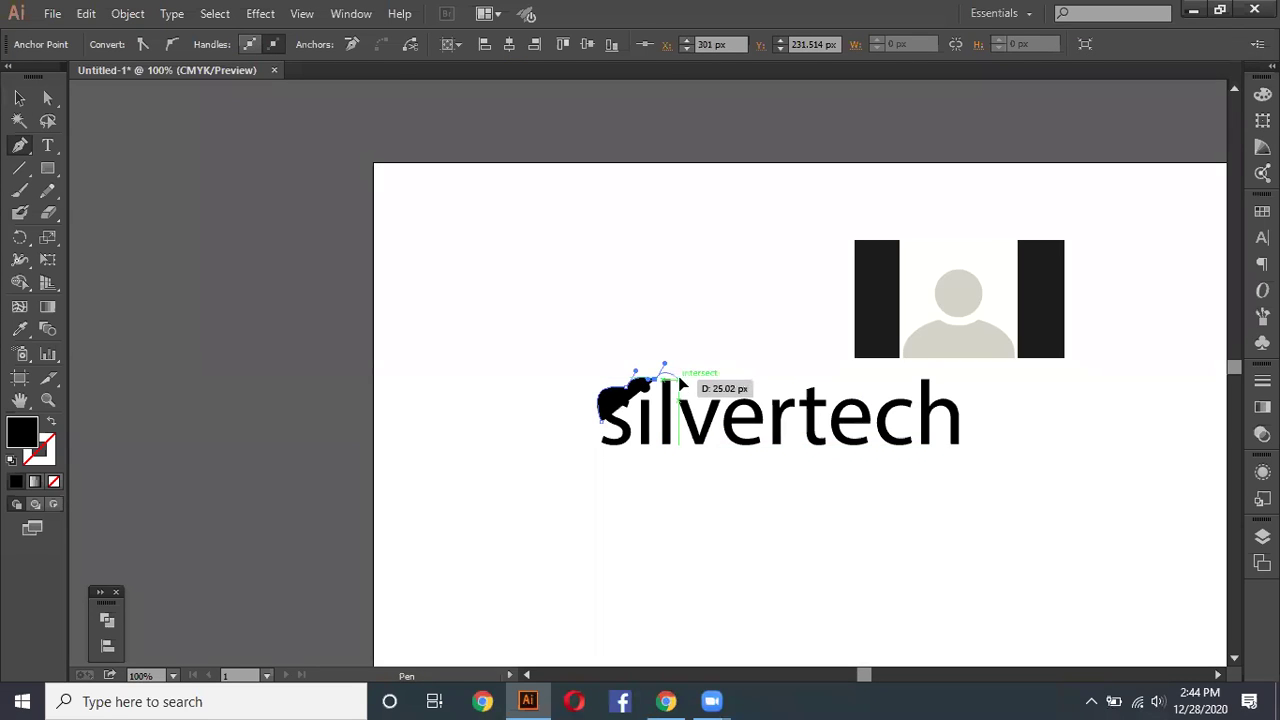
{"action": "left_click", "coordinate": [680, 382]}
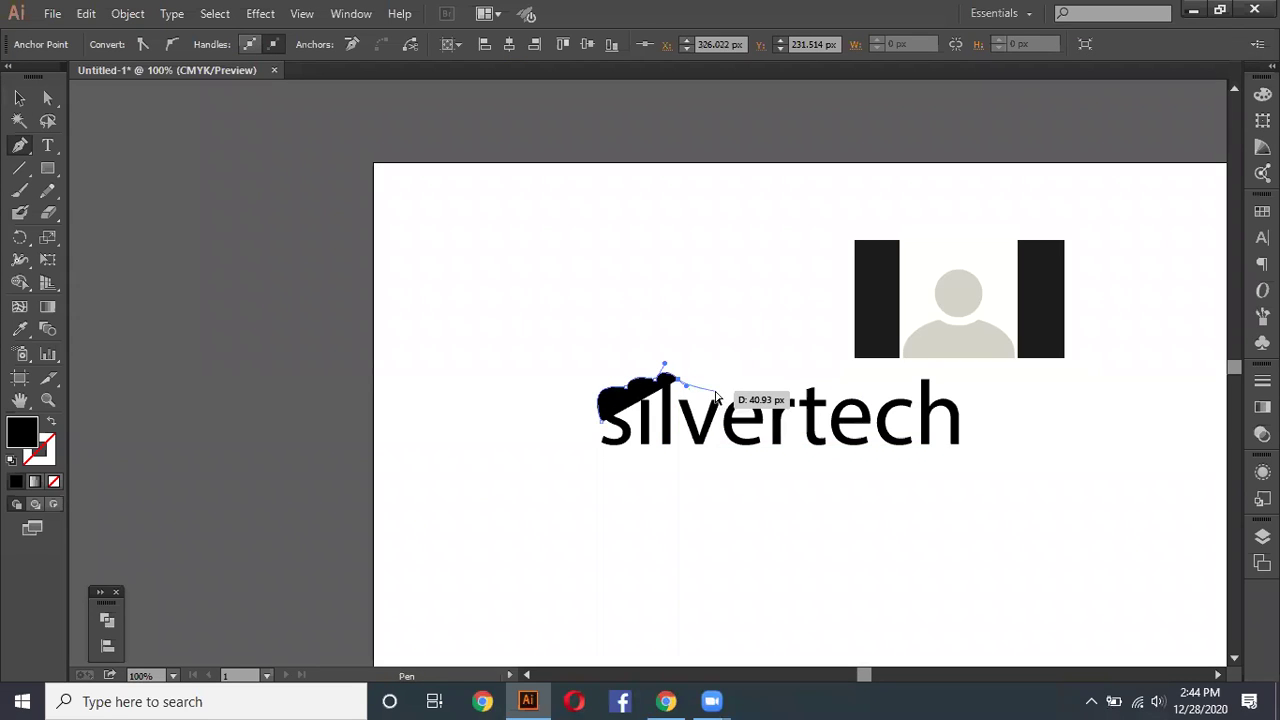
{"action": "left_click", "coordinate": [690, 405], "text": "ctrl"}
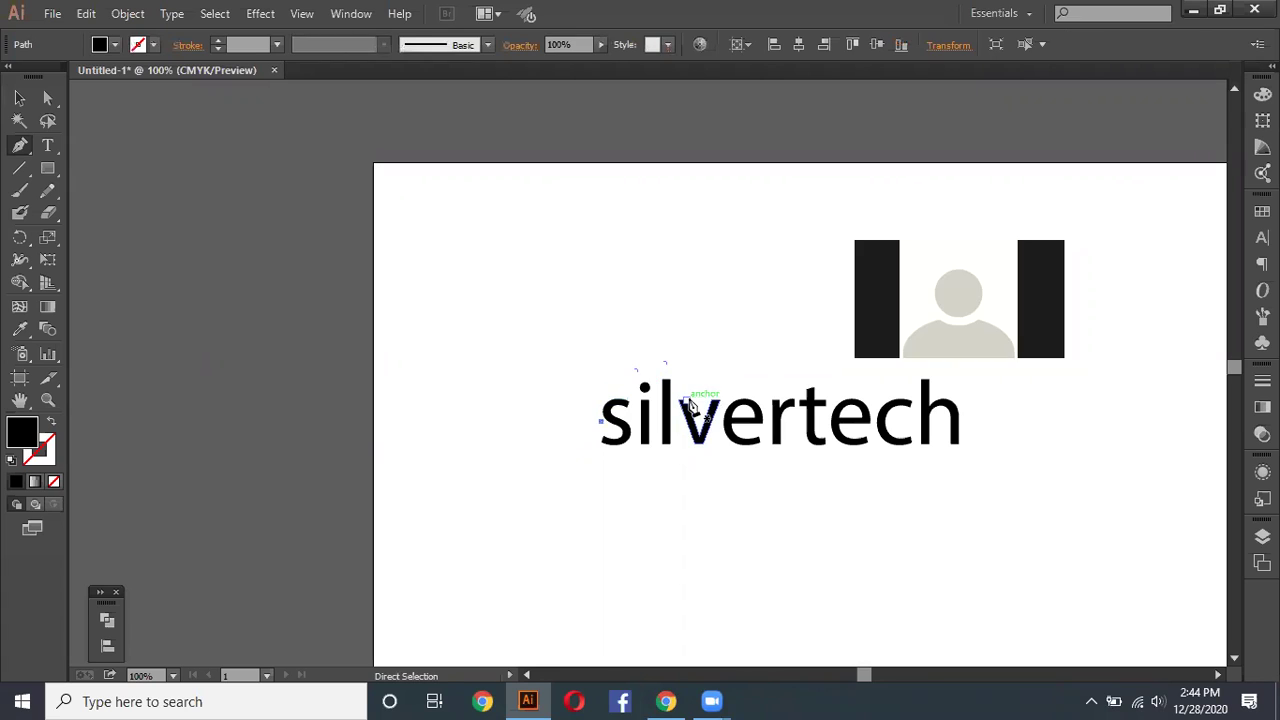
{"action": "left_click", "coordinate": [690, 405], "text": "ctrl"}
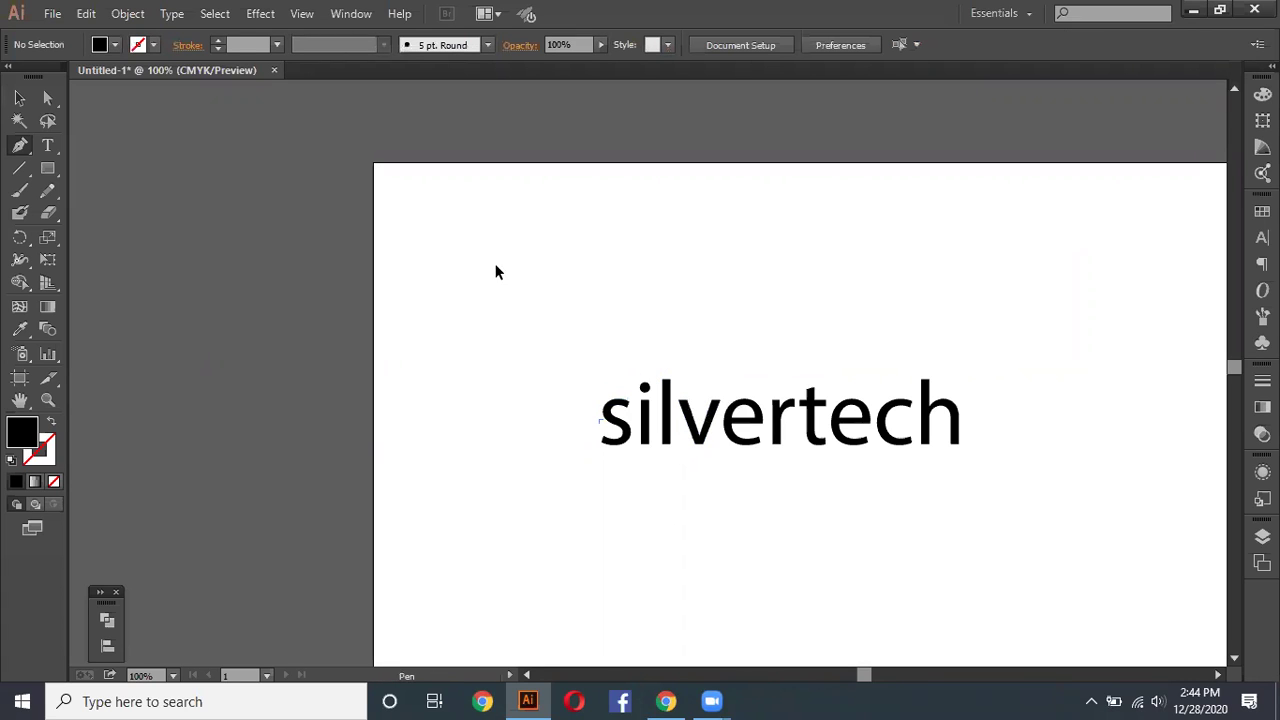
Step: Select the whole silvertech group and move it up on the artboard
{"action": "key", "text": "v"}
{"action": "key", "text": "ctrl+a"}
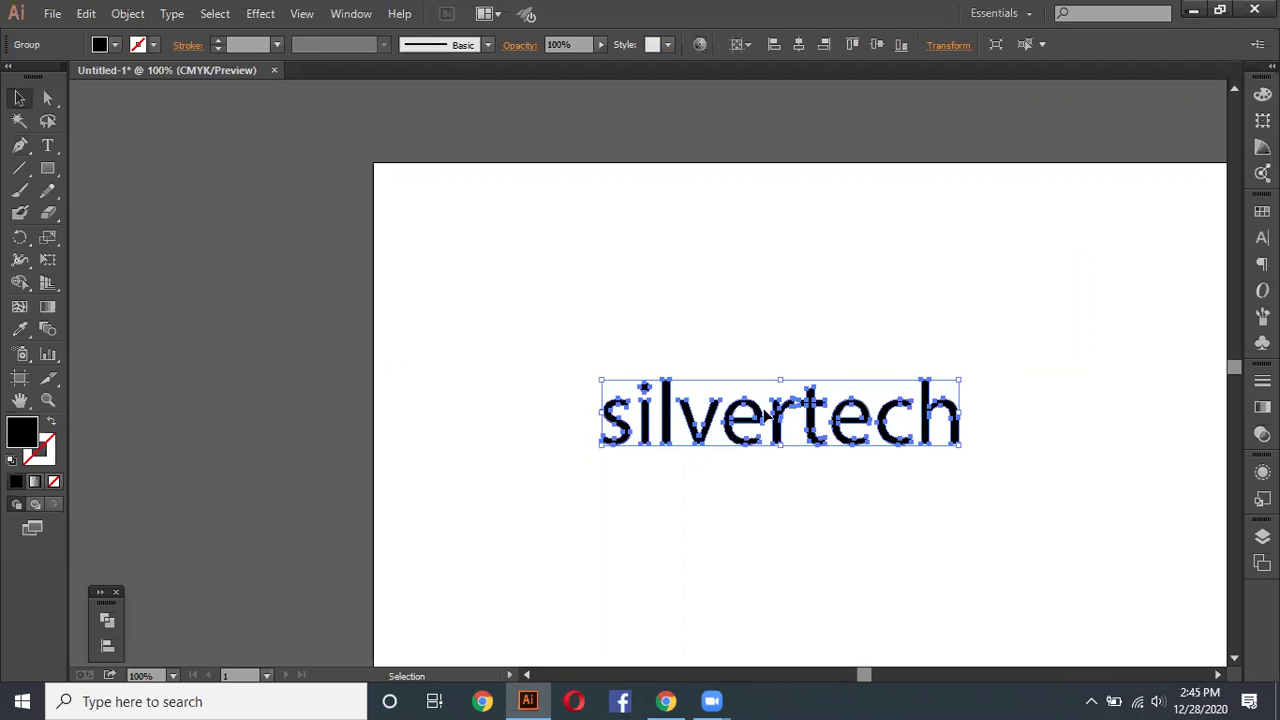
{"action": "left_click_drag", "start_coordinate": [757, 412], "coordinate": [754, 285]}
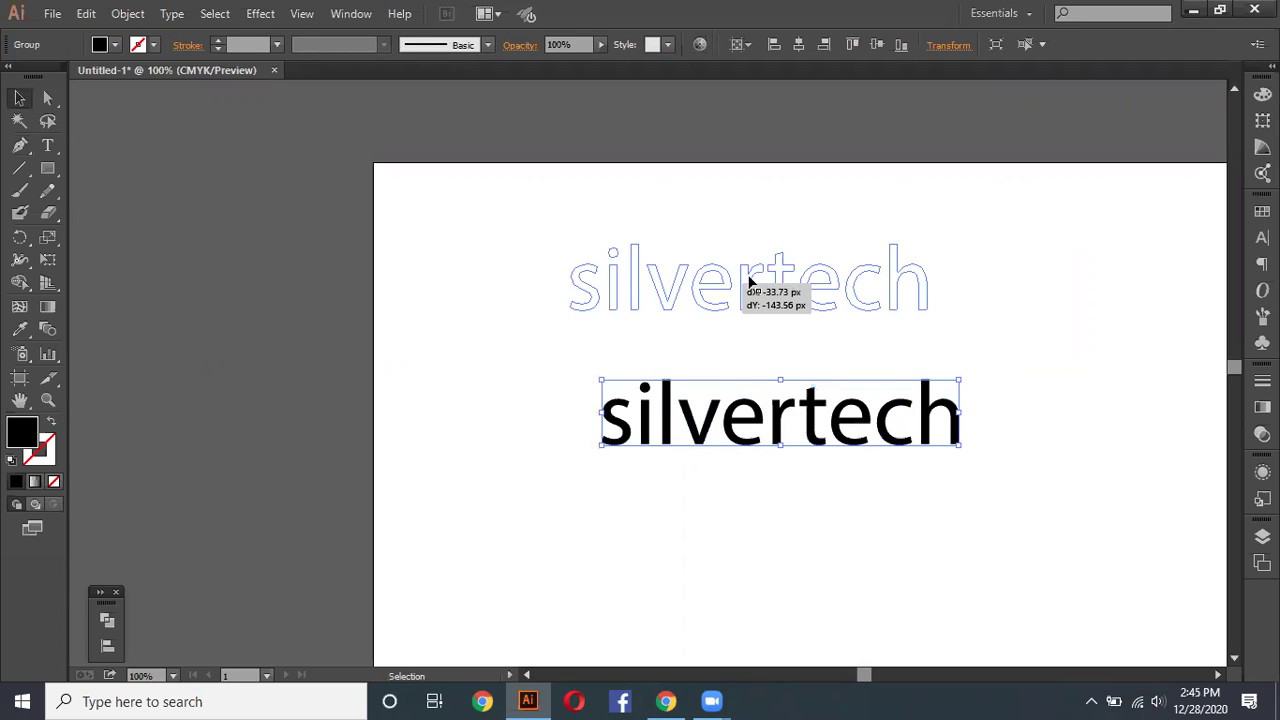
{"action": "right_click", "coordinate": [750, 276]}
Step: Reselect all the silvertech artwork and bring up the Object menu's path commands
{"action": "left_click_drag", "start_coordinate": [481, 209], "coordinate": [987, 327]}
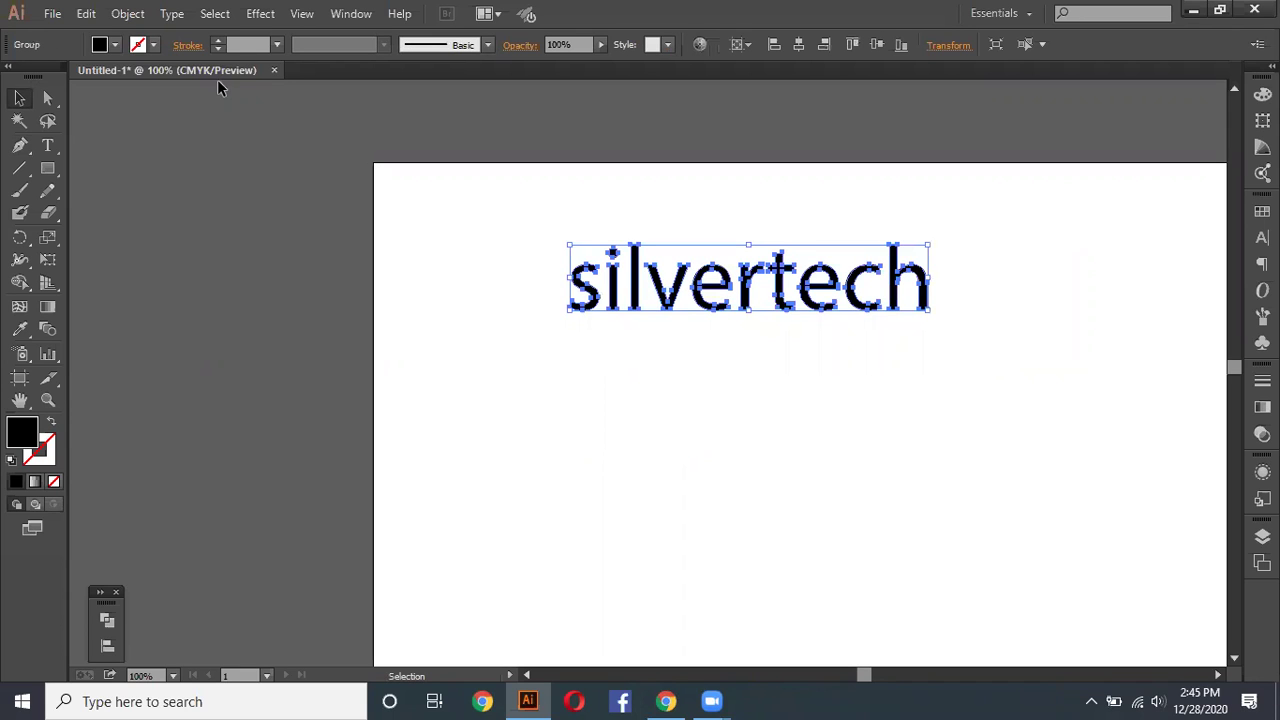
{"action": "left_click", "coordinate": [122, 17]}
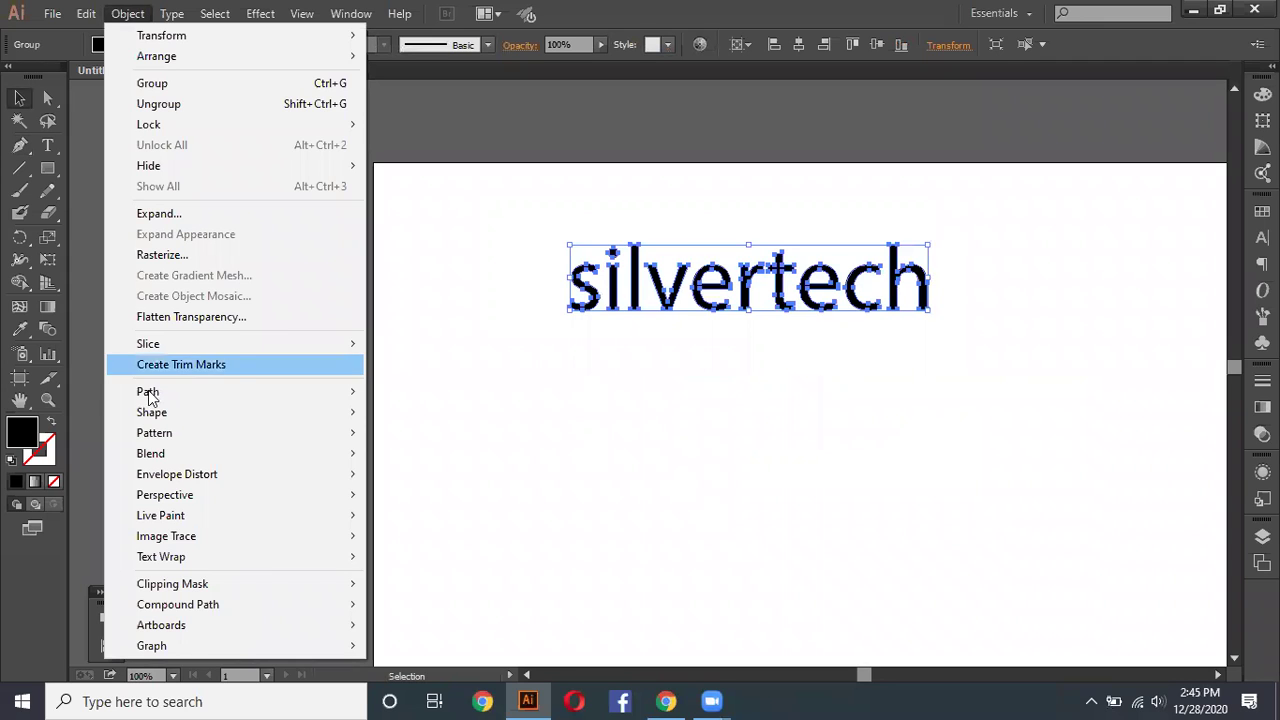
{"action": "left_click", "coordinate": [400, 340]}
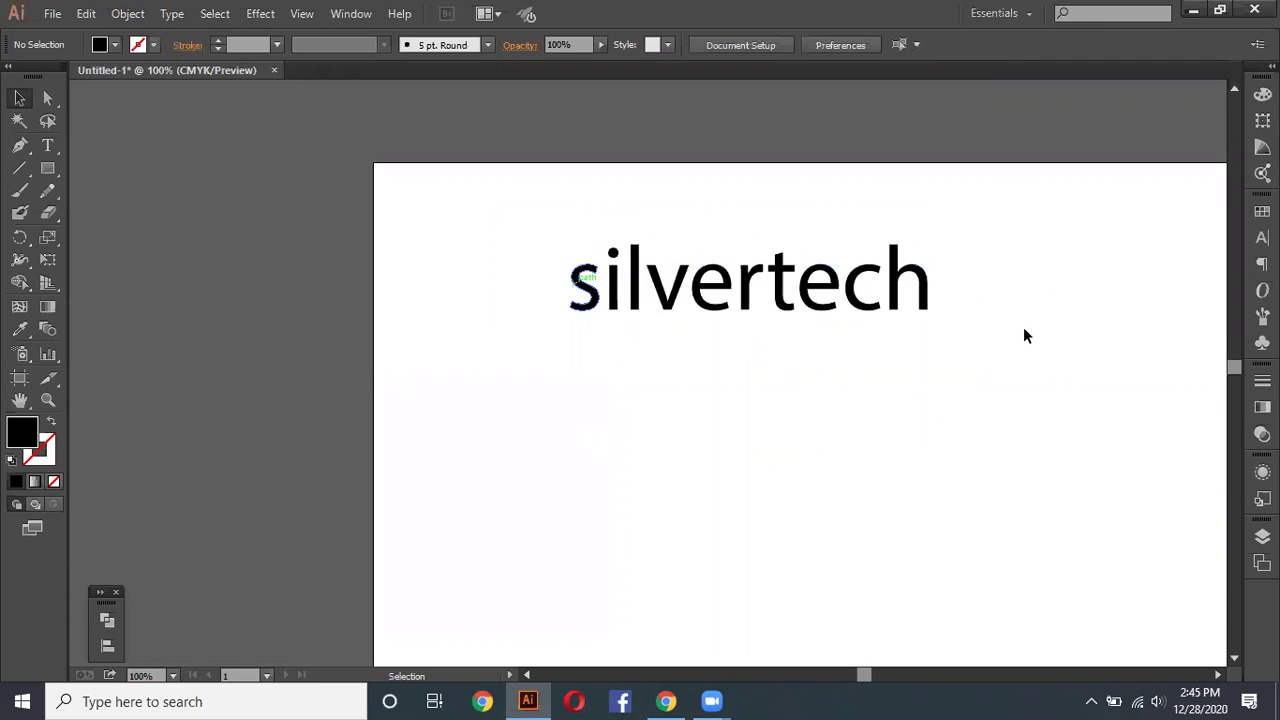
{"action": "key", "text": "ctrl+a"}
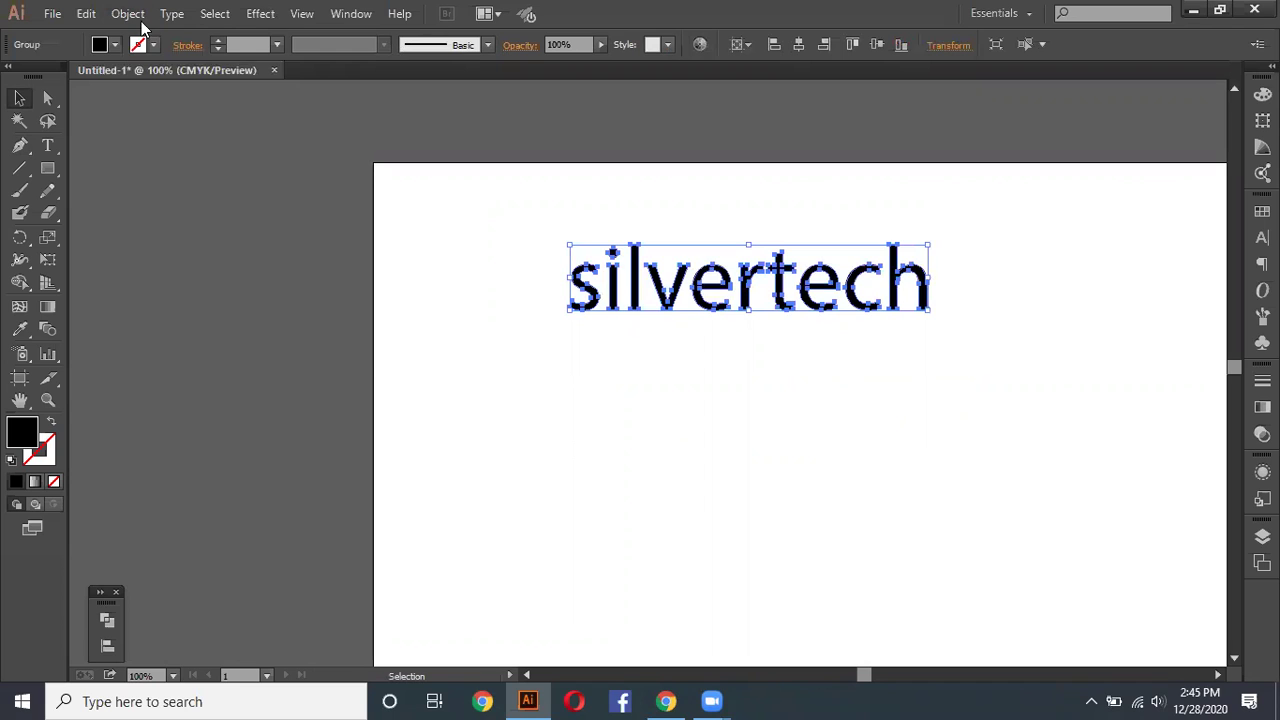
{"action": "left_click", "coordinate": [128, 14]}
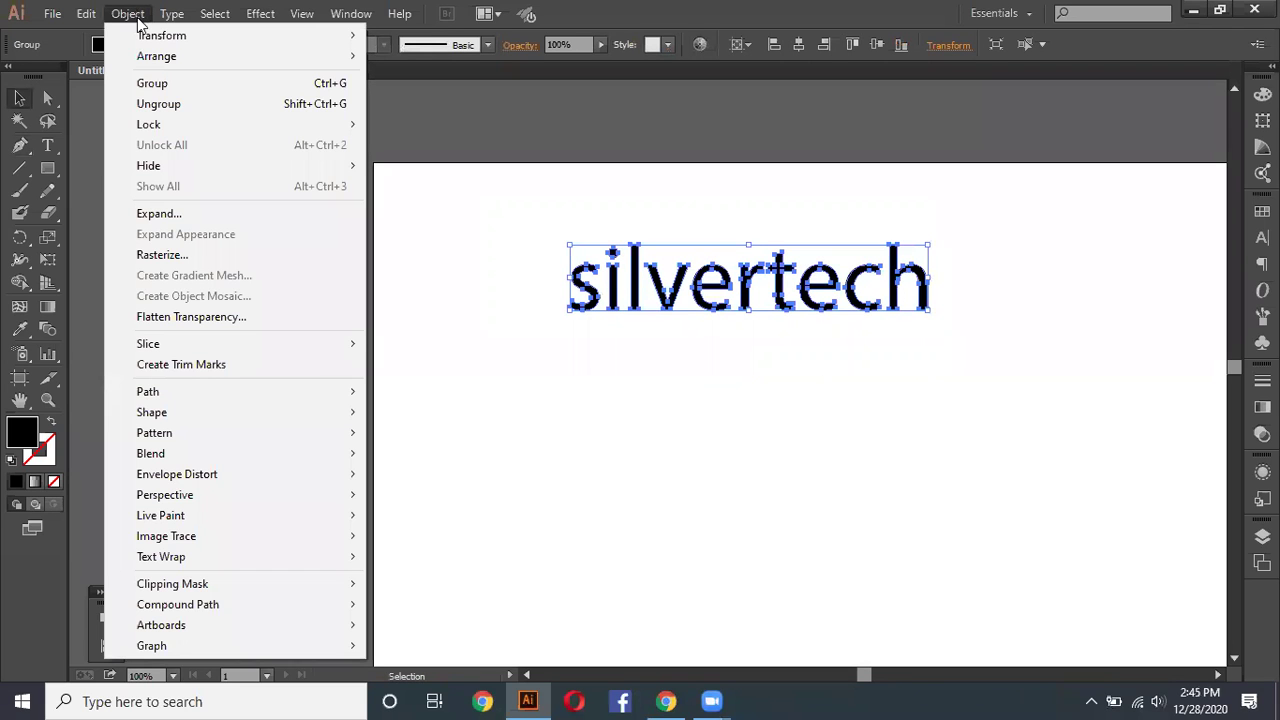
{"action": "mouse_move", "coordinate": [148, 391]}
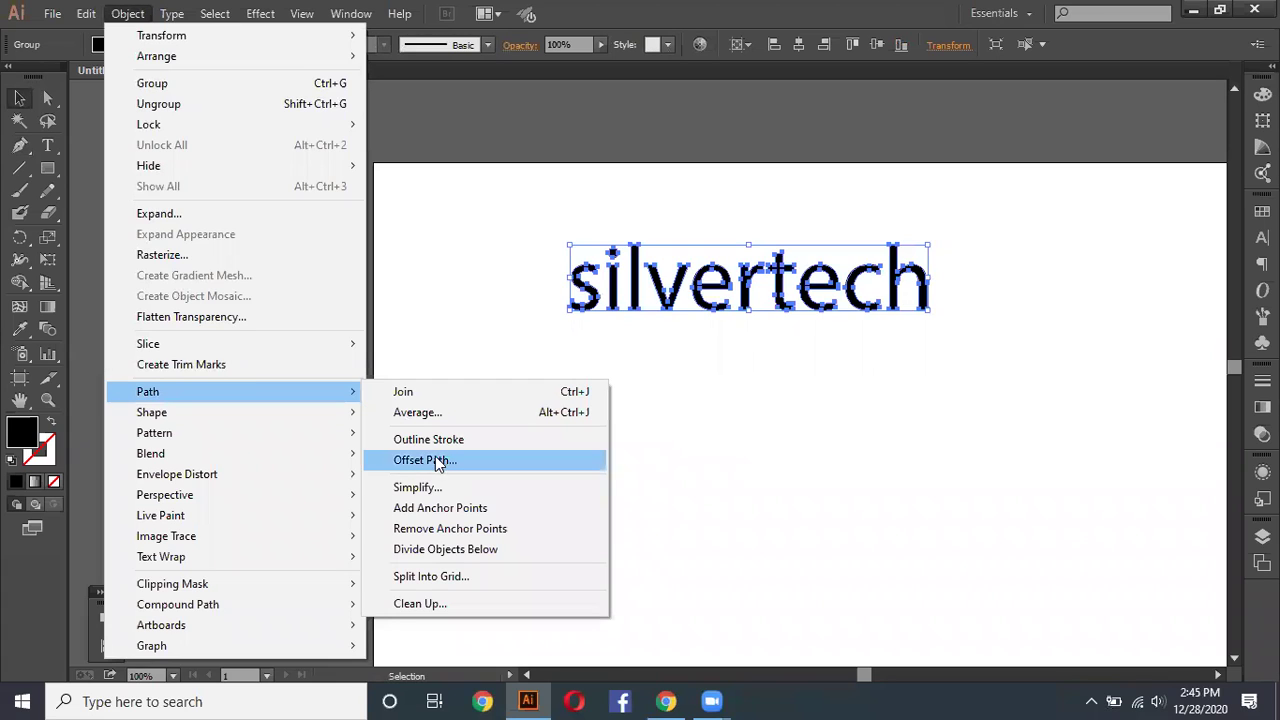
Step: Start an Offset Path on the lettering with preview on and a 9 px offset
{"action": "left_click", "coordinate": [433, 461]}
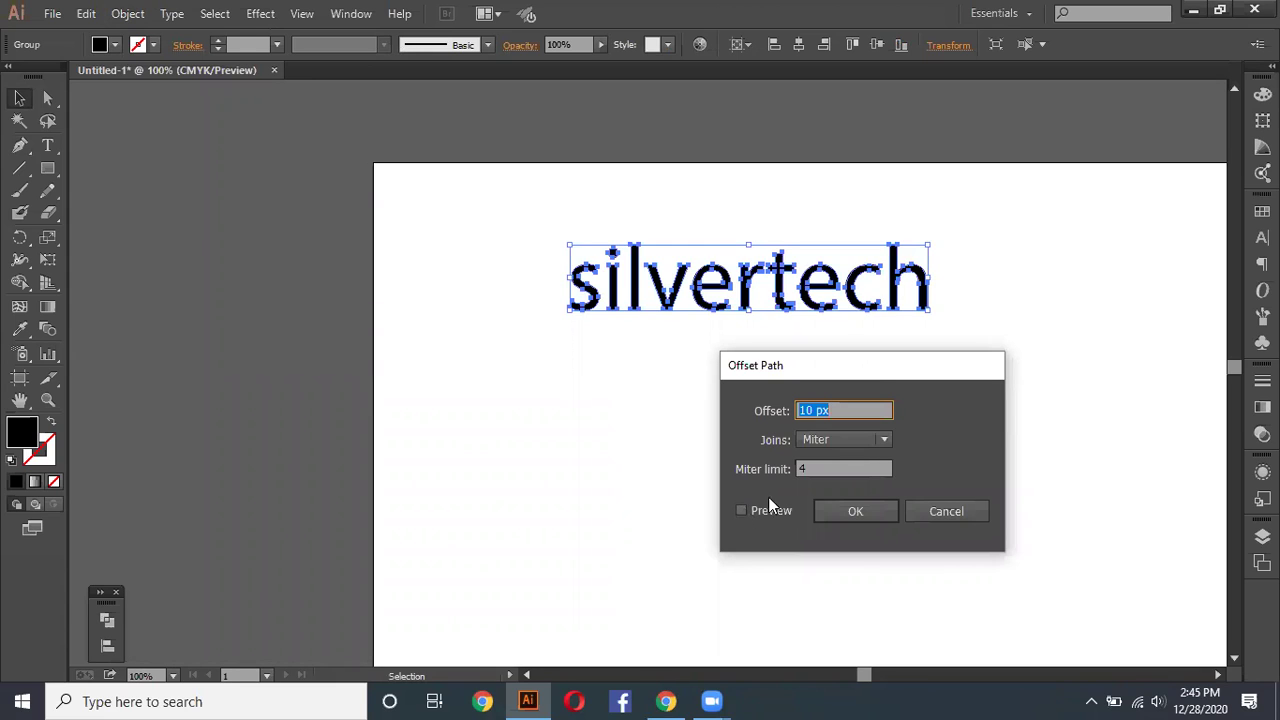
{"action": "left_click", "coordinate": [742, 511]}
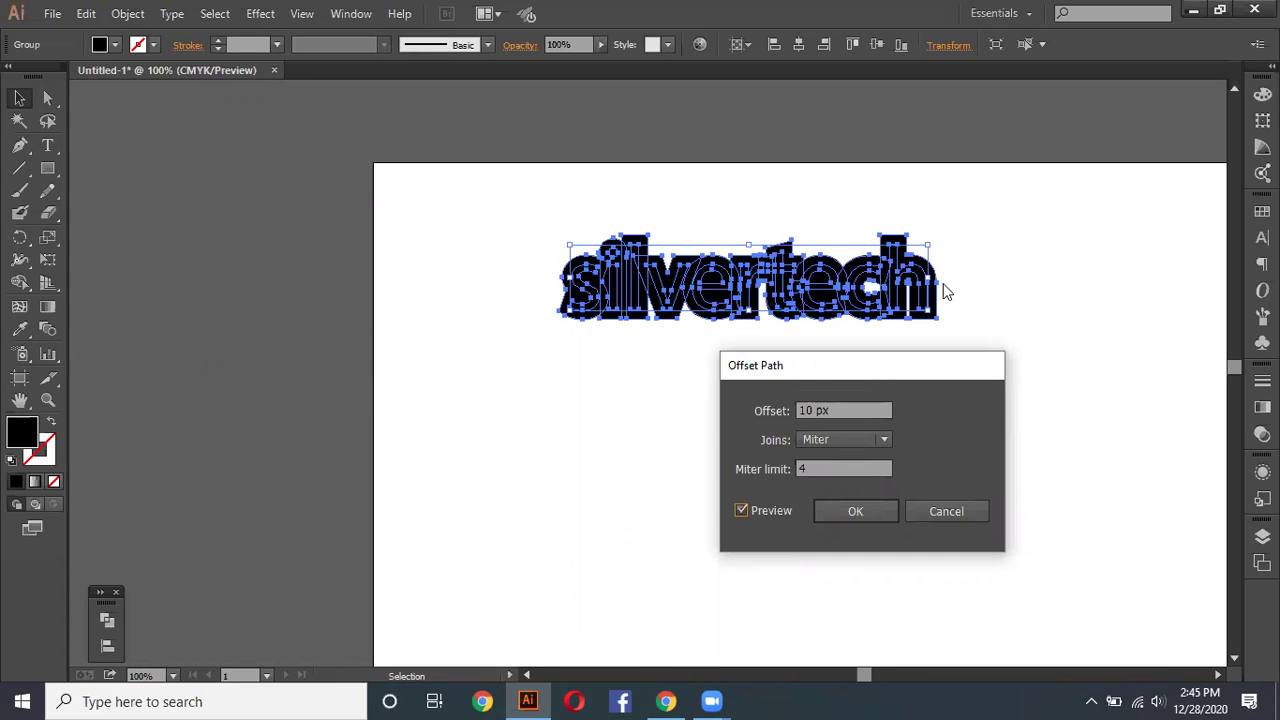
{"action": "left_click", "coordinate": [838, 404]}
{"action": "scroll", "coordinate": [838, 404], "scroll_direction": "up", "scroll_amount": 5}
{"action": "scroll", "coordinate": [838, 404], "scroll_direction": "up", "scroll_amount": 8}
{"action": "scroll", "coordinate": [838, 404], "scroll_direction": "down", "scroll_amount": 2}
{"action": "scroll", "coordinate": [838, 404], "scroll_direction": "down", "scroll_amount": 2}
{"action": "scroll", "coordinate": [838, 404], "scroll_direction": "down", "scroll_amount": 4}
{"action": "scroll", "coordinate": [838, 404], "scroll_direction": "down", "scroll_amount": 2}
{"action": "scroll", "coordinate": [838, 404], "scroll_direction": "down", "scroll_amount": 1}
{"action": "scroll", "coordinate": [838, 404], "scroll_direction": "down", "scroll_amount": 1}
{"action": "scroll", "coordinate": [838, 404], "scroll_direction": "down", "scroll_amount": 1}
{"action": "scroll", "coordinate": [838, 404], "scroll_direction": "down", "scroll_amount": 1}
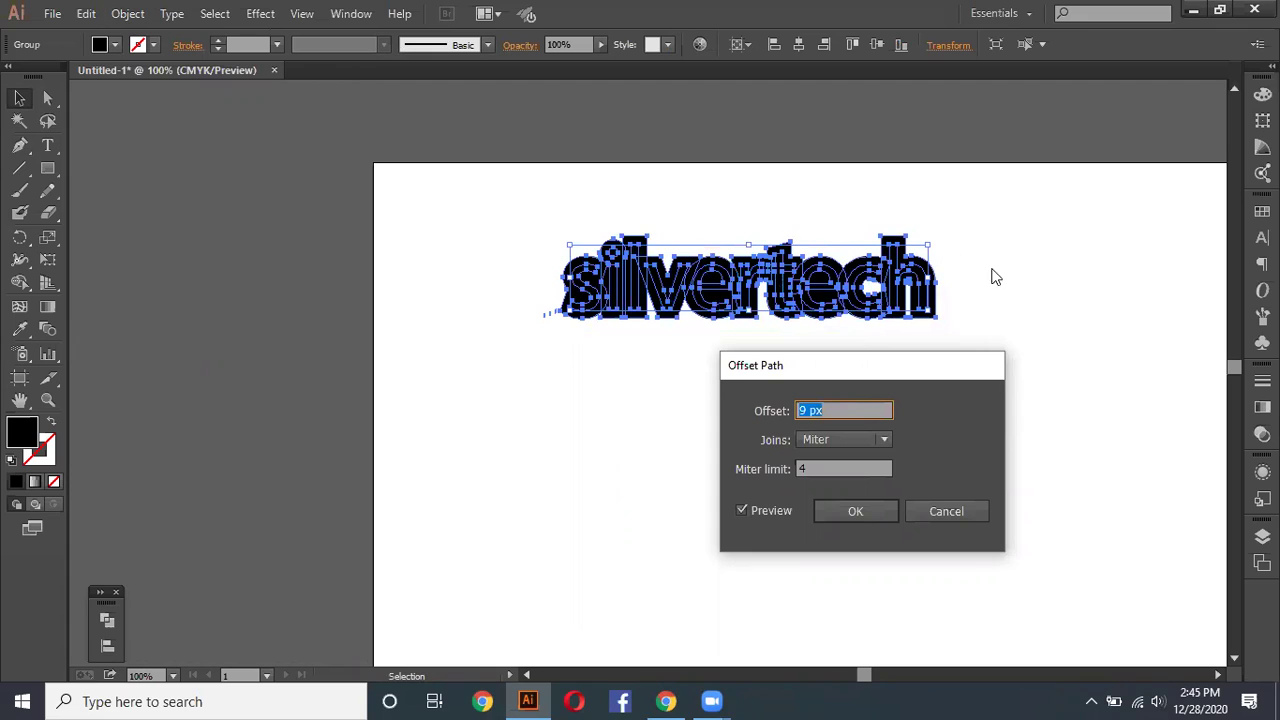
Step: Set the offset joins to Round and apply the outline to the lettering
{"action": "left_click", "coordinate": [866, 439]}
{"action": "left_click", "coordinate": [853, 478]}
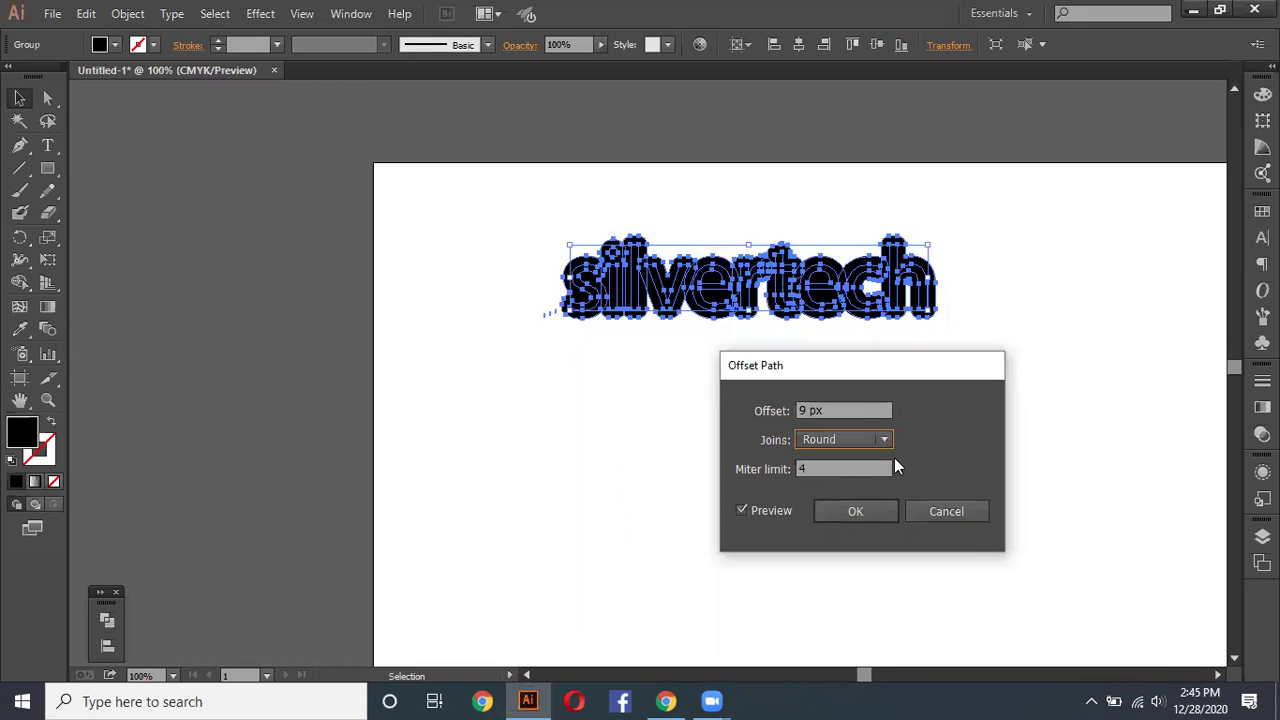
{"action": "left_click", "coordinate": [878, 440]}
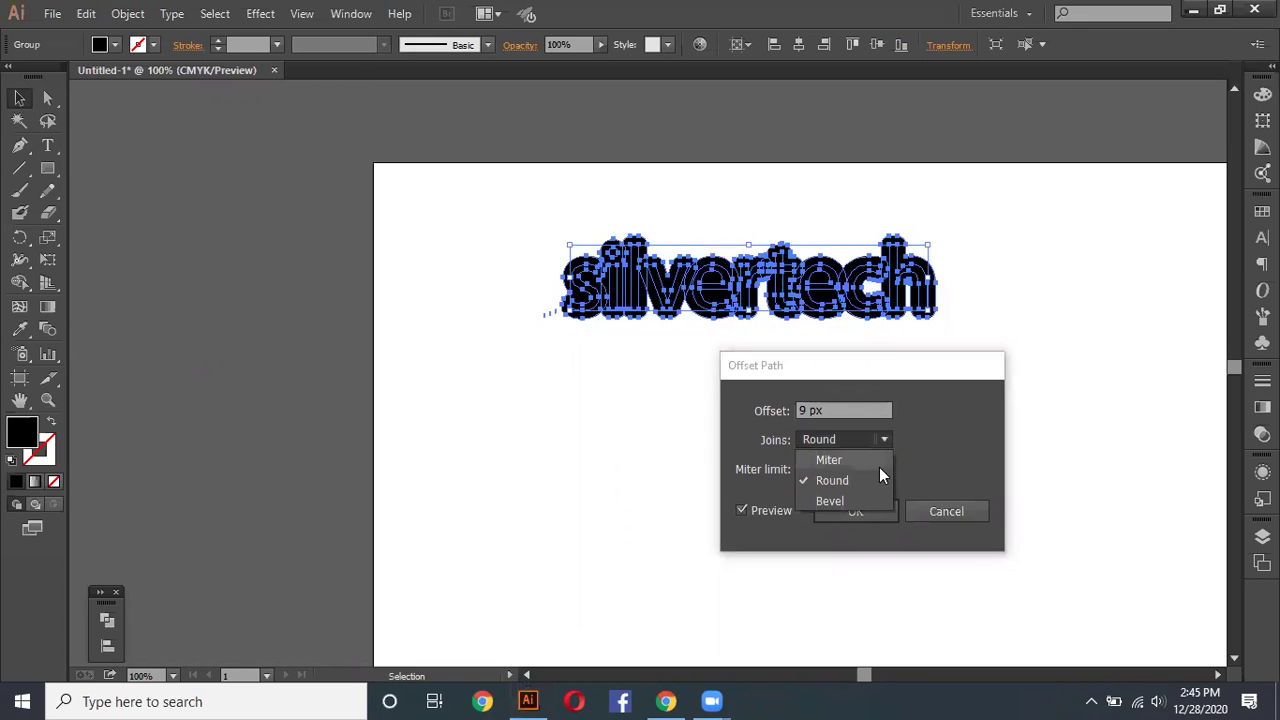
{"action": "left_click", "coordinate": [830, 500]}
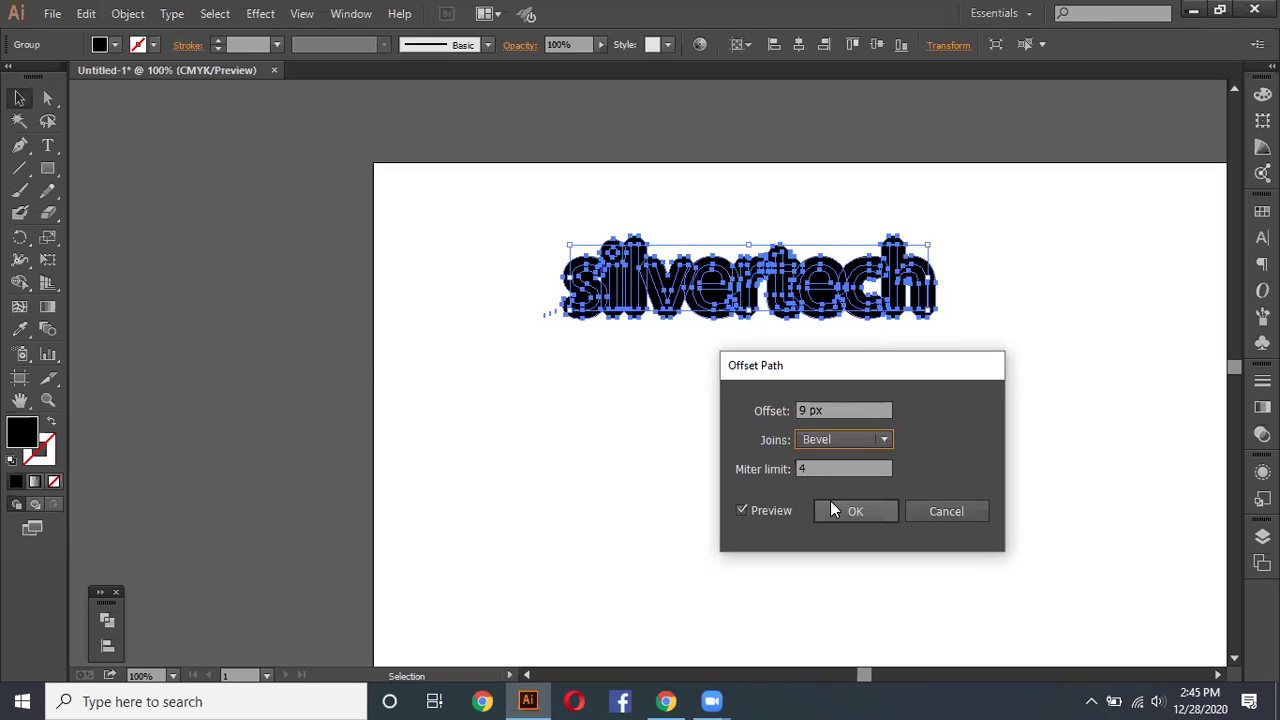
{"action": "left_click", "coordinate": [876, 440]}
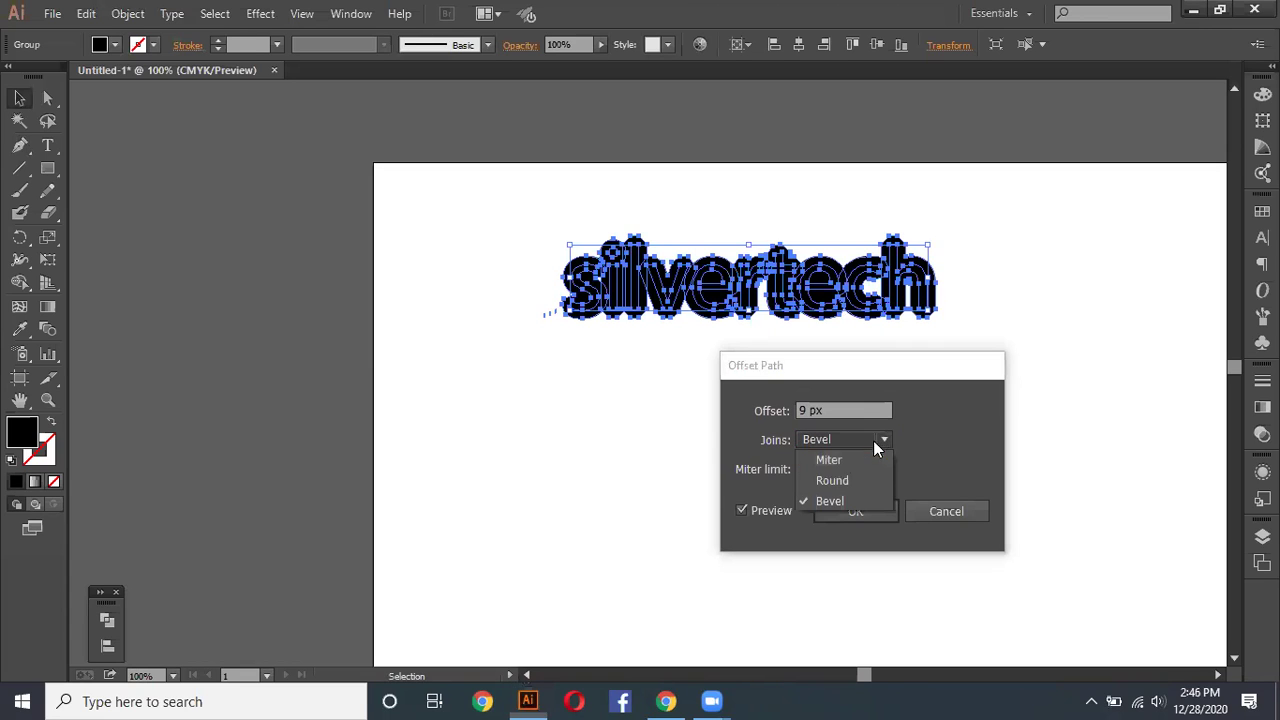
{"action": "left_click", "coordinate": [834, 482]}
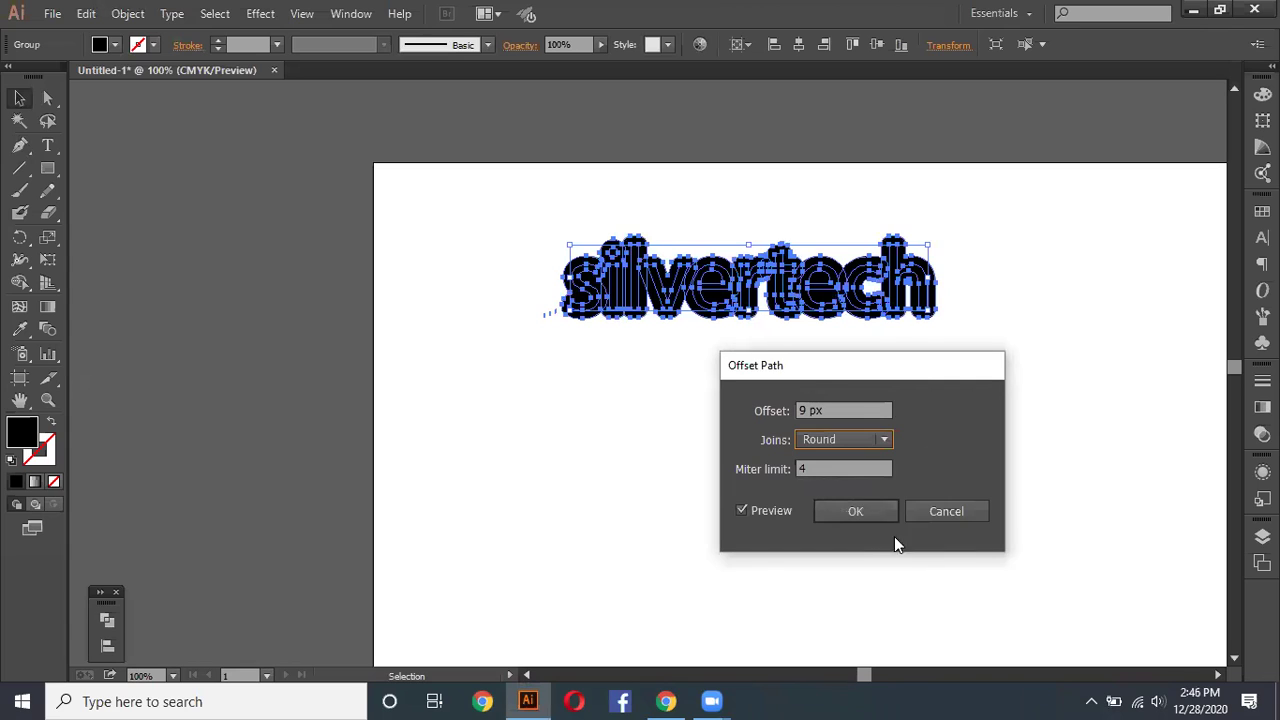
{"action": "left_click", "coordinate": [849, 510]}
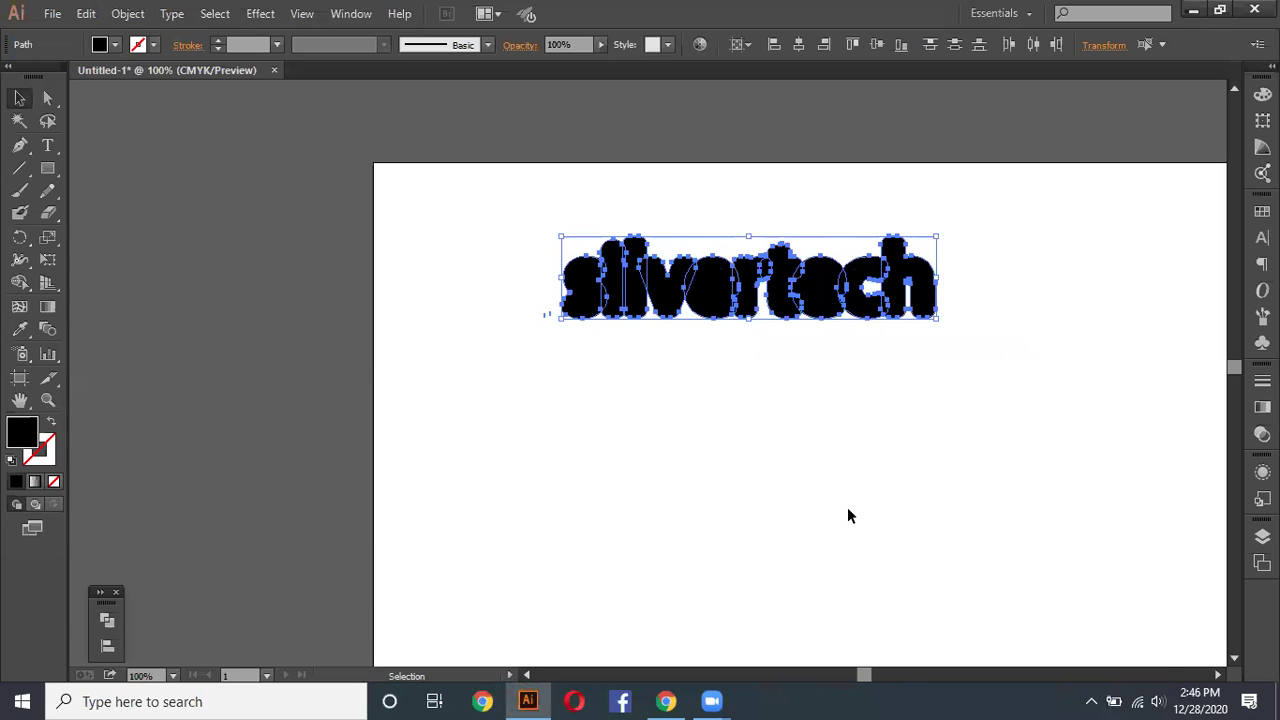
Step: Fill the offset outline with CMYK Yellow and clear the selection
{"action": "left_click", "coordinate": [100, 44]}
{"action": "left_click", "coordinate": [80, 77]}
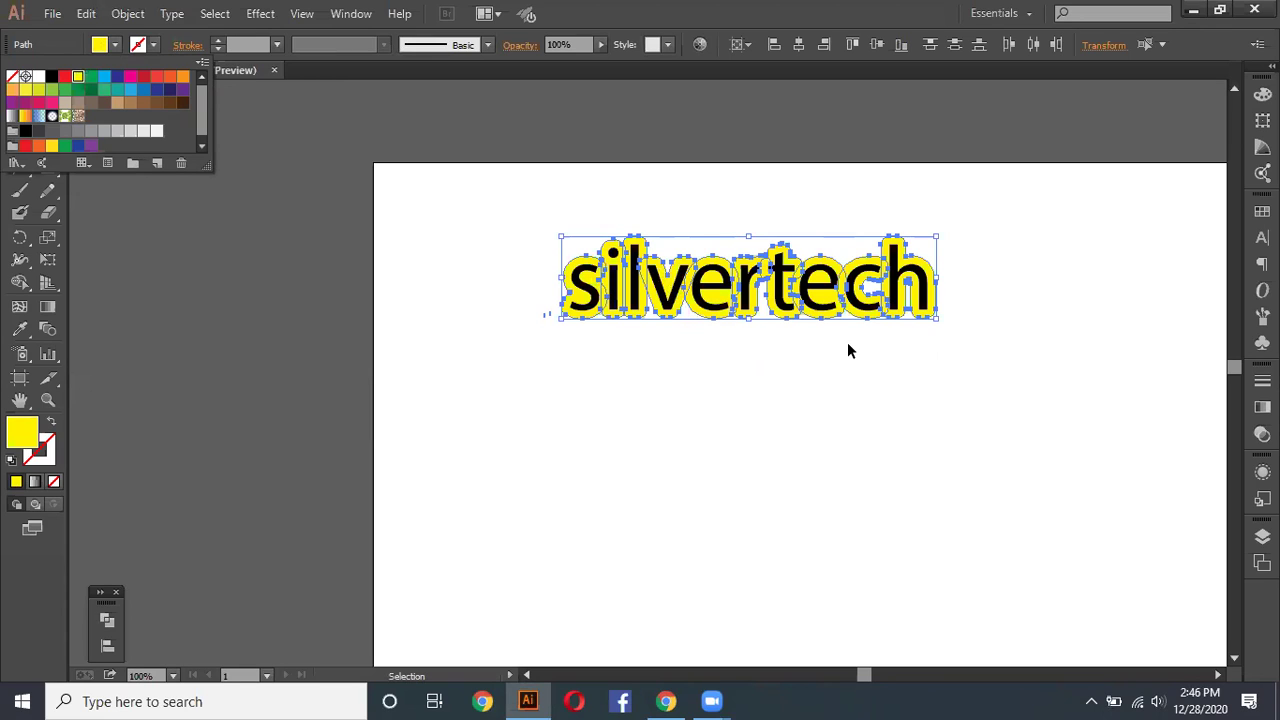
{"action": "left_click", "coordinate": [658, 358]}
{"action": "left_click", "coordinate": [656, 421]}
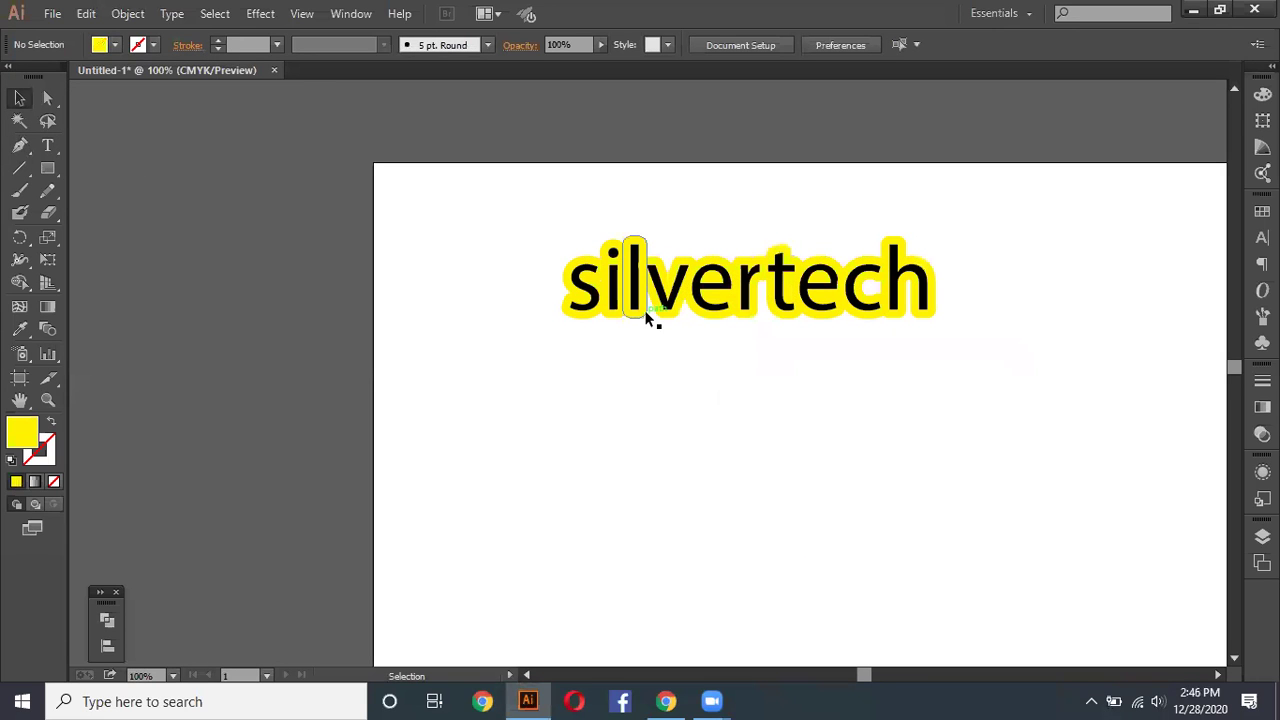
{"action": "left_click", "coordinate": [650, 318]}
{"action": "left_click", "coordinate": [701, 366]}
Step: Zoom in on the lettering and select the overlapping piece between r and t
{"action": "key", "text": "ctrl+plus"}
{"action": "key", "text": "ctrl+plus"}
{"action": "key", "text": "ctrl+plus"}
{"action": "scroll", "coordinate": [858, 220], "scroll_direction": "up", "scroll_amount": 1}
{"action": "scroll", "coordinate": [814, 163], "scroll_direction": "up", "scroll_amount": 1}
{"action": "scroll", "coordinate": [694, 369], "scroll_direction": "up", "scroll_amount": 1}
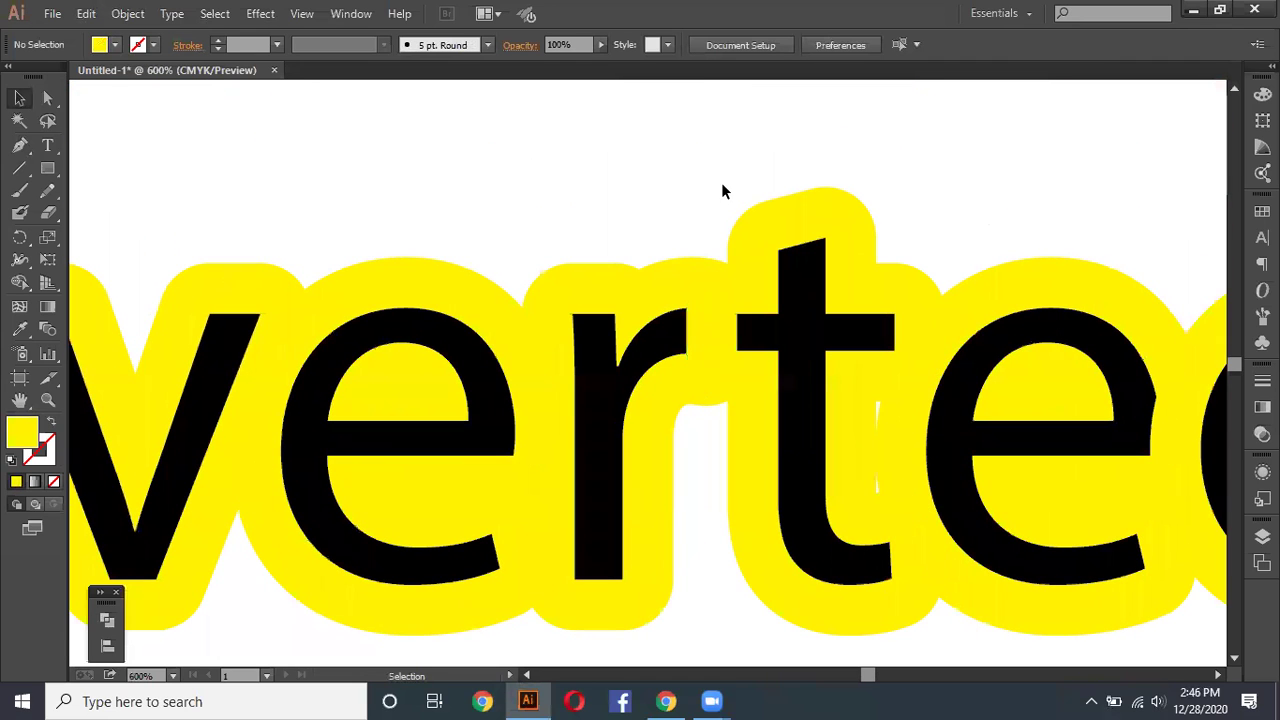
{"action": "left_click", "coordinate": [735, 263]}
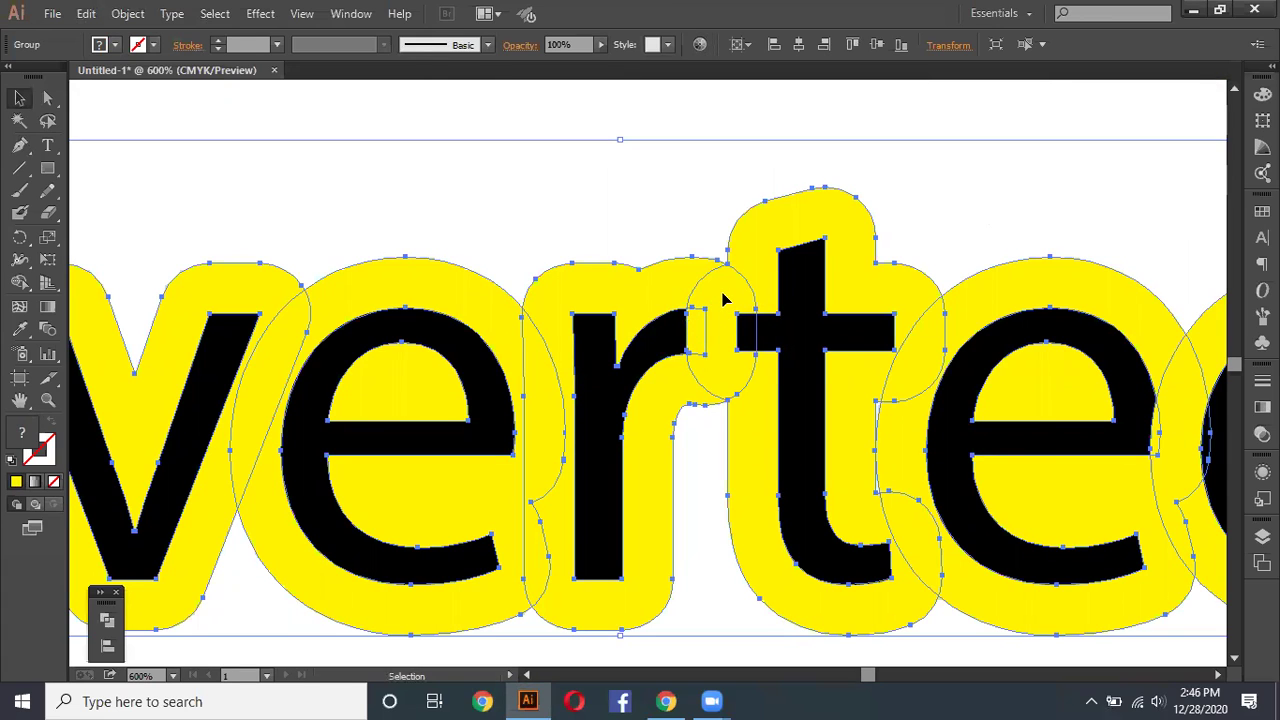
{"action": "left_click_drag", "start_coordinate": [598, 204], "coordinate": [728, 276]}
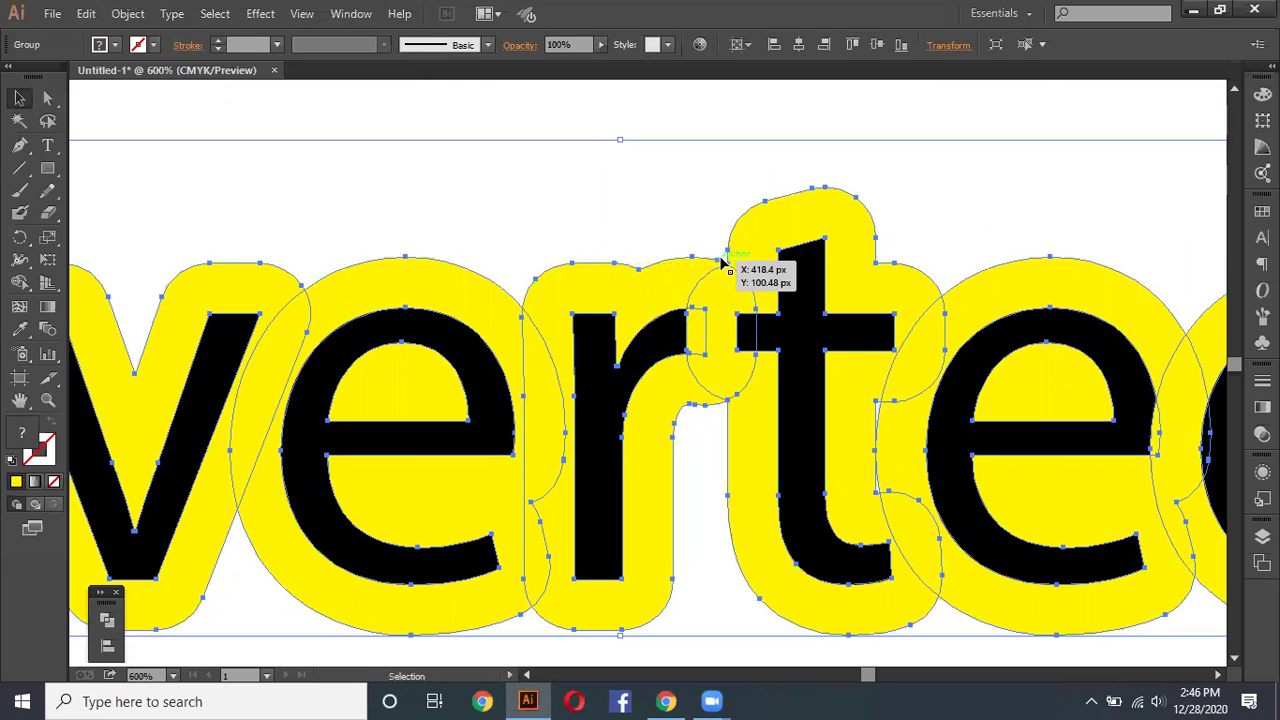
{"action": "scroll", "coordinate": [722, 262], "scroll_direction": "down", "scroll_amount": 4}
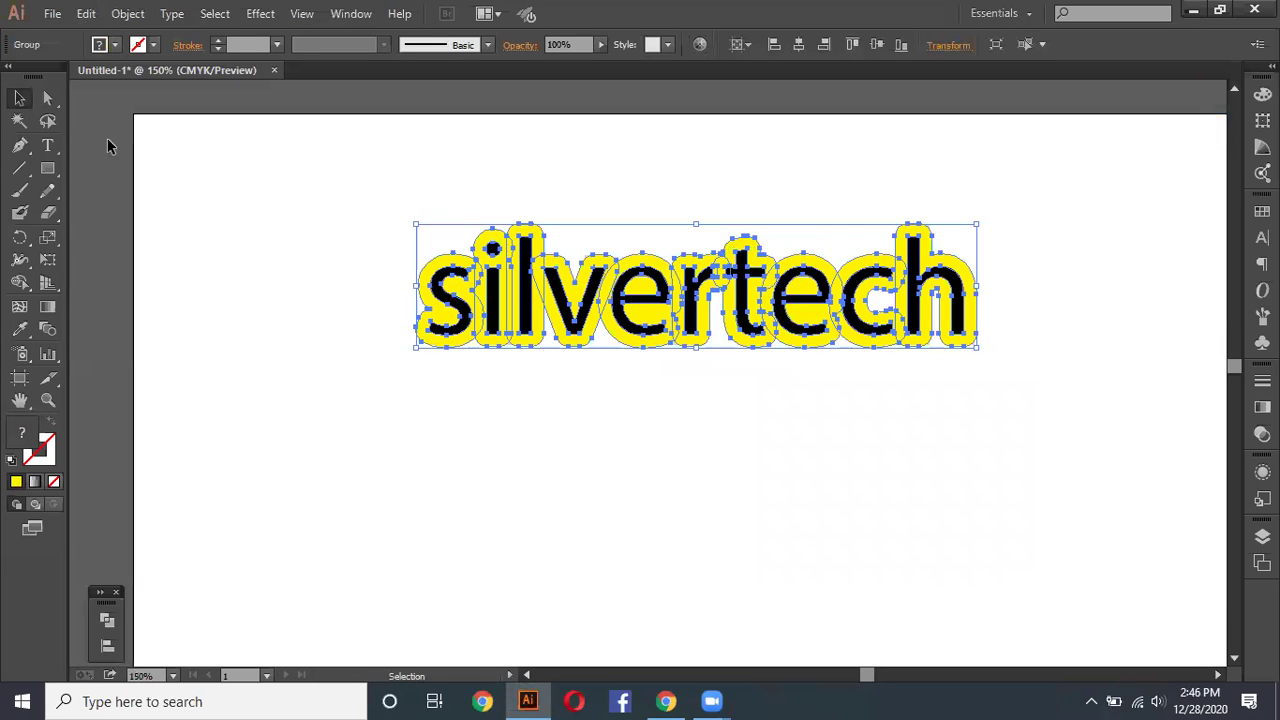
Step: Magic Wand-select the yellow offset shapes and send them behind the black letters
{"action": "left_click", "coordinate": [18, 121]}
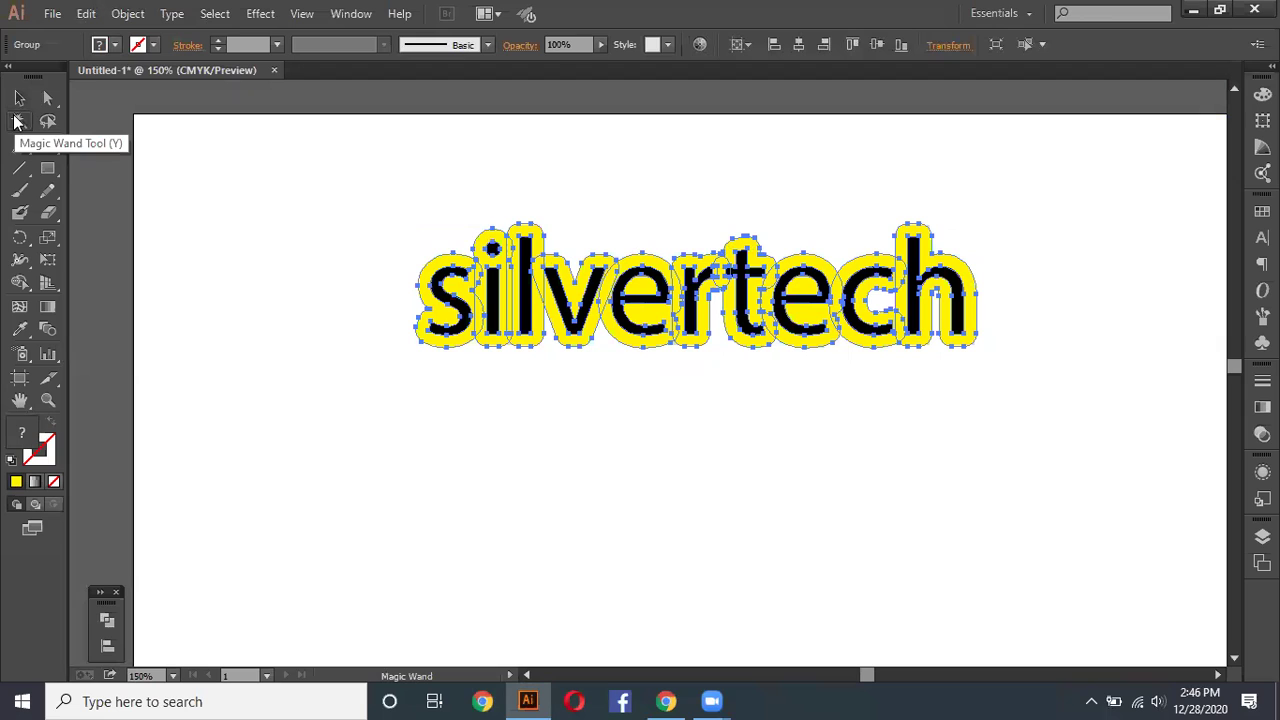
{"action": "left_click", "coordinate": [537, 226]}
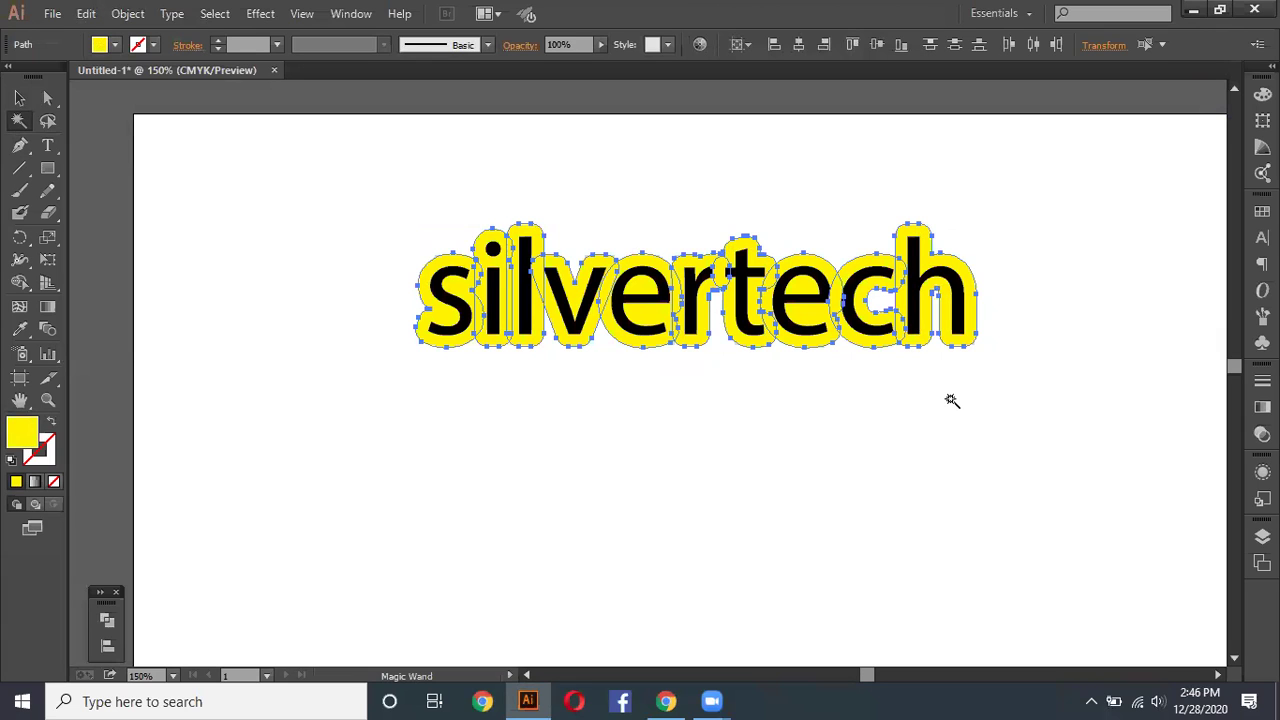
{"action": "right_click", "coordinate": [713, 257]}
{"action": "mouse_move", "coordinate": [766, 502]}
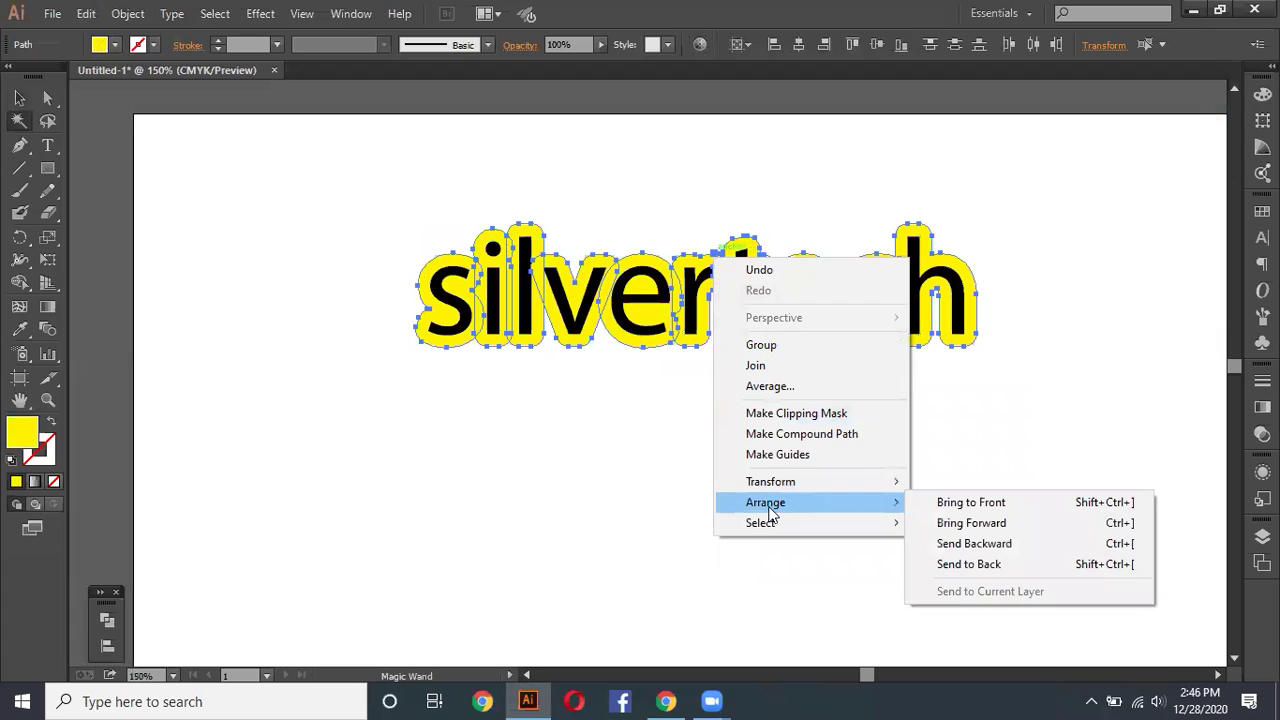
{"action": "left_click", "coordinate": [970, 564]}
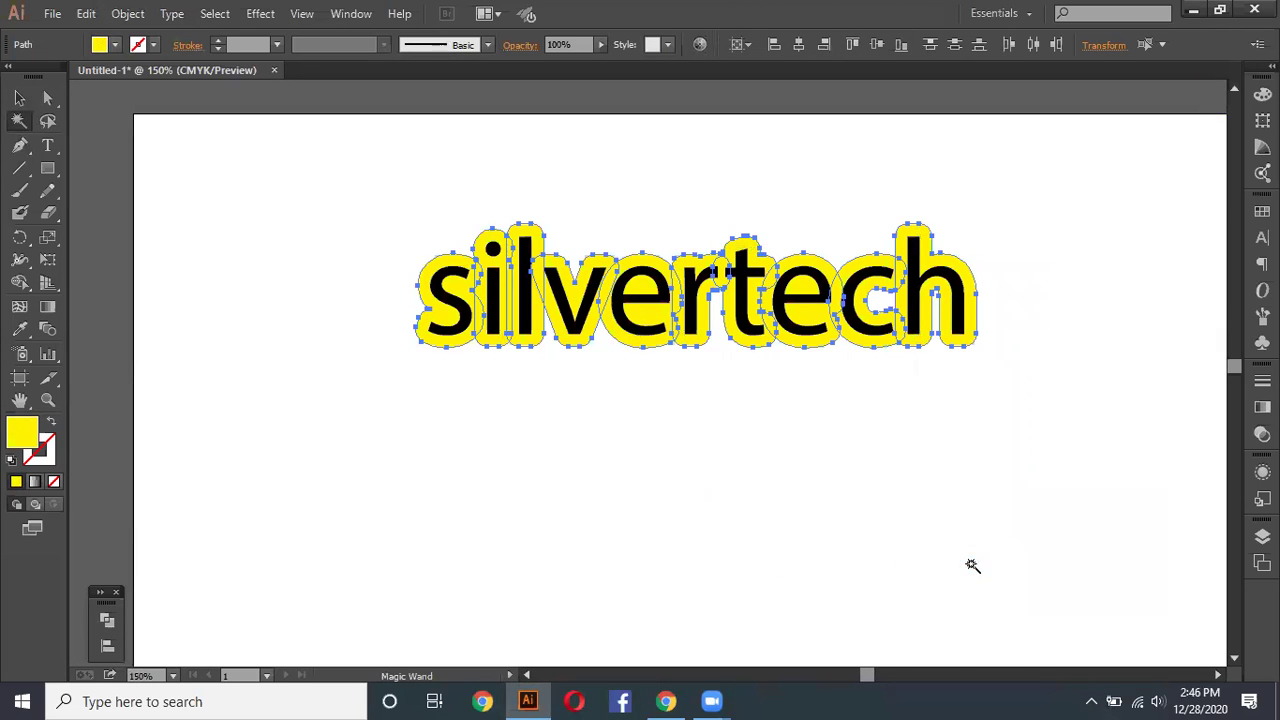
{"action": "scroll", "coordinate": [735, 265], "scroll_direction": "up", "scroll_amount": 2}
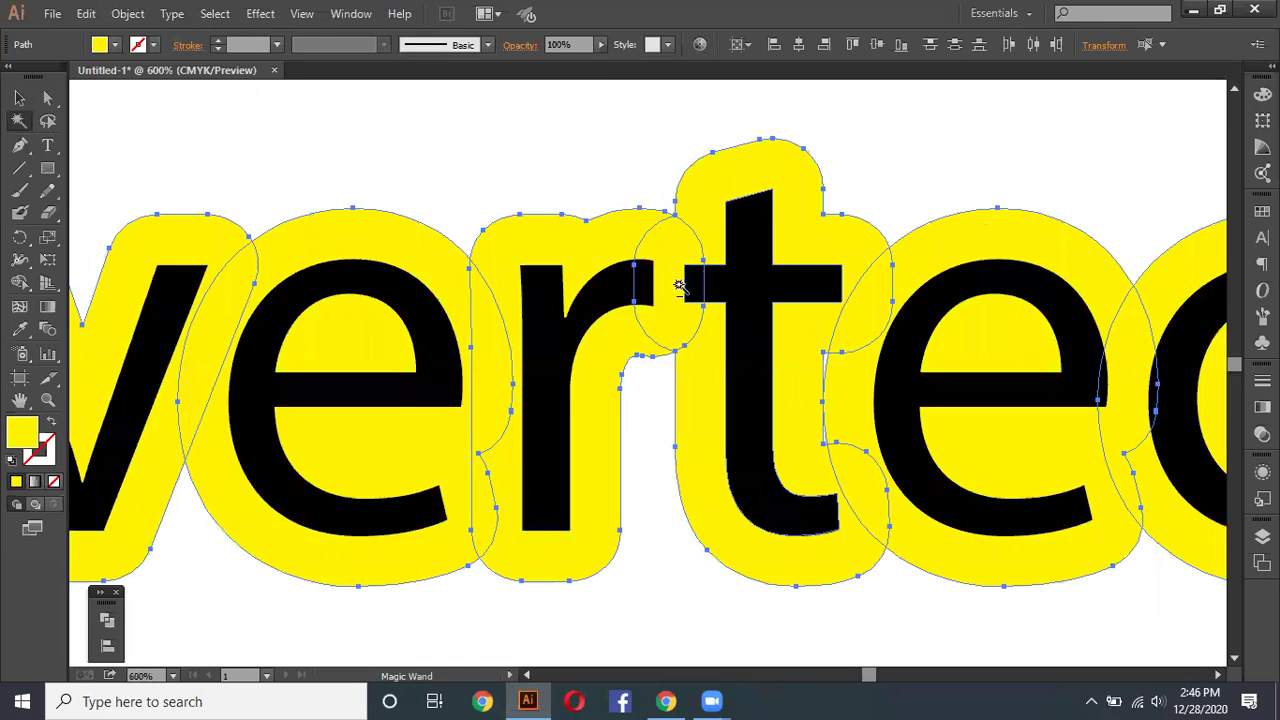
{"action": "scroll", "coordinate": [680, 280], "scroll_direction": "up", "scroll_amount": 1}
{"action": "scroll", "coordinate": [628, 277], "scroll_direction": "up", "scroll_amount": 1}
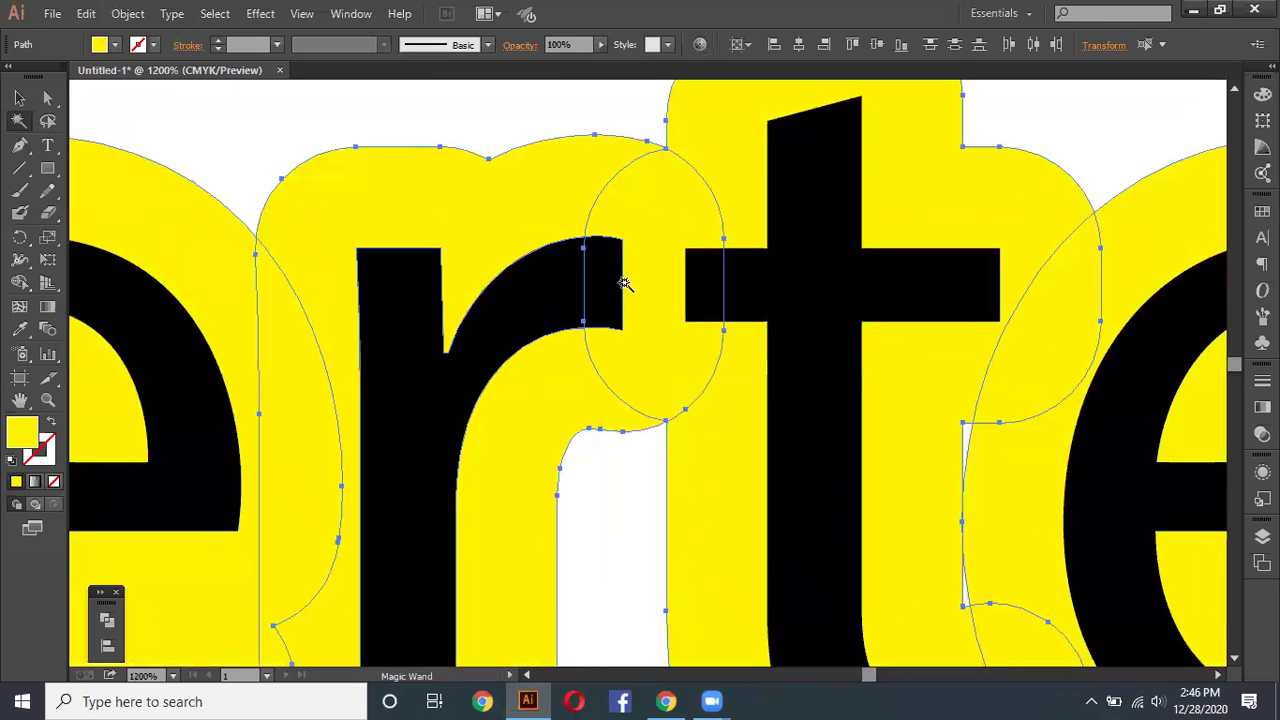
{"action": "right_click", "coordinate": [652, 173]}
{"action": "mouse_move", "coordinate": [705, 418]}
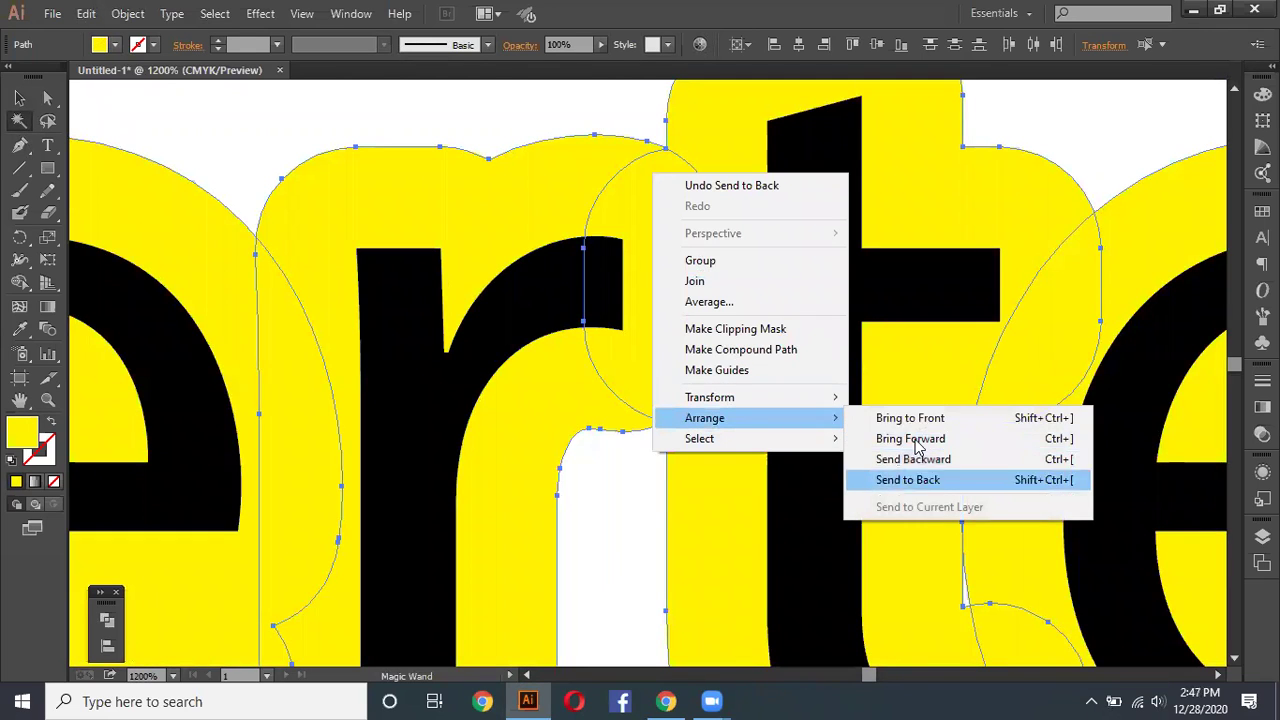
{"action": "left_click", "coordinate": [910, 417]}
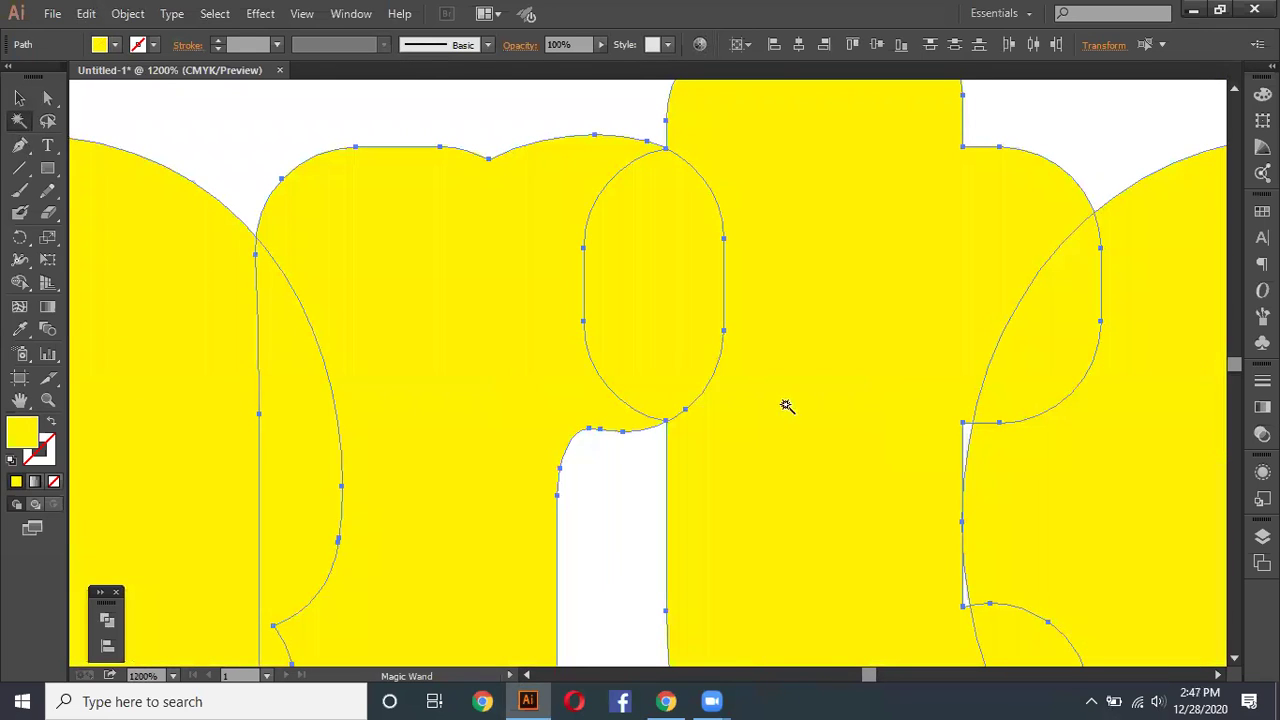
{"action": "key", "text": "ctrl+minus"}
{"action": "key", "text": "ctrl+minus"}
{"action": "key", "text": "ctrl+minus"}
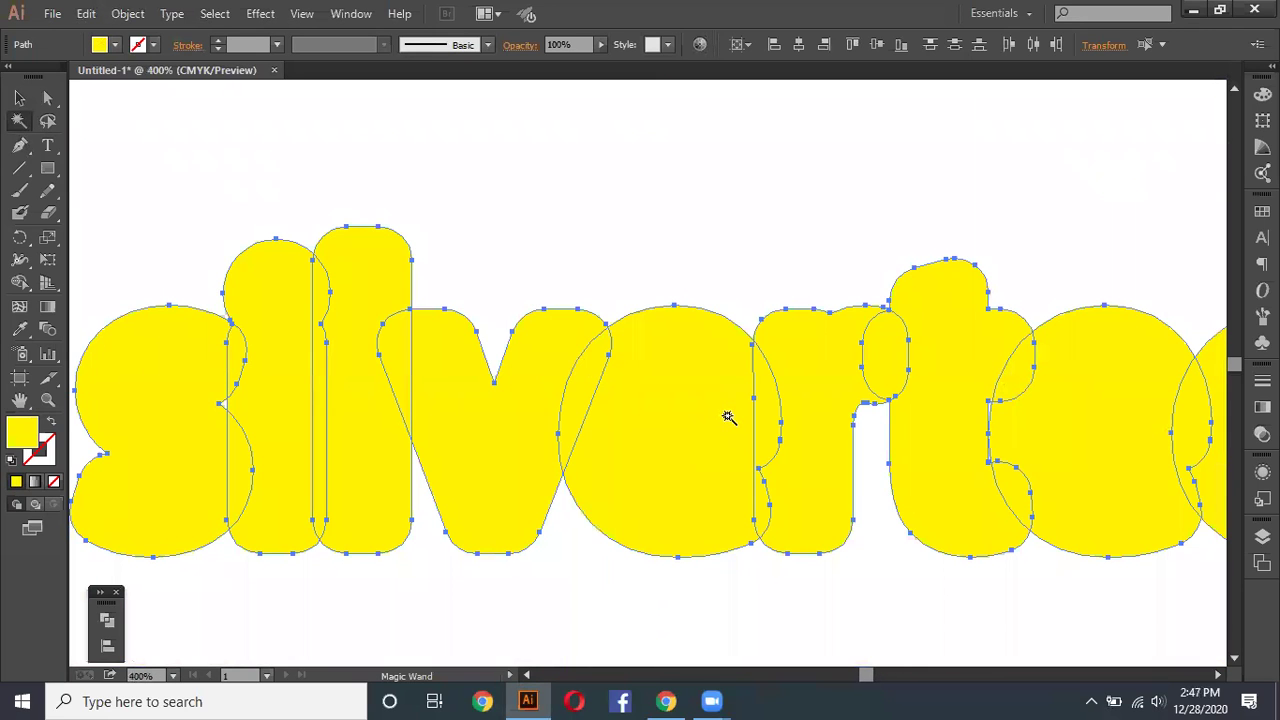
{"action": "right_click", "coordinate": [728, 420]}
{"action": "mouse_move", "coordinate": [781, 382]}
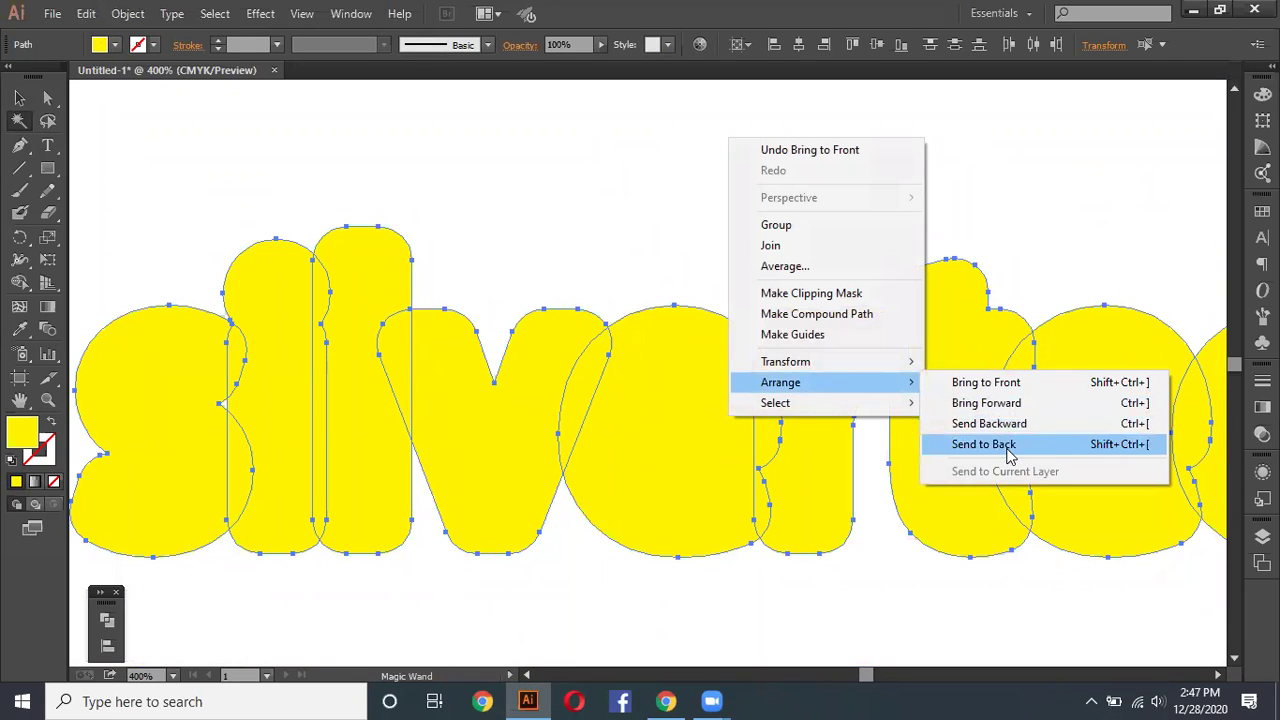
{"action": "left_click", "coordinate": [1010, 450]}
Step: Deselect everything and recentre the view on the silvertech lettering
{"action": "left_click", "coordinate": [18, 92]}
{"action": "left_click", "coordinate": [830, 295]}
{"action": "scroll", "coordinate": [830, 295], "scroll_direction": "down", "scroll_amount": 3}
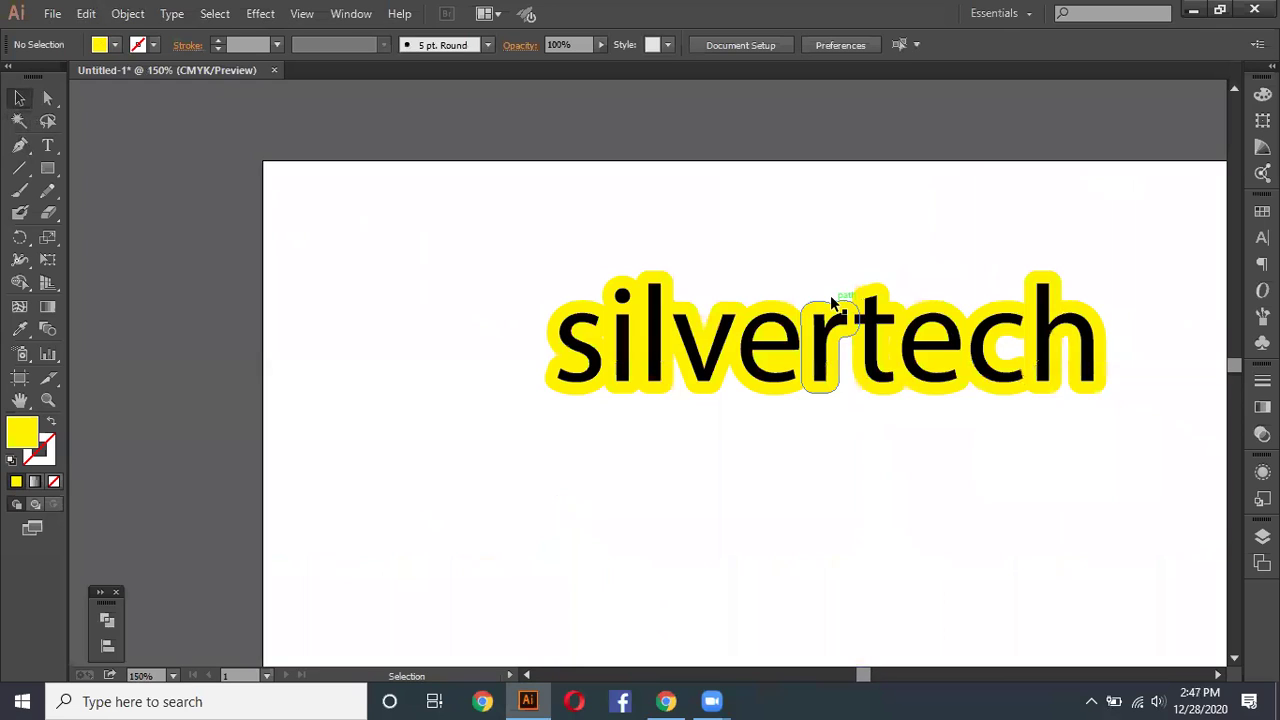
{"action": "scroll", "coordinate": [830, 298], "scroll_direction": "down", "scroll_amount": 2}
{"action": "left_click_drag", "start_coordinate": [877, 423], "coordinate": [743, 443]}
{"action": "scroll", "coordinate": [744, 413], "scroll_direction": "up", "scroll_amount": 1}
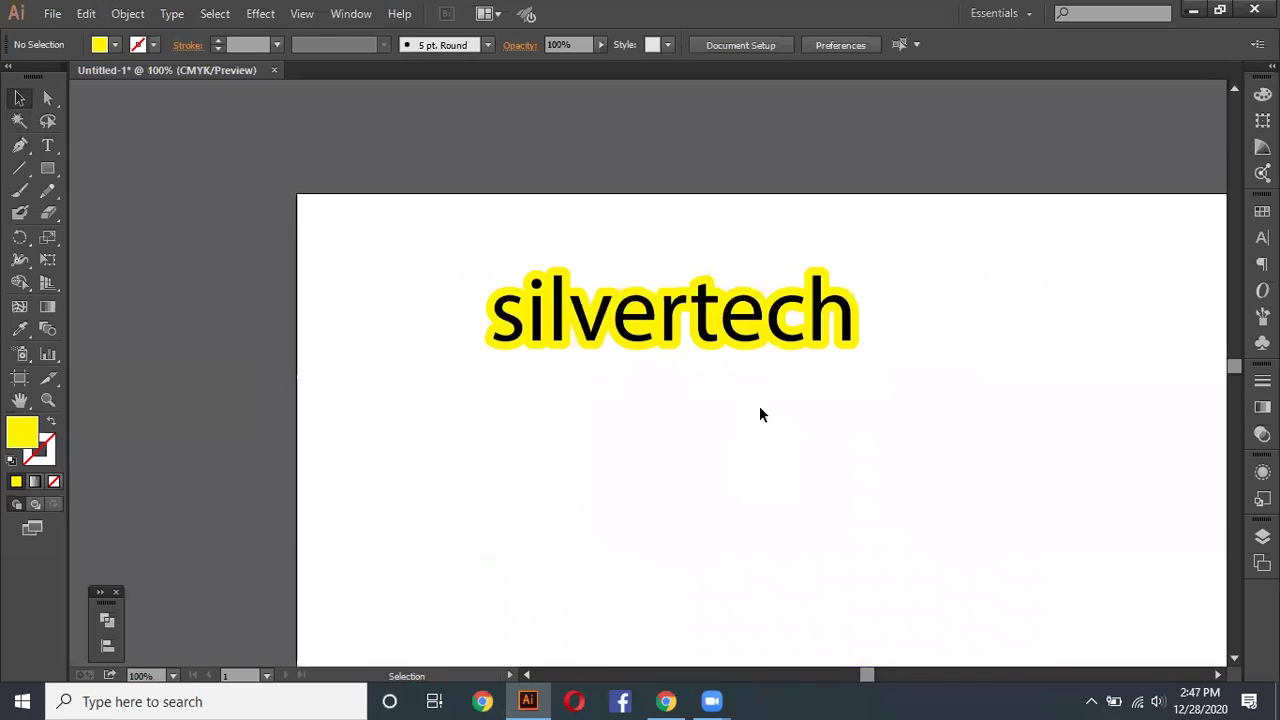
{"action": "scroll", "coordinate": [677, 366], "scroll_direction": "up", "scroll_amount": 1}
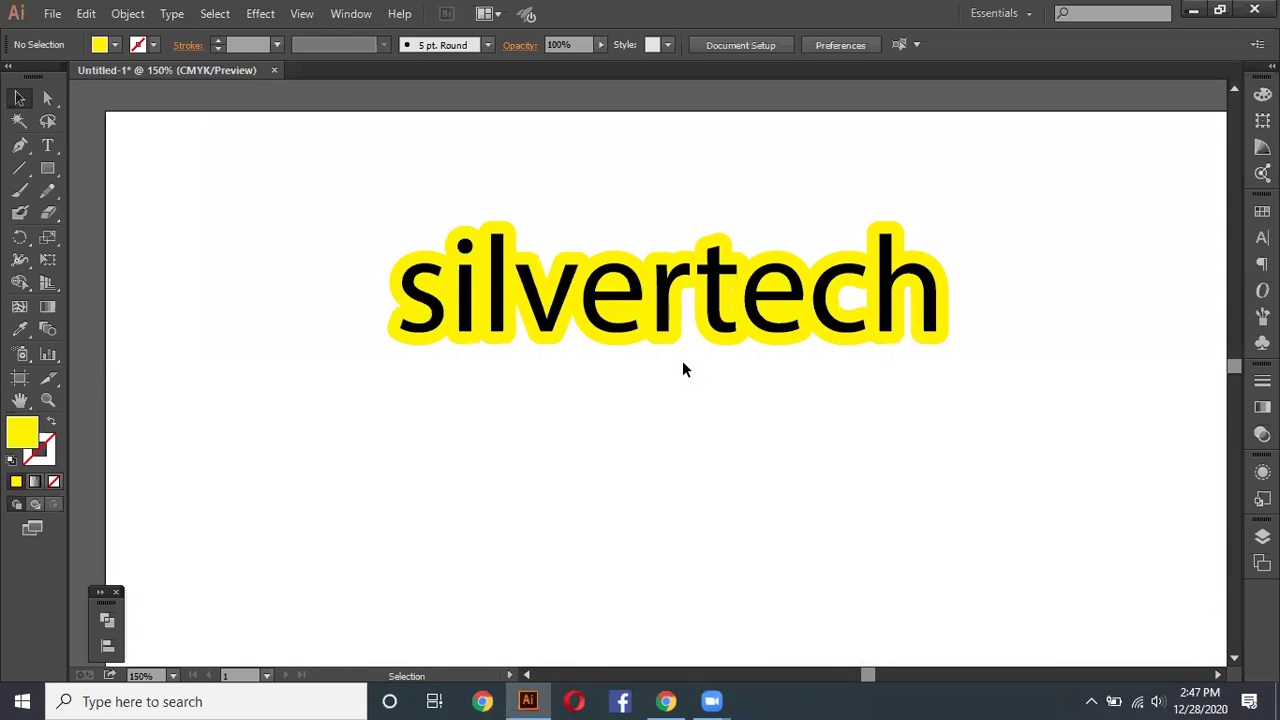
{"action": "key", "text": "a"}
{"action": "key", "text": "v"}
Step: Add an enlarged sample word 'xsdzsgz' below silvertech
{"action": "left_click", "coordinate": [47, 145]}
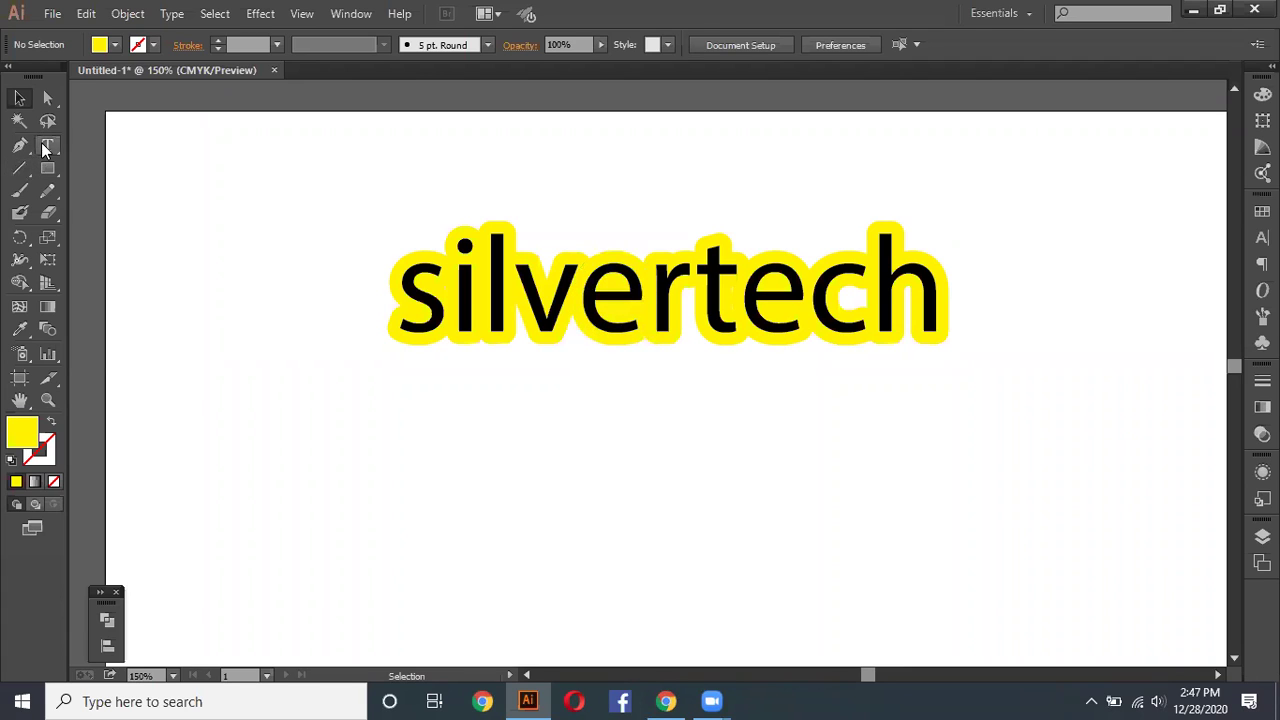
{"action": "left_click", "coordinate": [453, 418]}
{"action": "type", "text": "xsdzsgz"}
{"action": "key", "text": "Escape"}
{"action": "left_click_drag", "start_coordinate": [509, 424], "coordinate": [862, 510]}
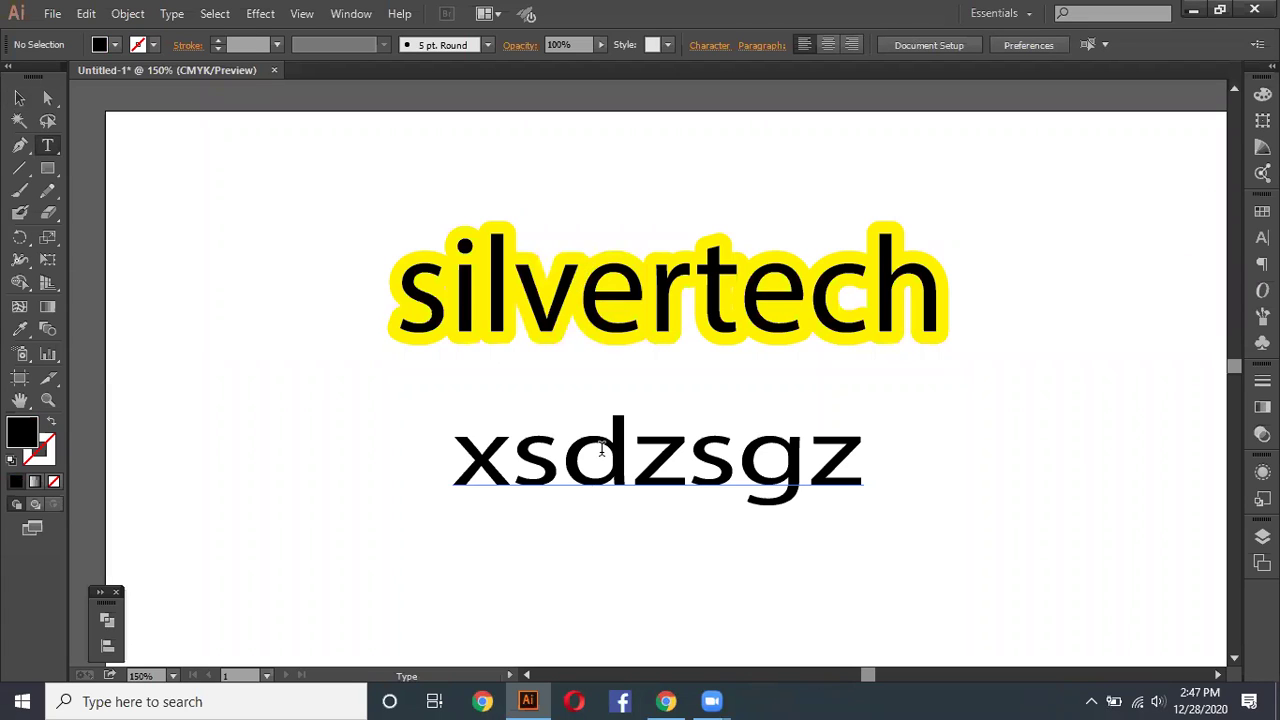
Step: Convert the xsdzsgz sample text to outlines
{"action": "right_click", "coordinate": [605, 444]}
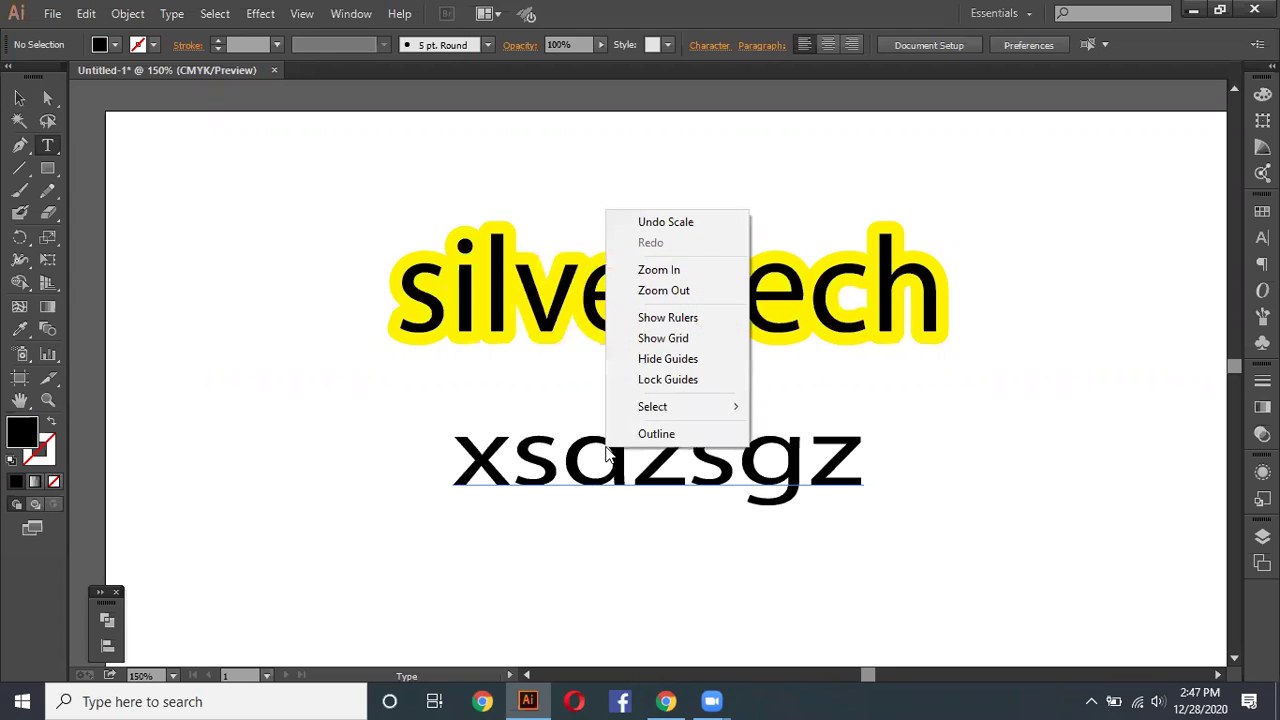
{"action": "left_click", "coordinate": [19, 97]}
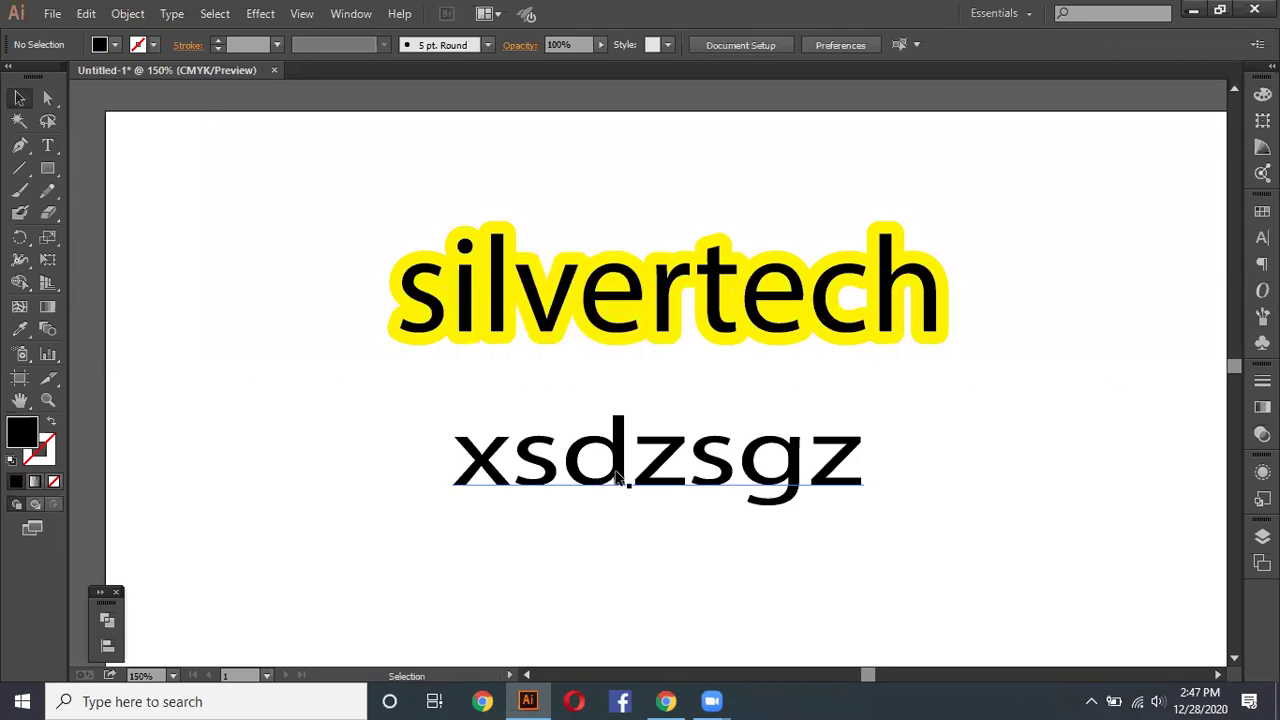
{"action": "left_click", "coordinate": [594, 474]}
{"action": "right_click", "coordinate": [594, 474]}
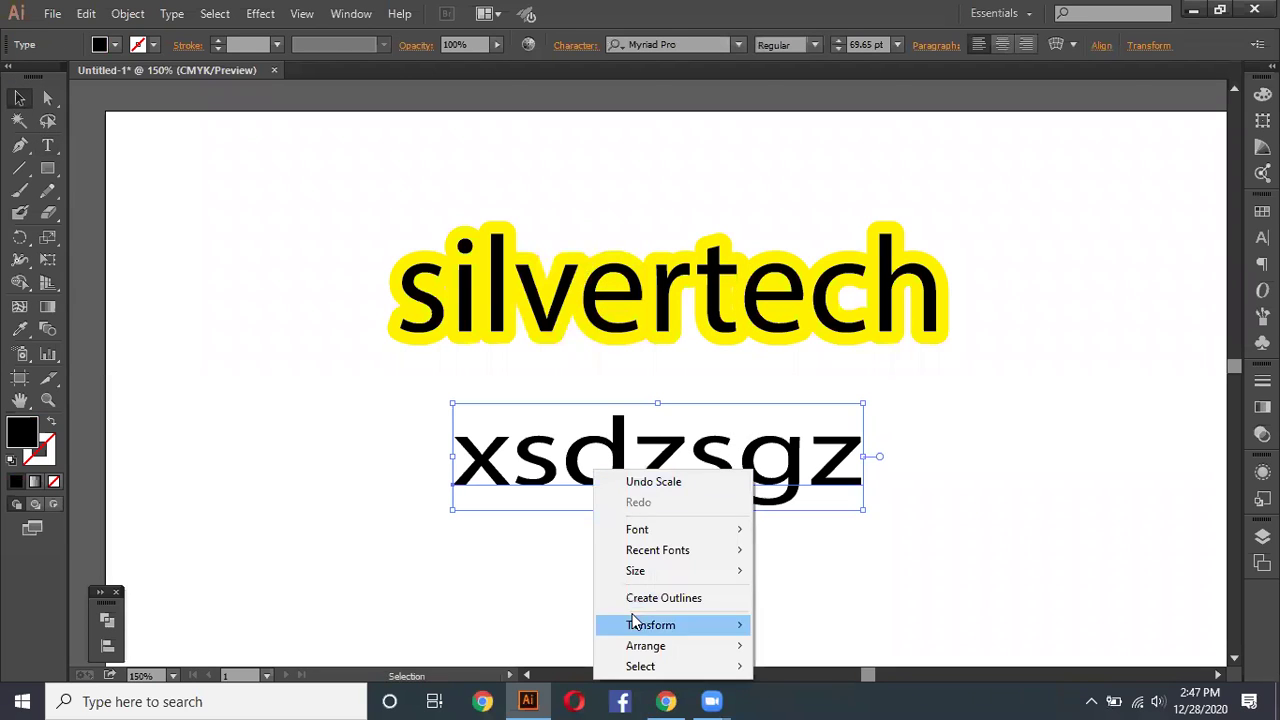
{"action": "left_click", "coordinate": [676, 597]}
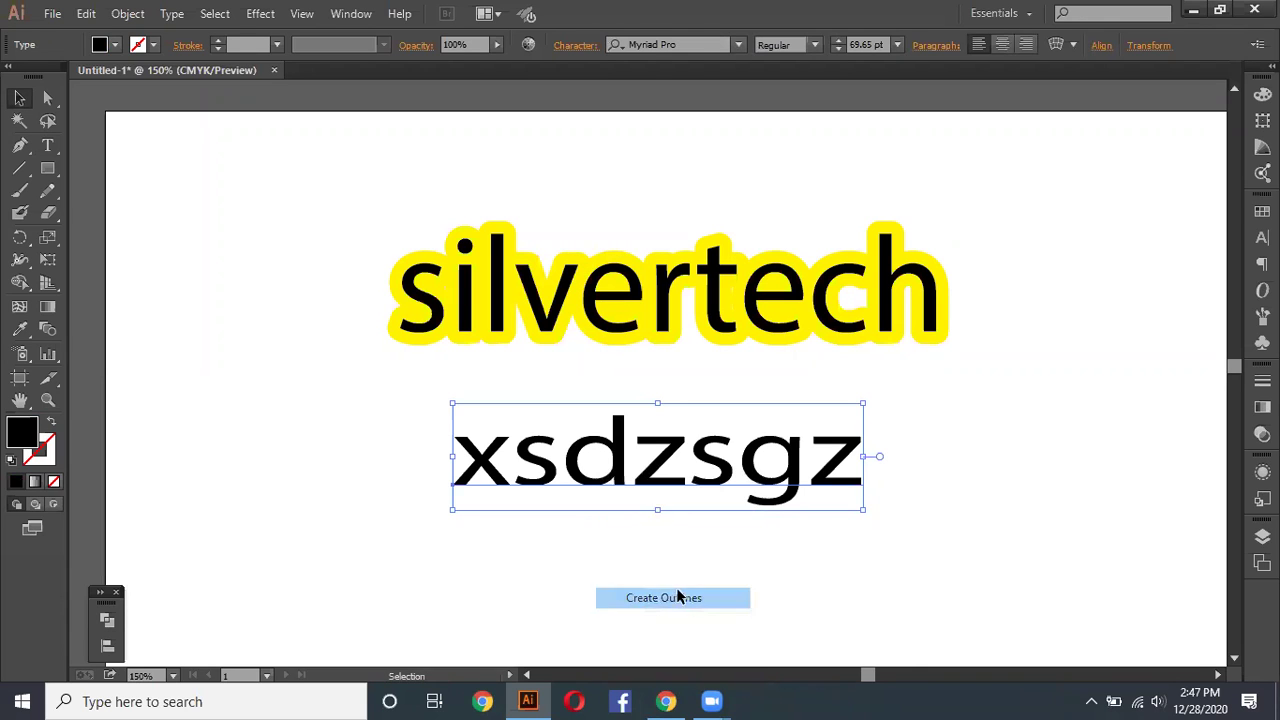
Step: Delete the outlined sample text and then all the silvertech lettering
{"action": "left_click_drag", "start_coordinate": [391, 407], "coordinate": [873, 534]}
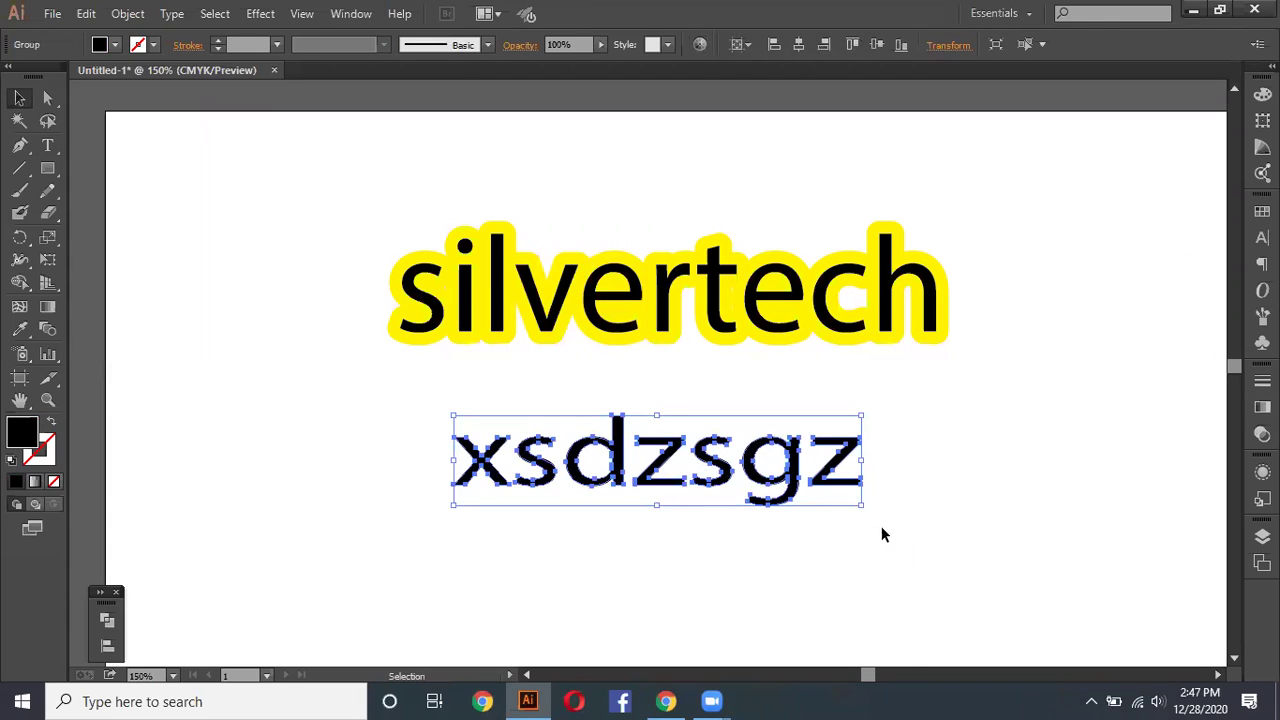
{"action": "key", "text": "Delete"}
{"action": "key", "text": "ctrl+a"}
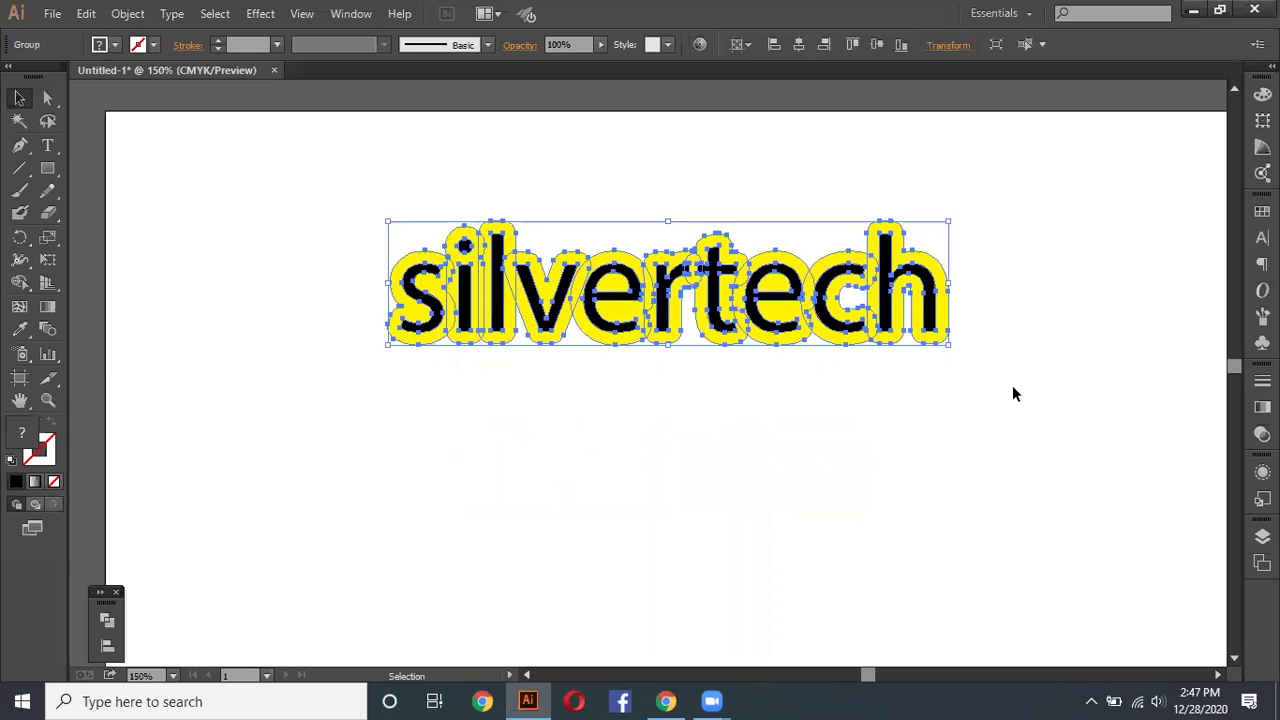
{"action": "key", "text": "Delete"}
Step: Type 'silvertech' as a new text object on the empty artboard
{"action": "key", "text": "i"}
{"action": "key", "text": "l"}
{"action": "key", "text": "r"}
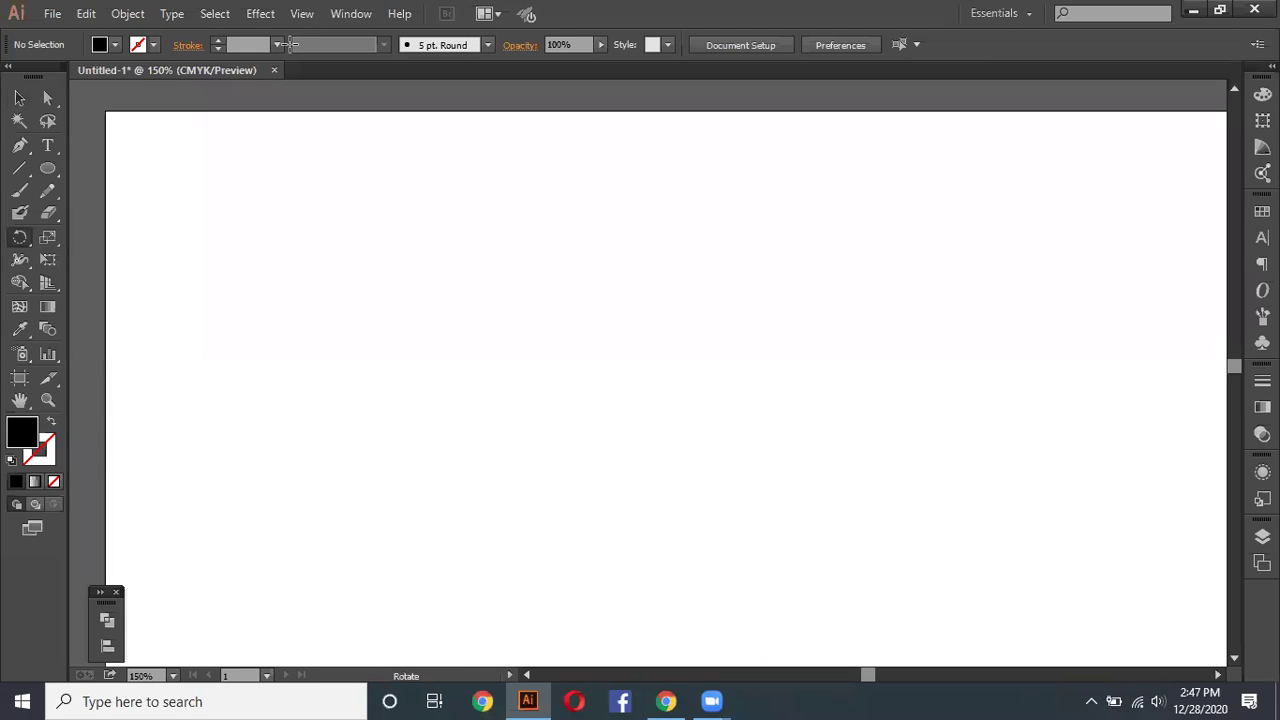
{"action": "left_click", "coordinate": [47, 146]}
{"action": "left_click", "coordinate": [466, 290]}
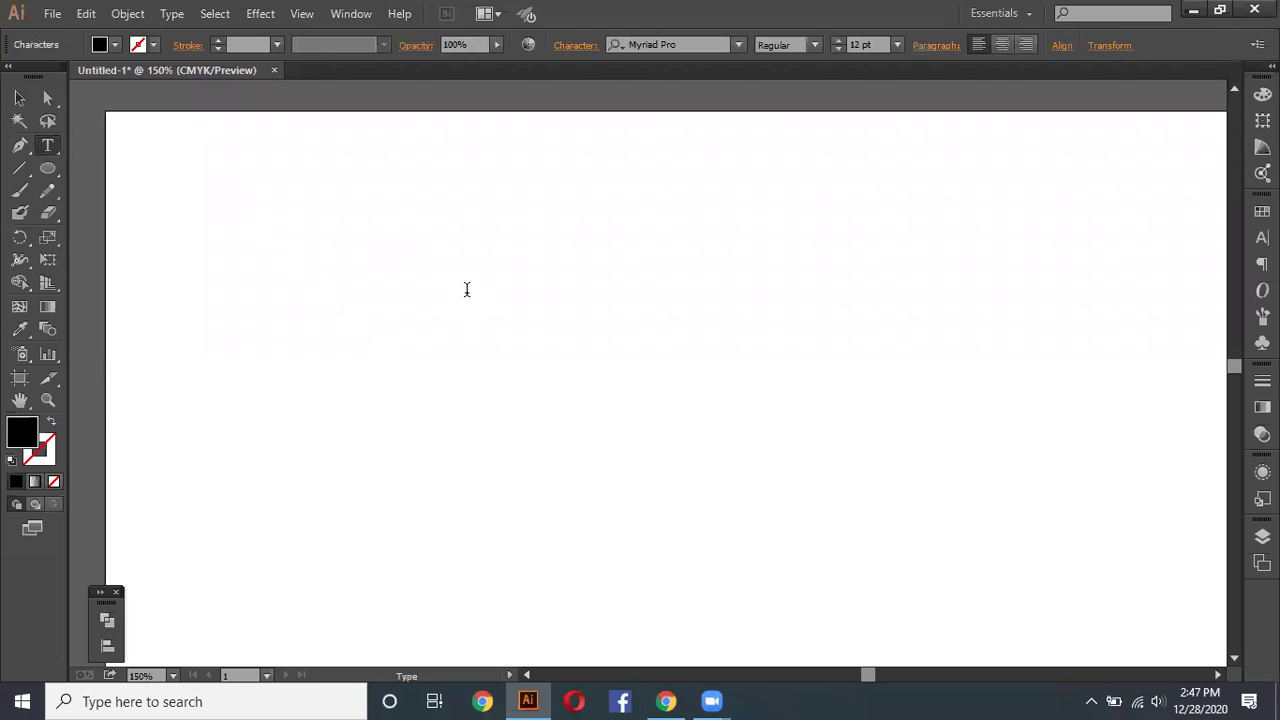
{"action": "type", "text": "silver"}
{"action": "scroll", "coordinate": [500, 290], "scroll_direction": "down", "scroll_amount": 1}
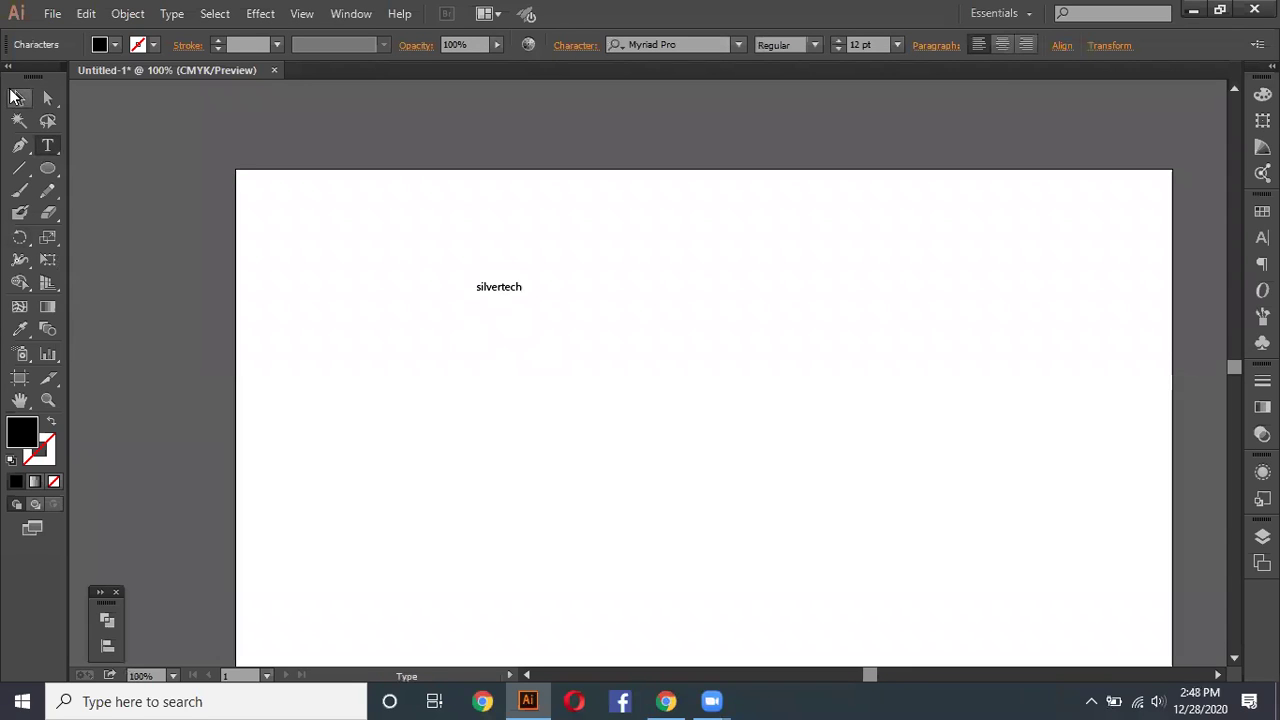
Step: Enlarge the silvertech text to 56.05 pt and move it toward the upper right
{"action": "left_click", "coordinate": [18, 97]}
{"action": "left_click_drag", "start_coordinate": [519, 295], "coordinate": [598, 316]}
{"action": "left_click_drag", "start_coordinate": [598, 316], "coordinate": [870, 291]}
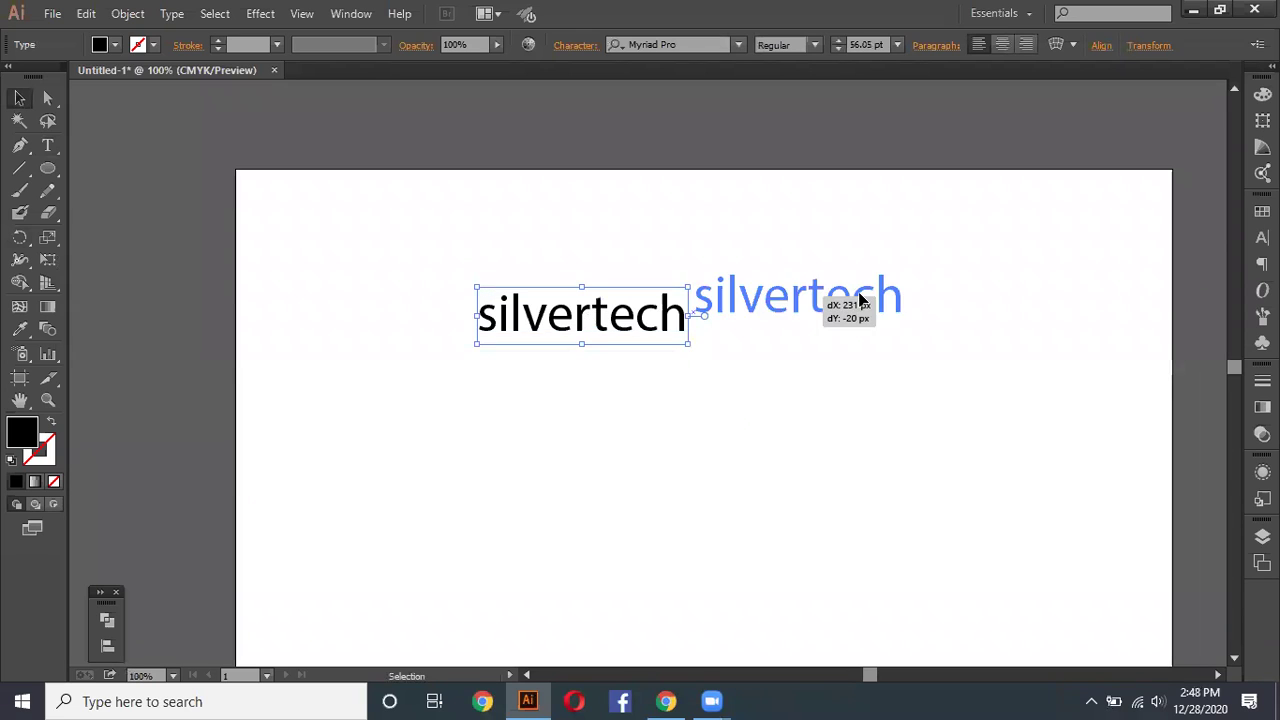
{"action": "left_click", "coordinate": [46, 172]}
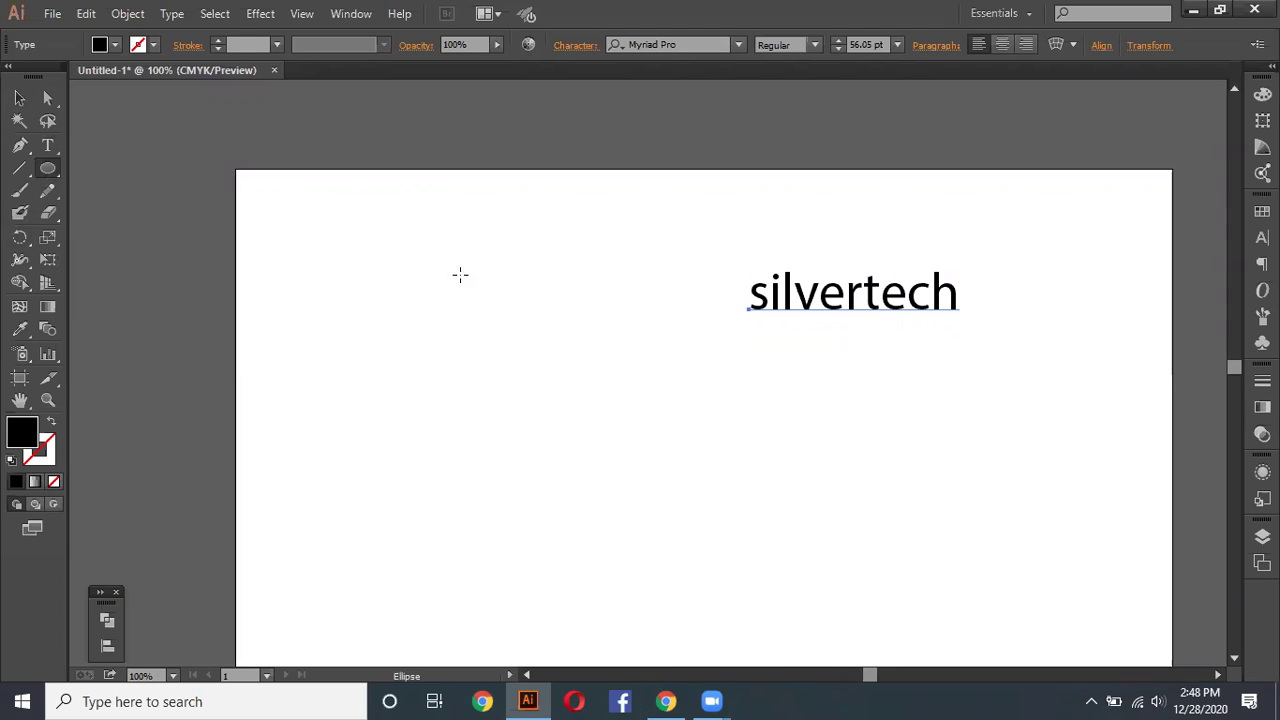
Step: Draw a tall solid black ellipse left of silvertech, then reselect the text
{"action": "left_click_drag", "start_coordinate": [355, 241], "coordinate": [486, 434]}
{"action": "left_click", "coordinate": [19, 98]}
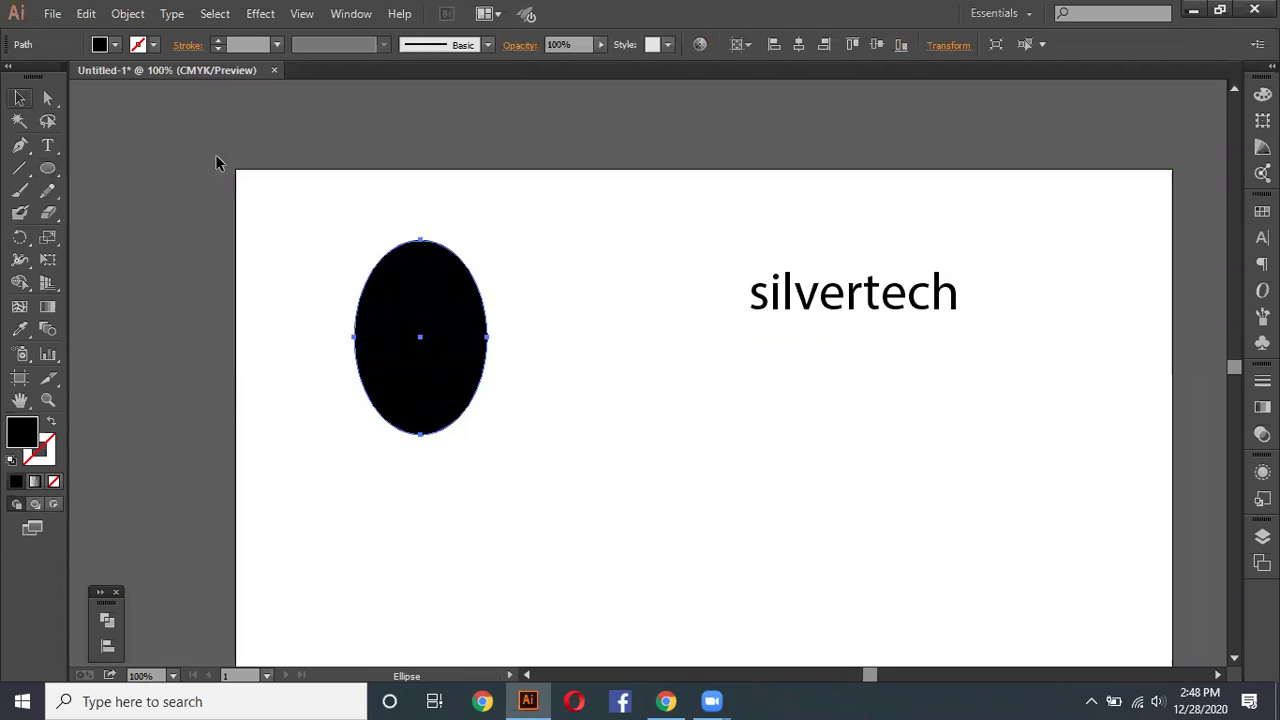
{"action": "left_click", "coordinate": [540, 271]}
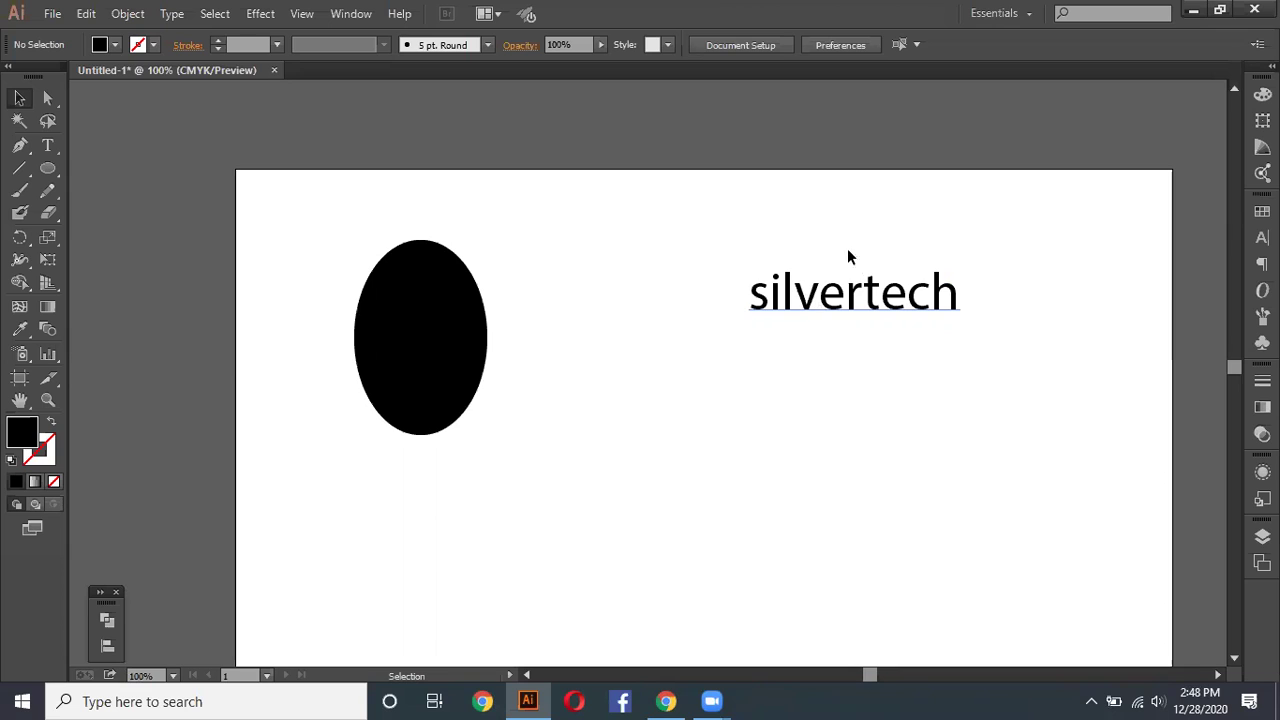
{"action": "left_click_drag", "start_coordinate": [698, 232], "coordinate": [919, 331]}
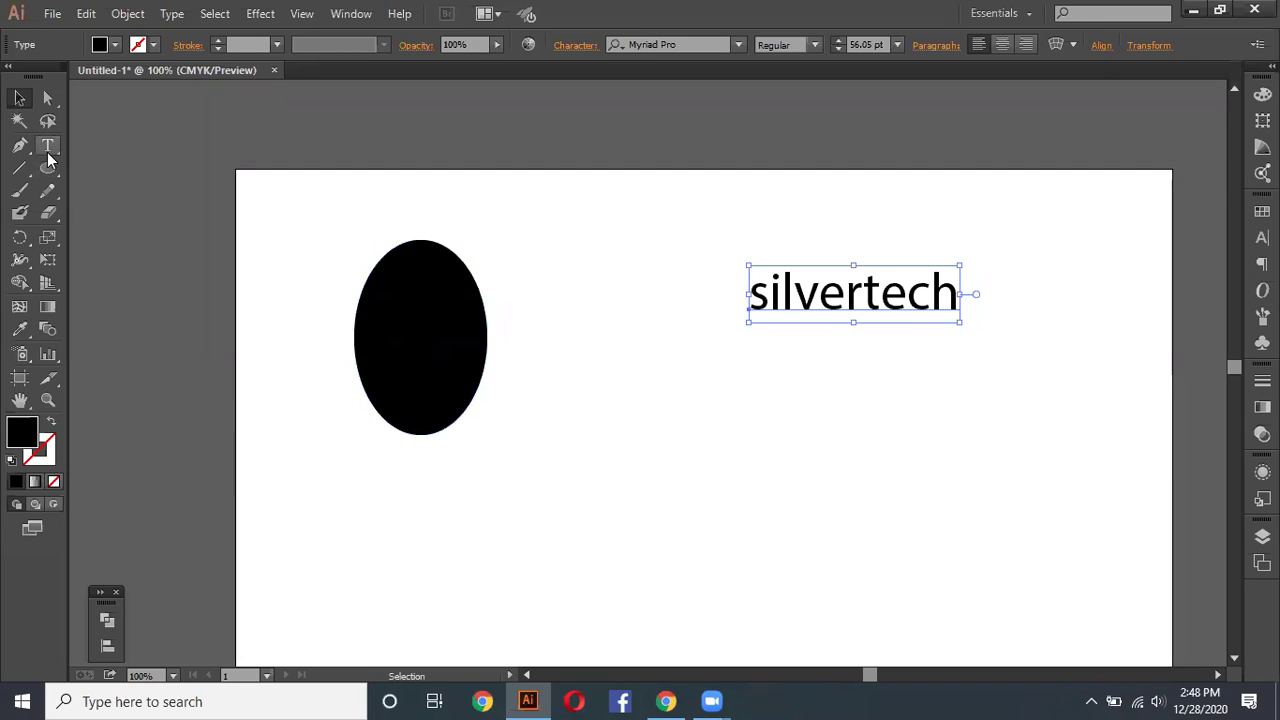
Step: Copy the silvertech text and paste it onto new lines to make three lines
{"action": "left_click", "coordinate": [619, 331]}
{"action": "left_click", "coordinate": [47, 146]}
{"action": "left_click_drag", "start_coordinate": [957, 296], "coordinate": [748, 295]}
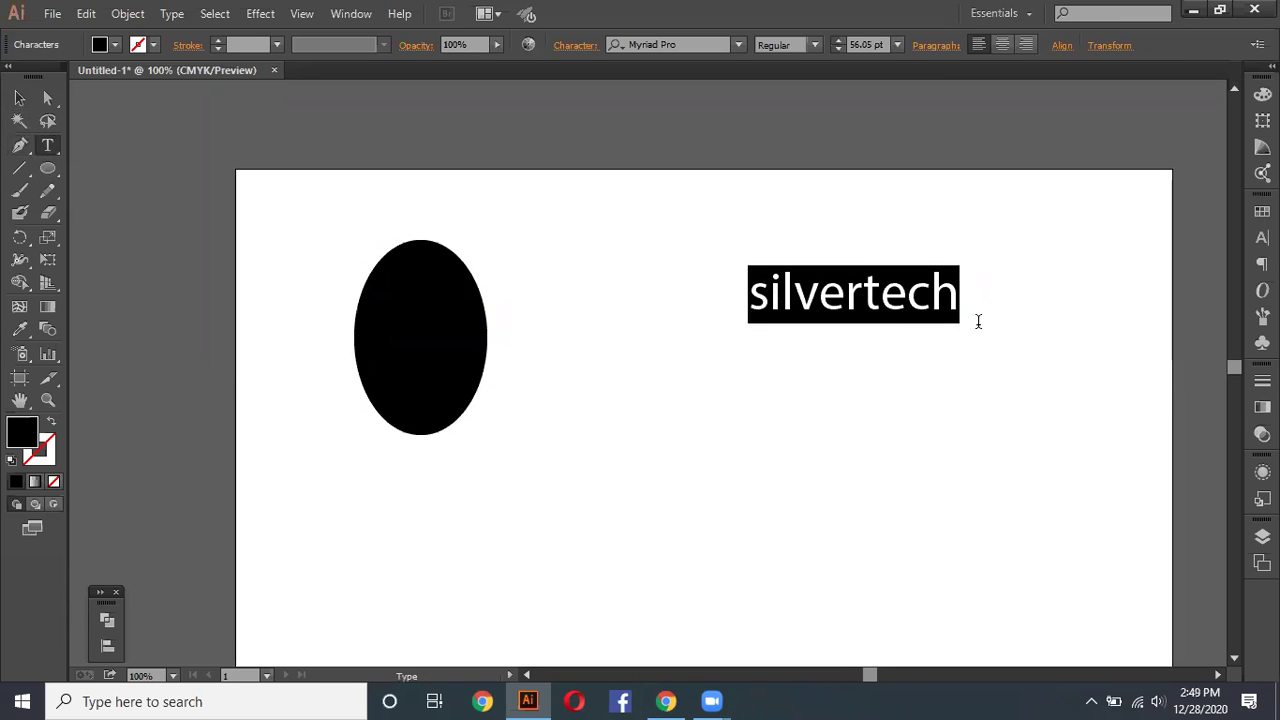
{"action": "key", "text": "ctrl+c"}
{"action": "key", "text": "Escape"}
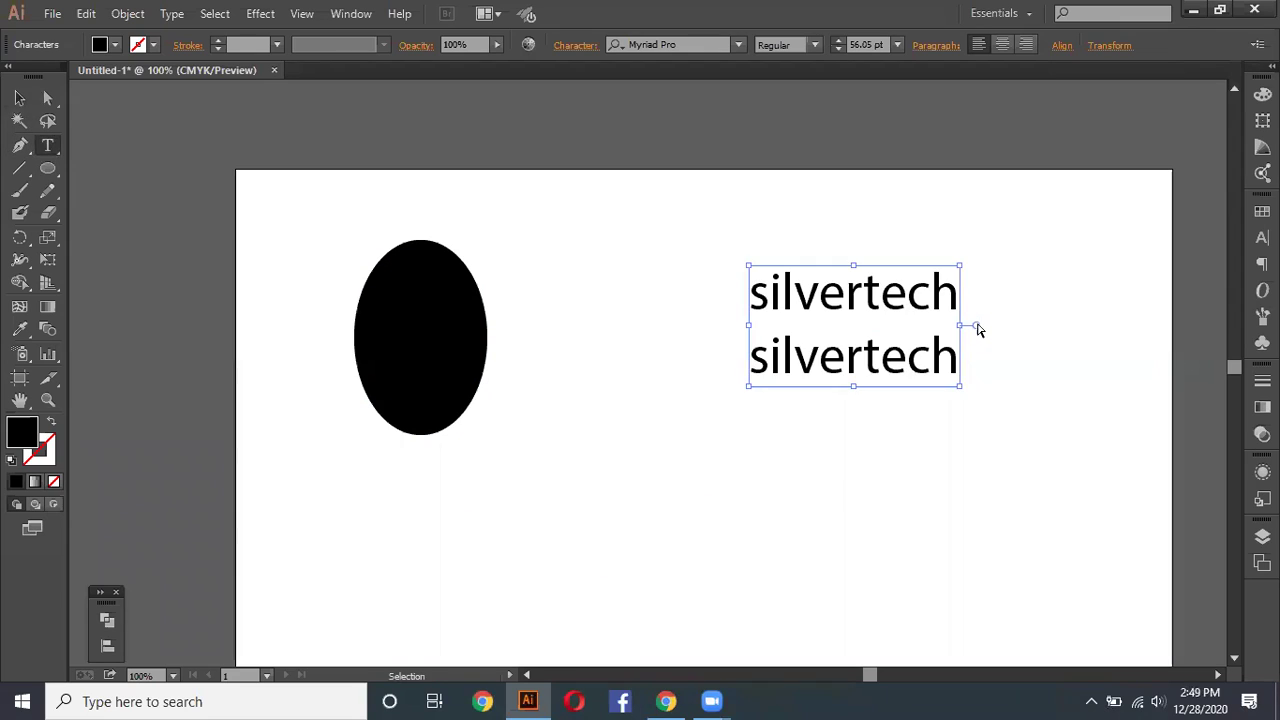
{"action": "key", "text": "ctrl+v"}
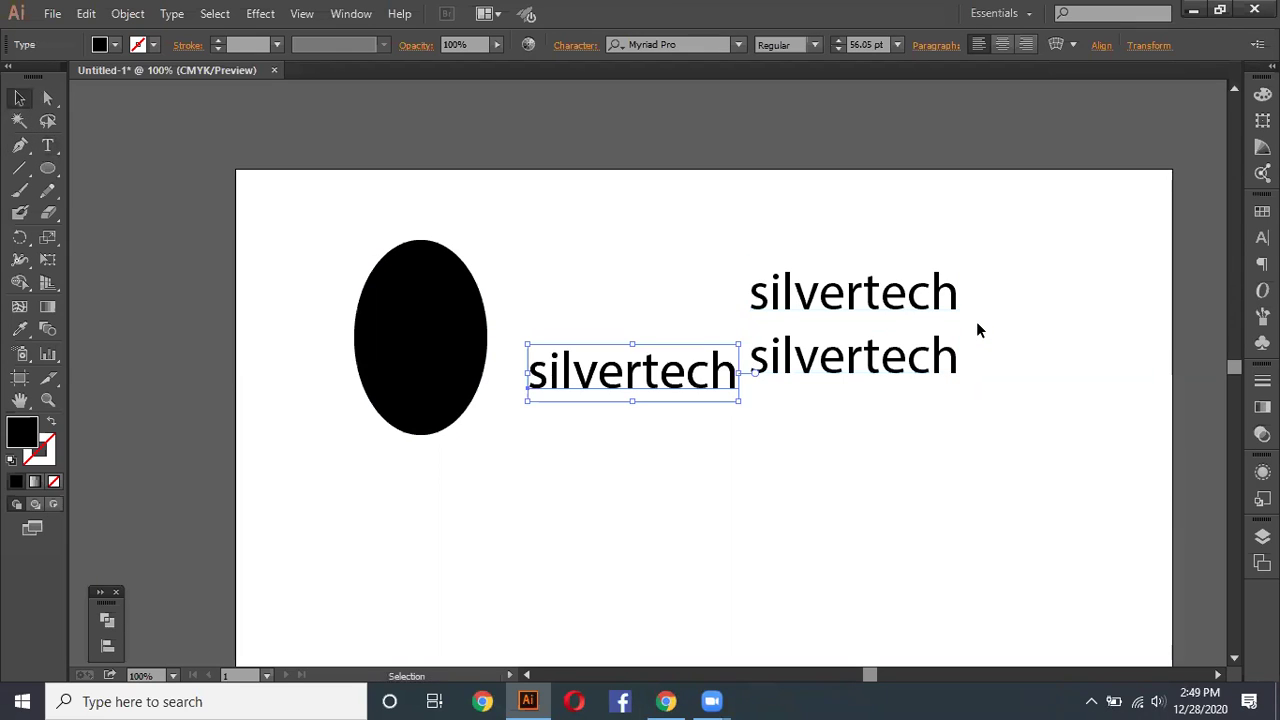
{"action": "key", "text": "ctrl+z"}
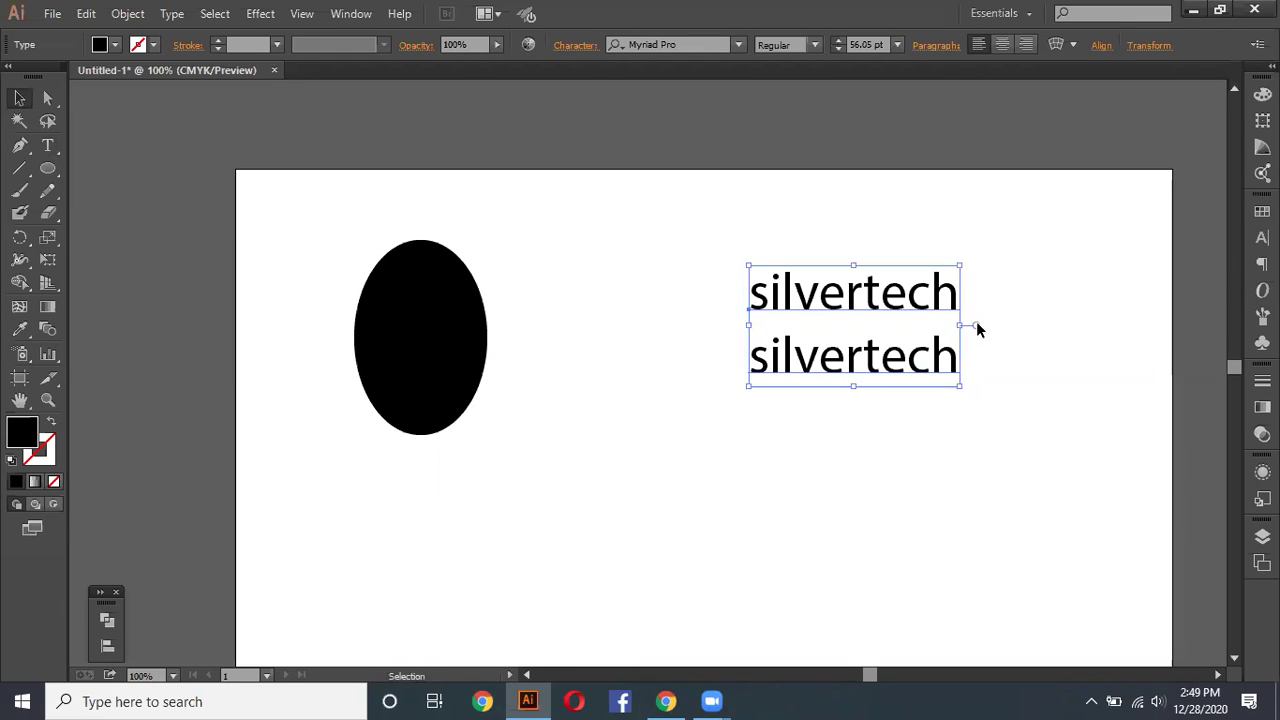
{"action": "double_click", "coordinate": [955, 357]}
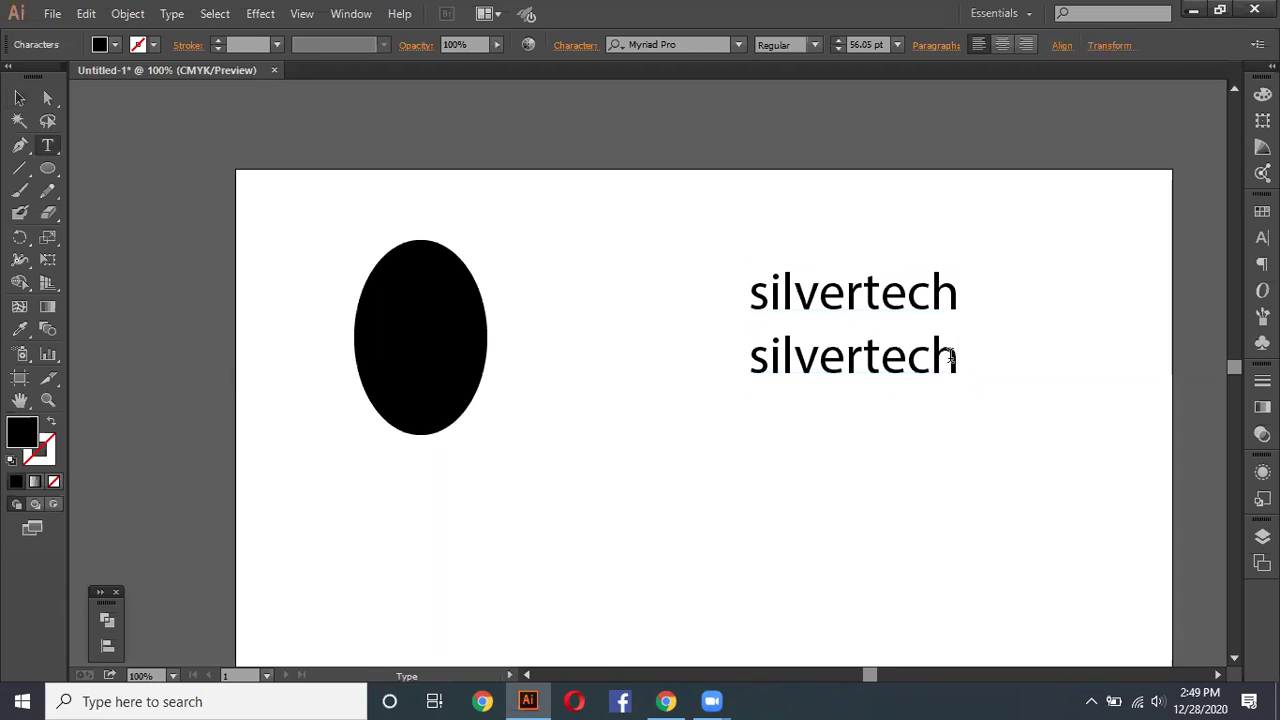
{"action": "key", "text": "Return"}
{"action": "key", "text": "ctrl+v"}
{"action": "key", "text": "Escape"}
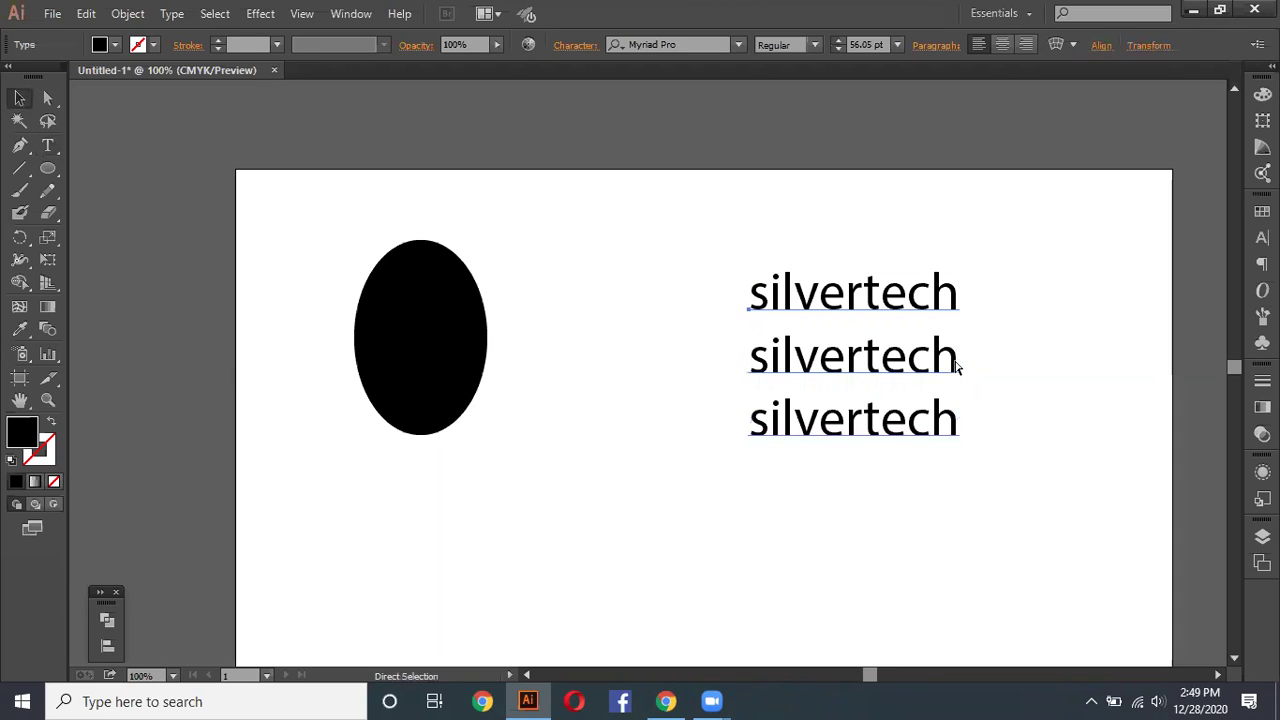
{"action": "left_click", "coordinate": [955, 365]}
Step: Paste two more silvertech lines to make a five-line stack
{"action": "double_click", "coordinate": [950, 418]}
{"action": "left_click", "coordinate": [950, 403]}
{"action": "key", "text": "Return"}
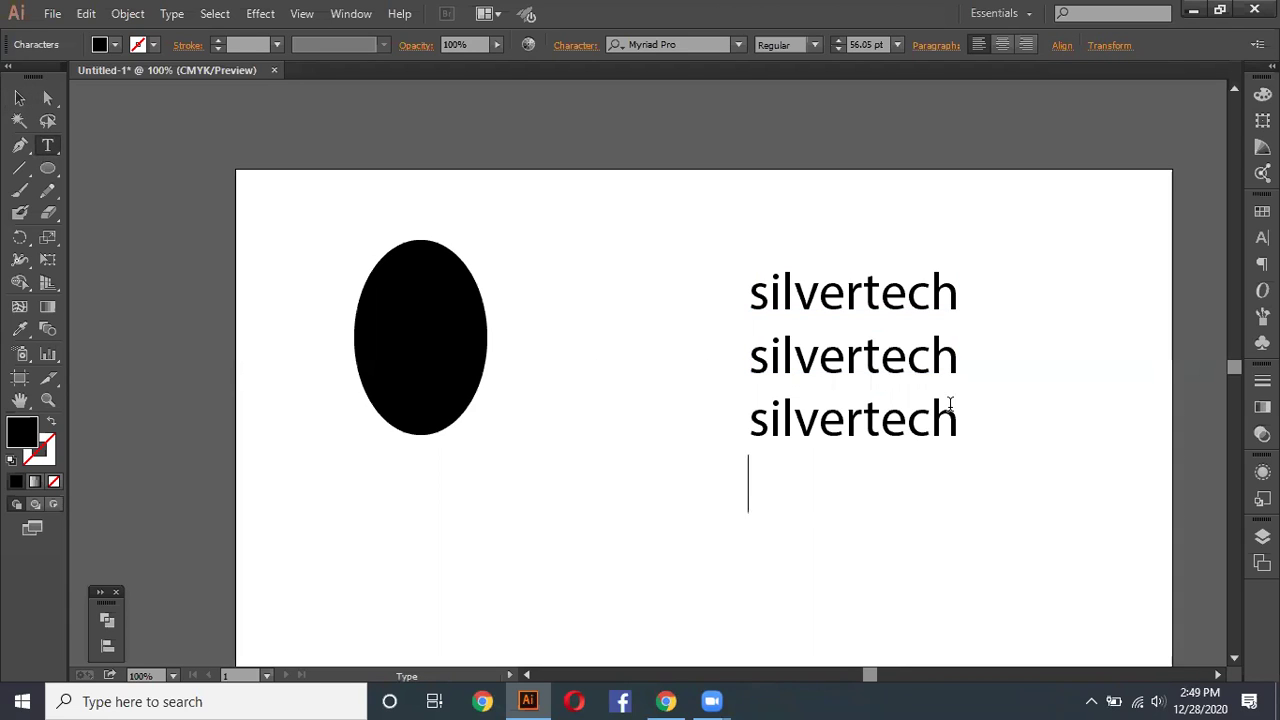
{"action": "key", "text": "ctrl+v"}
{"action": "key", "text": "Return"}
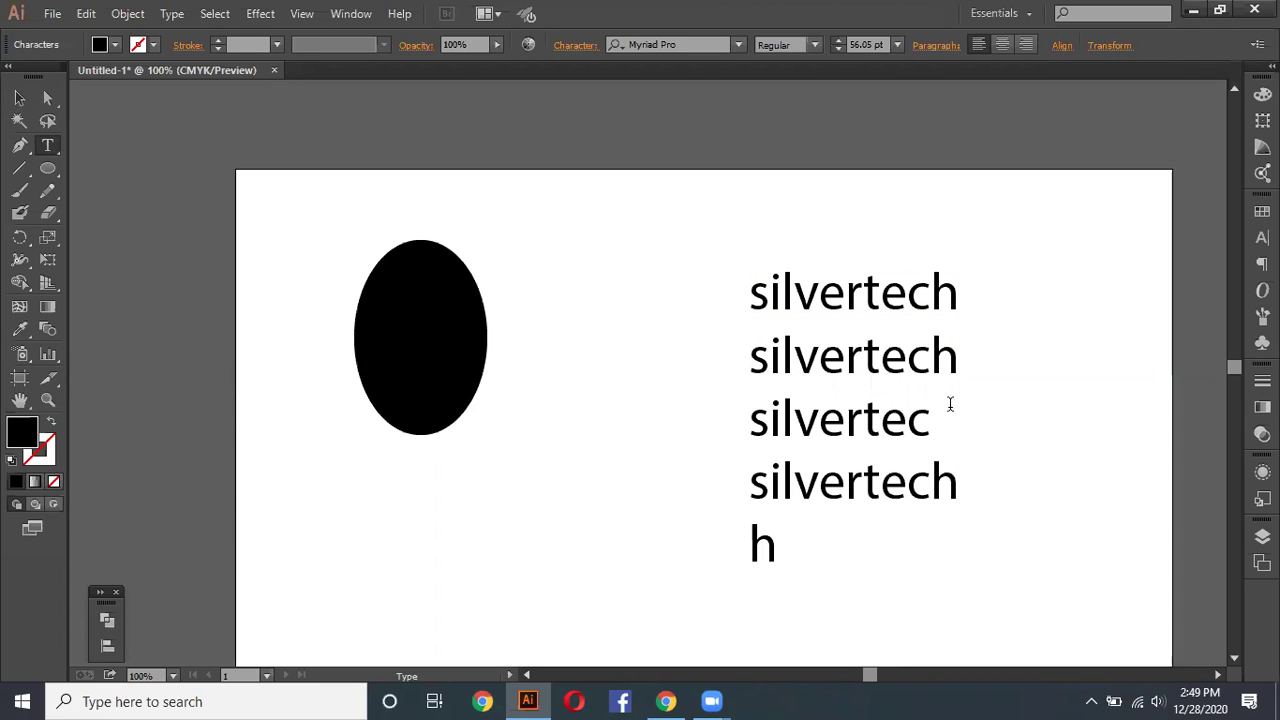
{"action": "key", "text": "ctrl+v"}
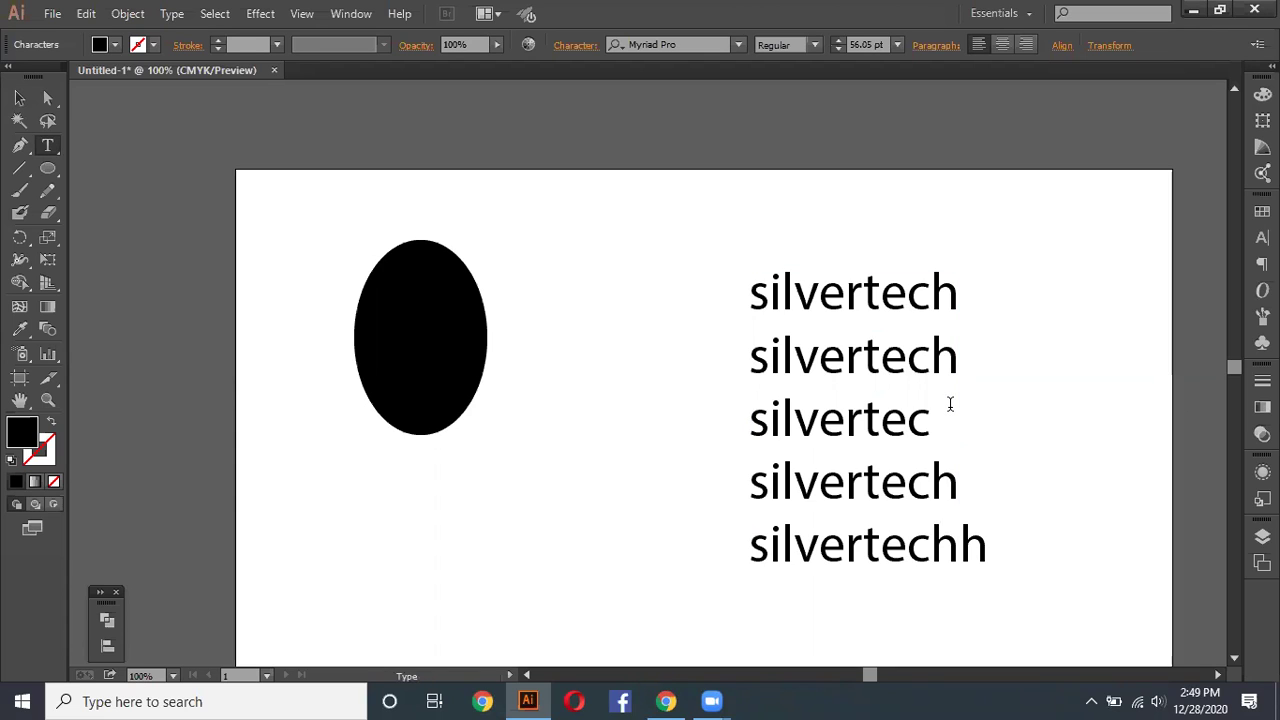
Step: Shrink the text block to 35.93 pt and move it left beside the black oval
{"action": "left_click", "coordinate": [19, 98]}
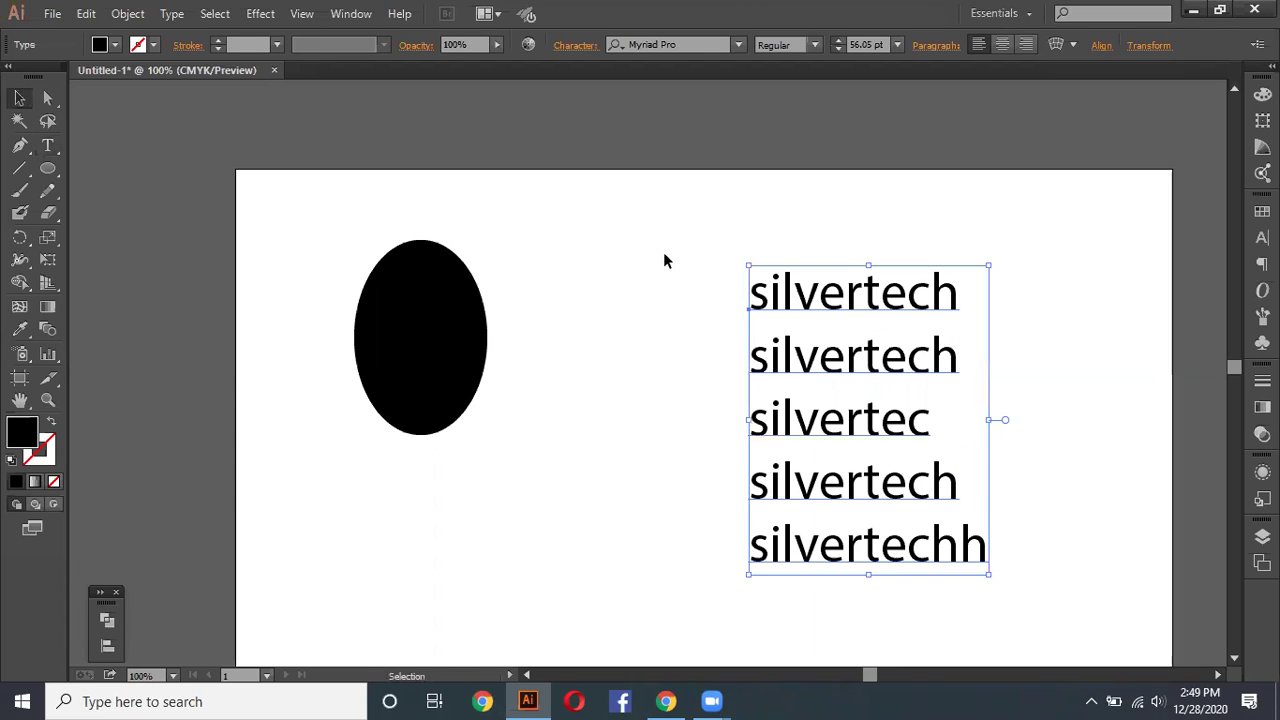
{"action": "left_click_drag", "start_coordinate": [990, 575], "coordinate": [903, 463]}
{"action": "mouse_move", "coordinate": [776, 381]}
{"action": "left_mouse_down"}
{"action": "mouse_move", "coordinate": [656, 366]}
{"action": "mouse_move", "coordinate": [681, 349]}
{"action": "mouse_move", "coordinate": [591, 374]}
{"action": "left_mouse_up"}
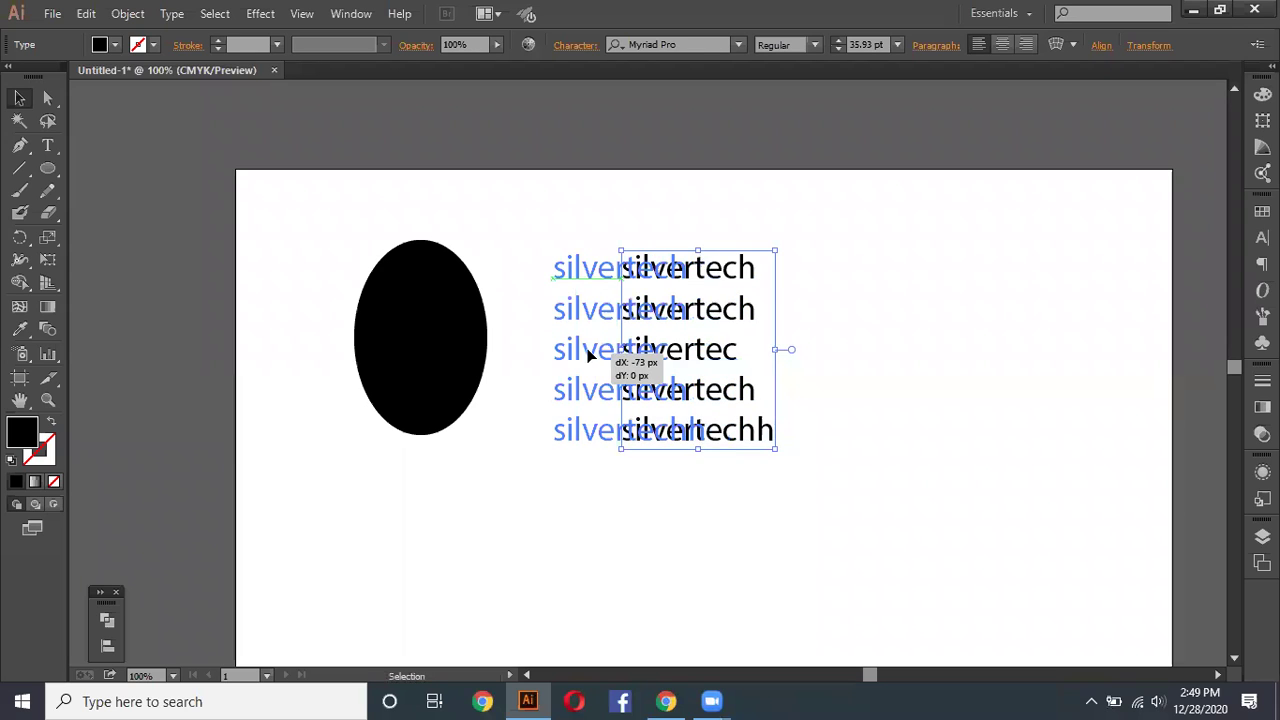
{"action": "left_click", "coordinate": [579, 466]}
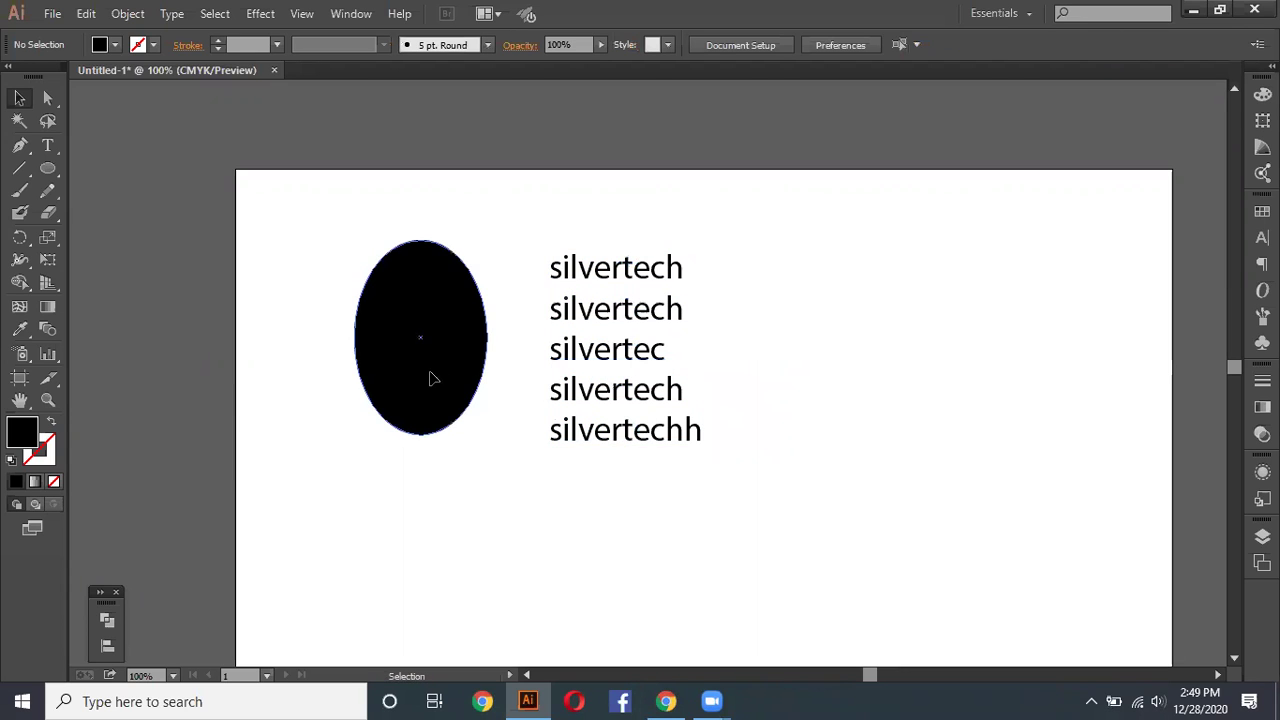
Step: Nudge the ellipse slightly right and down and change its fill from black to red
{"action": "left_click_drag", "start_coordinate": [432, 372], "coordinate": [445, 388]}
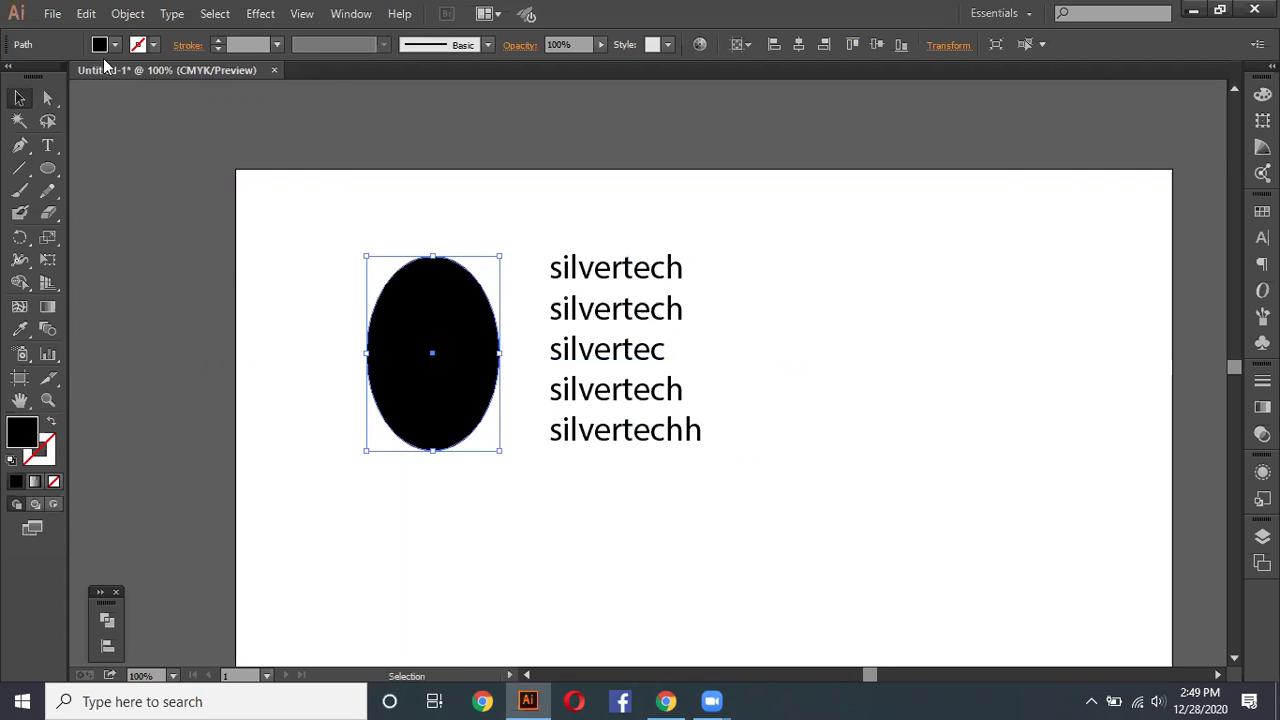
{"action": "left_click", "coordinate": [99, 45]}
{"action": "left_click", "coordinate": [67, 77]}
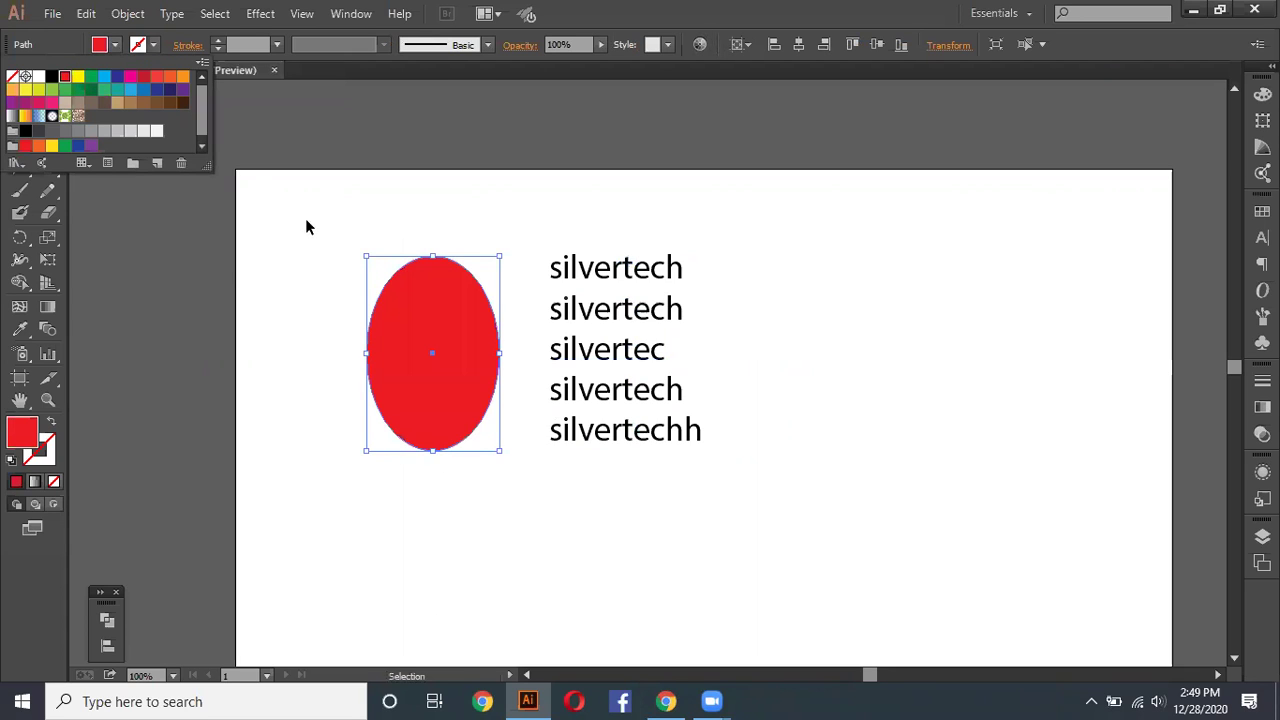
{"action": "left_click", "coordinate": [314, 243]}
{"action": "left_click", "coordinate": [318, 251]}
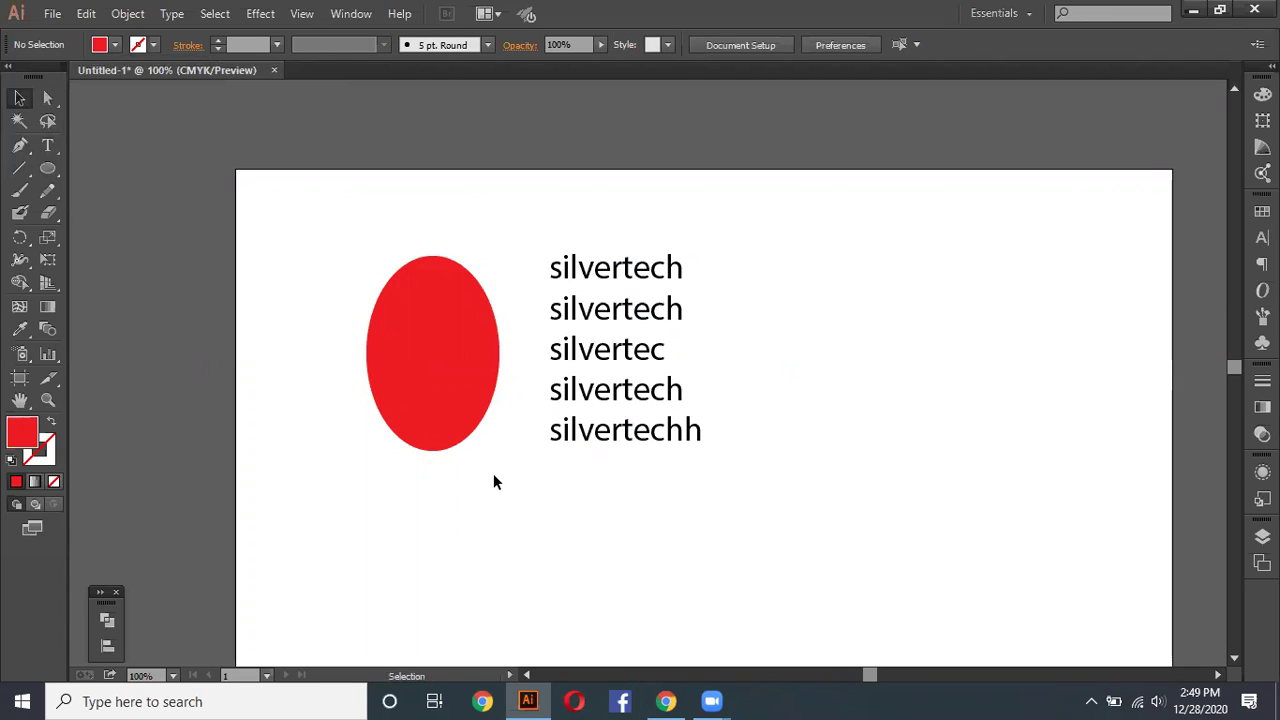
{"action": "left_click", "coordinate": [400, 360]}
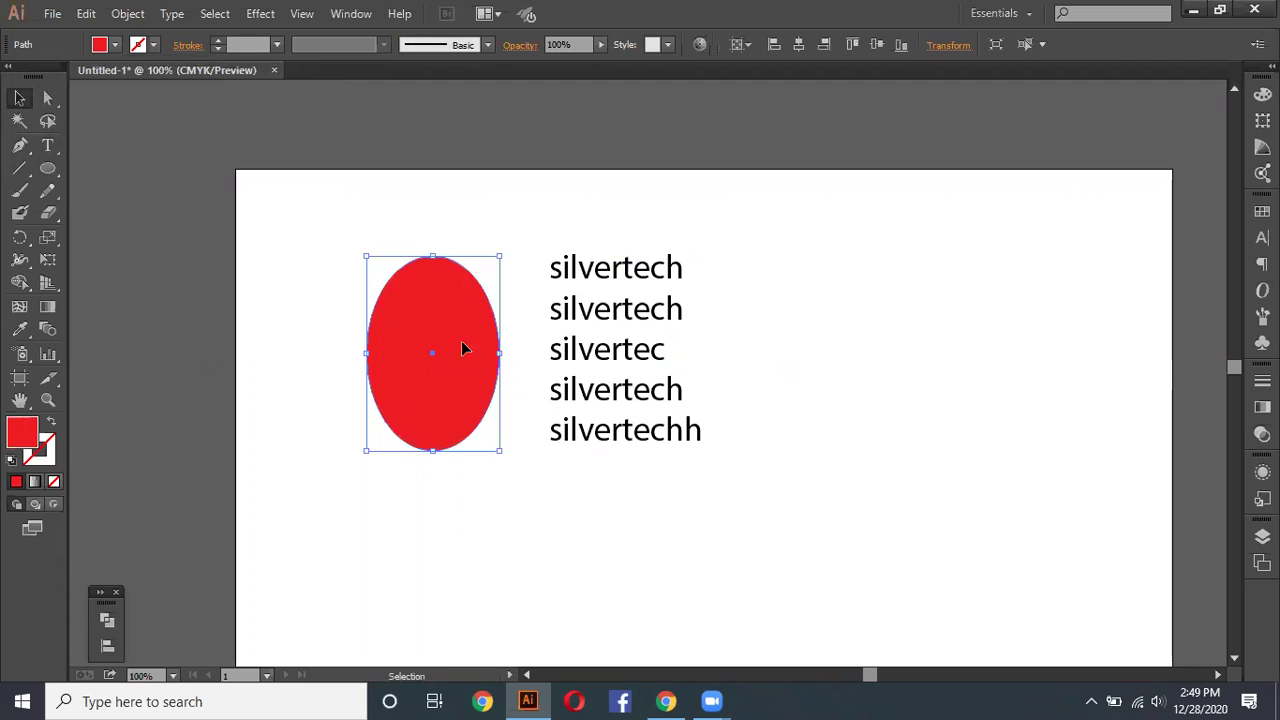
Step: Draw eye, nose and mouth ellipses on the red oval and punch them out with Minus Front
{"action": "left_click", "coordinate": [47, 168]}
{"action": "mouse_move", "coordinate": [392, 312]}
{"action": "left_mouse_down"}
{"action": "mouse_move", "coordinate": [447, 333]}
{"action": "mouse_move", "coordinate": [434, 348]}
{"action": "mouse_move", "coordinate": [477, 381]}
{"action": "left_mouse_up"}
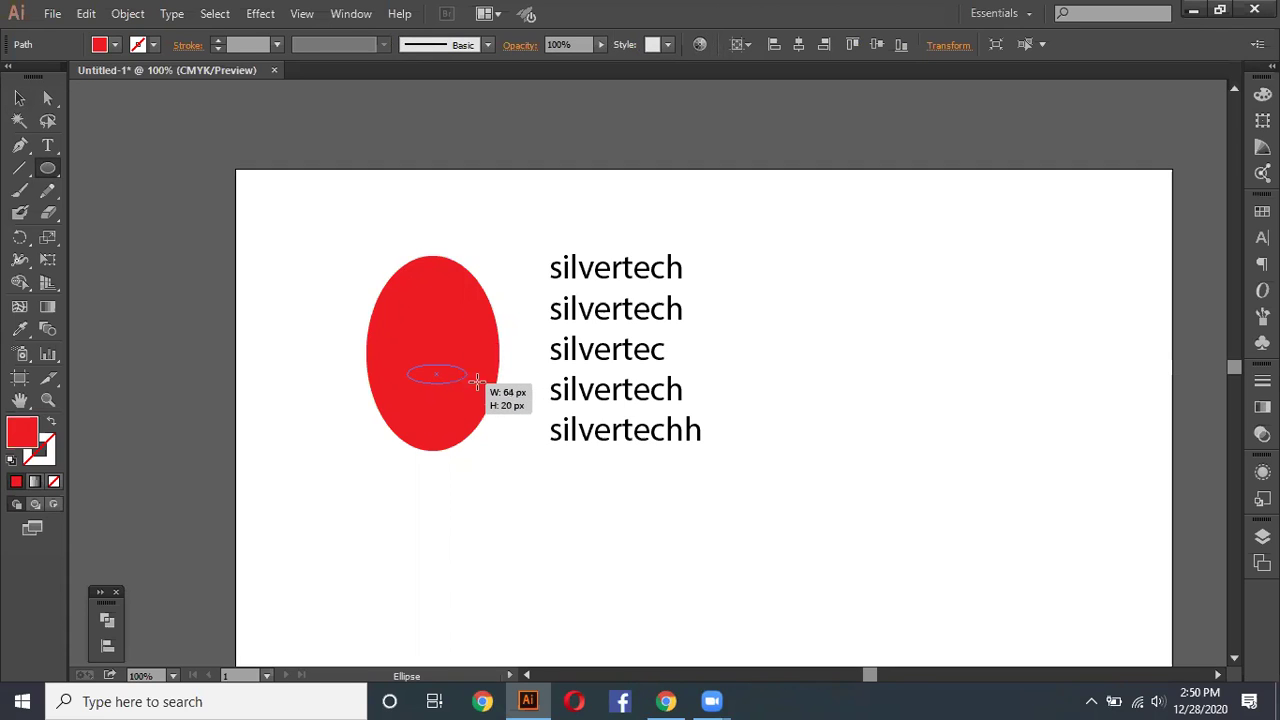
{"action": "left_click_drag", "start_coordinate": [263, 211], "coordinate": [507, 473]}
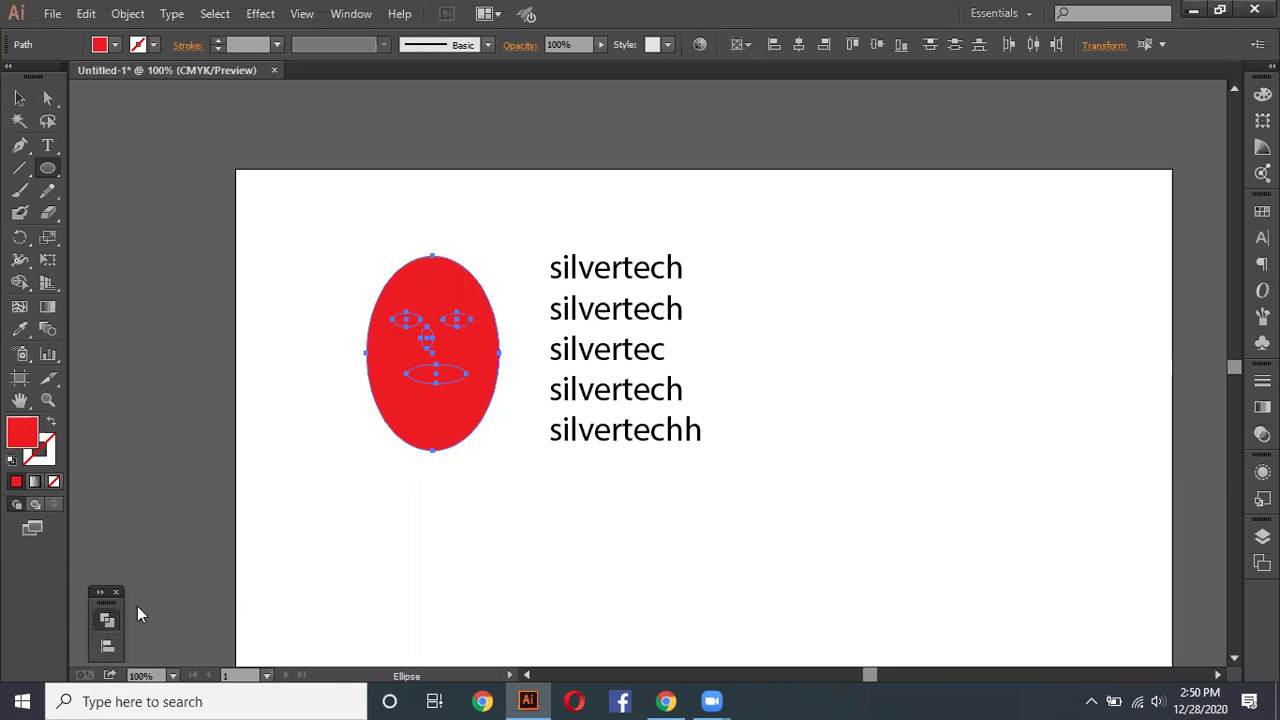
{"action": "left_click", "coordinate": [107, 619]}
{"action": "left_click", "coordinate": [173, 613]}
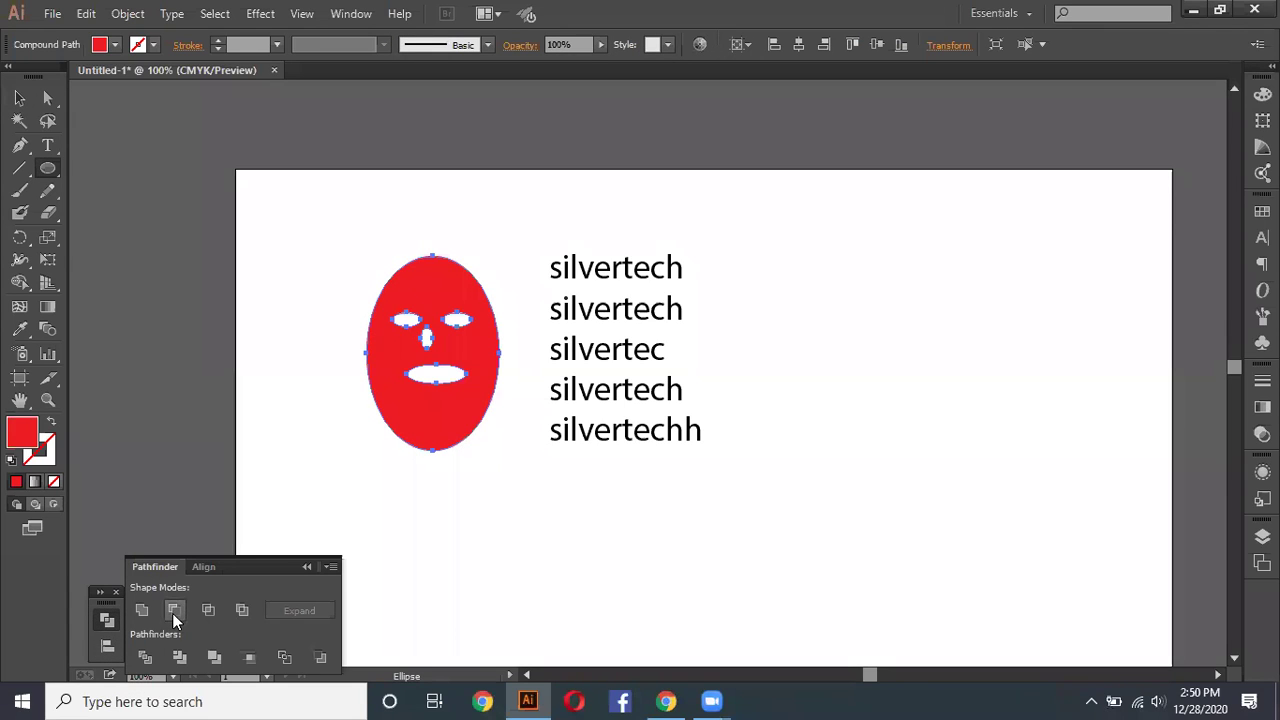
{"action": "key", "text": "v"}
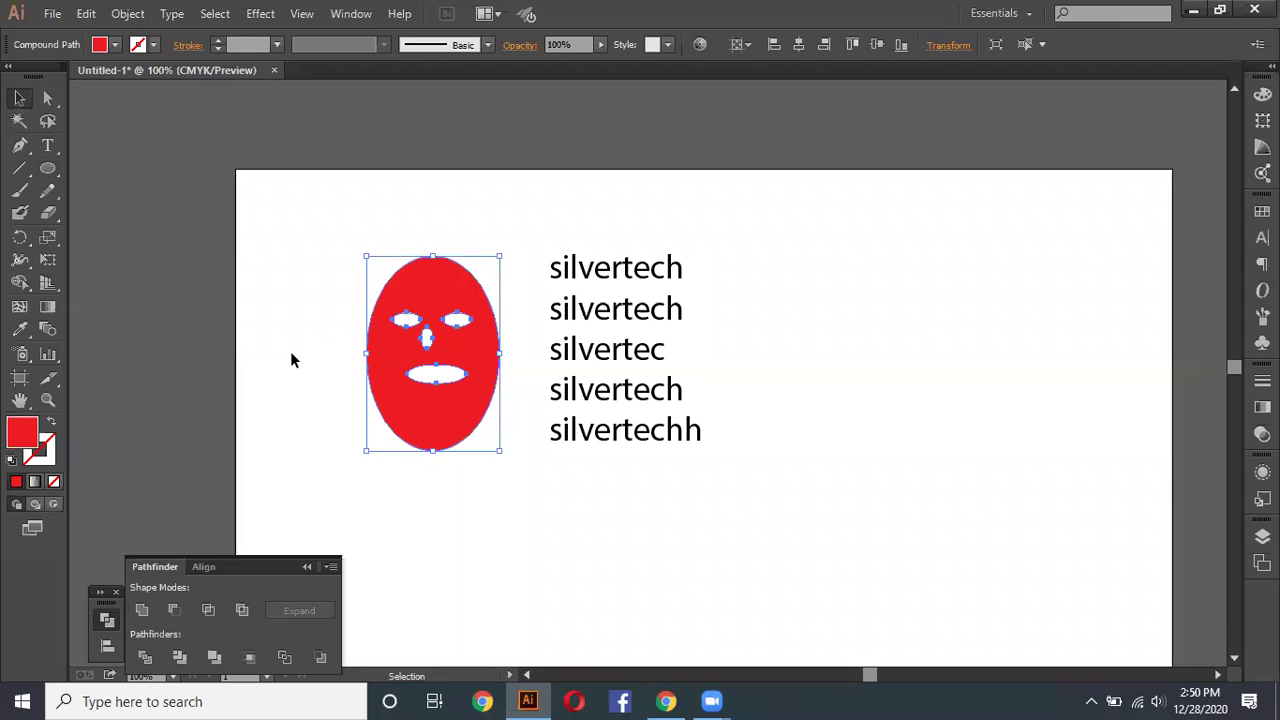
{"action": "left_click", "coordinate": [290, 352]}
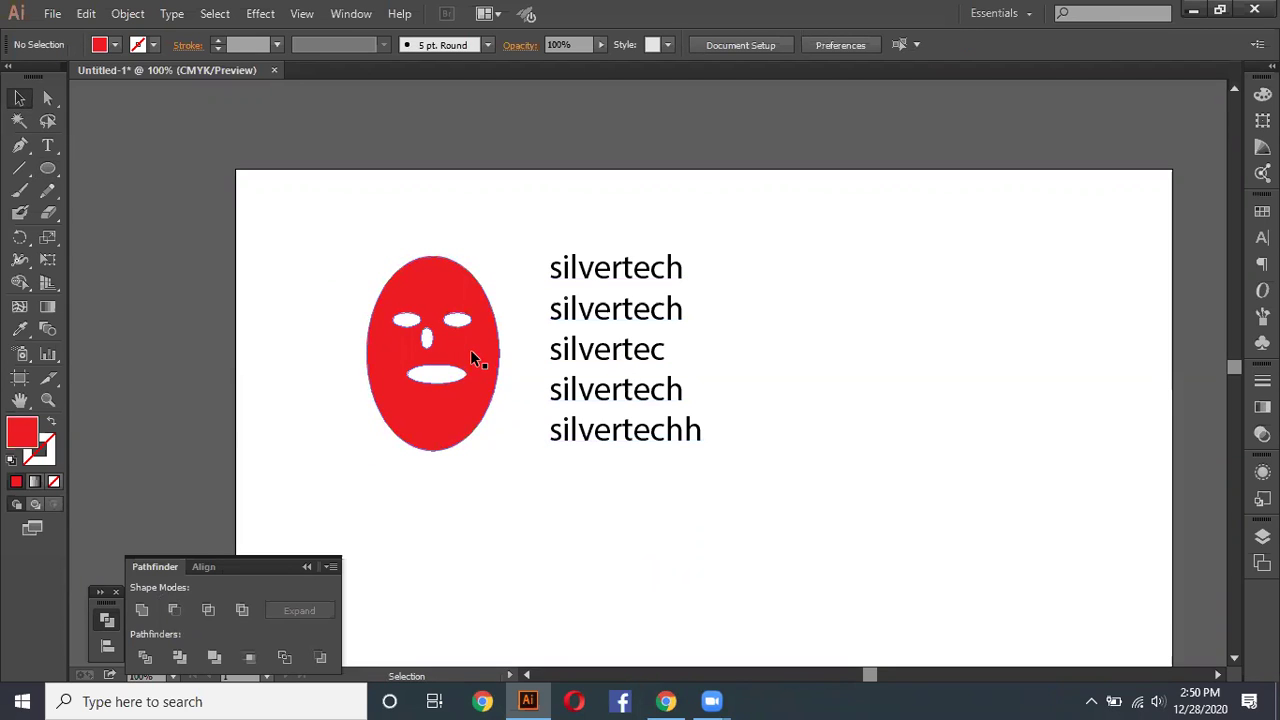
Step: Move the red face to the right over the silvertech text
{"action": "left_click", "coordinate": [418, 273]}
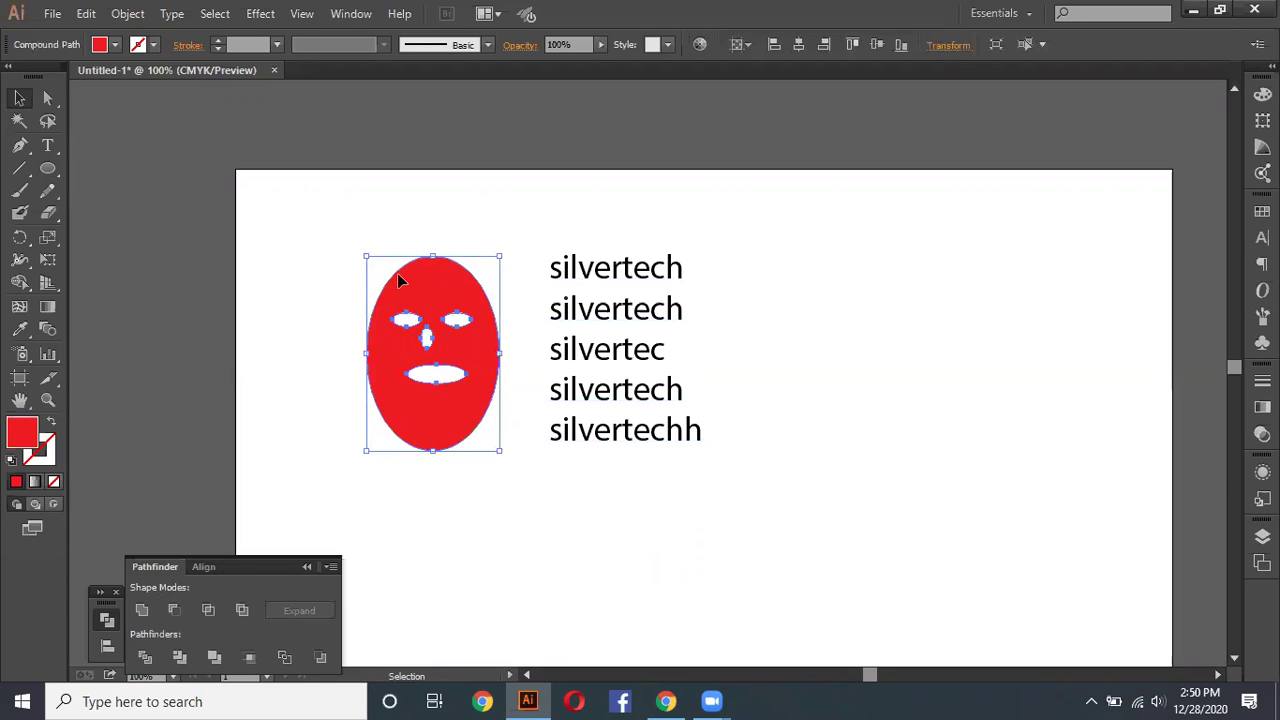
{"action": "left_click", "coordinate": [549, 527]}
{"action": "left_click_drag", "start_coordinate": [436, 417], "coordinate": [610, 400]}
Step: Select the face and silvertech text together and make a clipping mask
{"action": "left_click", "coordinate": [573, 503]}
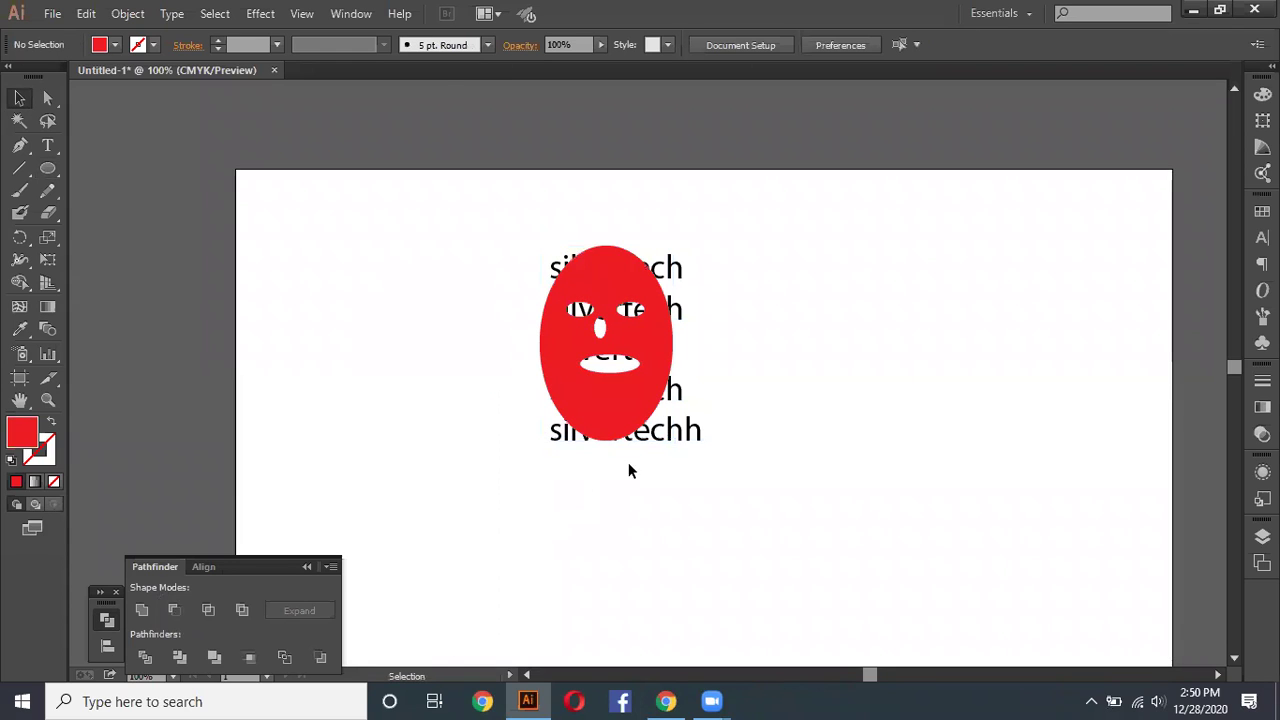
{"action": "left_click", "coordinate": [696, 436]}
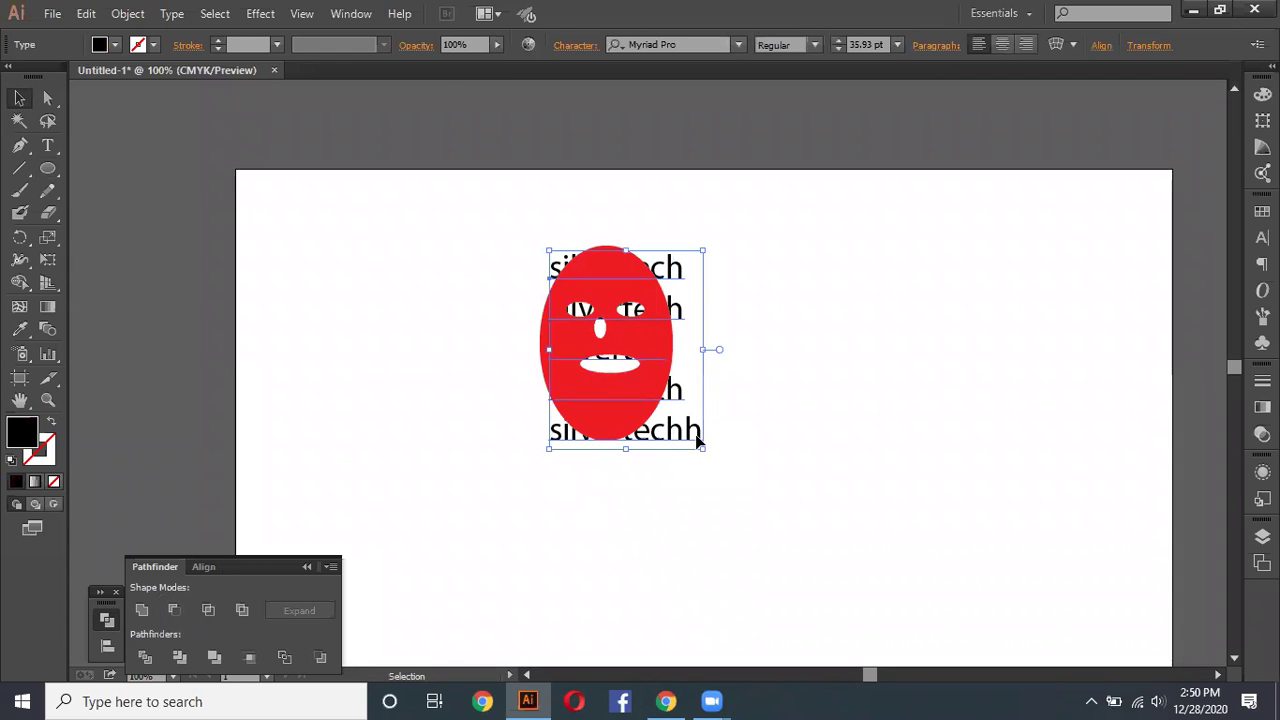
{"action": "left_click", "coordinate": [639, 499]}
{"action": "left_click", "coordinate": [541, 356]}
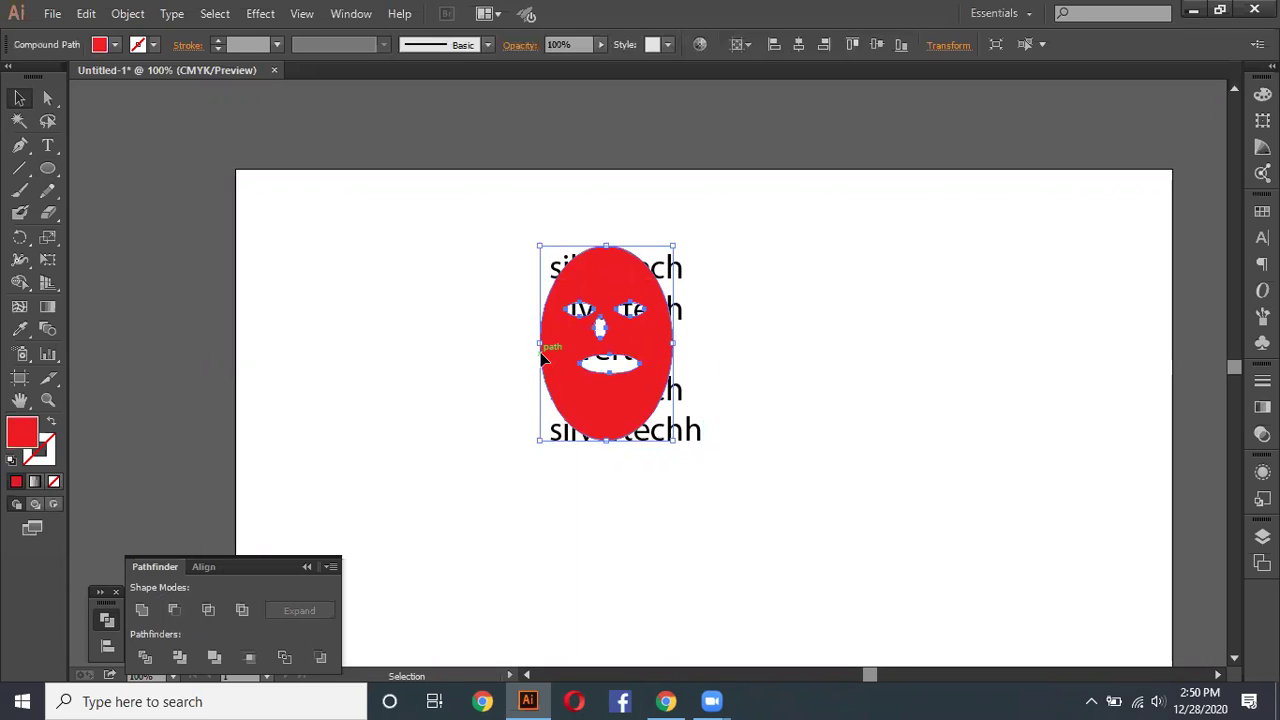
{"action": "left_click_drag", "start_coordinate": [541, 358], "coordinate": [555, 357]}
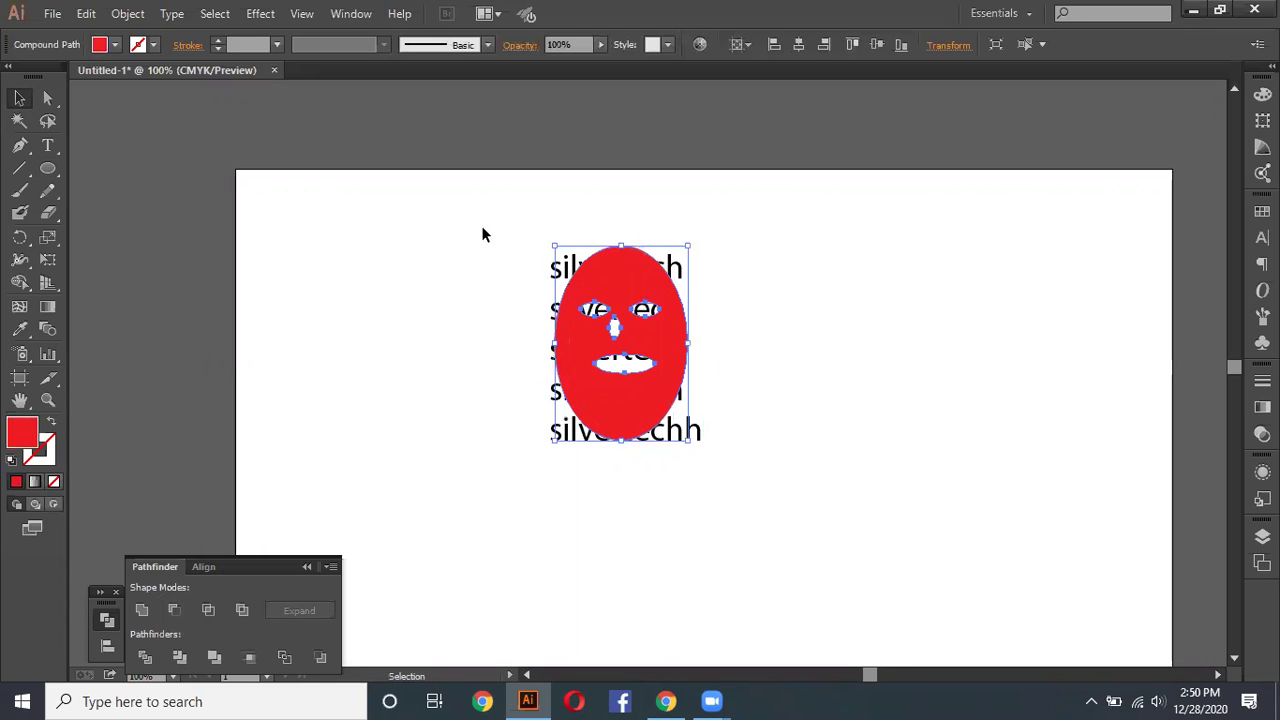
{"action": "left_click", "coordinate": [697, 430], "text": "shift"}
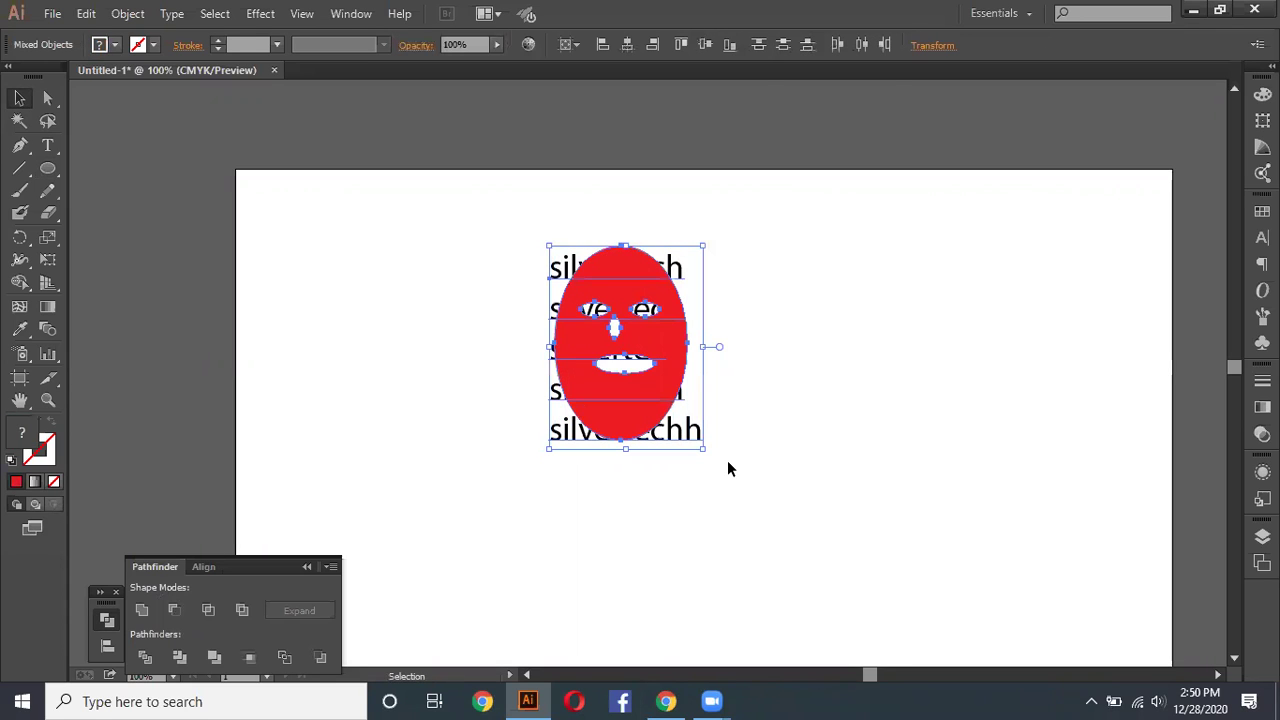
{"action": "right_click", "coordinate": [609, 332]}
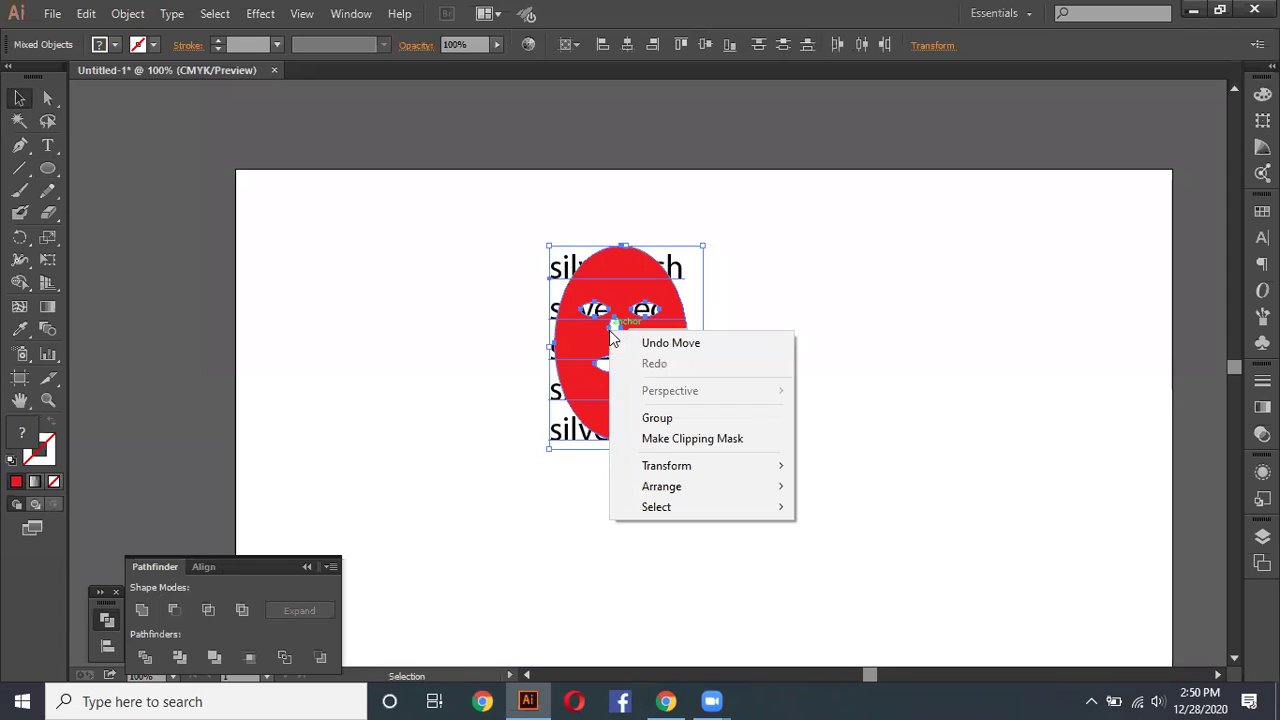
{"action": "left_click", "coordinate": [697, 438]}
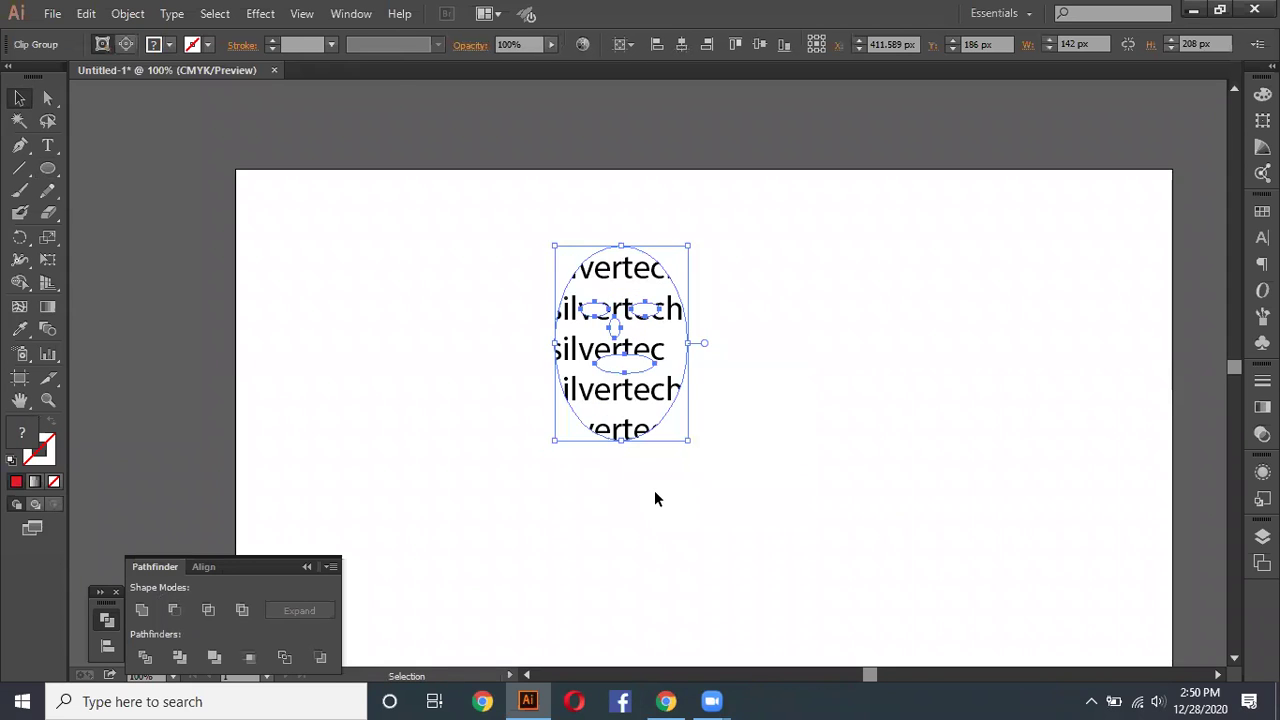
{"action": "left_click", "coordinate": [648, 481]}
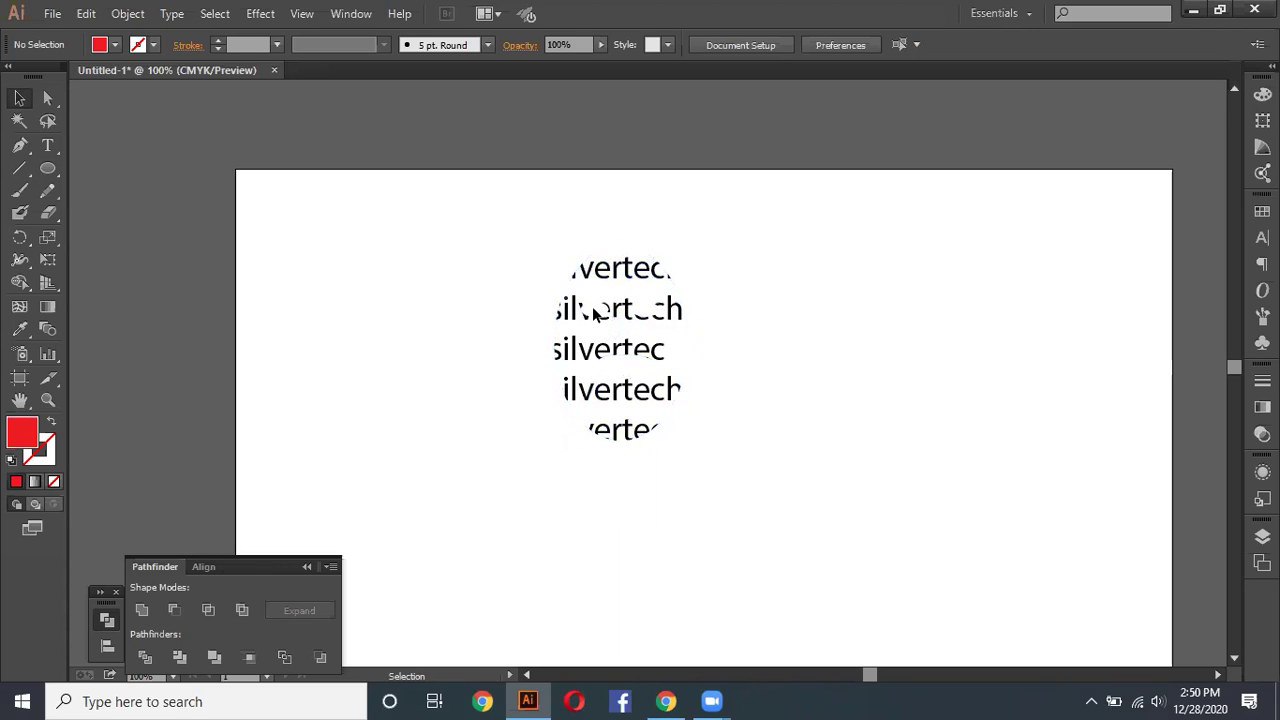
Step: Undo the clipping mask, move the face left of the text, and zoom in
{"action": "key", "text": "ctrl+a"}
{"action": "key", "text": "ctrl+alt+7"}
{"action": "left_click", "coordinate": [686, 381]}
{"action": "left_click_drag", "start_coordinate": [686, 386], "coordinate": [489, 392]}
{"action": "left_click", "coordinate": [543, 506]}
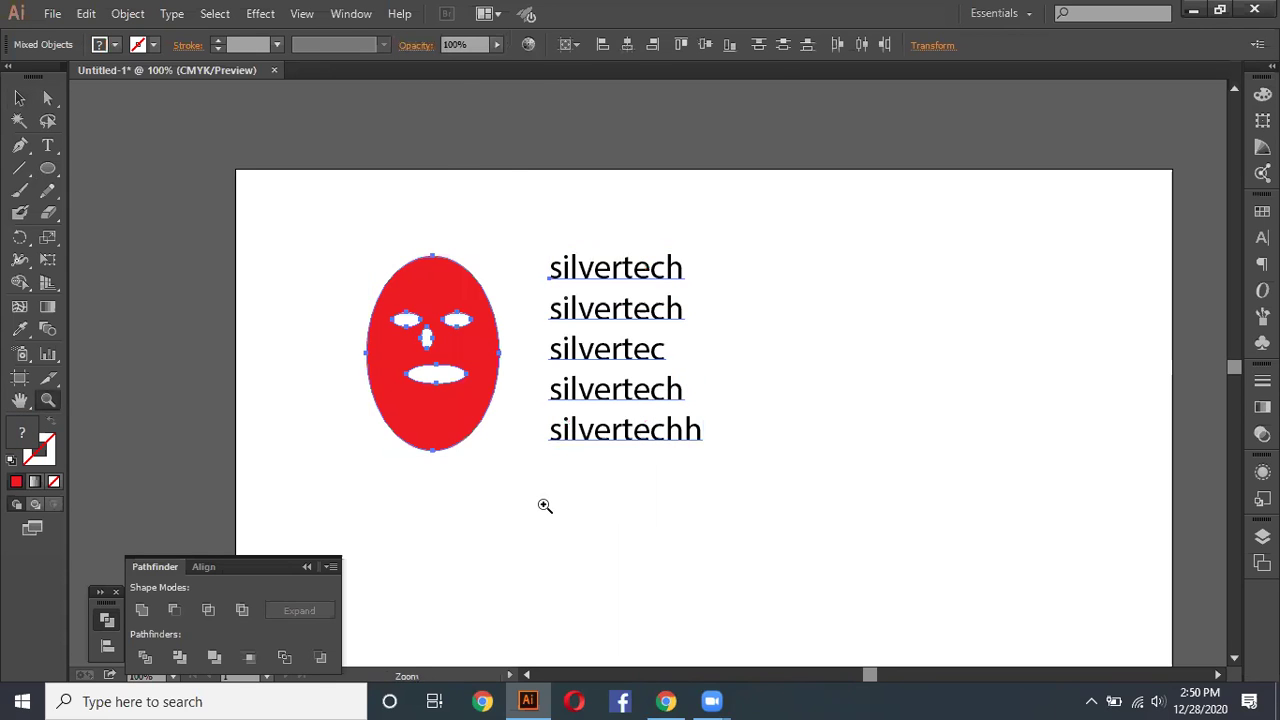
{"action": "key", "text": "z"}
{"action": "scroll", "coordinate": [560, 485], "scroll_direction": "up", "scroll_amount": 2}
{"action": "scroll", "coordinate": [400, 350], "scroll_direction": "up", "scroll_amount": 2}
{"action": "left_click", "coordinate": [20, 97]}
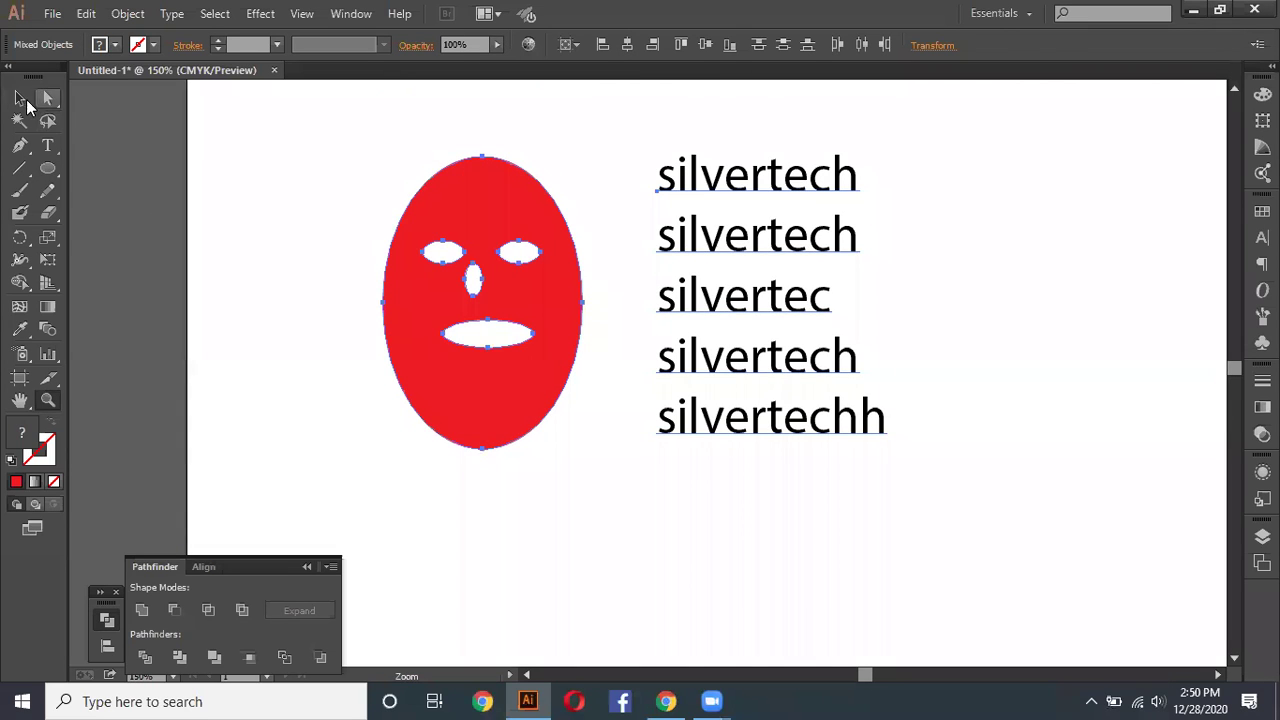
{"action": "left_click", "coordinate": [500, 485]}
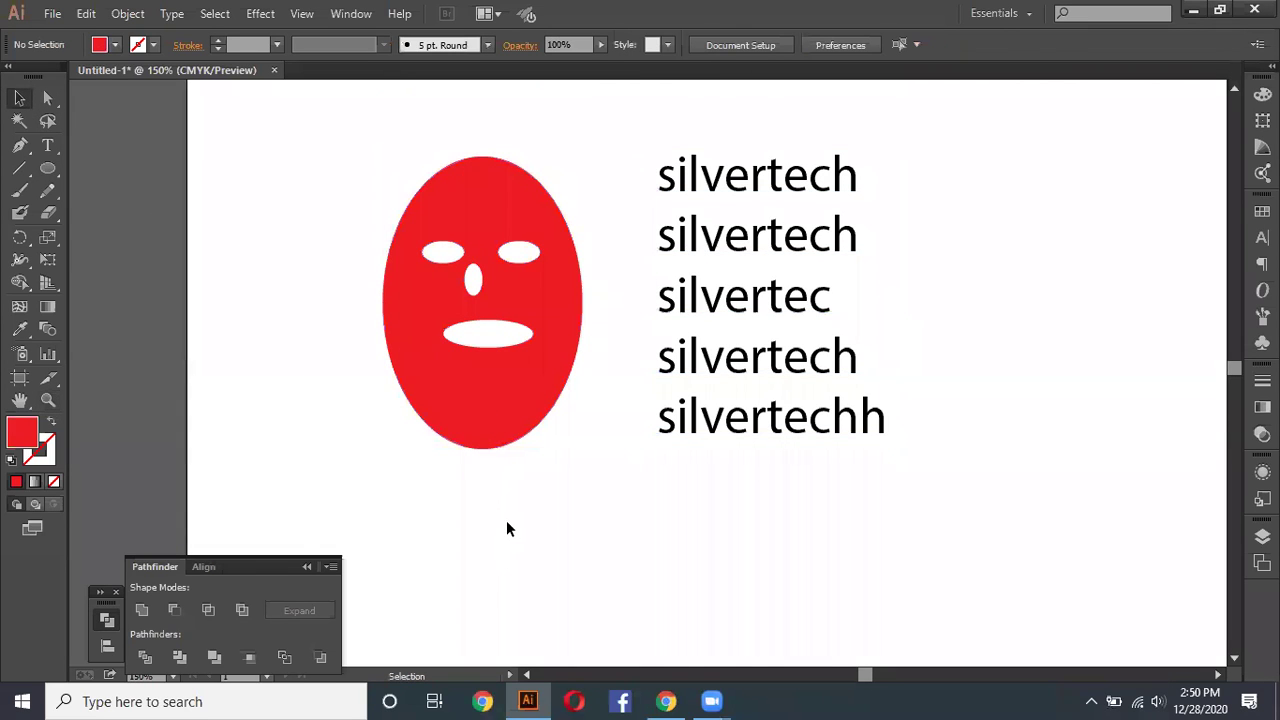
Step: Pen a red-stroked, unfilled line along the lower face, curving past the right edge and down
{"action": "left_click", "coordinate": [19, 145]}
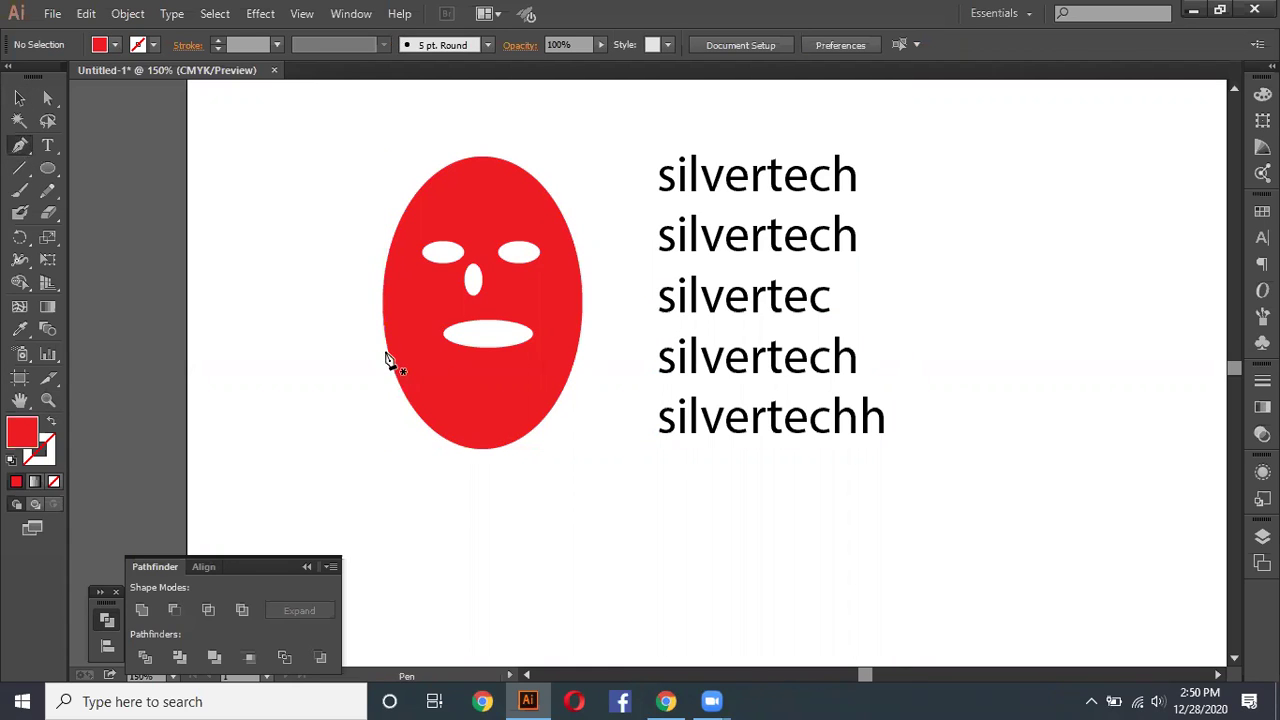
{"action": "left_click_drag", "start_coordinate": [378, 330], "coordinate": [409, 354]}
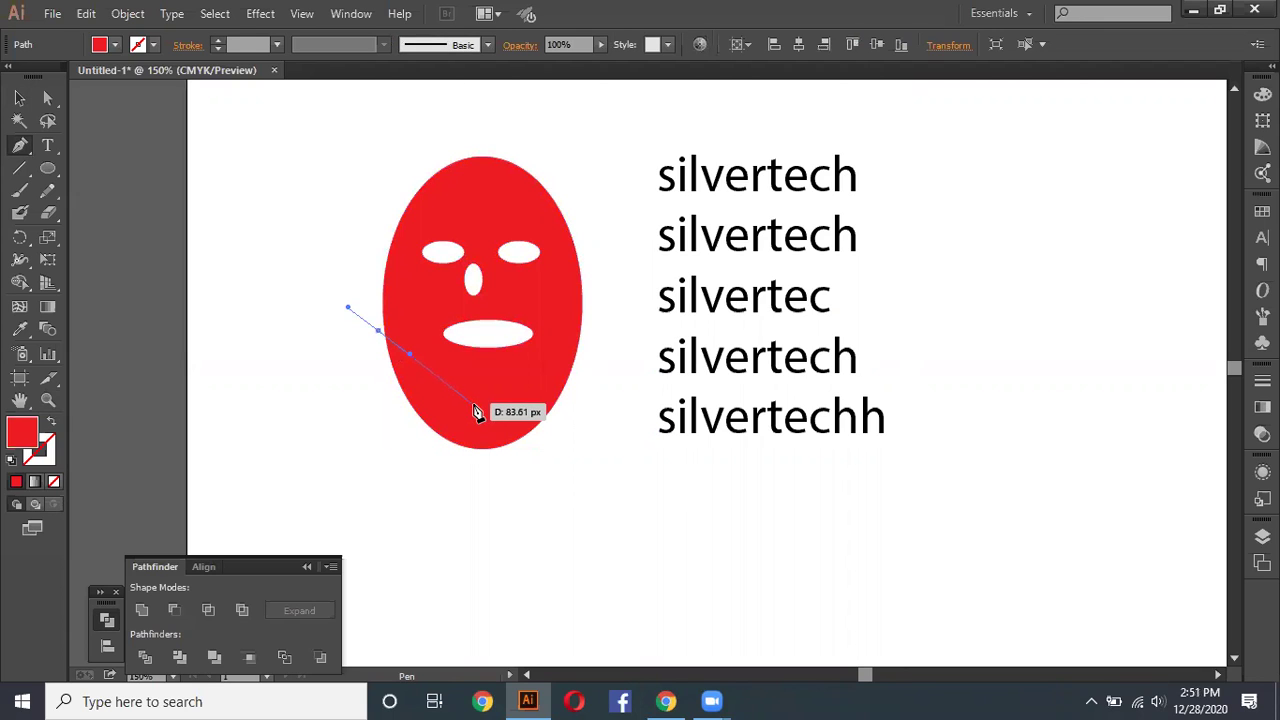
{"action": "mouse_move", "coordinate": [461, 399]}
{"action": "left_mouse_down"}
{"action": "mouse_move", "coordinate": [528, 407]}
{"action": "mouse_move", "coordinate": [517, 397]}
{"action": "left_mouse_up"}
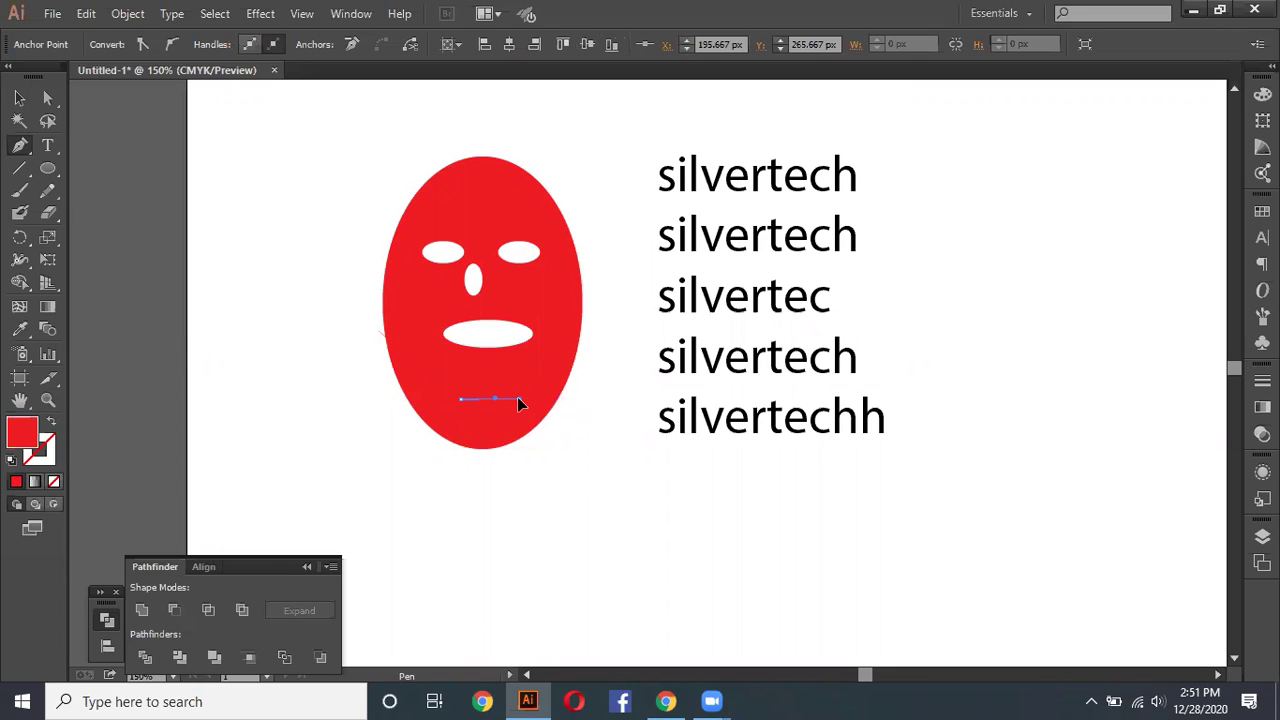
{"action": "left_click", "coordinate": [517, 397]}
{"action": "mouse_move", "coordinate": [580, 338]}
{"action": "left_mouse_down"}
{"action": "mouse_move", "coordinate": [596, 317]}
{"action": "mouse_move", "coordinate": [597, 338]}
{"action": "left_mouse_up"}
{"action": "left_click", "coordinate": [52, 424]}
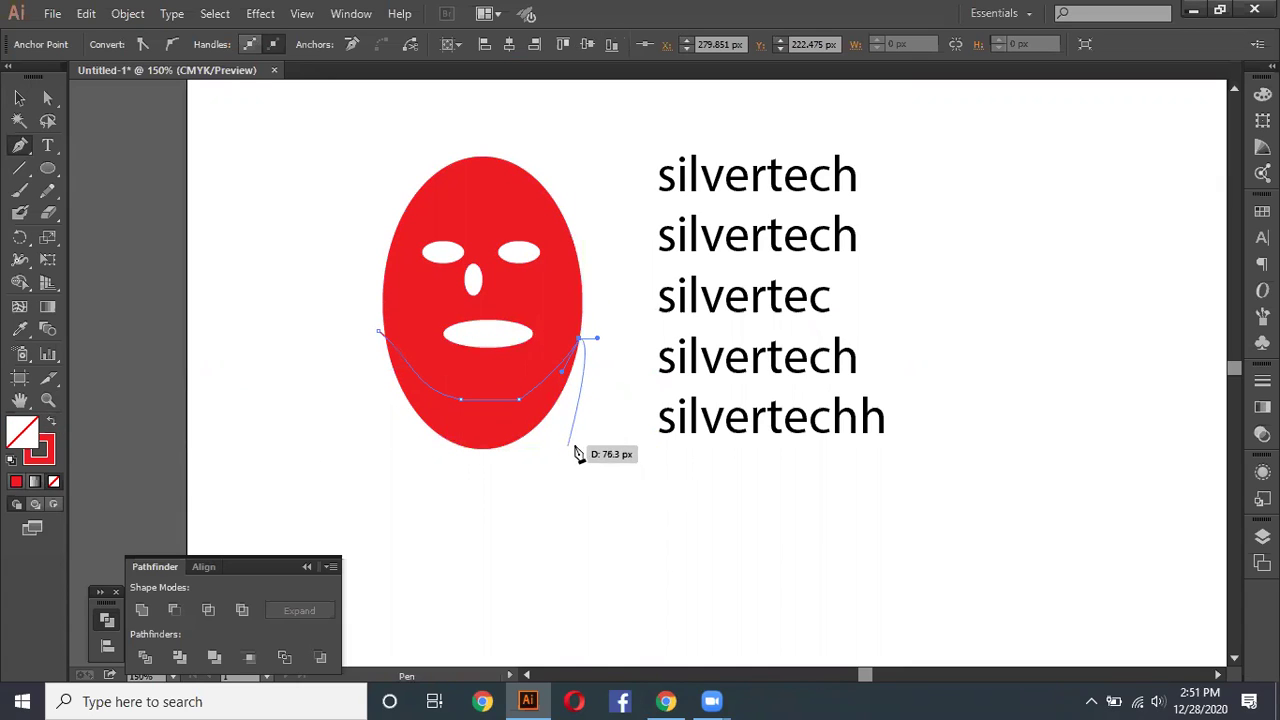
{"action": "left_click", "coordinate": [611, 374]}
{"action": "left_click", "coordinate": [607, 477]}
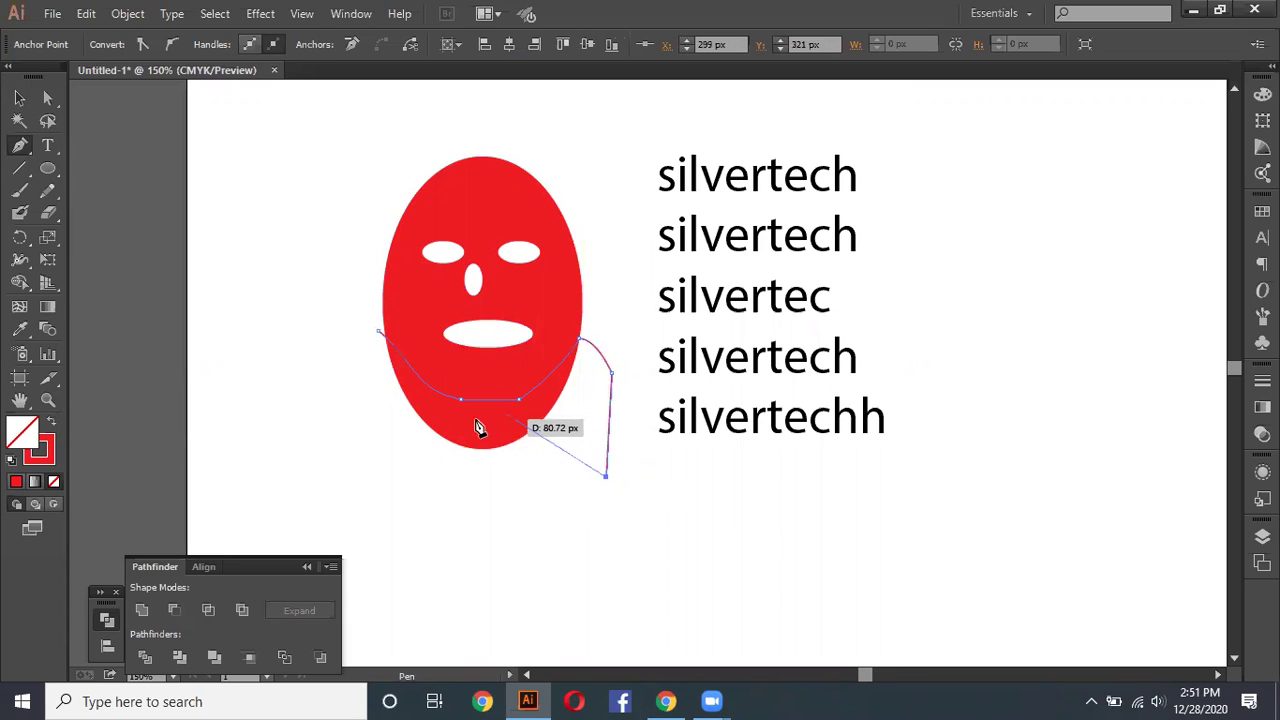
{"action": "left_click", "coordinate": [508, 477], "text": "ctrl"}
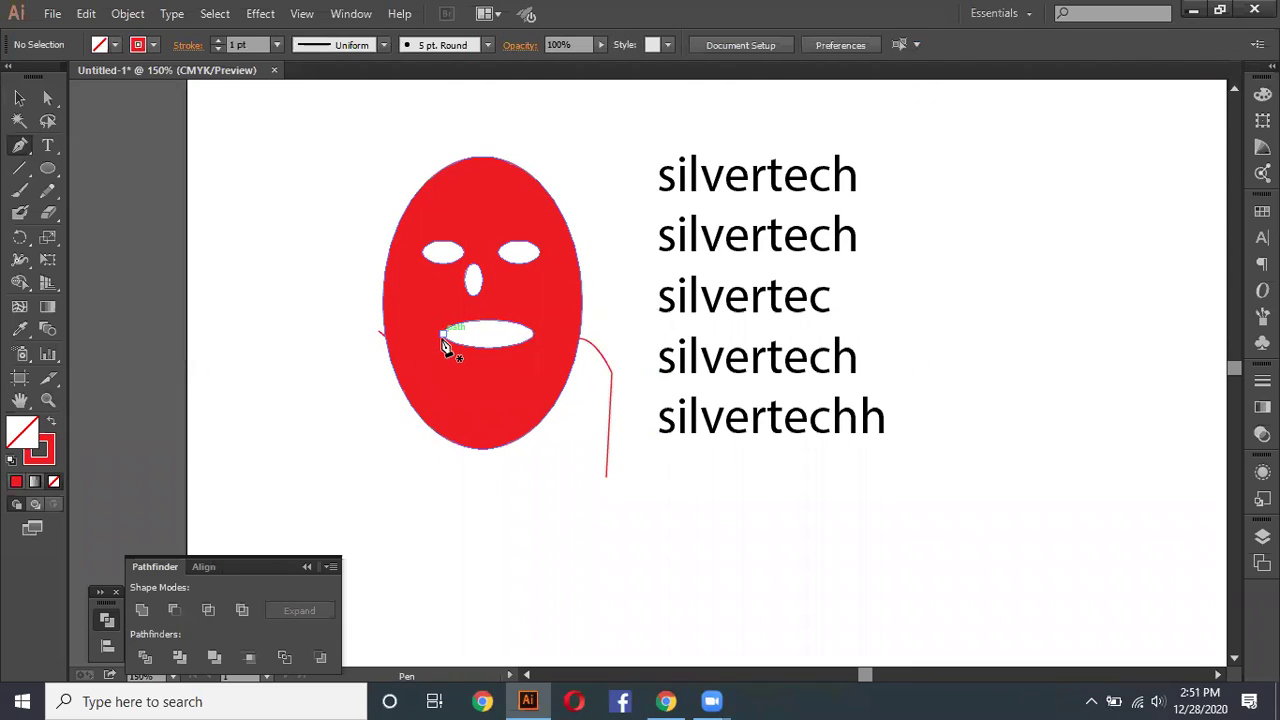
Step: Pen a second curved line around the mouth and lower face
{"action": "left_click_drag", "start_coordinate": [455, 336], "coordinate": [405, 372]}
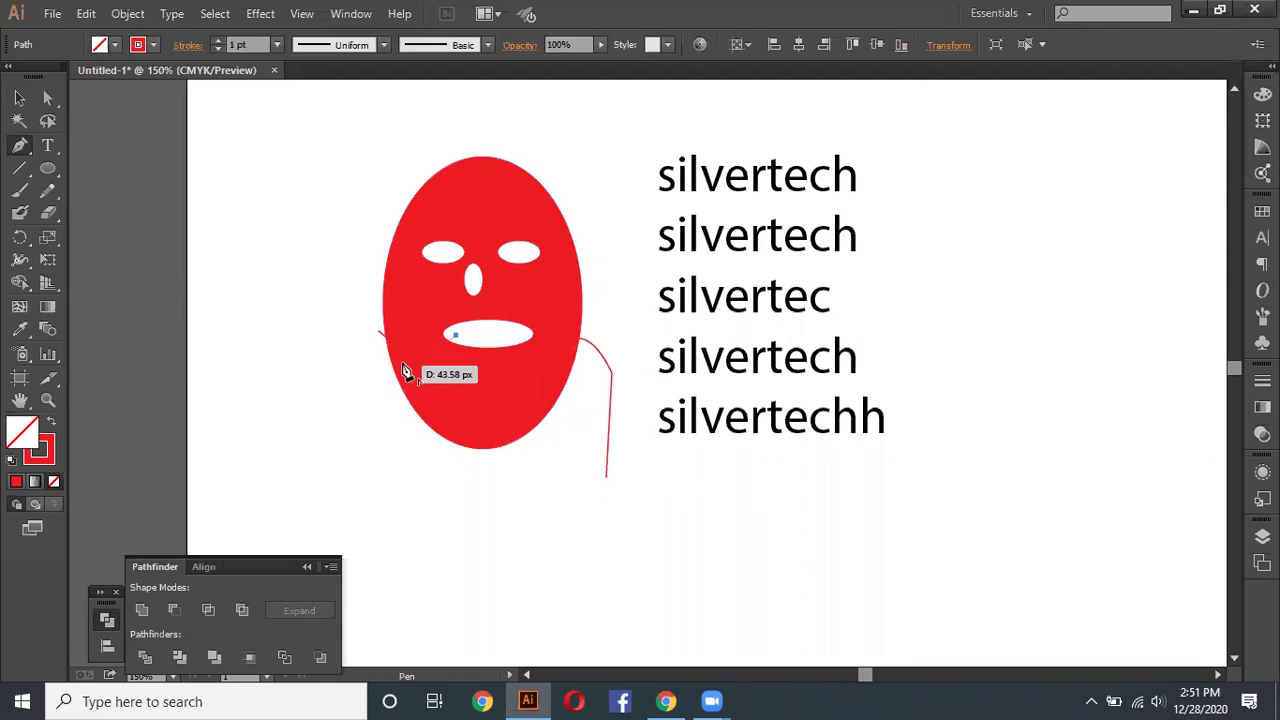
{"action": "left_click", "coordinate": [519, 336]}
{"action": "left_click_drag", "start_coordinate": [574, 355], "coordinate": [567, 411]}
{"action": "left_click_drag", "start_coordinate": [462, 333], "coordinate": [560, 357]}
{"action": "key", "text": "Escape"}
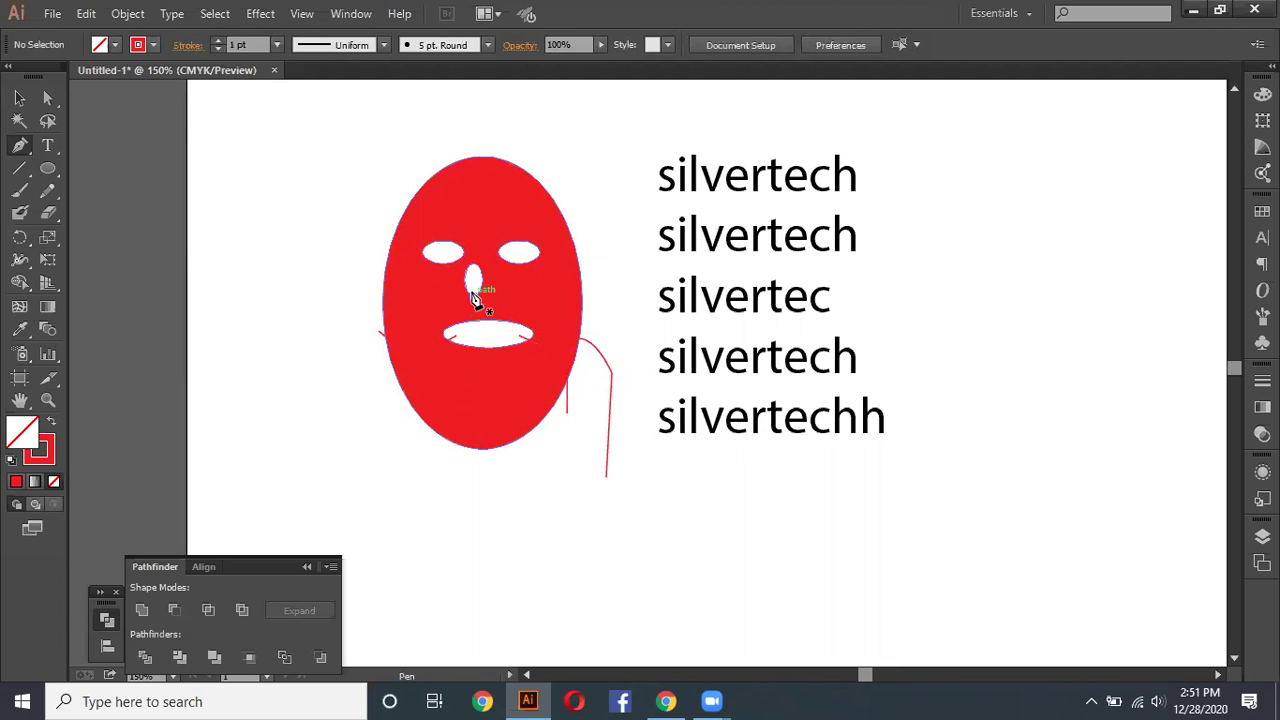
Step: Pen cheek-to-nose-to-mouth and right-eye lines, then marquee-select the face with all lines
{"action": "mouse_move", "coordinate": [437, 313]}
{"action": "left_mouse_down"}
{"action": "mouse_move", "coordinate": [447, 337]}
{"action": "mouse_move", "coordinate": [490, 341]}
{"action": "left_mouse_up"}
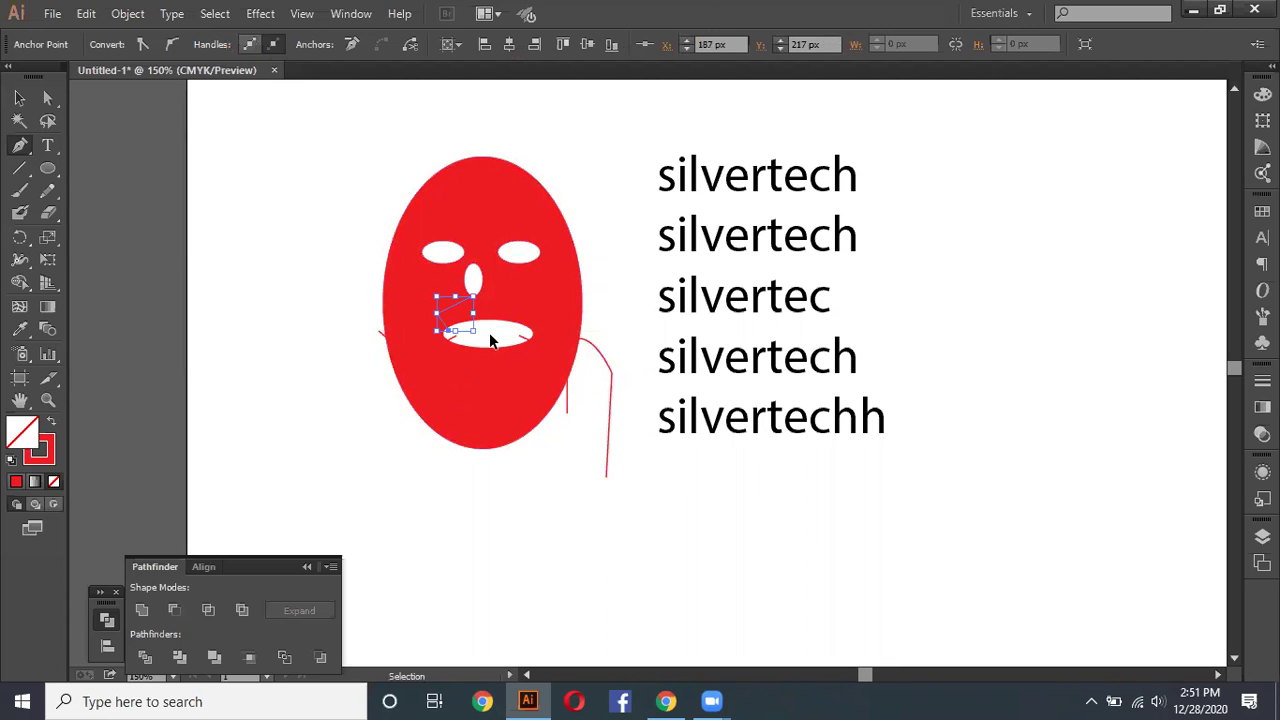
{"action": "left_click", "coordinate": [490, 341], "text": "ctrl"}
{"action": "left_click", "coordinate": [472, 286]}
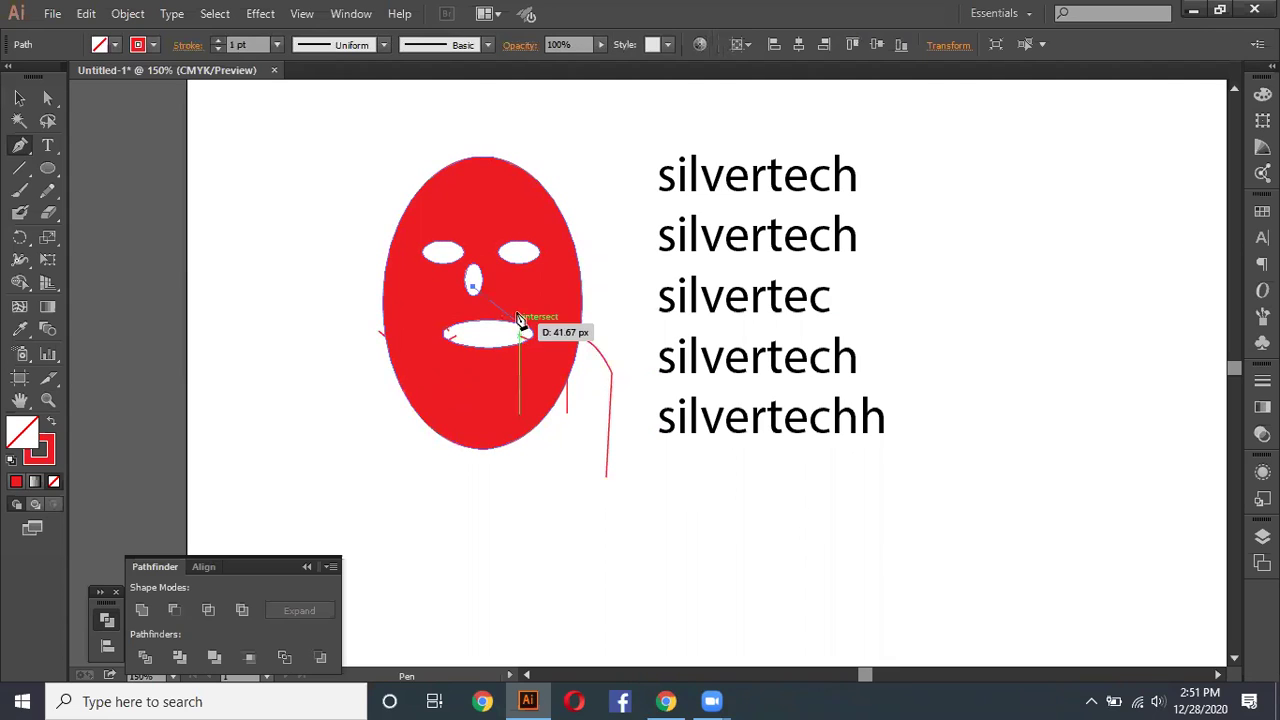
{"action": "left_click", "coordinate": [518, 301]}
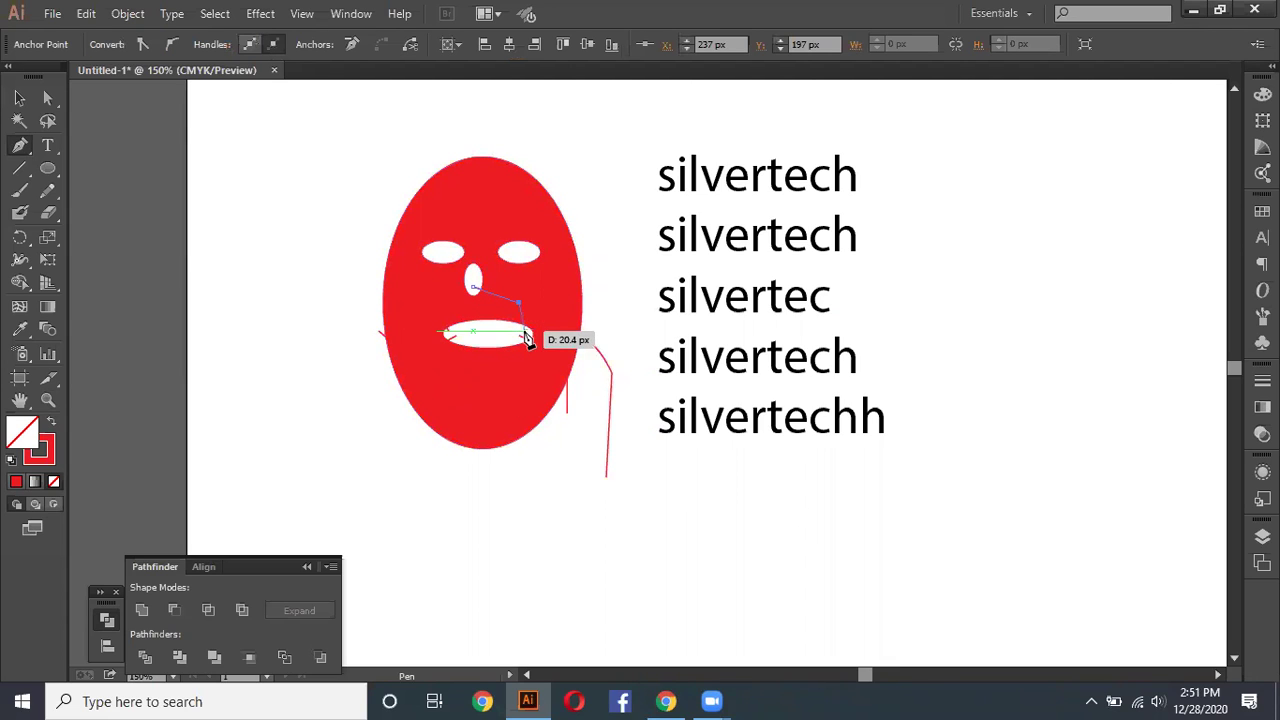
{"action": "left_click", "coordinate": [594, 287], "text": "ctrl"}
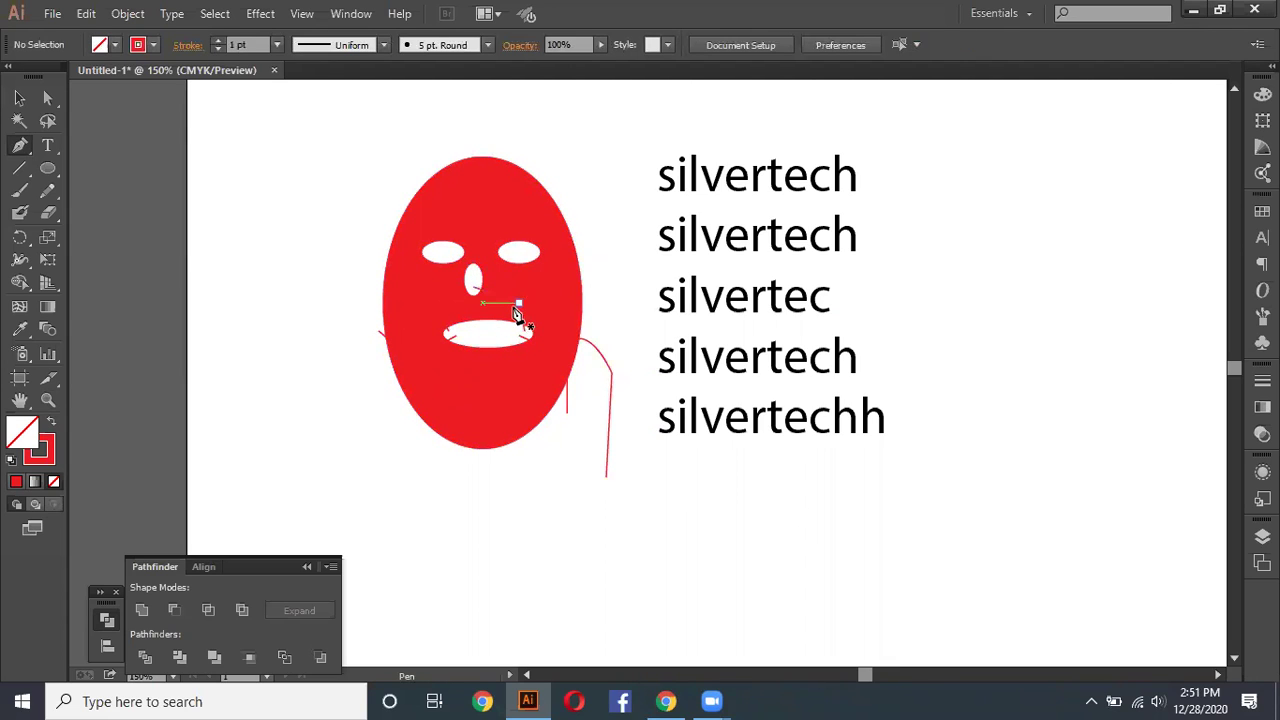
{"action": "left_click", "coordinate": [586, 243]}
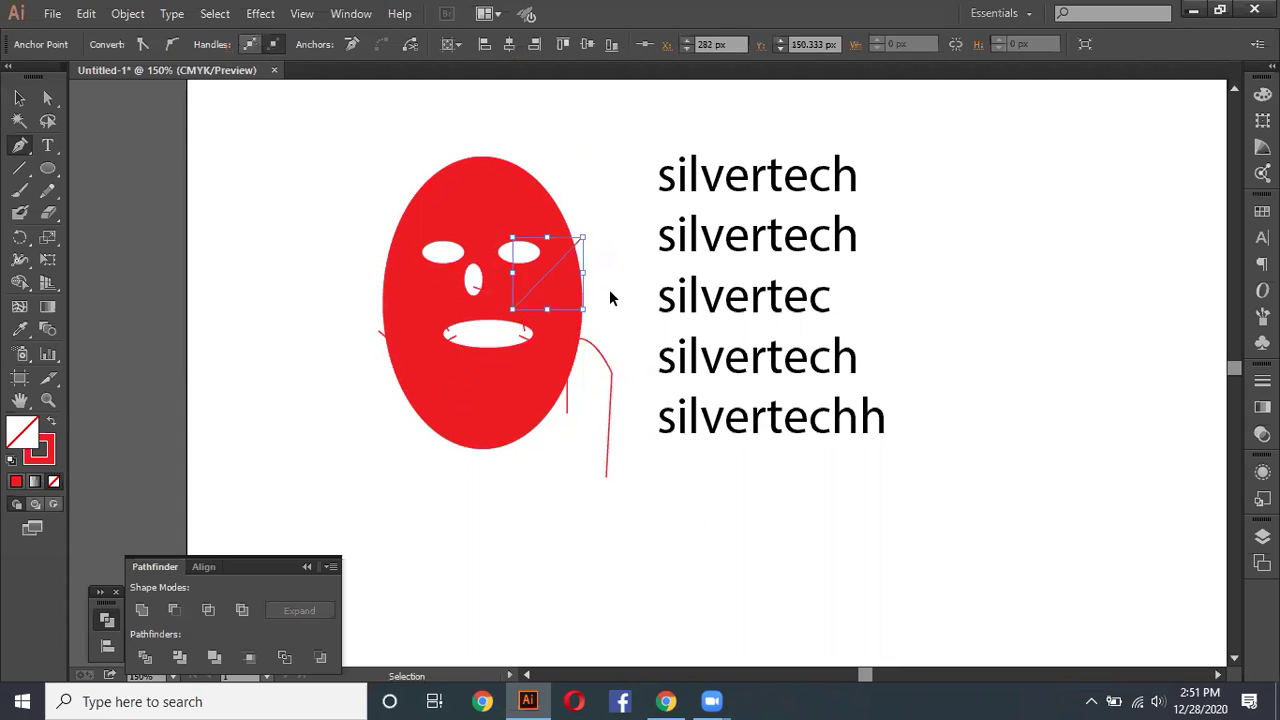
{"action": "left_click", "coordinate": [333, 218], "text": "ctrl"}
{"action": "left_click", "coordinate": [19, 97]}
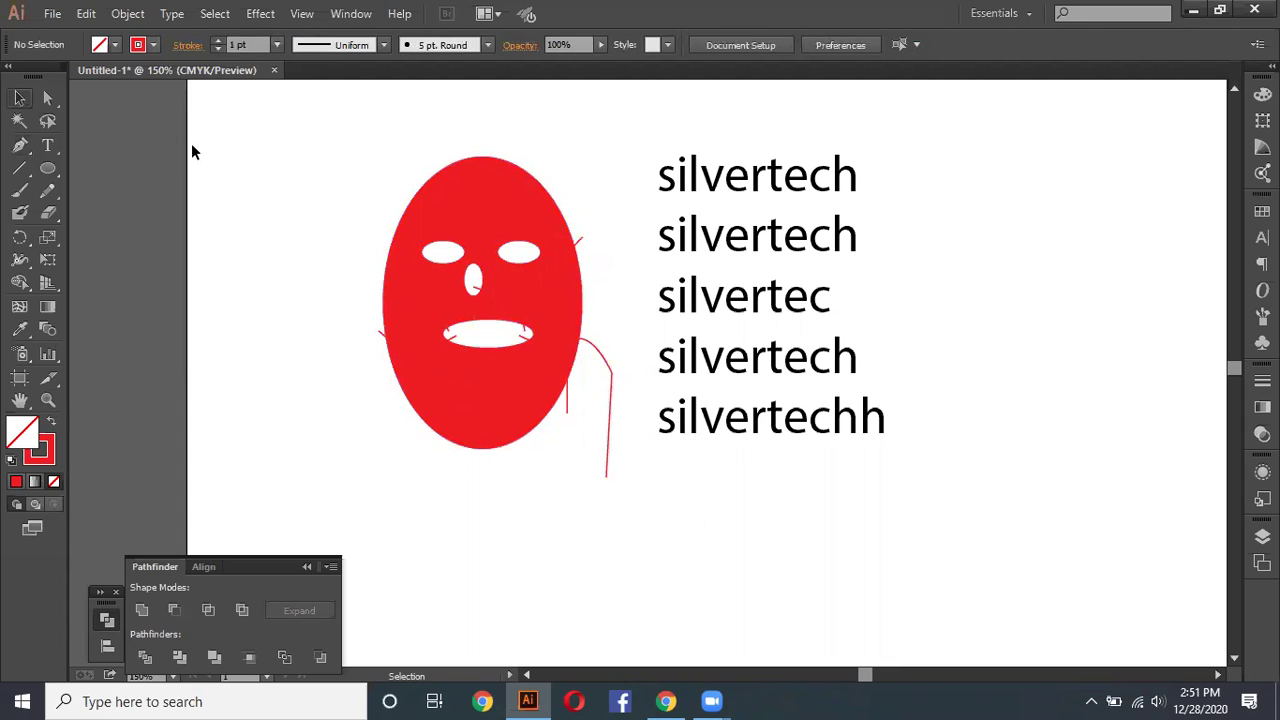
{"action": "left_click_drag", "start_coordinate": [316, 152], "coordinate": [603, 482]}
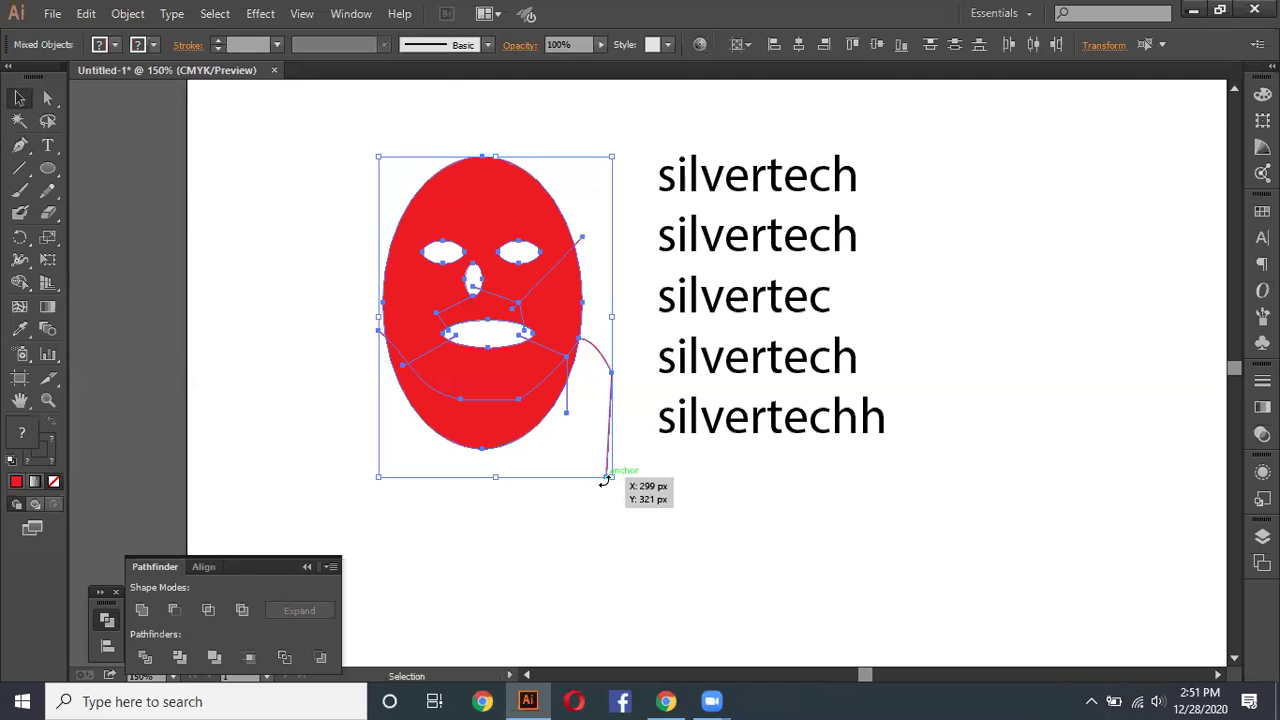
Step: Divide the face along the pen lines with Pathfinder and ungroup the pieces
{"action": "left_click", "coordinate": [145, 657]}
{"action": "right_click", "coordinate": [495, 398]}
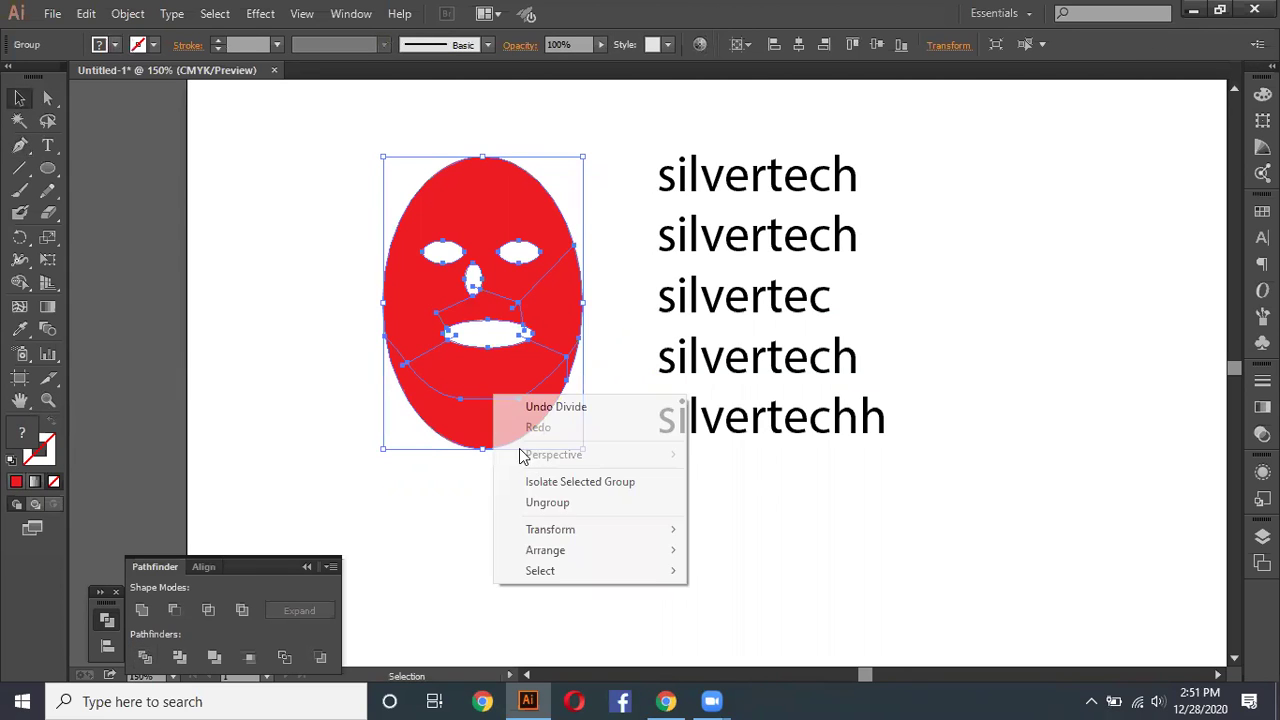
{"action": "left_click", "coordinate": [545, 502]}
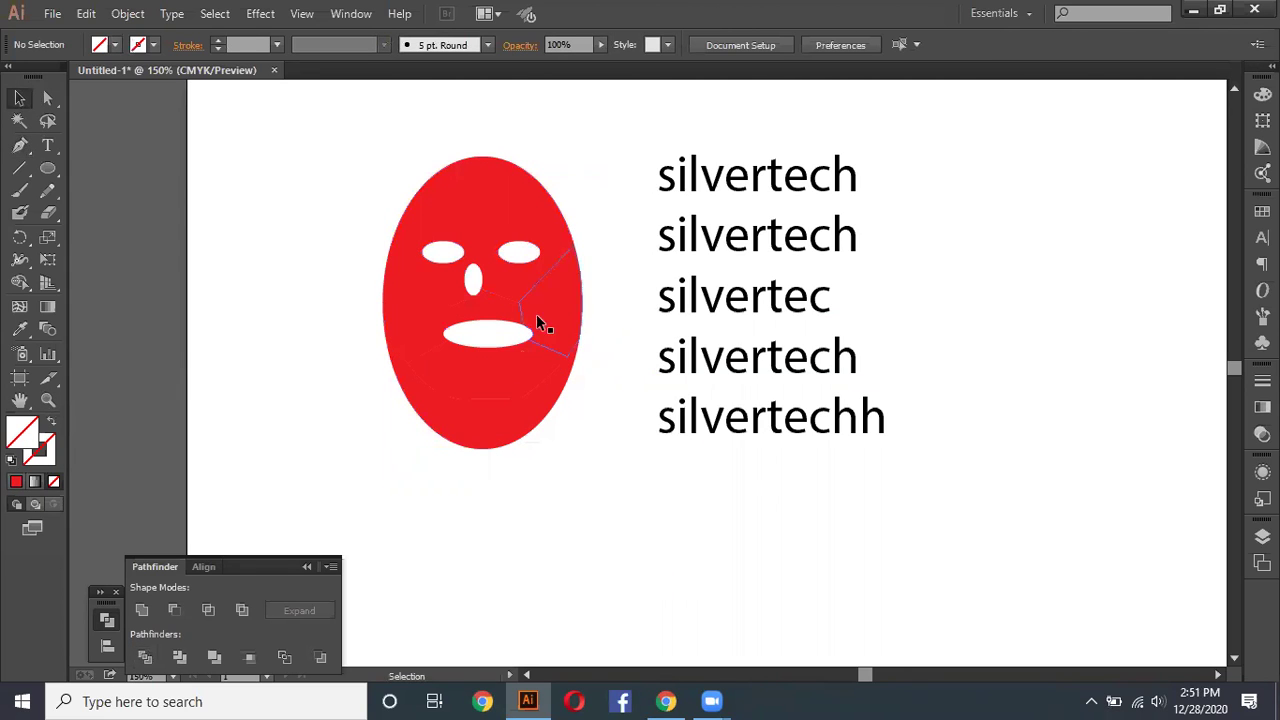
Step: Check the lower lip and right cheek pieces, then select the first silvertech text line
{"action": "left_click", "coordinate": [519, 350]}
{"action": "left_click", "coordinate": [570, 320]}
{"action": "left_click", "coordinate": [460, 388]}
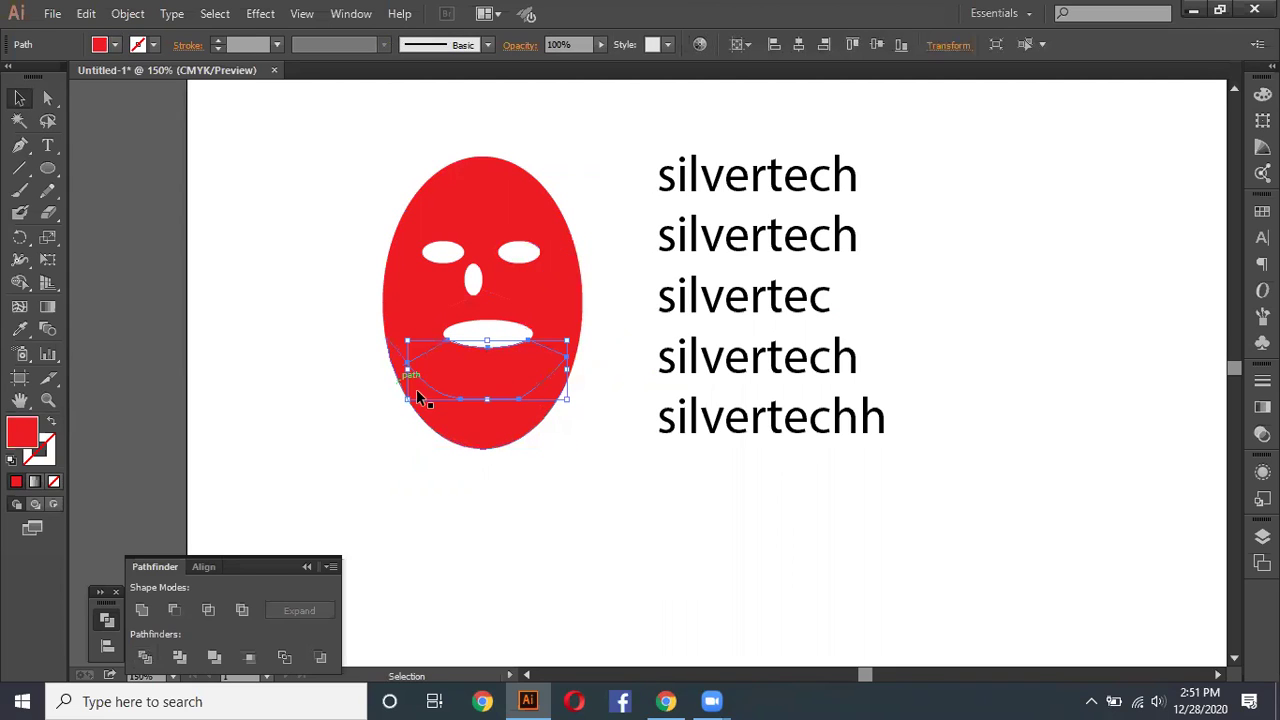
{"action": "left_click", "coordinate": [578, 466]}
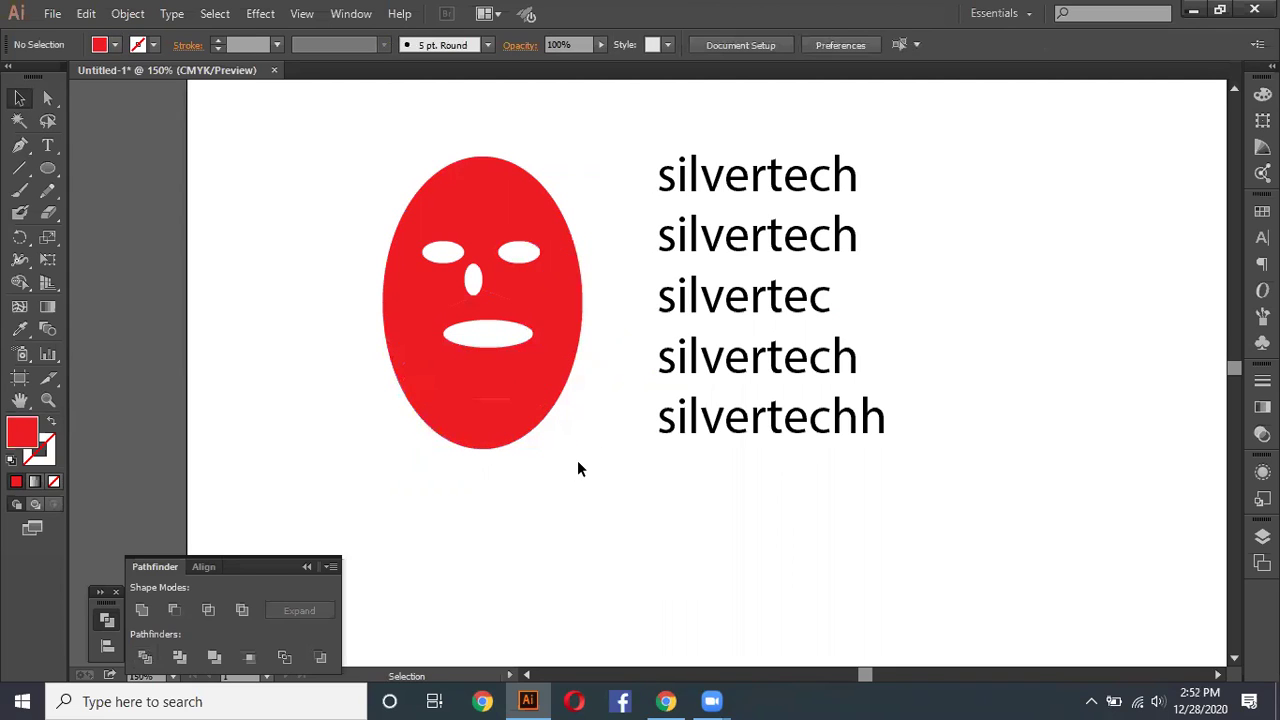
{"action": "left_click", "coordinate": [47, 145]}
{"action": "left_click_drag", "start_coordinate": [657, 176], "coordinate": [852, 178]}
{"action": "key", "text": "ctrl+c"}
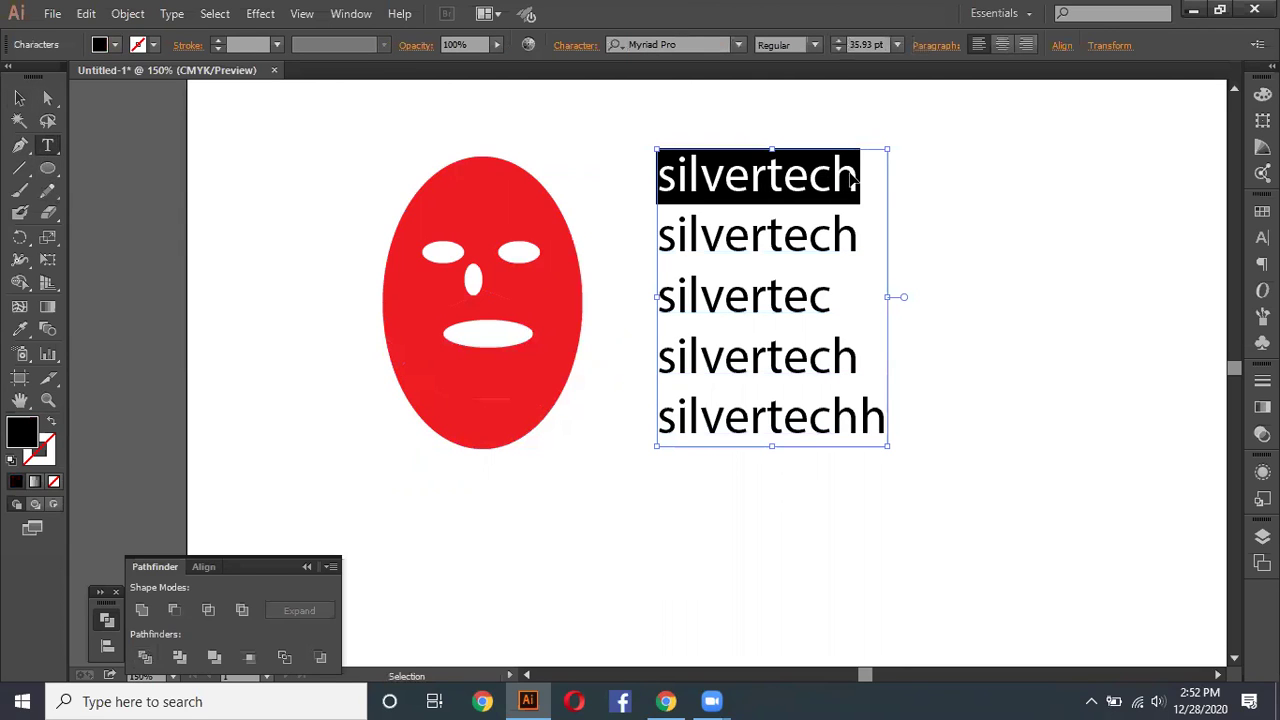
Step: Copy the first silvertech line and paste it as a separate text object
{"action": "key", "text": "ctrl+z"}
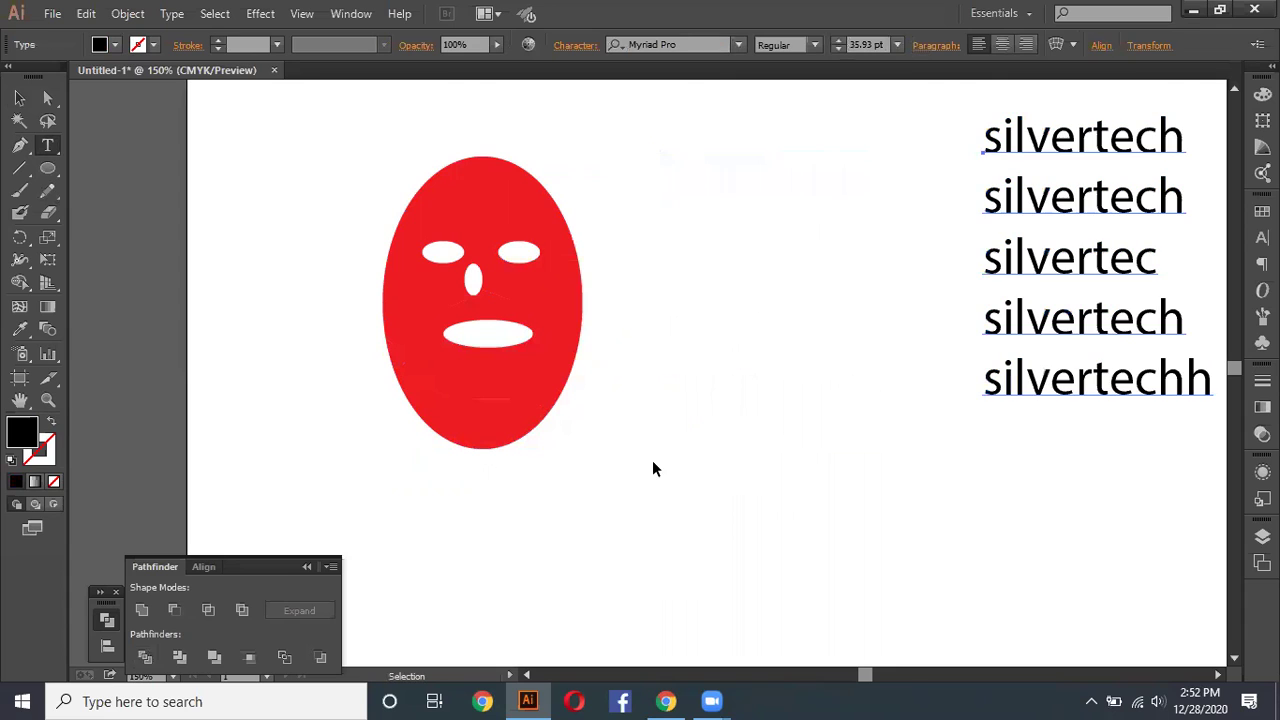
{"action": "key", "text": "ctrl+v"}
{"action": "left_click_drag", "start_coordinate": [650, 380], "coordinate": [686, 526]}
{"action": "key", "text": "Escape"}
Step: Position the pasted silvertech text over the lower red face pieces
{"action": "left_click", "coordinate": [450, 430]}
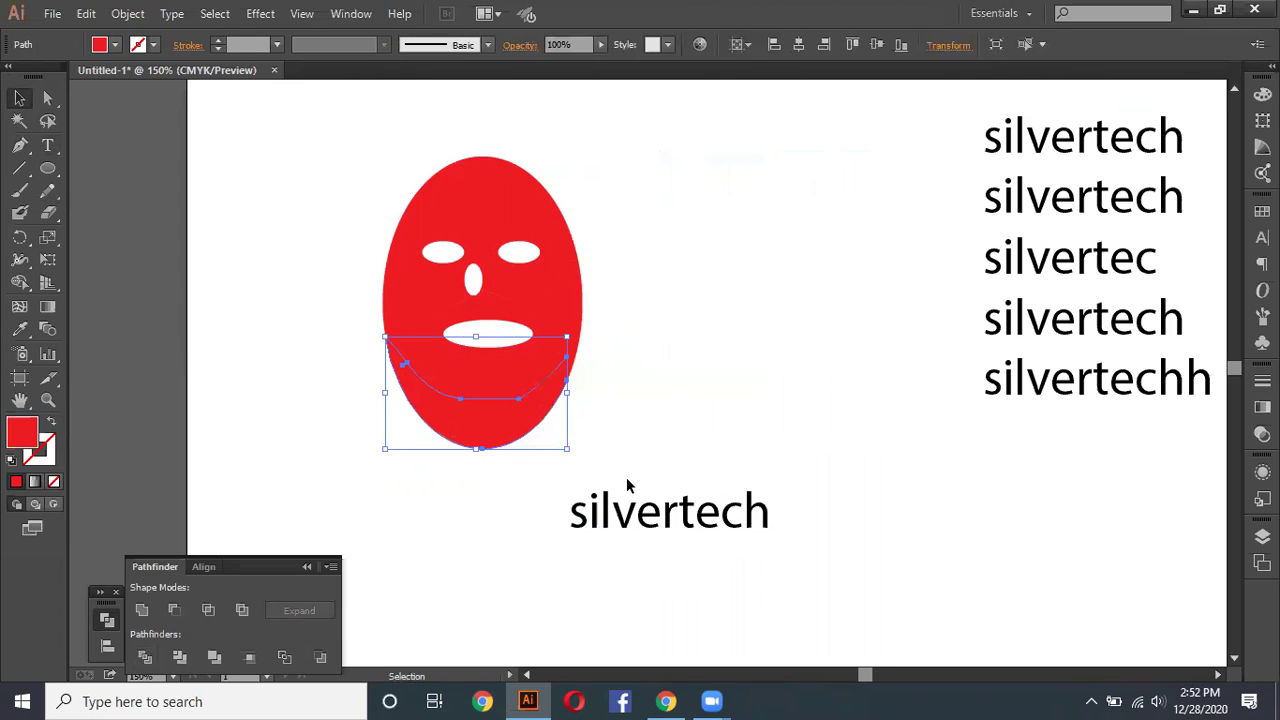
{"action": "left_click", "coordinate": [626, 477]}
{"action": "left_click", "coordinate": [637, 520]}
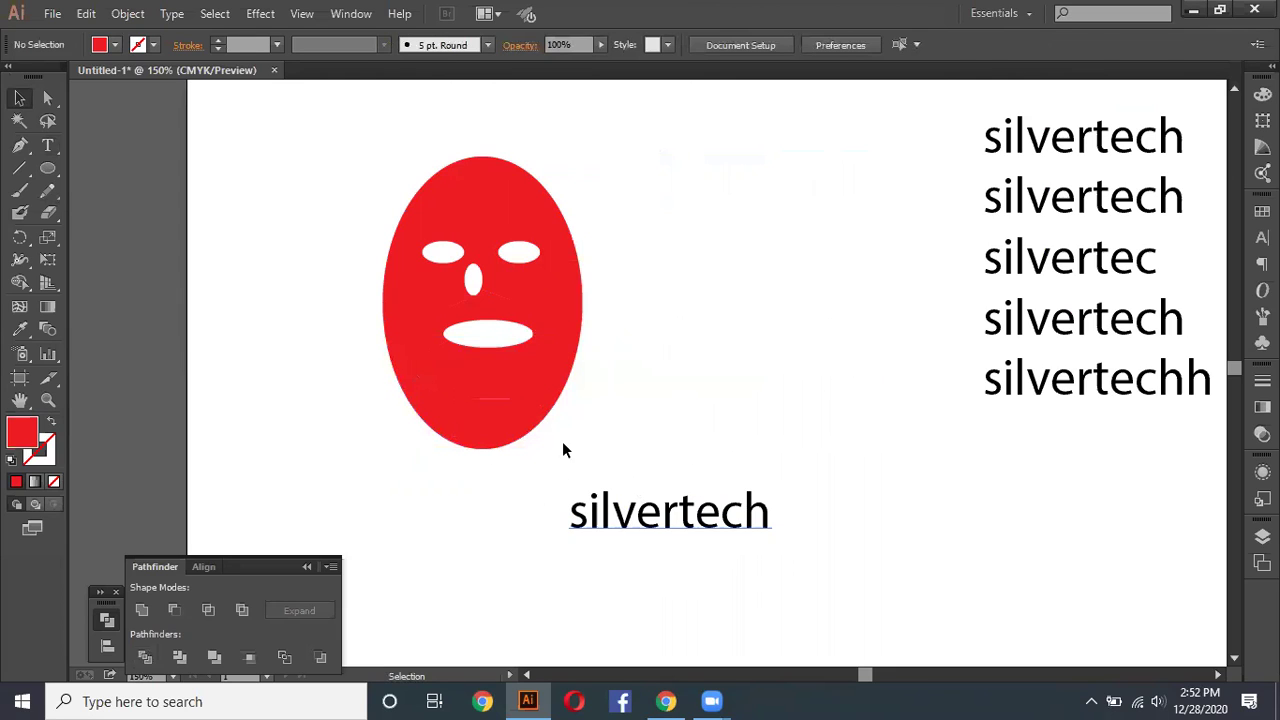
{"action": "left_click", "coordinate": [512, 418]}
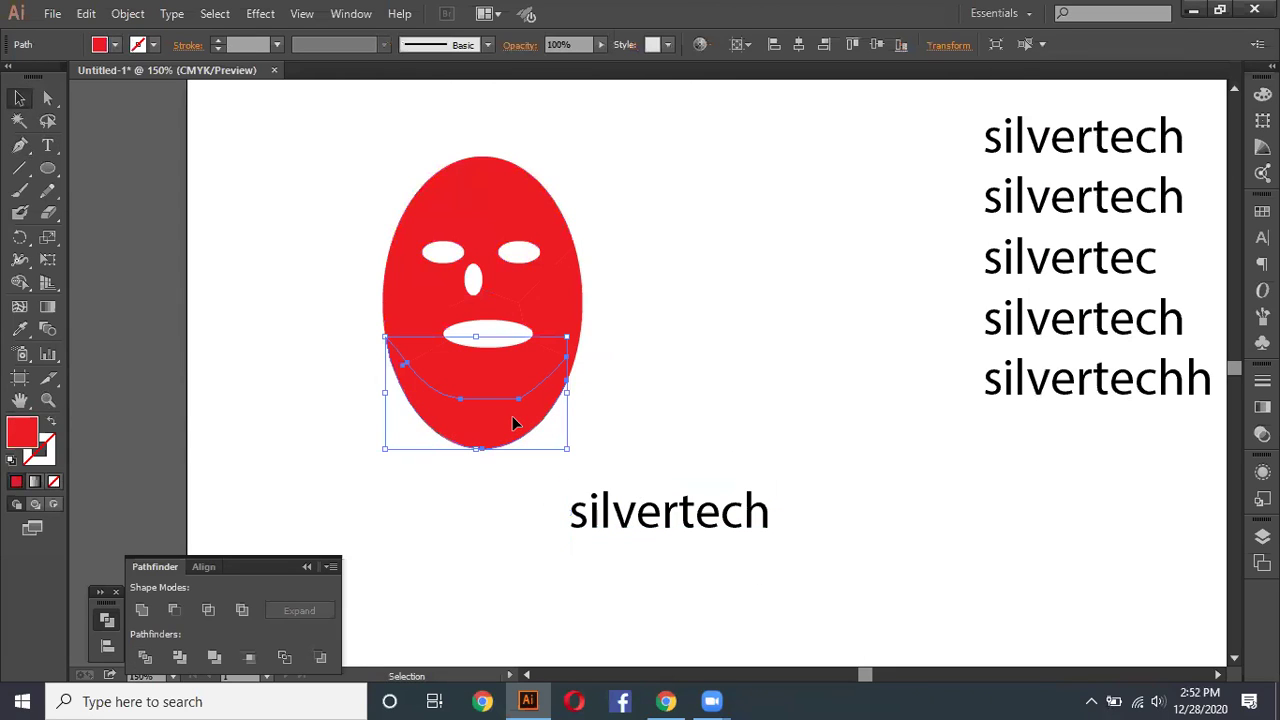
{"action": "left_click", "coordinate": [669, 527]}
{"action": "left_click", "coordinate": [686, 425]}
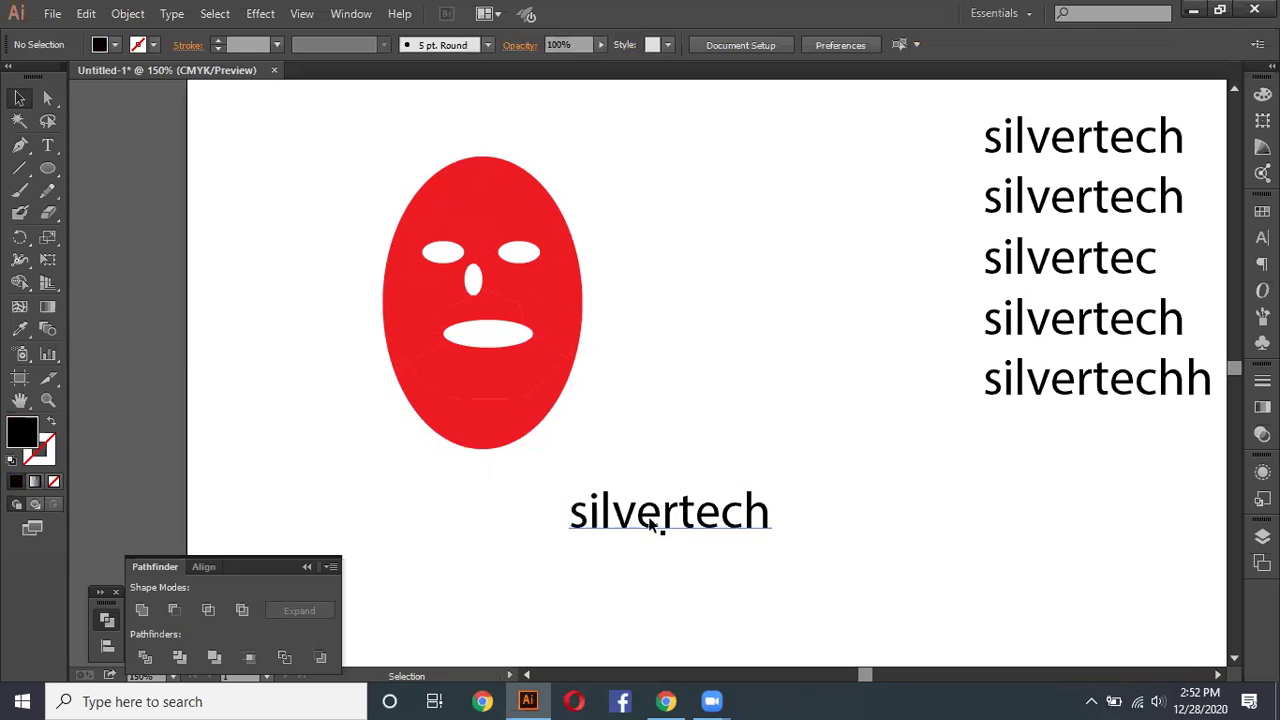
{"action": "mouse_move", "coordinate": [652, 521]}
{"action": "left_mouse_down"}
{"action": "mouse_move", "coordinate": [580, 570]}
{"action": "mouse_move", "coordinate": [727, 233]}
{"action": "mouse_move", "coordinate": [686, 198]}
{"action": "left_mouse_up"}
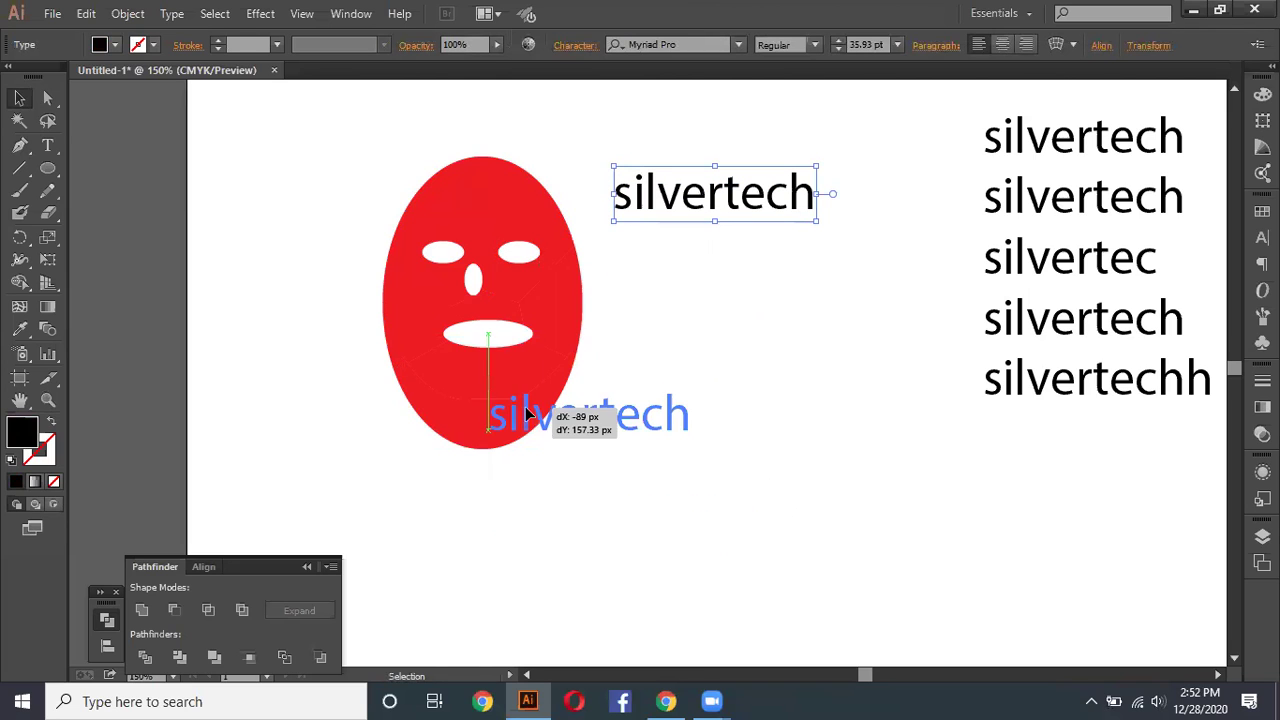
{"action": "left_click_drag", "start_coordinate": [634, 212], "coordinate": [489, 460]}
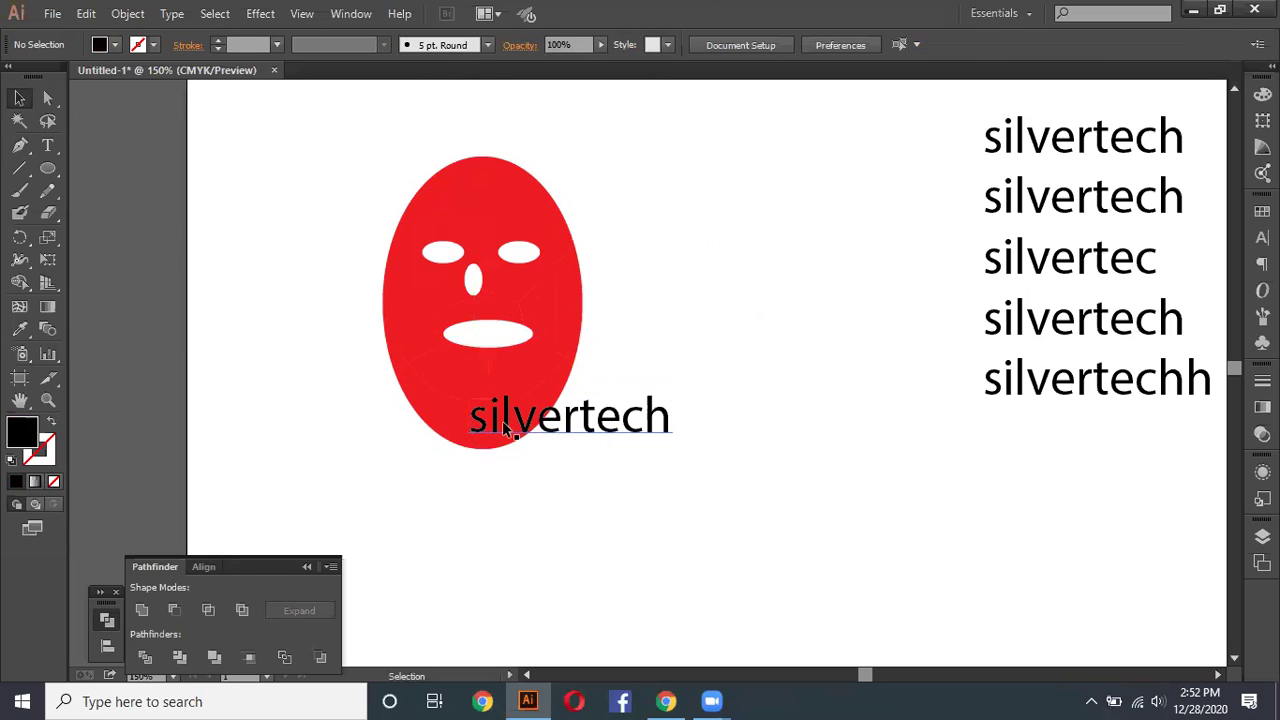
{"action": "left_click", "coordinate": [446, 412]}
{"action": "left_click", "coordinate": [632, 496]}
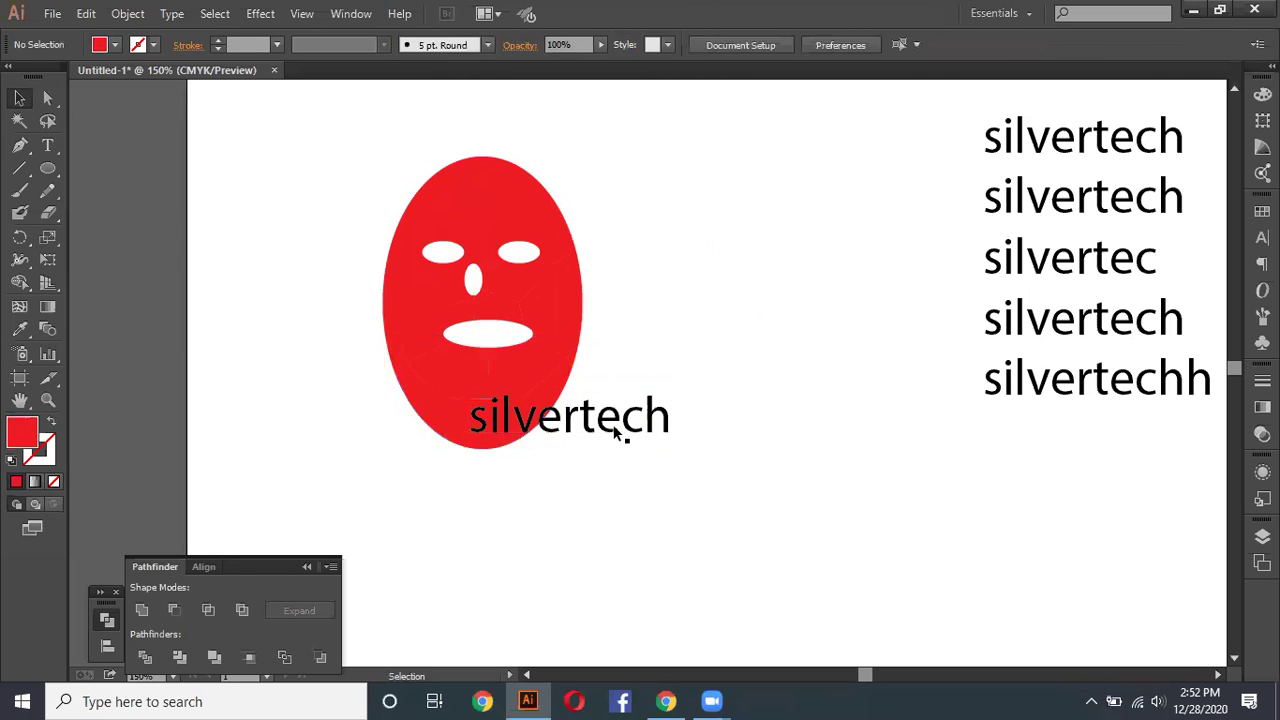
Step: Send the silvertech text to back and move it to the top centre of the artboard
{"action": "left_click", "coordinate": [590, 424]}
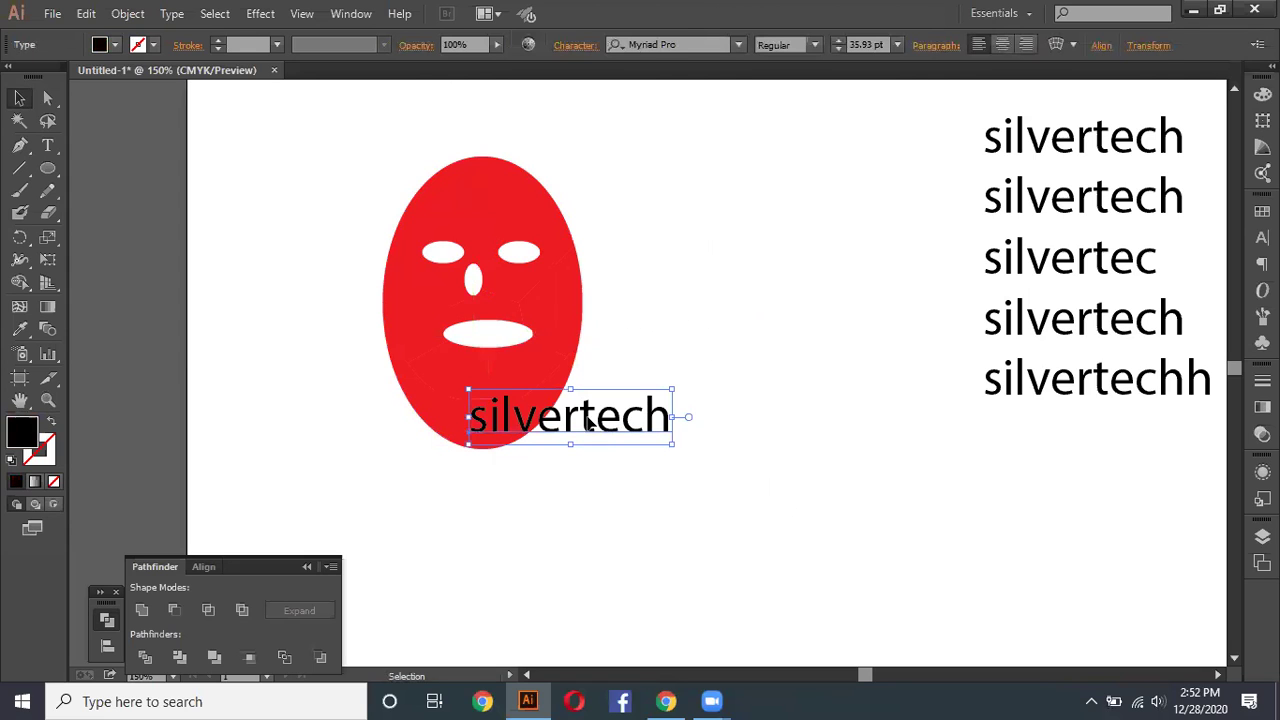
{"action": "right_click", "coordinate": [589, 423]}
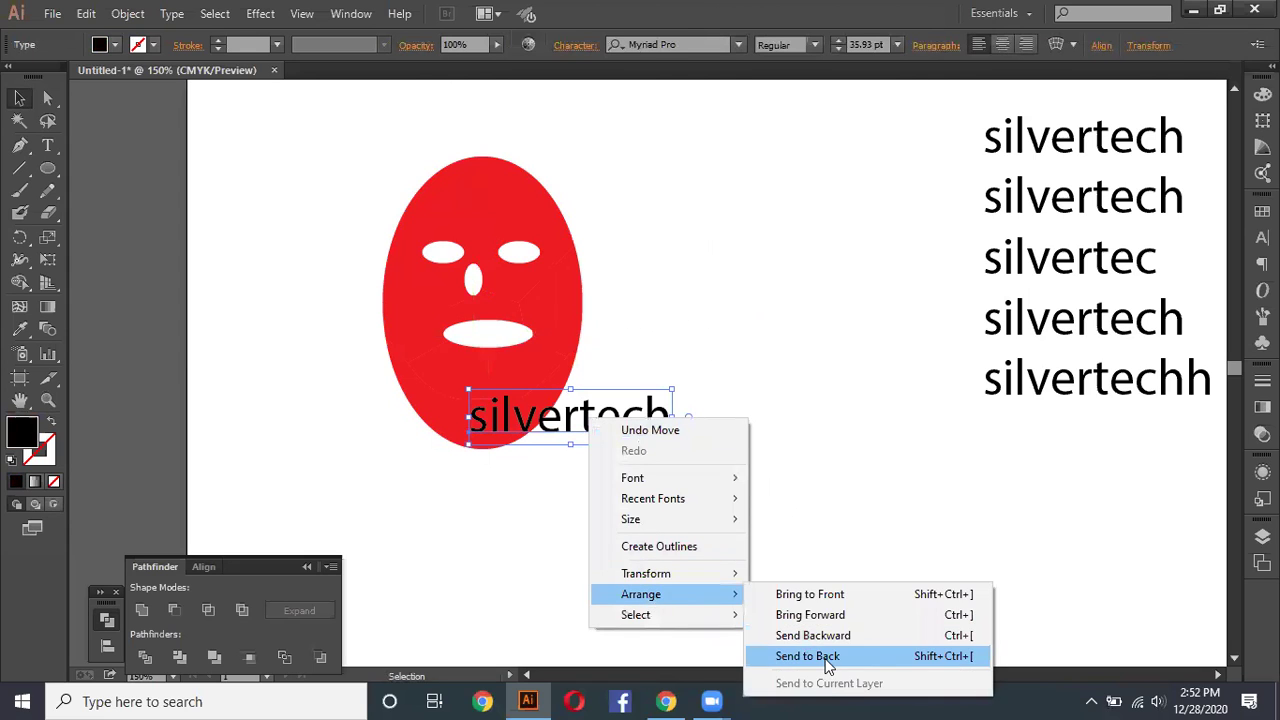
{"action": "left_click", "coordinate": [827, 656]}
{"action": "left_click", "coordinate": [603, 559]}
{"action": "left_click_drag", "start_coordinate": [580, 418], "coordinate": [780, 115]}
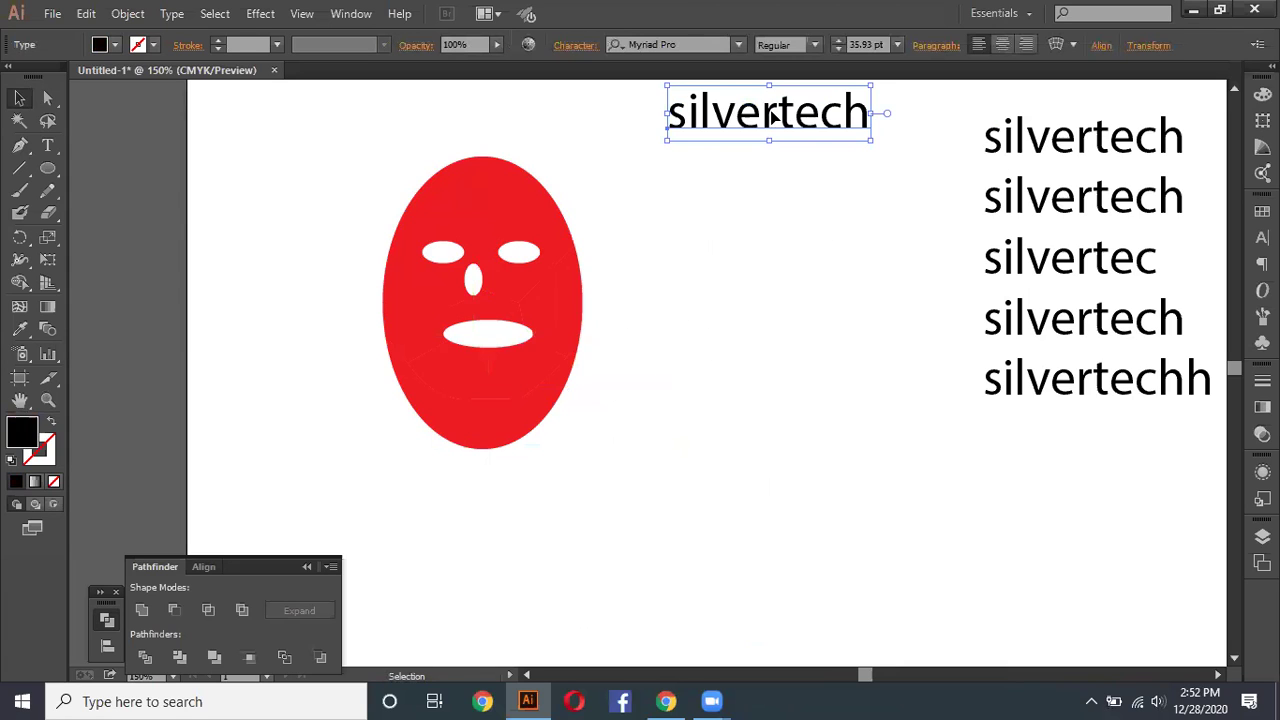
{"action": "left_click", "coordinate": [630, 280]}
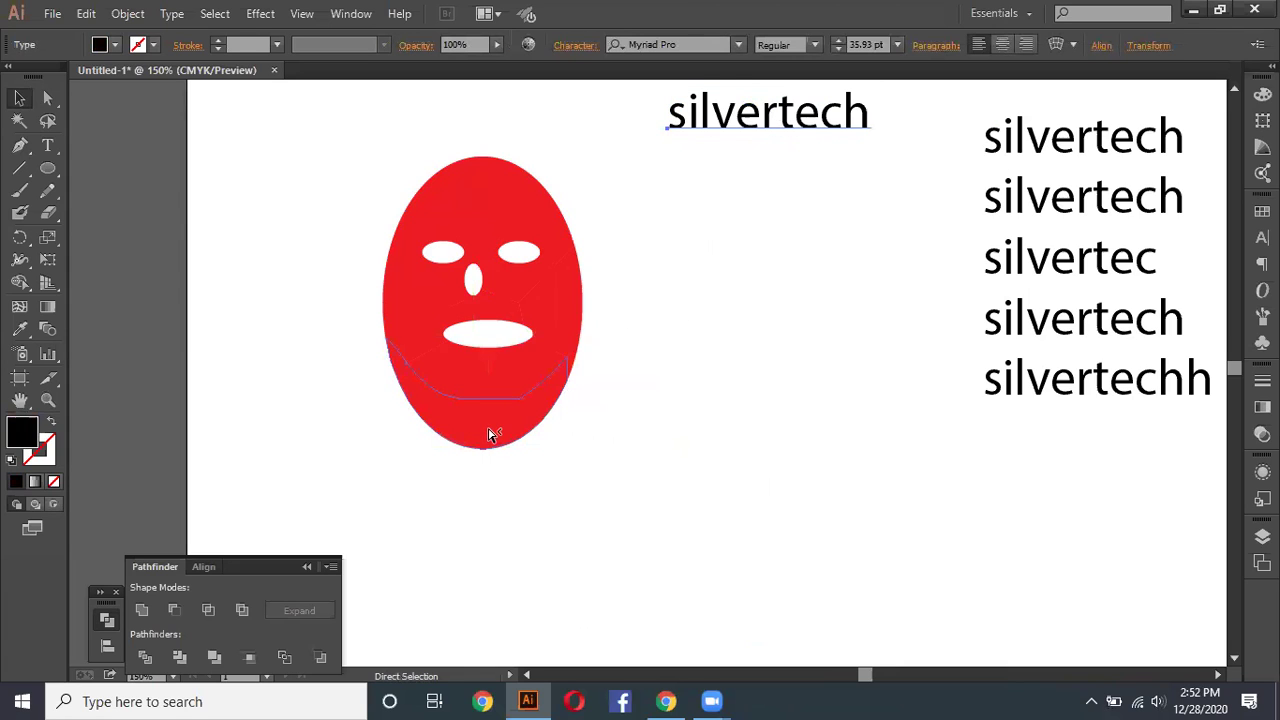
{"action": "left_click", "coordinate": [490, 435]}
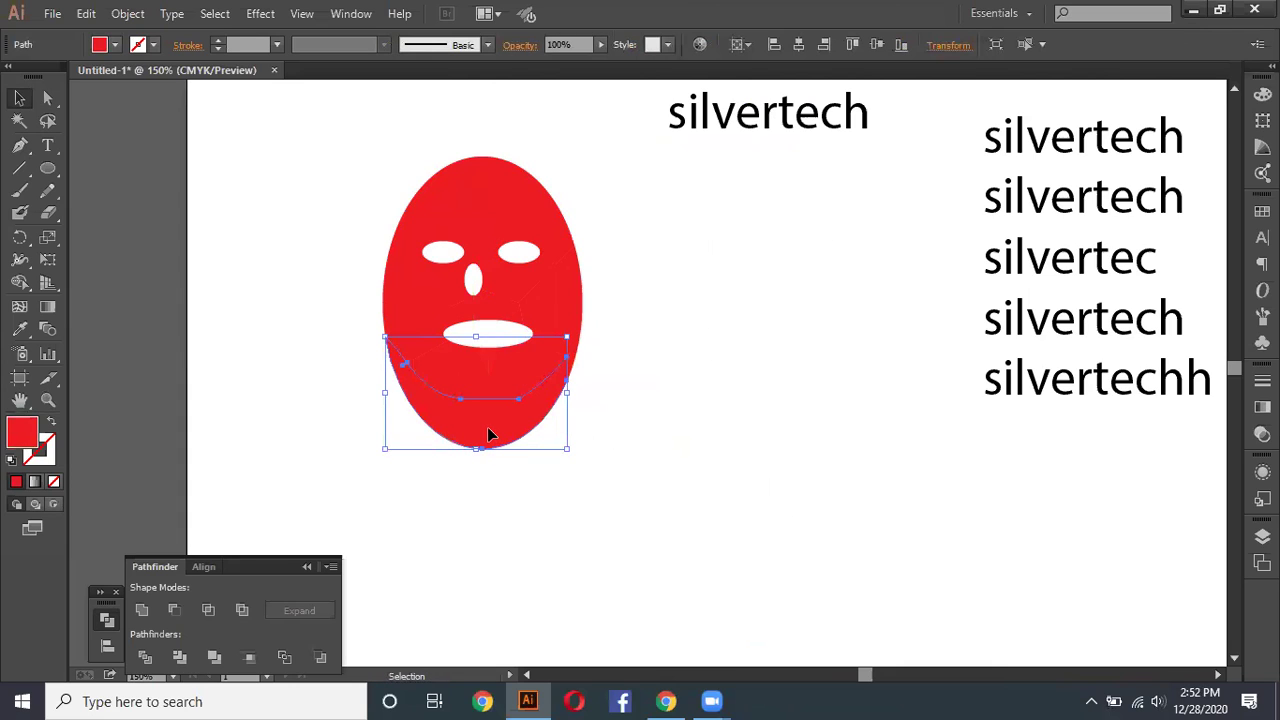
{"action": "left_click", "coordinate": [745, 122], "text": "shift"}
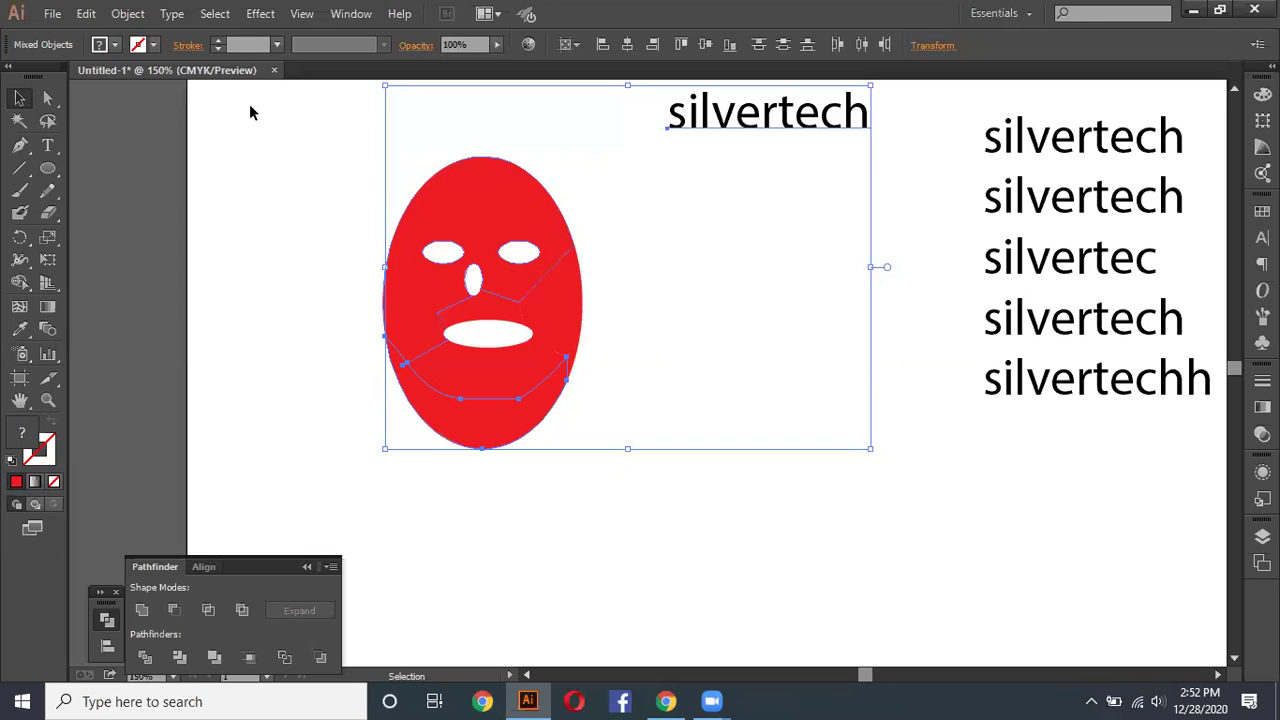
{"action": "left_click", "coordinate": [130, 14]}
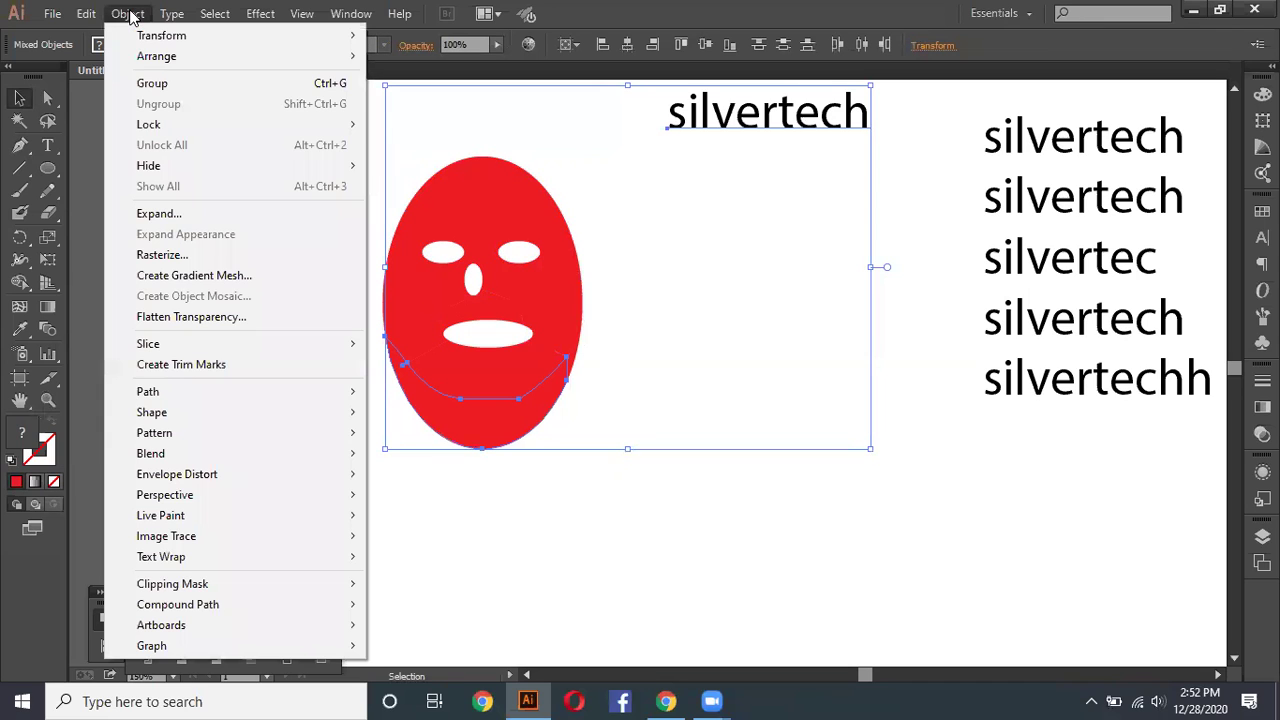
{"action": "mouse_move", "coordinate": [177, 474]}
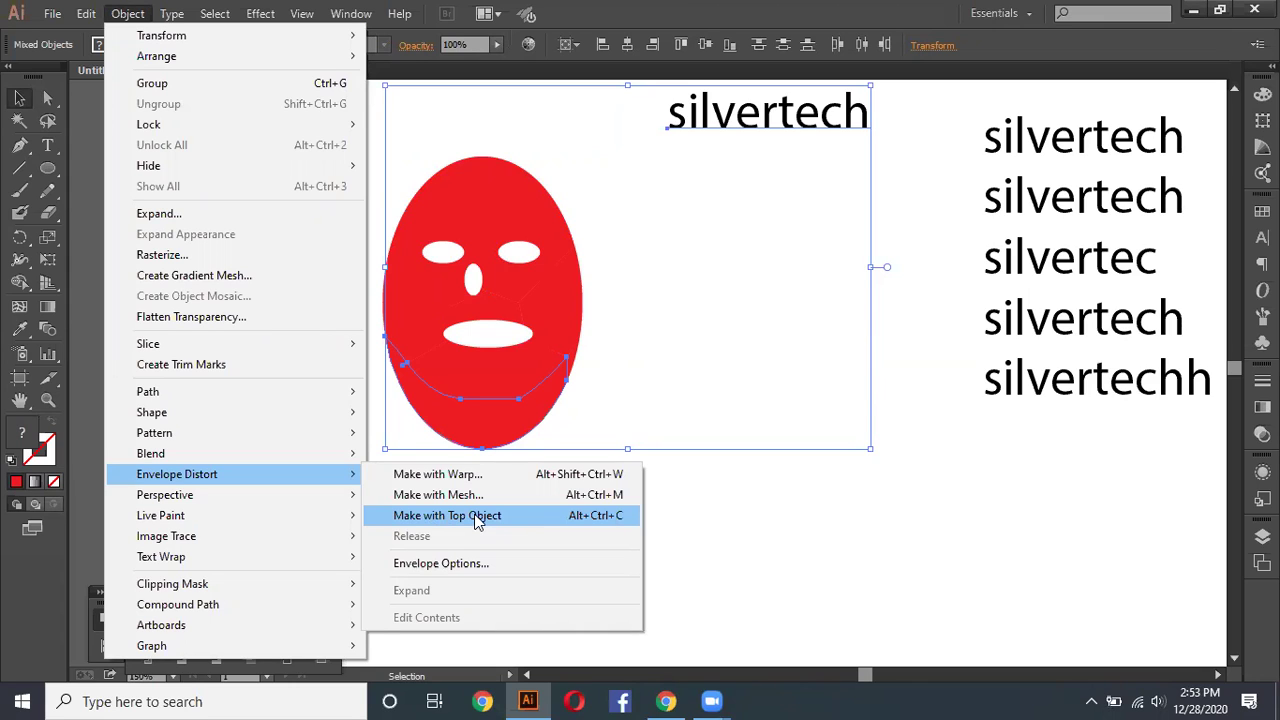
{"action": "left_click", "coordinate": [476, 517]}
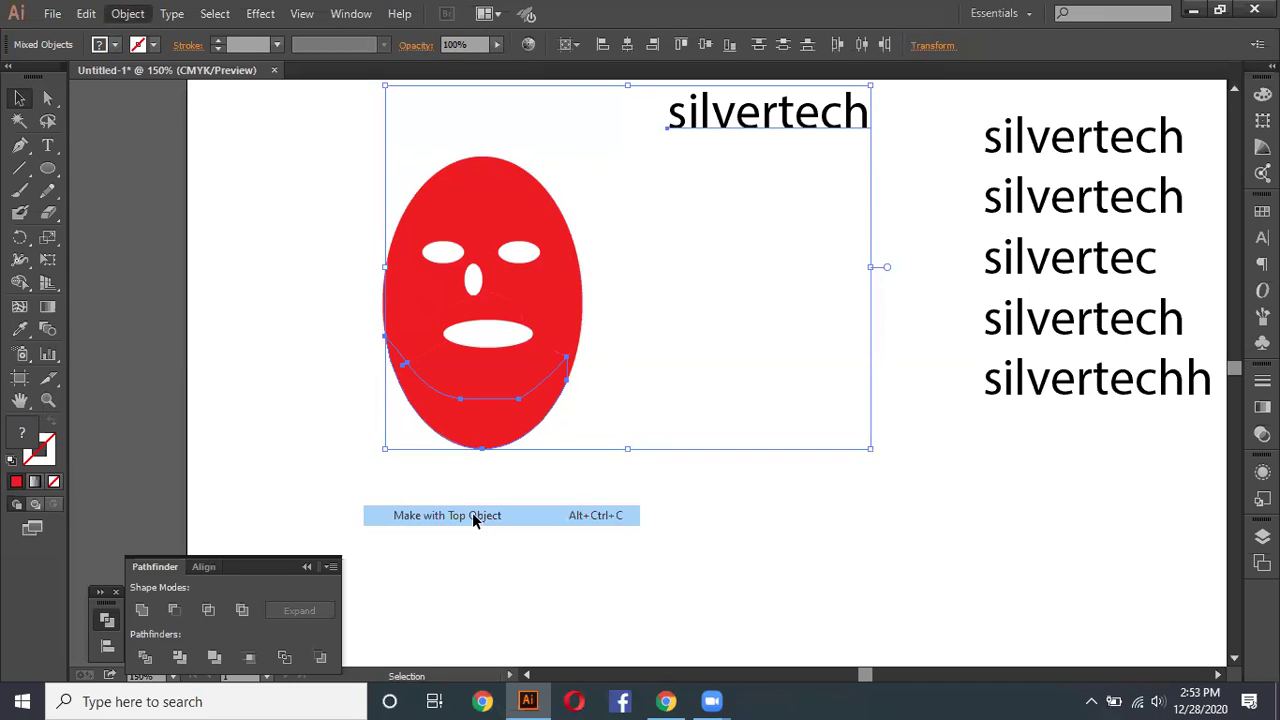
{"action": "left_click", "coordinate": [590, 527]}
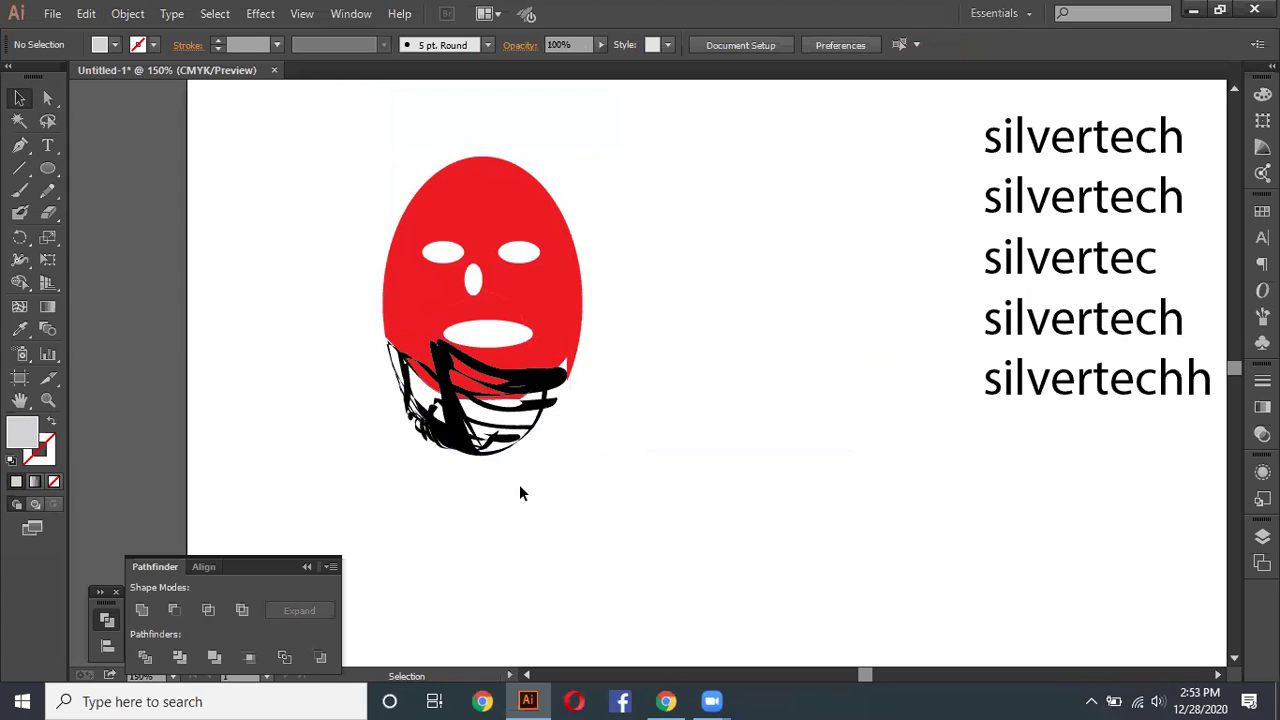
{"action": "key", "text": "ctrl+z"}
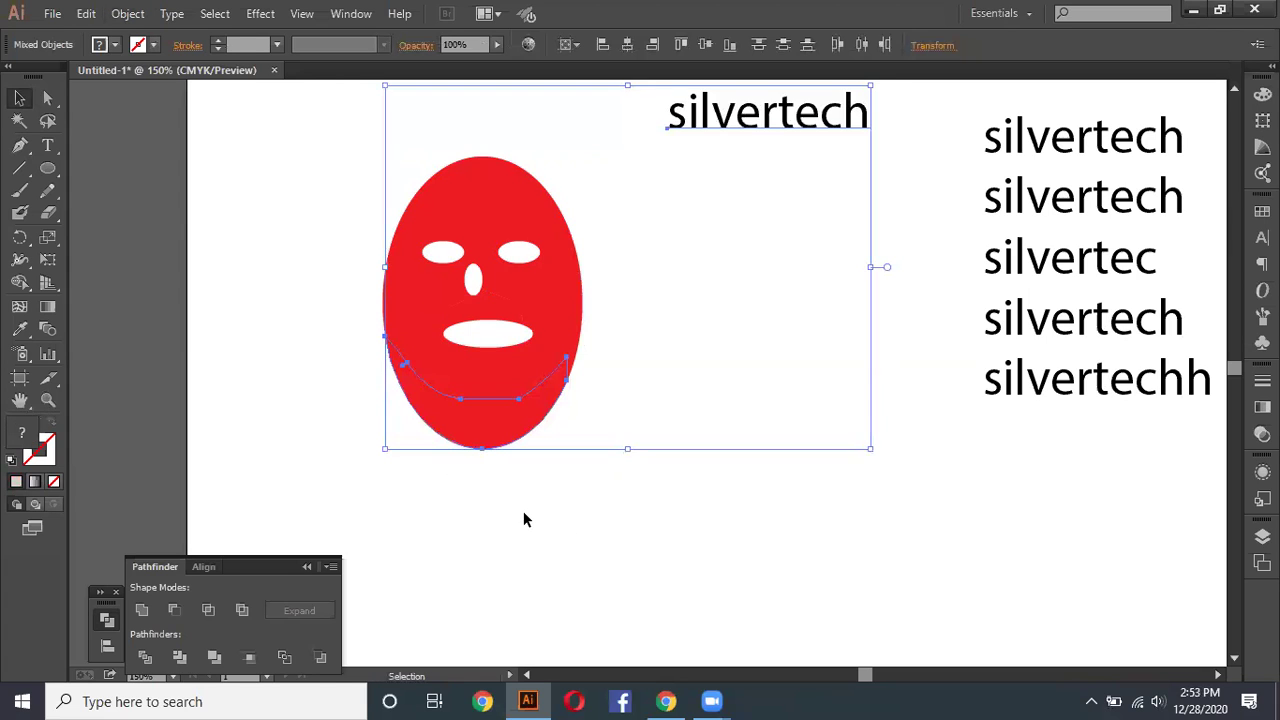
{"action": "left_click", "coordinate": [523, 511]}
{"action": "left_click", "coordinate": [19, 145]}
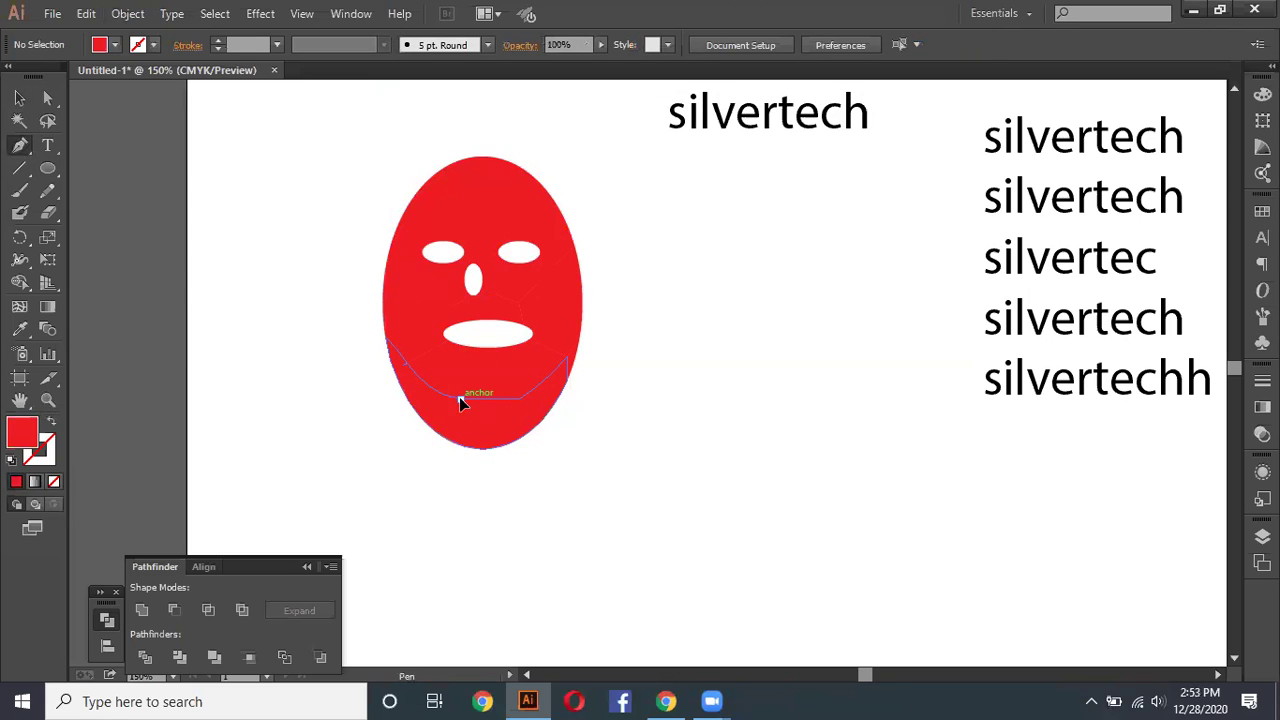
Step: Pen a new line across the chin, then Divide and ungroup the lower face
{"action": "left_click", "coordinate": [462, 404]}
{"action": "left_click", "coordinate": [541, 508], "text": "ctrl"}
{"action": "left_click", "coordinate": [453, 385]}
{"action": "left_click", "coordinate": [494, 430], "text": "ctrl+shift"}
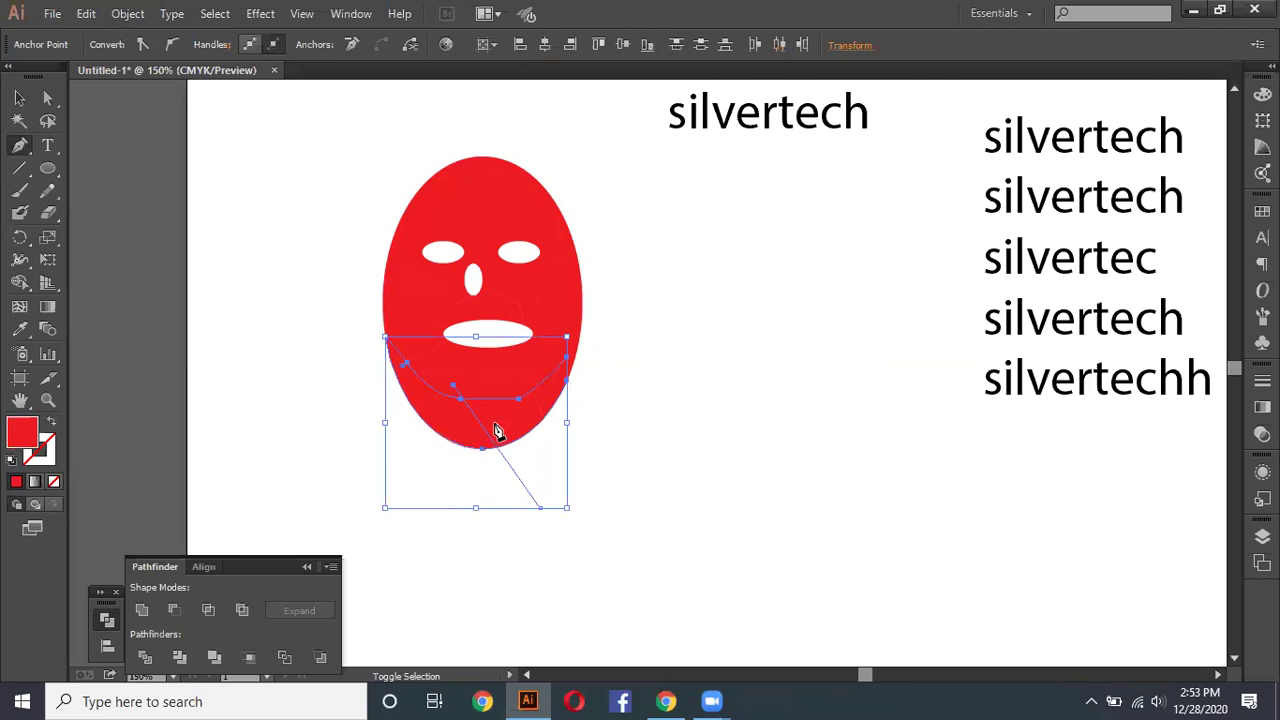
{"action": "left_click", "coordinate": [145, 657]}
{"action": "right_click", "coordinate": [511, 418]}
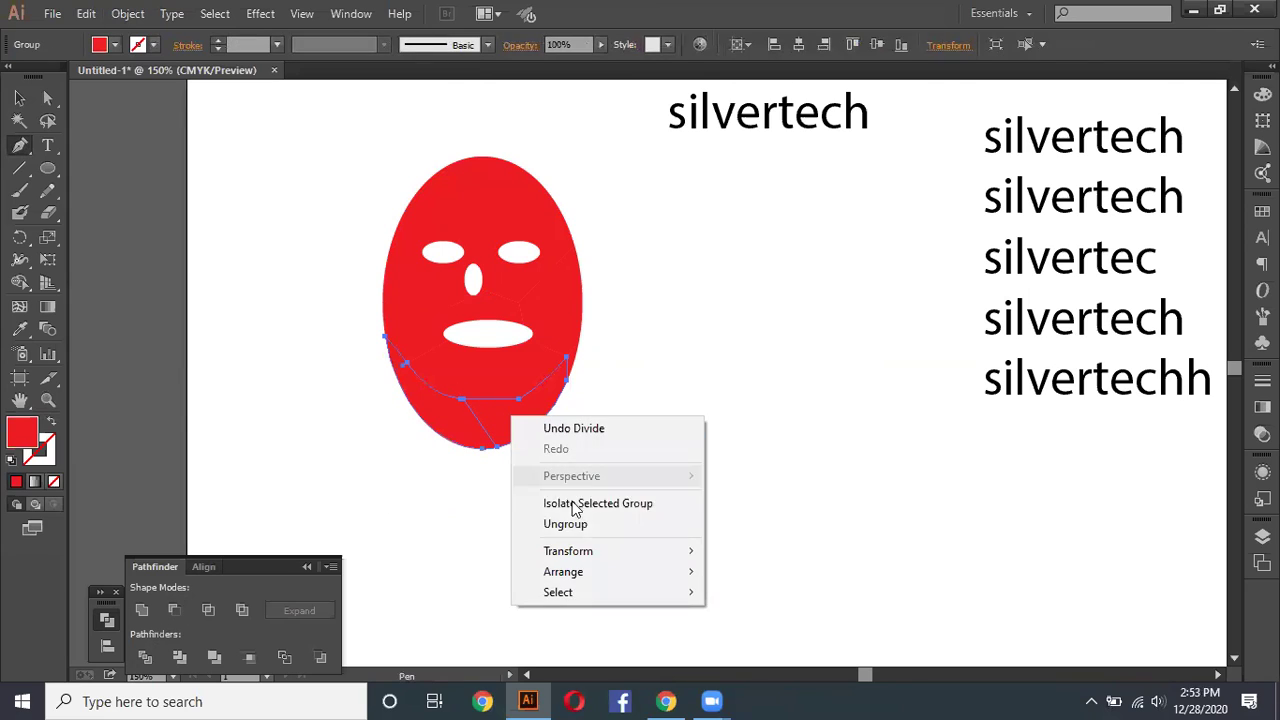
{"action": "left_click", "coordinate": [565, 524]}
Step: Rotate all face pieces about 50° and move the silvertech text beside the face
{"action": "key", "text": "v"}
{"action": "left_click_drag", "start_coordinate": [254, 148], "coordinate": [572, 504]}
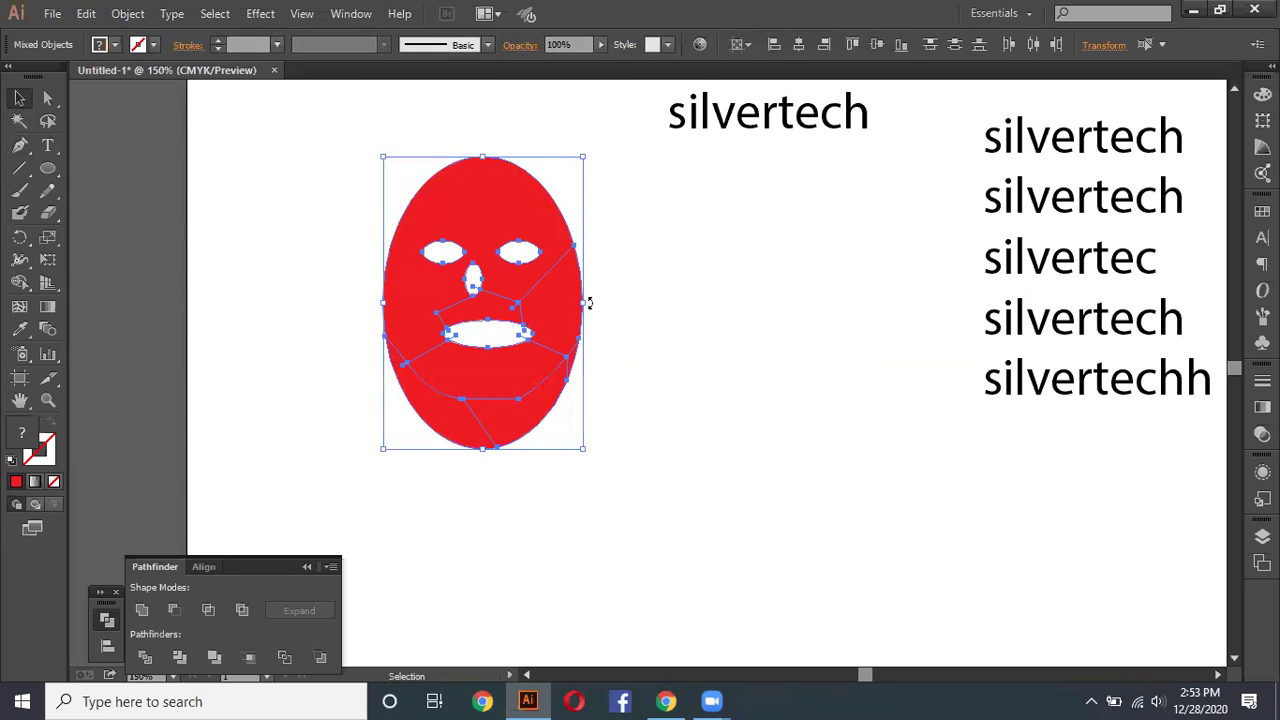
{"action": "left_click_drag", "start_coordinate": [589, 263], "coordinate": [570, 192]}
{"action": "left_click", "coordinate": [700, 577]}
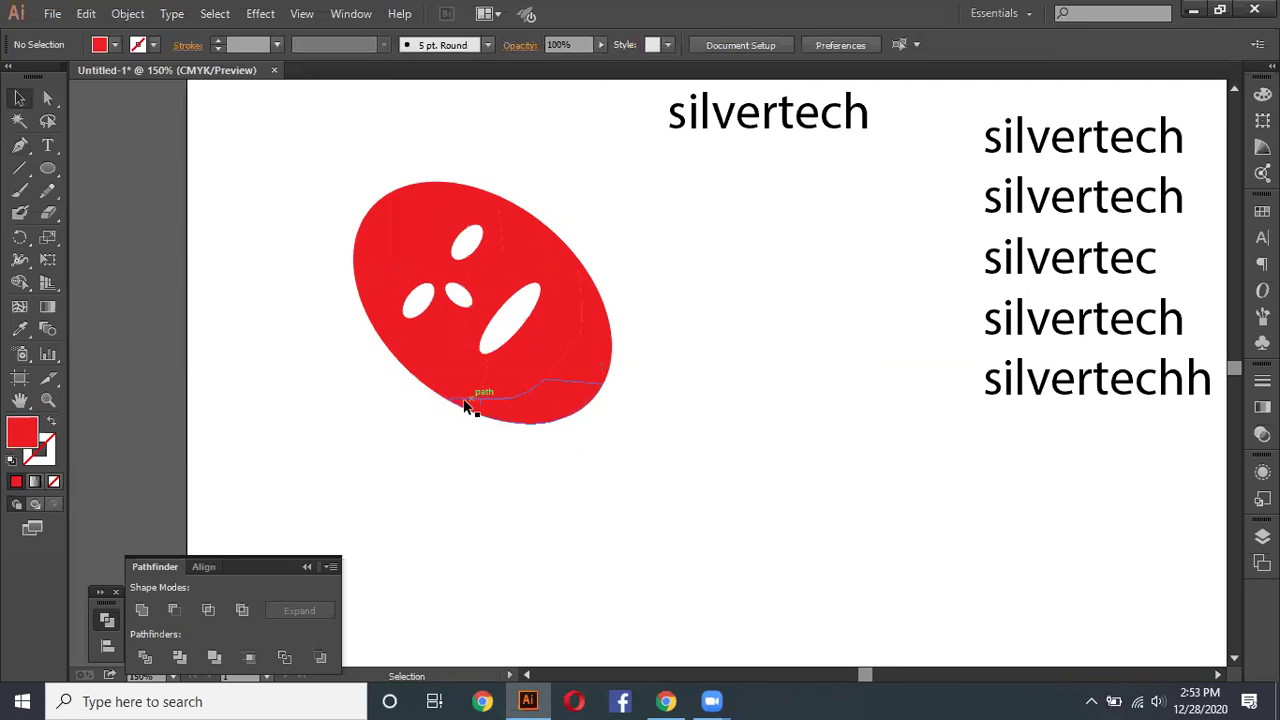
{"action": "left_click_drag", "start_coordinate": [760, 118], "coordinate": [822, 336]}
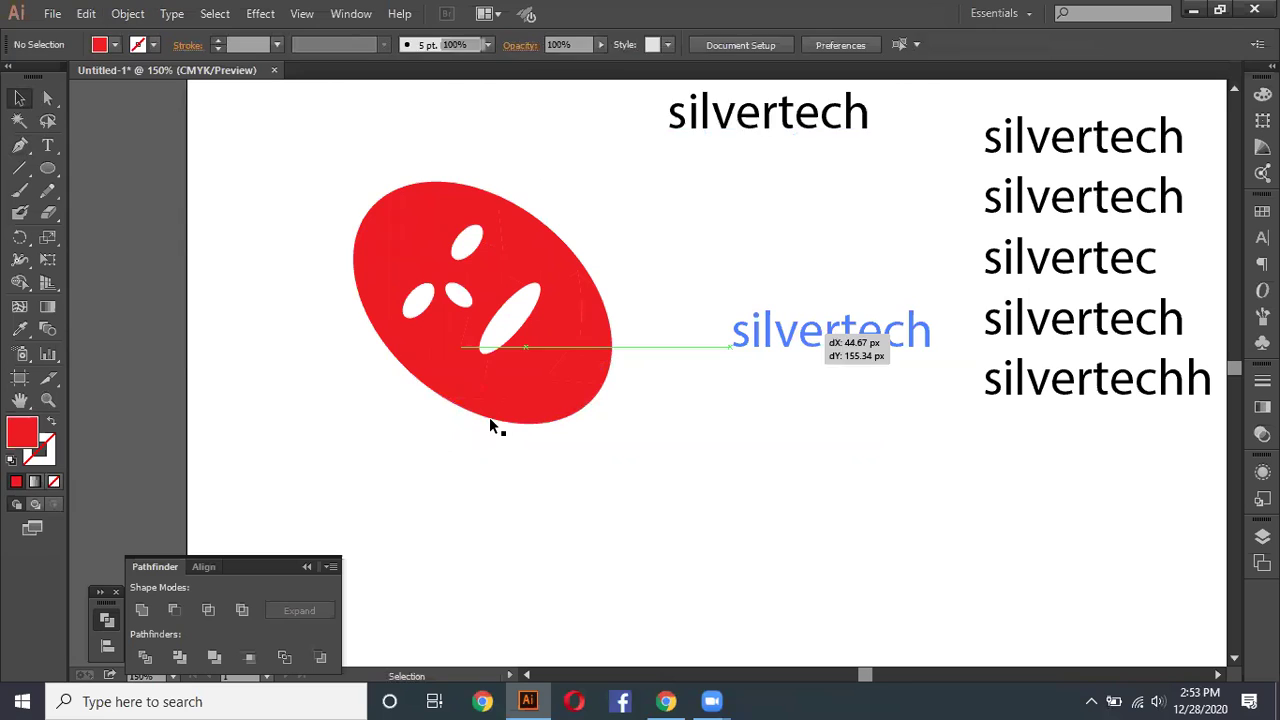
{"action": "left_click", "coordinate": [557, 398], "text": "shift"}
{"action": "key", "text": "a"}
{"action": "key", "text": "ctrl+alt+c"}
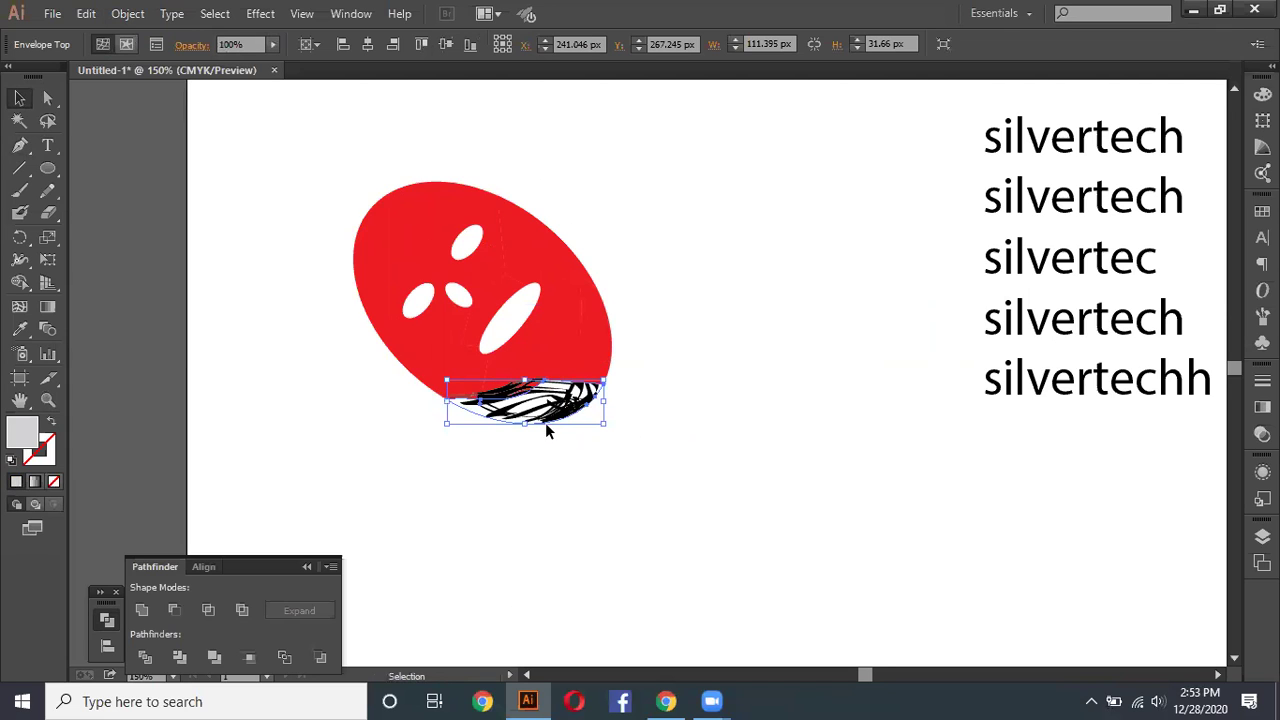
{"action": "scroll", "coordinate": [548, 415], "scroll_direction": "up", "scroll_amount": 4, "text": "alt"}
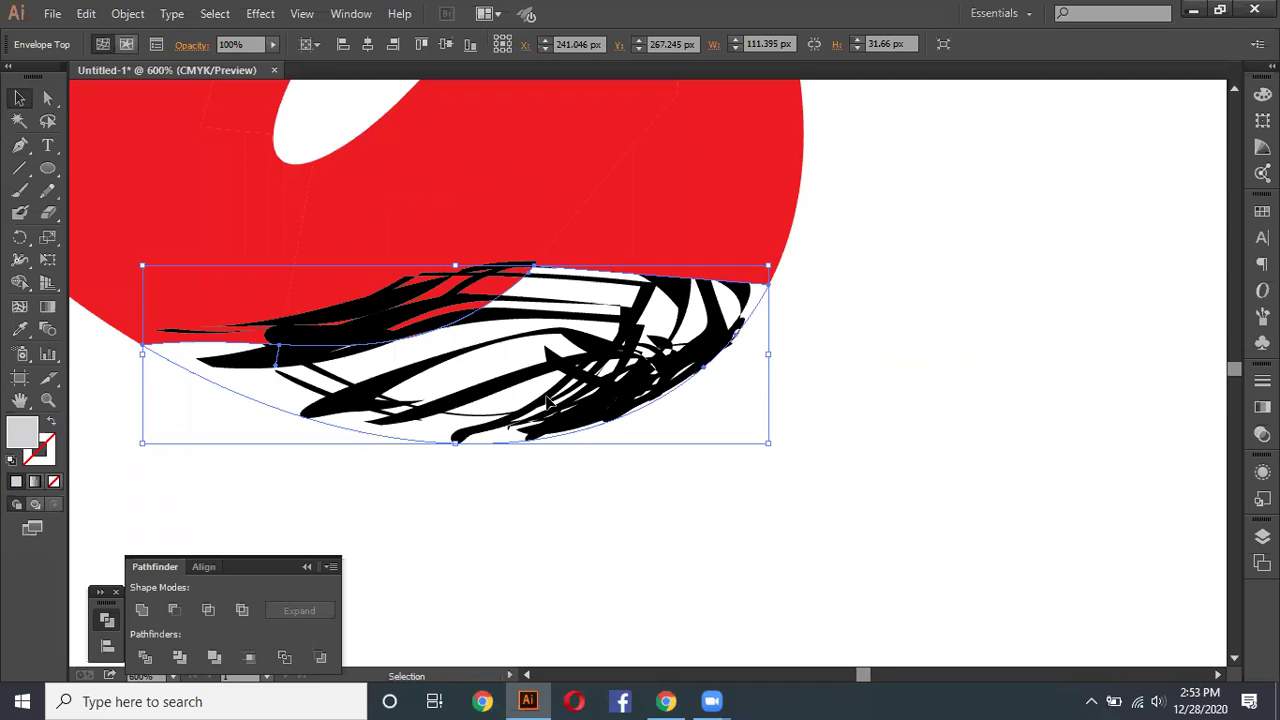
{"action": "scroll", "coordinate": [549, 402], "scroll_direction": "down", "scroll_amount": 2, "text": "alt"}
{"action": "scroll", "coordinate": [549, 402], "scroll_direction": "down", "scroll_amount": 3, "text": "alt"}
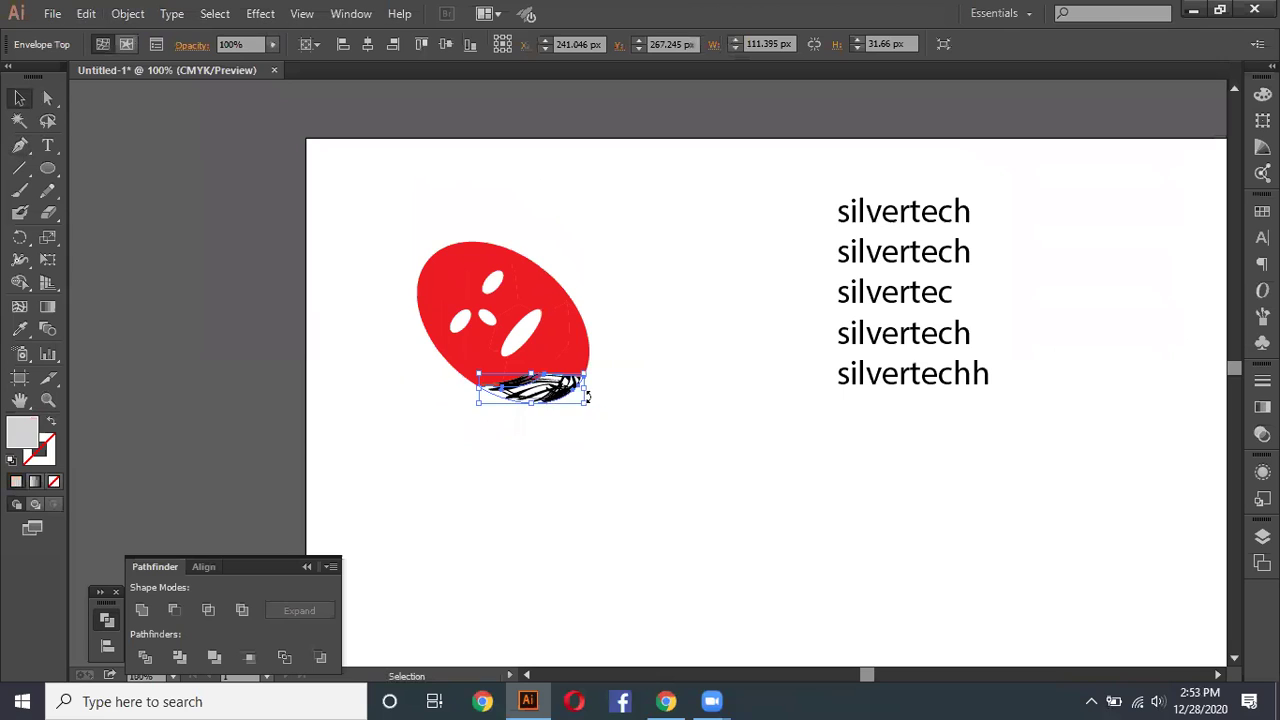
{"action": "key", "text": "ctrl+z"}
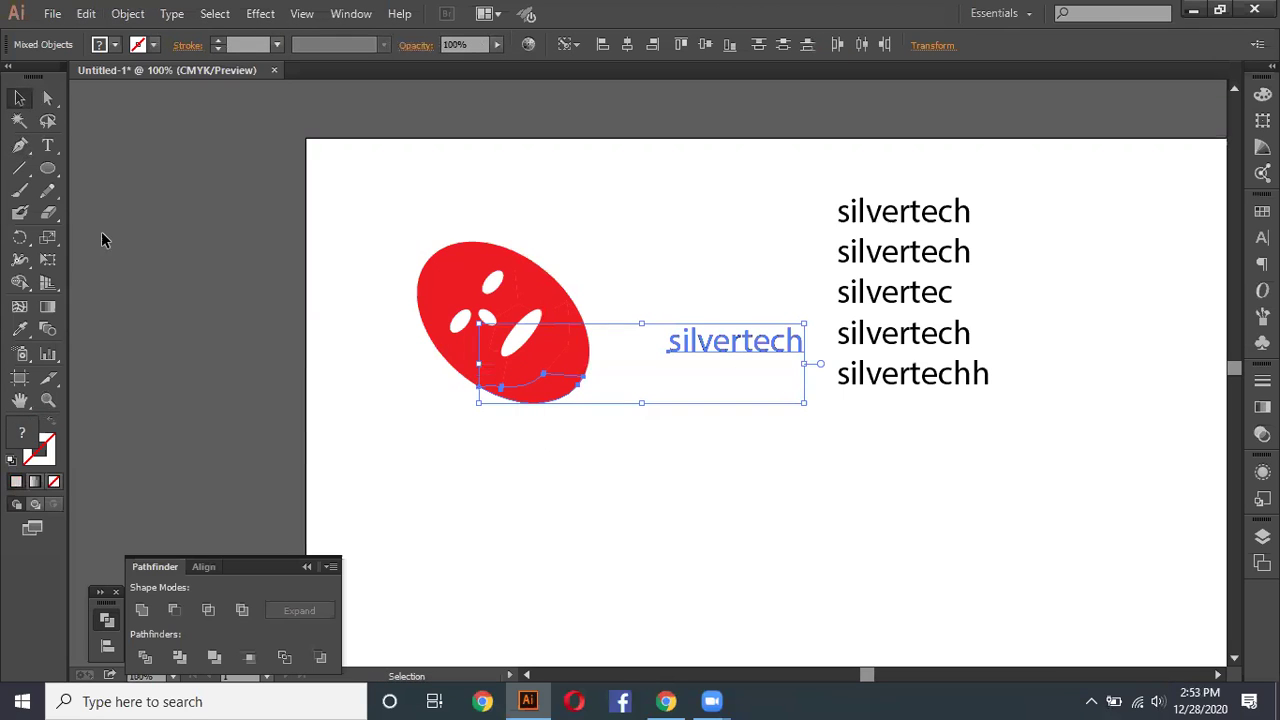
Step: Delete 'tech' from the one-line text, leaving just 'silver'
{"action": "left_click", "coordinate": [47, 145]}
{"action": "left_click_drag", "start_coordinate": [741, 340], "coordinate": [805, 344]}
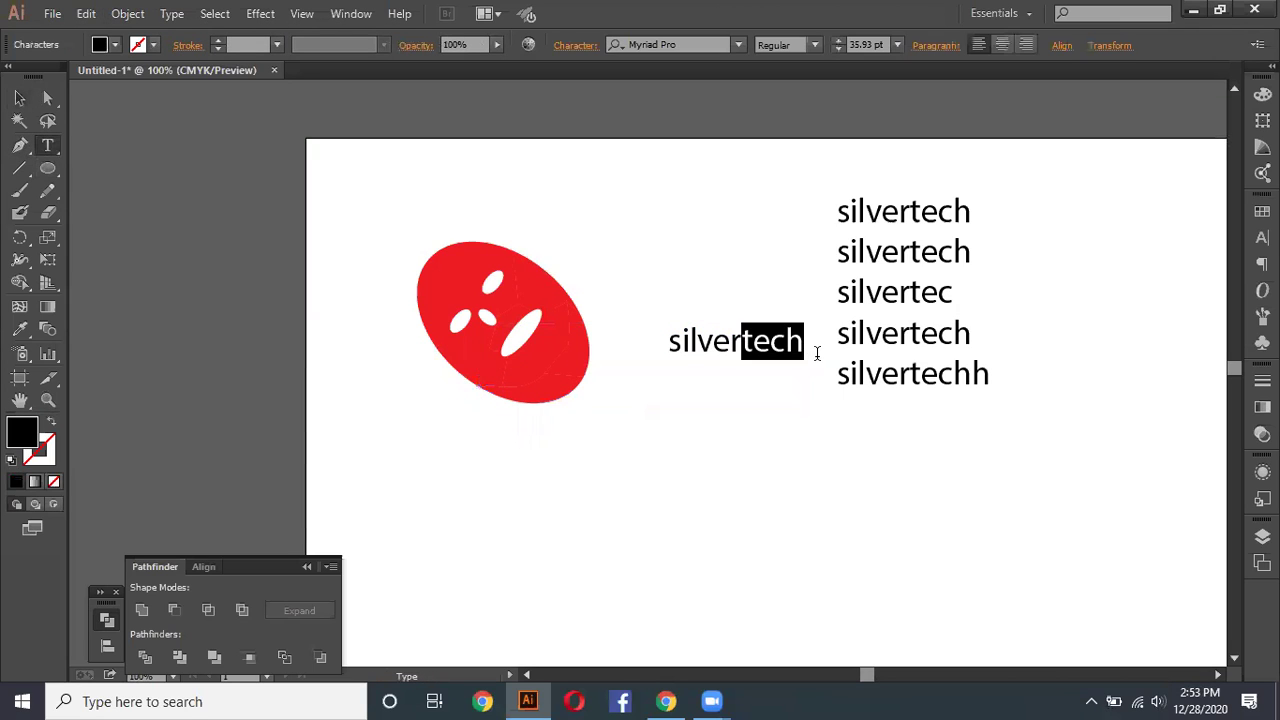
{"action": "key", "text": "BackSpace"}
{"action": "left_click", "coordinate": [722, 342], "text": "ctrl"}
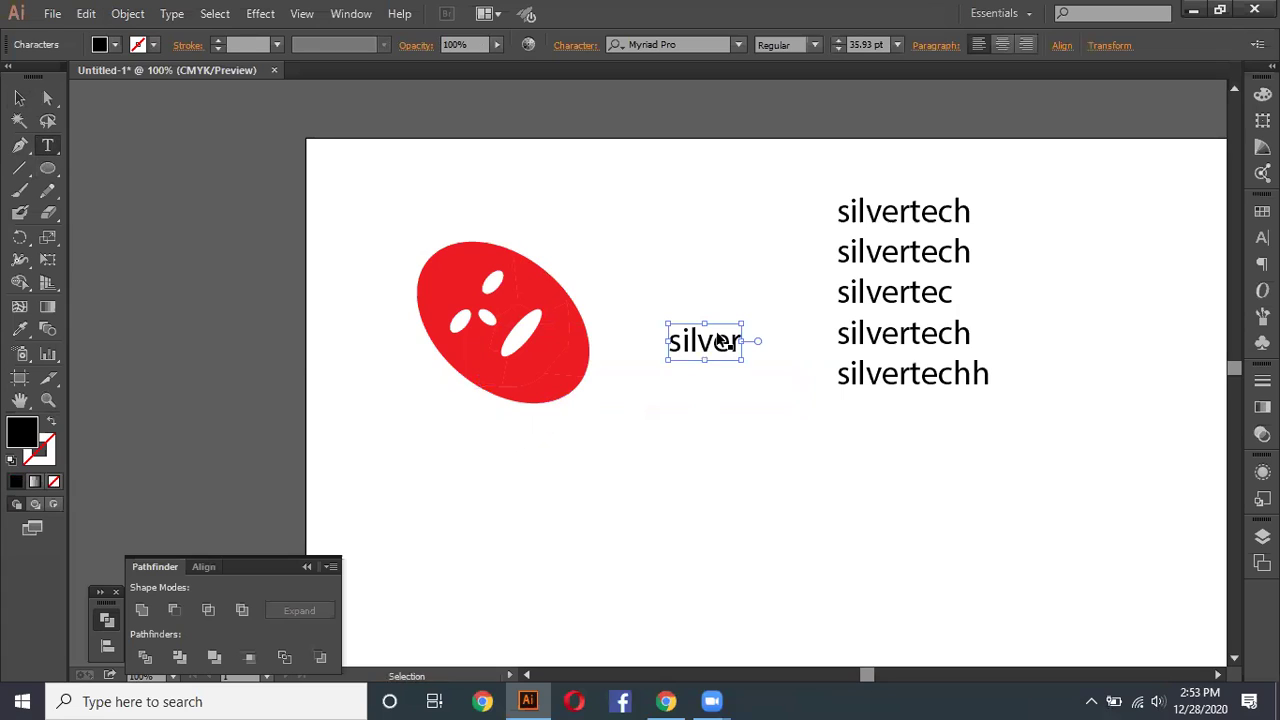
Step: Envelope-distort the 'silver' text into the face's bottom curve with Make with Top Object
{"action": "left_click", "coordinate": [546, 392], "text": "ctrl+shift"}
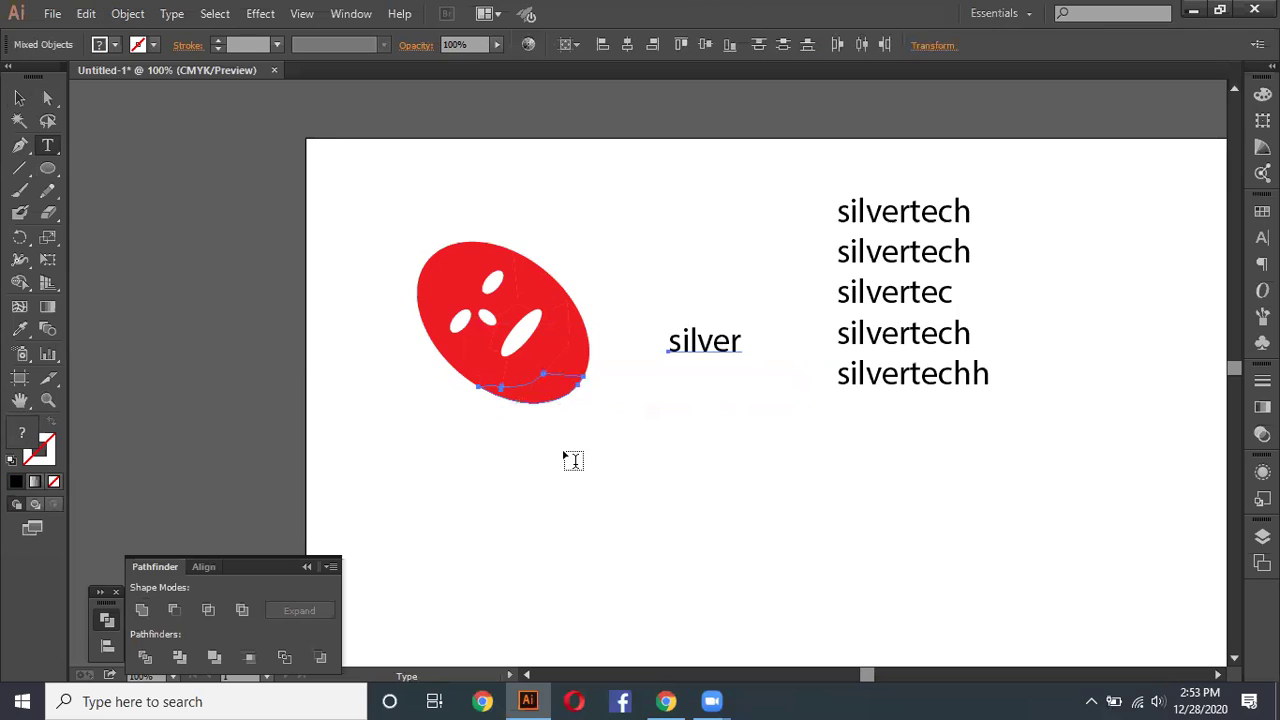
{"action": "key", "text": "ctrl"}
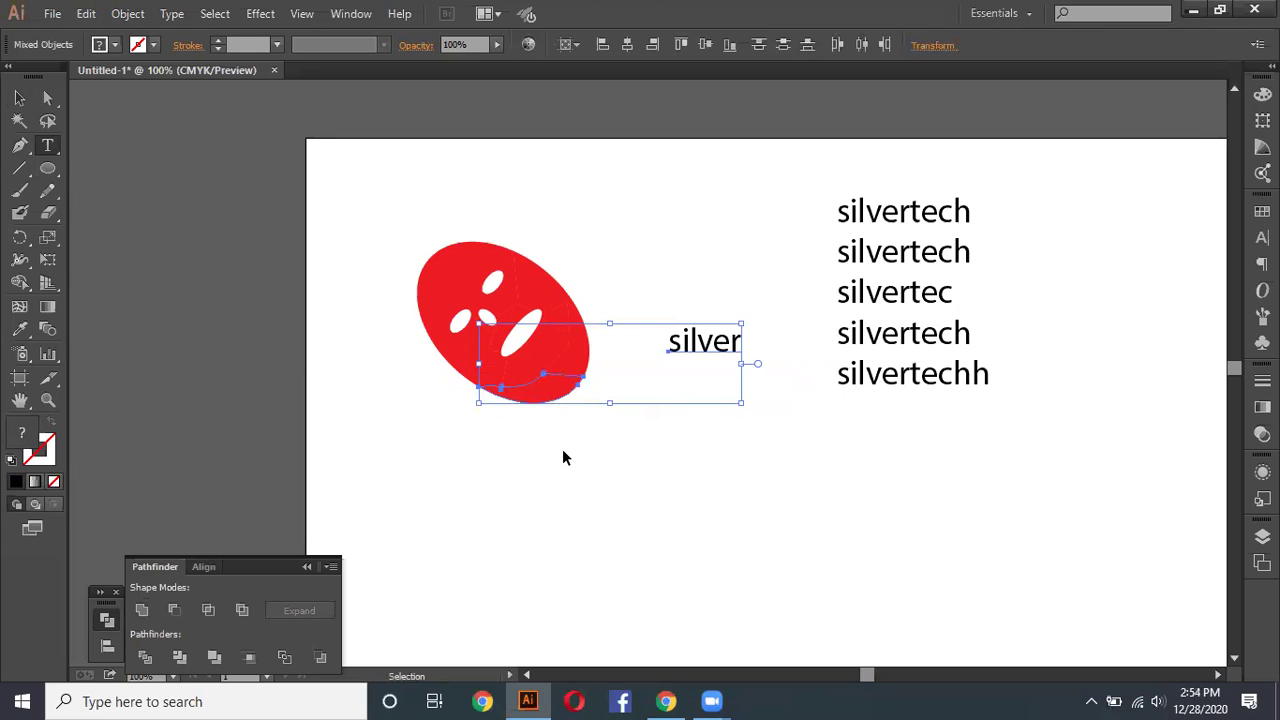
{"action": "key", "text": "ctrl+alt+c"}
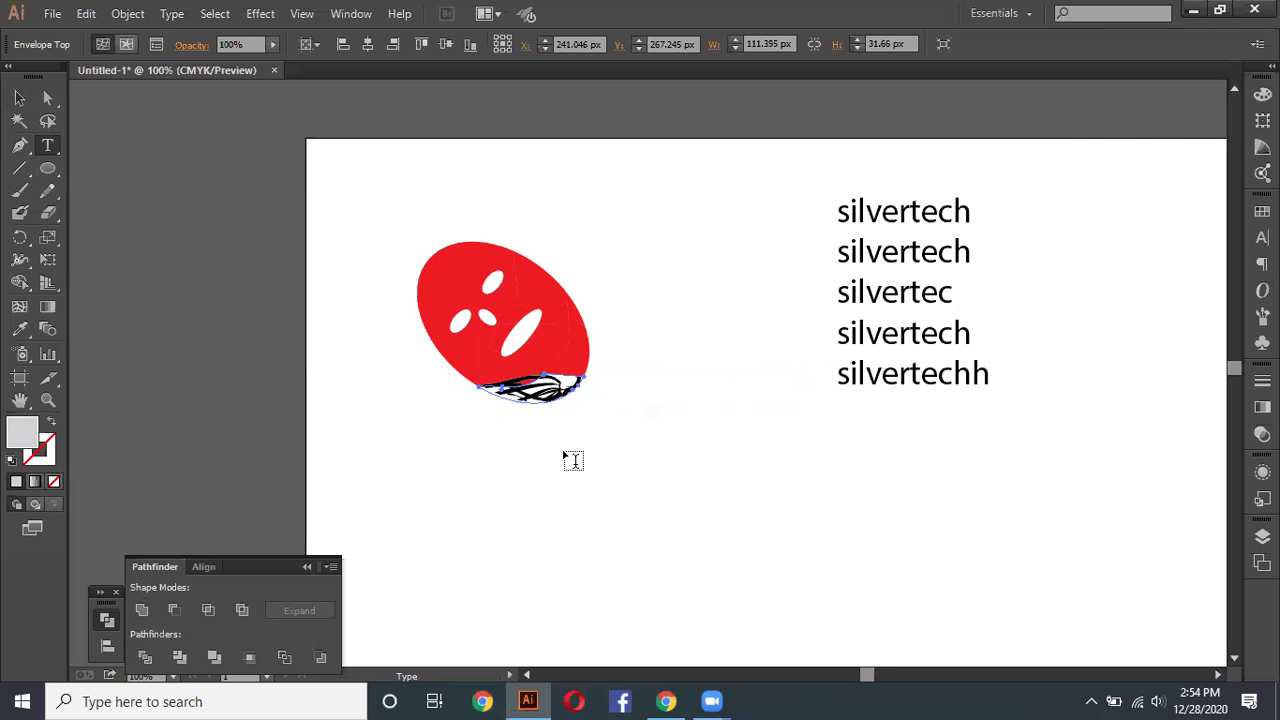
{"action": "scroll", "coordinate": [573, 460], "scroll_direction": "up", "scroll_amount": 3}
{"action": "scroll", "coordinate": [579, 368], "scroll_direction": "up", "scroll_amount": 2}
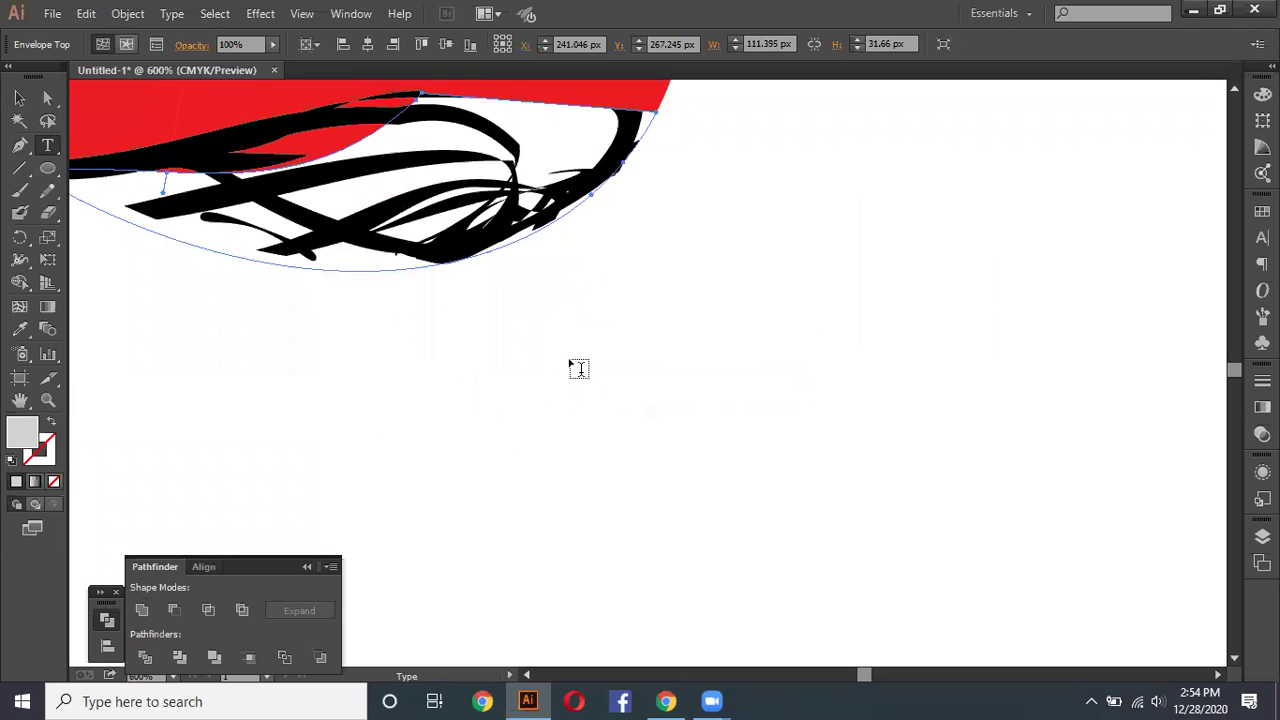
{"action": "scroll", "coordinate": [579, 368], "scroll_direction": "down", "scroll_amount": 4}
{"action": "scroll", "coordinate": [577, 366], "scroll_direction": "down", "scroll_amount": 1}
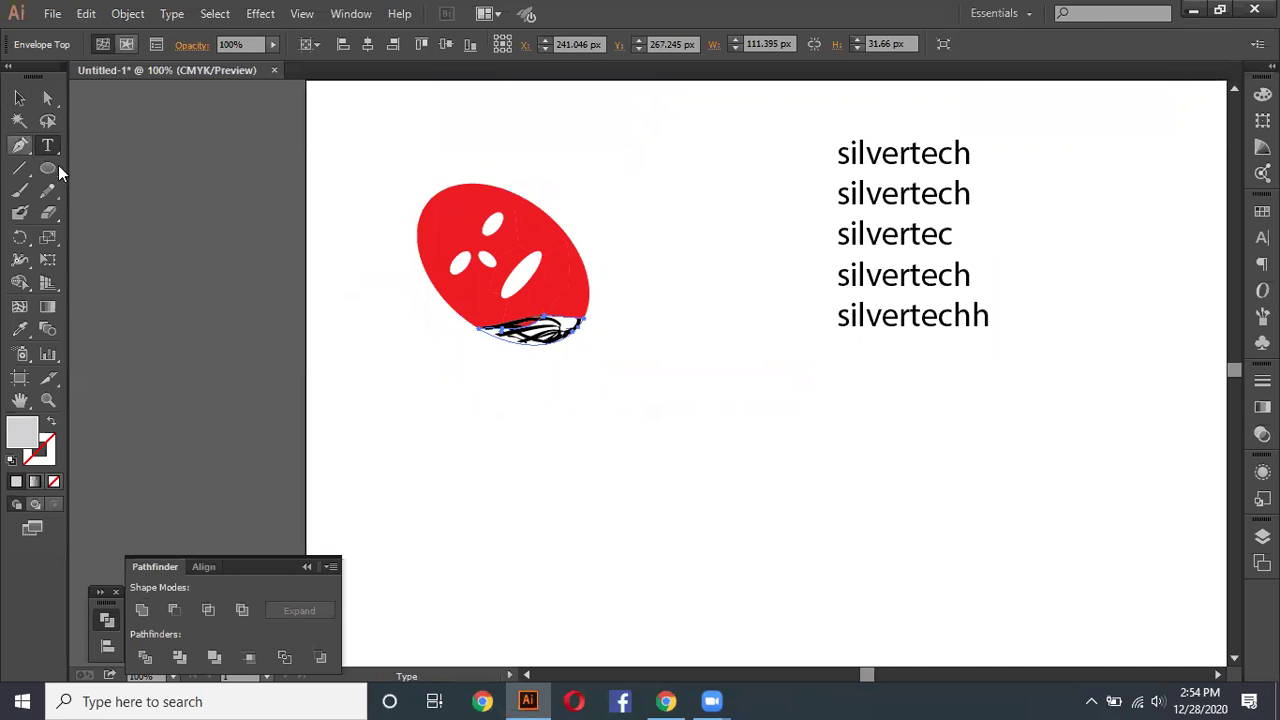
Step: Pen a closed grey shape with a wavy top and flat bottom below the face, then nudge it up
{"action": "left_click", "coordinate": [19, 145]}
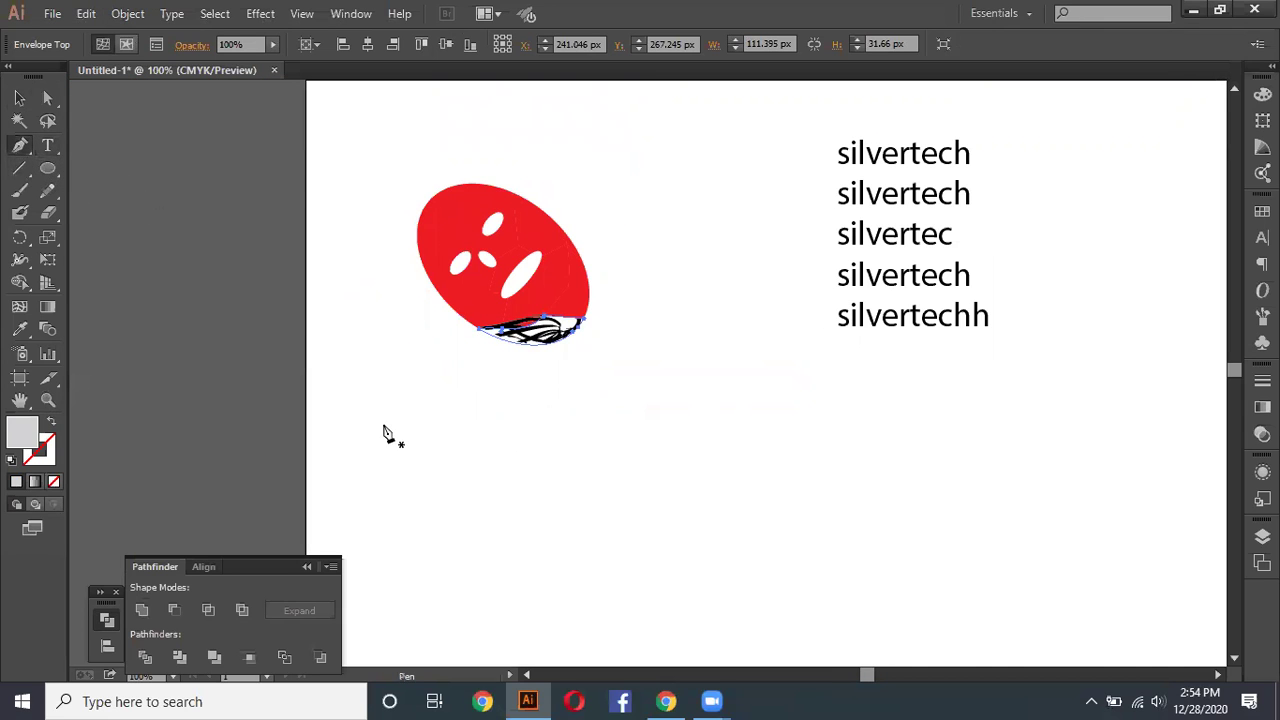
{"action": "left_click_drag", "start_coordinate": [381, 430], "coordinate": [387, 381]}
{"action": "mouse_move", "coordinate": [500, 440]}
{"action": "left_mouse_down"}
{"action": "mouse_move", "coordinate": [522, 432]}
{"action": "mouse_move", "coordinate": [526, 496]}
{"action": "left_mouse_up"}
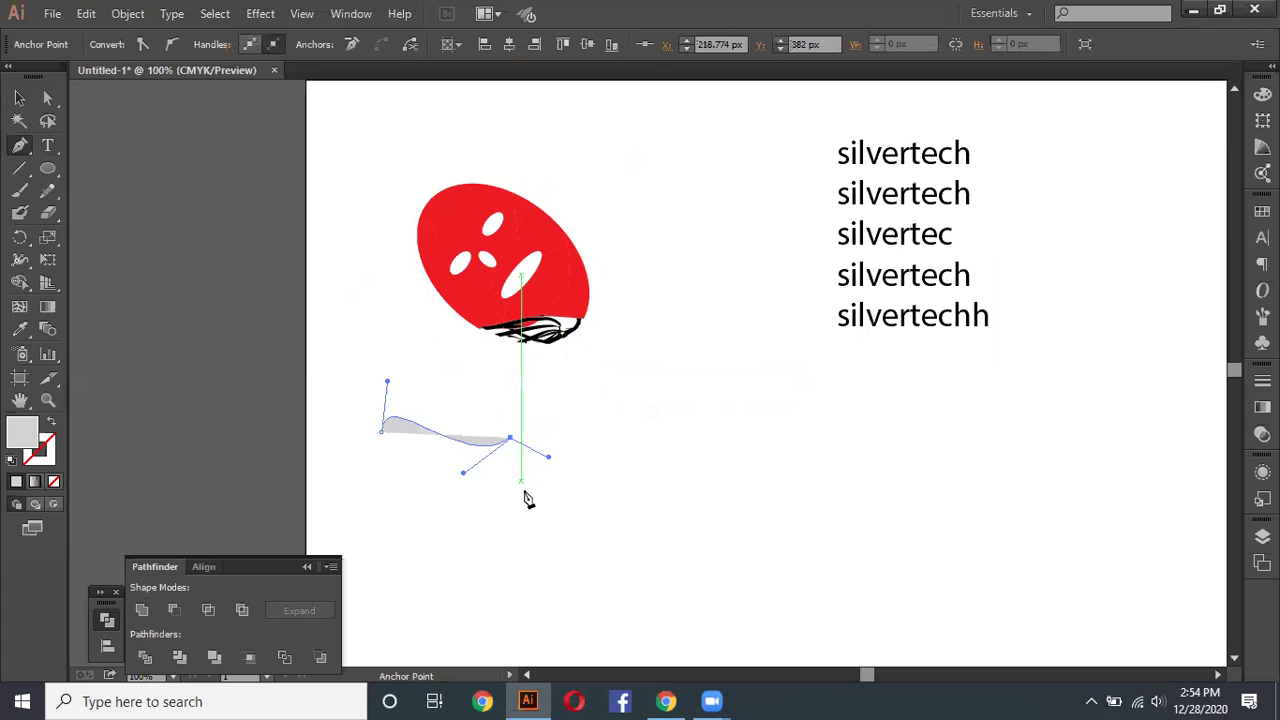
{"action": "left_click", "coordinate": [381, 490]}
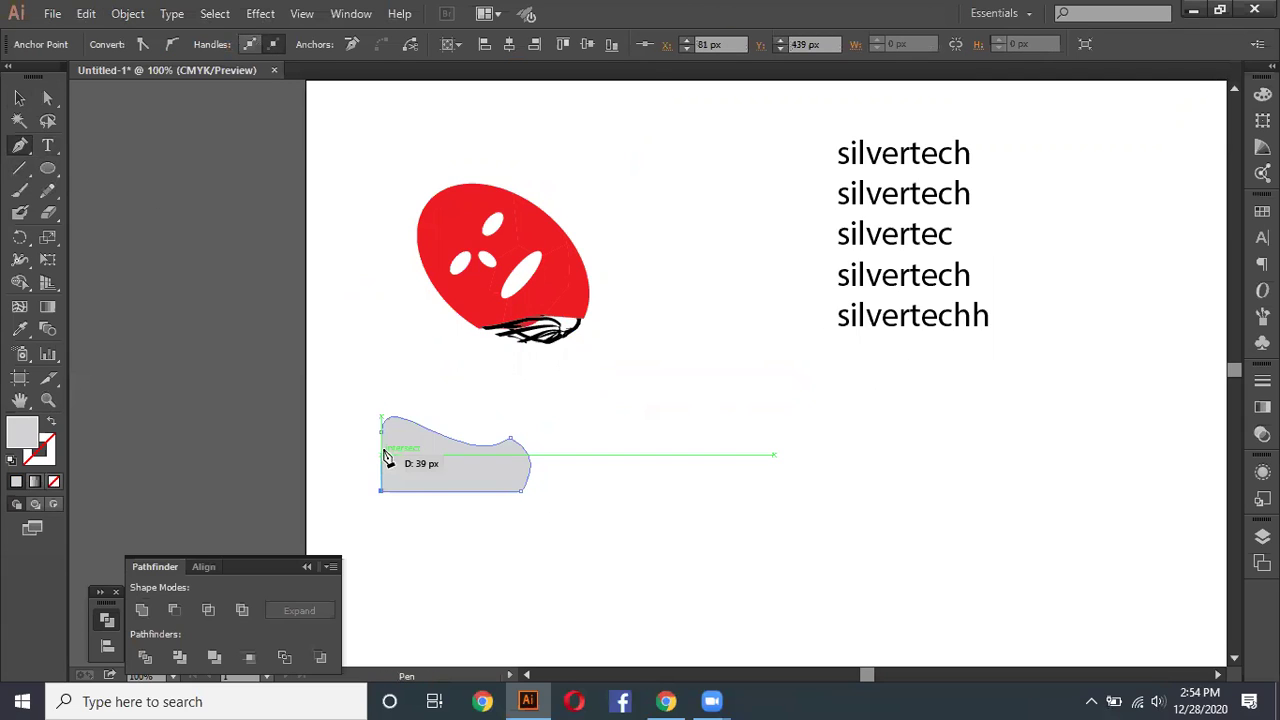
{"action": "left_click_drag", "start_coordinate": [384, 432], "coordinate": [387, 381]}
{"action": "left_click", "coordinate": [20, 99]}
{"action": "left_click_drag", "start_coordinate": [409, 463], "coordinate": [414, 427]}
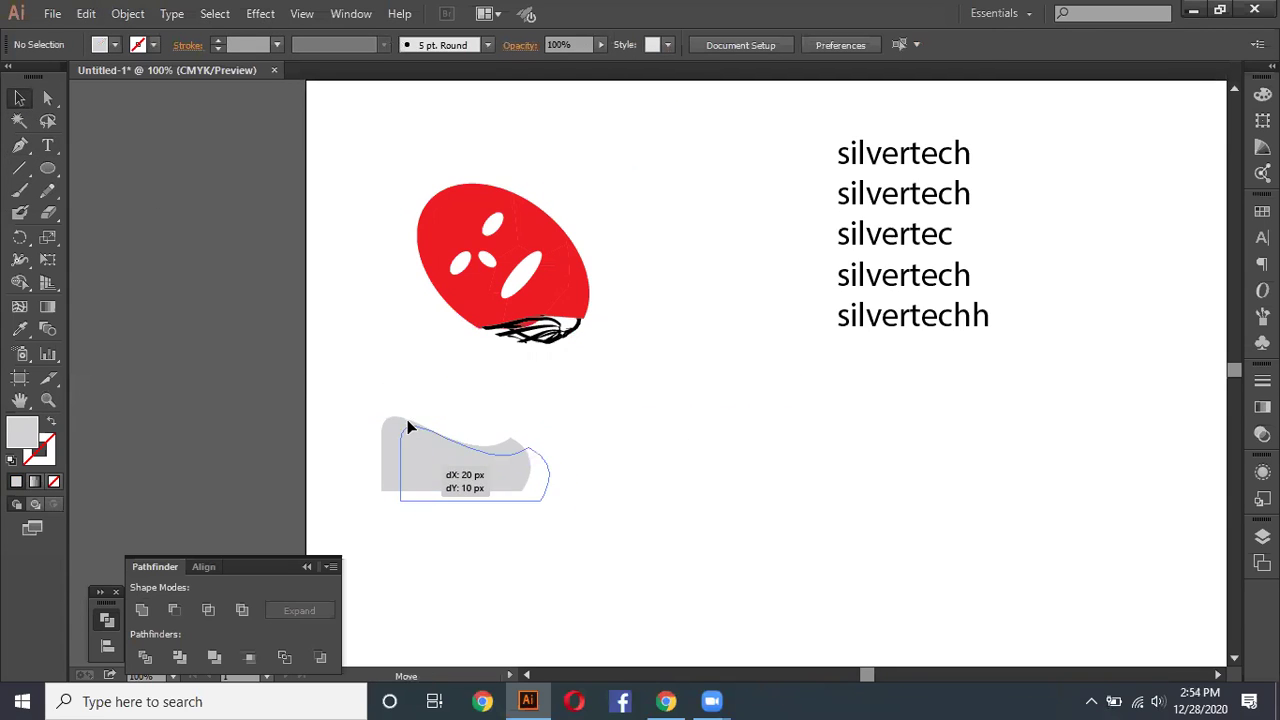
{"action": "left_click", "coordinate": [47, 146]}
Step: Type 'silver' beside the grey shape and send it to the back
{"action": "left_click", "coordinate": [666, 392]}
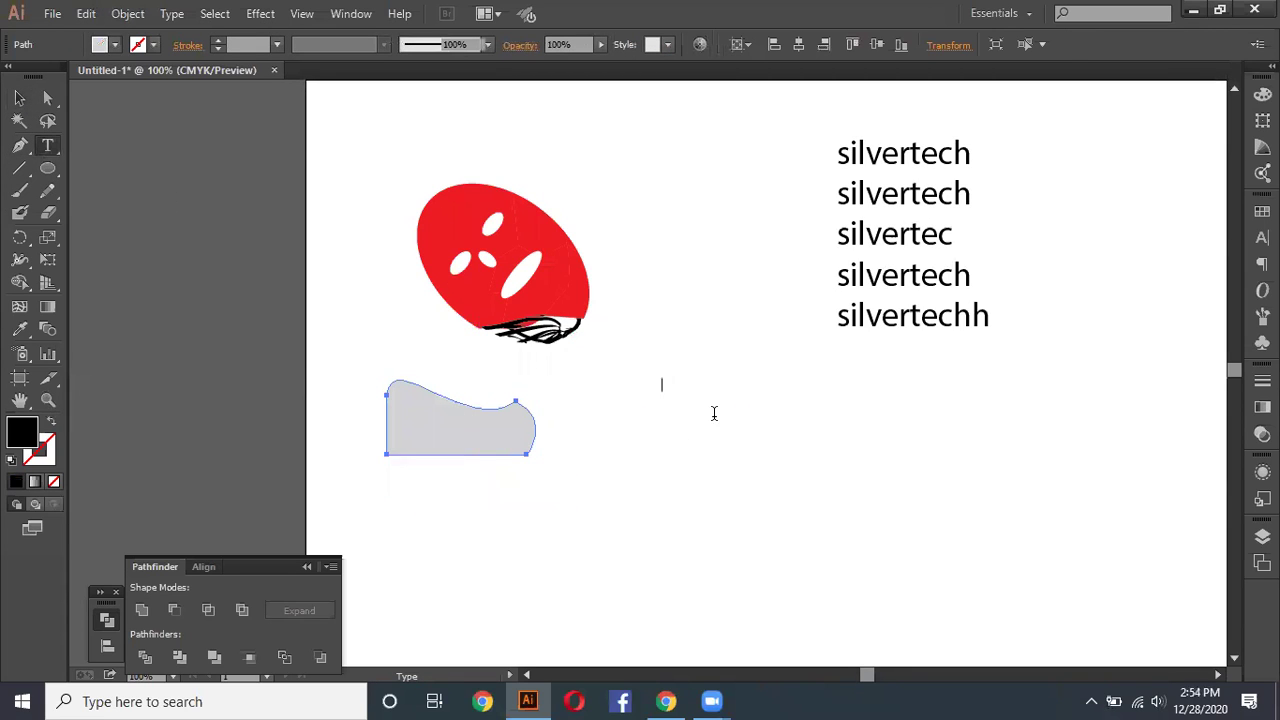
{"action": "type", "text": "silver"}
{"action": "left_click", "coordinate": [12, 99]}
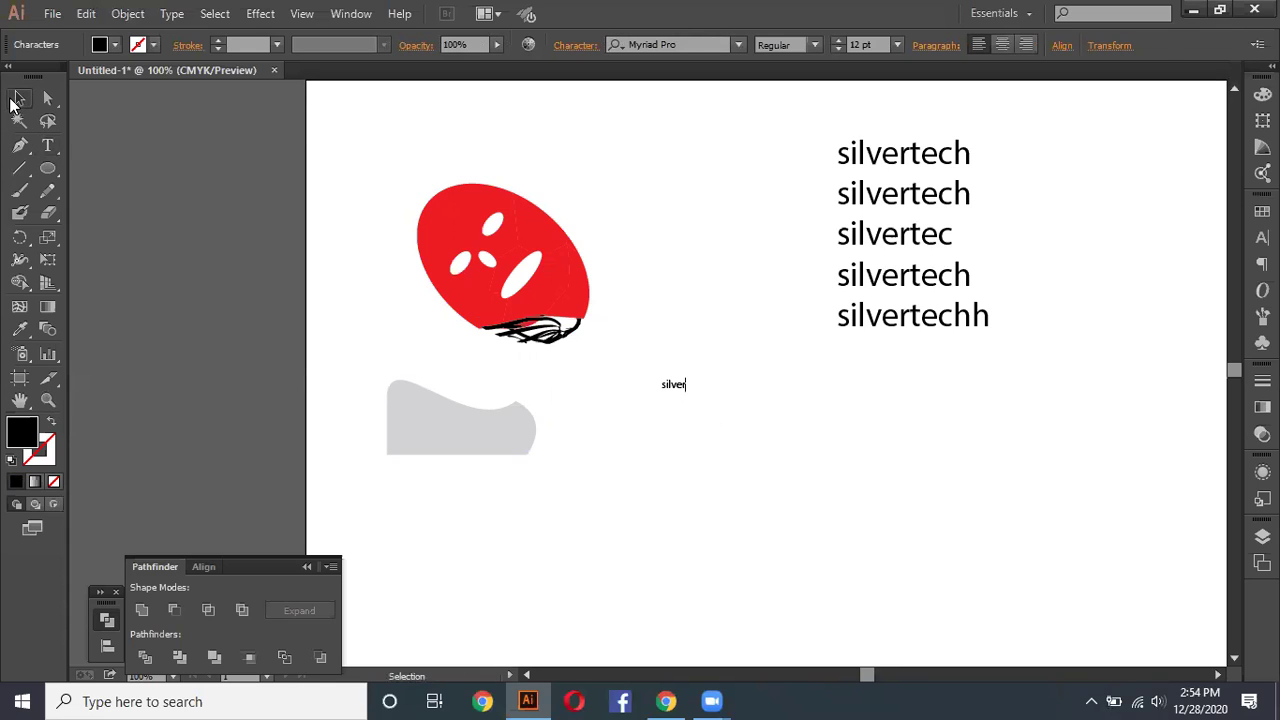
{"action": "left_click_drag", "start_coordinate": [672, 382], "coordinate": [686, 405]}
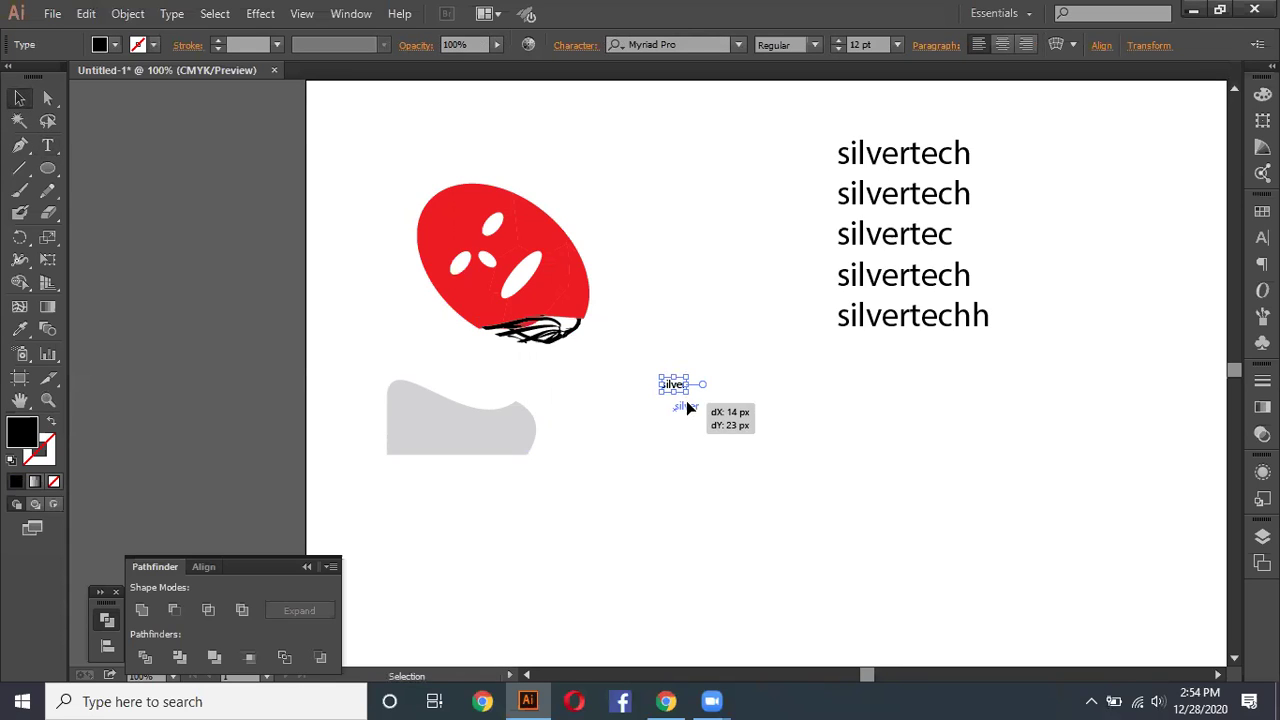
{"action": "right_click", "coordinate": [687, 404]}
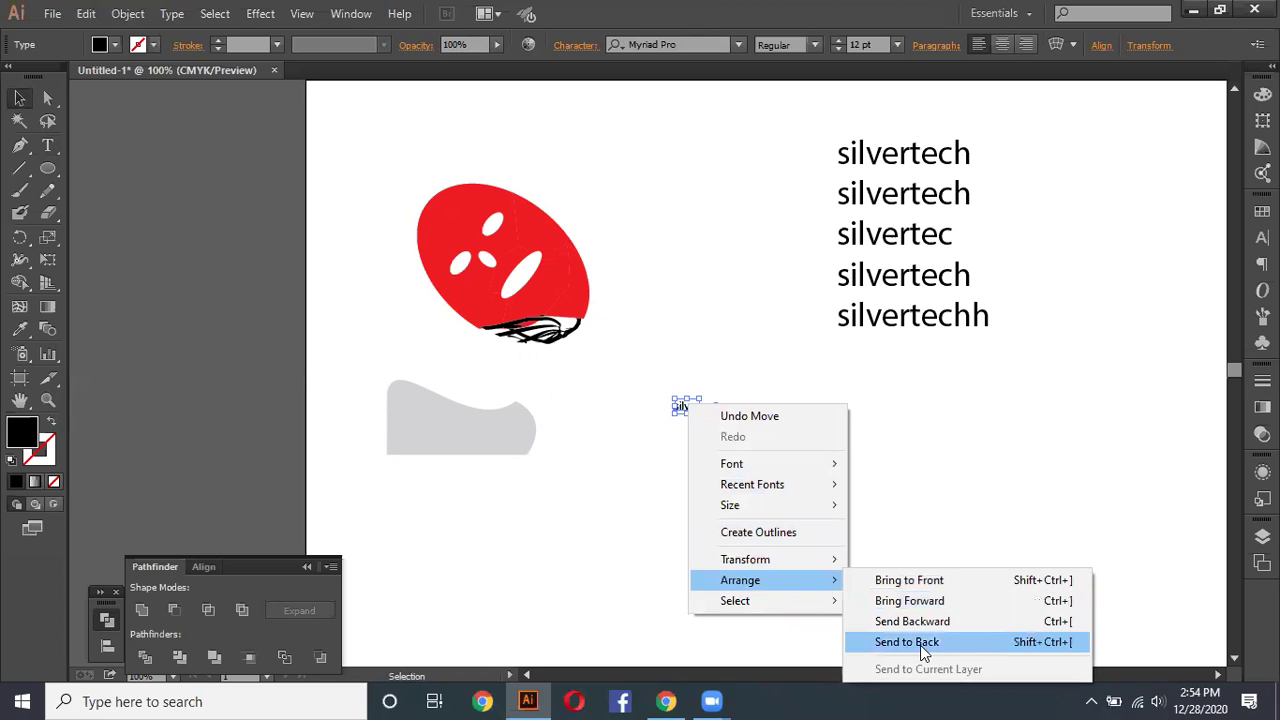
{"action": "left_click", "coordinate": [920, 648]}
Step: Envelope-warp the 'silver' text into the grey wavy shape with Alt+Ctrl+C
{"action": "left_click_drag", "start_coordinate": [722, 388], "coordinate": [405, 497]}
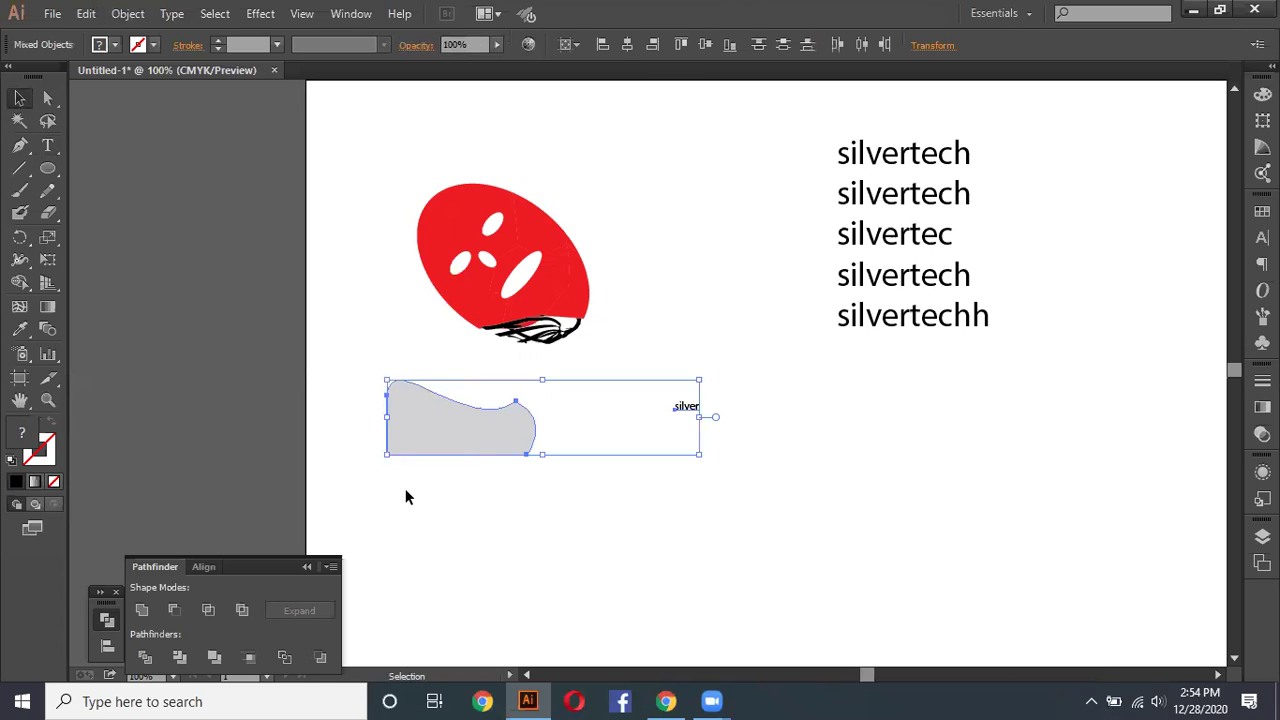
{"action": "key", "text": "ctrl+alt+c"}
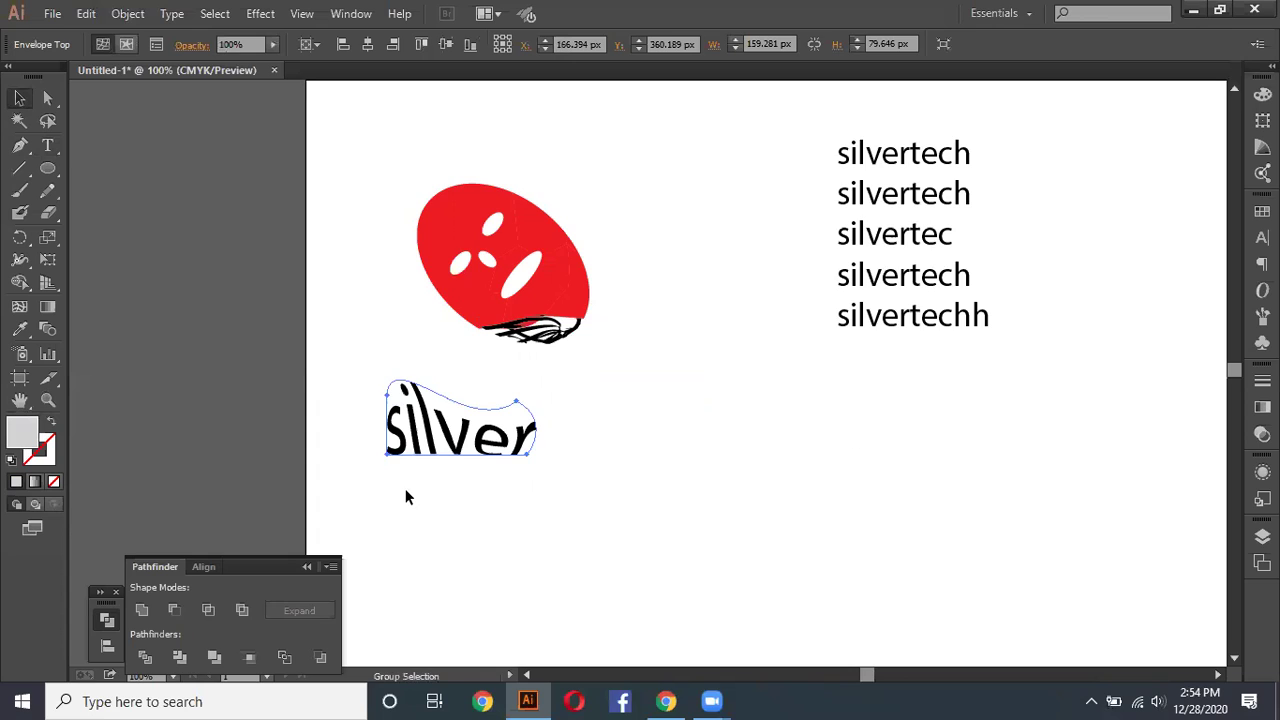
{"action": "left_click", "coordinate": [502, 469]}
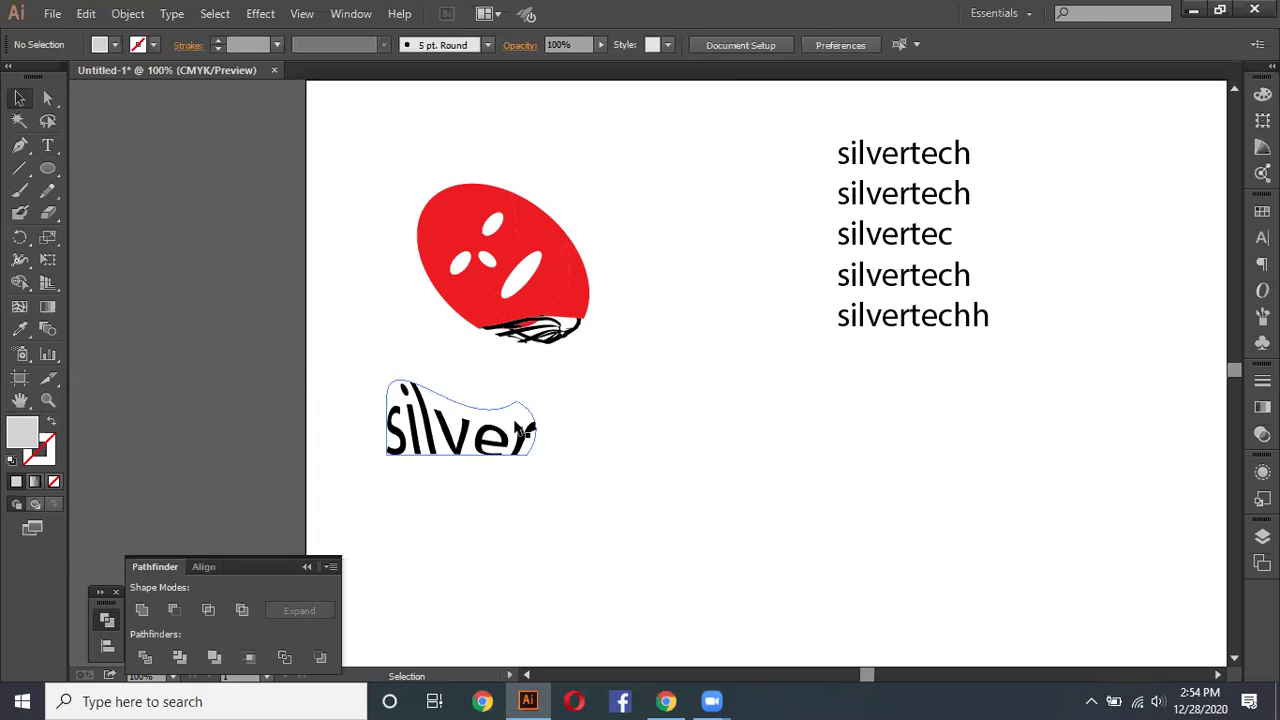
Step: Marquee-select the red oval with its warped scribble underneath and delete both
{"action": "scroll", "coordinate": [592, 364], "scroll_direction": "up", "scroll_amount": 3}
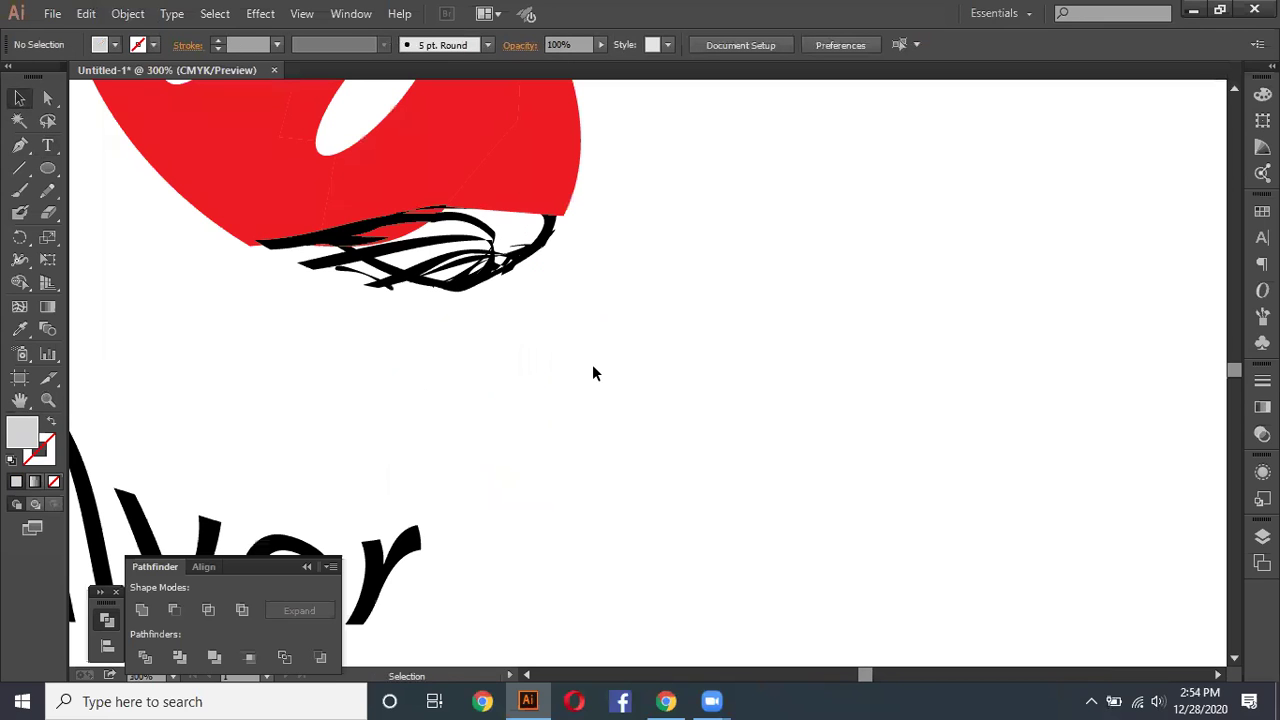
{"action": "left_click", "coordinate": [381, 236]}
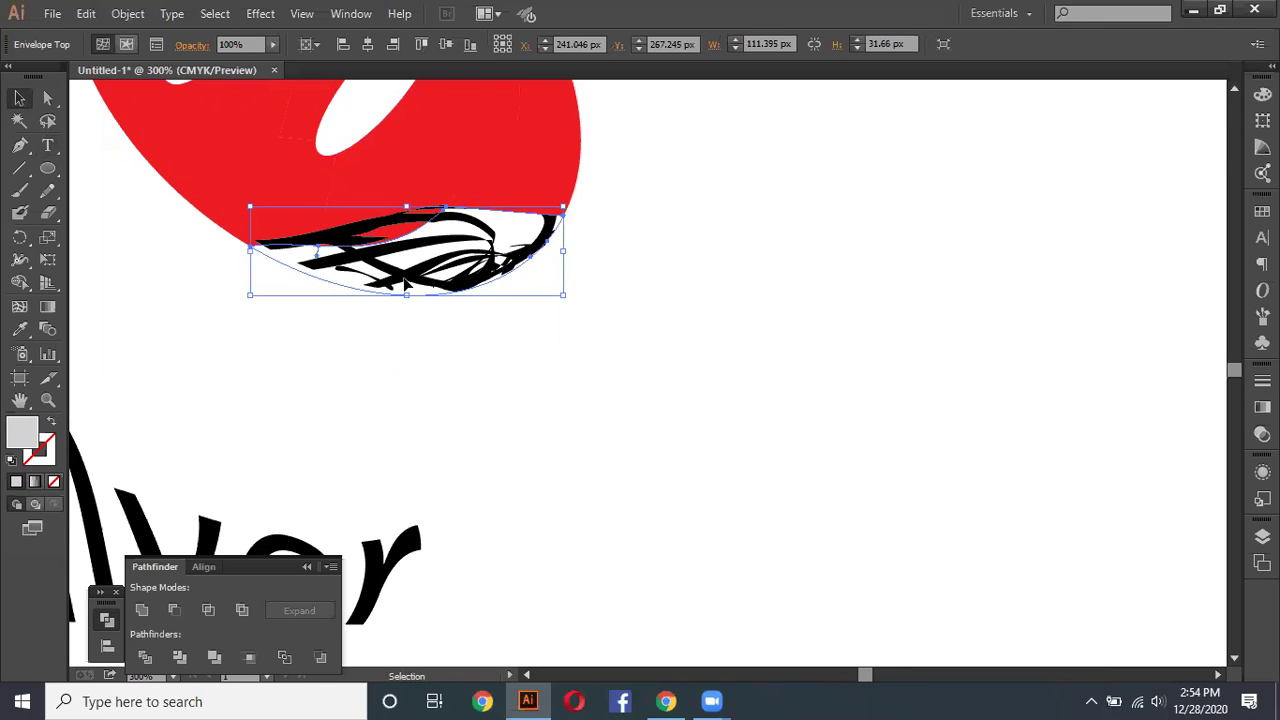
{"action": "left_click", "coordinate": [515, 370]}
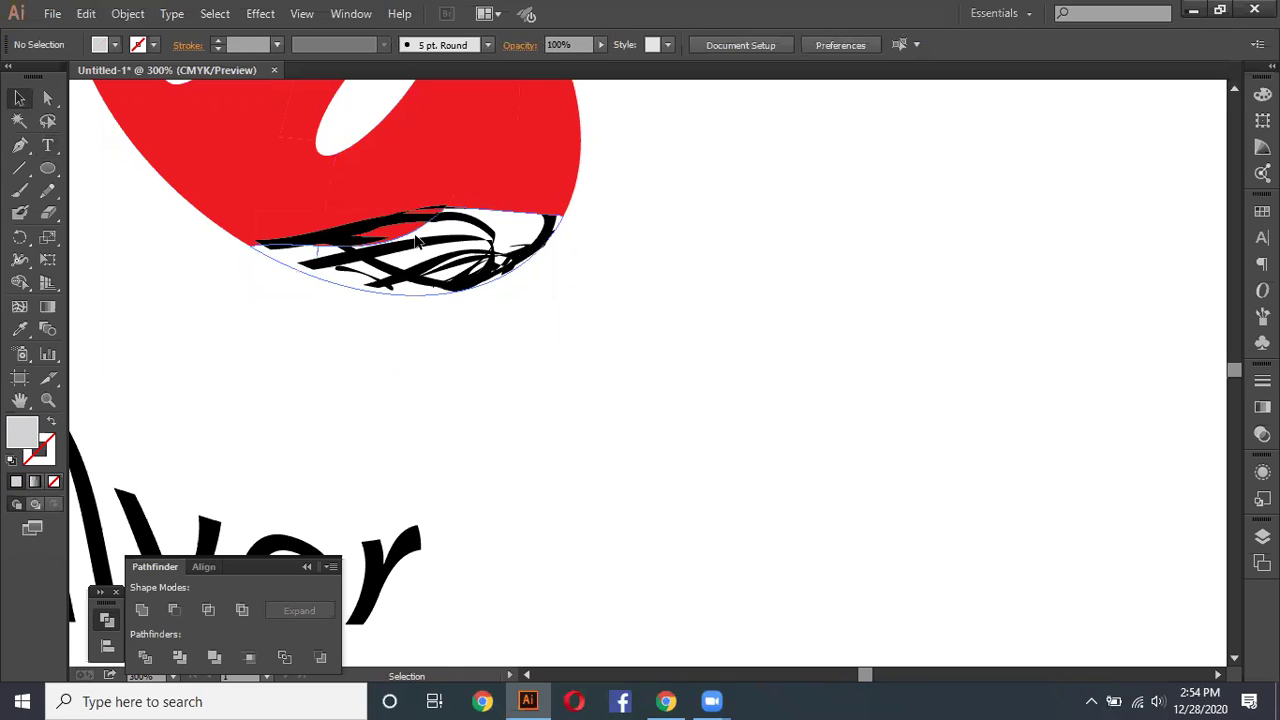
{"action": "scroll", "coordinate": [484, 326], "scroll_direction": "down", "scroll_amount": 1}
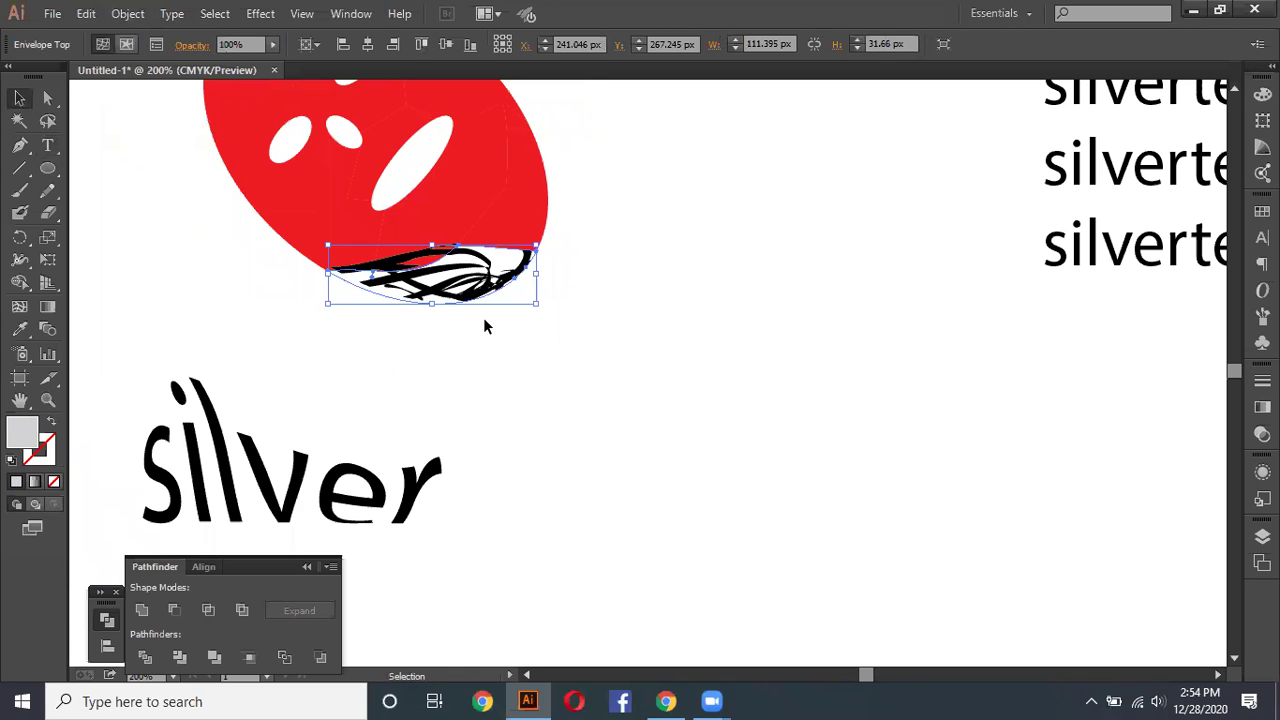
{"action": "scroll", "coordinate": [484, 326], "scroll_direction": "down", "scroll_amount": 1}
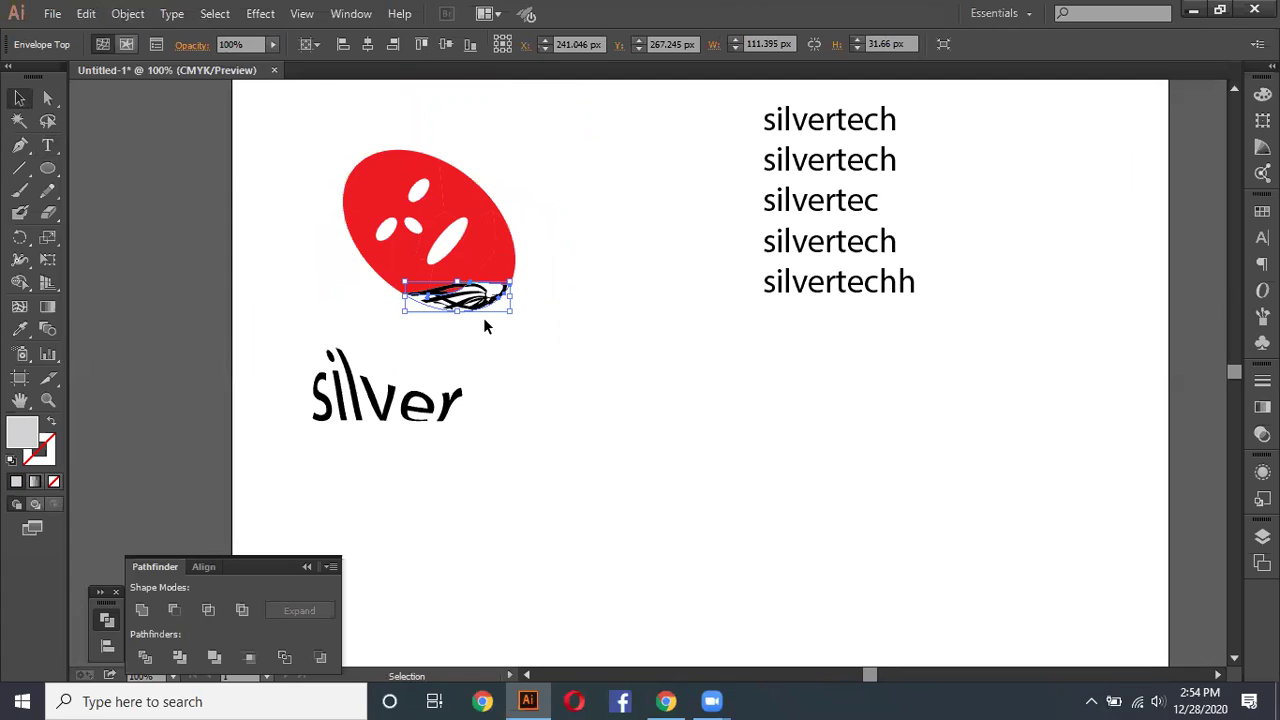
{"action": "left_click_drag", "start_coordinate": [300, 127], "coordinate": [590, 330]}
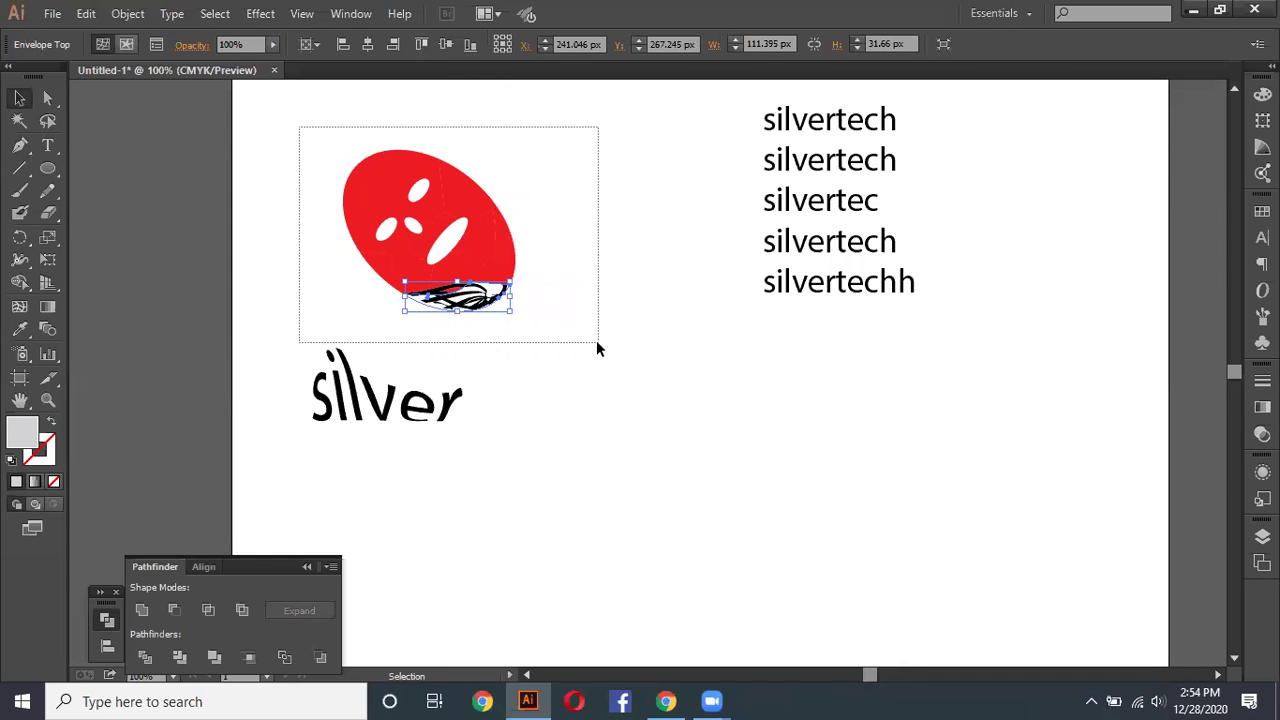
{"action": "key", "text": "Delete"}
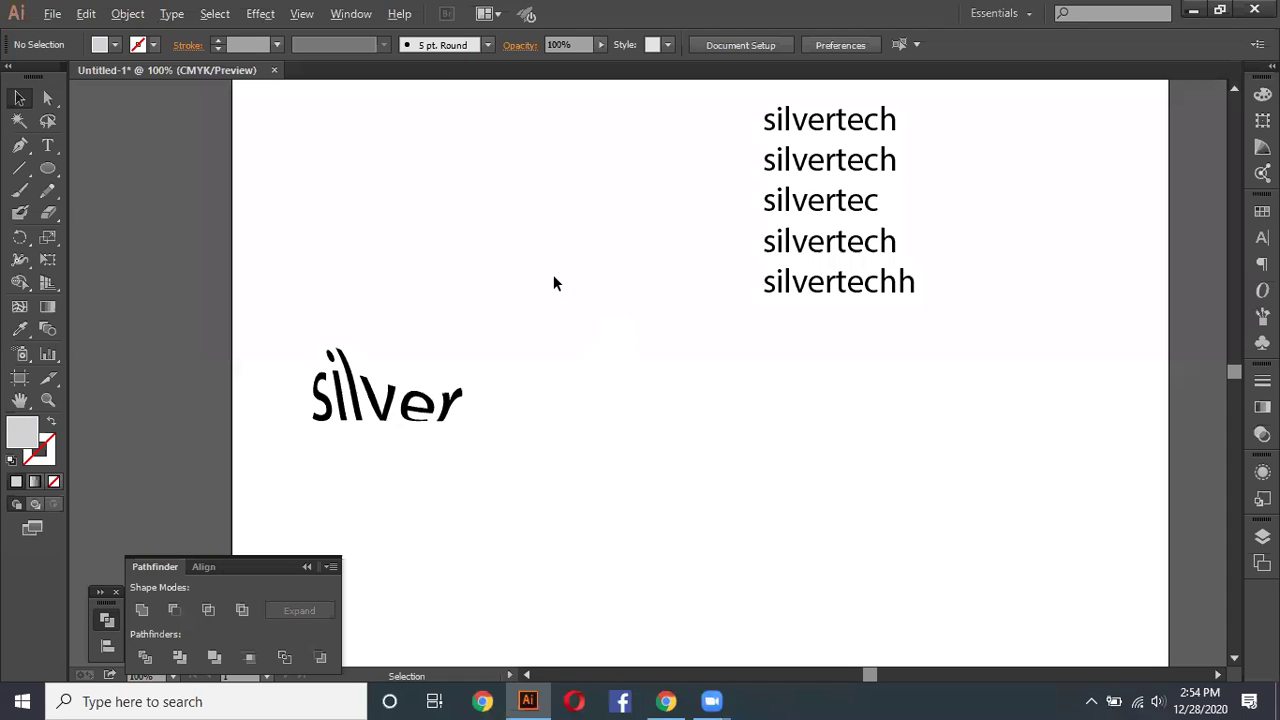
Step: Select the warped silver word and nudge it up and to the right
{"action": "scroll", "coordinate": [553, 274], "scroll_direction": "down", "scroll_amount": 1}
{"action": "left_click_drag", "start_coordinate": [395, 287], "coordinate": [557, 386]}
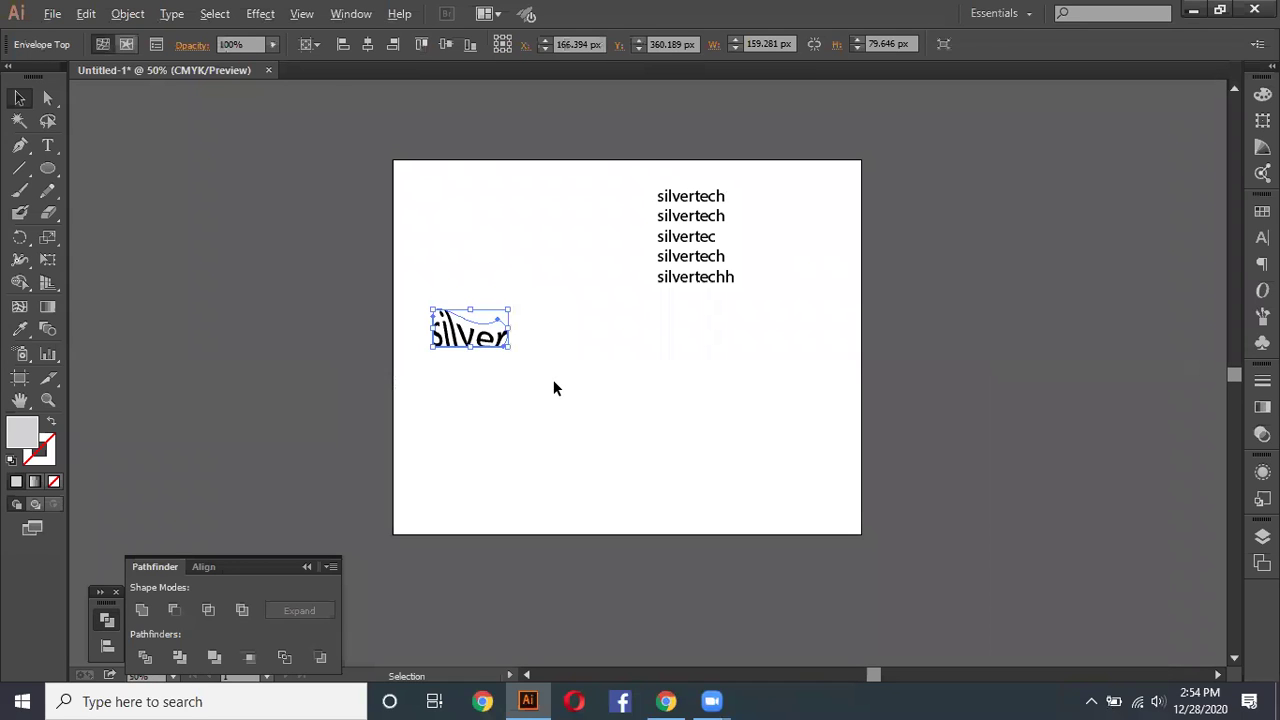
{"action": "scroll", "coordinate": [555, 390], "scroll_direction": "up", "scroll_amount": 1}
{"action": "left_click_drag", "start_coordinate": [414, 257], "coordinate": [445, 189]}
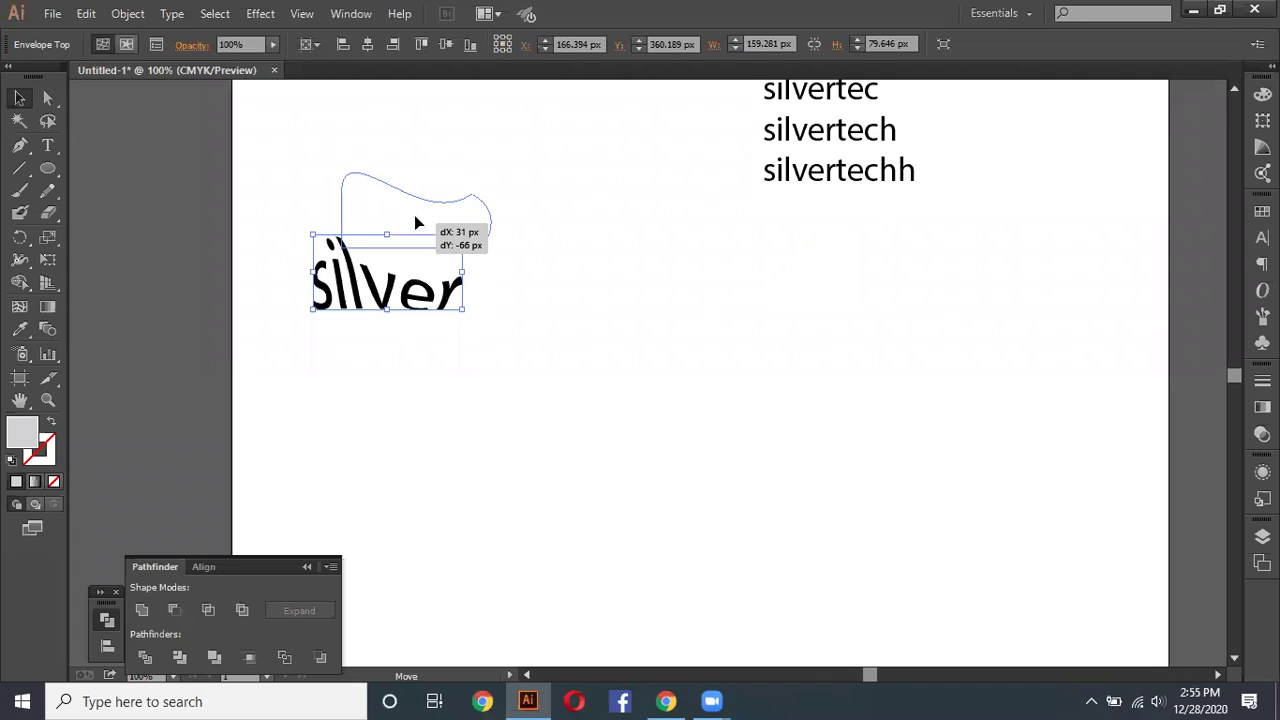
Step: Move the silver word onto the upper-left pasteboard and shift the silvertech lines left
{"action": "scroll", "coordinate": [427, 235], "scroll_direction": "up", "scroll_amount": 1}
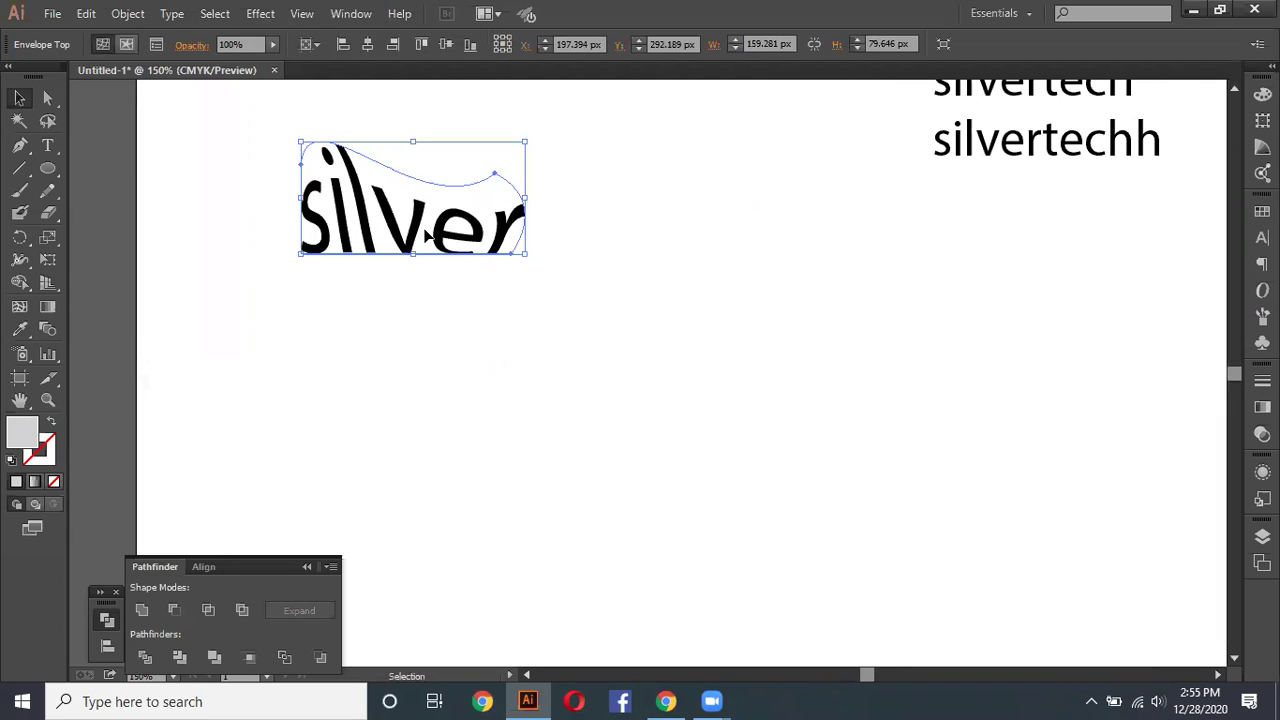
{"action": "scroll", "coordinate": [425, 237], "scroll_direction": "up", "scroll_amount": 1}
{"action": "scroll", "coordinate": [425, 237], "scroll_direction": "up", "scroll_amount": 2}
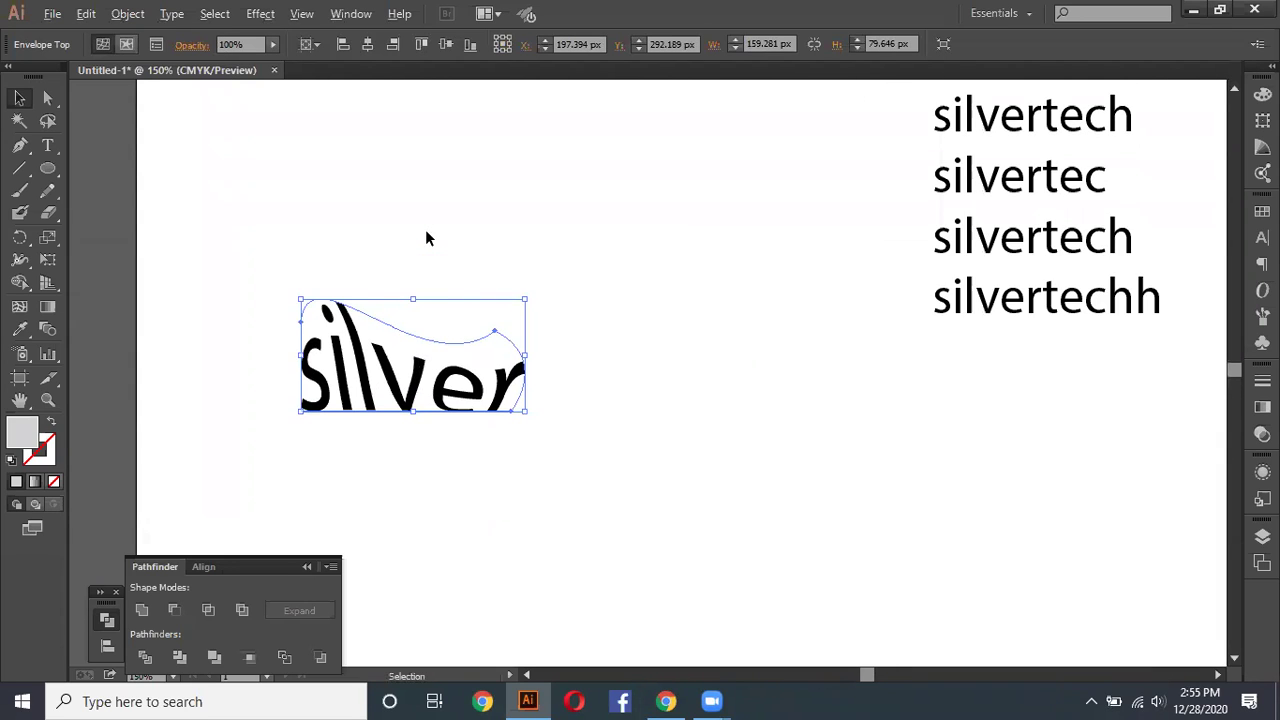
{"action": "scroll", "coordinate": [425, 237], "scroll_direction": "down", "scroll_amount": 2}
{"action": "left_click_drag", "start_coordinate": [364, 229], "coordinate": [432, 305]}
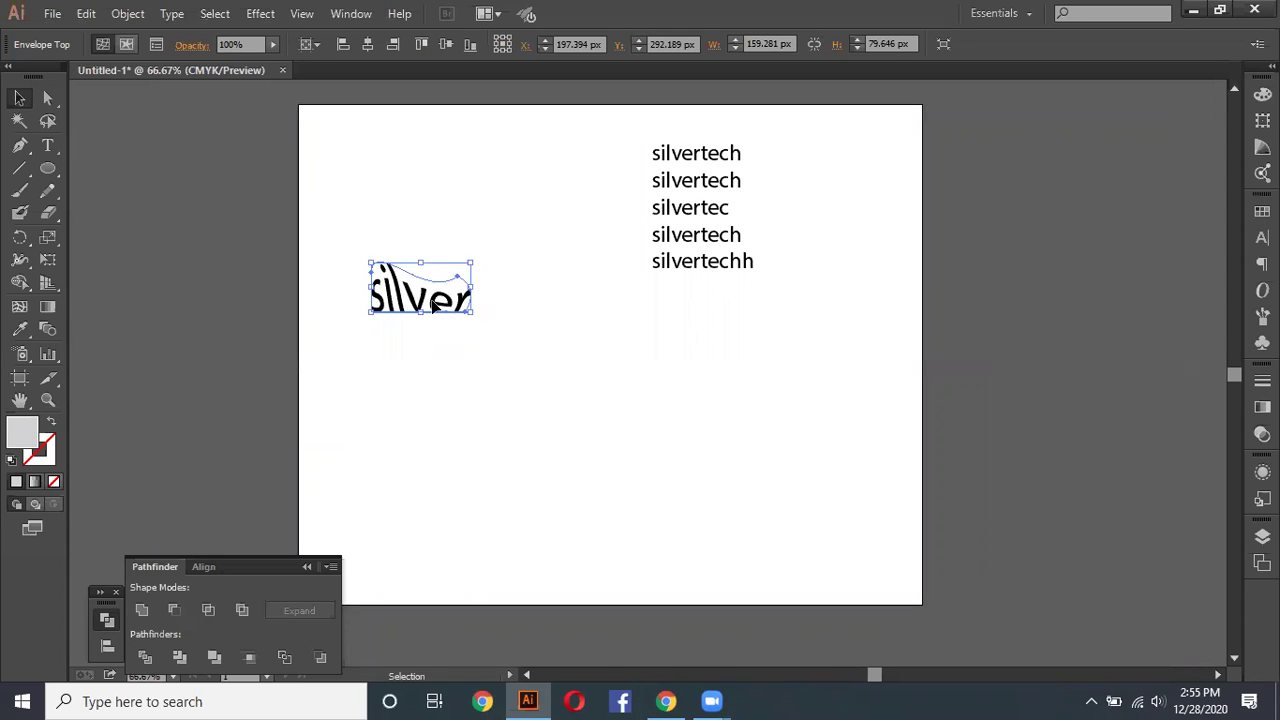
{"action": "left_click_drag", "start_coordinate": [432, 305], "coordinate": [256, 163]}
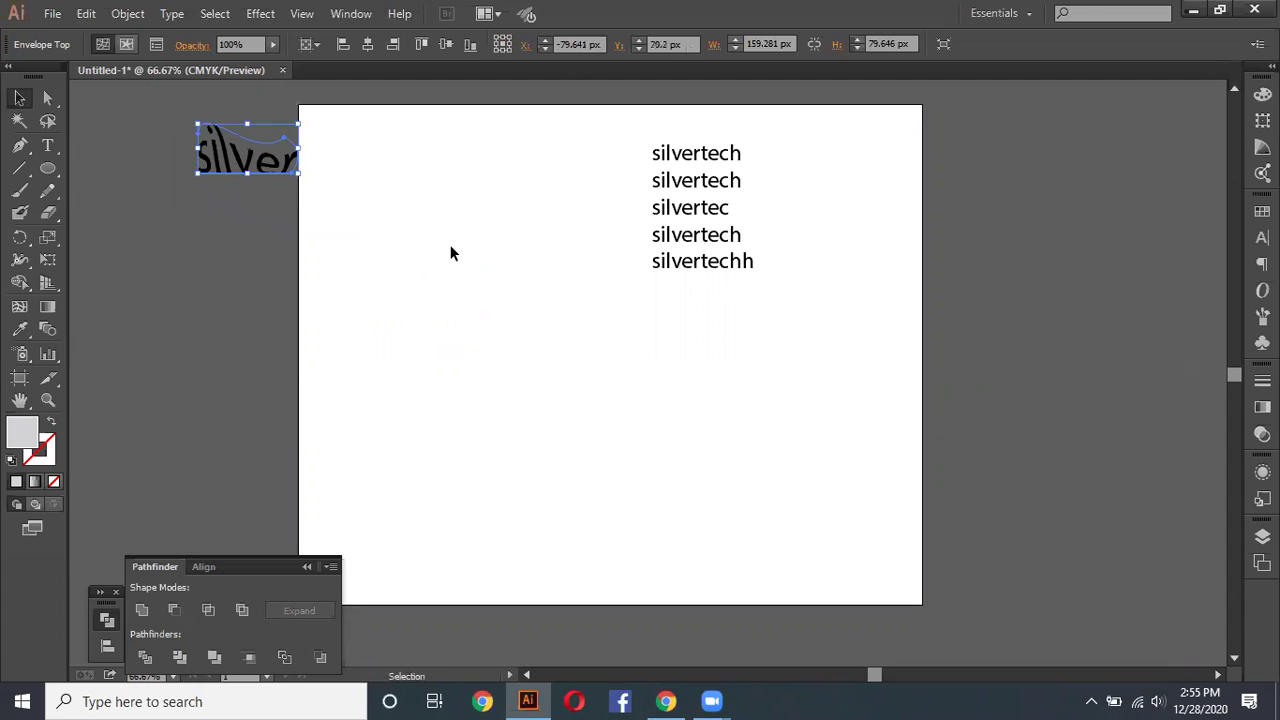
{"action": "left_click", "coordinate": [450, 253]}
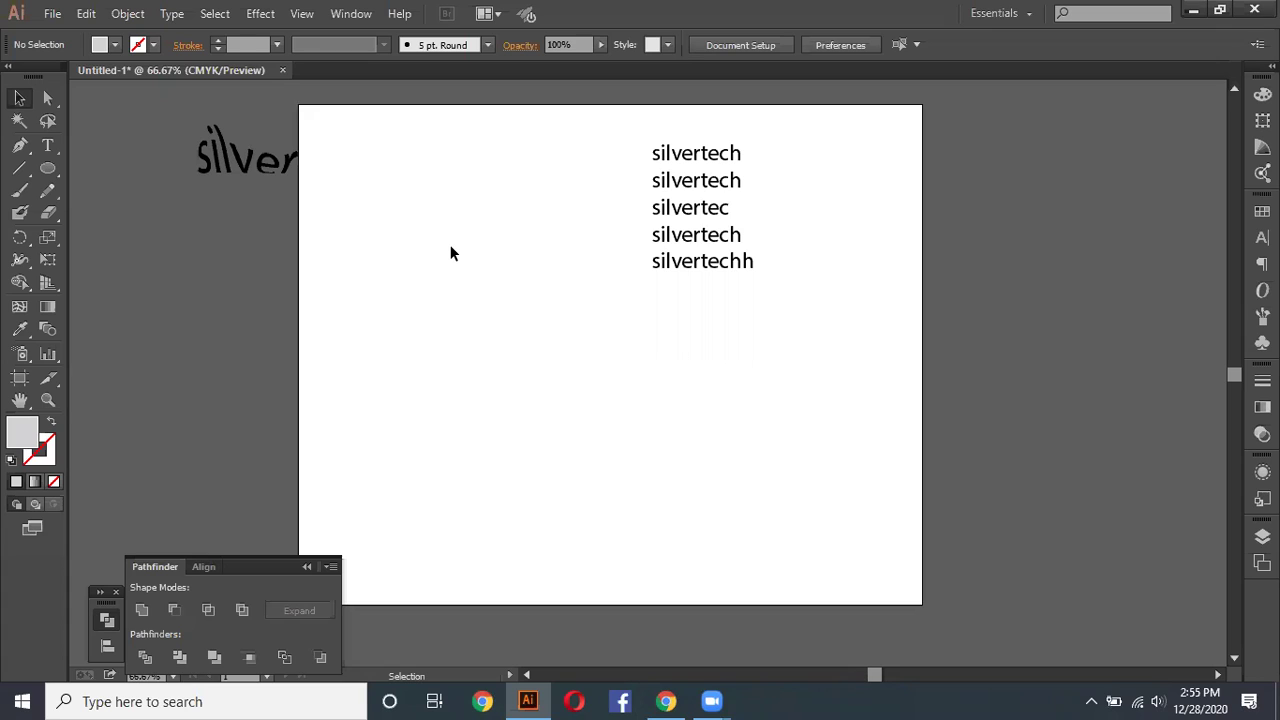
{"action": "left_click_drag", "start_coordinate": [178, 89], "coordinate": [305, 197]}
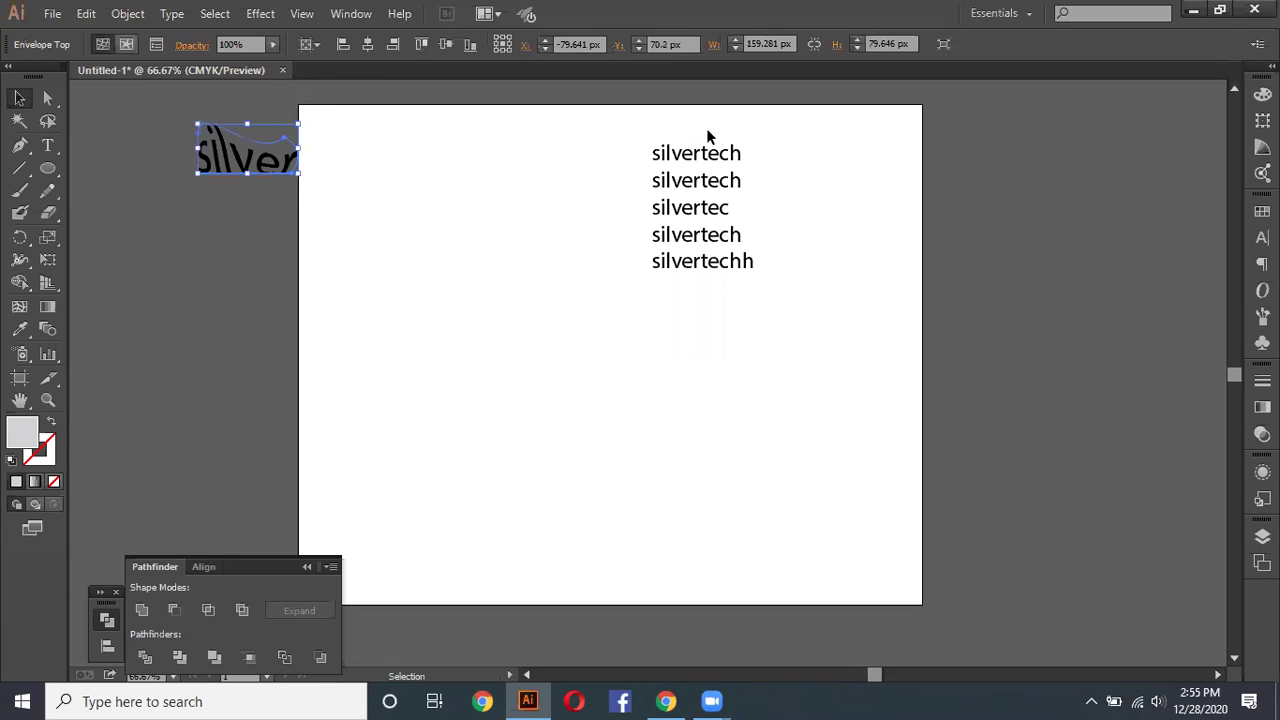
{"action": "left_click_drag", "start_coordinate": [707, 155], "coordinate": [567, 161]}
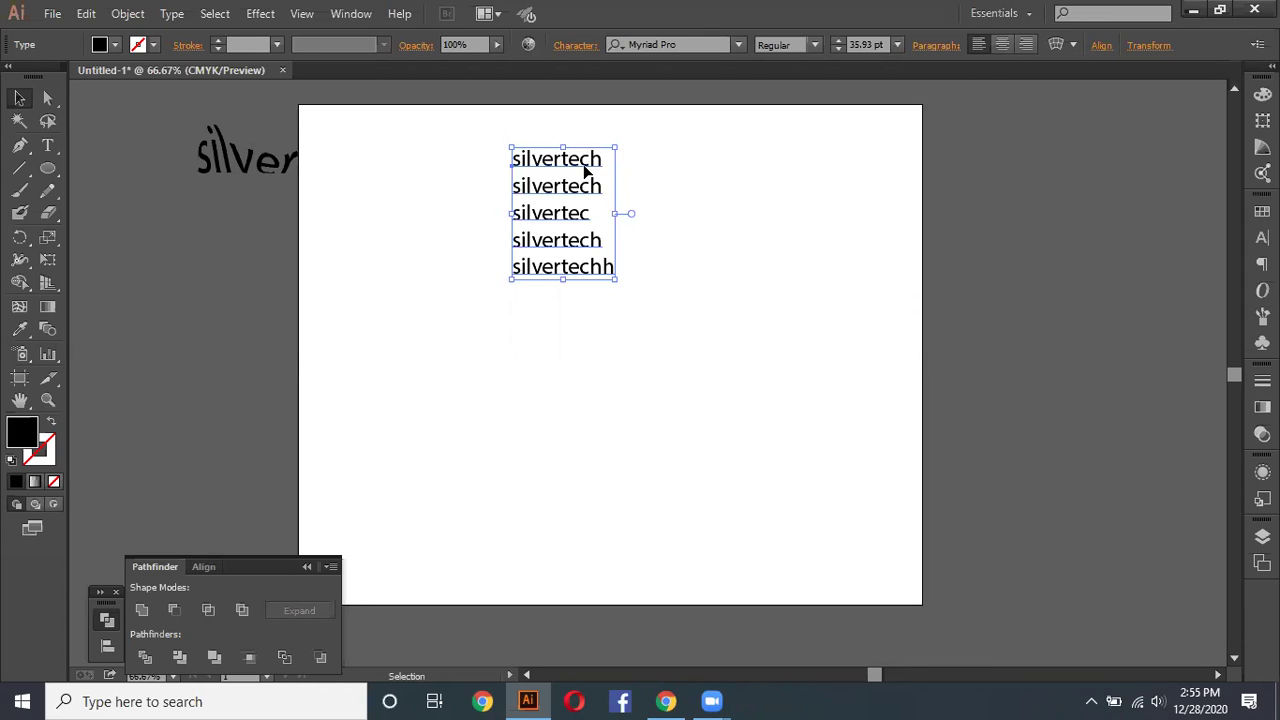
Step: Slide the silvertech lines far left, then delete them together with the silver word
{"action": "left_click_drag", "start_coordinate": [586, 172], "coordinate": [259, 195]}
{"action": "left_click_drag", "start_coordinate": [171, 118], "coordinate": [345, 348]}
{"action": "key", "text": "Delete"}
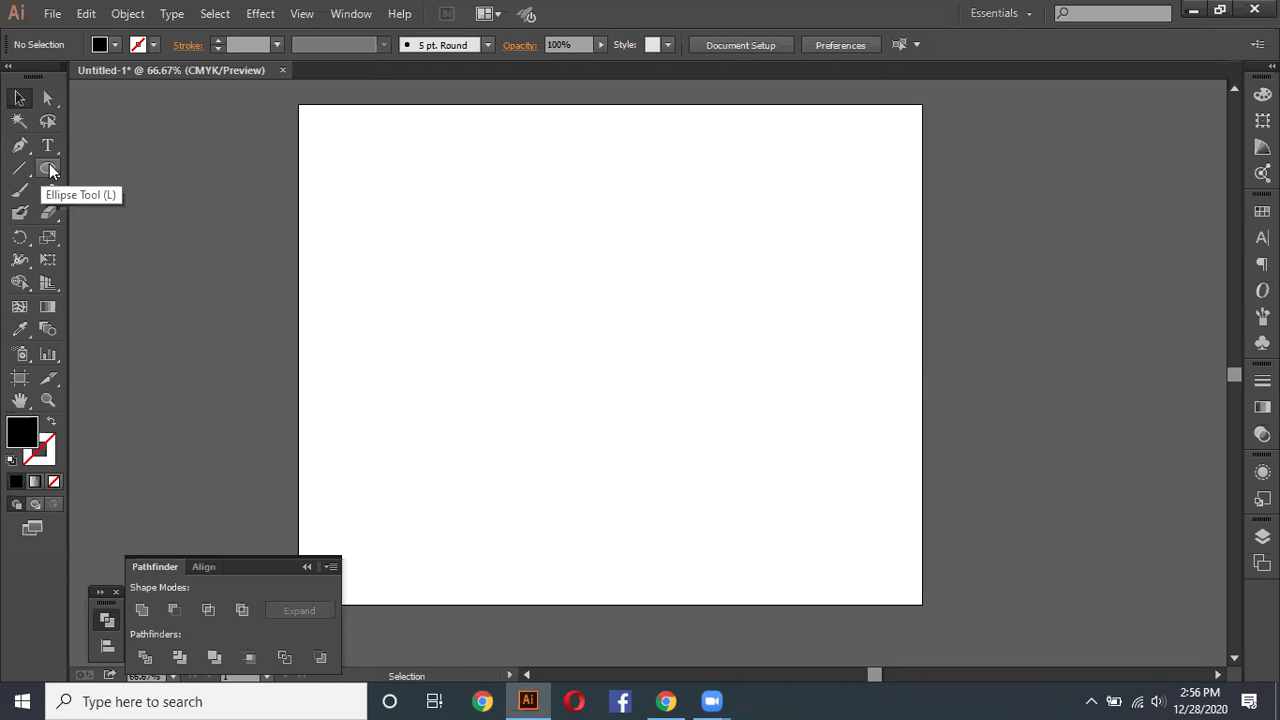
Step: Draw a wide black rectangle bar near the top of the page
{"action": "left_click", "coordinate": [50, 170]}
{"action": "left_click", "coordinate": [144, 168]}
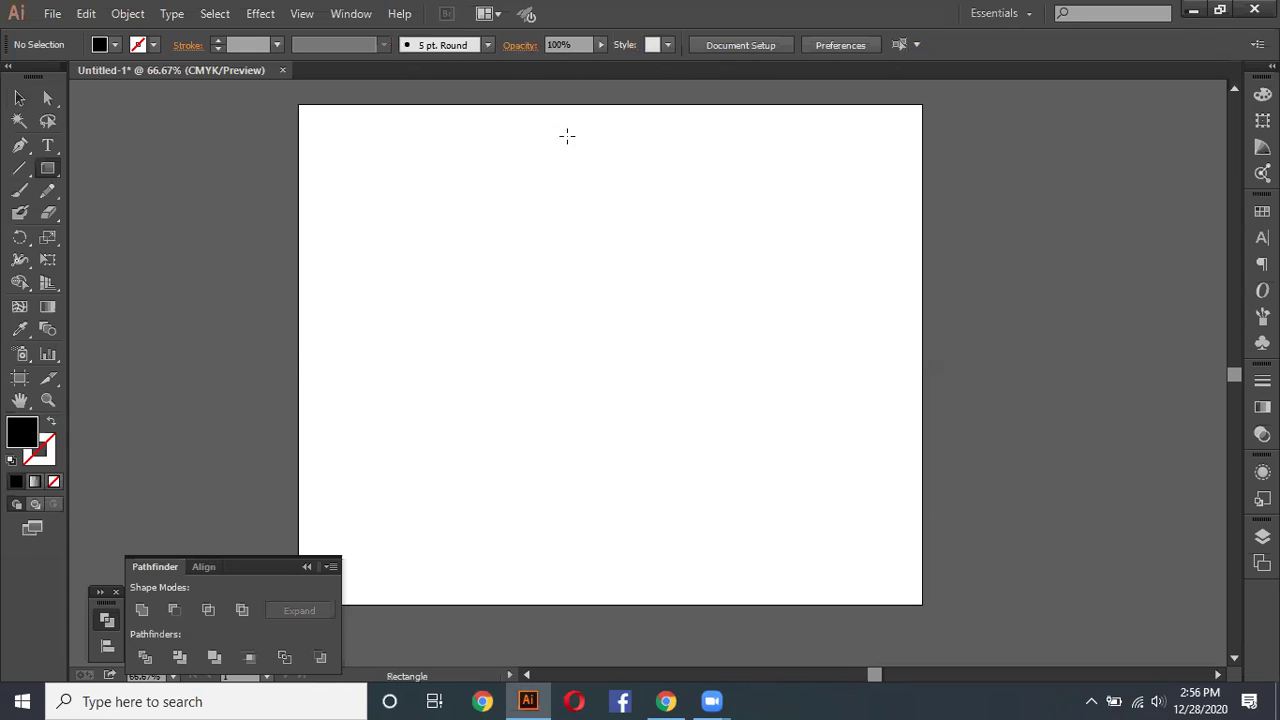
{"action": "left_click_drag", "start_coordinate": [397, 143], "coordinate": [824, 190]}
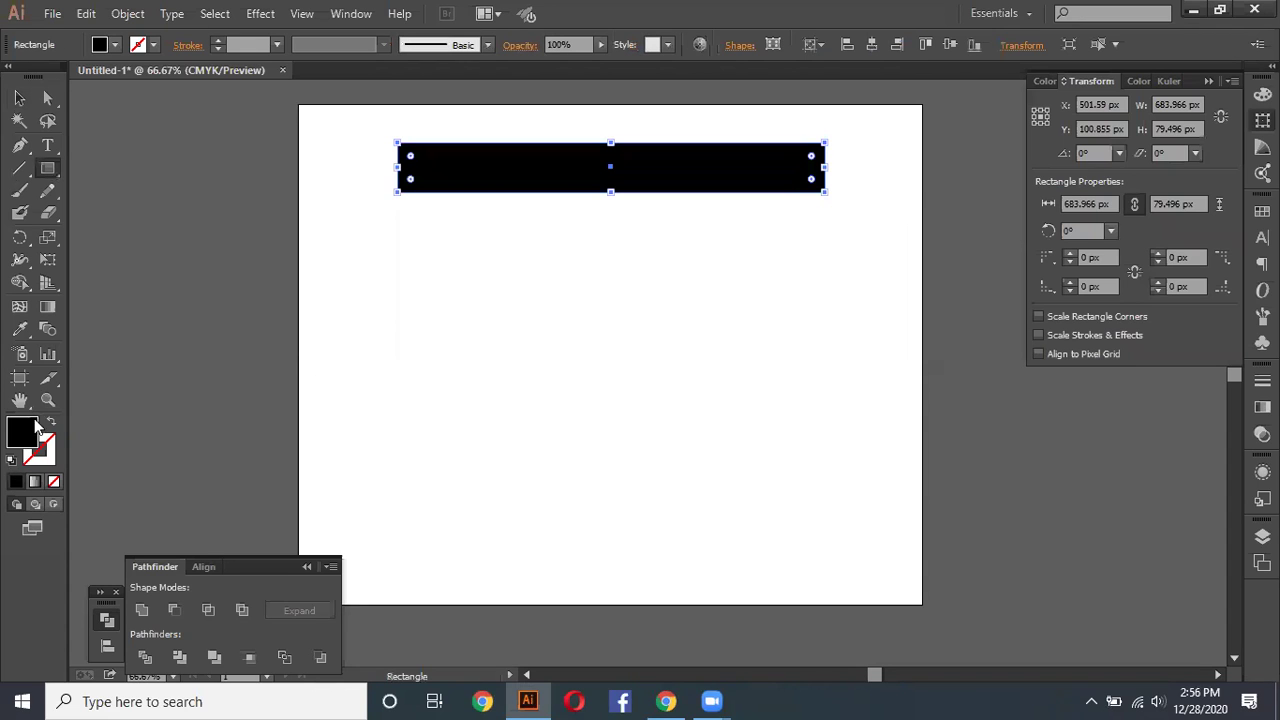
Step: Draw a Pen path below the bar, undoing it back to a single horizontal line
{"action": "left_click", "coordinate": [19, 97]}
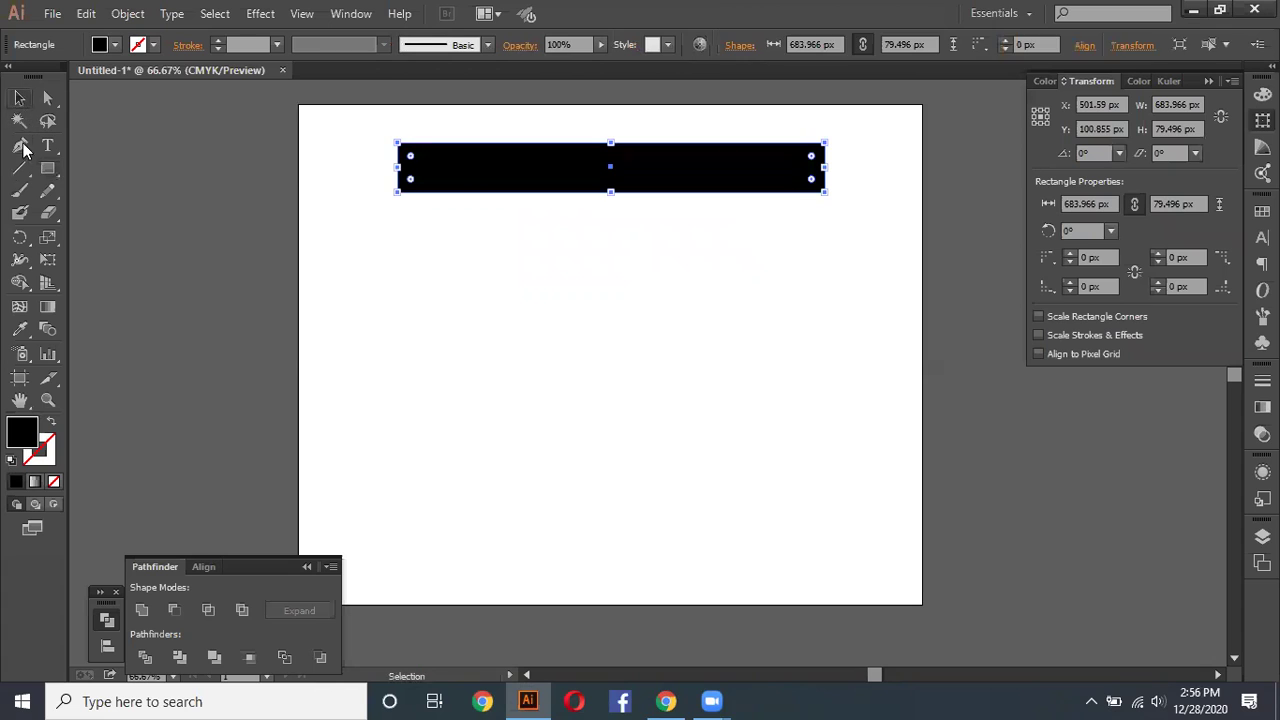
{"action": "left_click", "coordinate": [20, 146]}
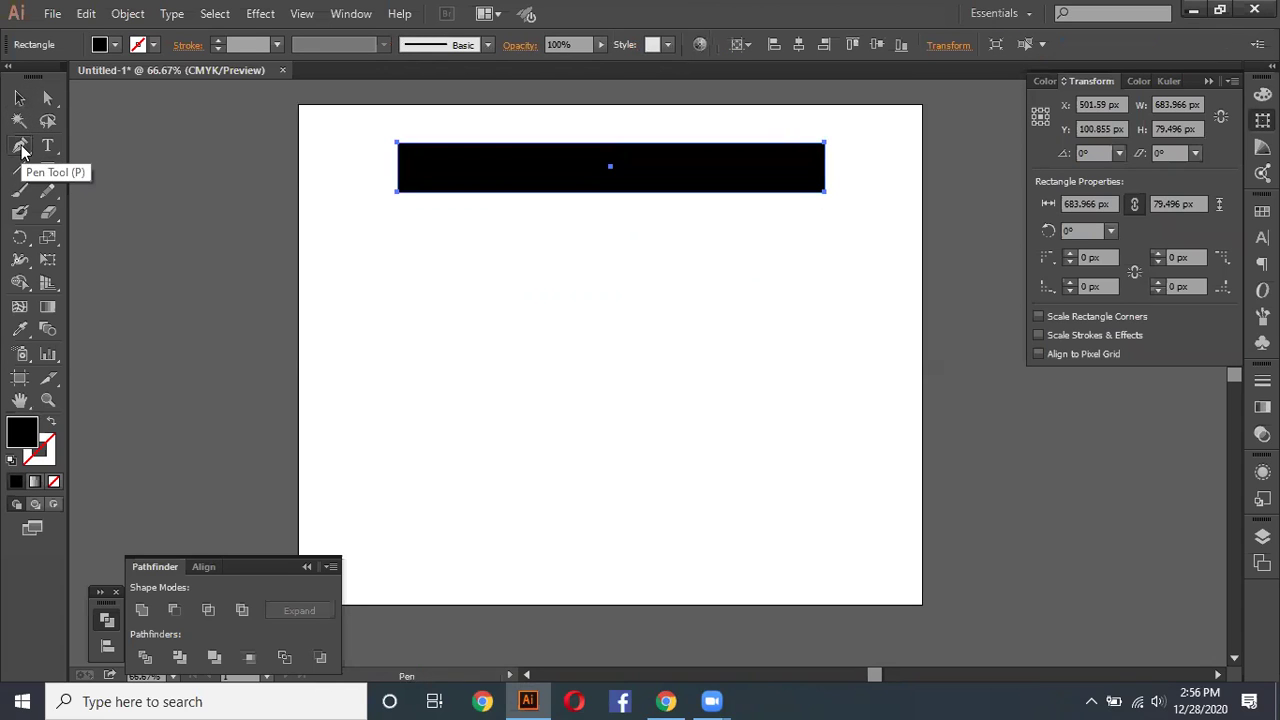
{"action": "left_click", "coordinate": [397, 251]}
{"action": "left_click", "coordinate": [824, 251], "text": "shift"}
{"action": "left_click", "coordinate": [826, 327], "text": "shift"}
{"action": "left_click", "coordinate": [825, 301]}
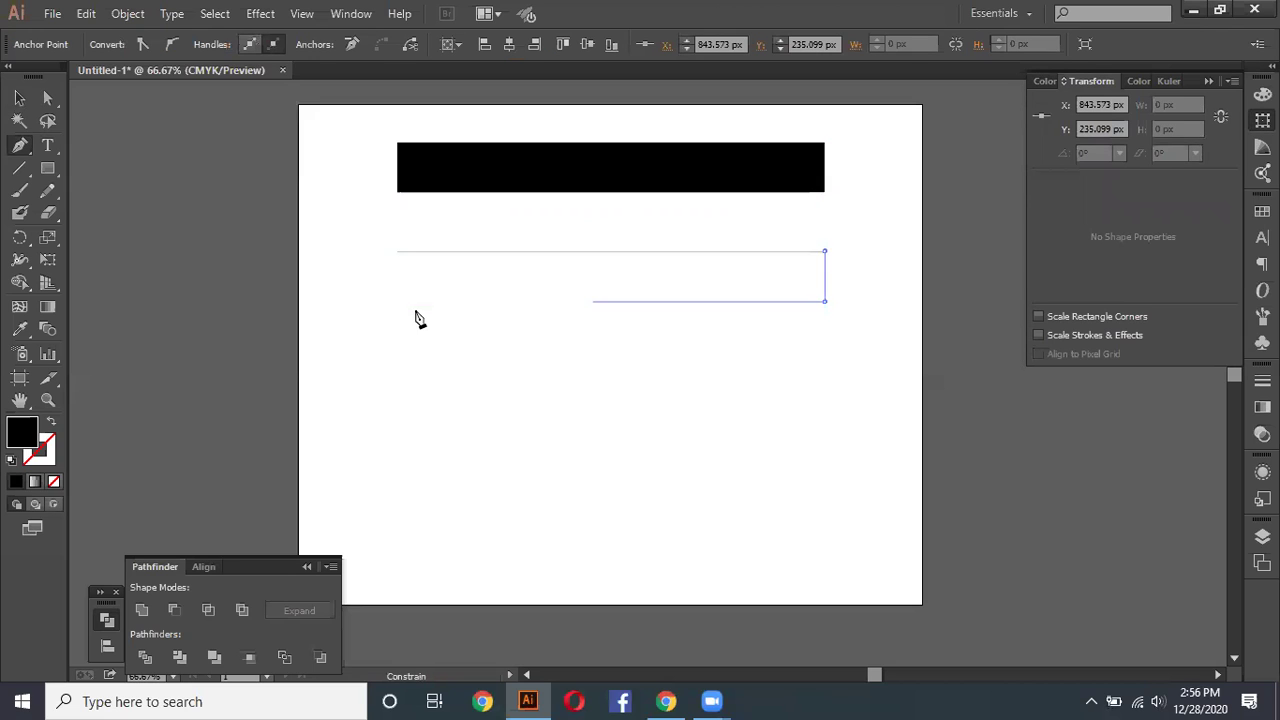
{"action": "left_click", "coordinate": [397, 301]}
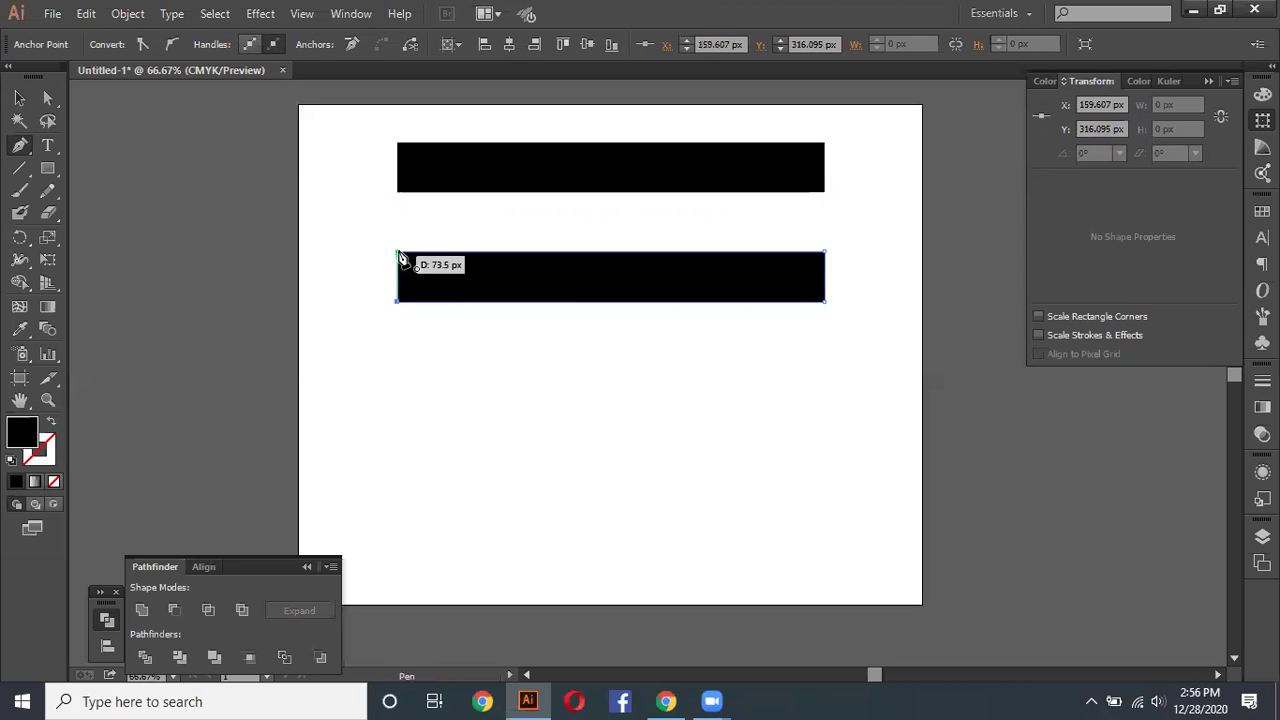
{"action": "left_click", "coordinate": [398, 253]}
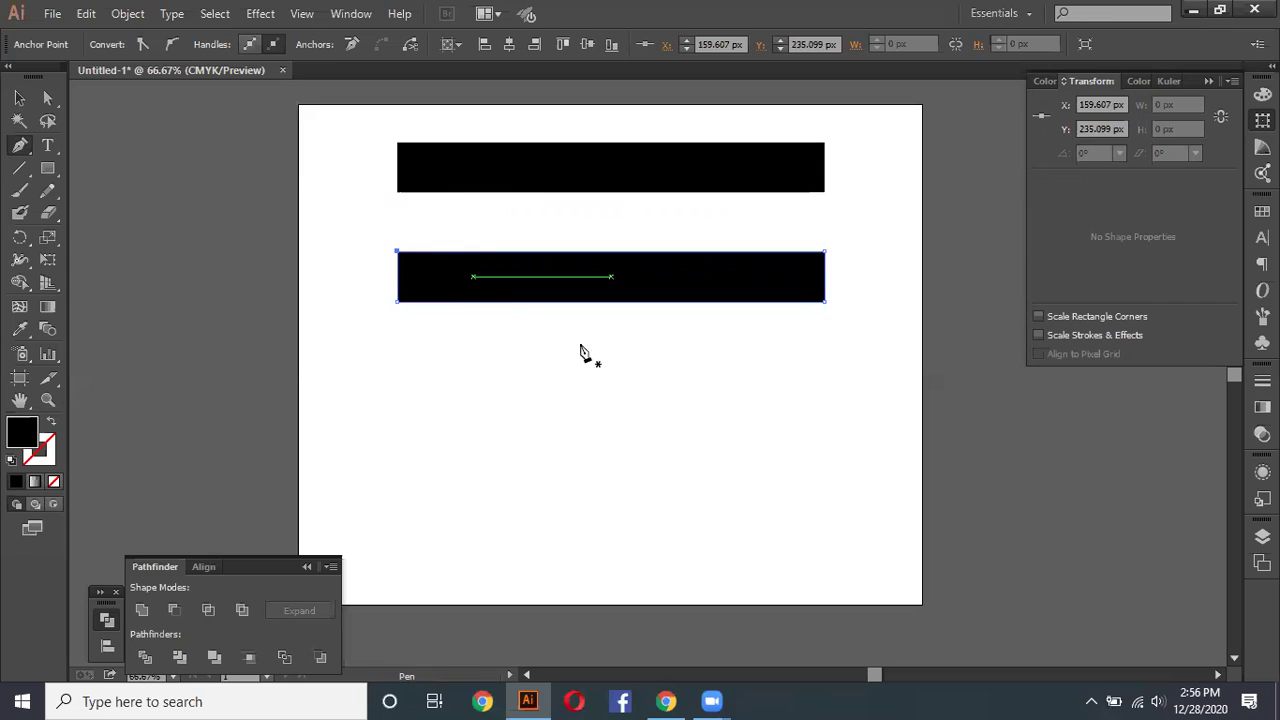
{"action": "key", "text": "v"}
{"action": "key", "text": "p"}
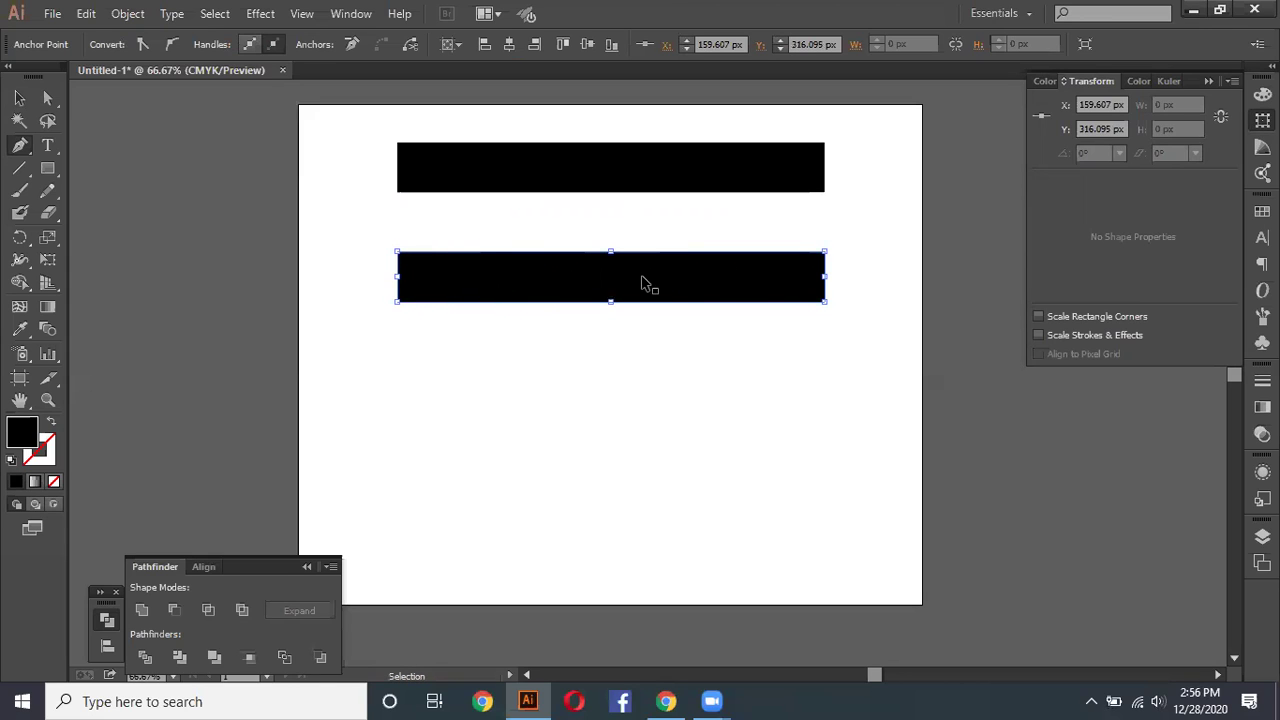
{"action": "key", "text": "ctrl+z"}
{"action": "key", "text": "ctrl+z"}
{"action": "key", "text": "ctrl+z"}
Step: Give the horizontal line a black stroke, no fill, and a 76 pt stroke weight
{"action": "left_click", "coordinate": [19, 97]}
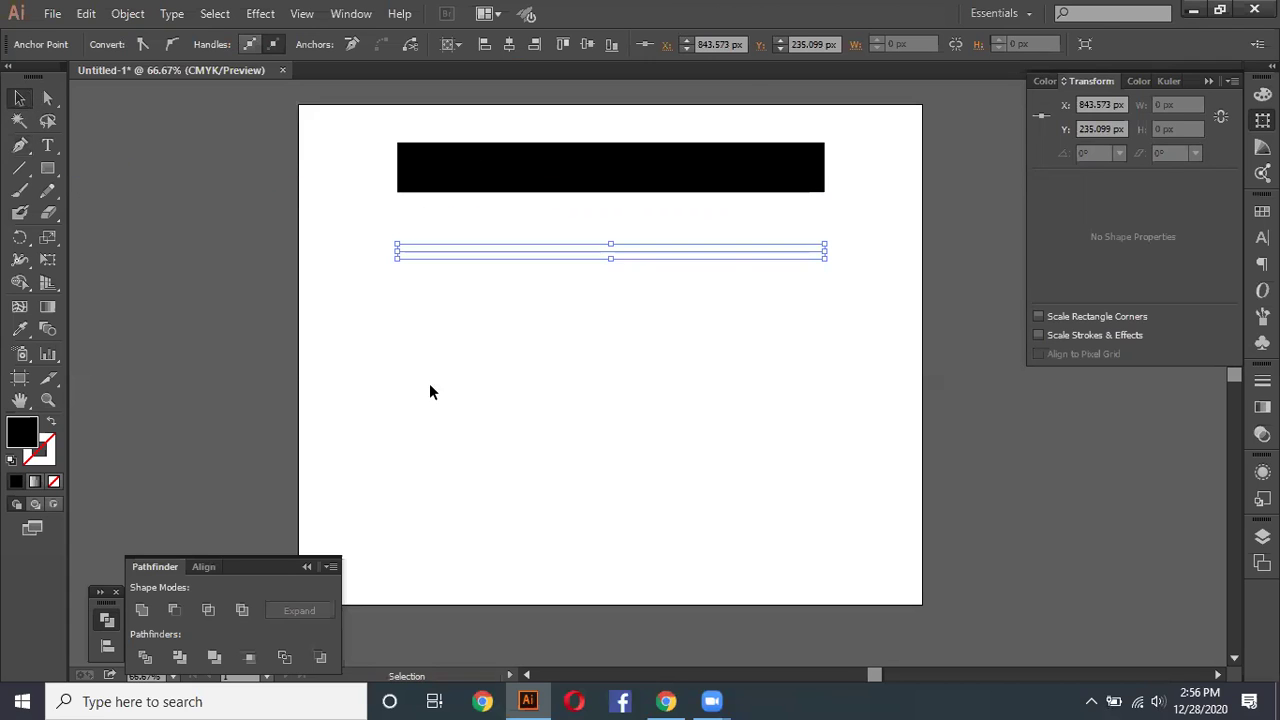
{"action": "left_click_drag", "start_coordinate": [351, 241], "coordinate": [518, 304]}
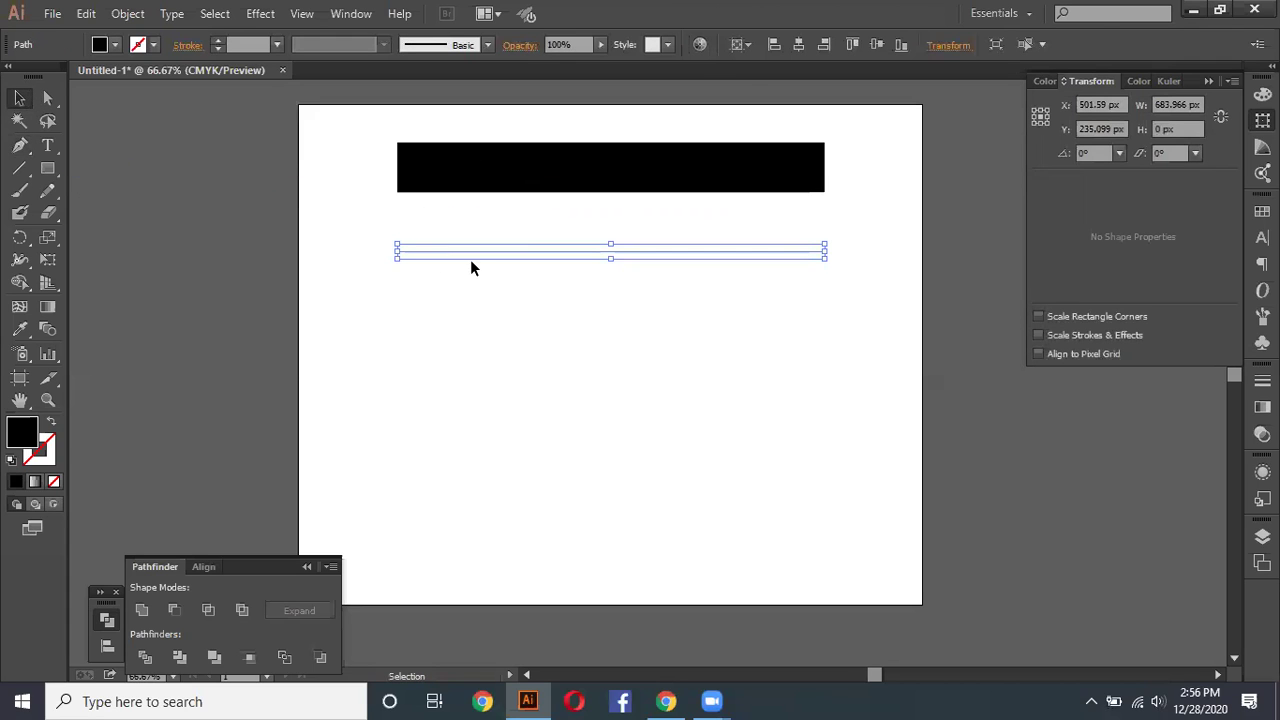
{"action": "left_click", "coordinate": [51, 421]}
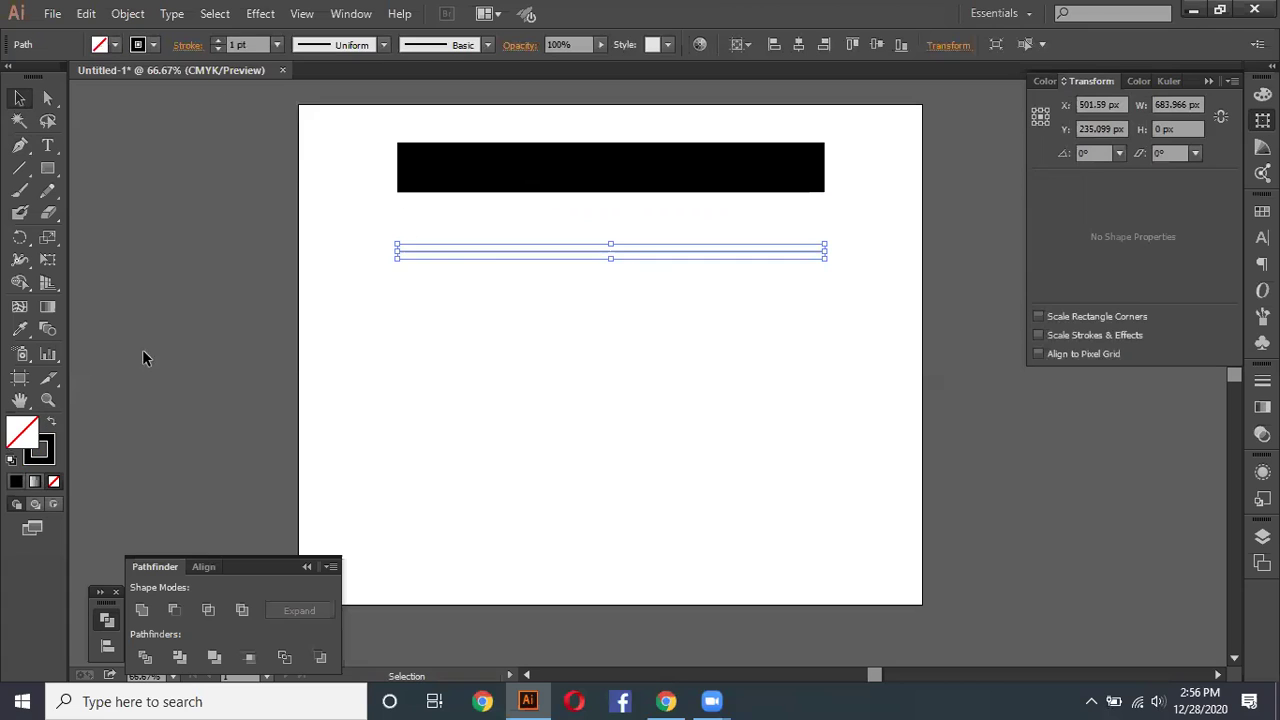
{"action": "left_click", "coordinate": [218, 41]}
{"action": "left_click", "coordinate": [218, 41]}
{"action": "left_click", "coordinate": [219, 41]}
{"action": "left_click", "coordinate": [217, 39]}
{"action": "left_click", "coordinate": [217, 38]}
{"action": "left_click", "coordinate": [217, 38]}
{"action": "left_click", "coordinate": [217, 38]}
{"action": "left_click", "coordinate": [217, 38]}
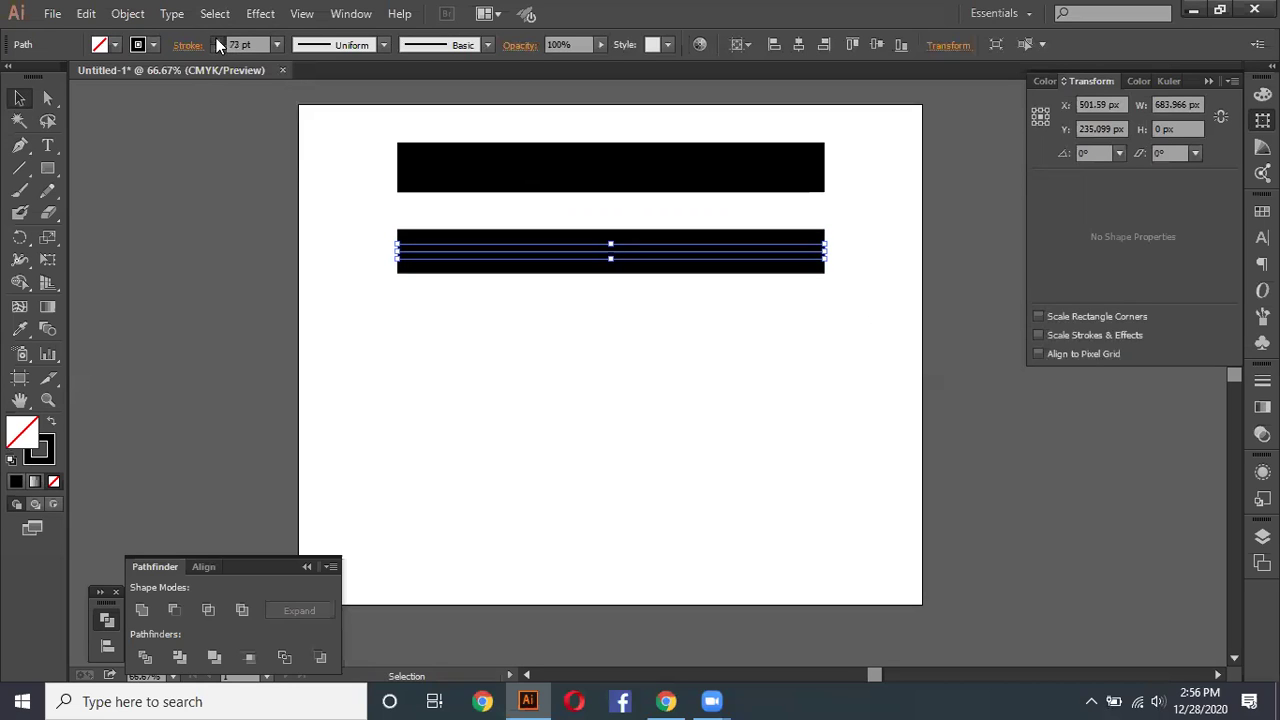
{"action": "left_click", "coordinate": [217, 38]}
{"action": "left_click", "coordinate": [217, 38]}
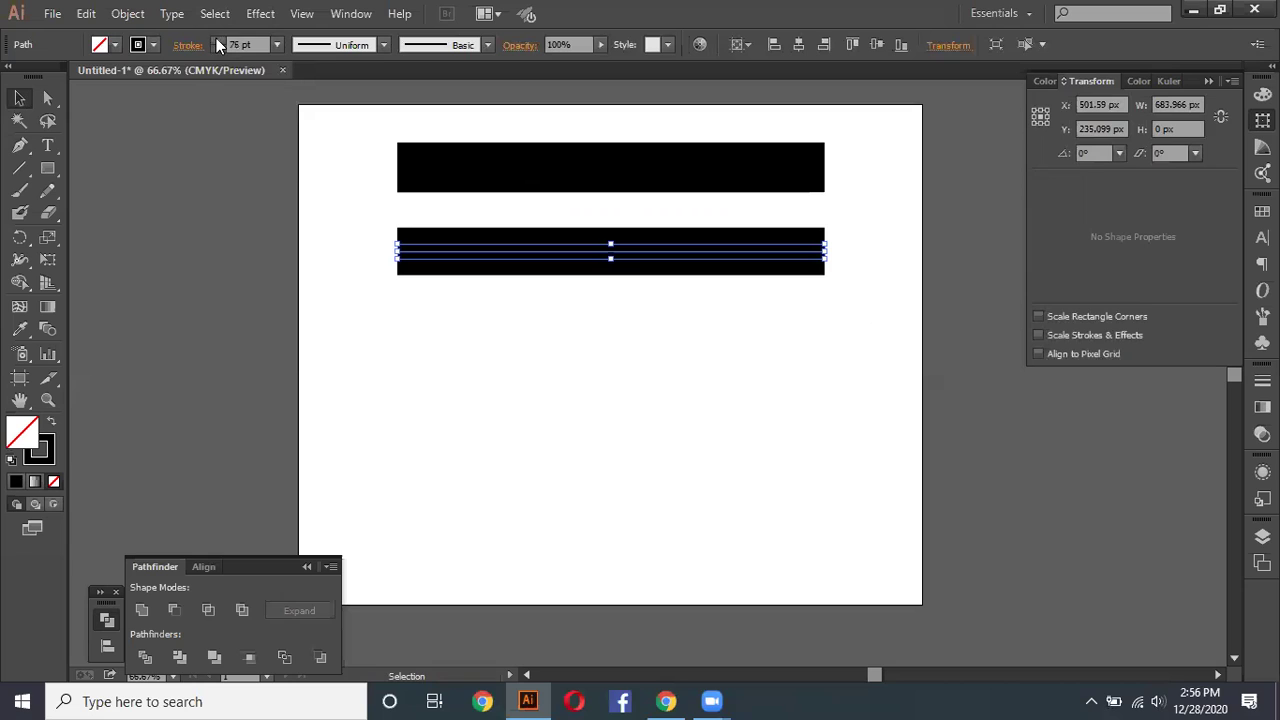
{"action": "left_click", "coordinate": [488, 415]}
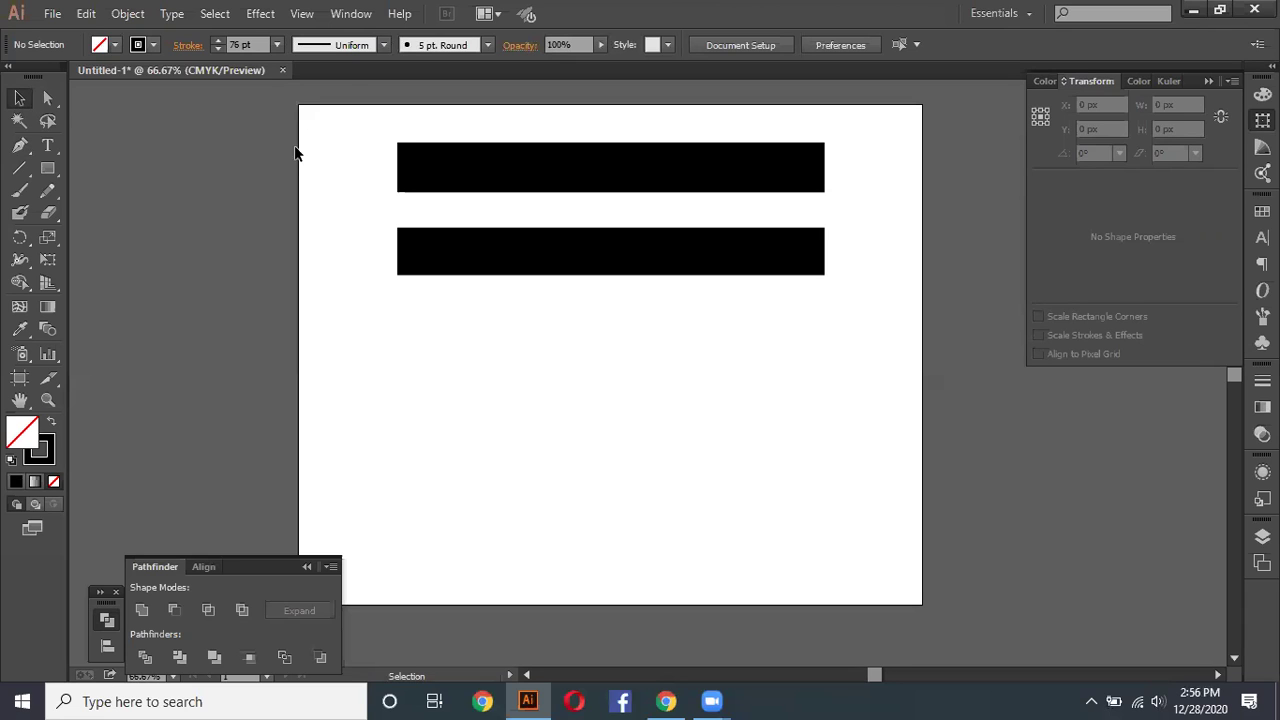
{"action": "left_click_drag", "start_coordinate": [295, 152], "coordinate": [466, 300]}
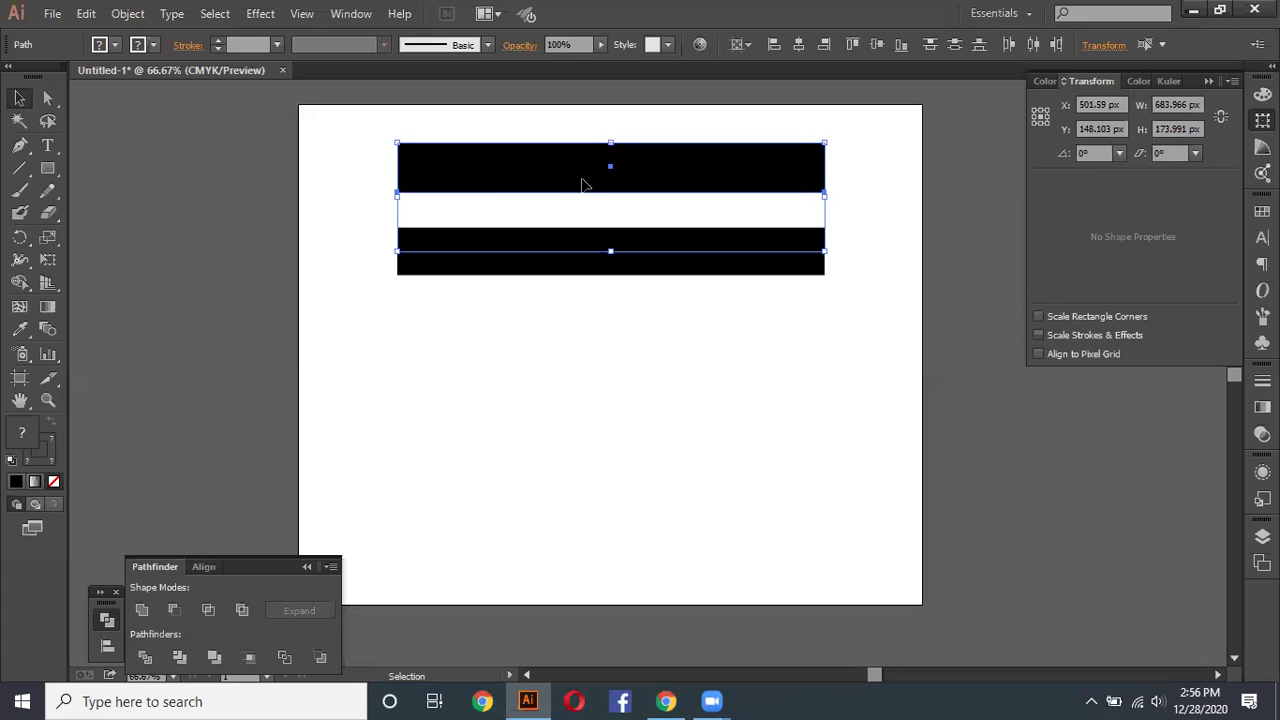
{"action": "left_click_drag", "start_coordinate": [350, 229], "coordinate": [836, 356]}
{"action": "left_click", "coordinate": [515, 392]}
{"action": "left_click_drag", "start_coordinate": [320, 233], "coordinate": [847, 318]}
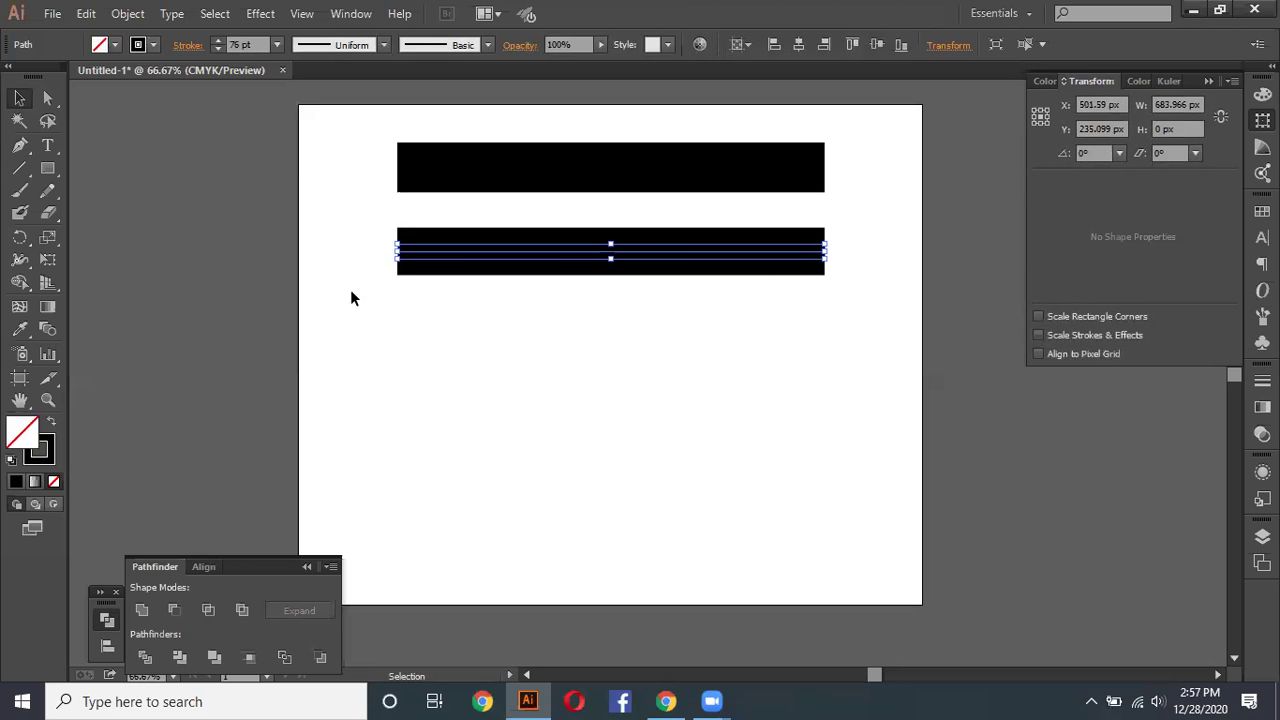
{"action": "left_click_drag", "start_coordinate": [354, 229], "coordinate": [742, 285]}
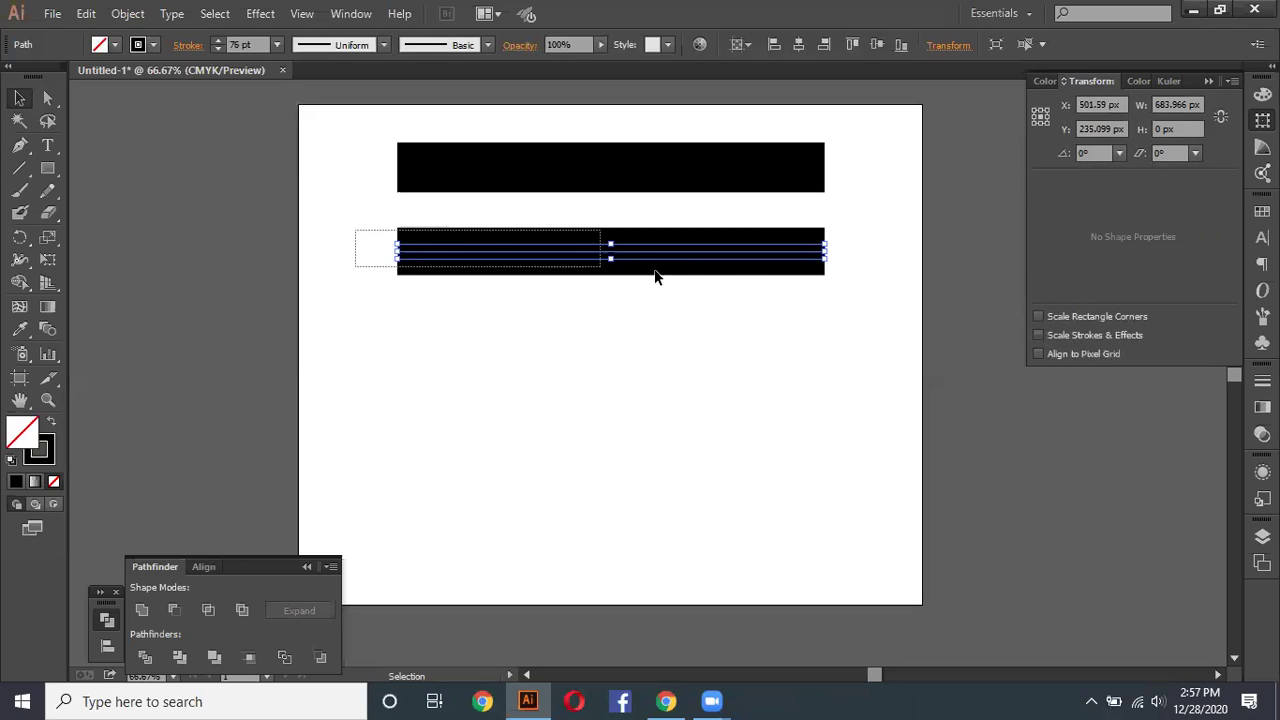
{"action": "left_click", "coordinate": [742, 285]}
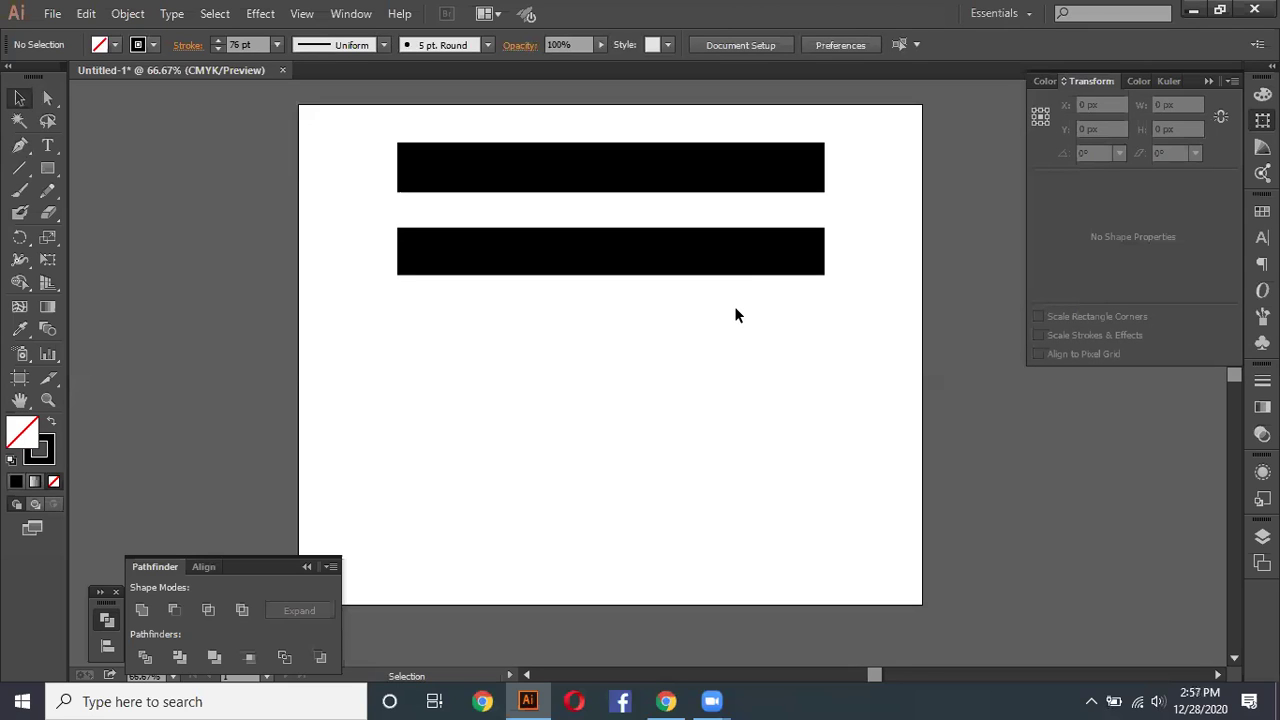
{"action": "left_click_drag", "start_coordinate": [332, 221], "coordinate": [829, 276]}
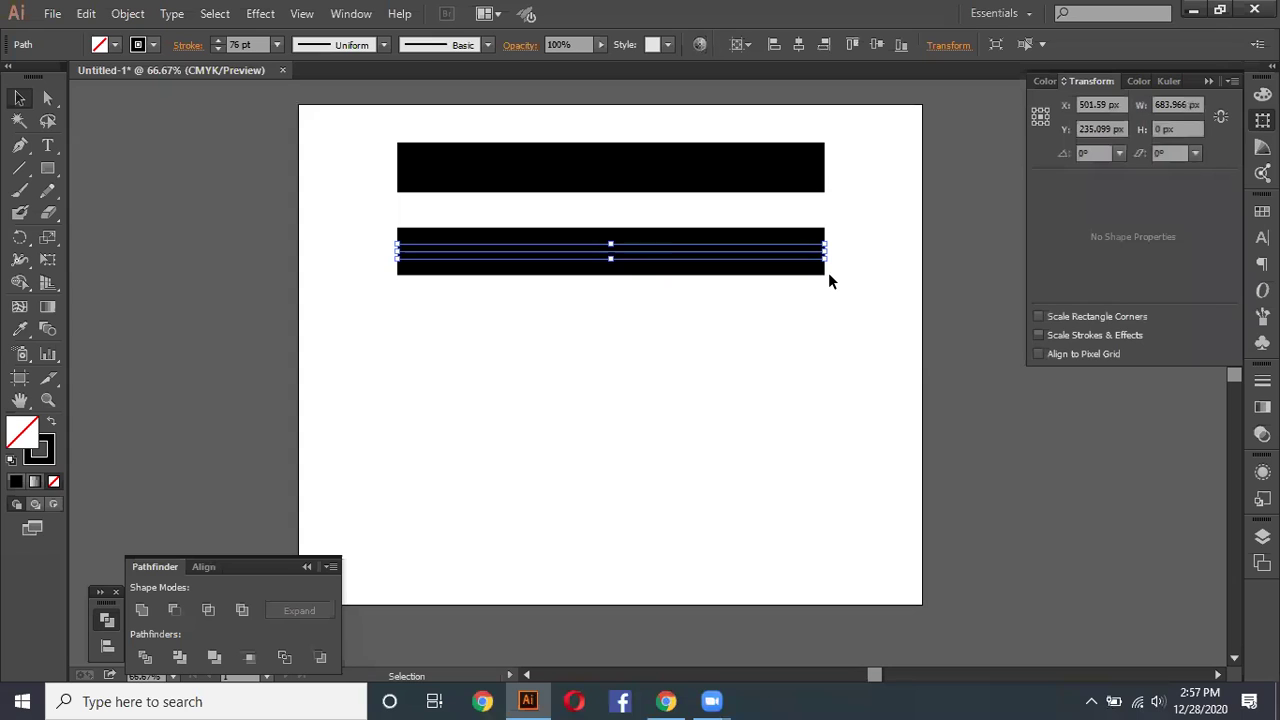
Step: Draw a curved Pen path across the page below the two bars
{"action": "left_click", "coordinate": [384, 44]}
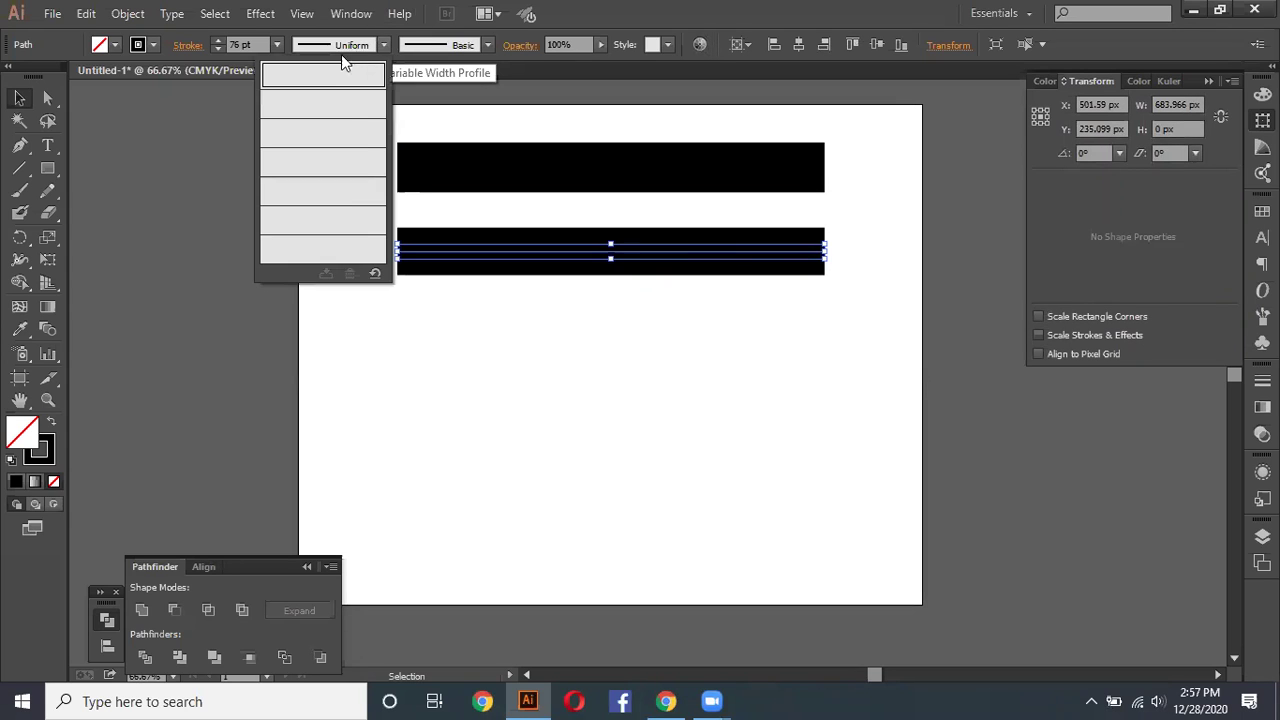
{"action": "left_click_drag", "start_coordinate": [348, 436], "coordinate": [386, 362]}
{"action": "left_click", "coordinate": [19, 145]}
{"action": "left_click_drag", "start_coordinate": [348, 423], "coordinate": [416, 369]}
{"action": "left_click_drag", "start_coordinate": [767, 396], "coordinate": [826, 304]}
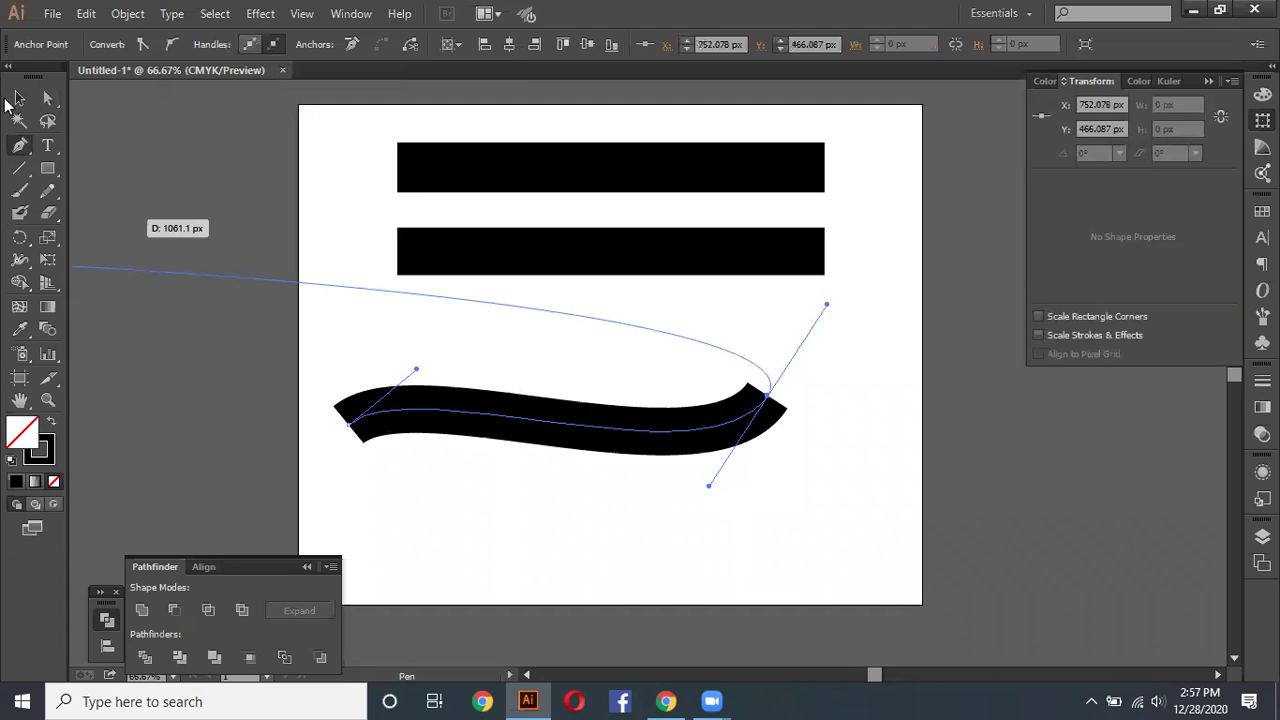
{"action": "left_click", "coordinate": [19, 98]}
{"action": "left_click", "coordinate": [322, 370]}
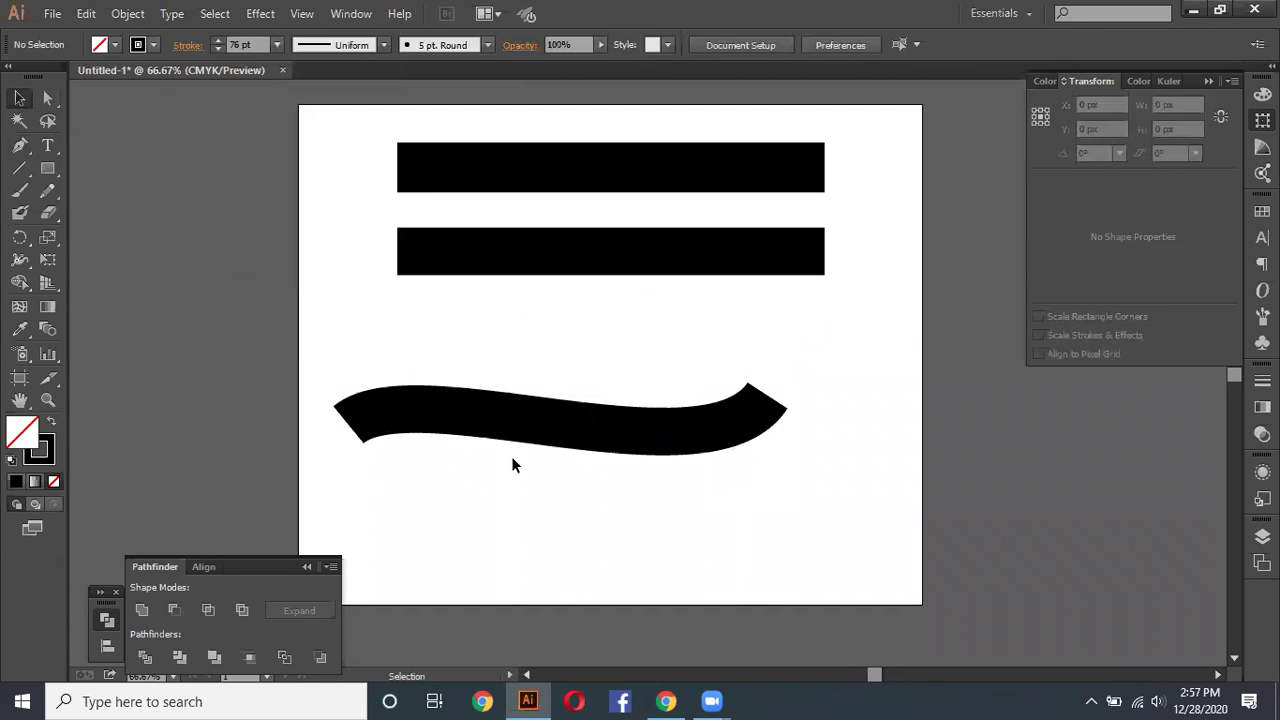
Step: Try several width profiles on the curve, settling on Width Profile 4 to taper it
{"action": "left_click_drag", "start_coordinate": [576, 472], "coordinate": [320, 358]}
{"action": "left_click", "coordinate": [351, 50]}
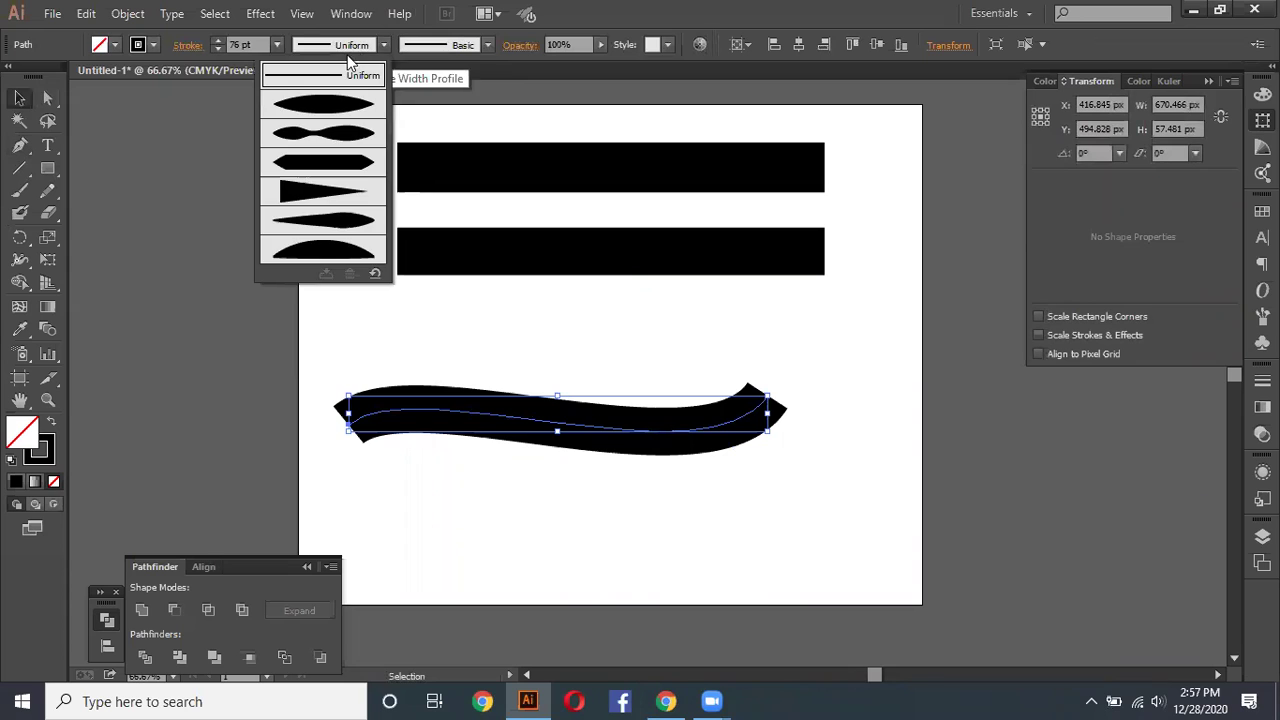
{"action": "left_click", "coordinate": [332, 96]}
{"action": "left_click", "coordinate": [383, 44]}
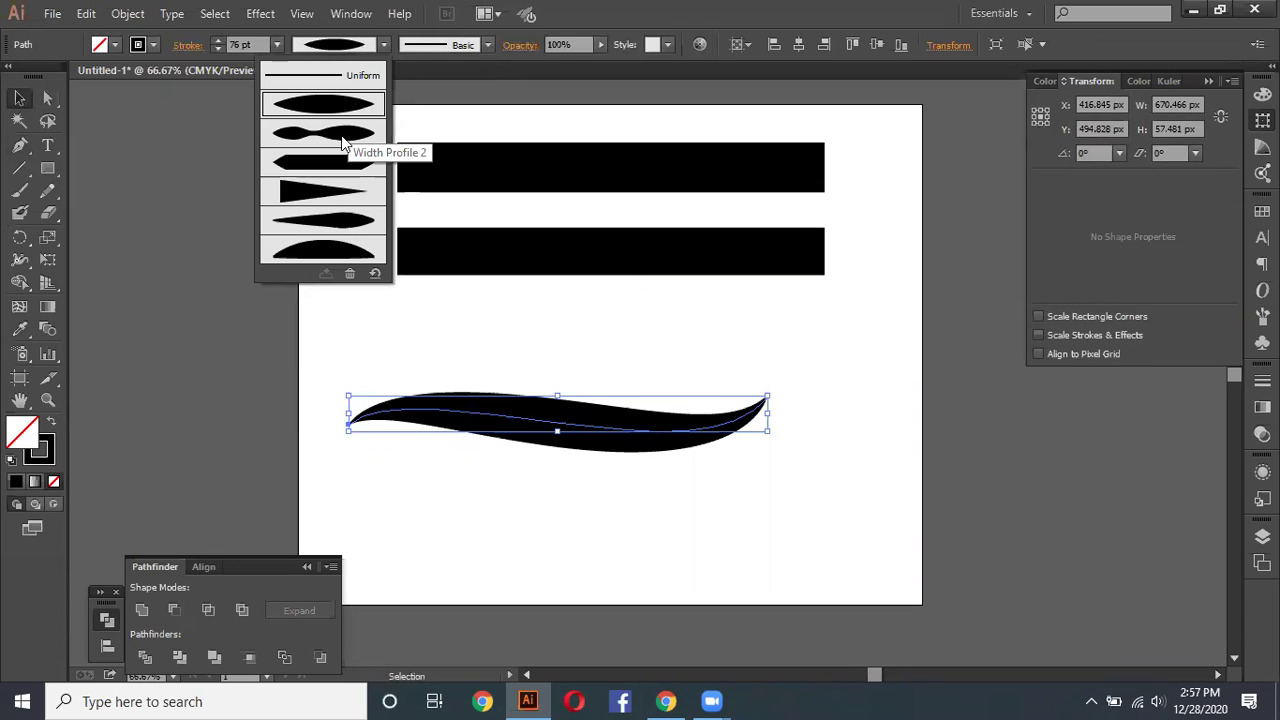
{"action": "left_click", "coordinate": [340, 132]}
{"action": "left_click", "coordinate": [383, 44]}
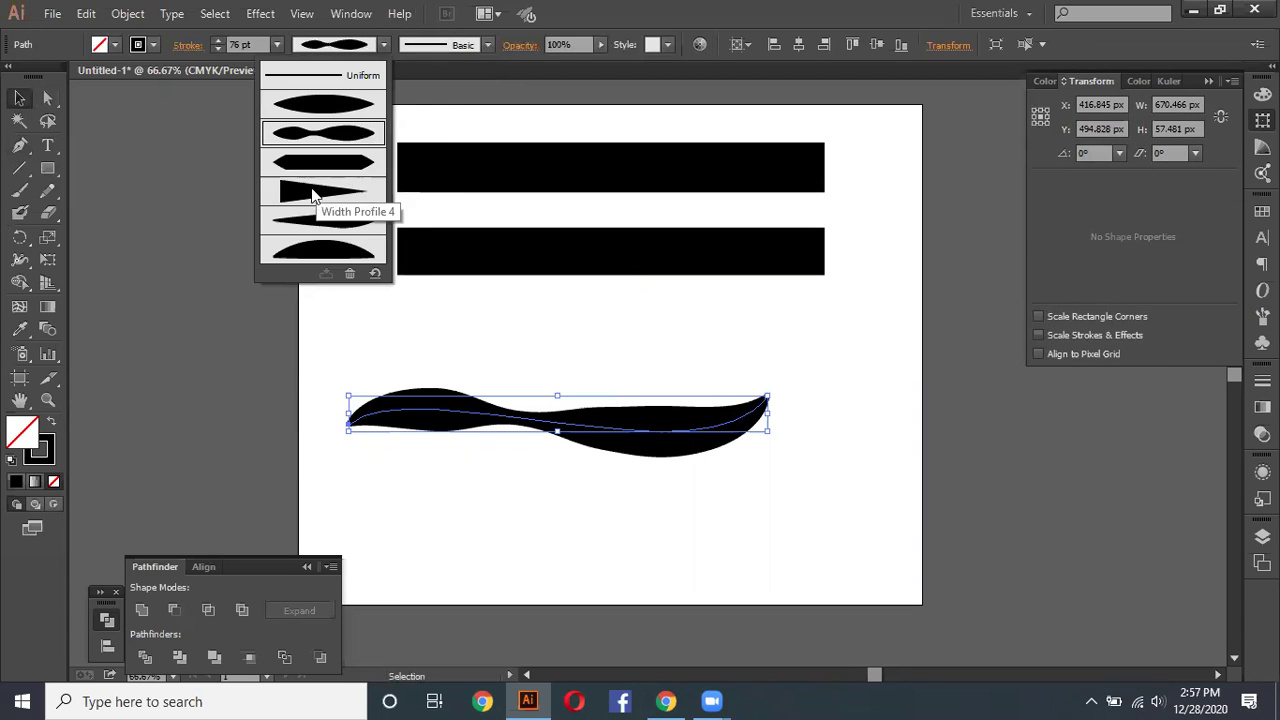
{"action": "left_click", "coordinate": [310, 195]}
{"action": "left_click", "coordinate": [526, 489]}
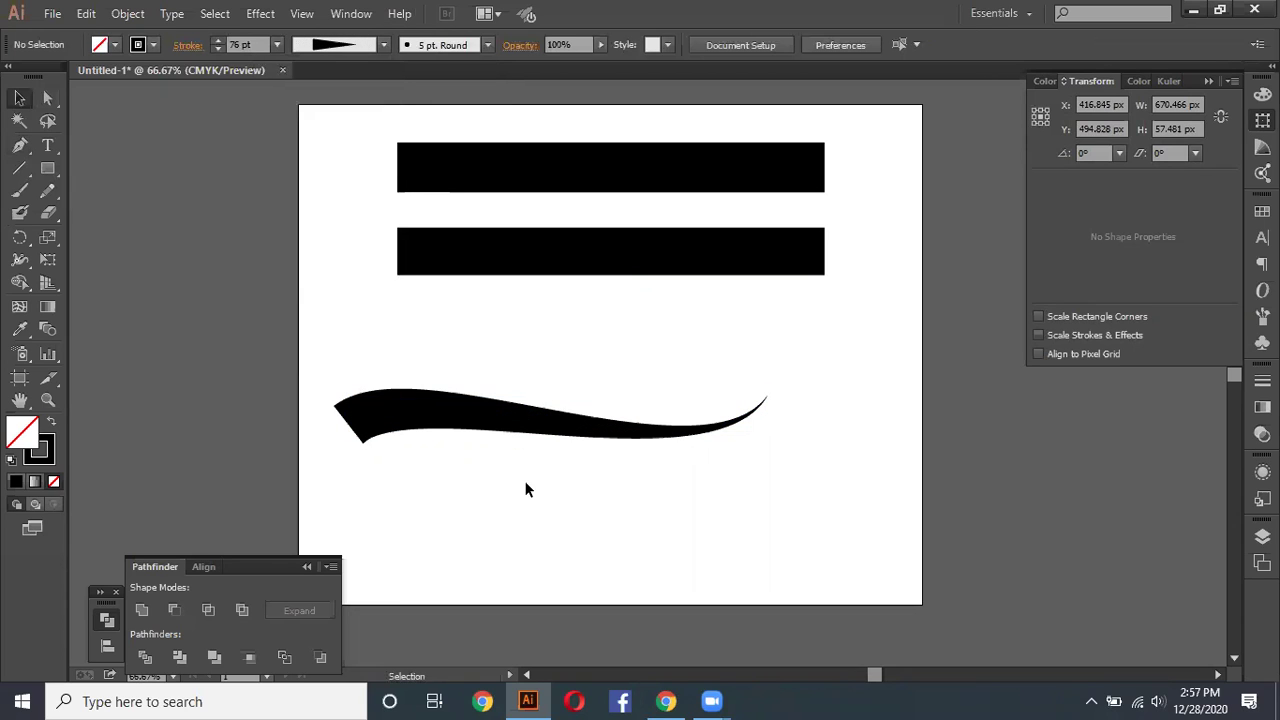
{"action": "left_click_drag", "start_coordinate": [342, 356], "coordinate": [589, 474]}
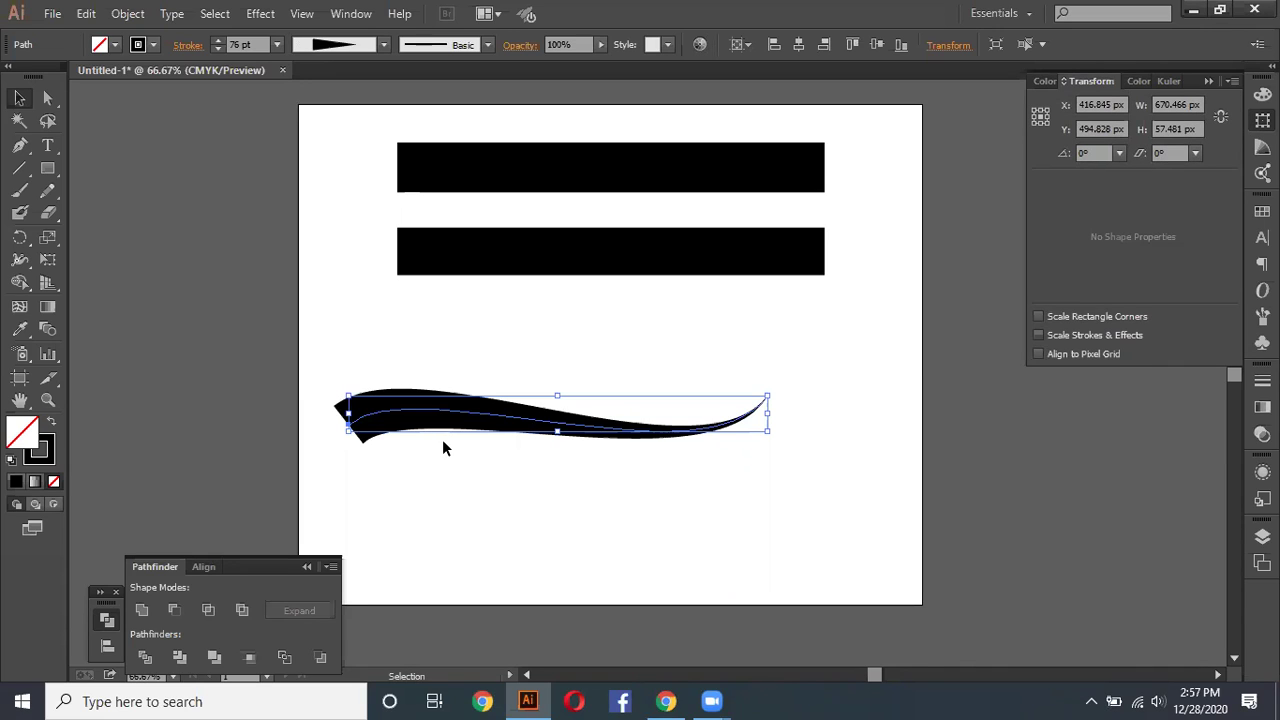
Step: Shift the tapered swoosh slightly to the right
{"action": "left_click_drag", "start_coordinate": [420, 411], "coordinate": [472, 412]}
{"action": "left_click_drag", "start_coordinate": [477, 493], "coordinate": [477, 496]}
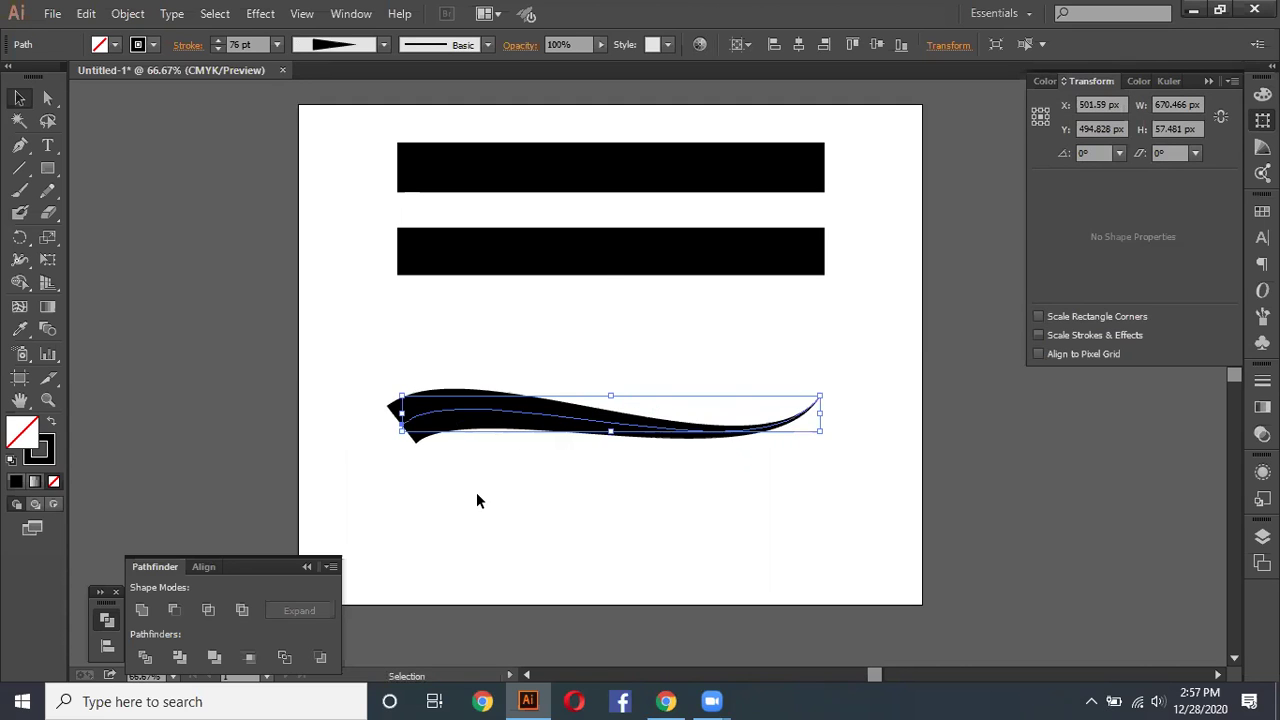
{"action": "left_click_drag", "start_coordinate": [320, 347], "coordinate": [820, 484]}
Step: Expand the swoosh stroke into a solid filled shape via Object > Expand Appearance
{"action": "left_click_drag", "start_coordinate": [324, 330], "coordinate": [847, 528]}
{"action": "left_click", "coordinate": [127, 14]}
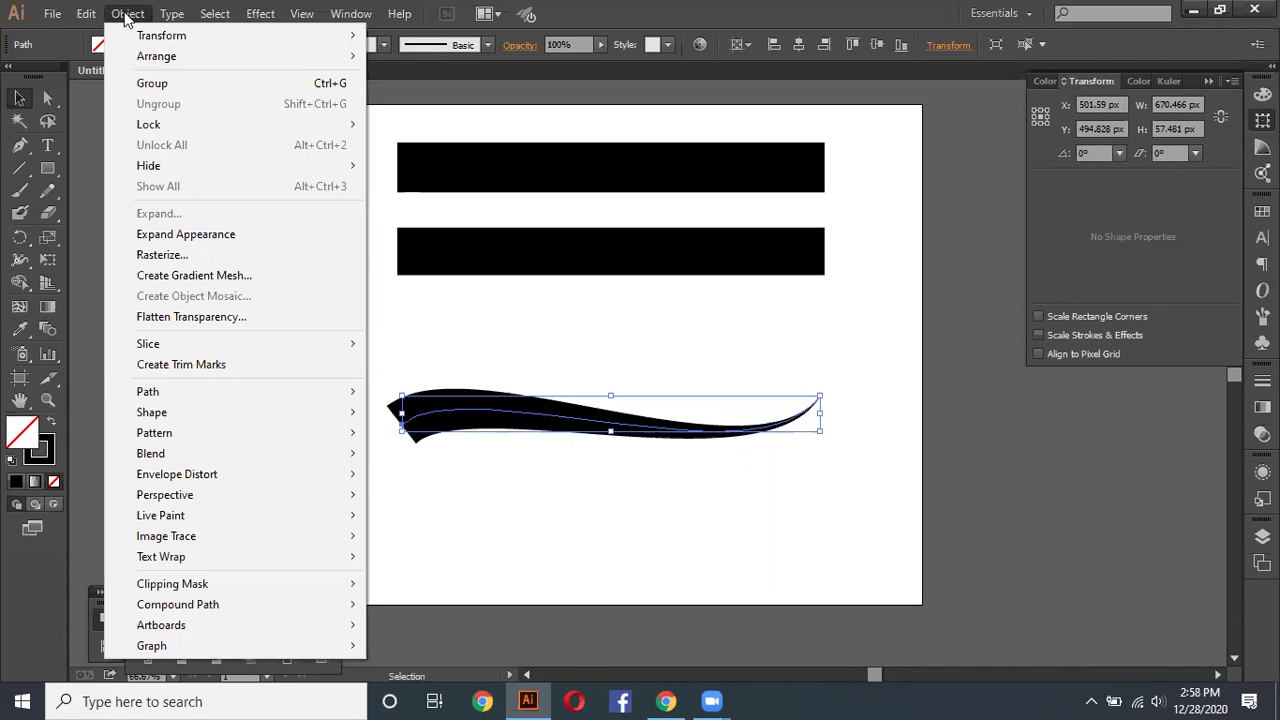
{"action": "left_click", "coordinate": [165, 234]}
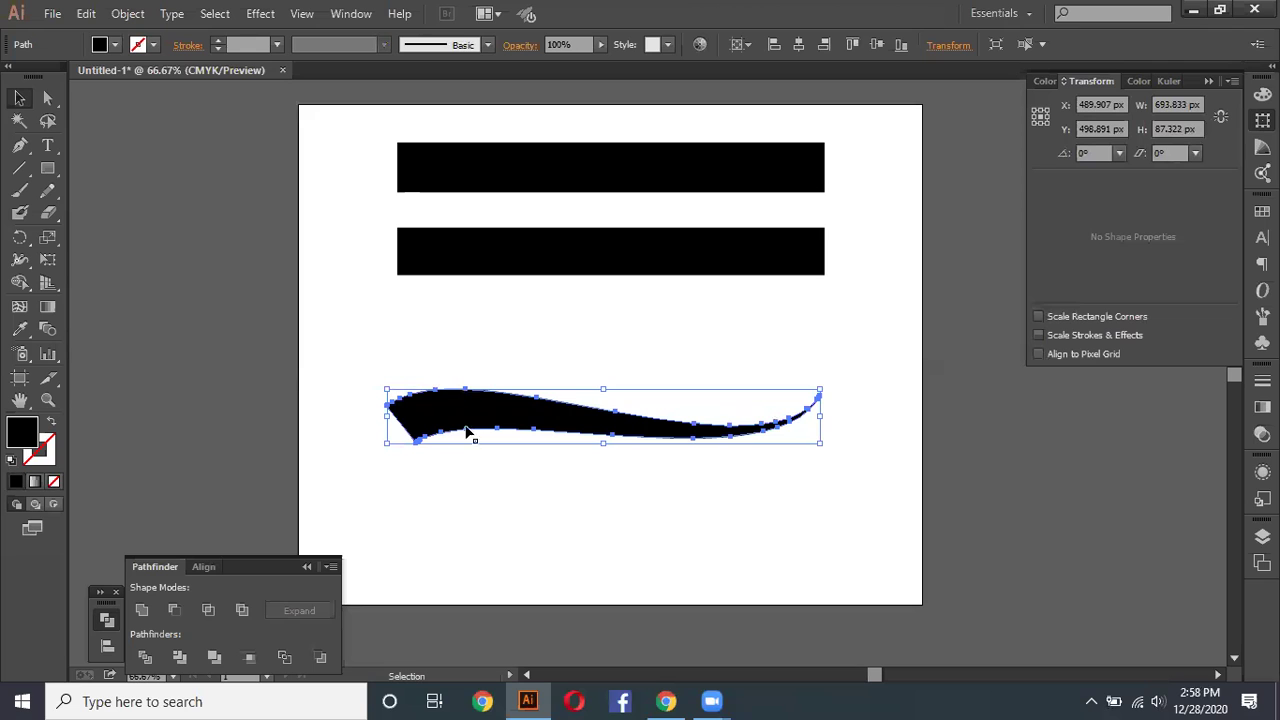
{"action": "scroll", "coordinate": [458, 392], "scroll_direction": "up", "scroll_amount": 2}
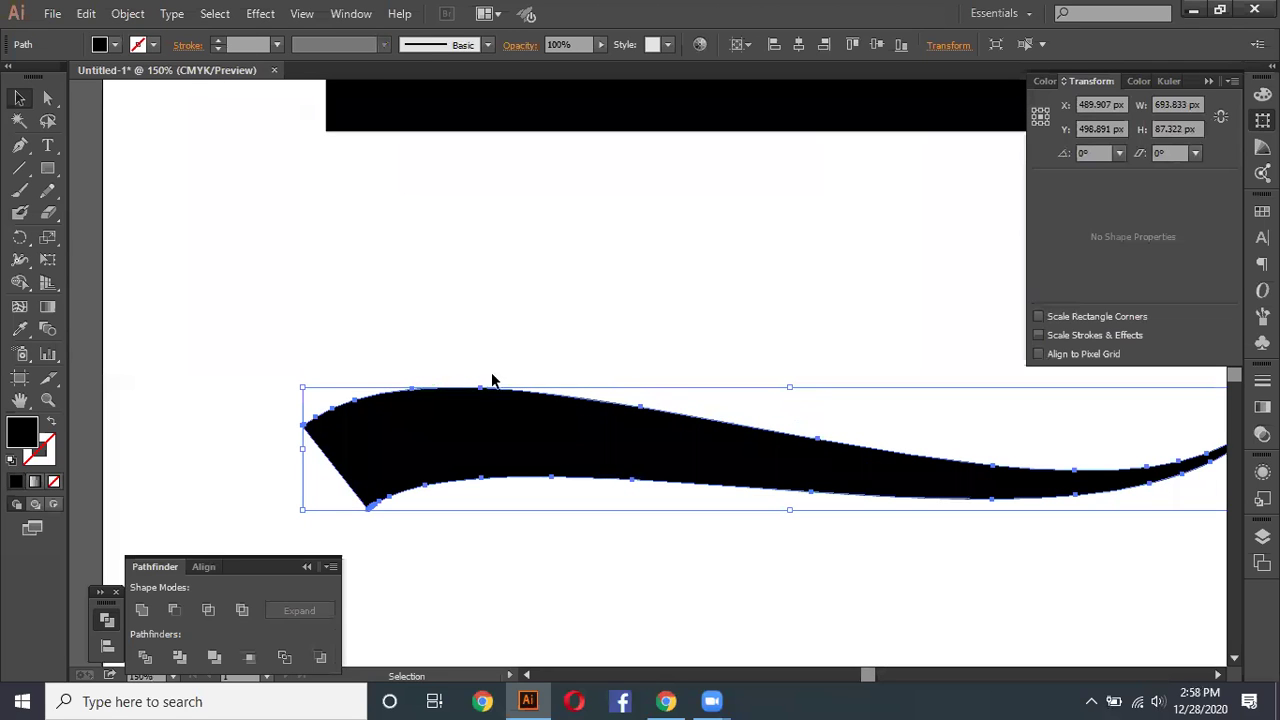
{"action": "scroll", "coordinate": [701, 514], "scroll_direction": "down", "scroll_amount": 1}
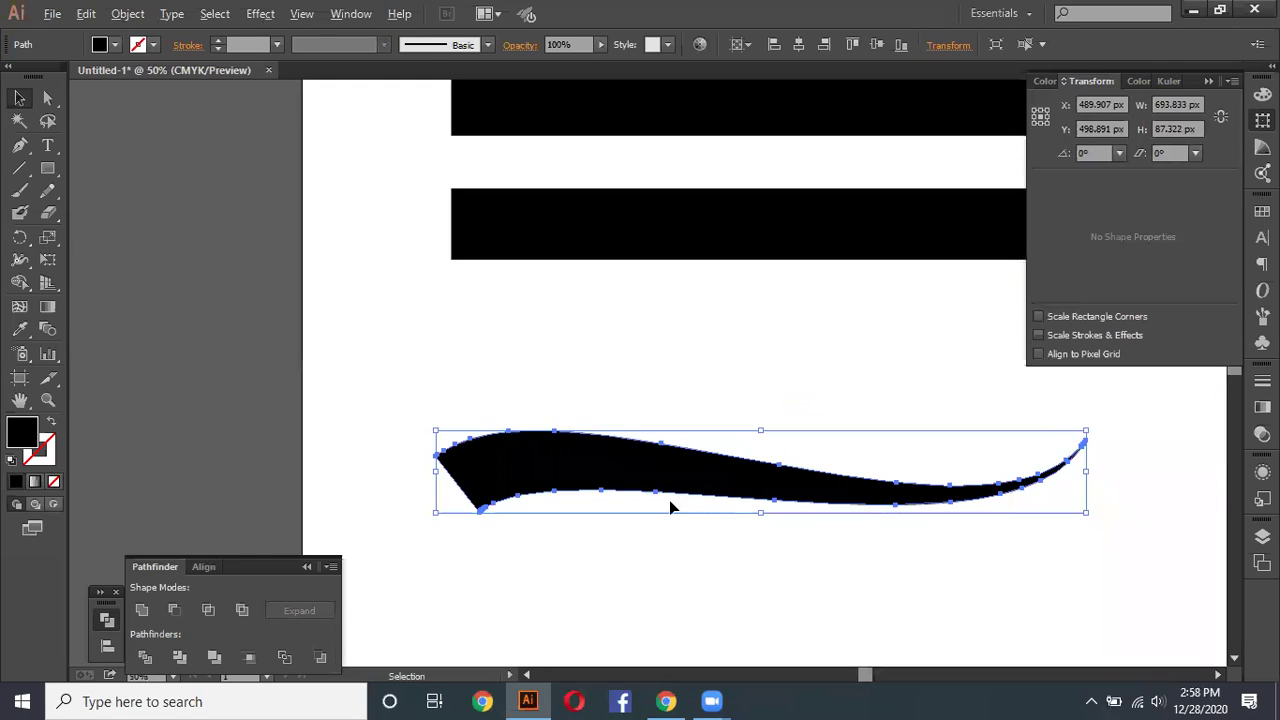
{"action": "scroll", "coordinate": [669, 500], "scroll_direction": "down", "scroll_amount": 2}
{"action": "left_click", "coordinate": [646, 512]}
{"action": "scroll", "coordinate": [660, 497], "scroll_direction": "up", "scroll_amount": 1}
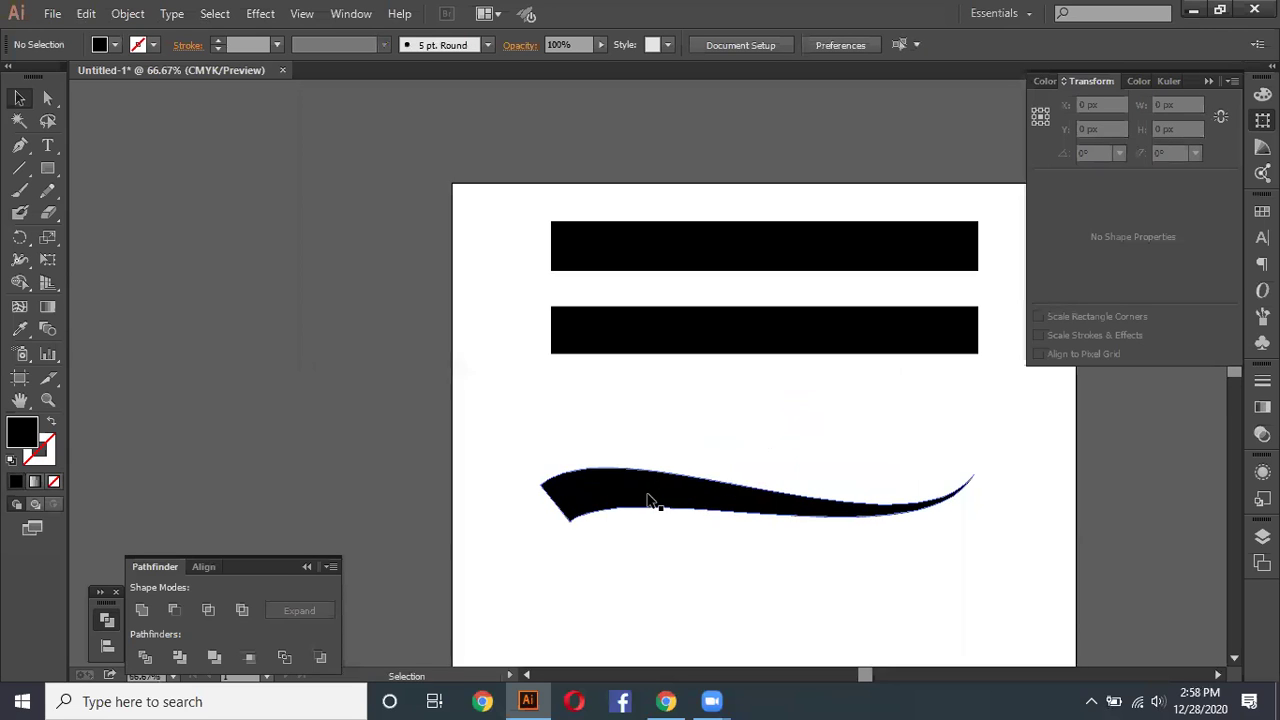
{"action": "scroll", "coordinate": [651, 500], "scroll_direction": "down", "scroll_amount": 1}
{"action": "scroll", "coordinate": [700, 408], "scroll_direction": "down", "scroll_amount": 1}
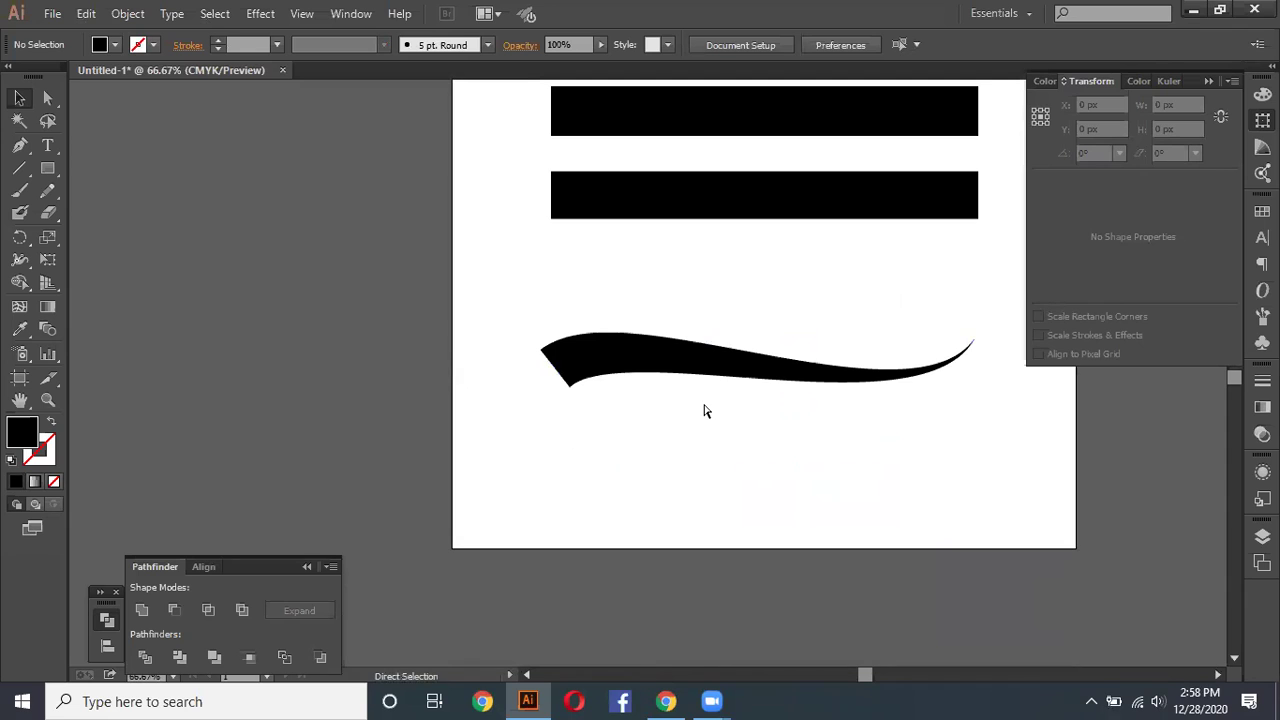
Step: Alt-drag a copy of the swoosh to sit directly below the original
{"action": "key", "text": "ctrl+a"}
{"action": "left_click_drag", "start_coordinate": [672, 360], "coordinate": [674, 435]}
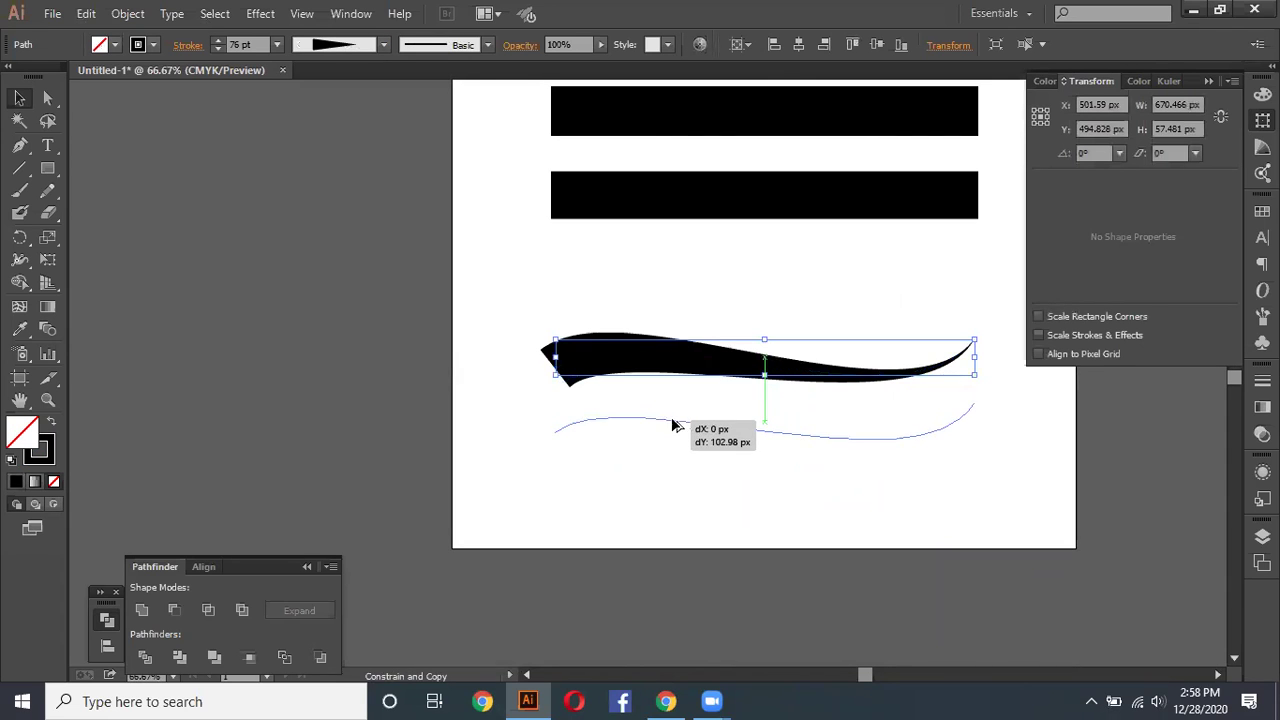
{"action": "left_click", "coordinate": [671, 492]}
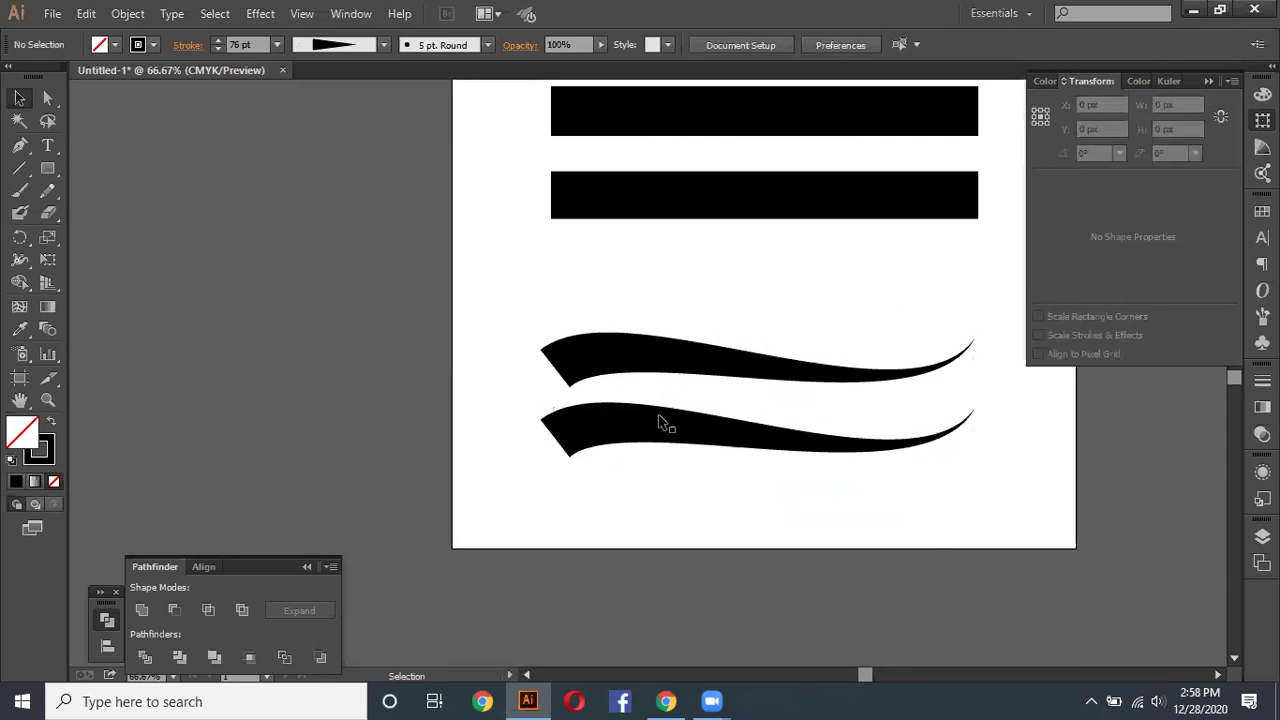
{"action": "left_click", "coordinate": [630, 362]}
{"action": "left_click", "coordinate": [651, 441]}
{"action": "left_click_drag", "start_coordinate": [485, 415], "coordinate": [626, 473]}
Step: Expand the lower swoosh copy's stroke into a filled shape
{"action": "left_click", "coordinate": [128, 13]}
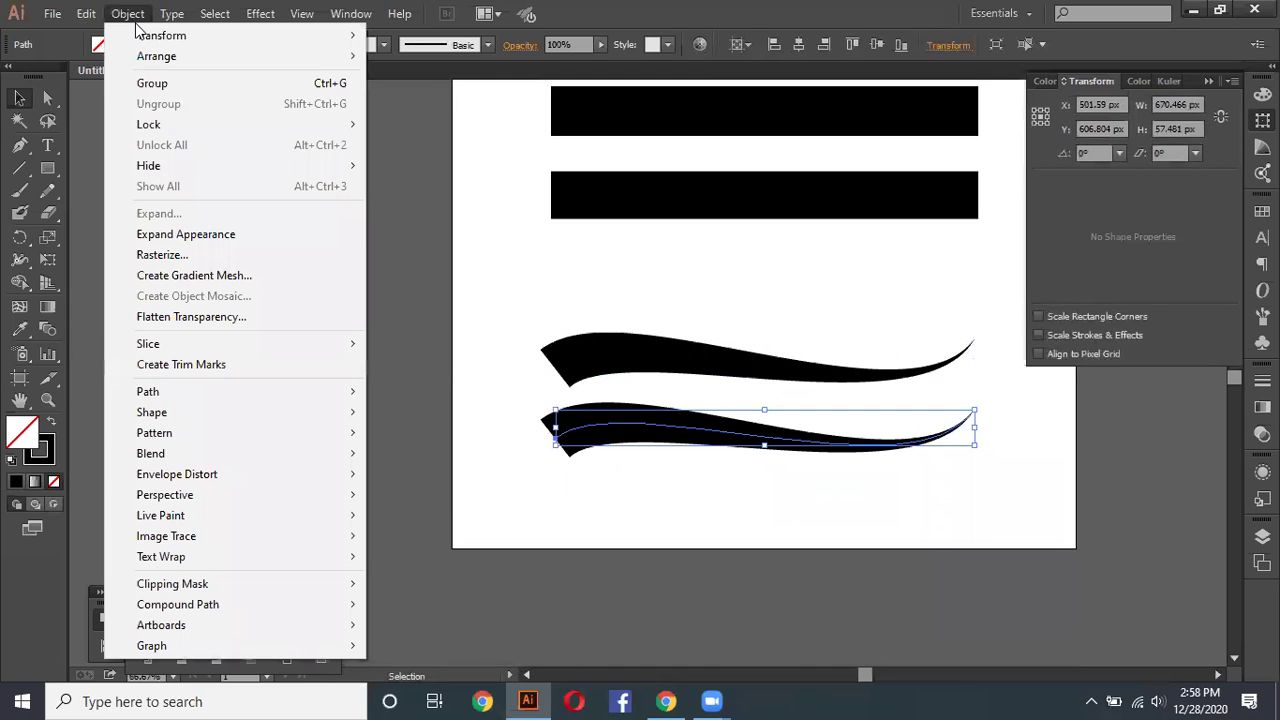
{"action": "left_click", "coordinate": [172, 232]}
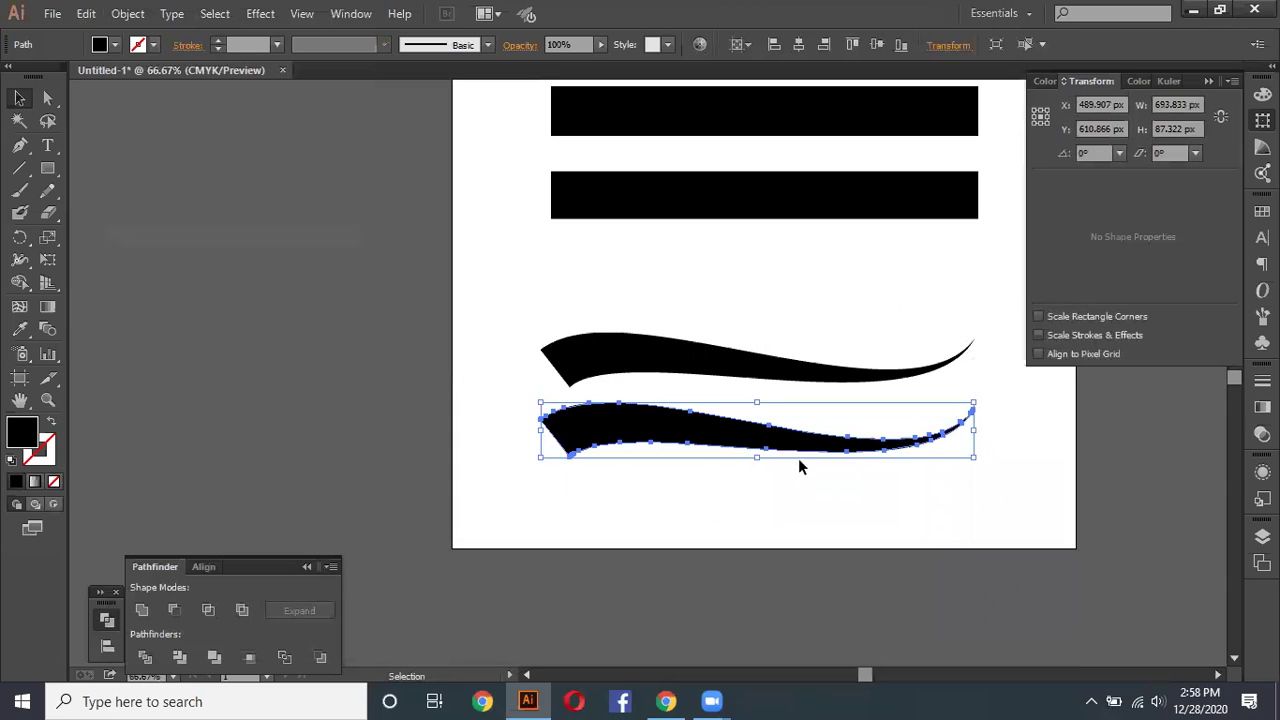
{"action": "left_click", "coordinate": [697, 485]}
Step: Scale both swooshes much smaller, then undo the resize
{"action": "left_click_drag", "start_coordinate": [478, 327], "coordinate": [978, 505]}
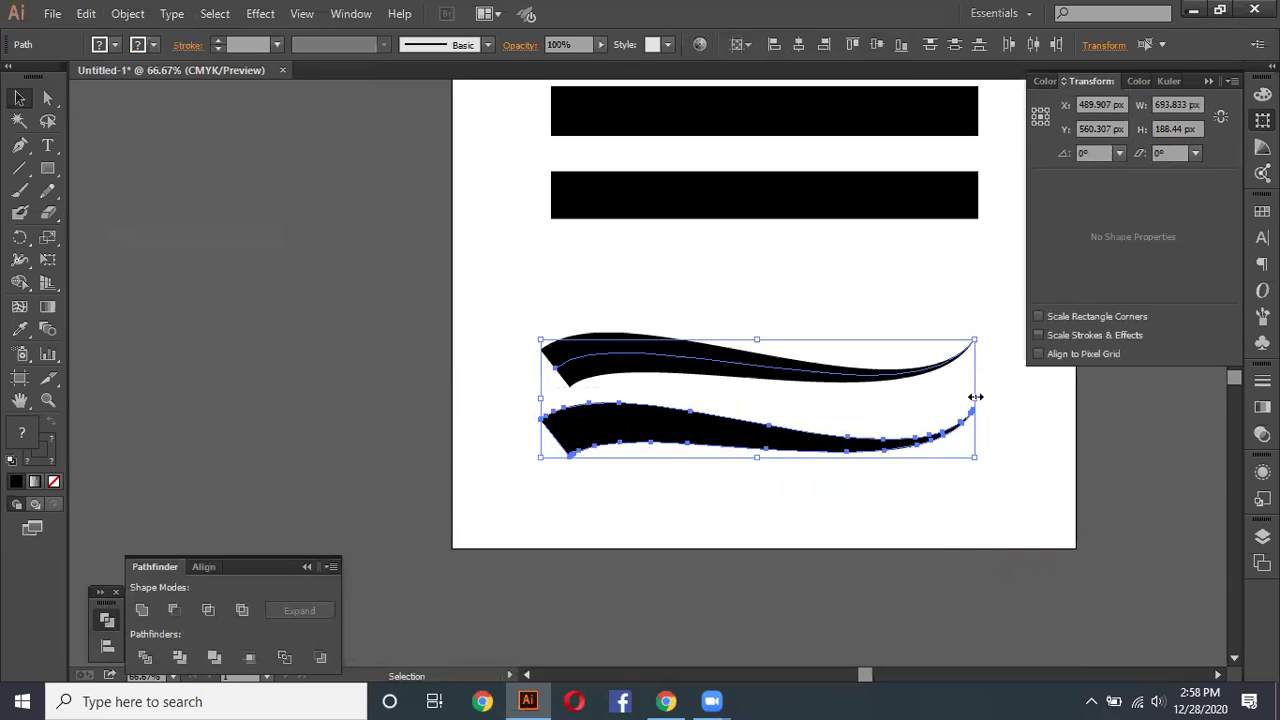
{"action": "left_click_drag", "start_coordinate": [976, 397], "coordinate": [815, 395]}
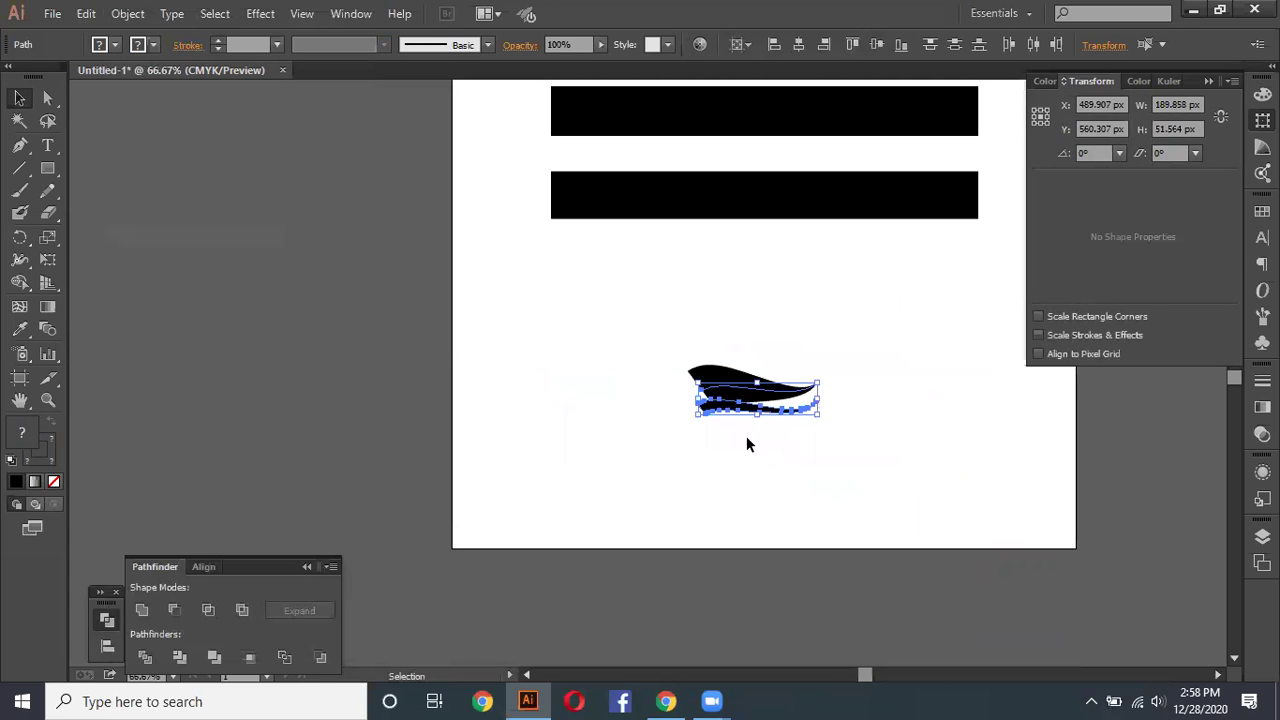
{"action": "scroll", "coordinate": [746, 444], "scroll_direction": "up", "scroll_amount": 3}
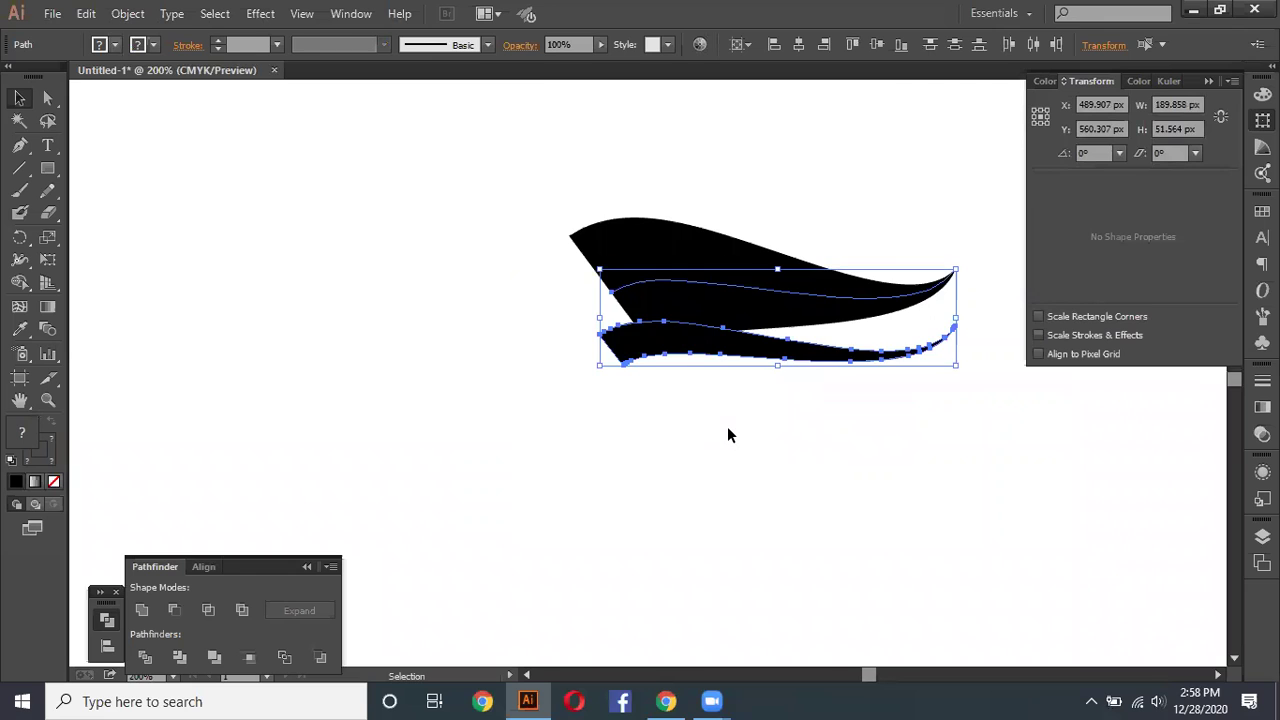
{"action": "scroll", "coordinate": [727, 426], "scroll_direction": "up", "scroll_amount": 1}
{"action": "left_click", "coordinate": [751, 420]}
{"action": "left_click_drag", "start_coordinate": [783, 420], "coordinate": [651, 506]}
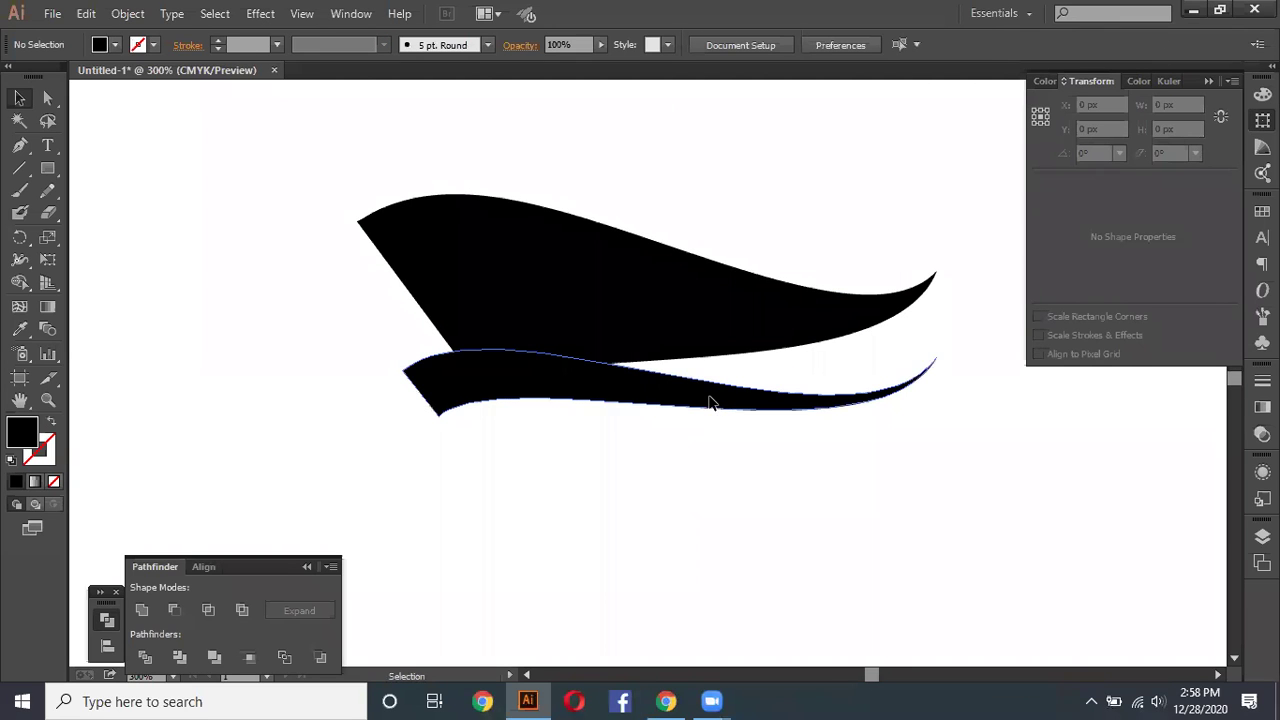
{"action": "left_click", "coordinate": [710, 402]}
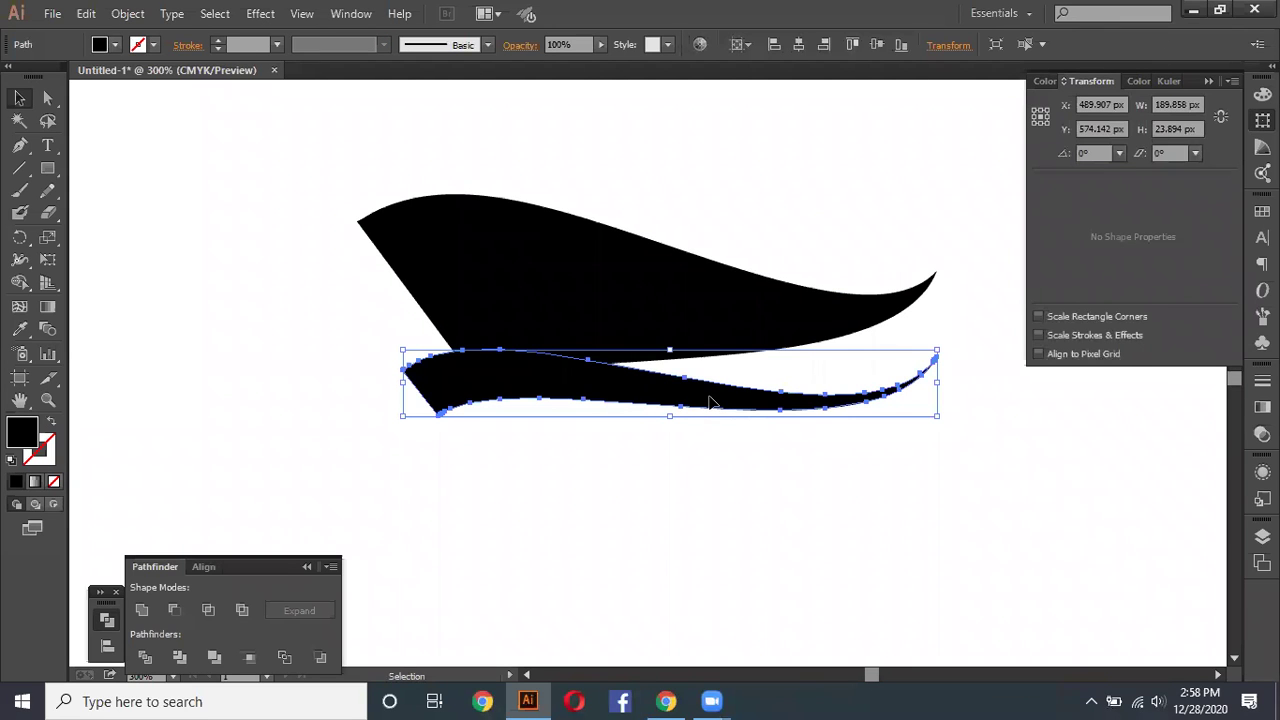
{"action": "left_click", "coordinate": [648, 297]}
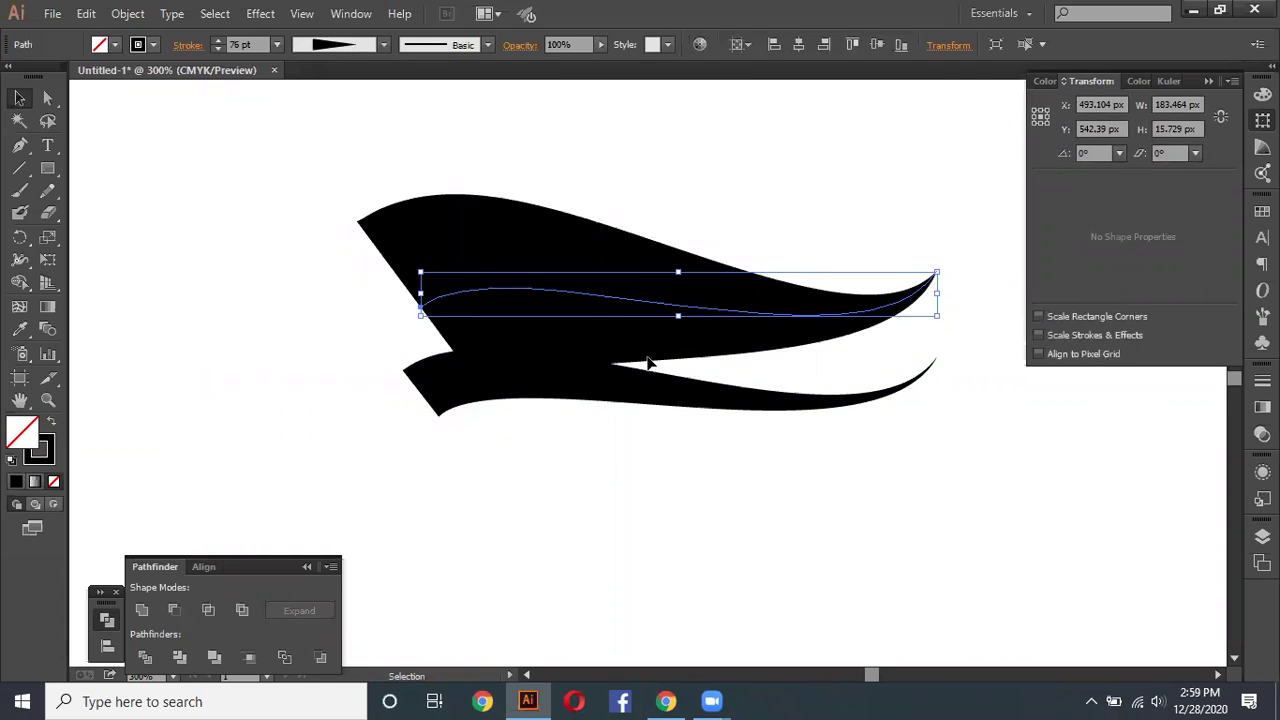
{"action": "scroll", "coordinate": [654, 402], "scroll_direction": "down", "scroll_amount": 2}
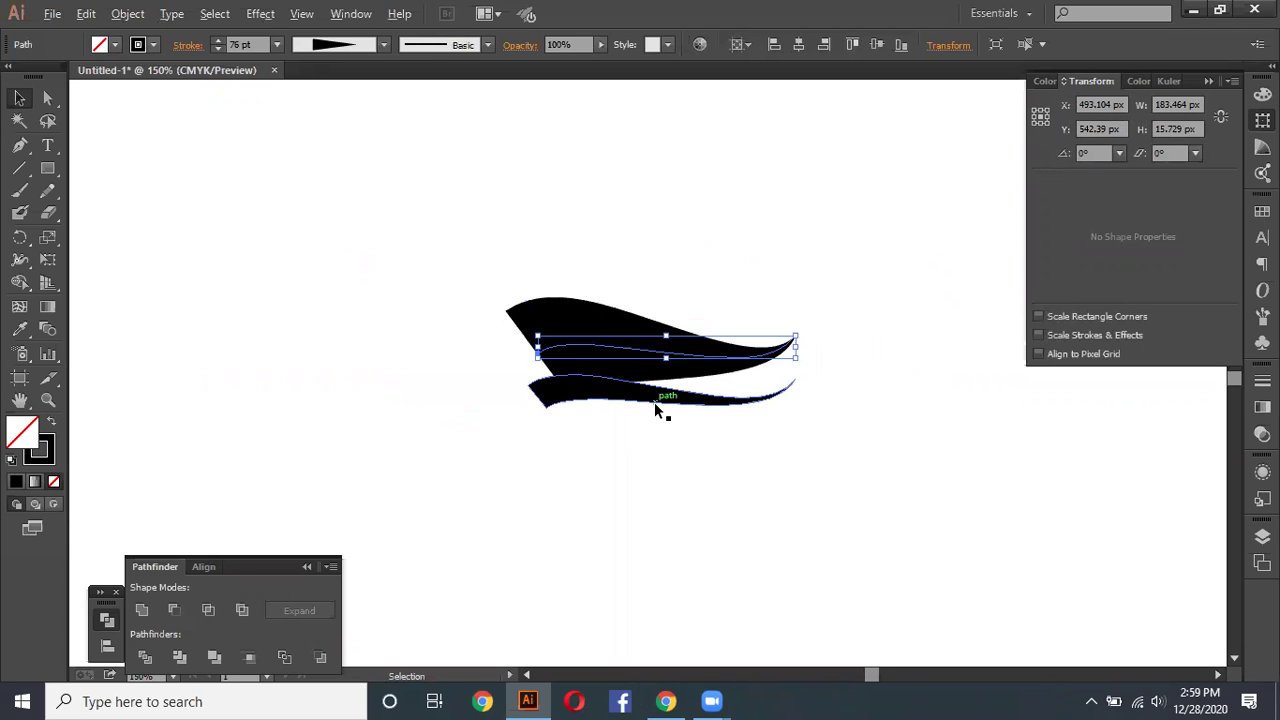
{"action": "scroll", "coordinate": [654, 402], "scroll_direction": "down", "scroll_amount": 2}
{"action": "scroll", "coordinate": [654, 402], "scroll_direction": "down", "scroll_amount": 1}
{"action": "key", "text": "ctrl+z"}
{"action": "key", "text": "ctrl+z"}
{"action": "key", "text": "ctrl+z"}
{"action": "key", "text": "ctrl+z"}
Step: Expand the upper swoosh stroke into a filled shape as well
{"action": "left_click", "coordinate": [617, 487]}
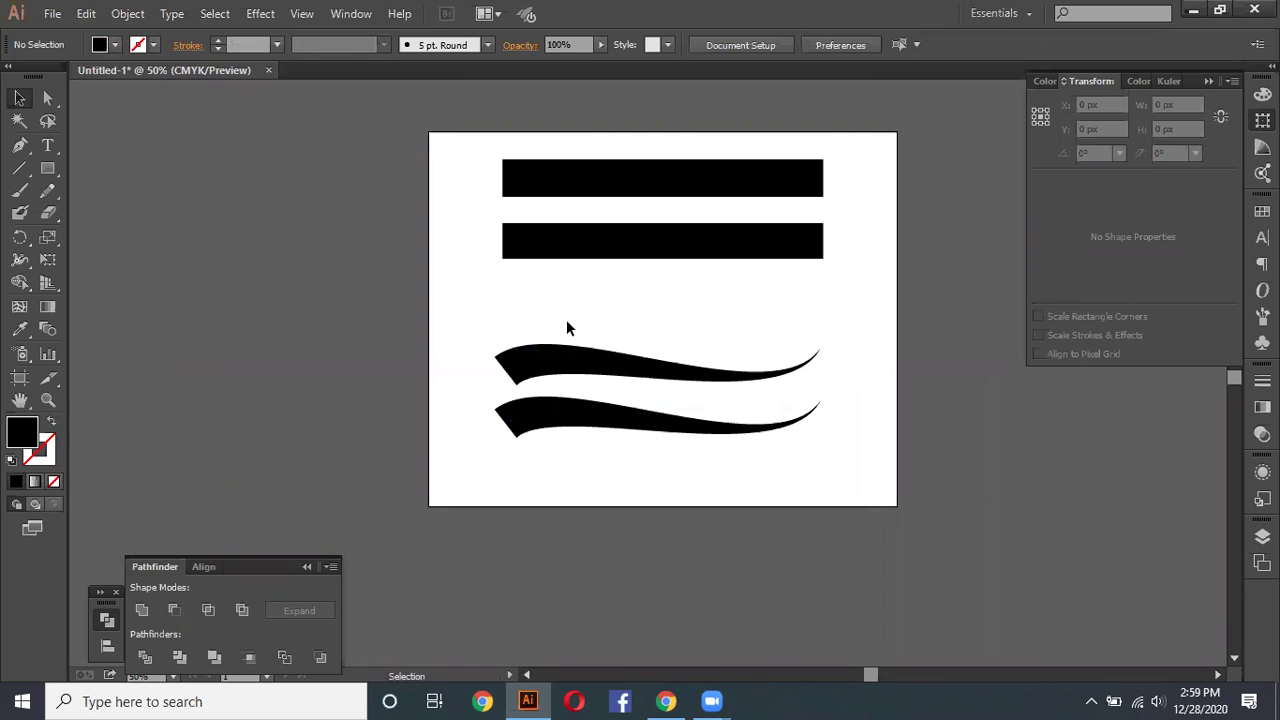
{"action": "left_click", "coordinate": [617, 377]}
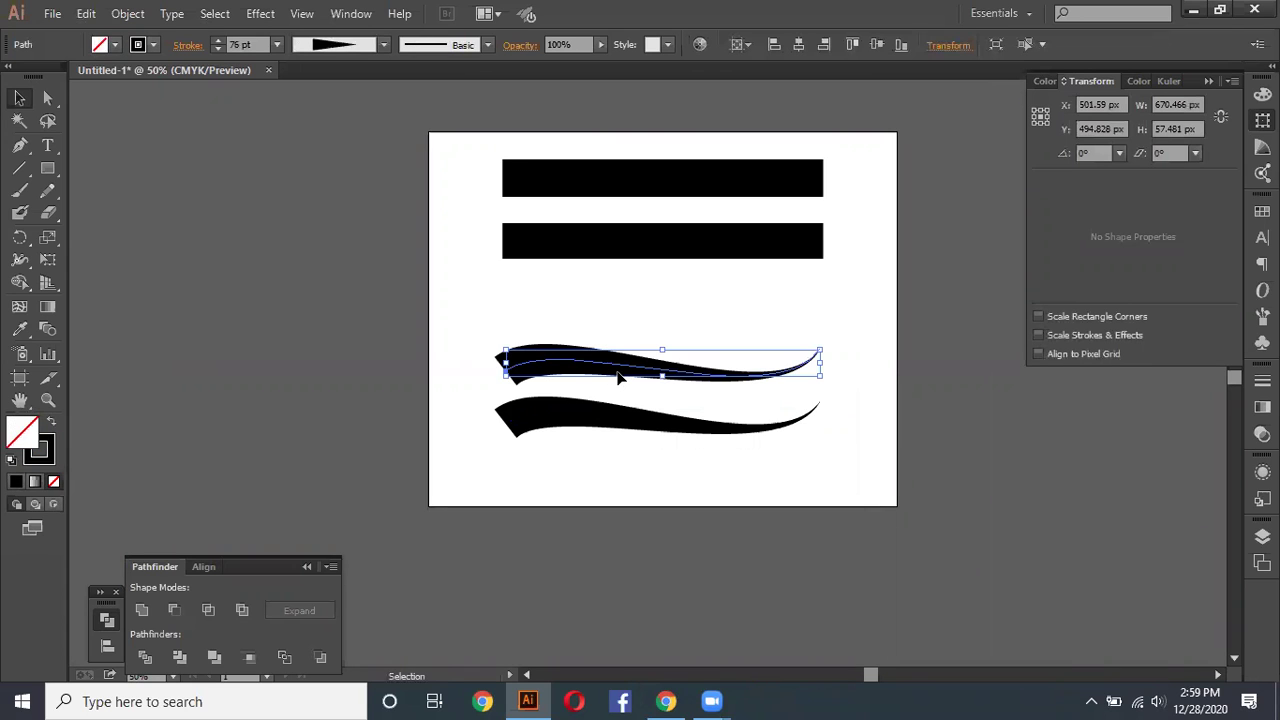
{"action": "left_click", "coordinate": [128, 13]}
{"action": "left_click", "coordinate": [163, 238]}
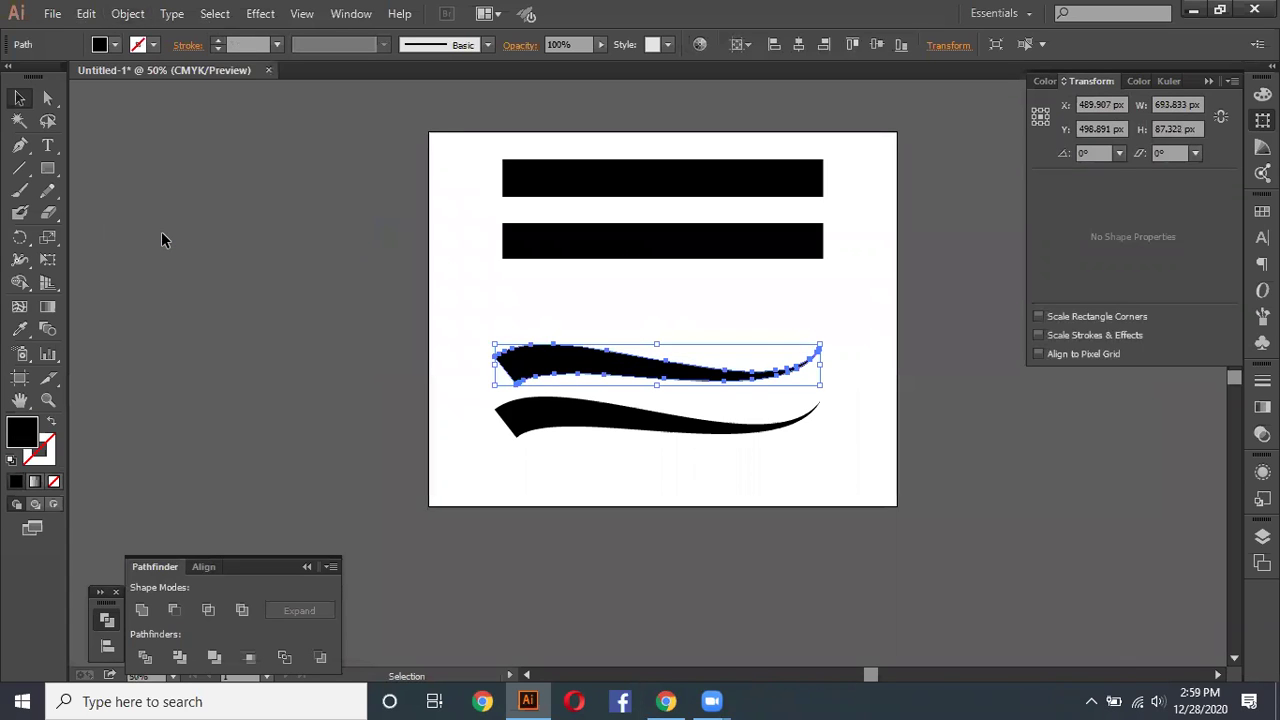
Step: Delete both swooshes and both black bars, leaving the artboard blank
{"action": "left_click_drag", "start_coordinate": [442, 312], "coordinate": [877, 491]}
{"action": "key", "text": "Delete"}
{"action": "left_click_drag", "start_coordinate": [489, 152], "coordinate": [880, 320]}
{"action": "key", "text": "Delete"}
{"action": "left_click", "coordinate": [48, 168]}
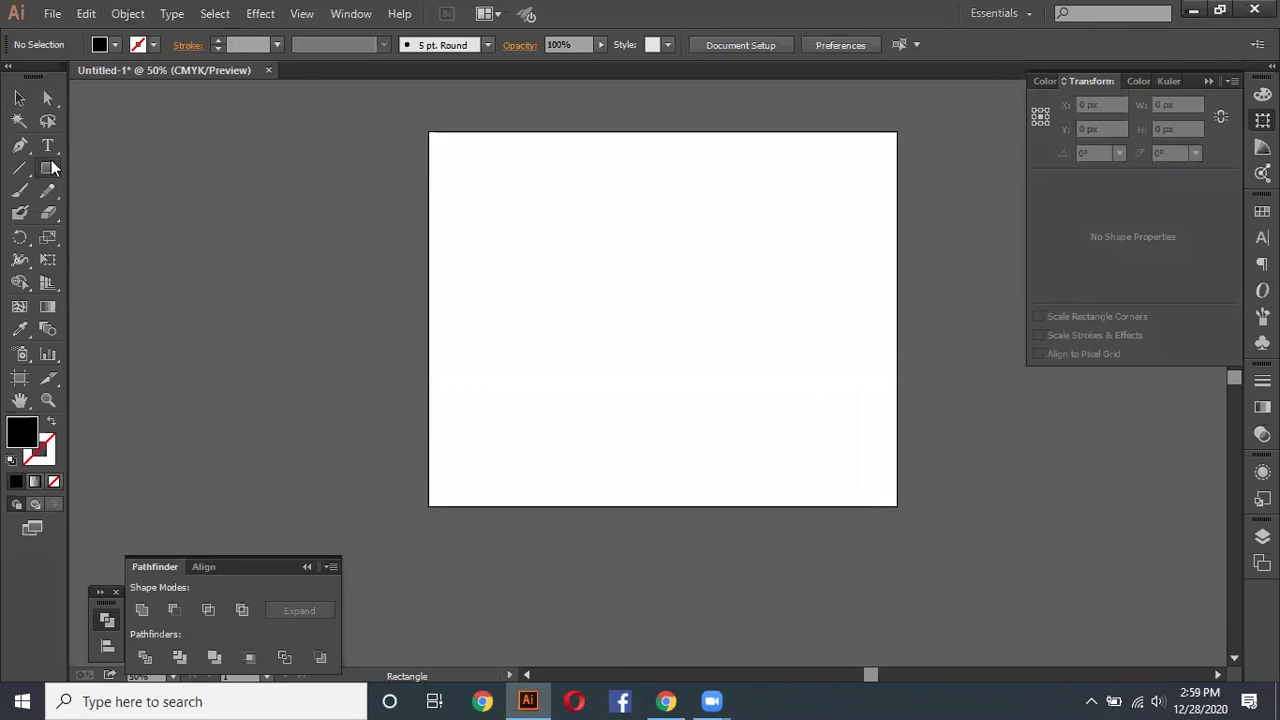
Step: Draw a large rectangle with a smaller one inside, then cut it out with Minus Front
{"action": "left_click_drag", "start_coordinate": [510, 186], "coordinate": [677, 320]}
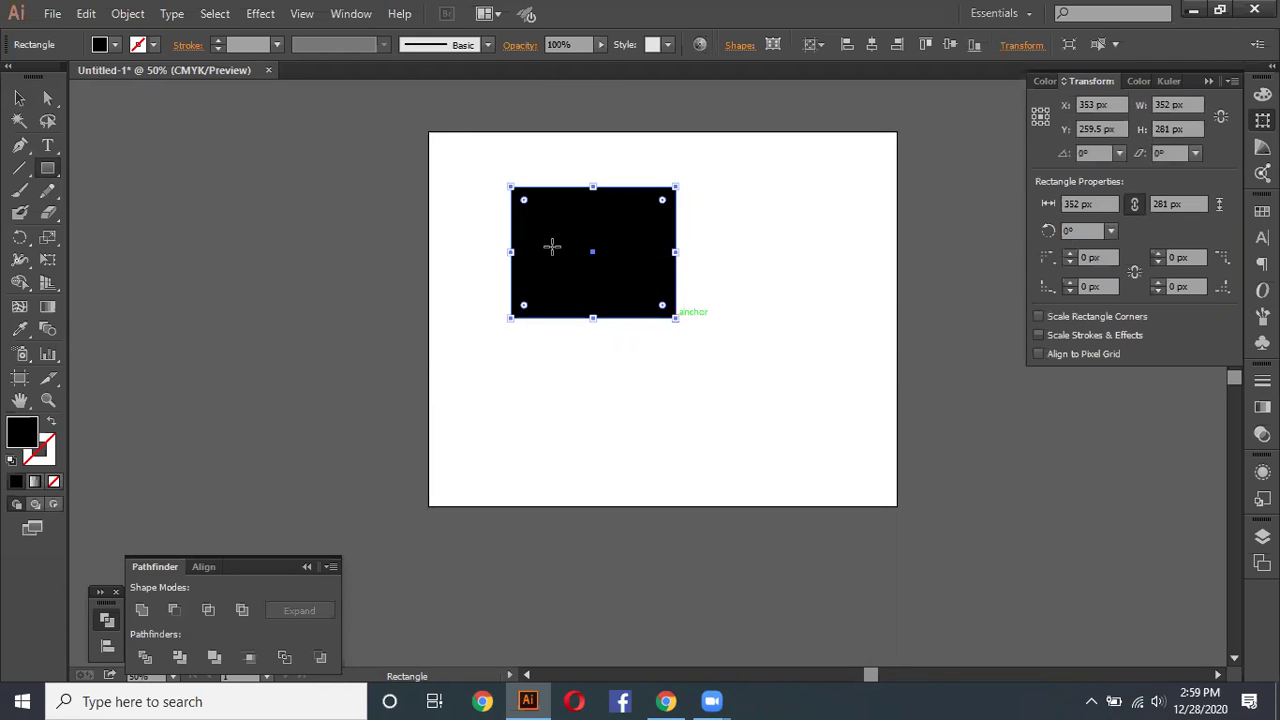
{"action": "left_click_drag", "start_coordinate": [538, 213], "coordinate": [645, 289]}
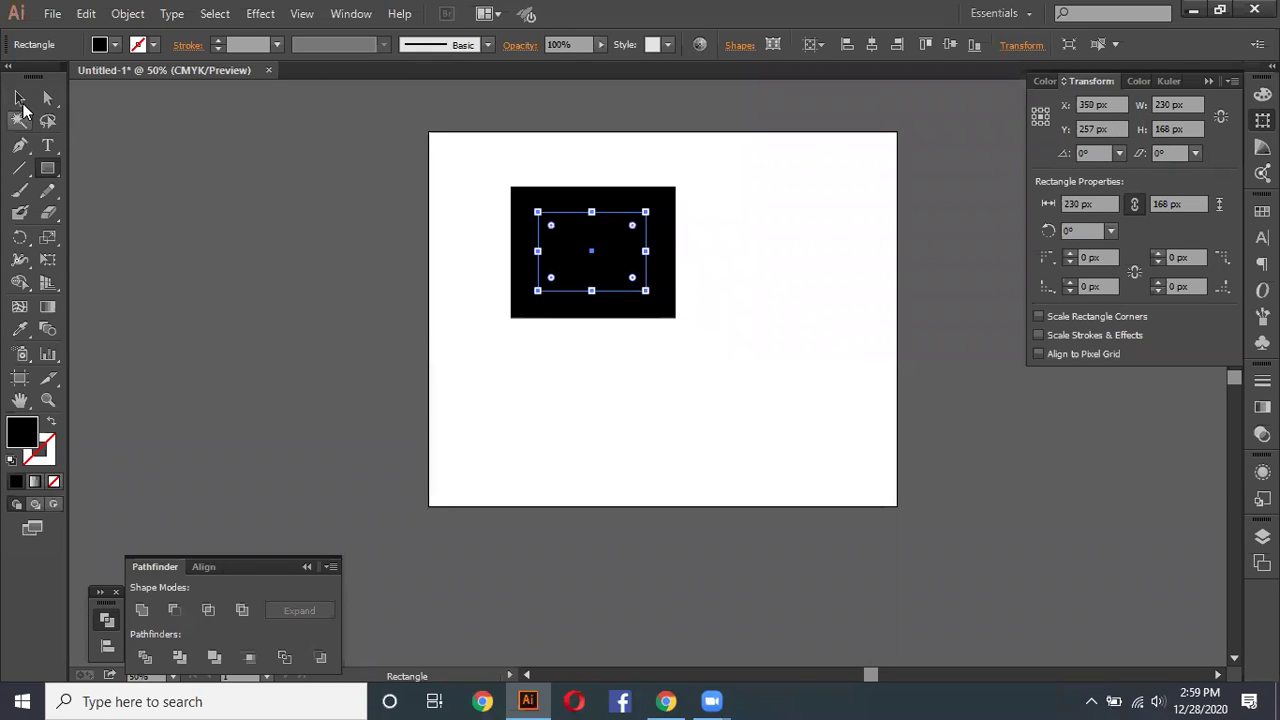
{"action": "key", "text": "v"}
{"action": "left_click_drag", "start_coordinate": [466, 165], "coordinate": [686, 336]}
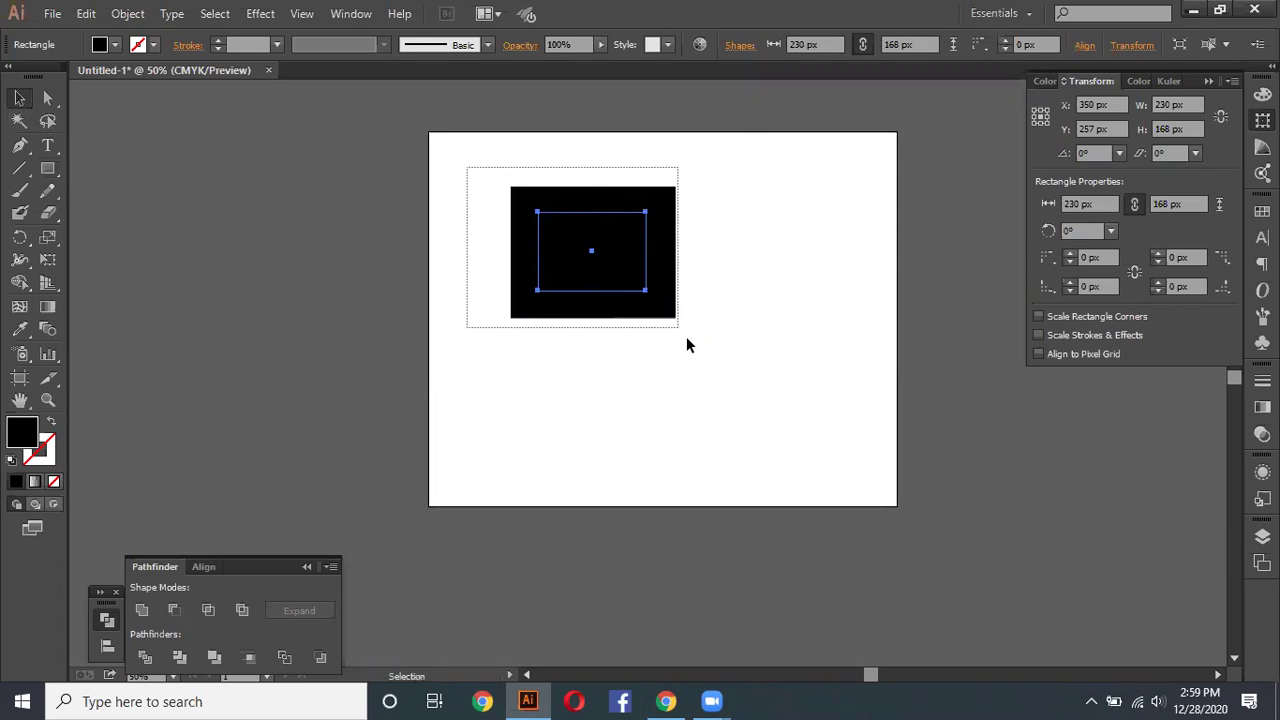
{"action": "left_click", "coordinate": [173, 611]}
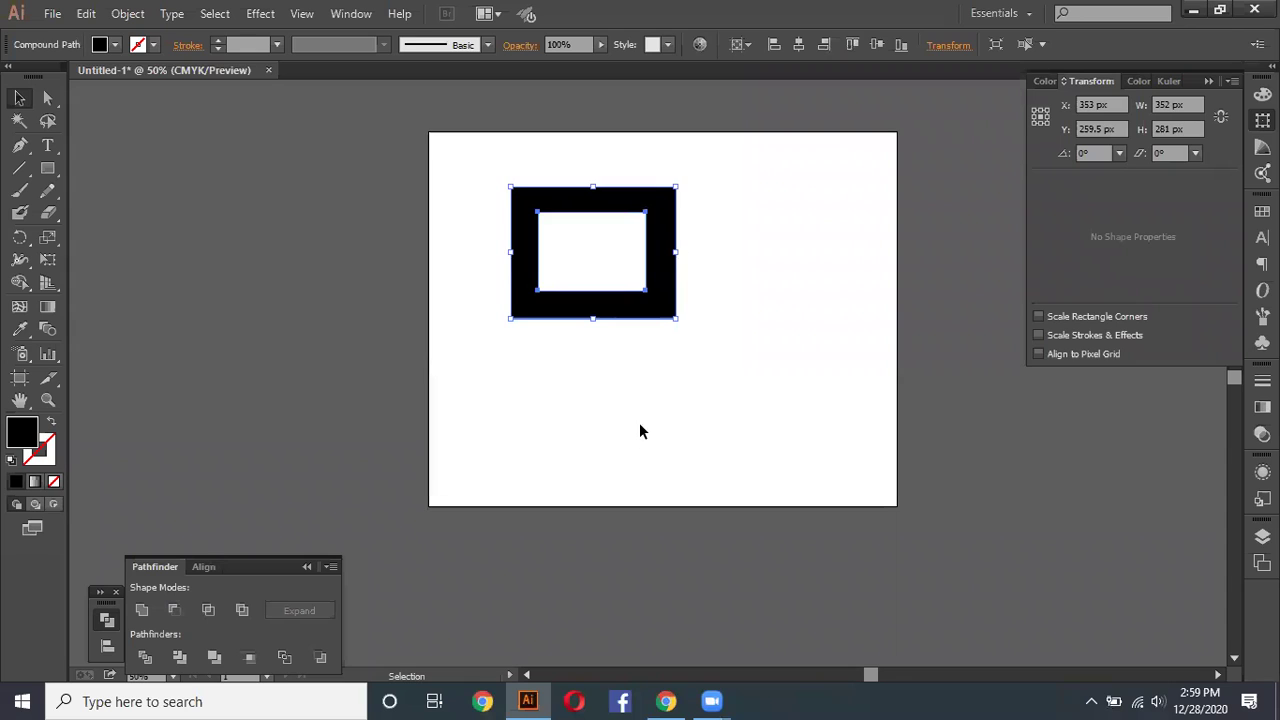
{"action": "left_click", "coordinate": [626, 170]}
{"action": "left_click_drag", "start_coordinate": [728, 370], "coordinate": [729, 368]}
Step: Round the inner and outer right-hand corners with live corner widgets to form a D
{"action": "left_click", "coordinate": [47, 98]}
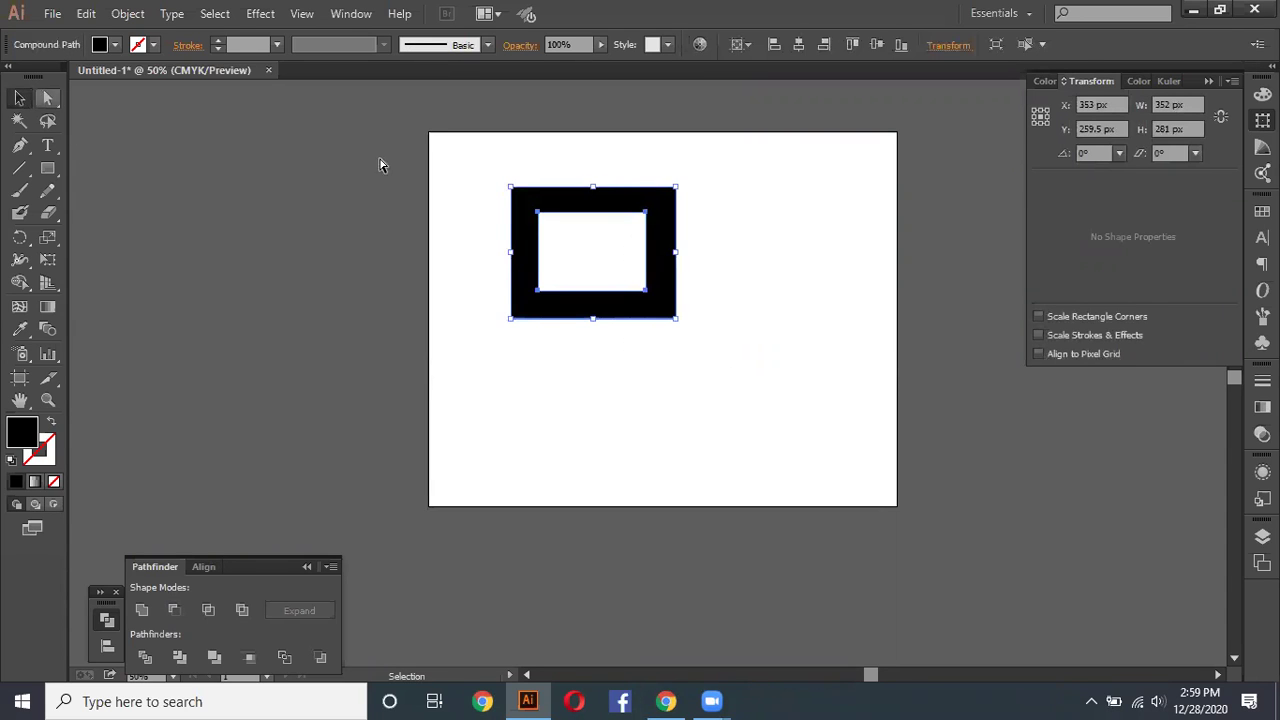
{"action": "left_click", "coordinate": [645, 212]}
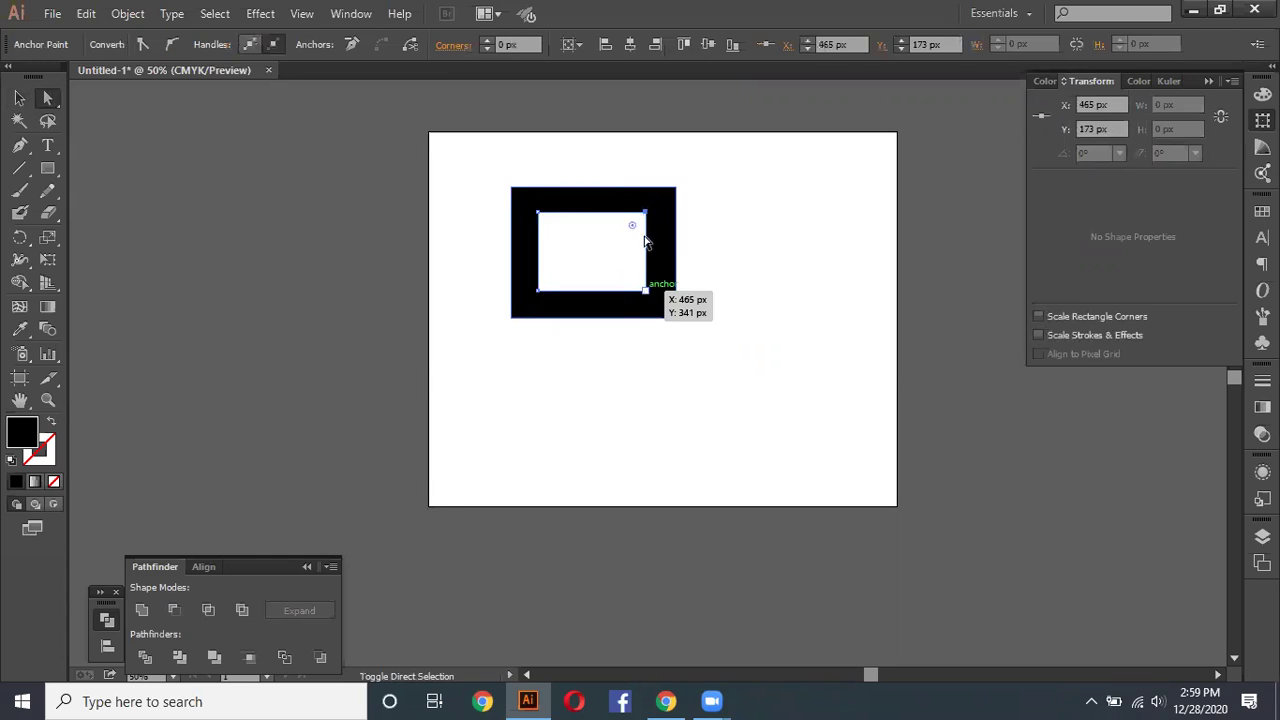
{"action": "left_click", "coordinate": [646, 291], "text": "shift"}
{"action": "left_click_drag", "start_coordinate": [631, 229], "coordinate": [437, 236]}
{"action": "left_click_drag", "start_coordinate": [663, 172], "coordinate": [690, 358]}
{"action": "left_click_drag", "start_coordinate": [405, 247], "coordinate": [386, 237]}
{"action": "left_click", "coordinate": [535, 395]}
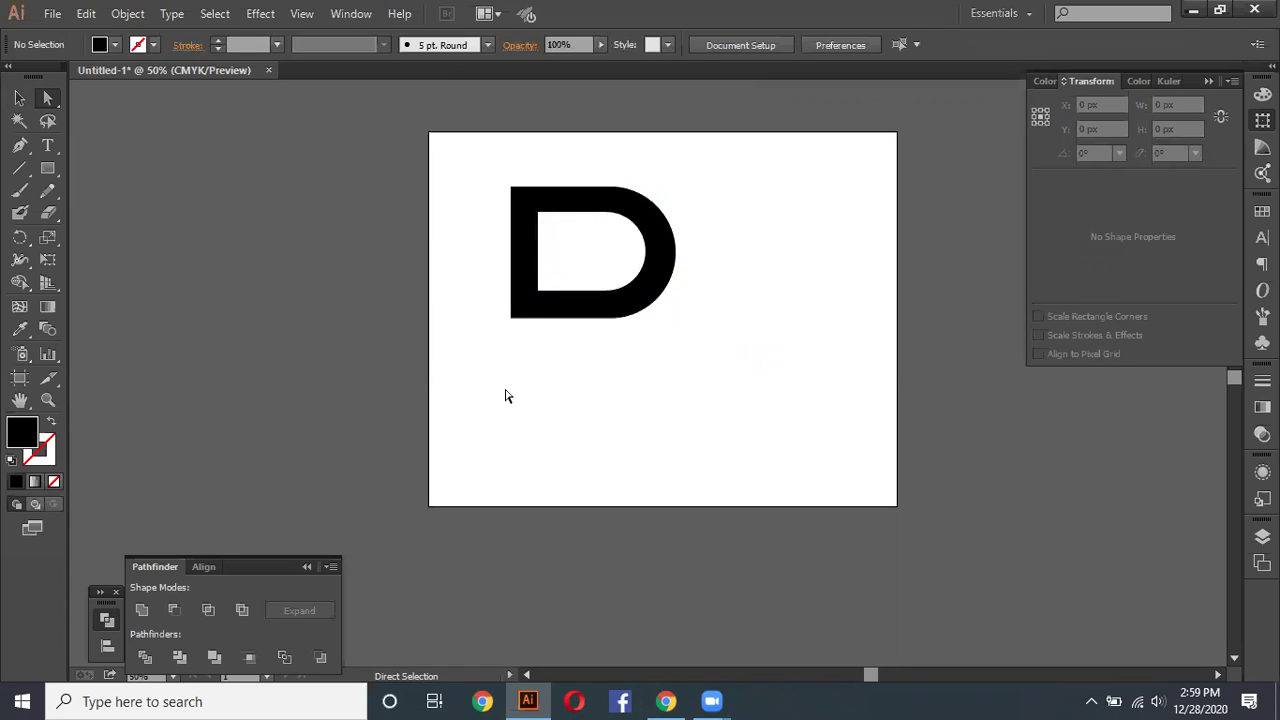
Step: Draw a closed rectangular path below the first D with the Pen tool
{"action": "left_click", "coordinate": [20, 146]}
{"action": "left_click", "coordinate": [523, 361]}
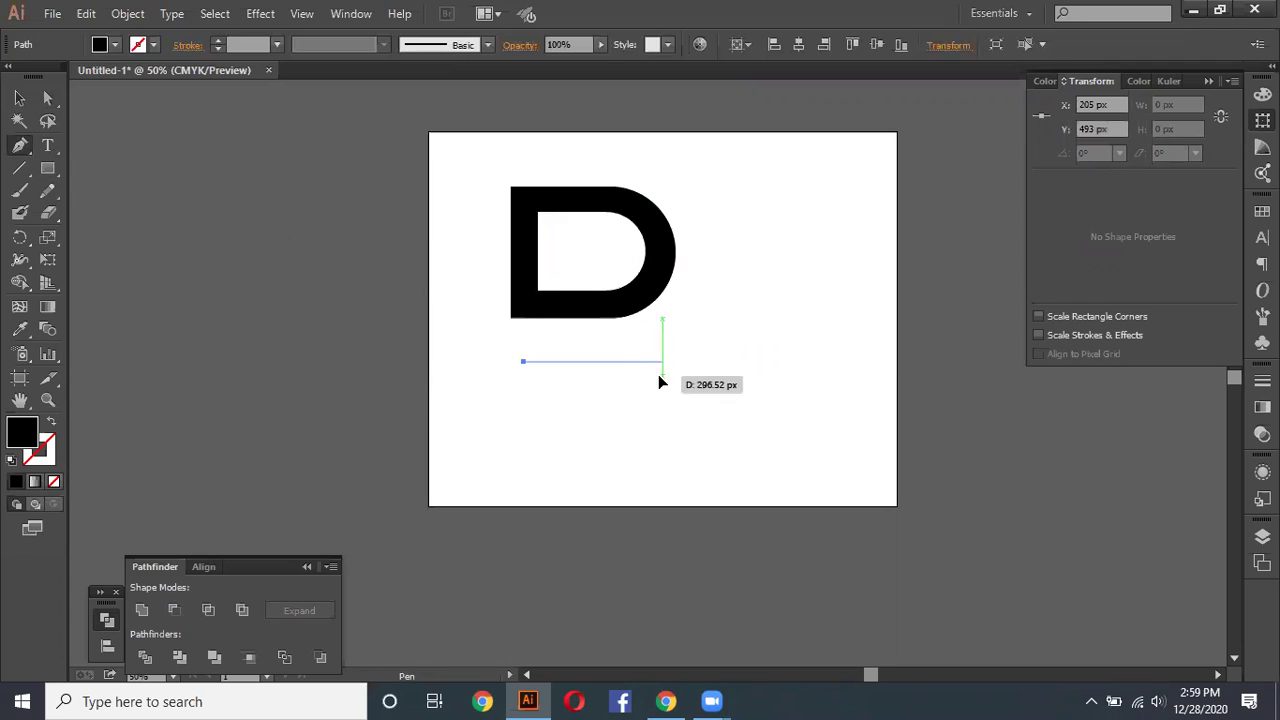
{"action": "left_click", "coordinate": [661, 361]}
{"action": "left_click", "coordinate": [661, 463]}
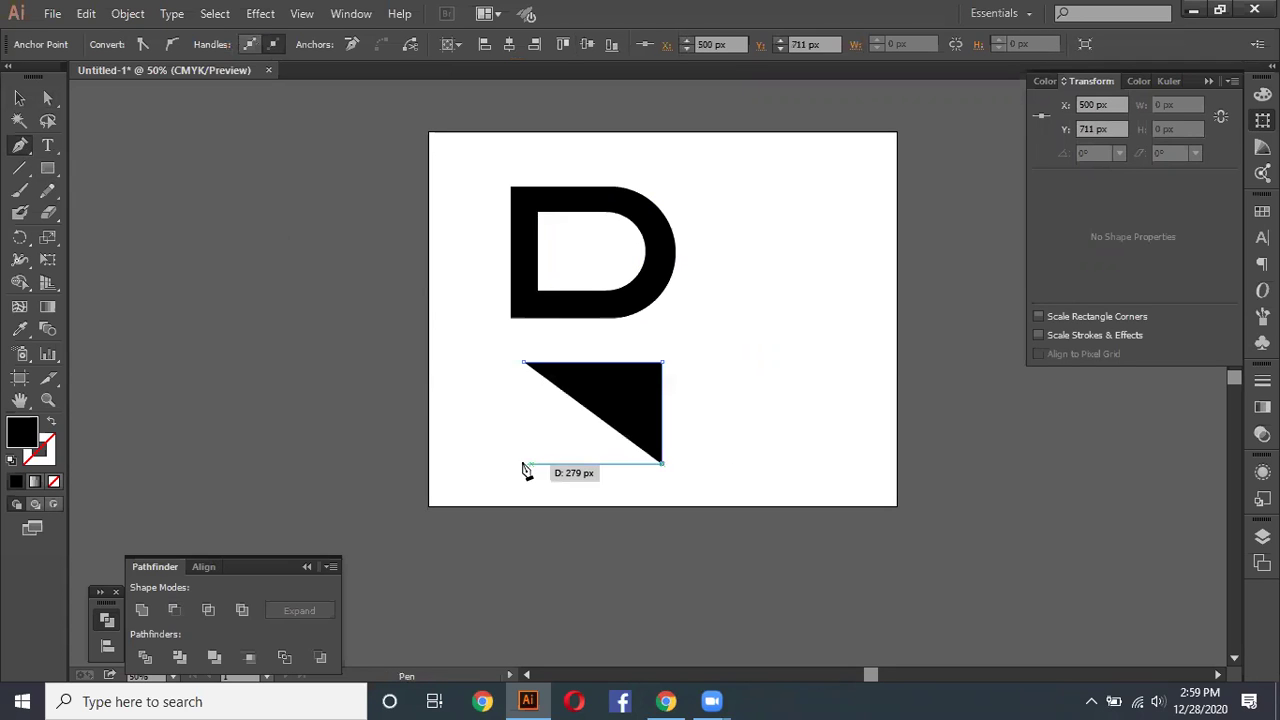
{"action": "left_click", "coordinate": [523, 463]}
{"action": "left_click", "coordinate": [523, 361]}
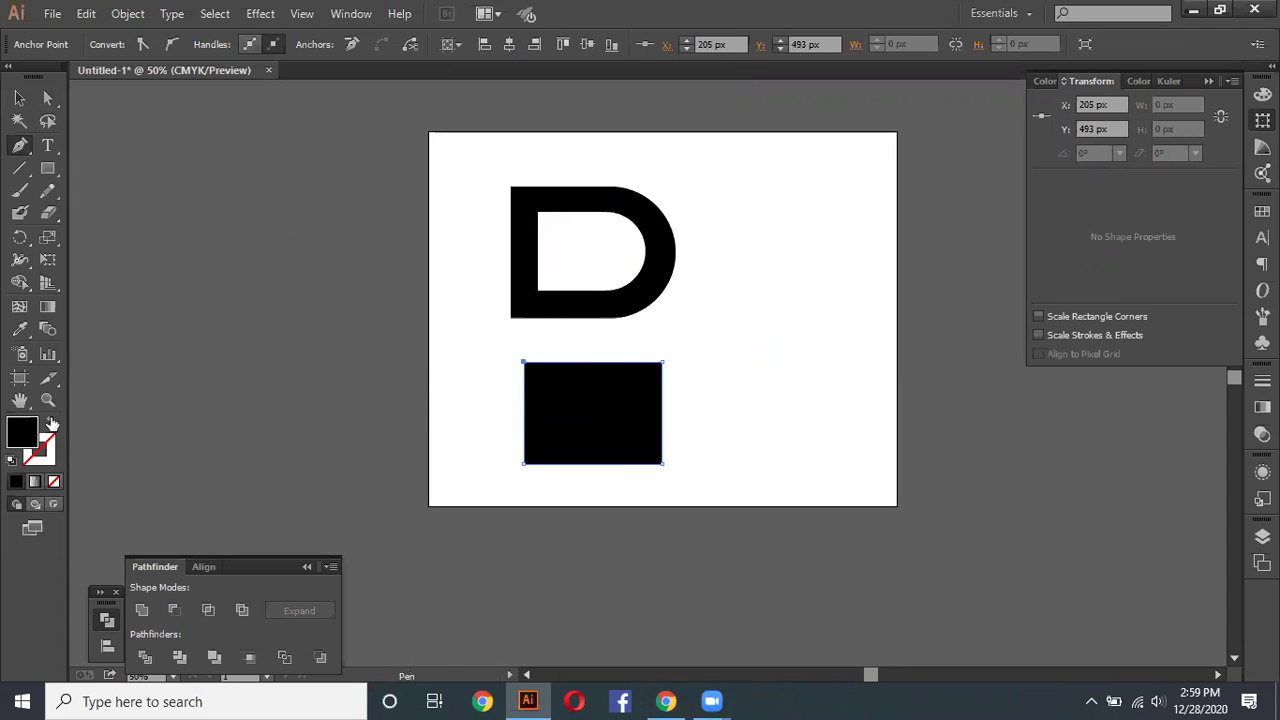
Step: Swap fill and stroke on the rectangle and raise its stroke weight to 64 pt
{"action": "left_click", "coordinate": [52, 421]}
{"action": "left_click", "coordinate": [20, 100]}
{"action": "left_click_drag", "start_coordinate": [471, 354], "coordinate": [571, 443]}
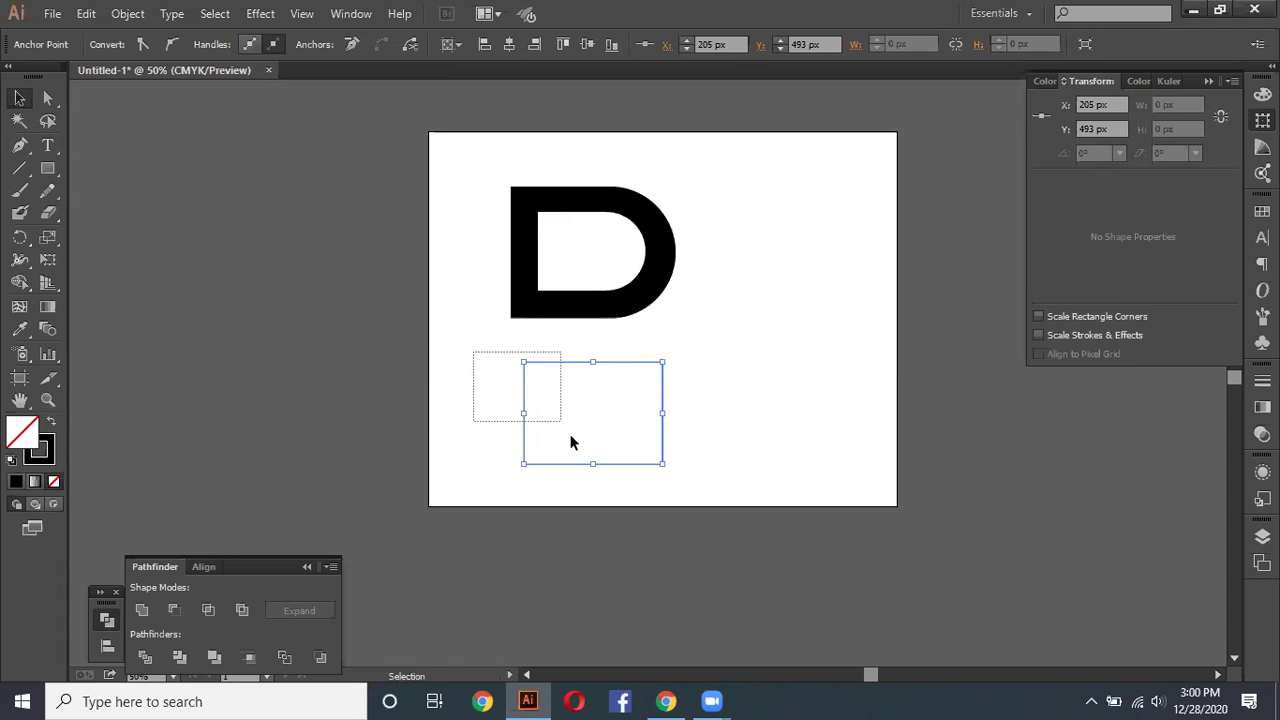
{"action": "left_click", "coordinate": [217, 41]}
{"action": "left_click", "coordinate": [217, 41]}
{"action": "left_click", "coordinate": [217, 42]}
{"action": "left_click", "coordinate": [217, 42]}
{"action": "left_click", "coordinate": [217, 42]}
{"action": "left_click", "coordinate": [217, 42]}
{"action": "left_click", "coordinate": [217, 42]}
Step: Select the rectangle's two right corner anchors to round them into a D shape
{"action": "key", "text": "ctrl+shift+a"}
{"action": "left_click", "coordinate": [47, 94]}
{"action": "mouse_move", "coordinate": [702, 347]}
{"action": "left_mouse_down"}
{"action": "mouse_move", "coordinate": [658, 462]}
{"action": "mouse_move", "coordinate": [49, 118]}
{"action": "mouse_move", "coordinate": [202, 160]}
{"action": "left_mouse_up"}
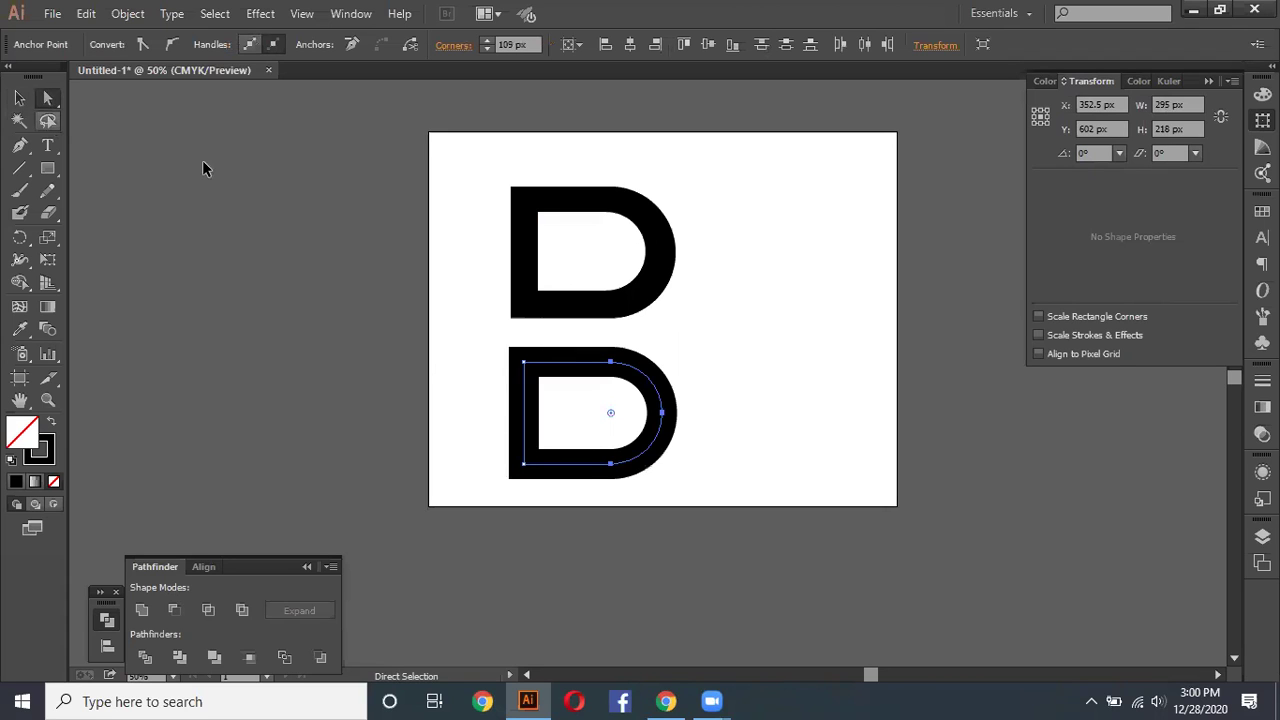
{"action": "key", "text": "v"}
{"action": "left_click", "coordinate": [781, 370]}
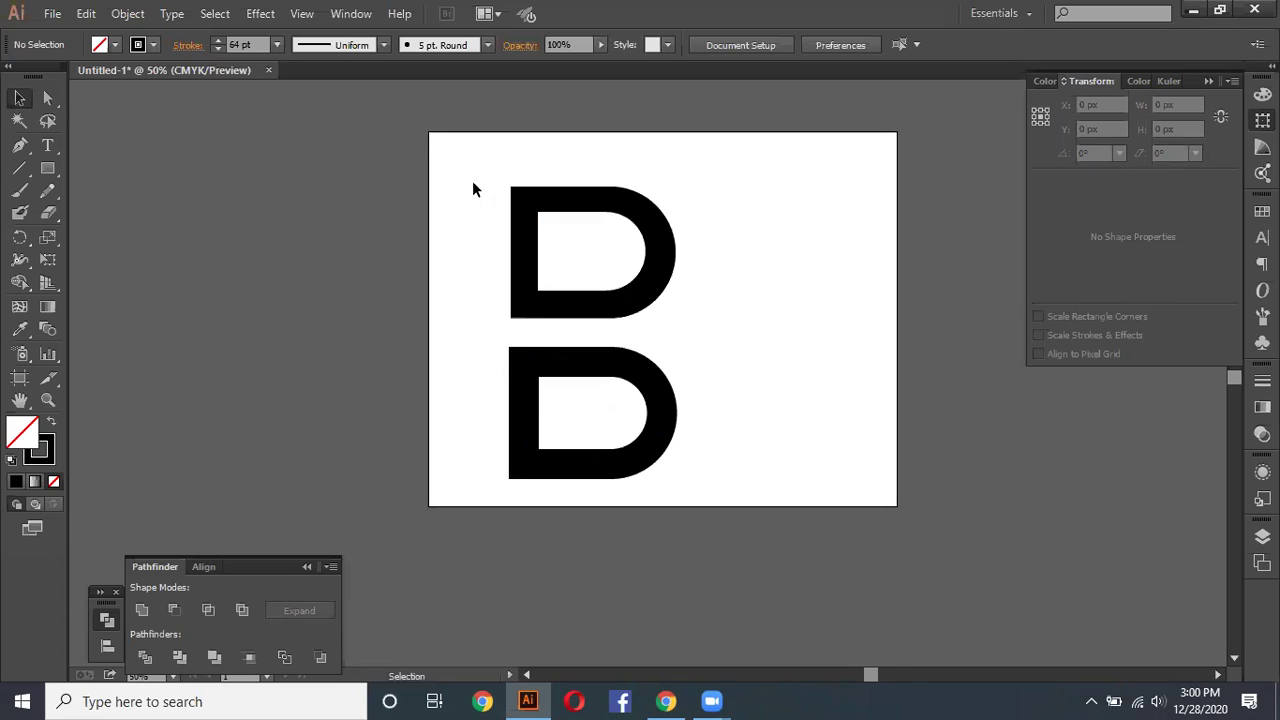
{"action": "left_click", "coordinate": [531, 261]}
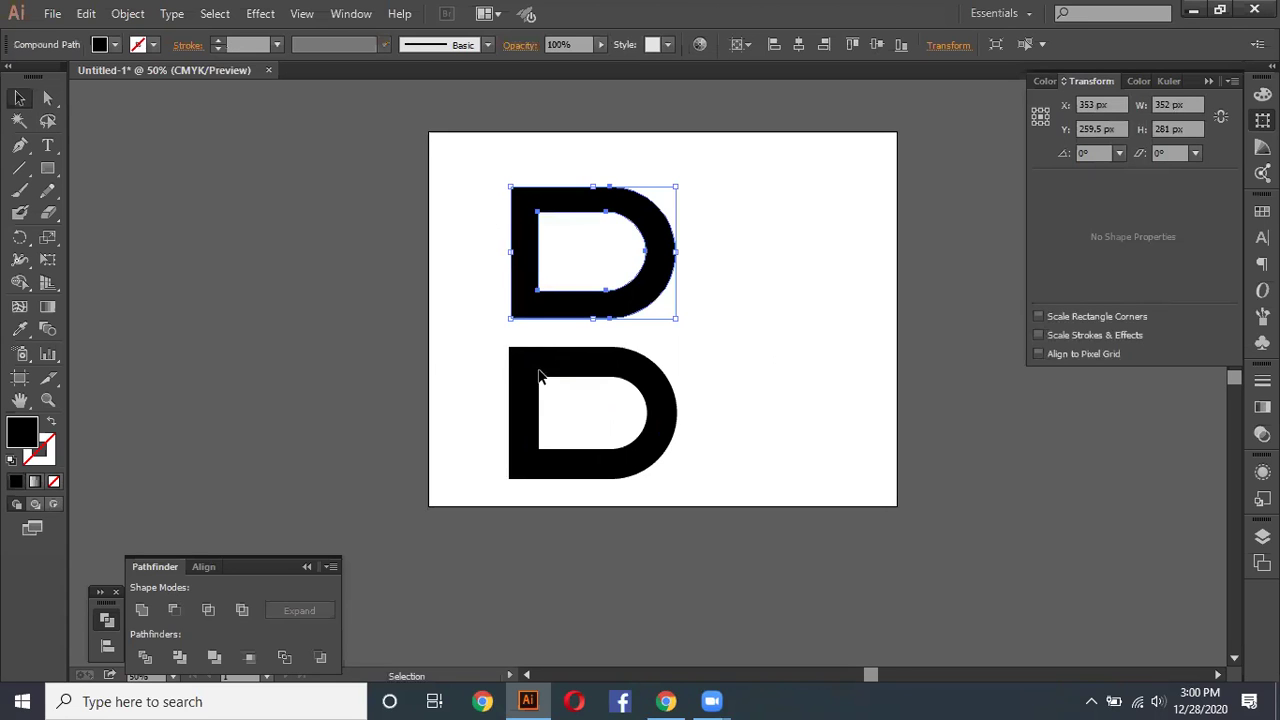
{"action": "left_click_drag", "start_coordinate": [531, 261], "coordinate": [486, 220]}
{"action": "mouse_move", "coordinate": [627, 383]}
{"action": "left_mouse_down"}
{"action": "mouse_move", "coordinate": [522, 323]}
{"action": "mouse_move", "coordinate": [536, 323]}
{"action": "left_mouse_up"}
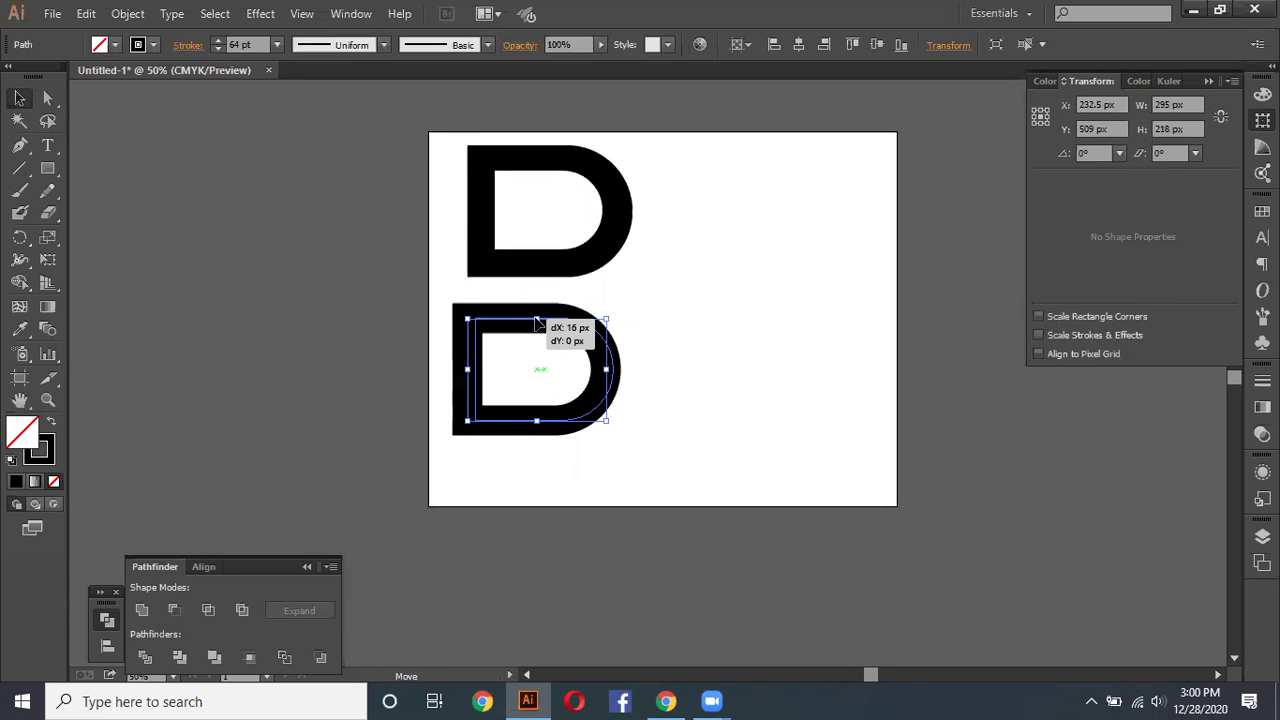
{"action": "left_click", "coordinate": [52, 170]}
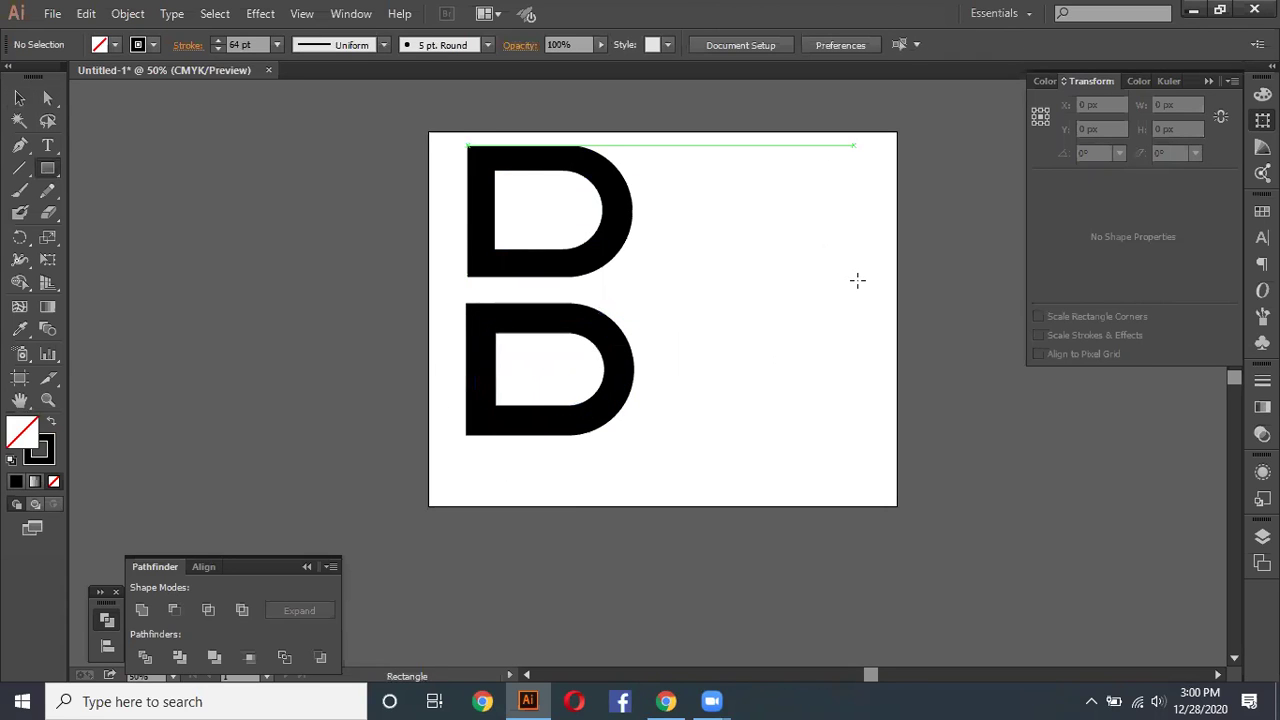
{"action": "left_click_drag", "start_coordinate": [743, 162], "coordinate": [868, 293]}
{"action": "left_click_drag", "start_coordinate": [777, 194], "coordinate": [871, 290]}
{"action": "key", "text": "v"}
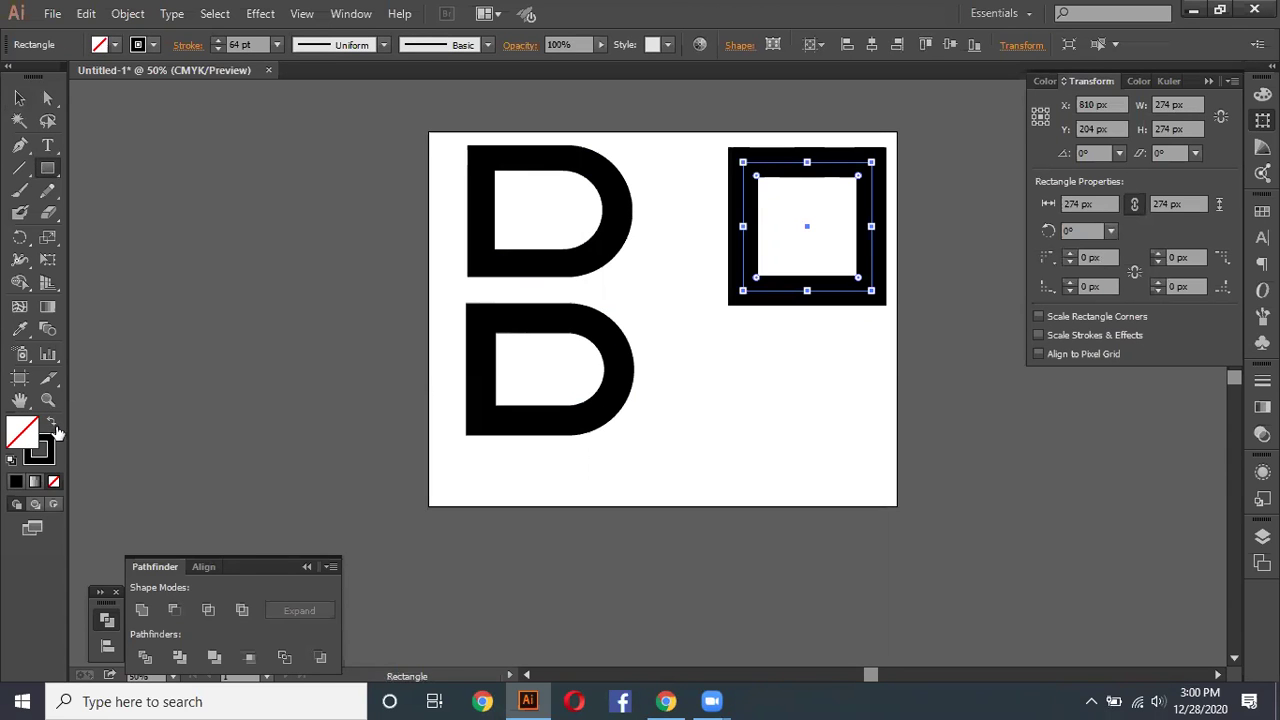
{"action": "key", "text": "shift+x"}
{"action": "left_click_drag", "start_coordinate": [780, 190], "coordinate": [844, 262]}
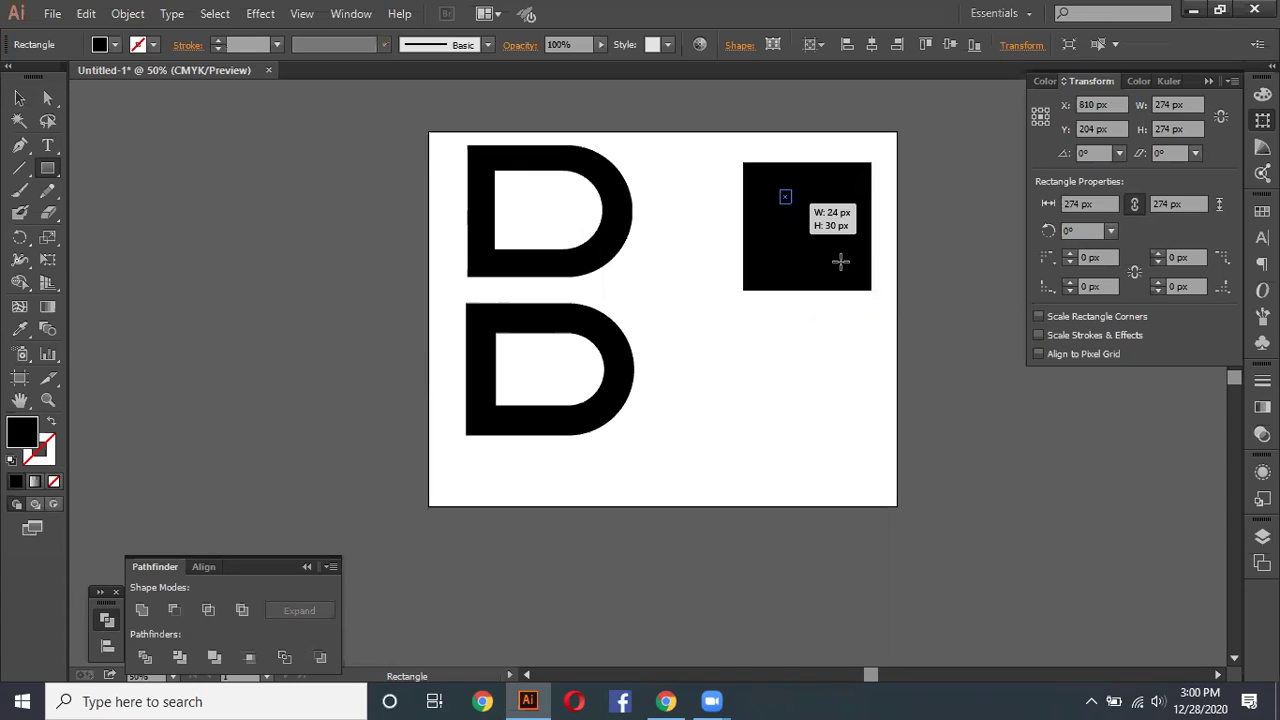
{"action": "left_click_drag", "start_coordinate": [846, 196], "coordinate": [840, 190]}
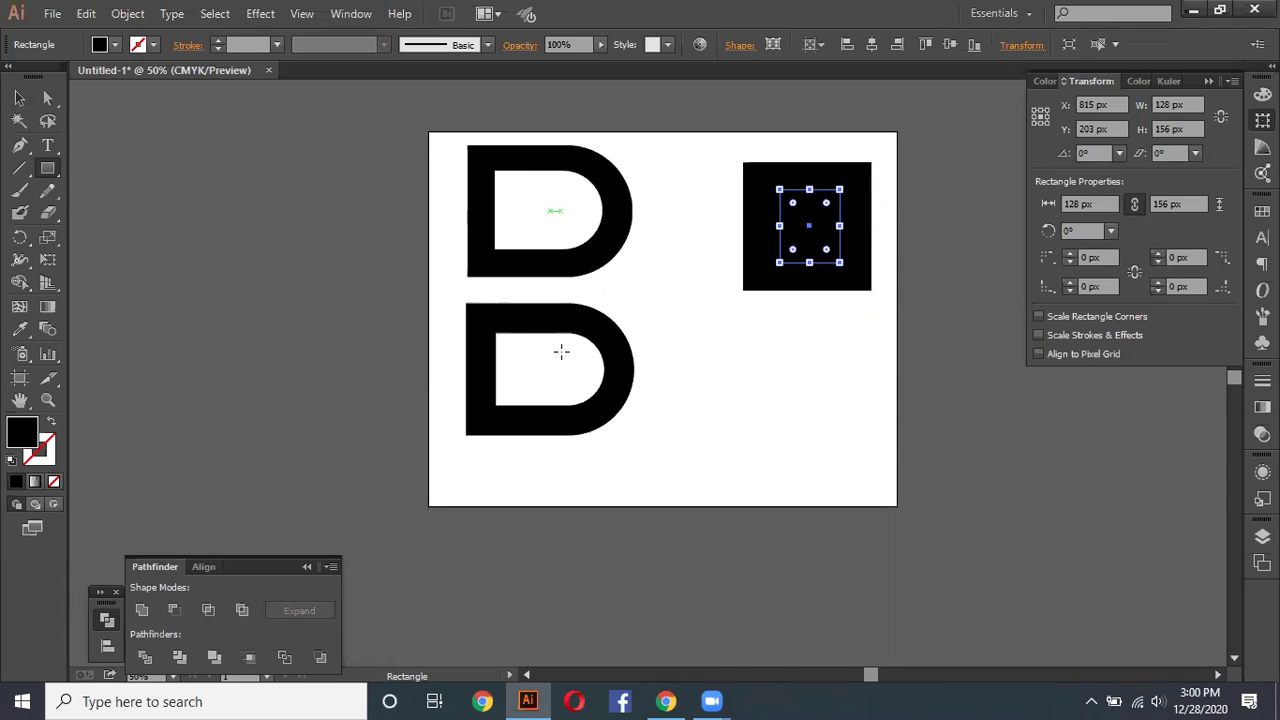
{"action": "left_click", "coordinate": [19, 148]}
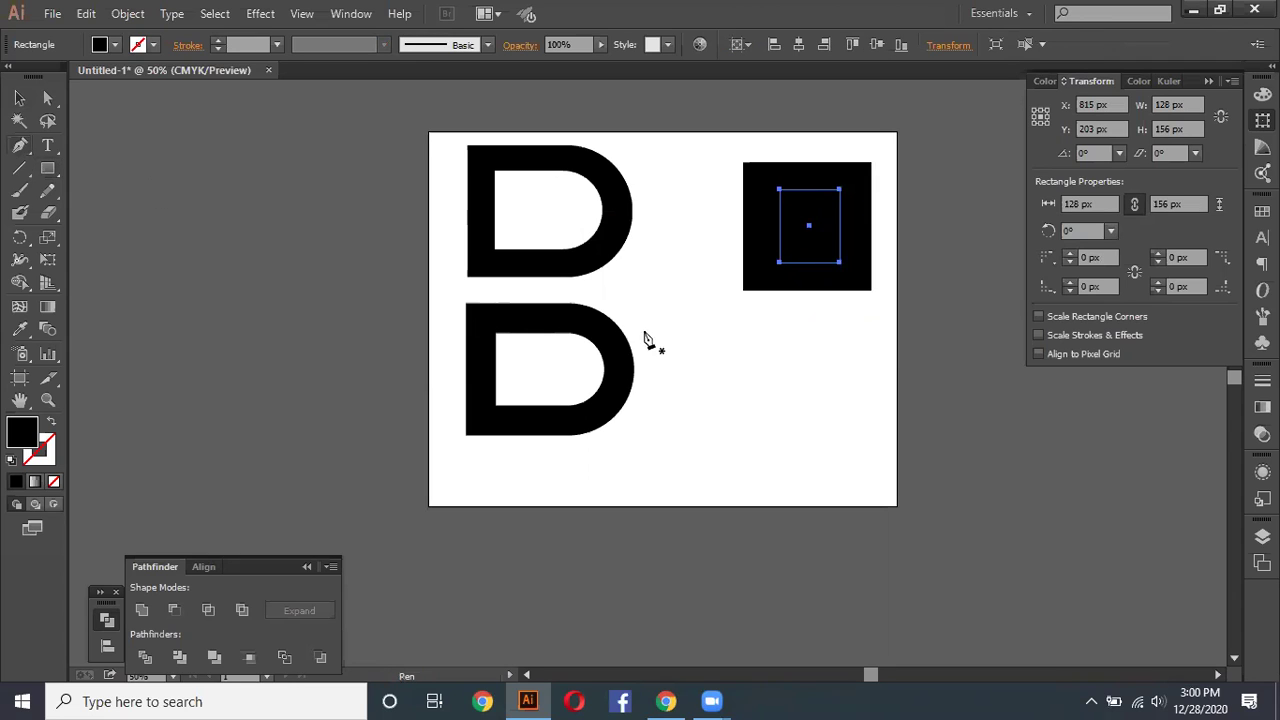
{"action": "left_click", "coordinate": [824, 340]}
{"action": "left_click", "coordinate": [824, 437]}
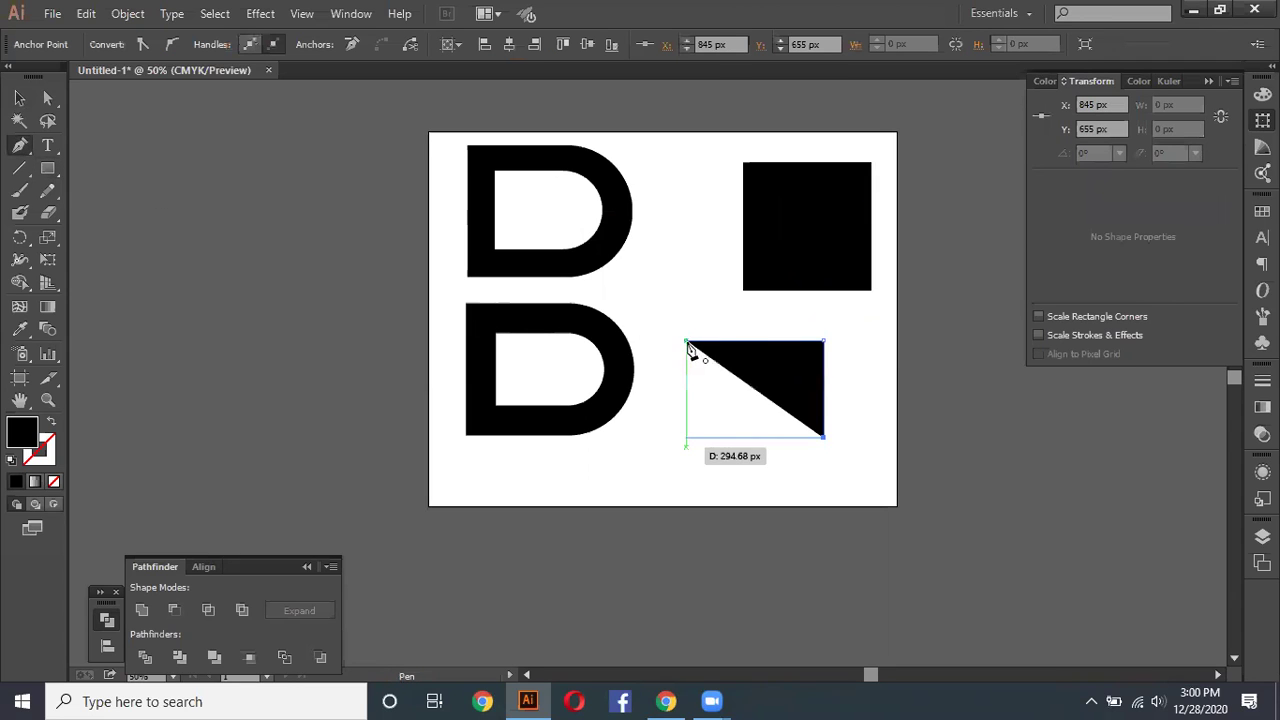
{"action": "left_click", "coordinate": [680, 437]}
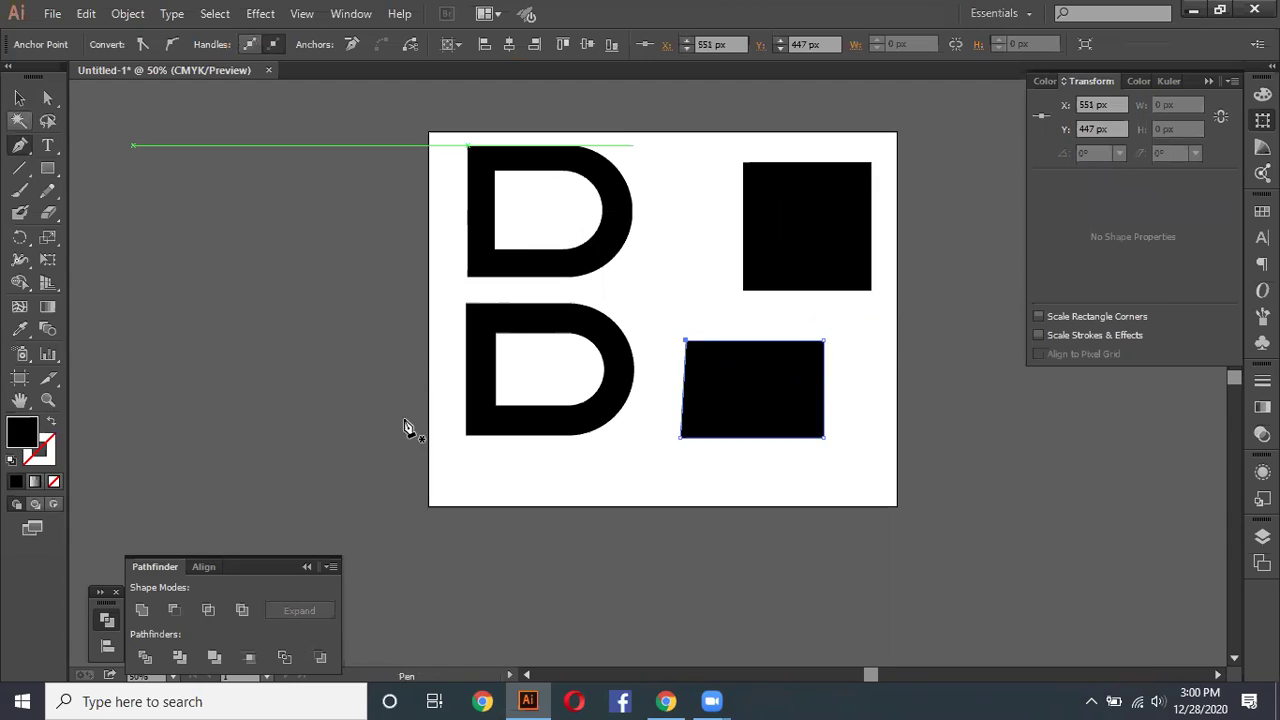
{"action": "key", "text": "shift+x"}
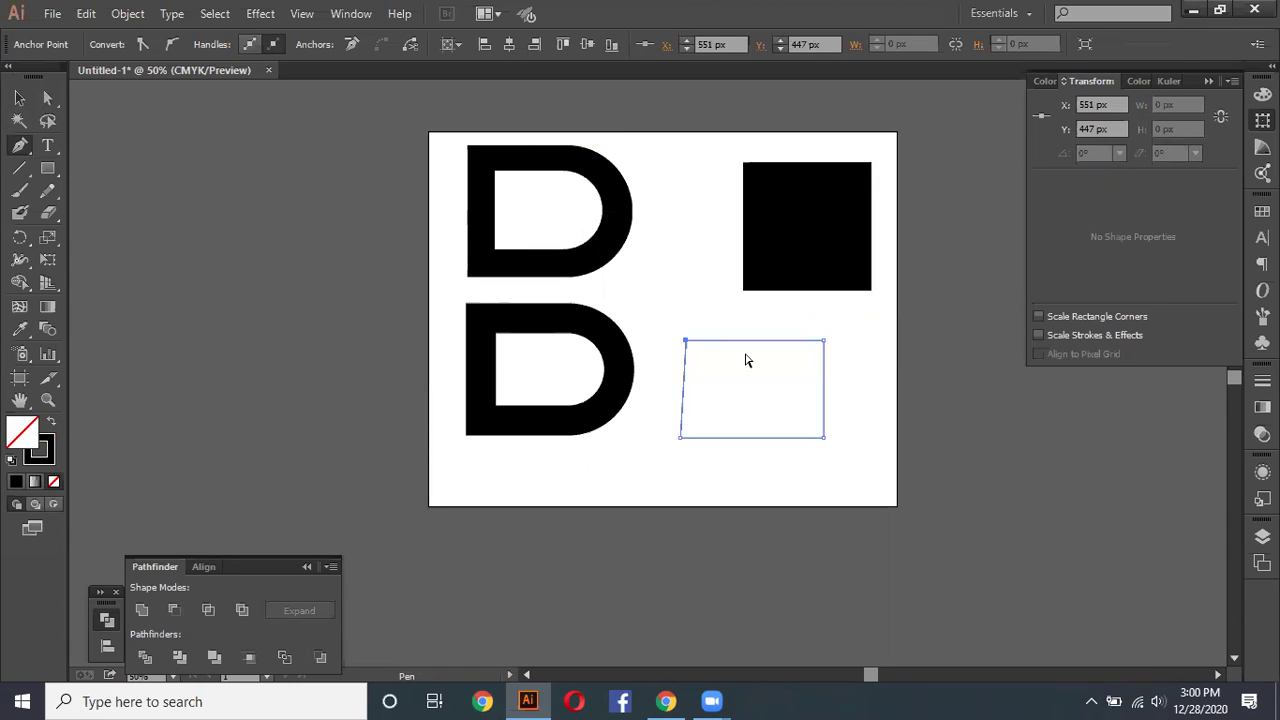
{"action": "key", "text": "a"}
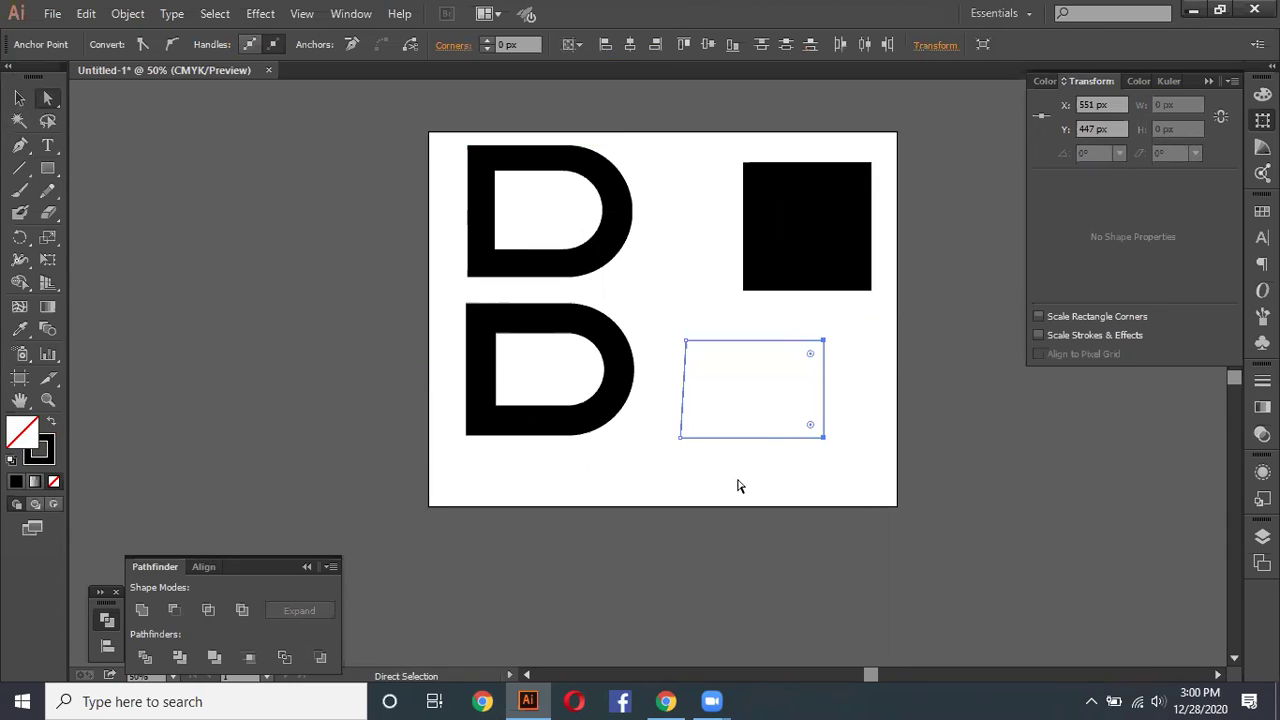
{"action": "left_click", "coordinate": [737, 486]}
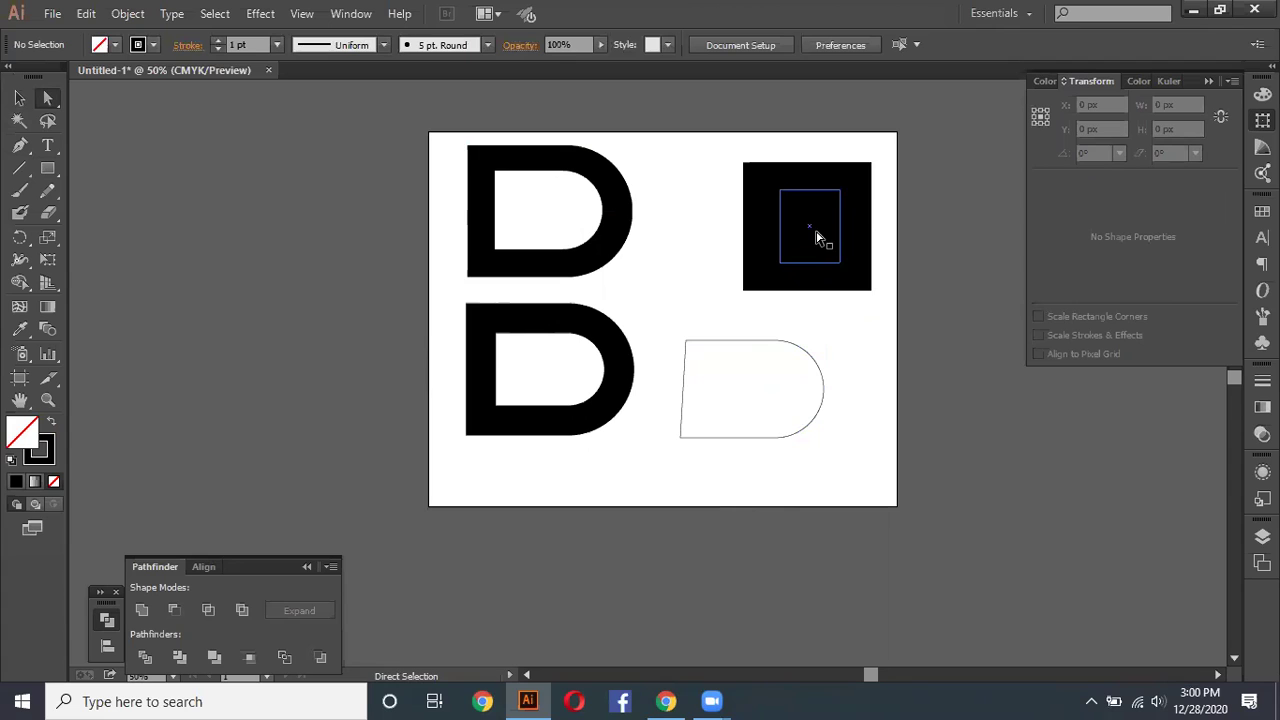
{"action": "key", "text": "v"}
{"action": "left_click_drag", "start_coordinate": [715, 143], "coordinate": [824, 259]}
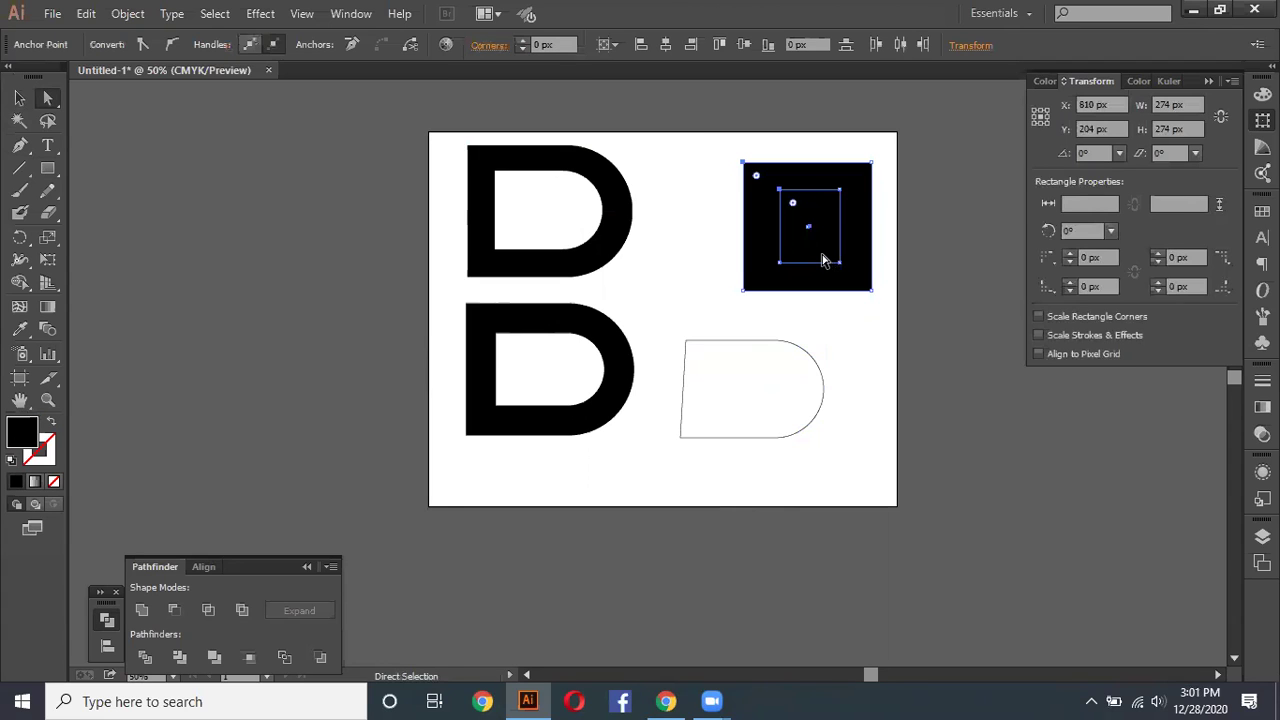
{"action": "key", "text": "Delete"}
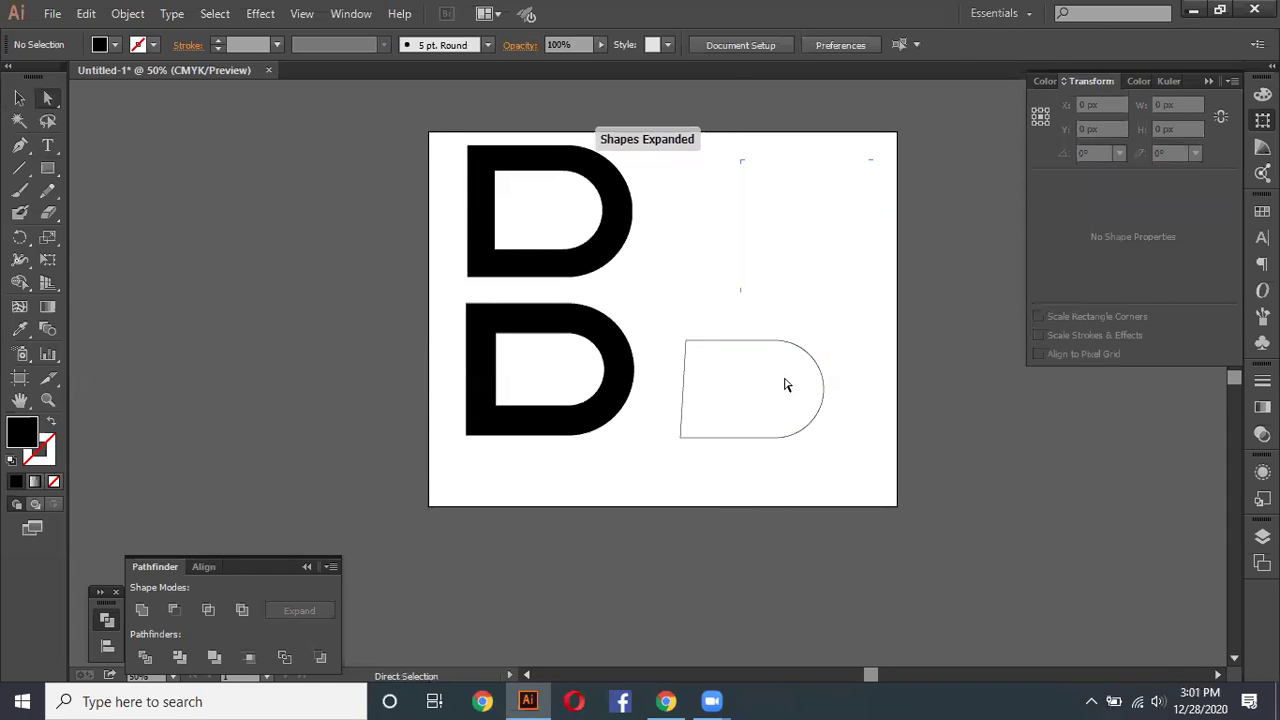
{"action": "left_click", "coordinate": [784, 378]}
{"action": "key", "text": "Delete"}
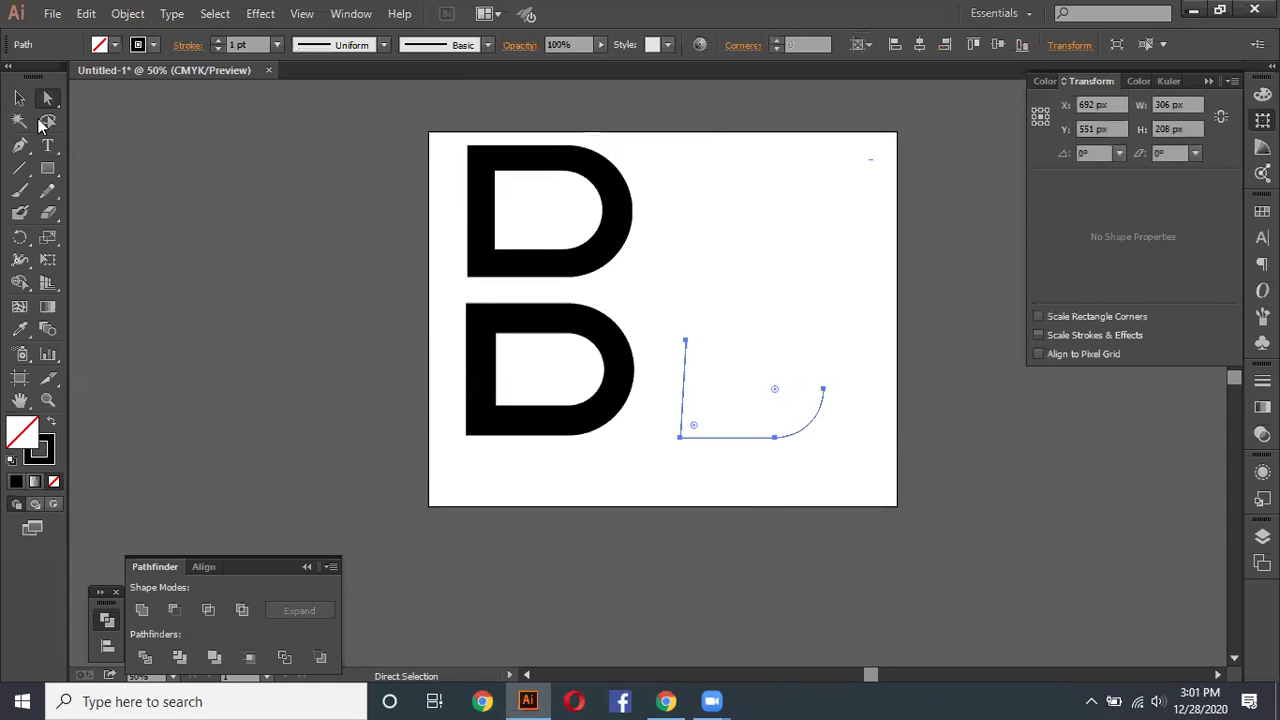
{"action": "key", "text": "Delete"}
{"action": "key", "text": "v"}
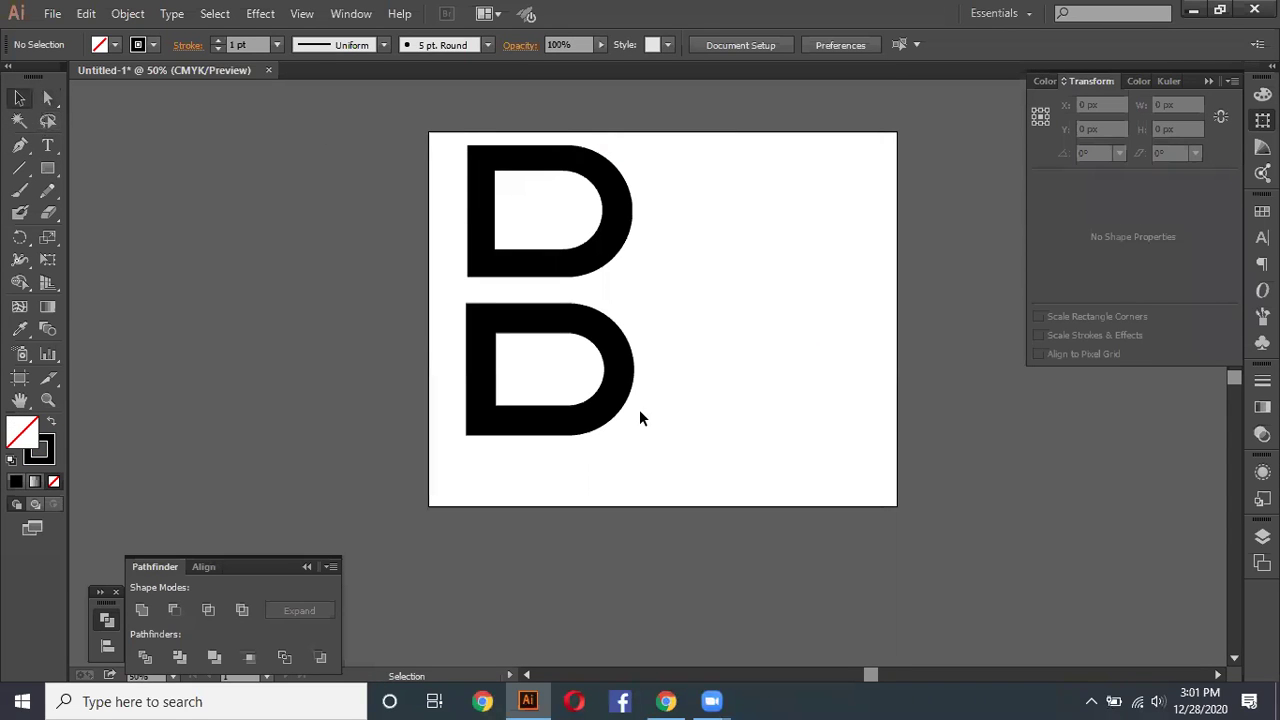
{"action": "key", "text": "ctrl+a"}
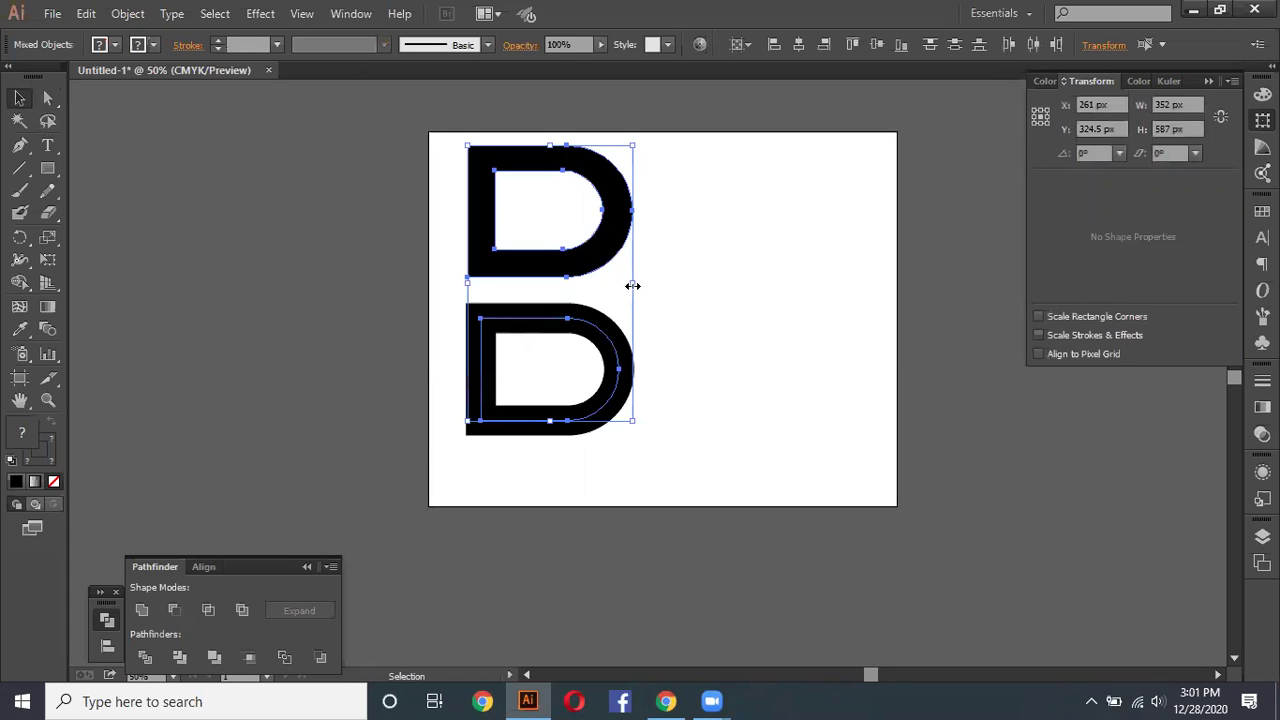
{"action": "mouse_move", "coordinate": [633, 286]}
{"action": "left_mouse_down"}
{"action": "mouse_move", "coordinate": [654, 305]}
{"action": "mouse_move", "coordinate": [593, 297]}
{"action": "left_mouse_up"}
{"action": "left_click", "coordinate": [583, 286]}
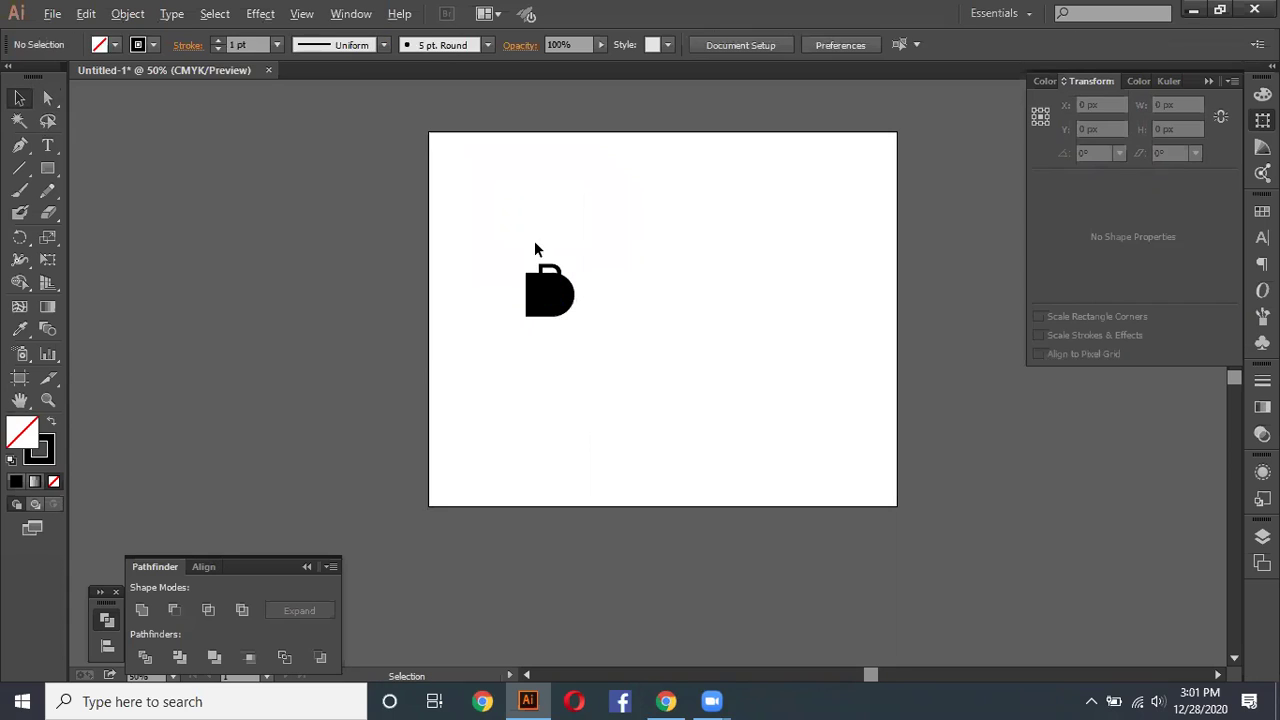
{"action": "scroll", "coordinate": [581, 284], "scroll_direction": "up", "scroll_amount": 4}
{"action": "left_click_drag", "start_coordinate": [455, 205], "coordinate": [442, 135]}
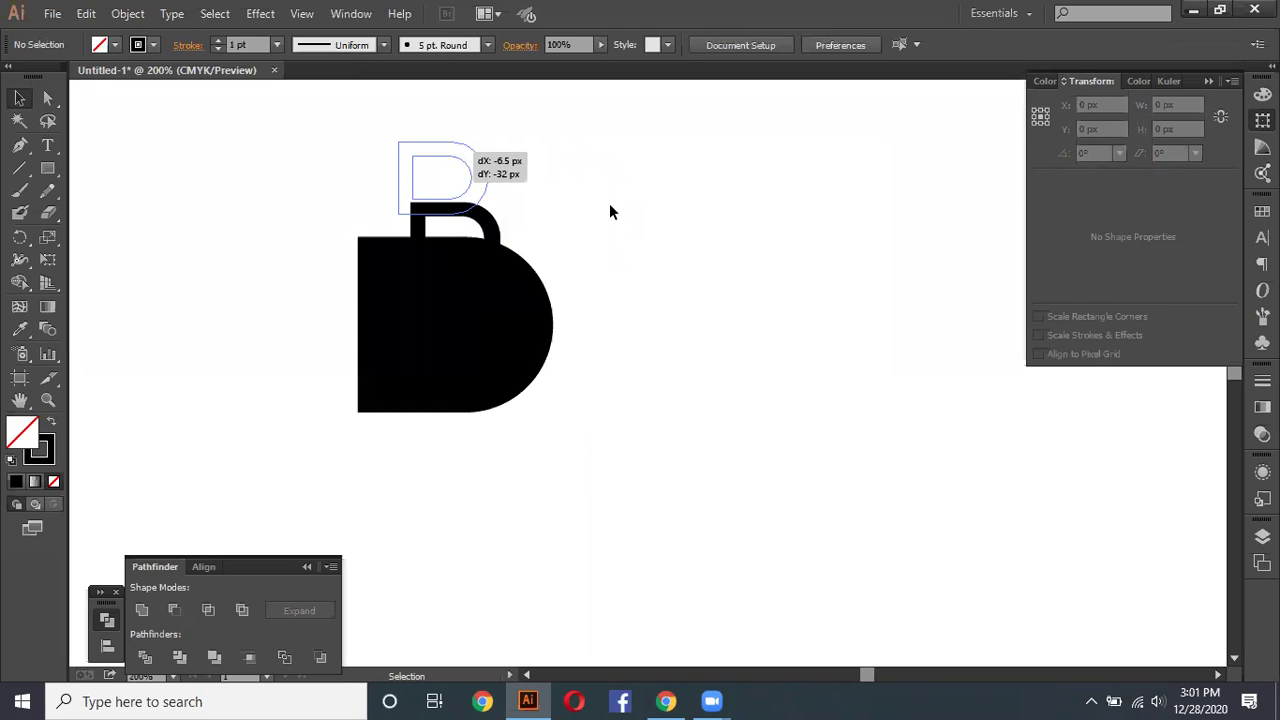
{"action": "left_click", "coordinate": [511, 207]}
{"action": "left_click_drag", "start_coordinate": [354, 112], "coordinate": [518, 205]}
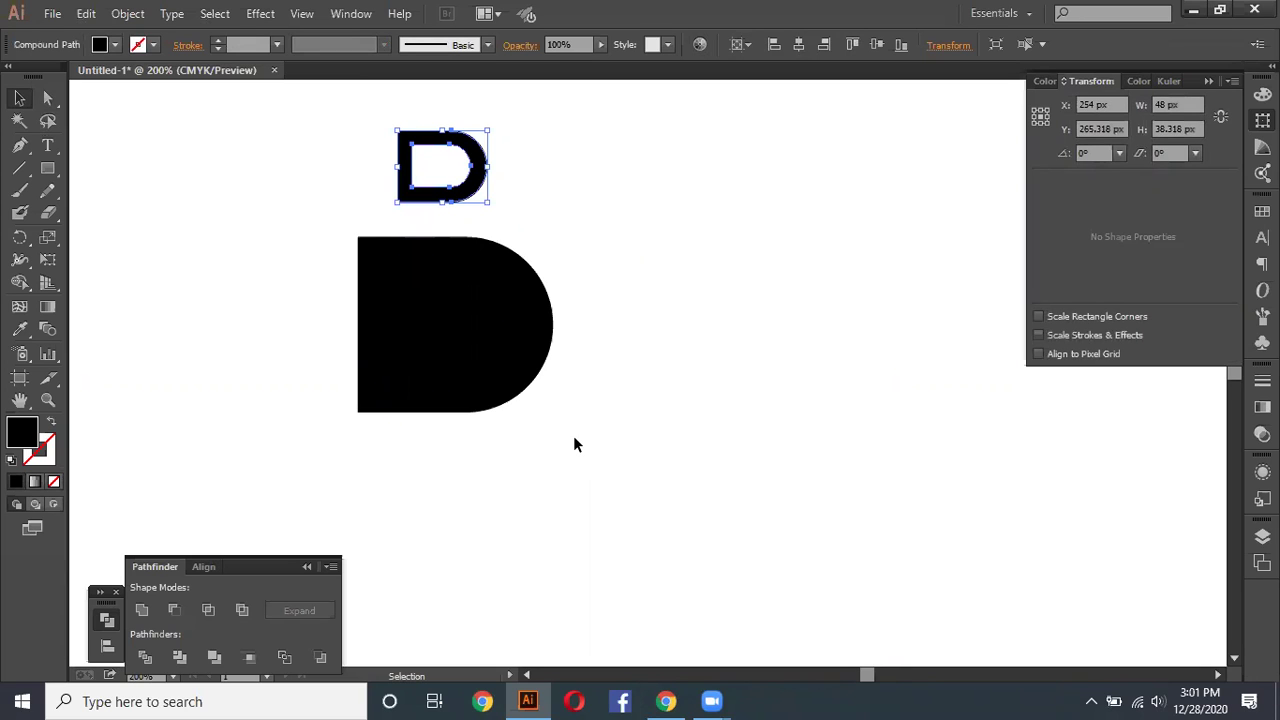
{"action": "key", "text": "ctrl+z"}
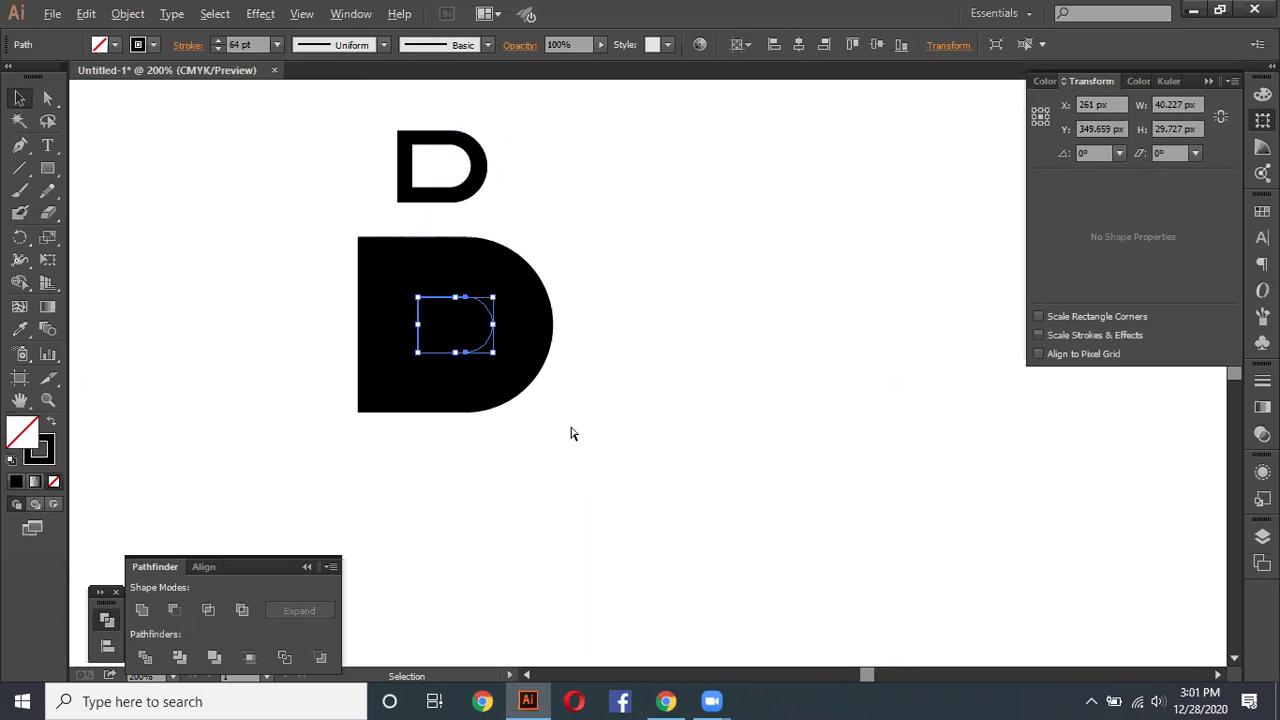
{"action": "key", "text": "ctrl+z"}
{"action": "key", "text": "ctrl+z"}
{"action": "key", "text": "ctrl+minus"}
{"action": "key", "text": "ctrl+z"}
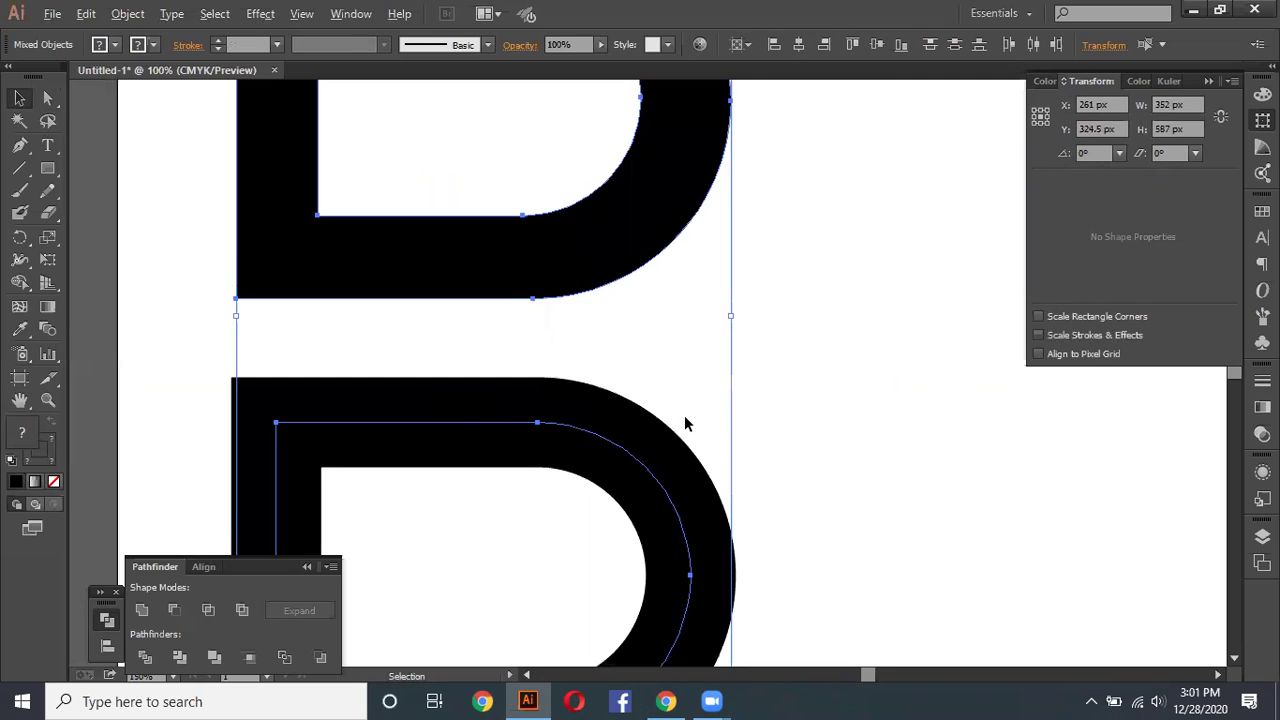
{"action": "key", "text": "ctrl+minus"}
{"action": "key", "text": "ctrl+minus"}
{"action": "key", "text": "ctrl+minus"}
{"action": "left_click_drag", "start_coordinate": [404, 404], "coordinate": [629, 549]}
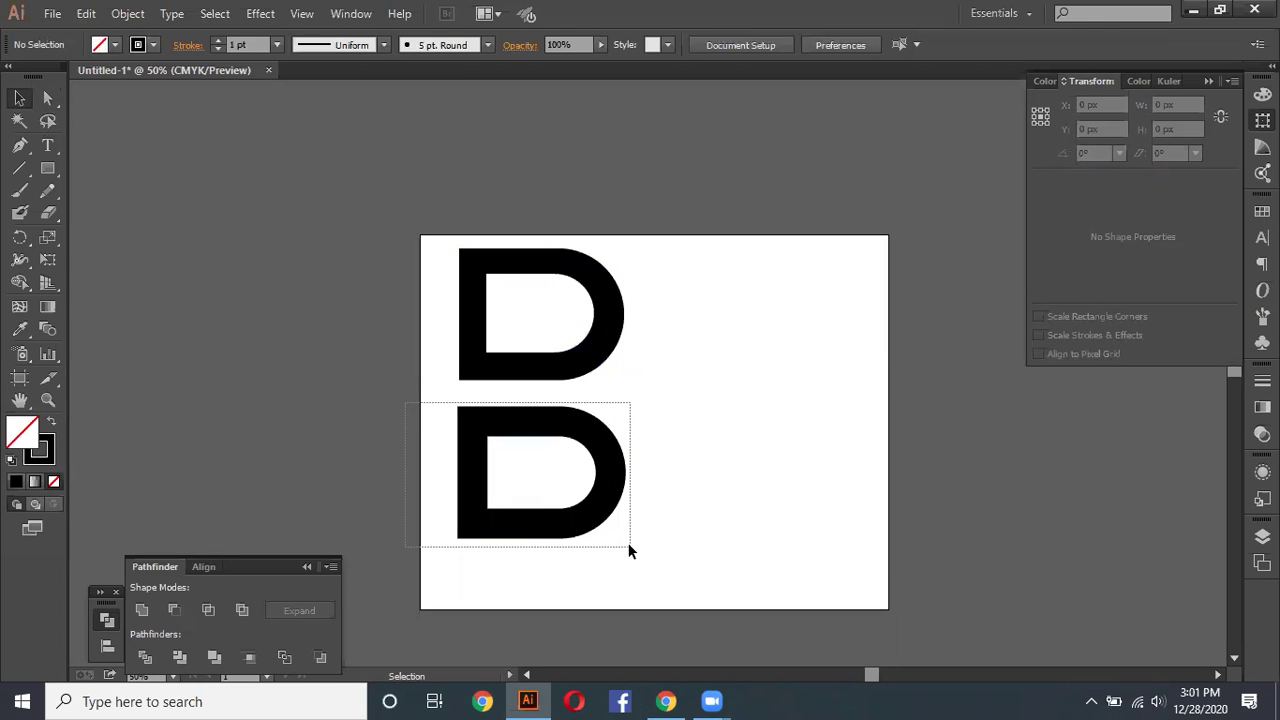
Step: Expand the lower D's stroke into filled shapes with Object > Expand
{"action": "left_click", "coordinate": [128, 13]}
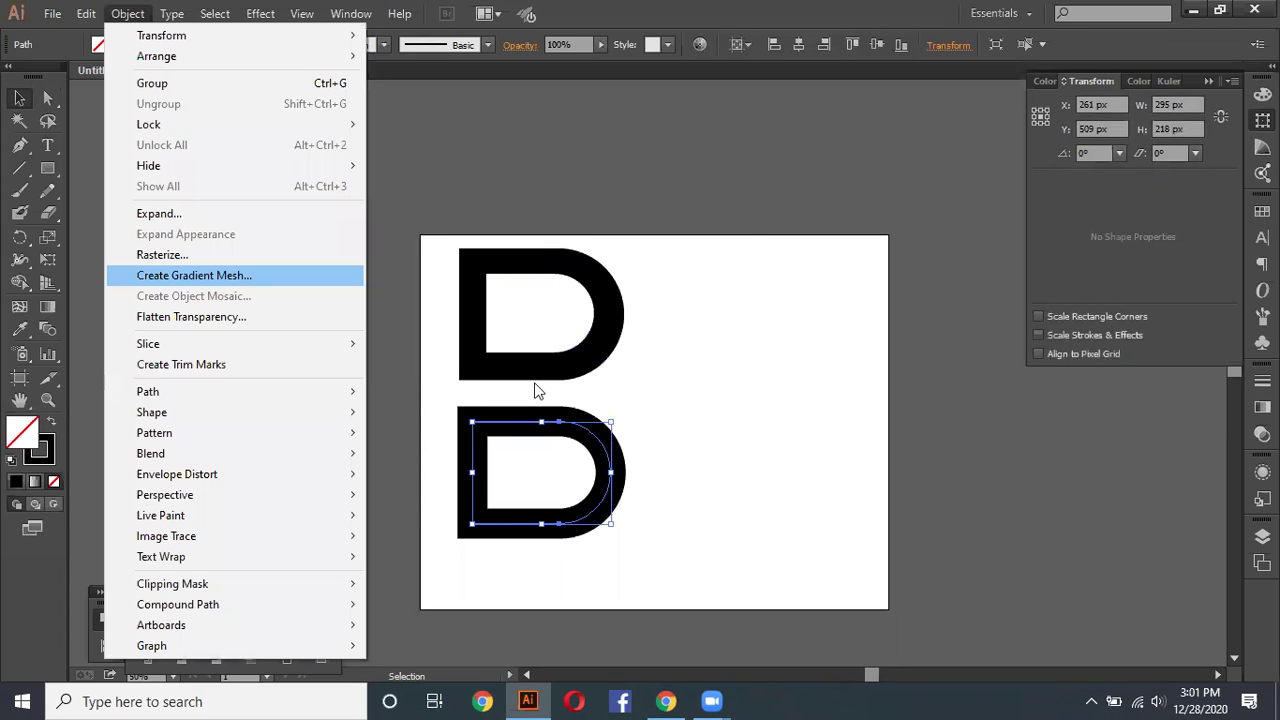
{"action": "left_click", "coordinate": [178, 214]}
{"action": "key", "text": "Return"}
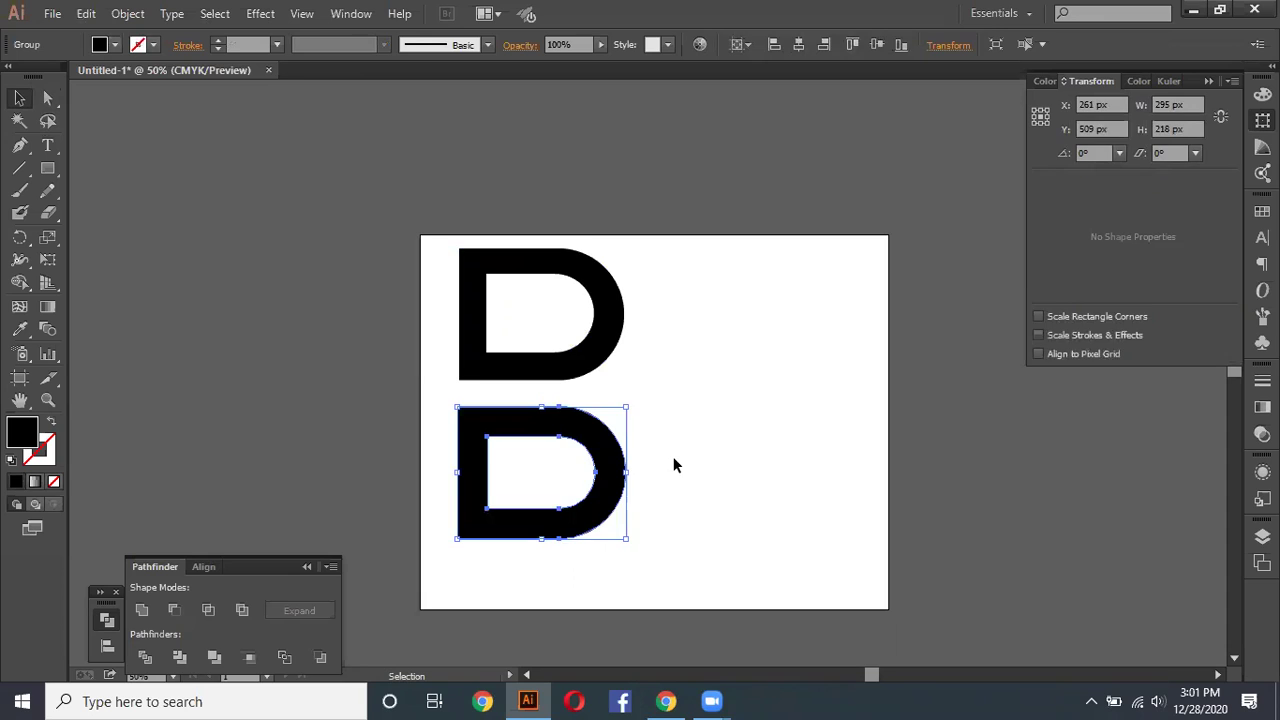
Step: Select both D letterforms and delete them, leaving the artboard blank
{"action": "left_click", "coordinate": [673, 458]}
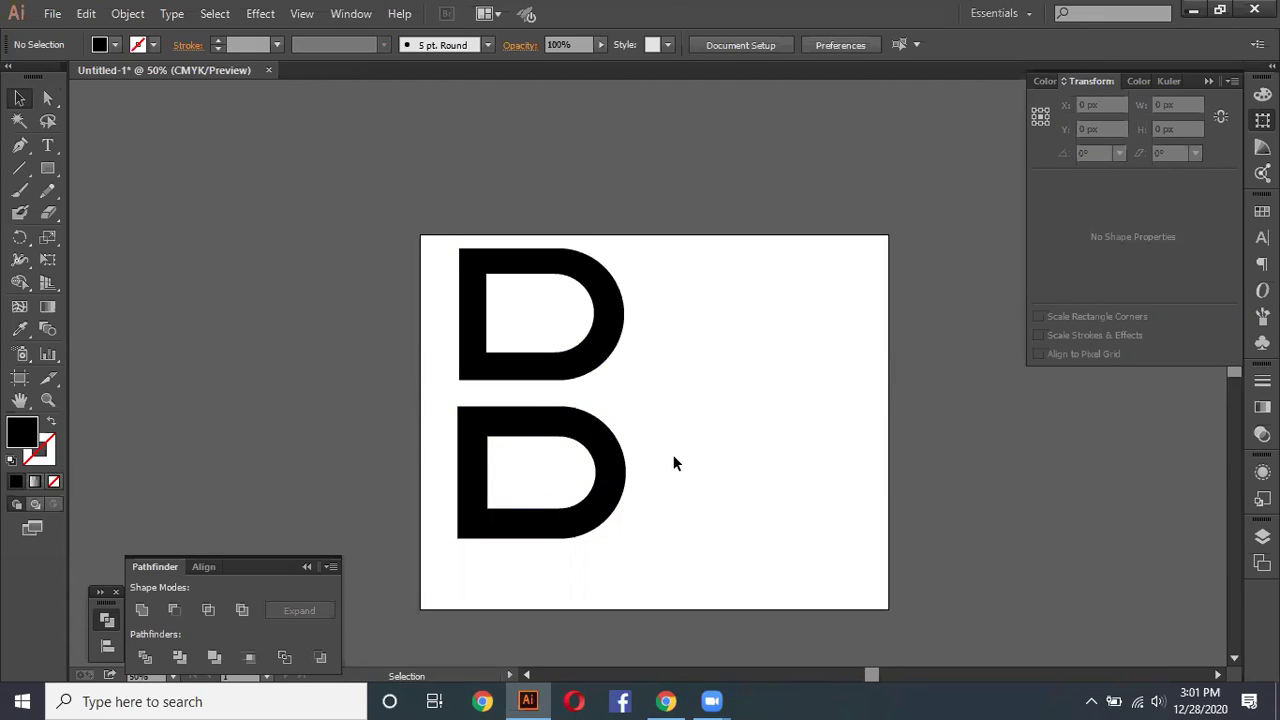
{"action": "left_click_drag", "start_coordinate": [357, 229], "coordinate": [658, 527]}
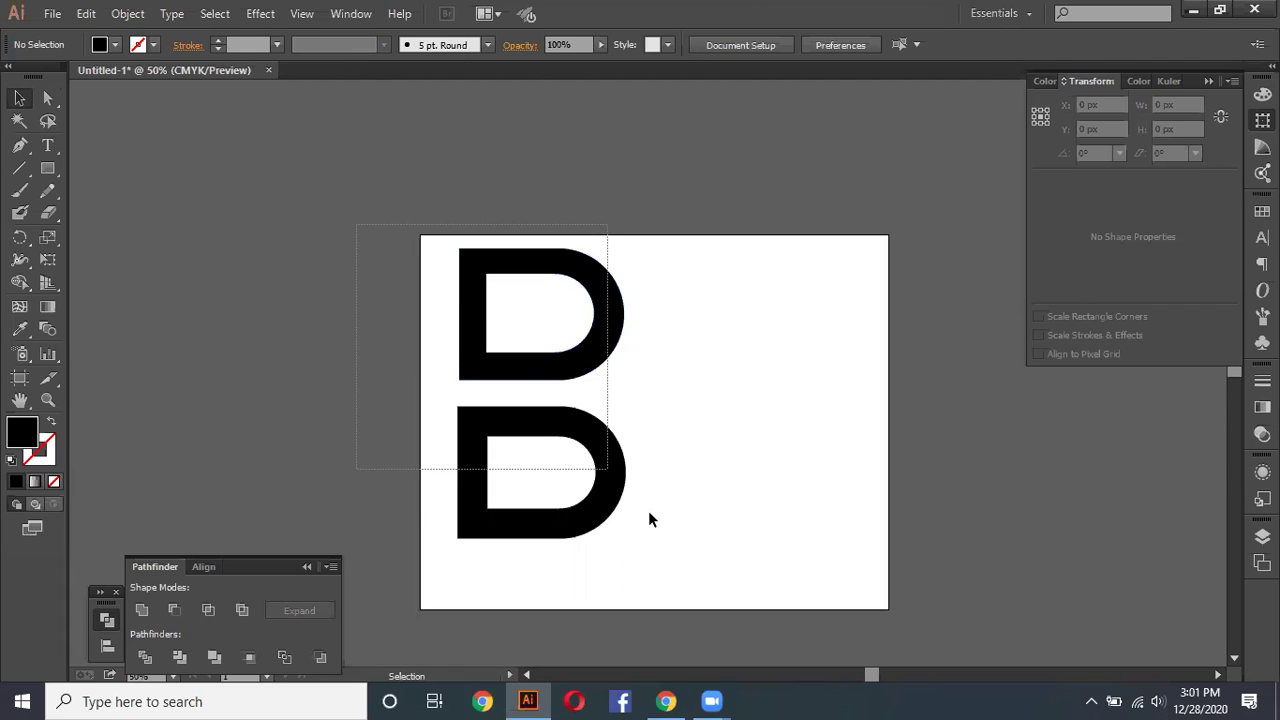
{"action": "key", "text": "Delete"}
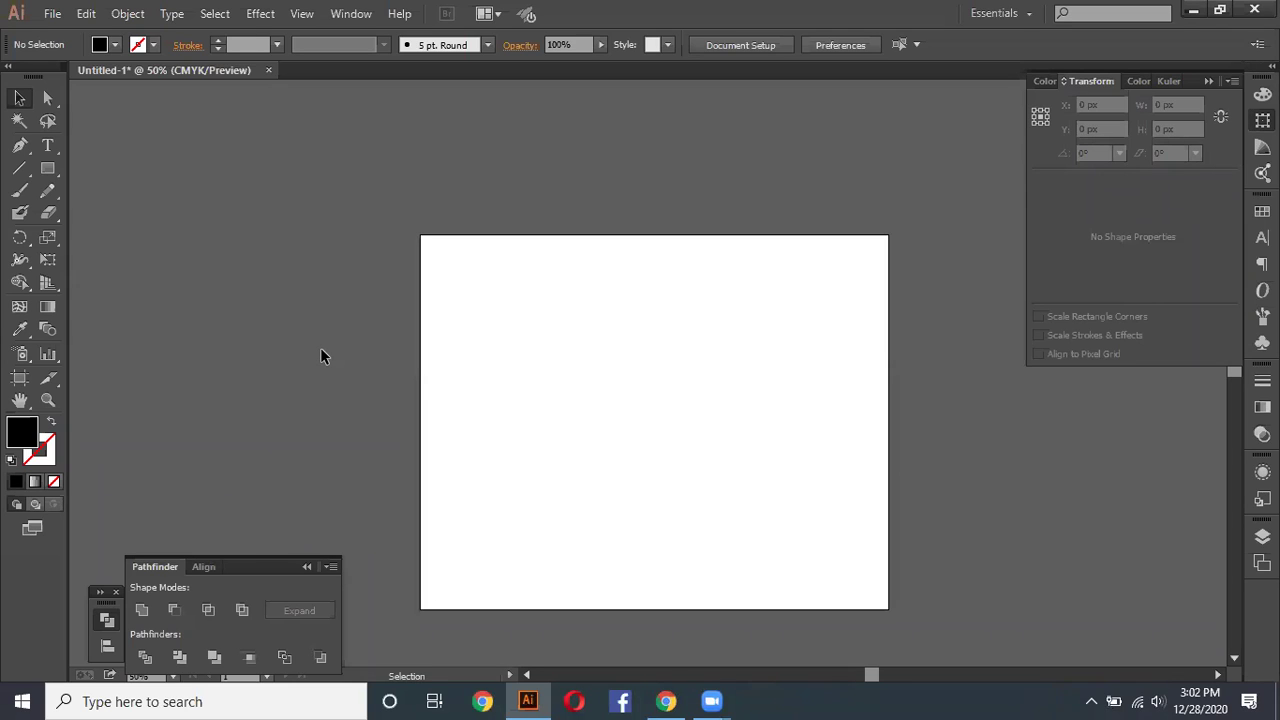
Step: Draw a 300 px solid black circle near the artboard top, discarding stray empty text points
{"action": "left_click", "coordinate": [47, 145]}
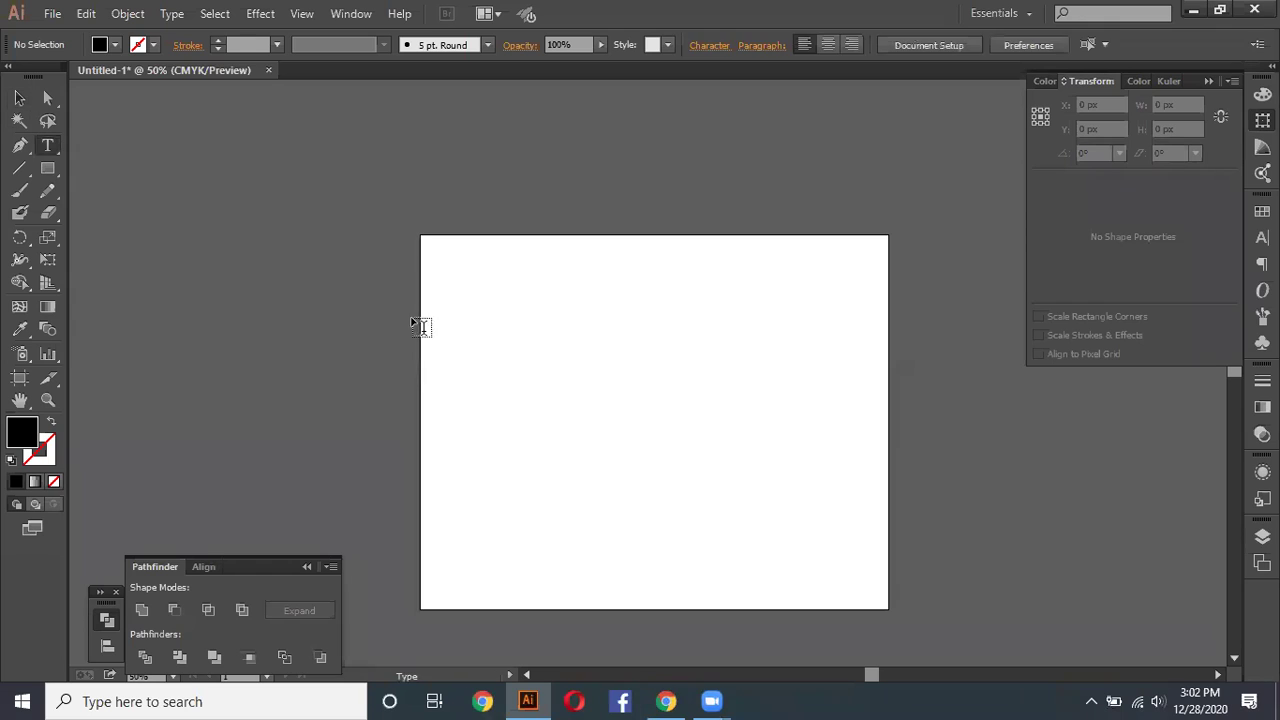
{"action": "left_click", "coordinate": [500, 345]}
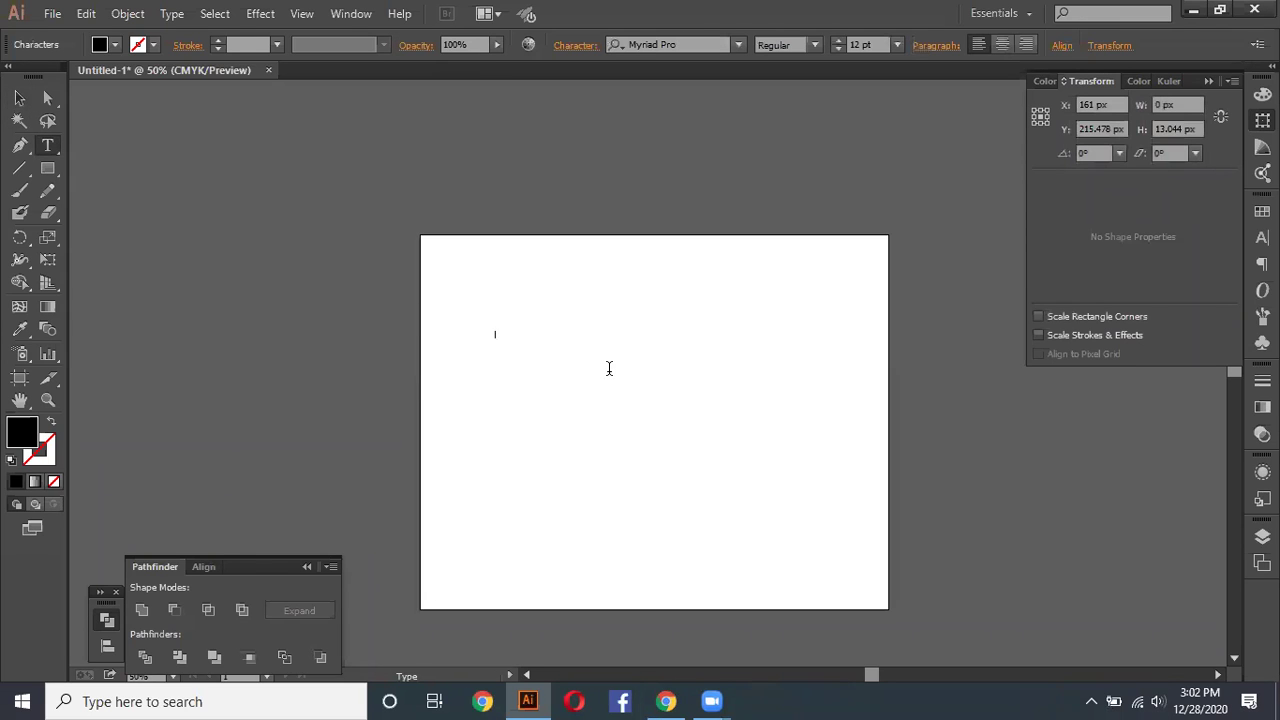
{"action": "left_click_drag", "start_coordinate": [47, 168], "coordinate": [97, 213]}
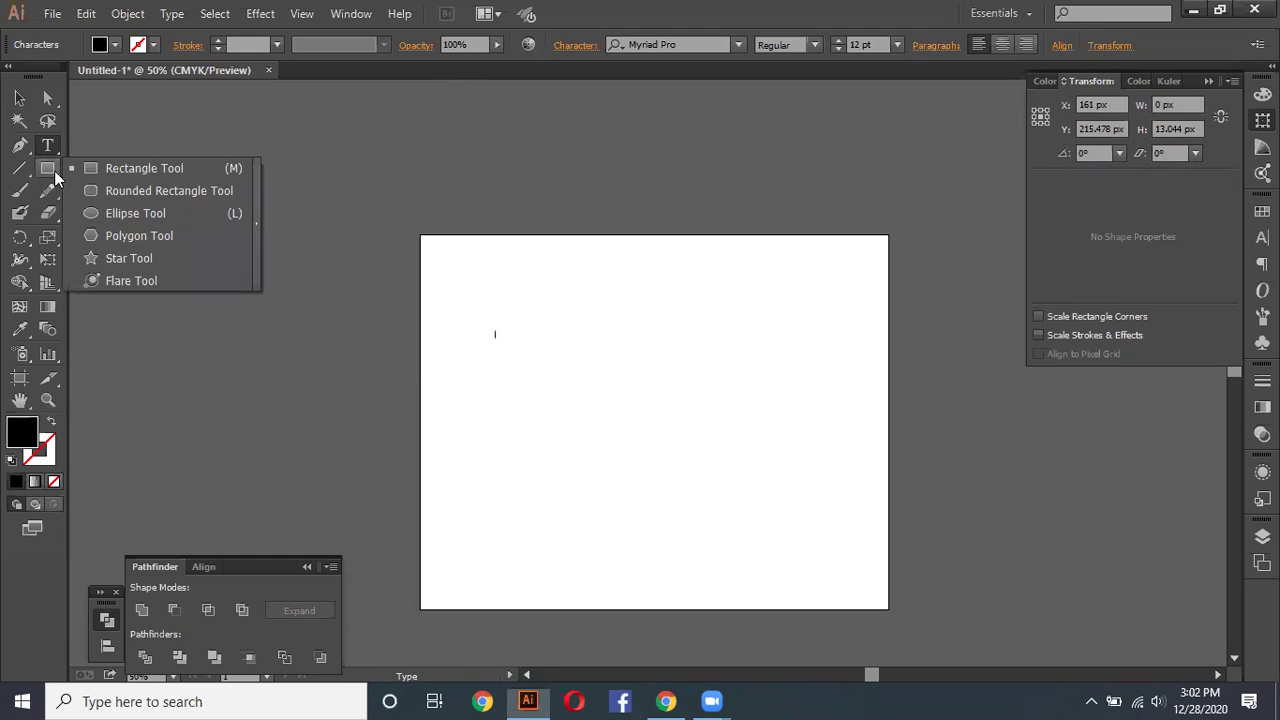
{"action": "left_click_drag", "start_coordinate": [634, 316], "coordinate": [704, 386]}
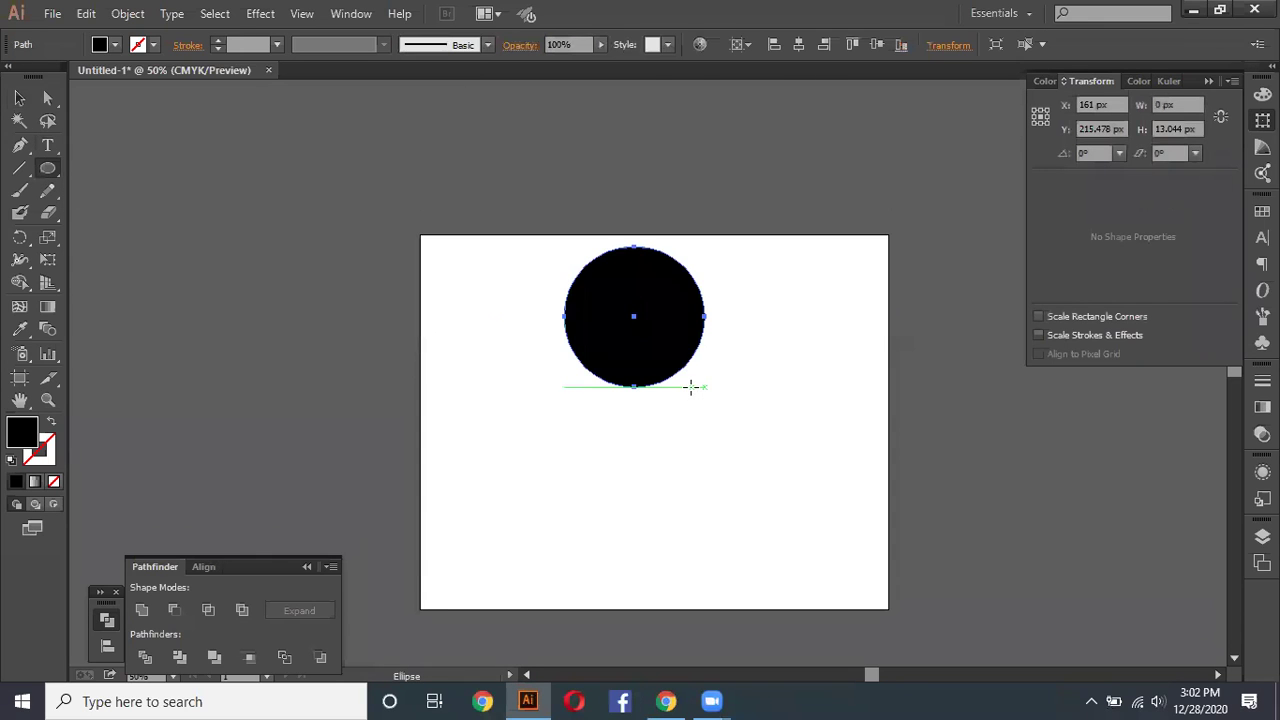
{"action": "left_click", "coordinate": [47, 145]}
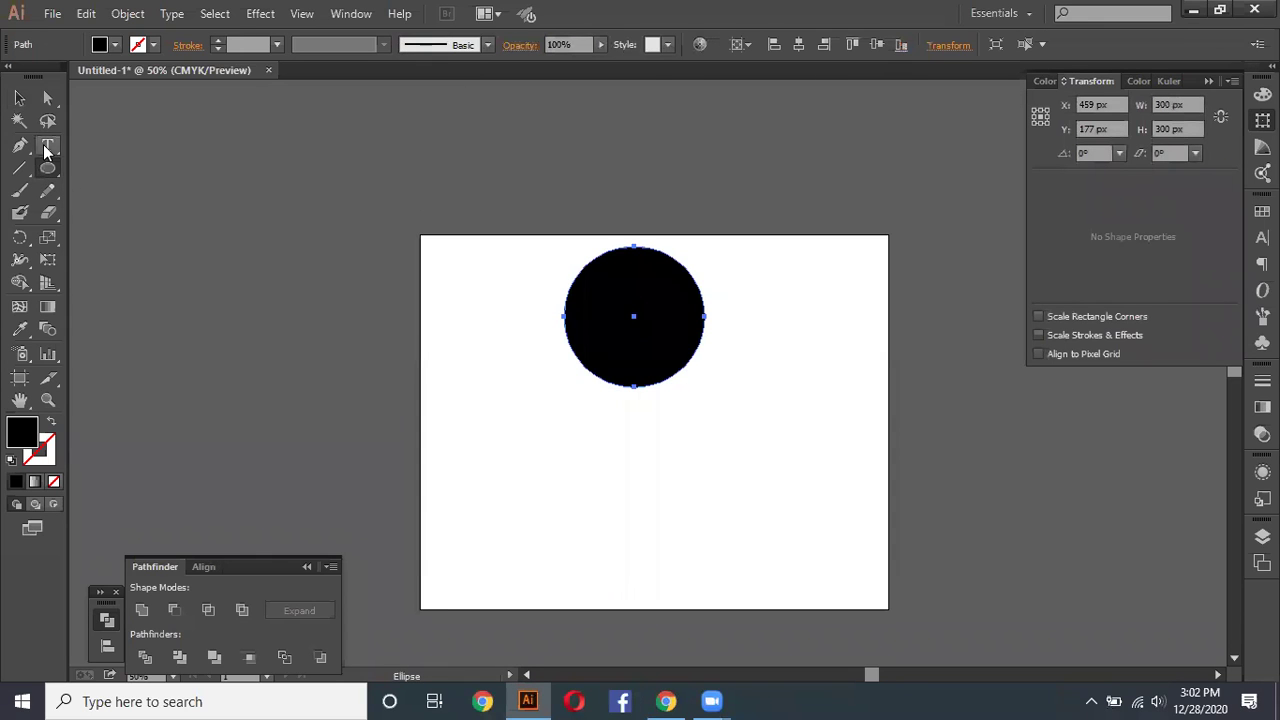
{"action": "left_click", "coordinate": [474, 394]}
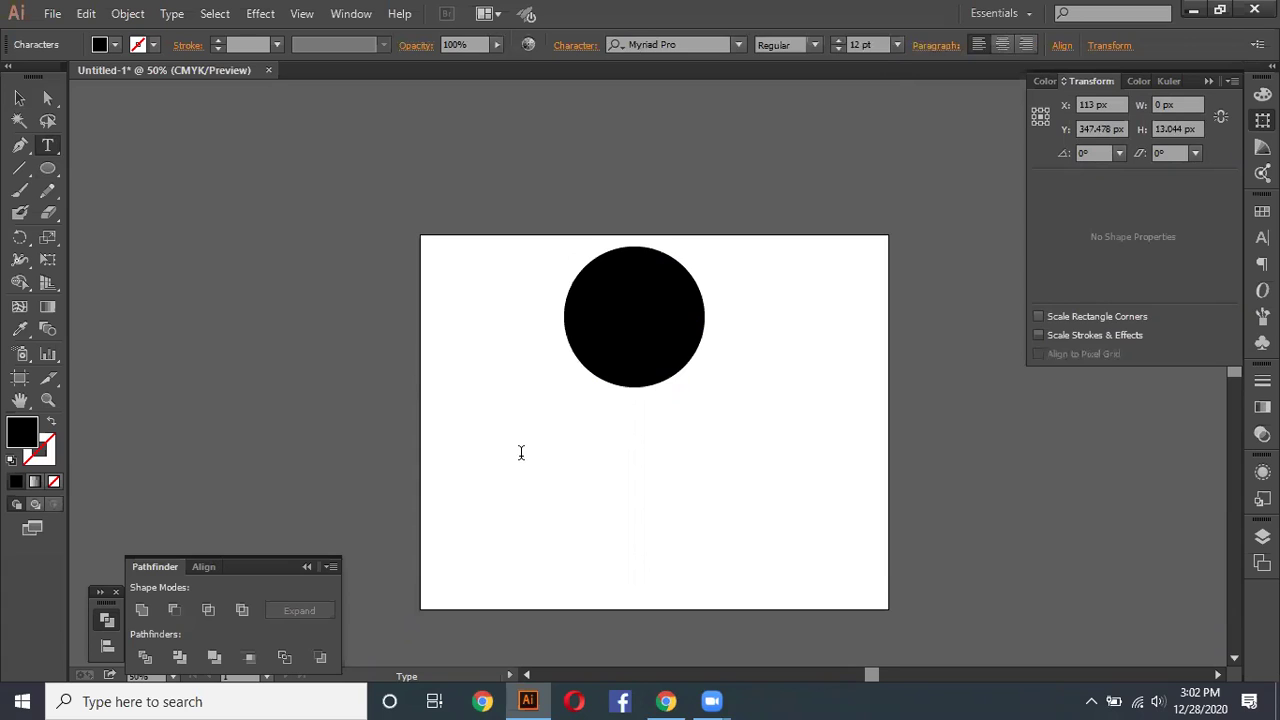
{"action": "key", "text": "Escape"}
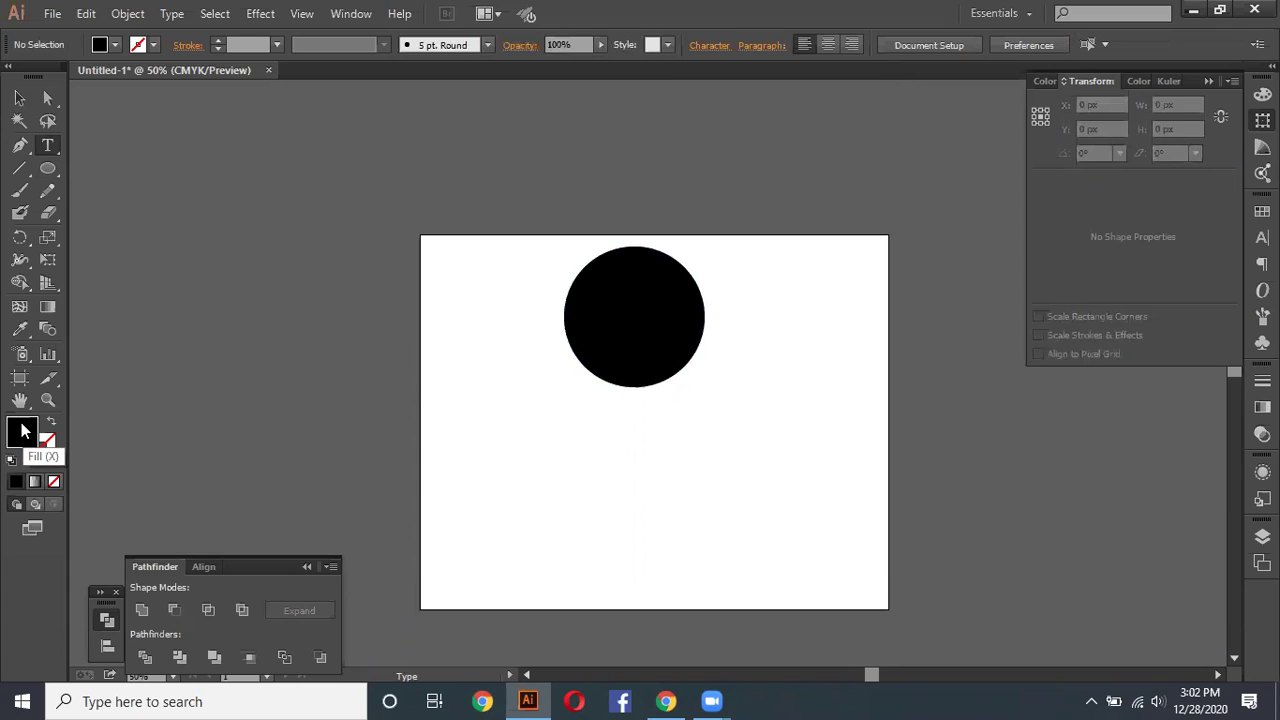
Step: Type the word silver, scale it up to large type and move it into the circle
{"action": "left_click", "coordinate": [609, 319]}
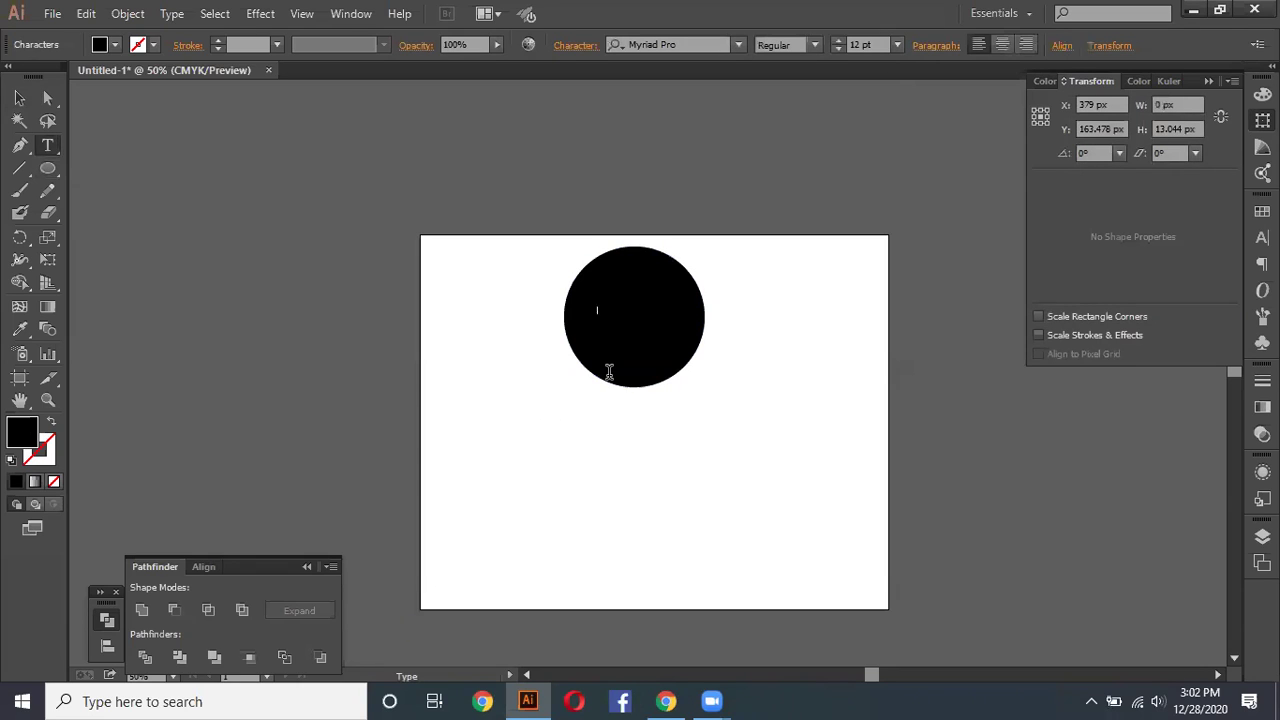
{"action": "type", "text": "C"}
{"action": "left_click", "coordinate": [20, 97]}
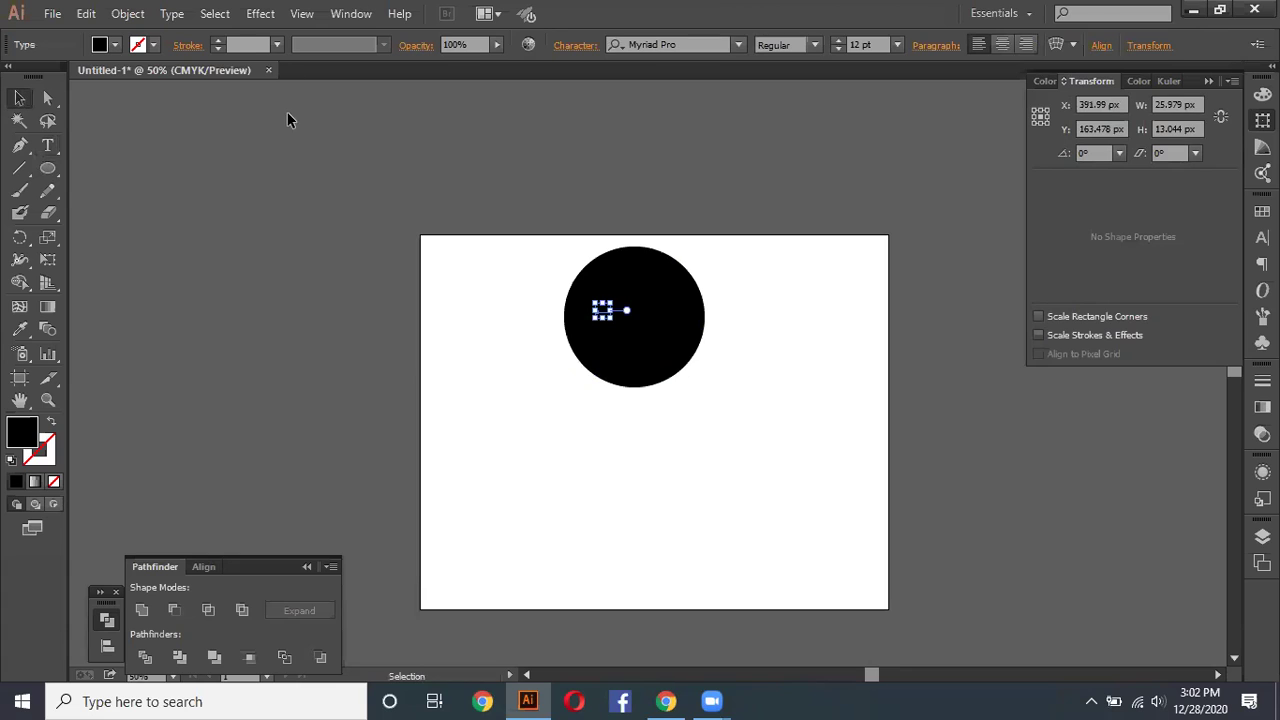
{"action": "left_click_drag", "start_coordinate": [610, 321], "coordinate": [706, 395]}
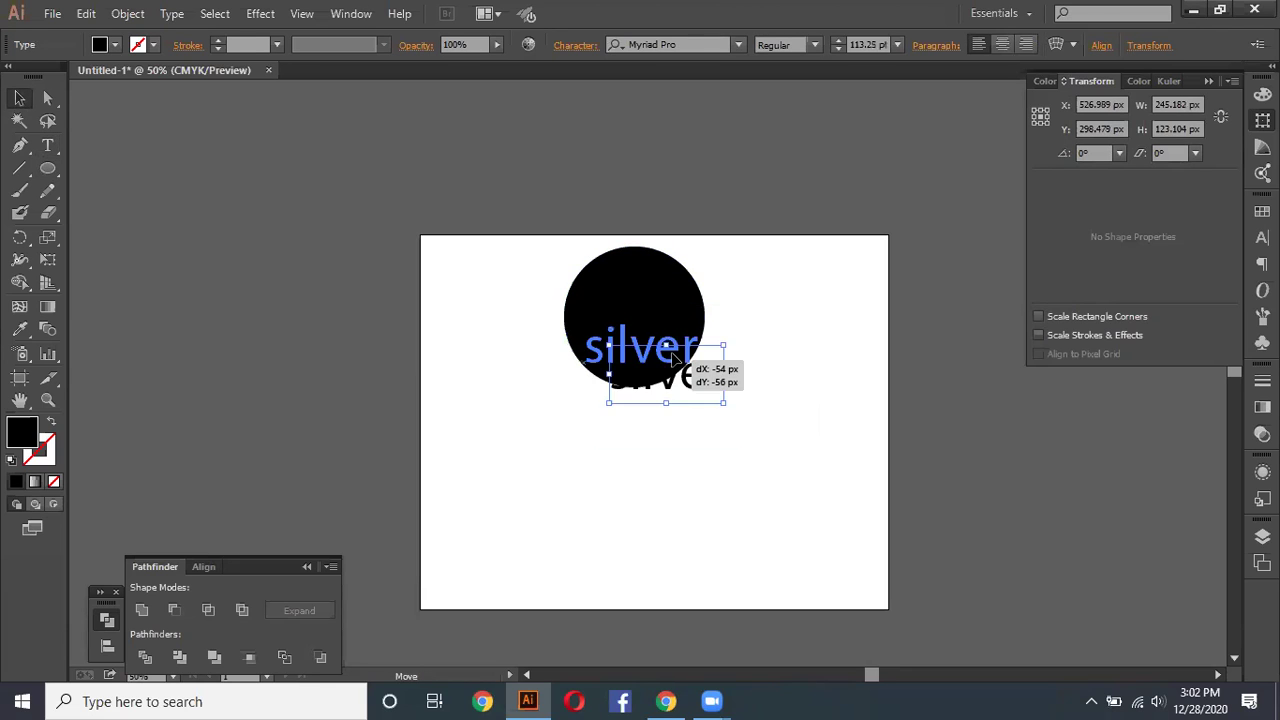
{"action": "left_click_drag", "start_coordinate": [676, 355], "coordinate": [83, 45]}
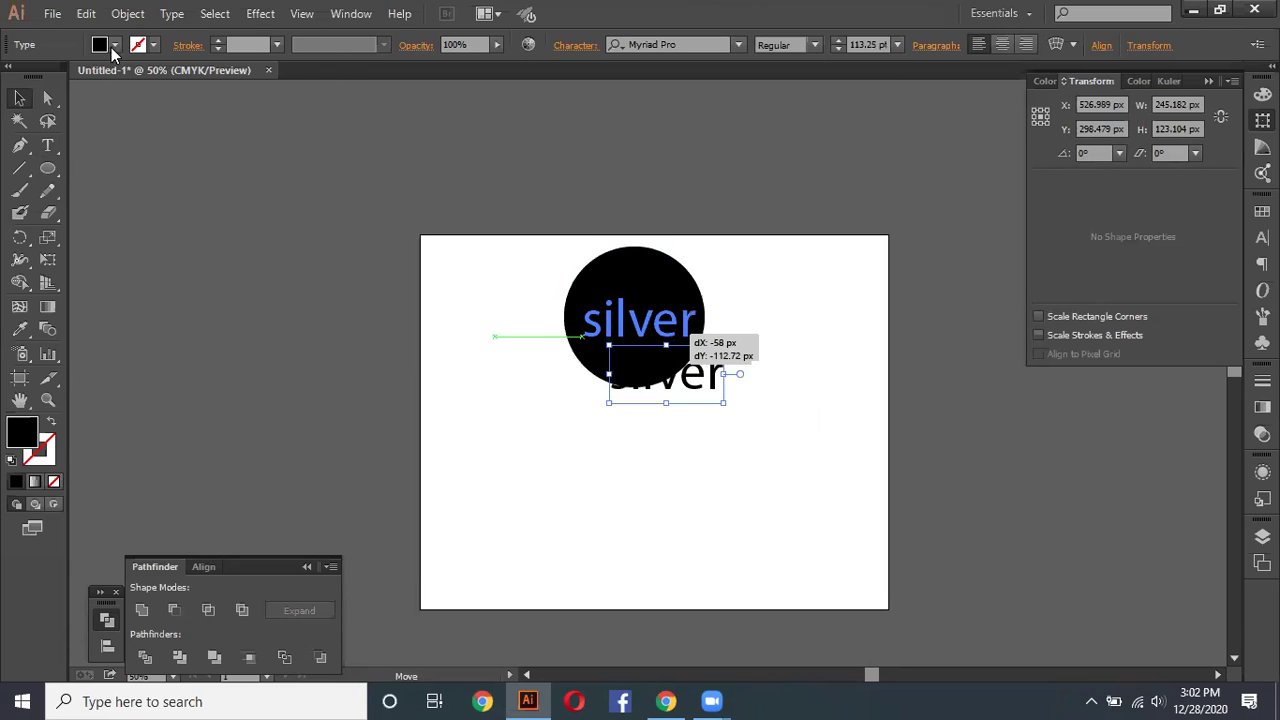
Step: Fill the silver text with CMYK Red and nudge it higher in the circle
{"action": "left_click", "coordinate": [100, 45]}
{"action": "key", "text": "Return"}
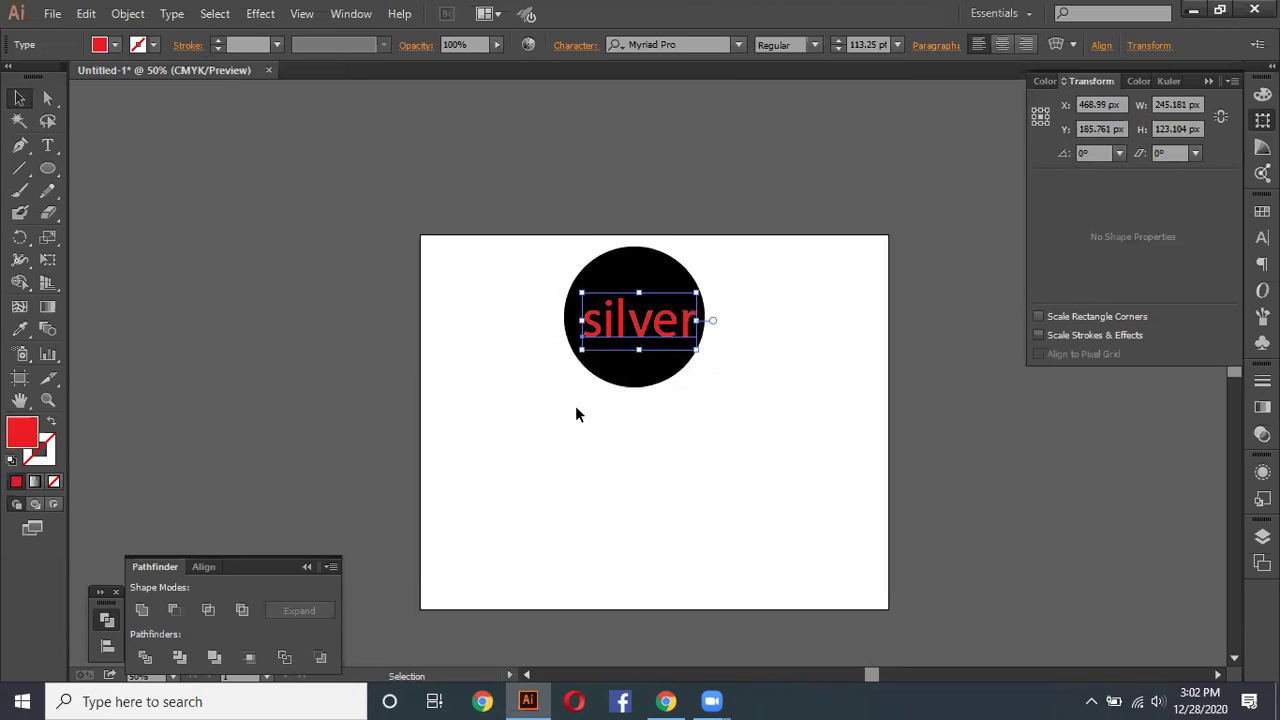
{"action": "scroll", "coordinate": [667, 362], "scroll_direction": "up", "scroll_amount": 2}
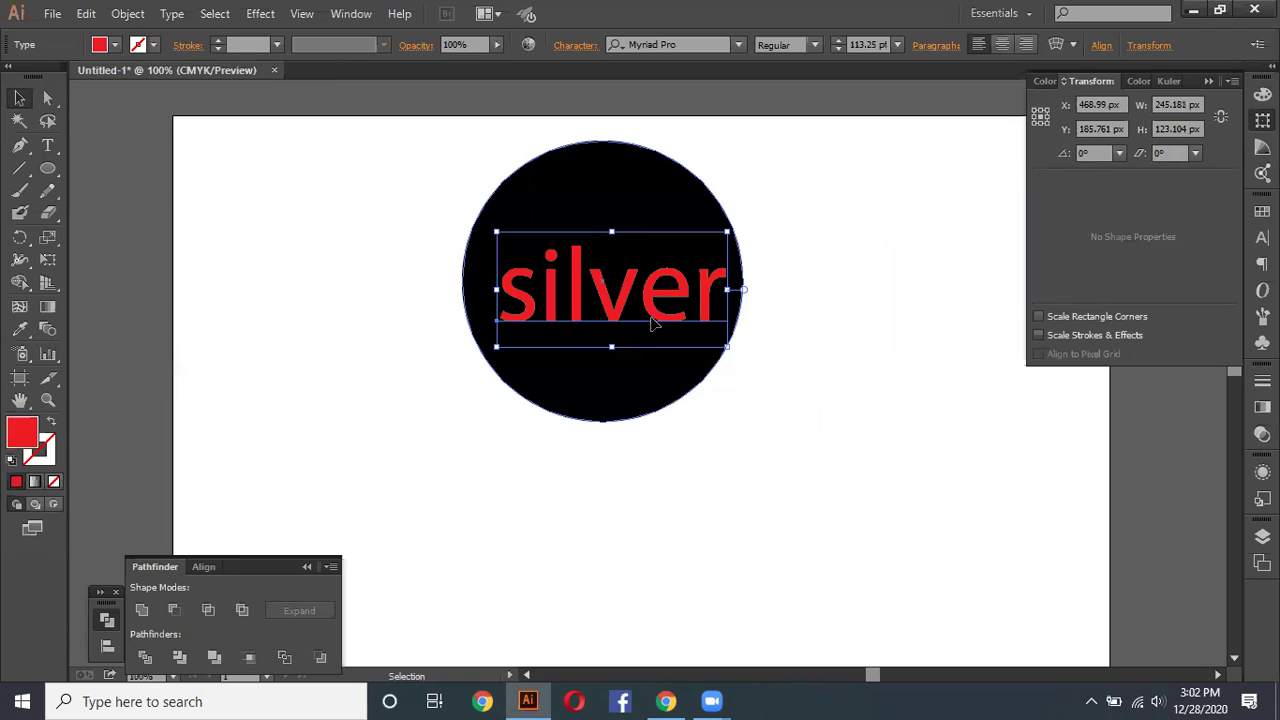
{"action": "scroll", "coordinate": [648, 313], "scroll_direction": "up", "scroll_amount": 2}
{"action": "left_click_drag", "start_coordinate": [596, 260], "coordinate": [584, 245]}
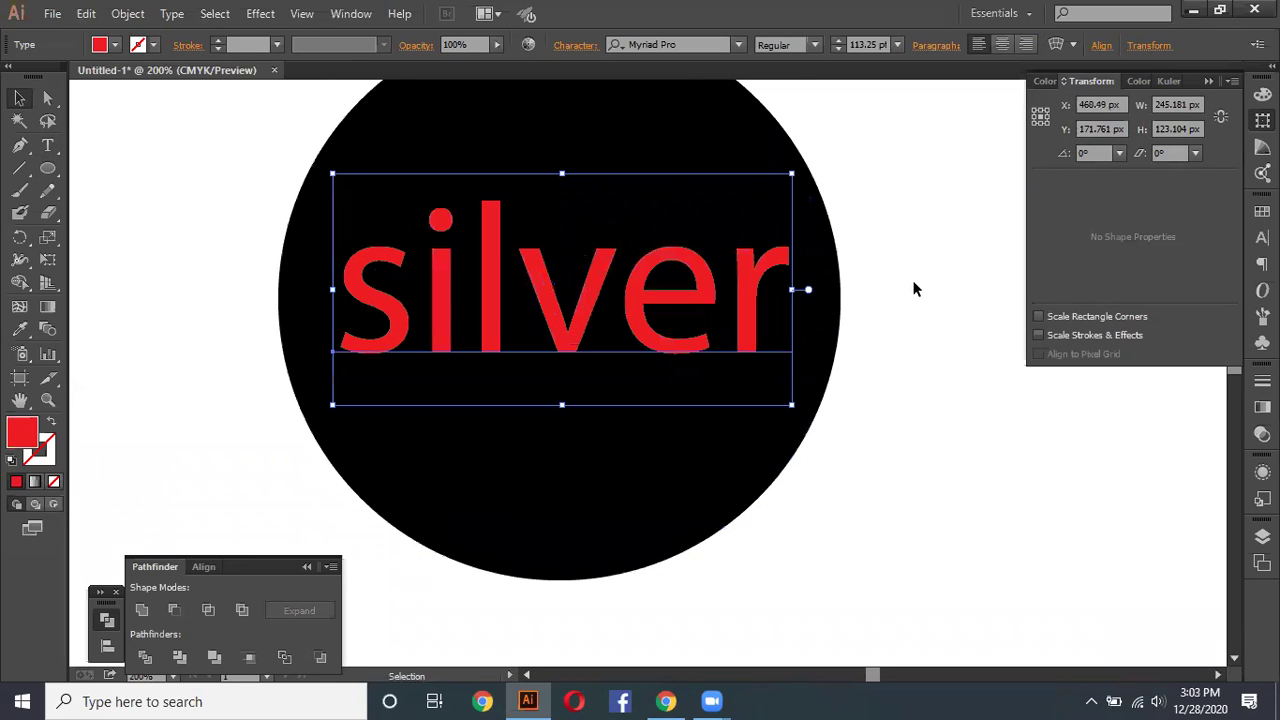
{"action": "left_click", "coordinate": [655, 206]}
Step: Convert silver to outlines and give the letters a 12 pt black stroke
{"action": "right_click", "coordinate": [483, 238]}
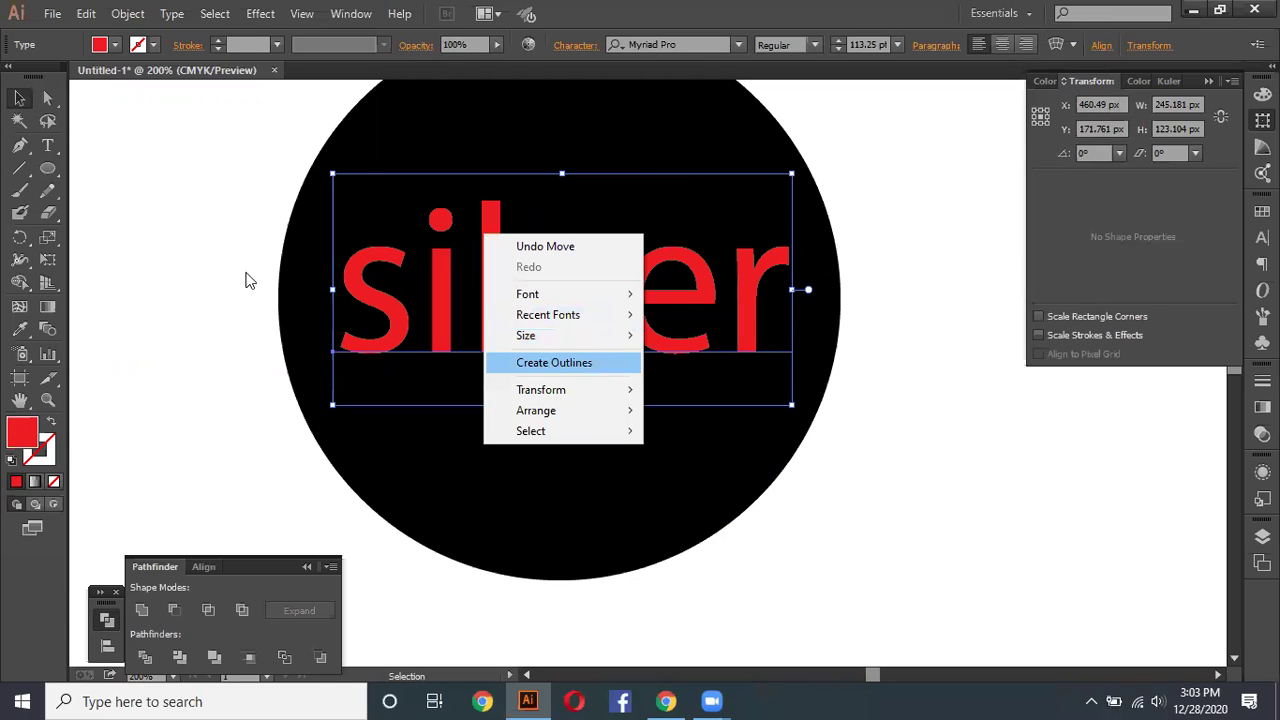
{"action": "left_click", "coordinate": [549, 363]}
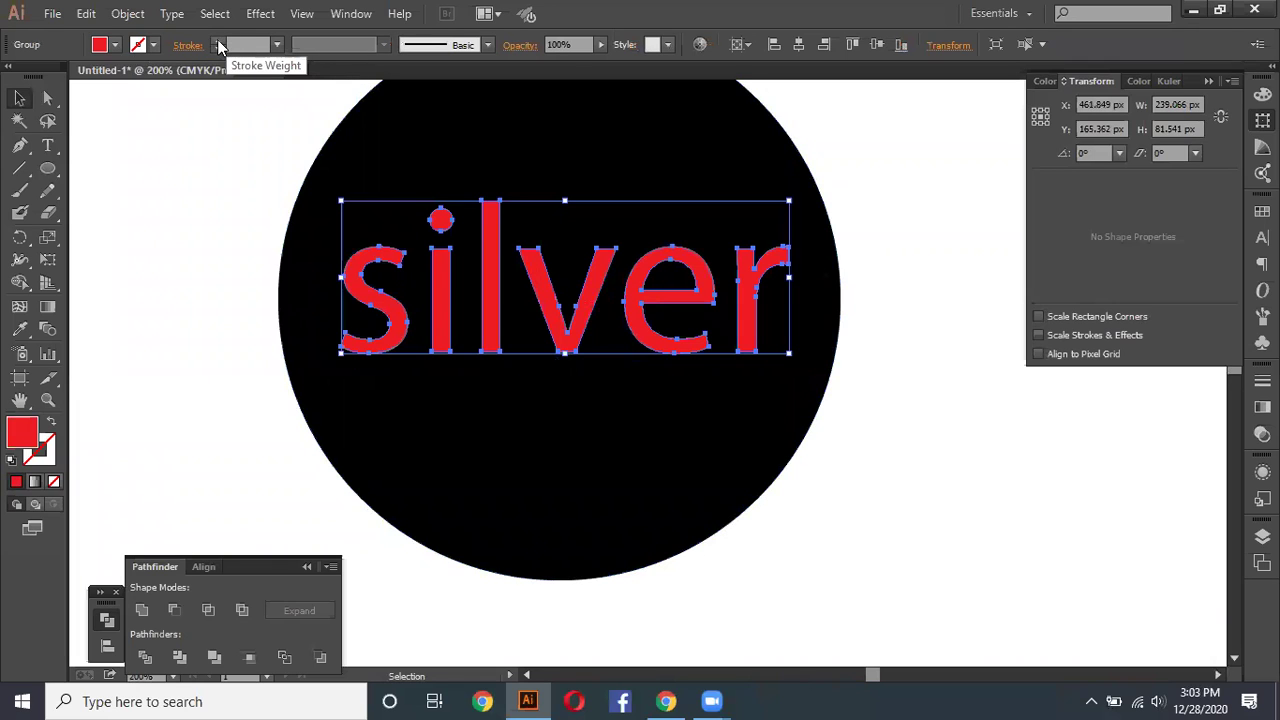
{"action": "left_click", "coordinate": [134, 15]}
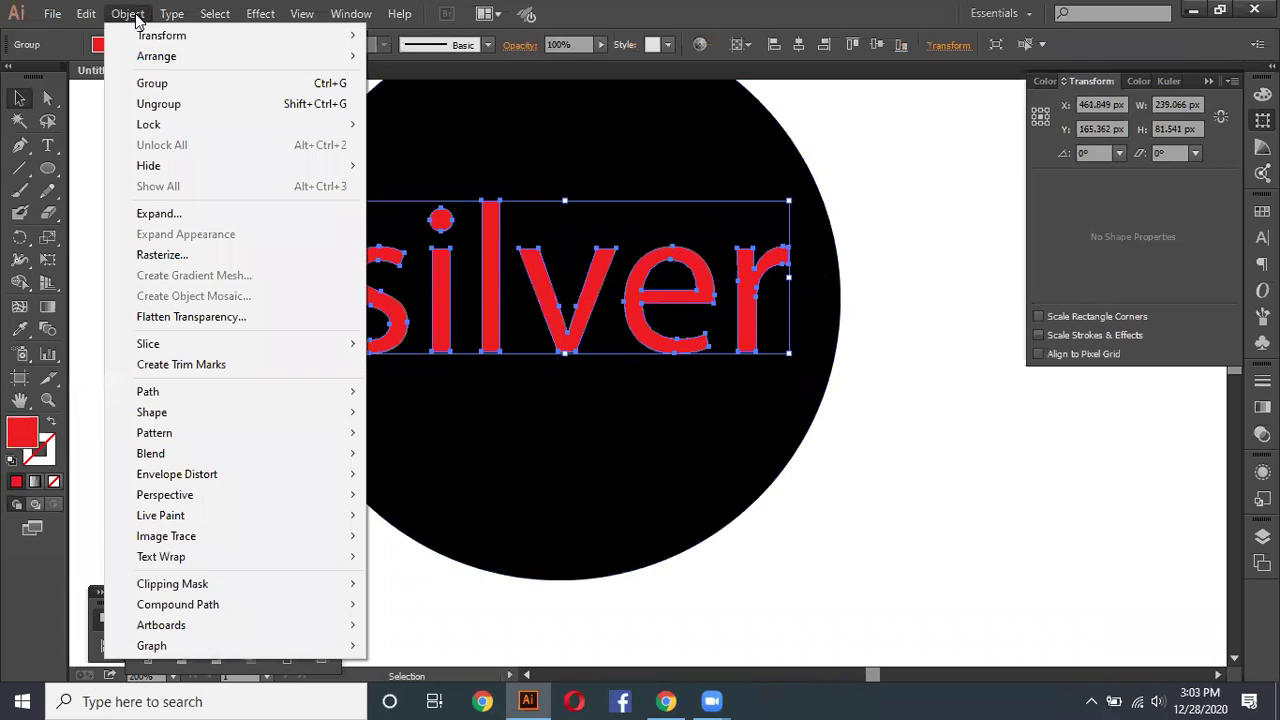
{"action": "mouse_move", "coordinate": [148, 391]}
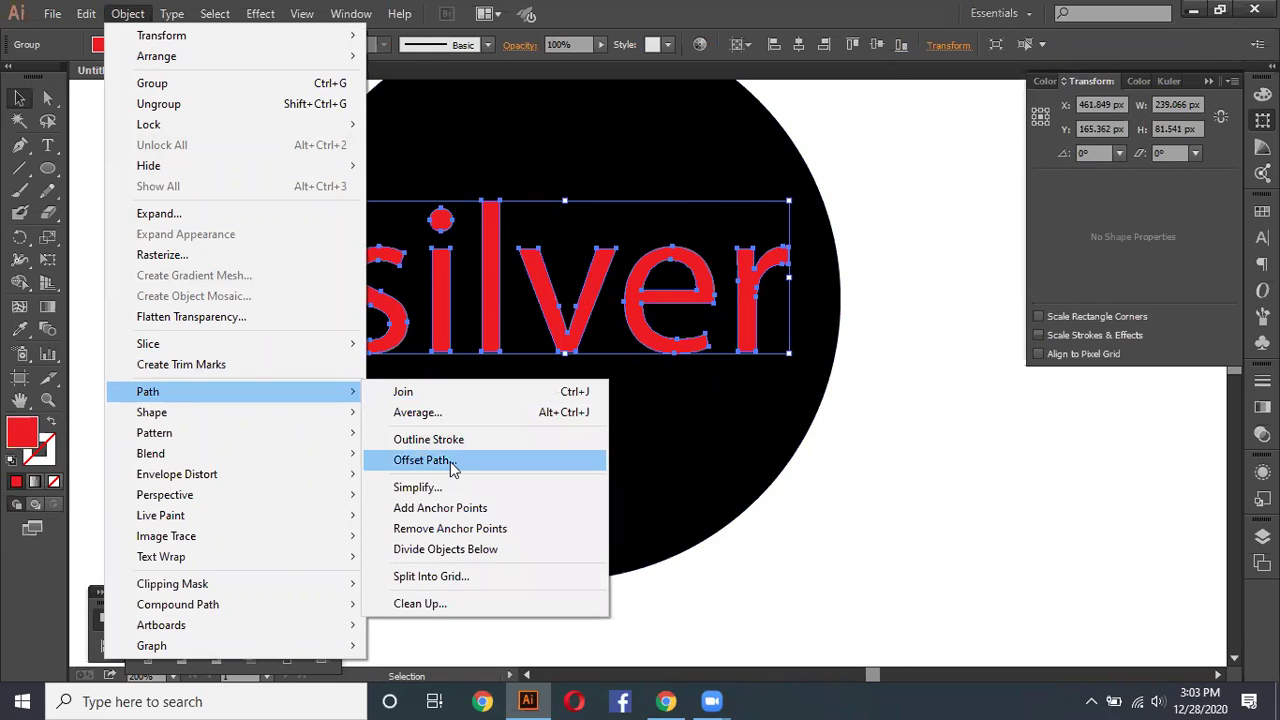
{"action": "key", "text": "Escape"}
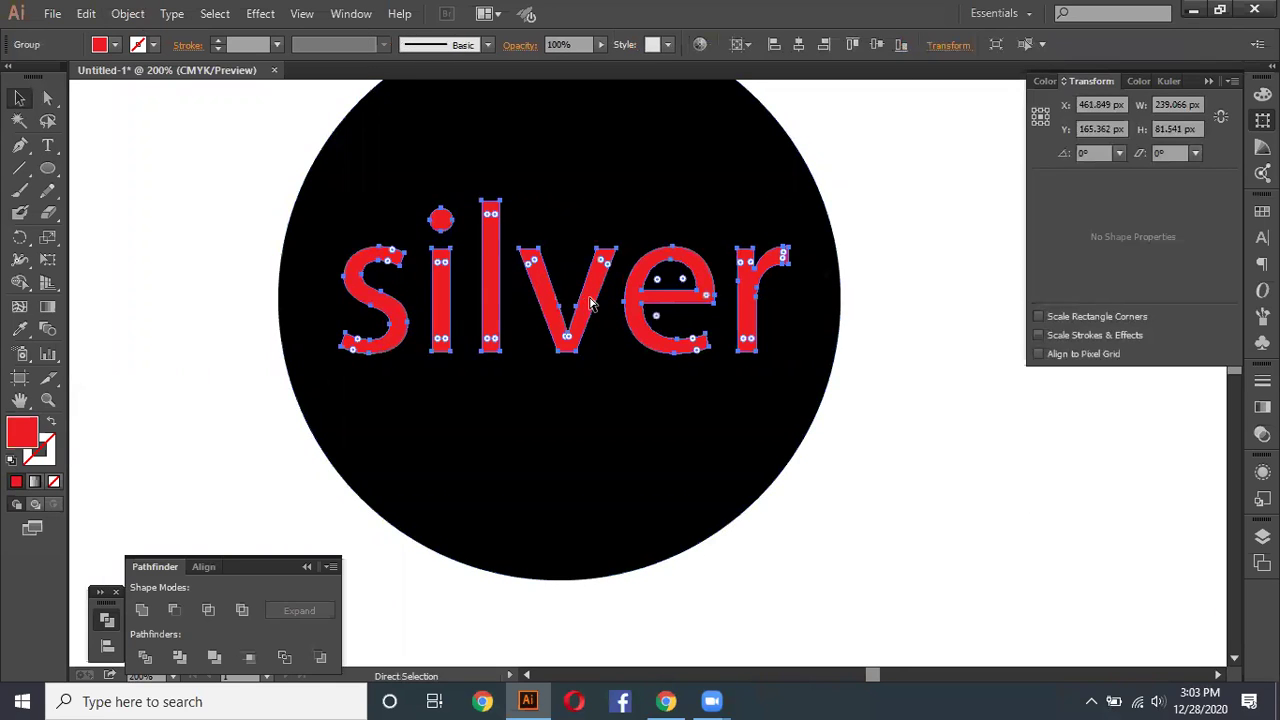
{"action": "key", "text": "v"}
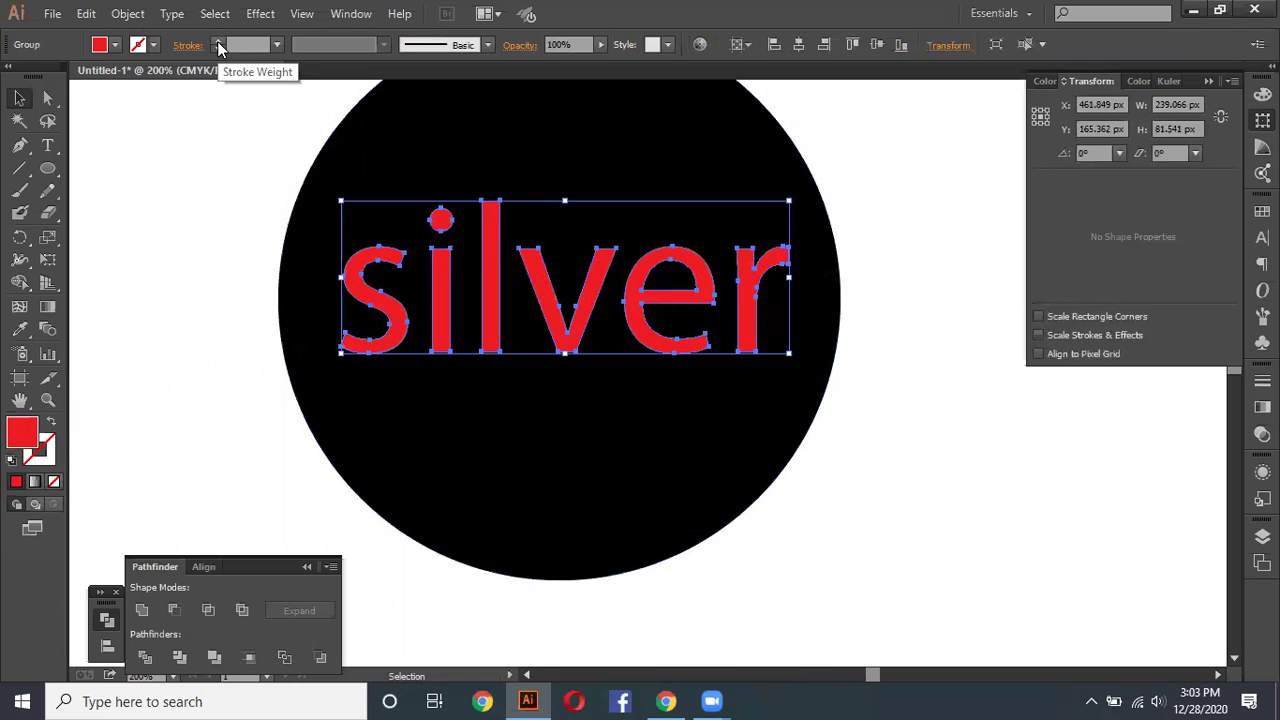
{"action": "left_click", "coordinate": [217, 41]}
{"action": "left_click", "coordinate": [217, 41]}
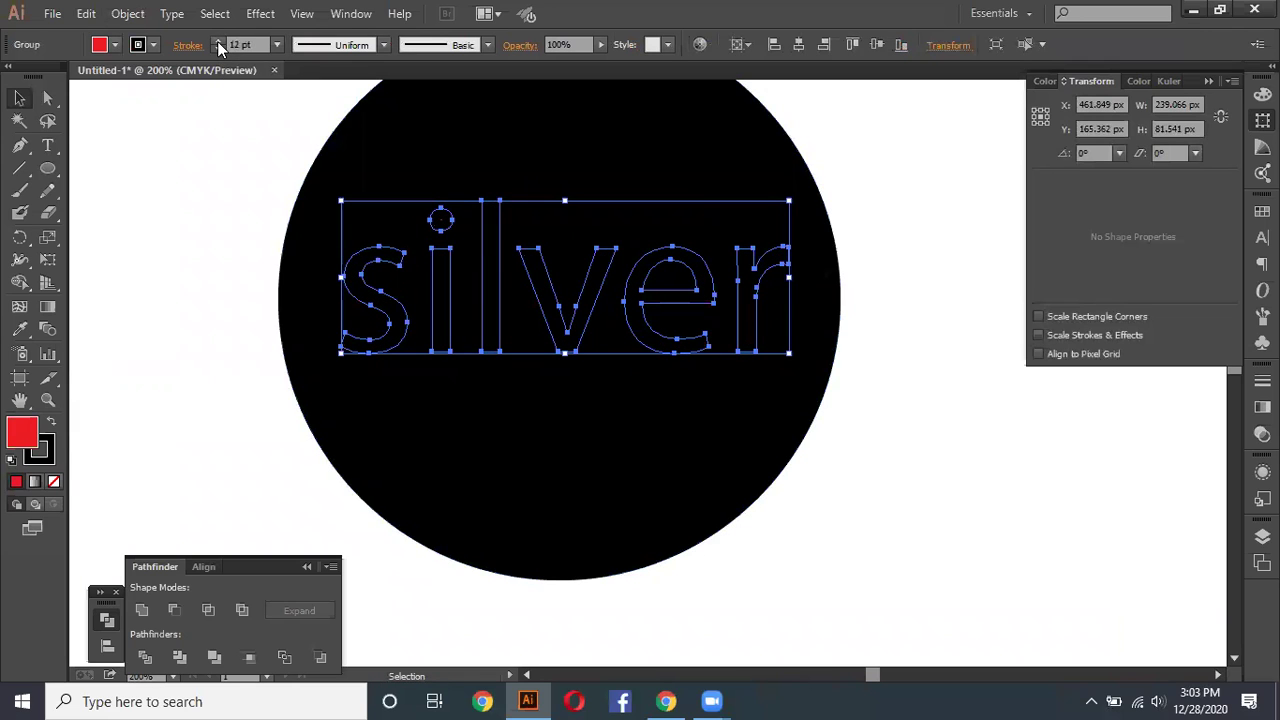
Step: Expand the letter strokes, unite them, and divide the circle with the thick letters
{"action": "left_click", "coordinate": [128, 13]}
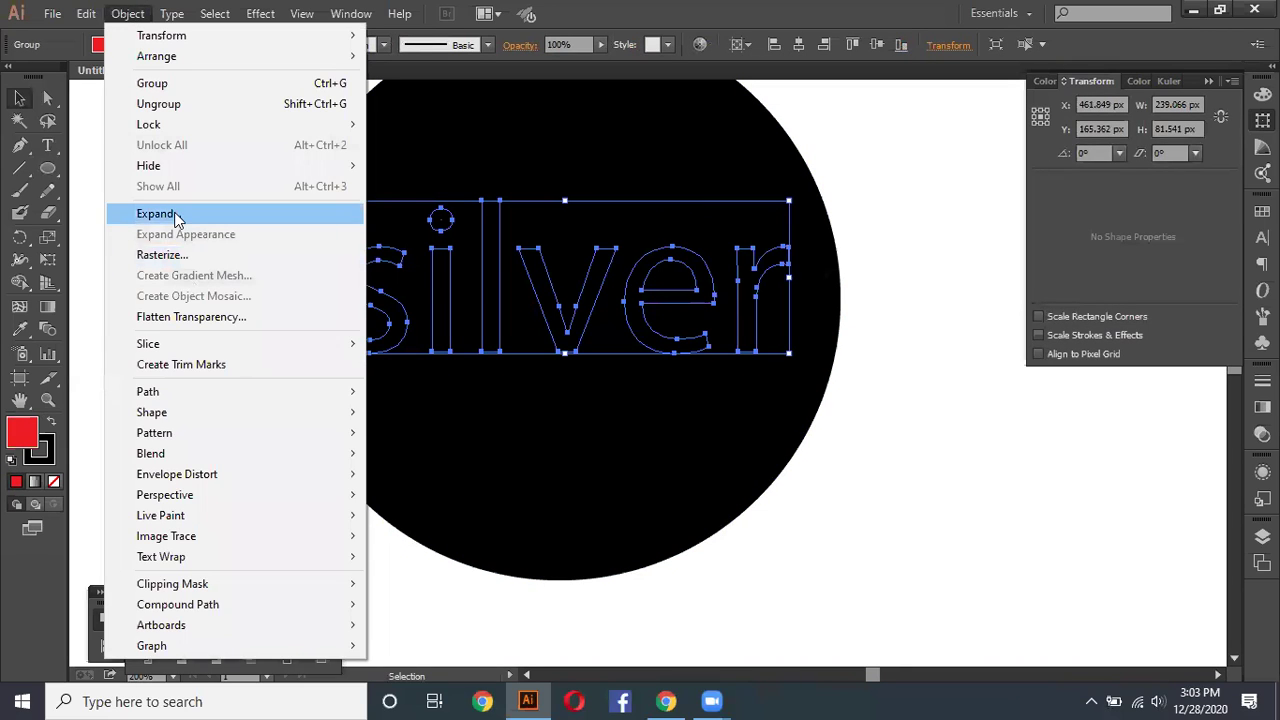
{"action": "left_click", "coordinate": [168, 213]}
{"action": "left_click", "coordinate": [594, 457]}
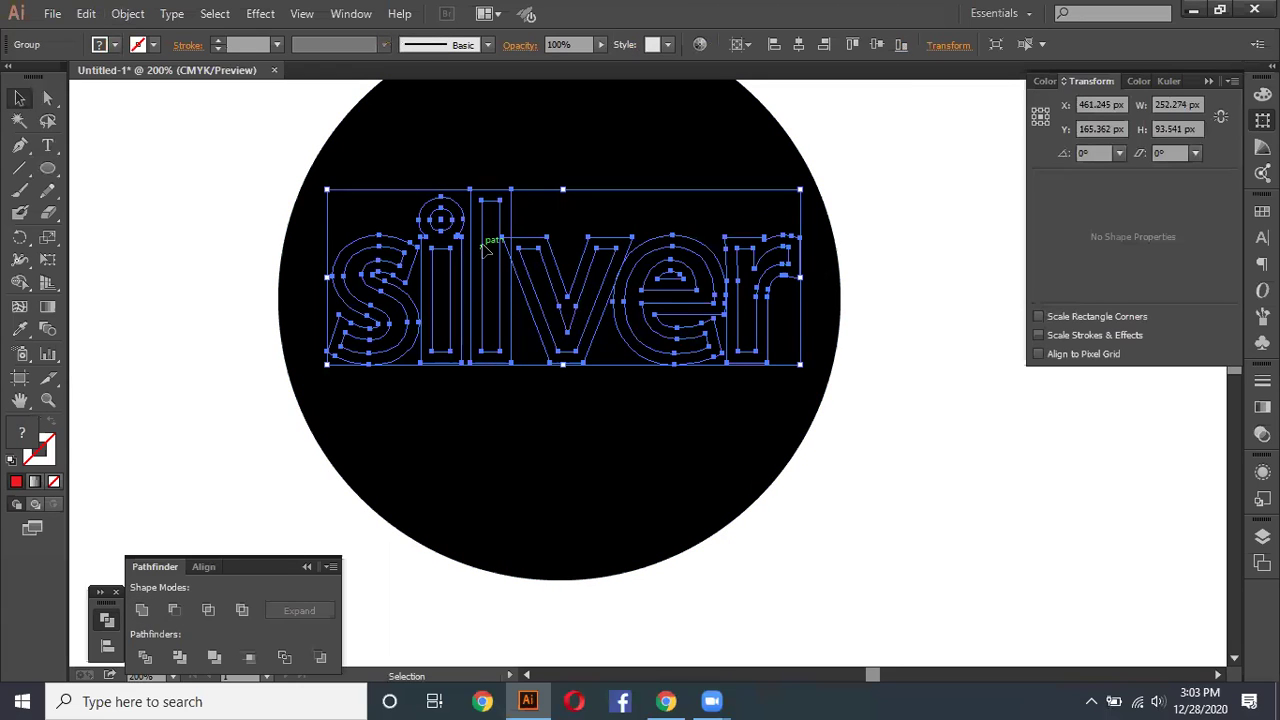
{"action": "left_click", "coordinate": [143, 610]}
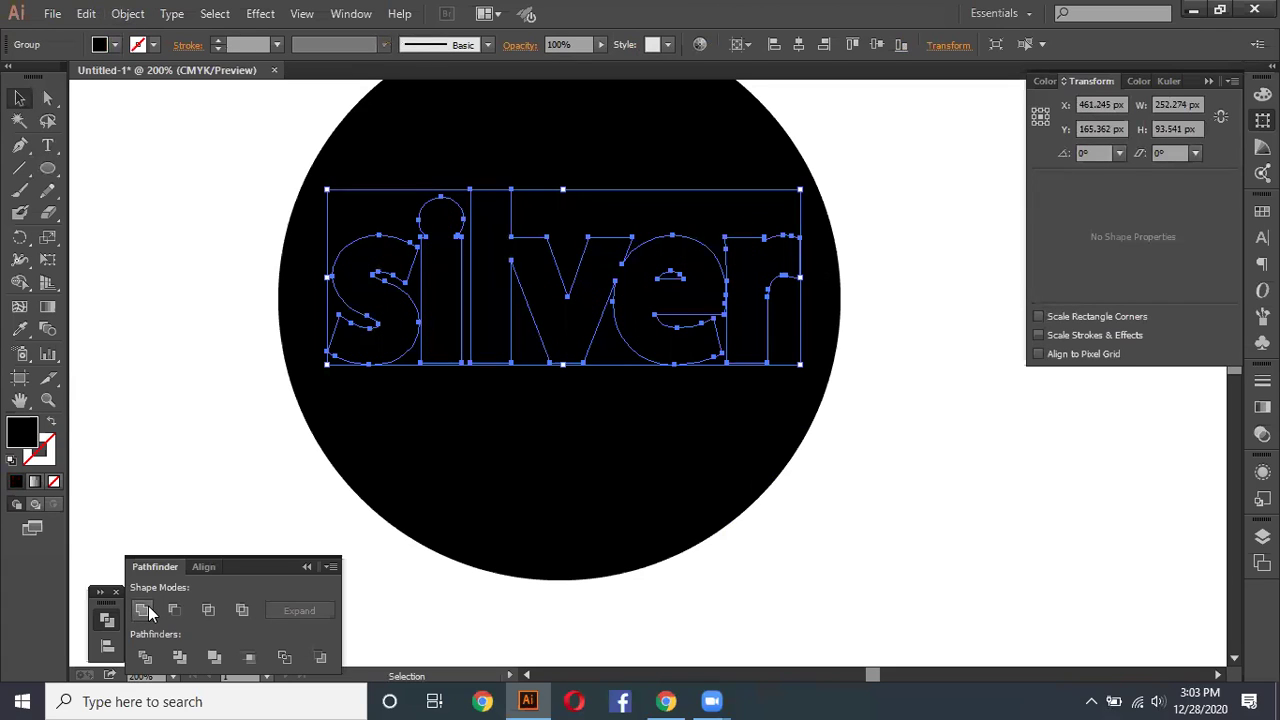
{"action": "left_click_drag", "start_coordinate": [933, 193], "coordinate": [290, 413]}
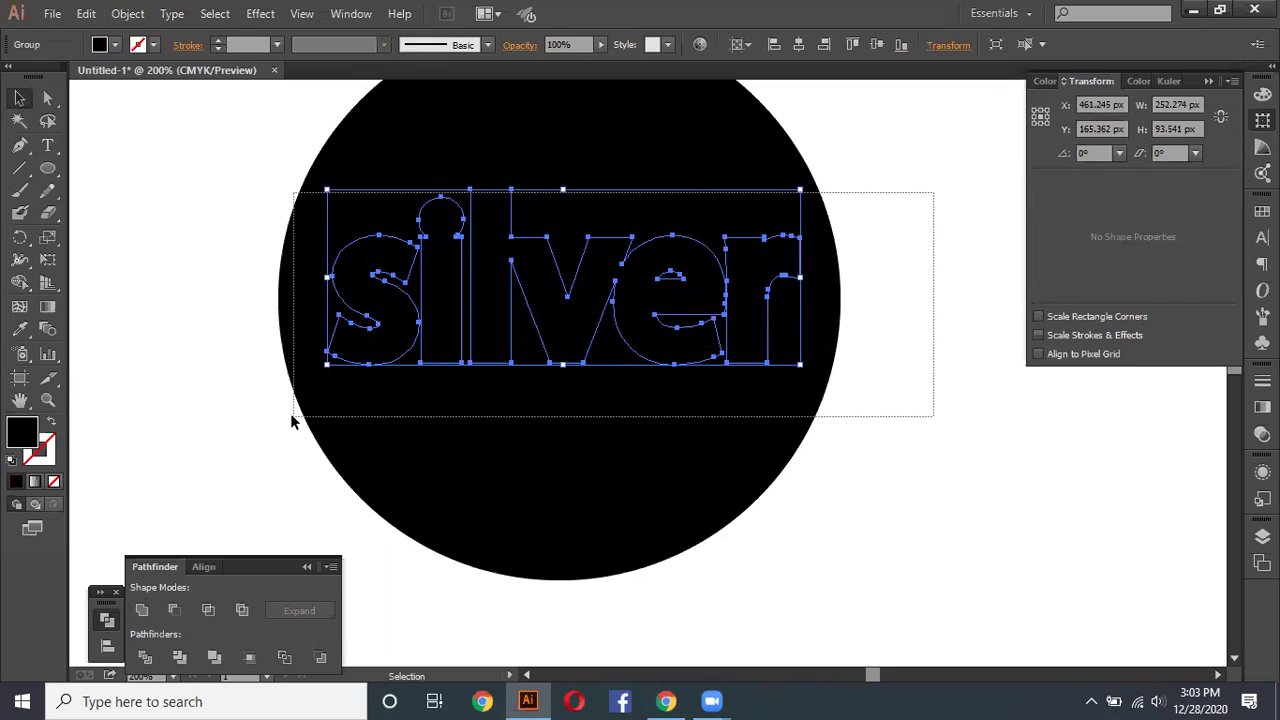
{"action": "left_click", "coordinate": [145, 657]}
Step: Paste a red copy of silver in front over the cut-out, then select circle and letters together
{"action": "left_click", "coordinate": [911, 394]}
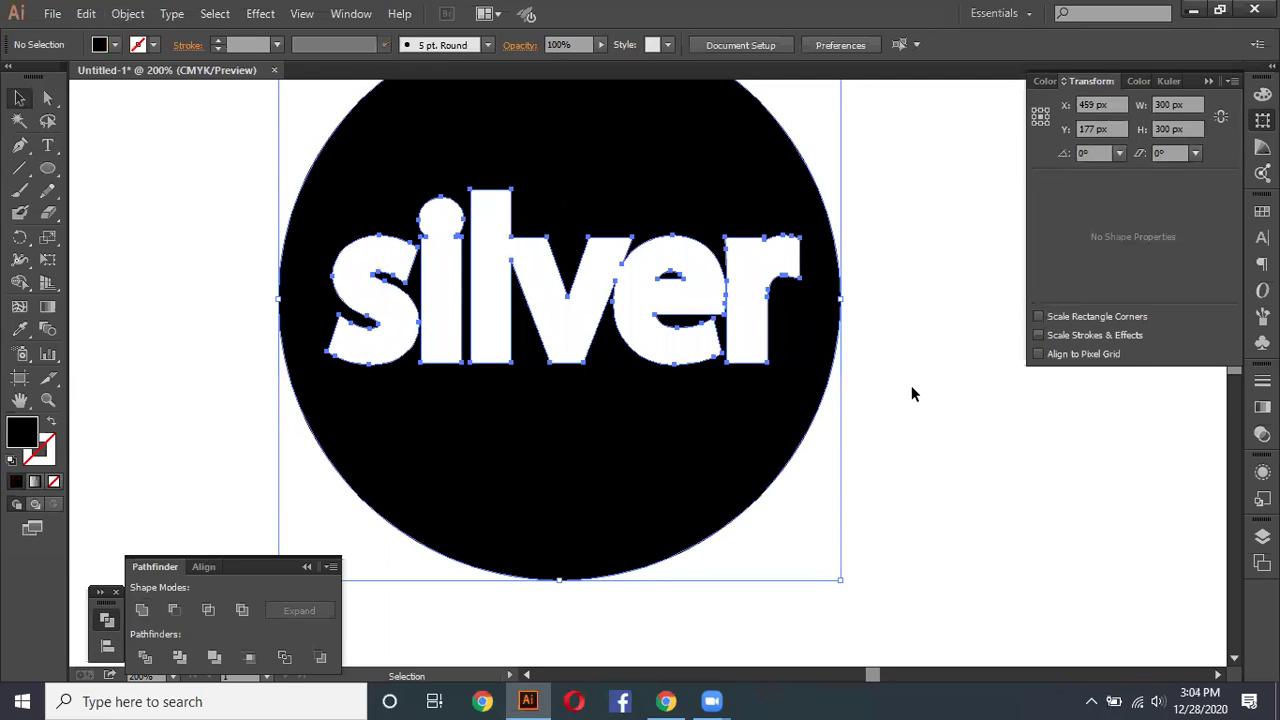
{"action": "key", "text": "a"}
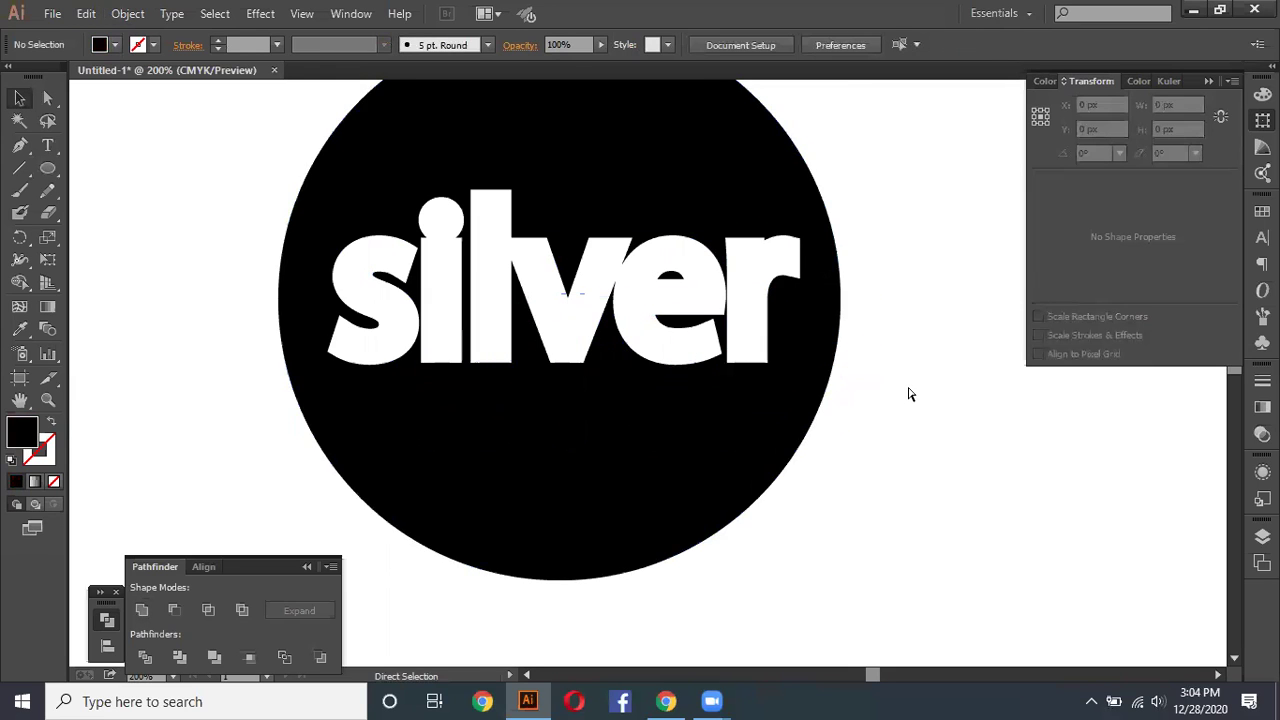
{"action": "key", "text": "ctrl+f"}
{"action": "left_click", "coordinate": [907, 393]}
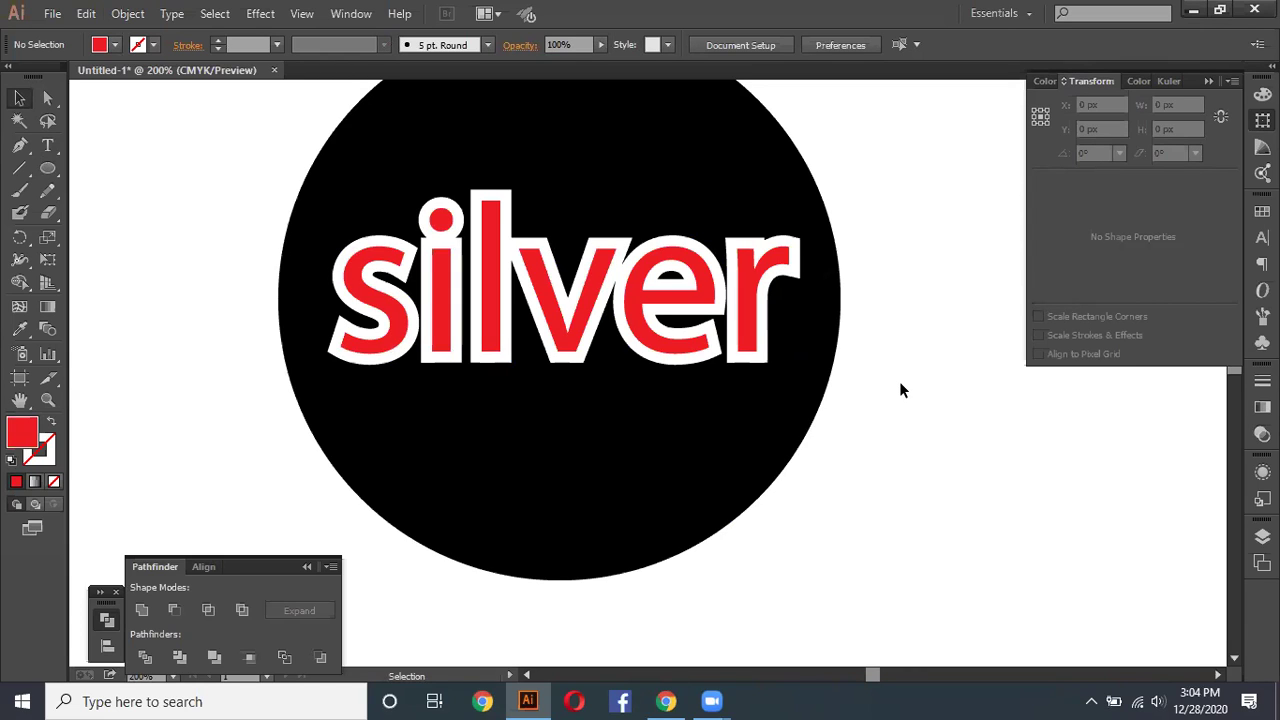
{"action": "left_click", "coordinate": [590, 289]}
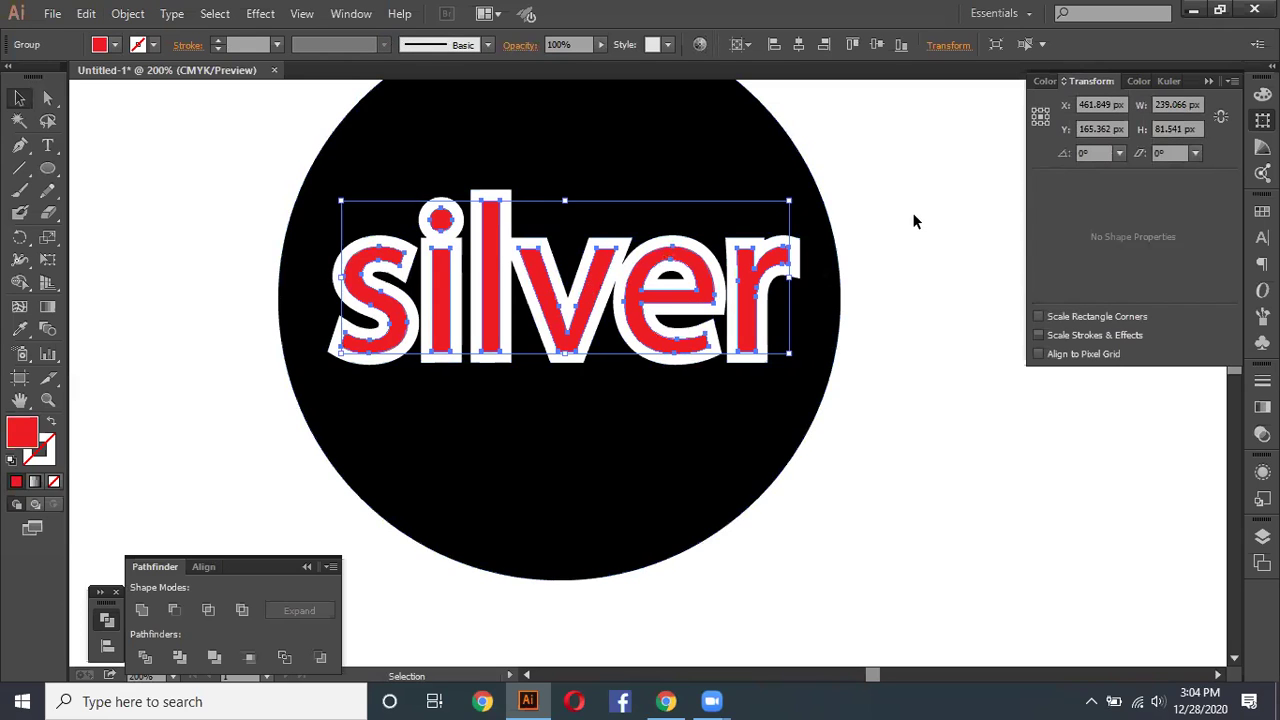
{"action": "left_click", "coordinate": [546, 366], "text": "shift"}
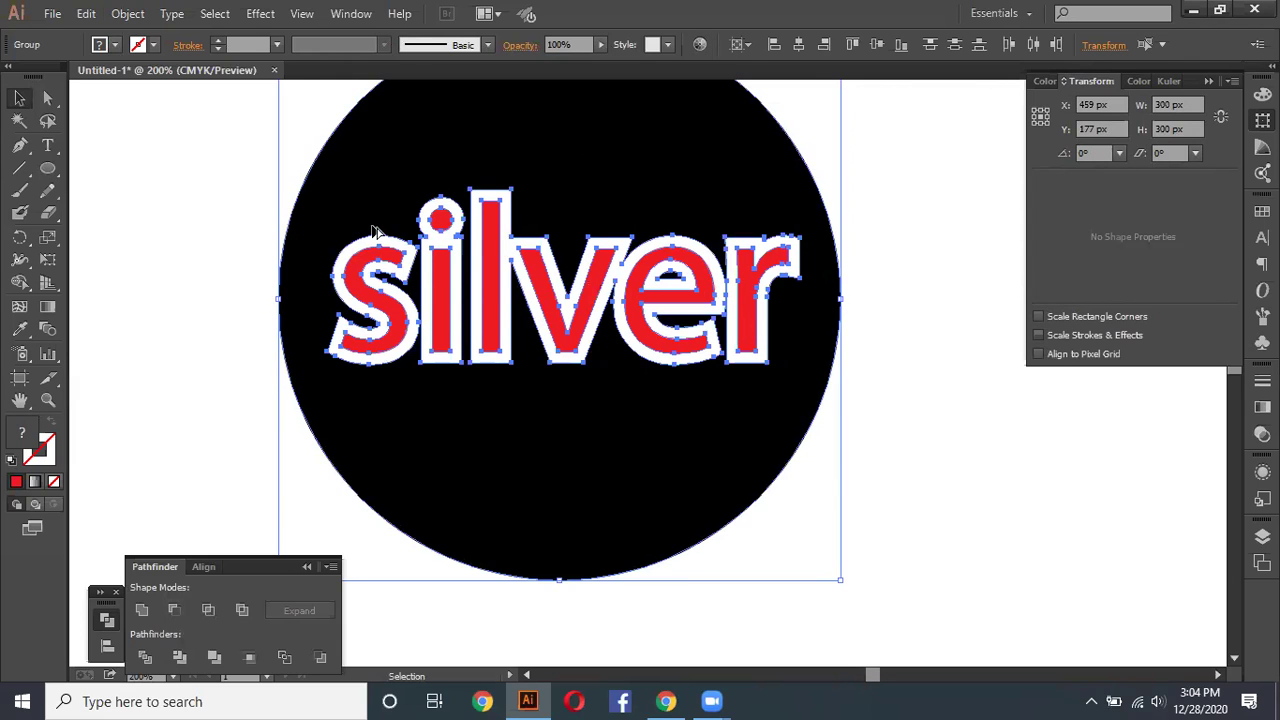
{"action": "scroll", "coordinate": [370, 222], "scroll_direction": "down", "scroll_amount": 1, "text": "alt"}
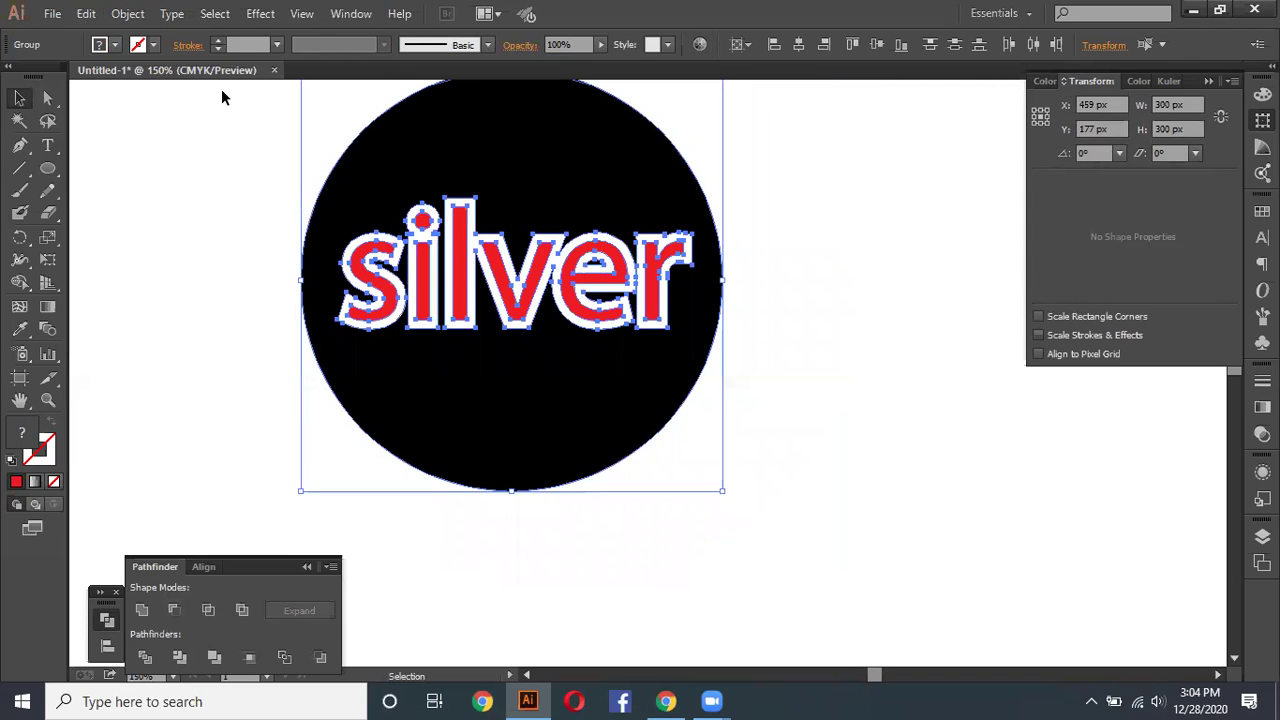
{"action": "left_click_drag", "start_coordinate": [240, 168], "coordinate": [838, 519]}
Step: Delete the black circle and red silver artwork, leaving the artboard empty
{"action": "key", "text": "Delete"}
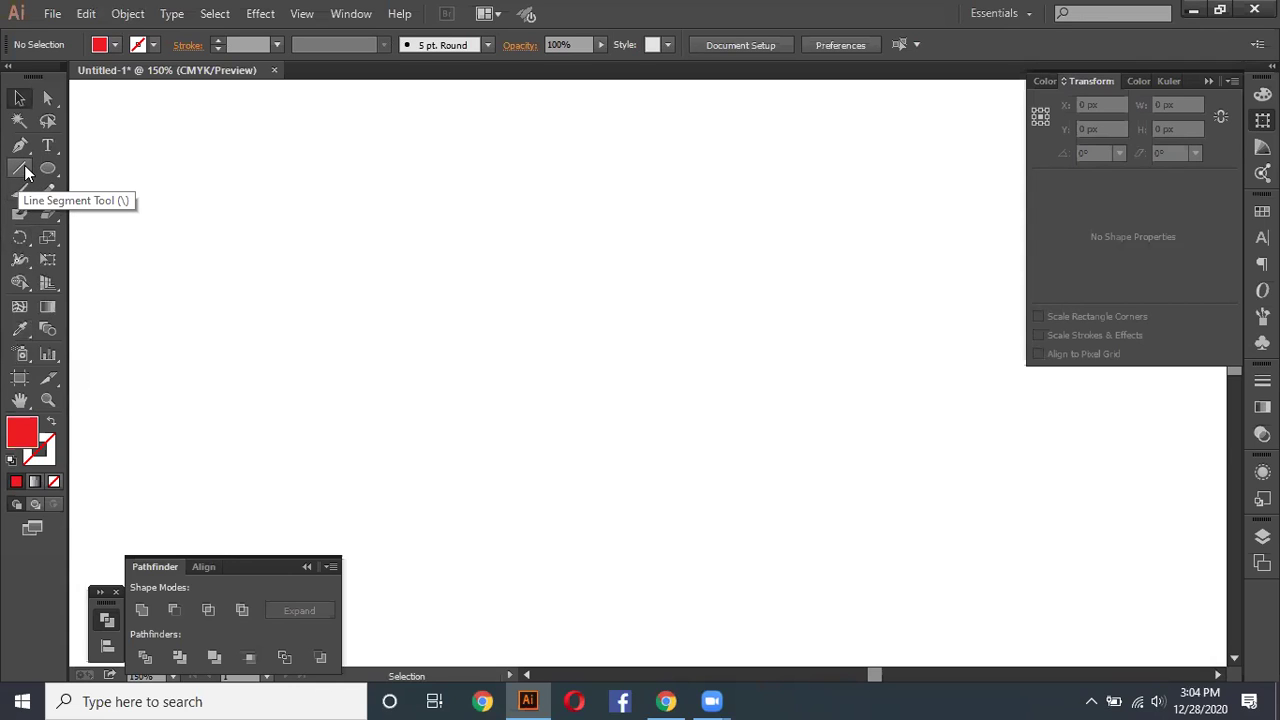
{"action": "left_click", "coordinate": [22, 169]}
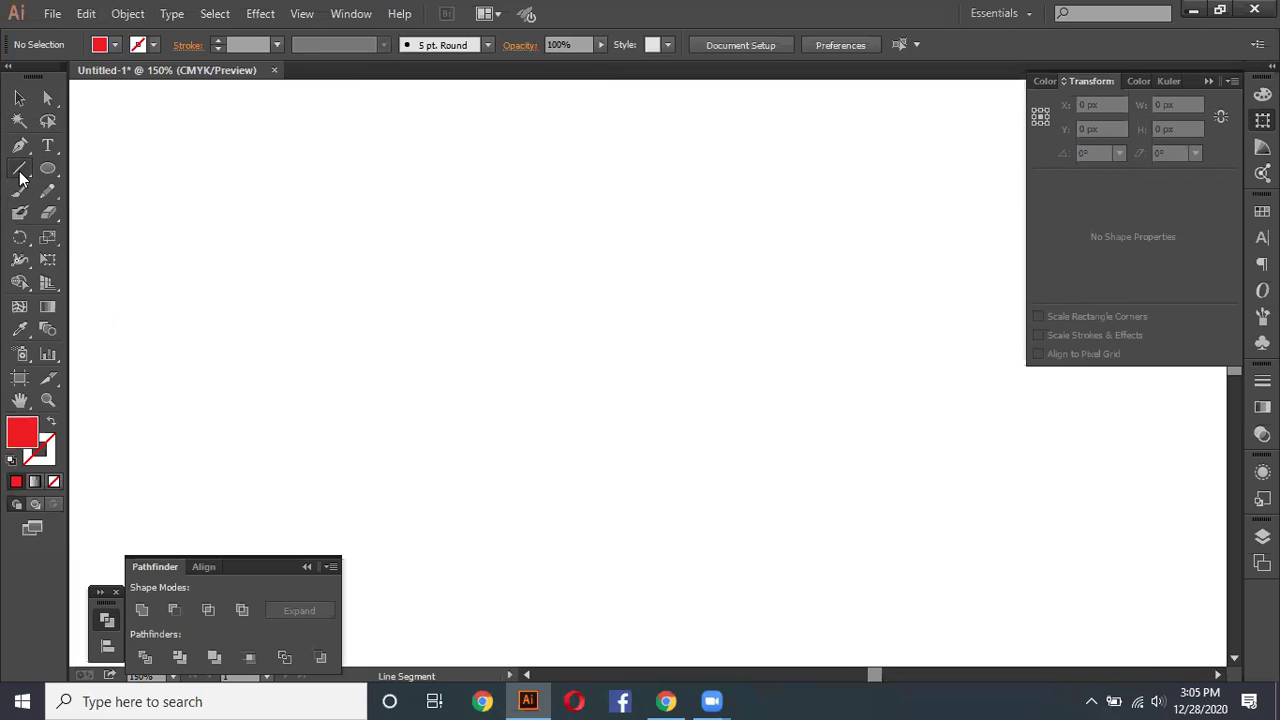
Step: Draw a horizontal line segment and give it a black stroke
{"action": "left_click_drag", "start_coordinate": [22, 178], "coordinate": [94, 167]}
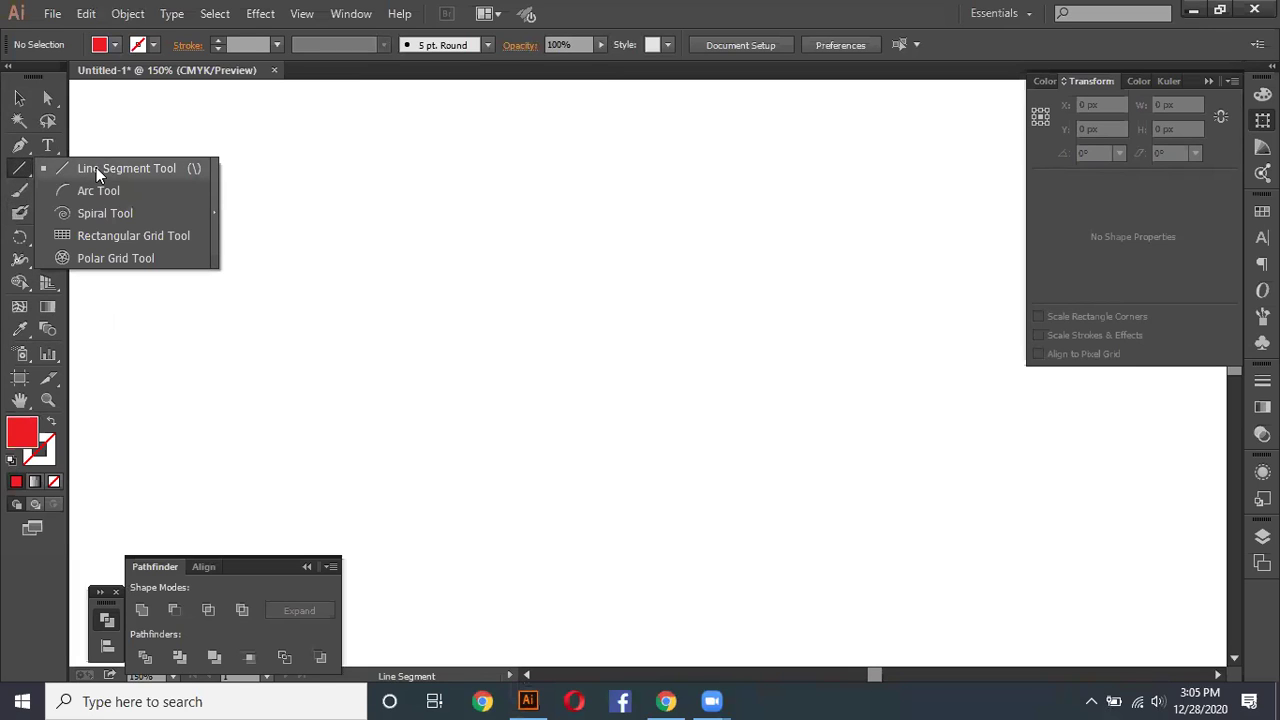
{"action": "left_click", "coordinate": [99, 167]}
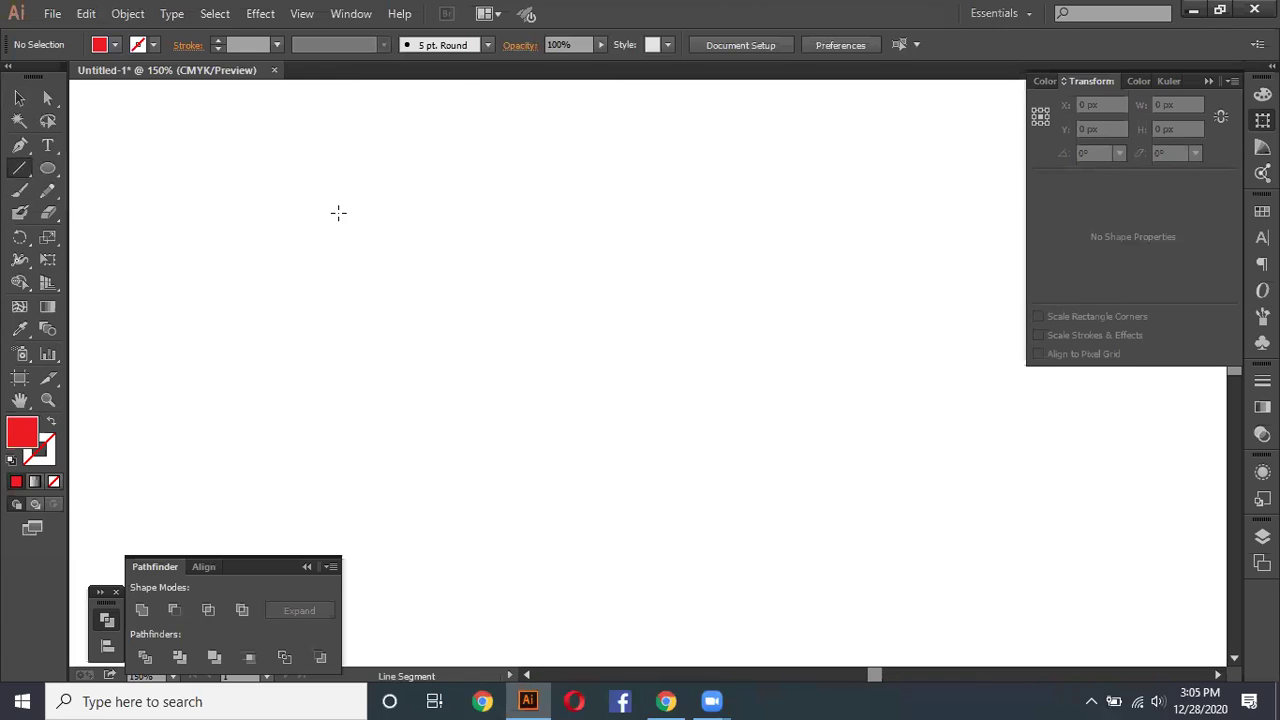
{"action": "left_click_drag", "start_coordinate": [816, 210], "coordinate": [915, 210]}
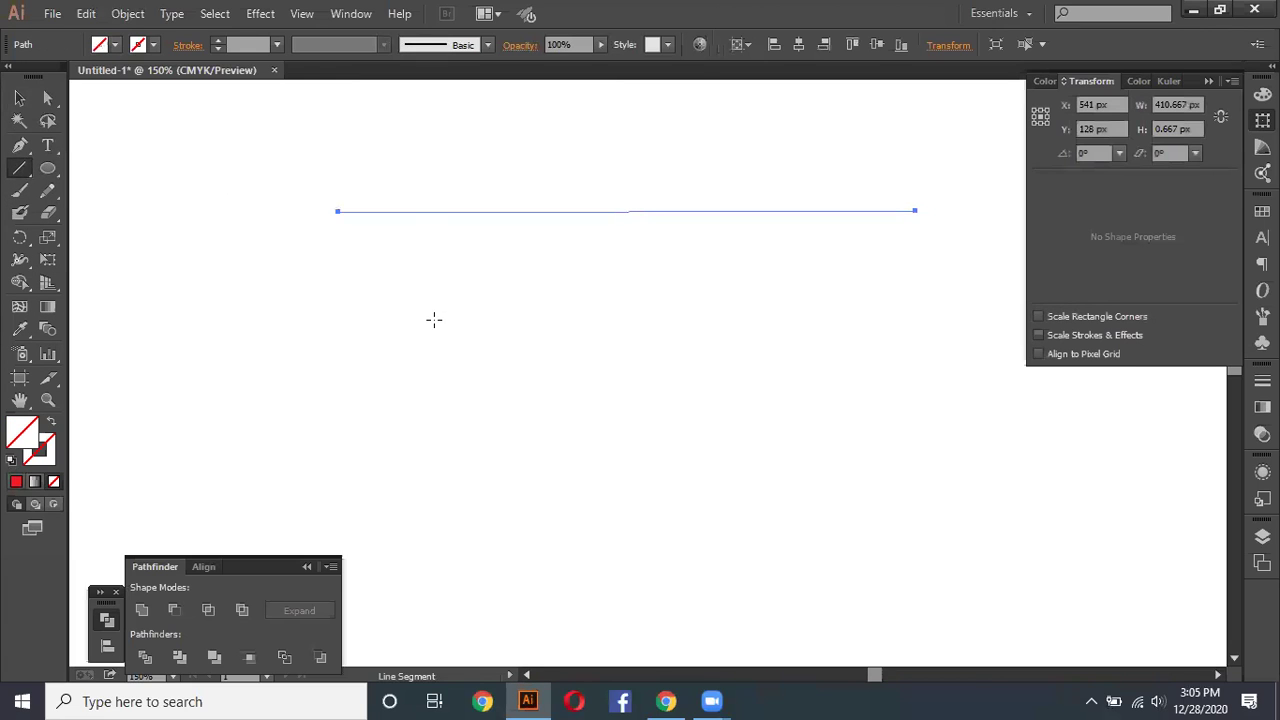
{"action": "left_click", "coordinate": [19, 98]}
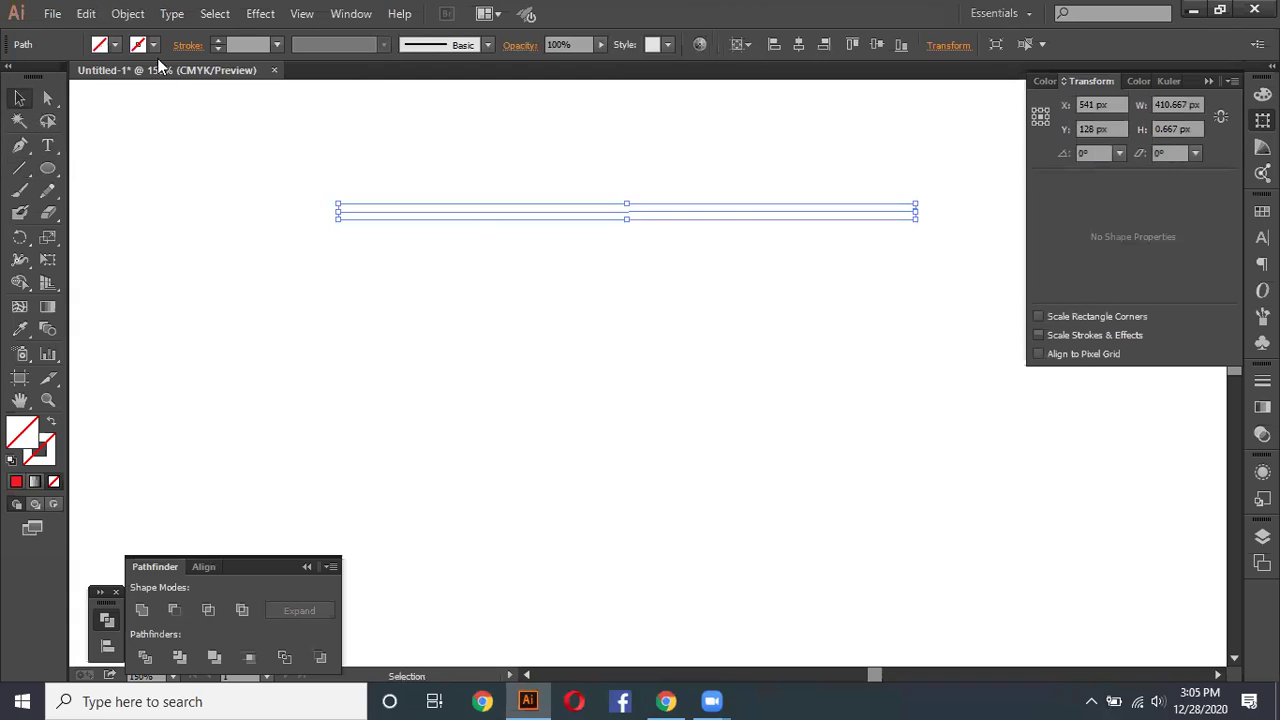
{"action": "left_click", "coordinate": [153, 44]}
{"action": "left_click", "coordinate": [52, 77]}
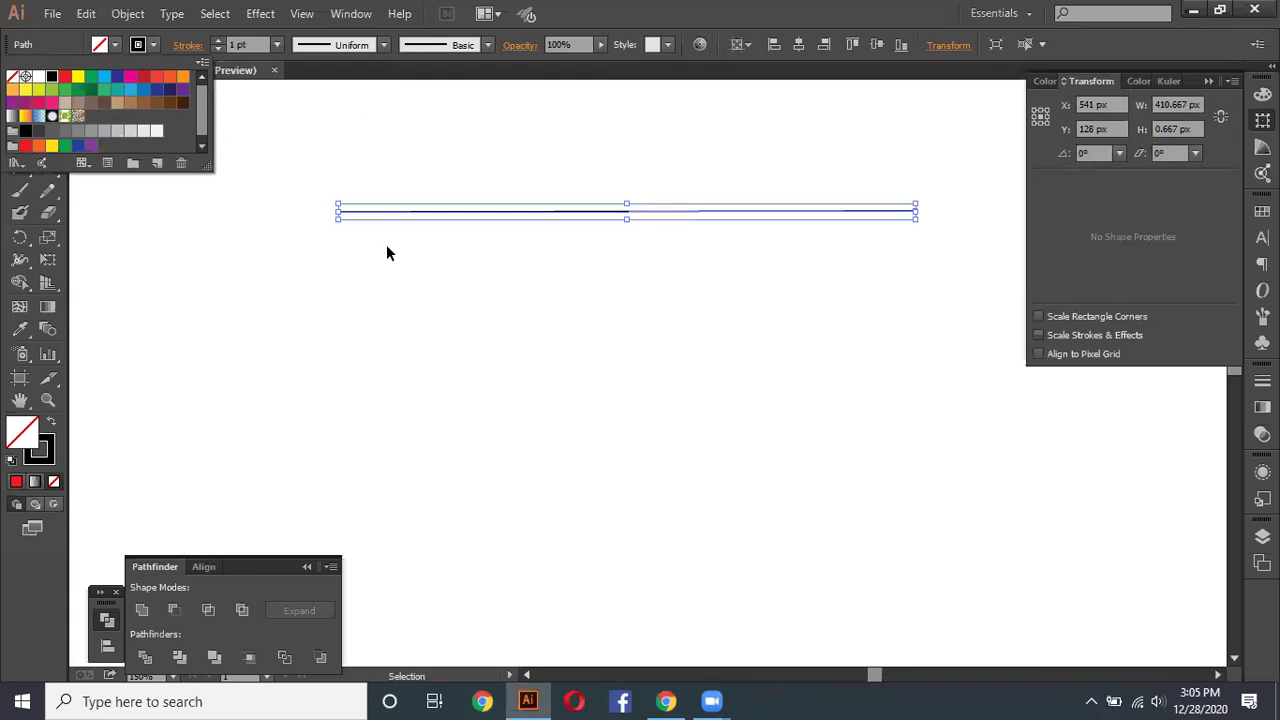
{"action": "left_click", "coordinate": [390, 253]}
{"action": "left_click", "coordinate": [662, 292]}
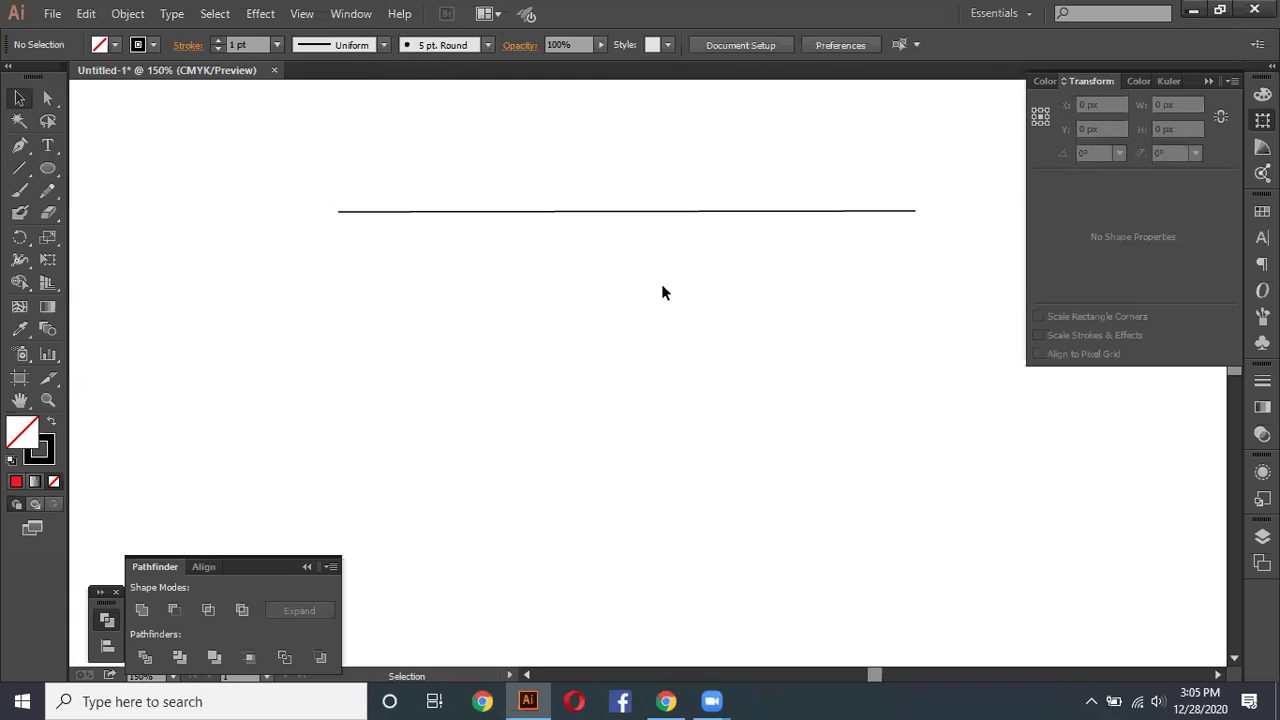
Step: Draw a second parallel line with the Pen tool, then select both lines and delete them
{"action": "left_click", "coordinate": [19, 145]}
{"action": "left_click", "coordinate": [338, 255]}
{"action": "left_click", "coordinate": [915, 255]}
{"action": "left_click", "coordinate": [19, 98]}
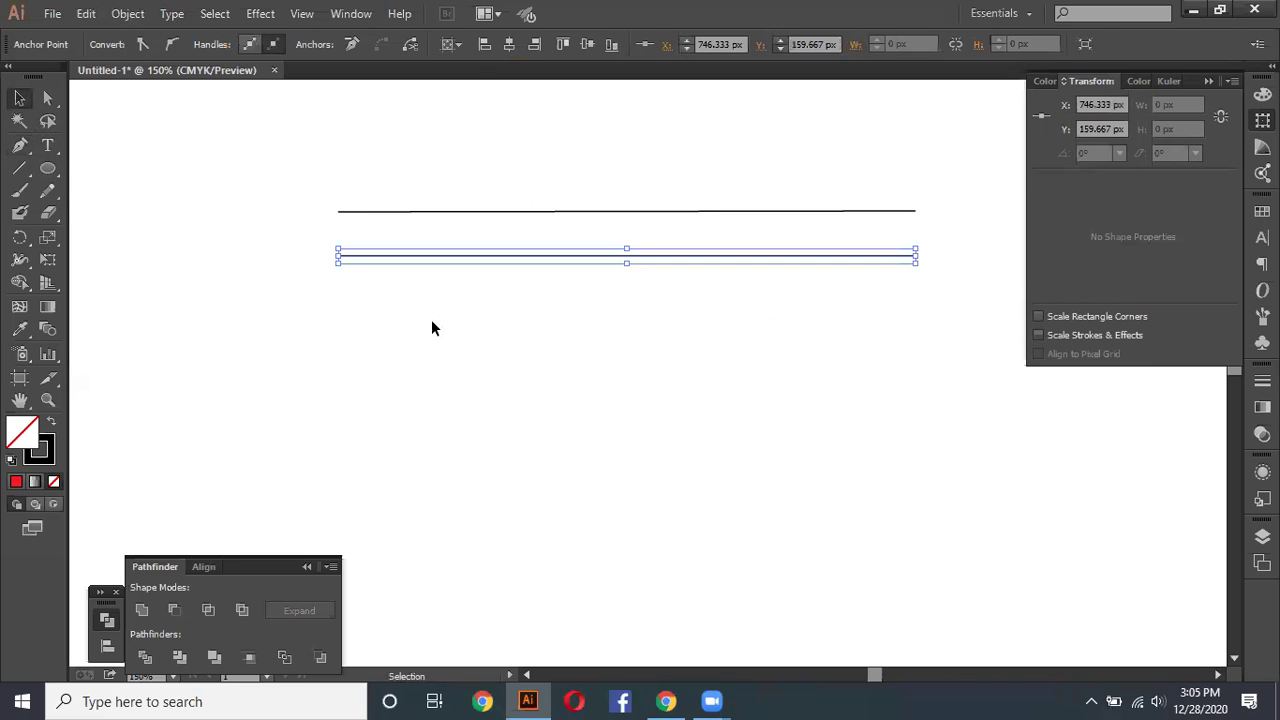
{"action": "left_click", "coordinate": [536, 322]}
{"action": "left_click_drag", "start_coordinate": [298, 175], "coordinate": [507, 333]}
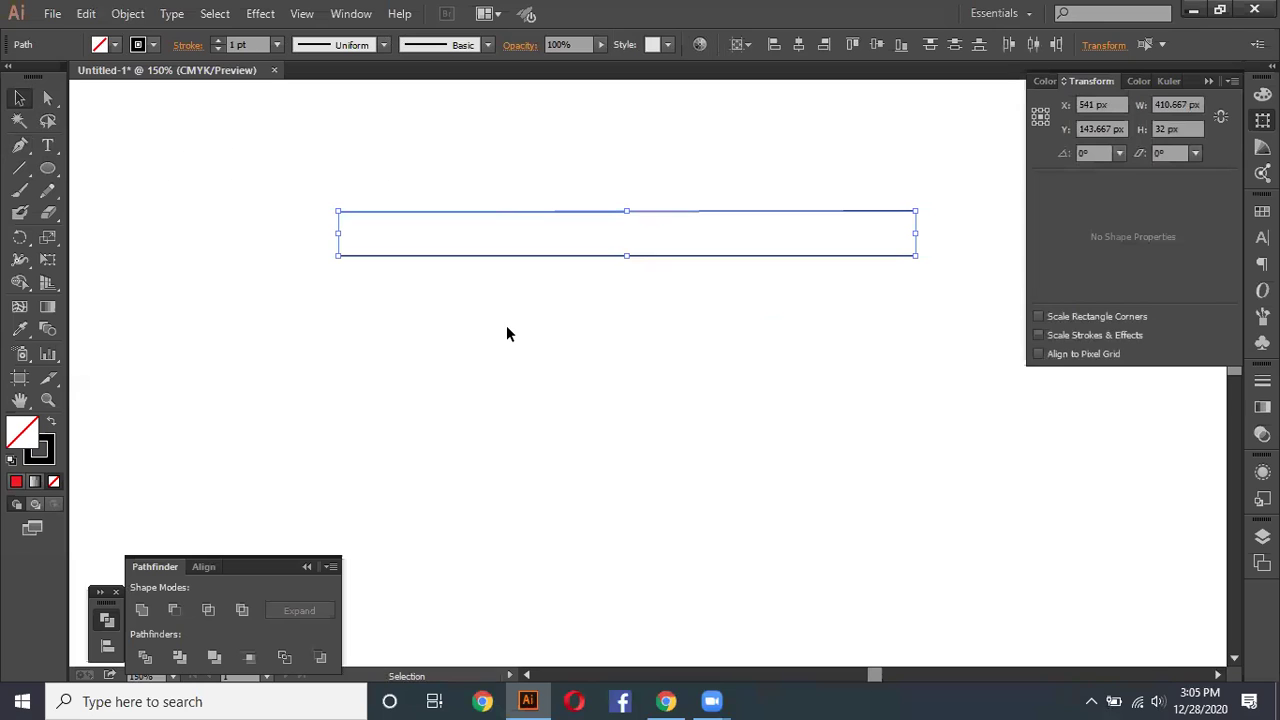
{"action": "left_click_drag", "start_coordinate": [208, 168], "coordinate": [391, 218]}
{"action": "left_click_drag", "start_coordinate": [246, 188], "coordinate": [537, 334]}
{"action": "key", "text": "Delete"}
Step: Draw two arcs with the Arc tool, stretching and resizing them into shape
{"action": "left_click_drag", "start_coordinate": [20, 175], "coordinate": [105, 189]}
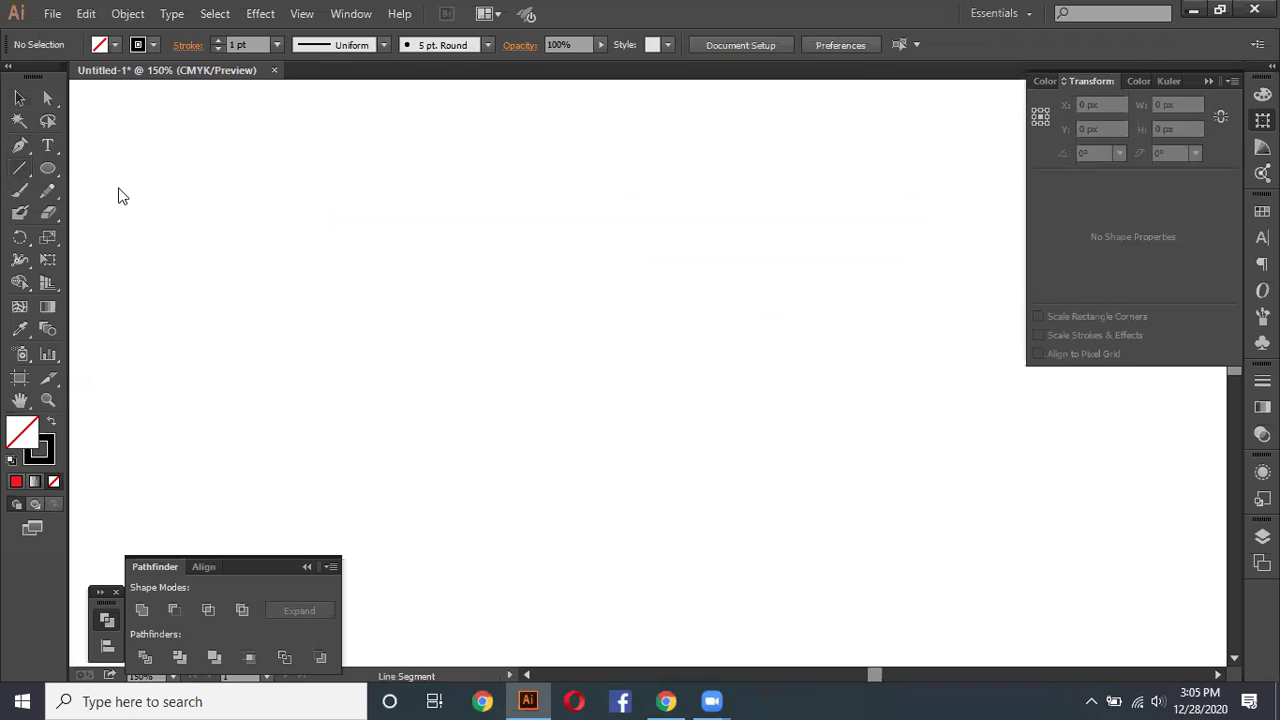
{"action": "left_click_drag", "start_coordinate": [335, 333], "coordinate": [460, 181]}
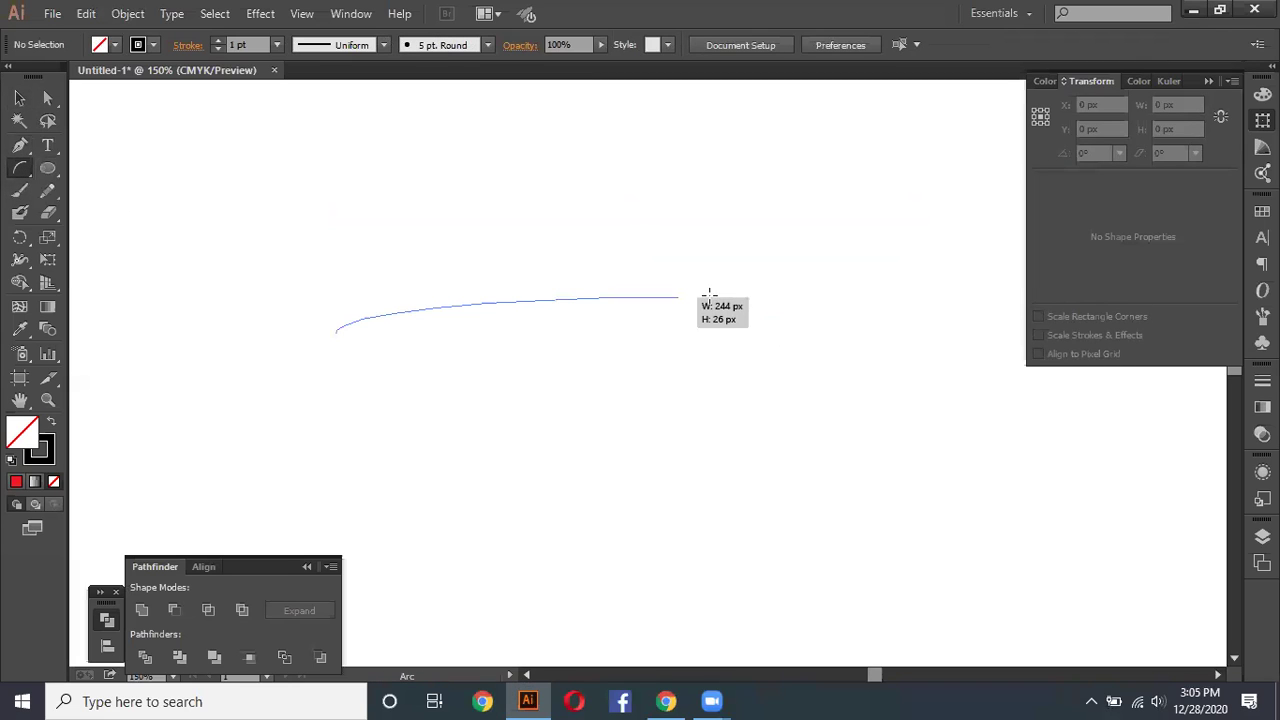
{"action": "left_click_drag", "start_coordinate": [763, 221], "coordinate": [845, 257]}
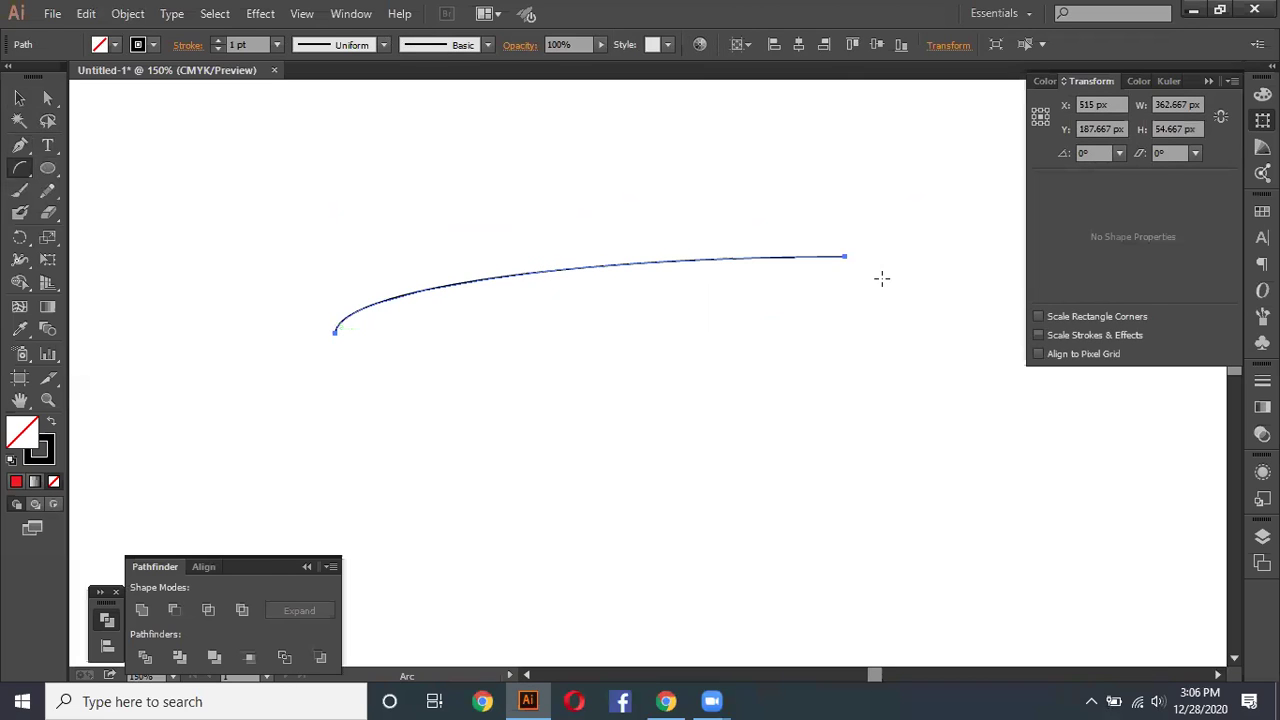
{"action": "left_click_drag", "start_coordinate": [312, 408], "coordinate": [790, 400]}
{"action": "left_click_drag", "start_coordinate": [716, 318], "coordinate": [657, 233]}
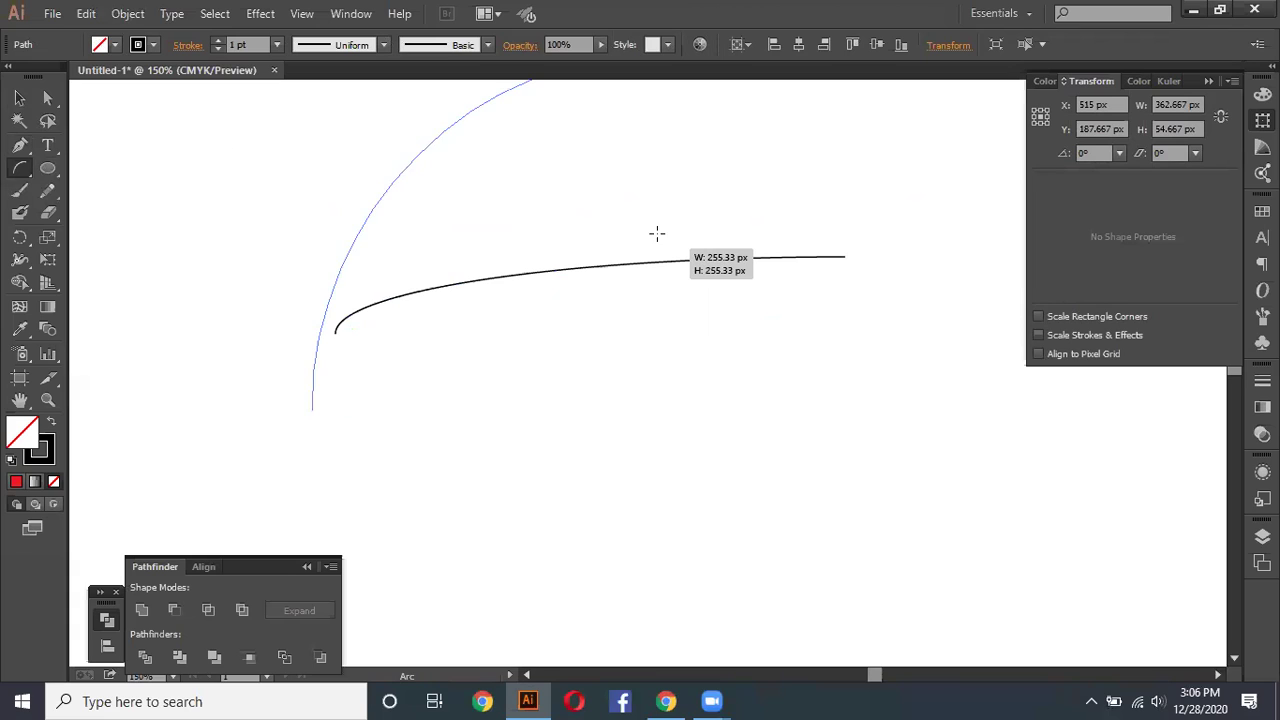
{"action": "mouse_move", "coordinate": [520, 135]}
{"action": "left_mouse_down"}
{"action": "mouse_move", "coordinate": [505, 299]}
{"action": "mouse_move", "coordinate": [528, 337]}
{"action": "mouse_move", "coordinate": [538, 316]}
{"action": "left_mouse_up"}
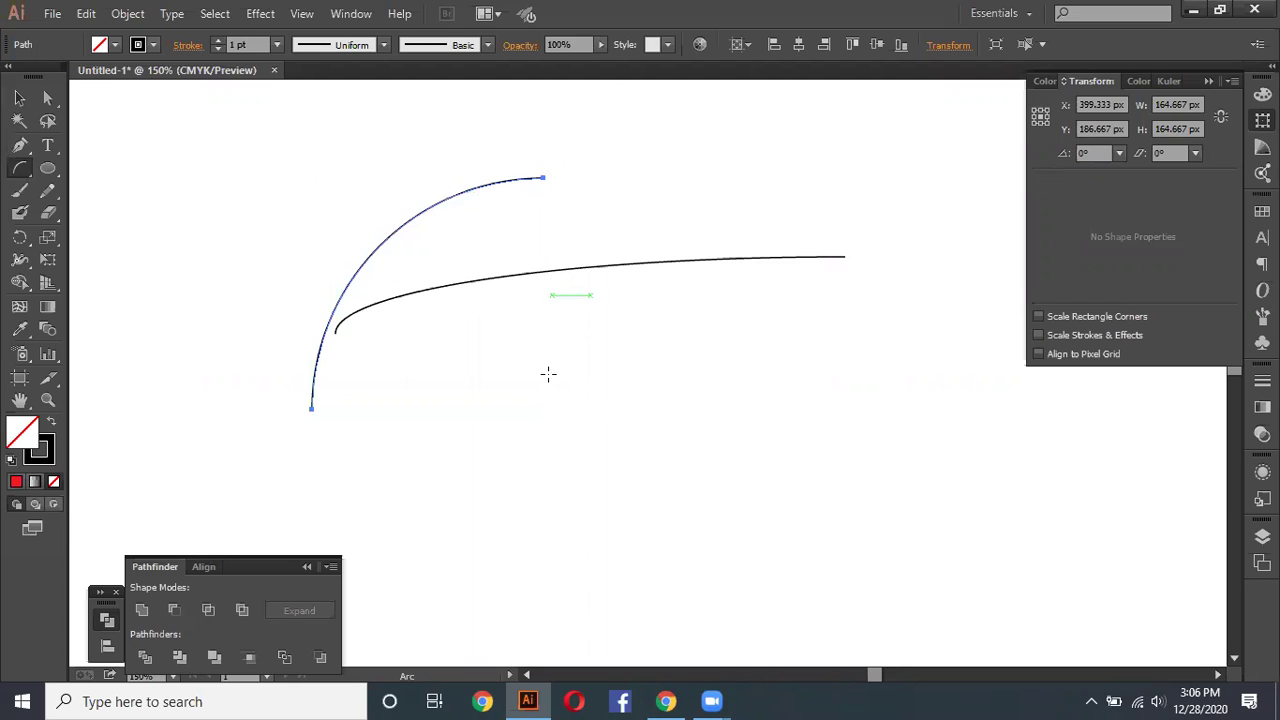
Step: Draw a third arc and a downward arc, then select all arcs and delete them
{"action": "left_click", "coordinate": [17, 168]}
{"action": "mouse_move", "coordinate": [422, 432]}
{"action": "left_mouse_down"}
{"action": "mouse_move", "coordinate": [766, 416]}
{"action": "mouse_move", "coordinate": [617, 337]}
{"action": "left_mouse_up"}
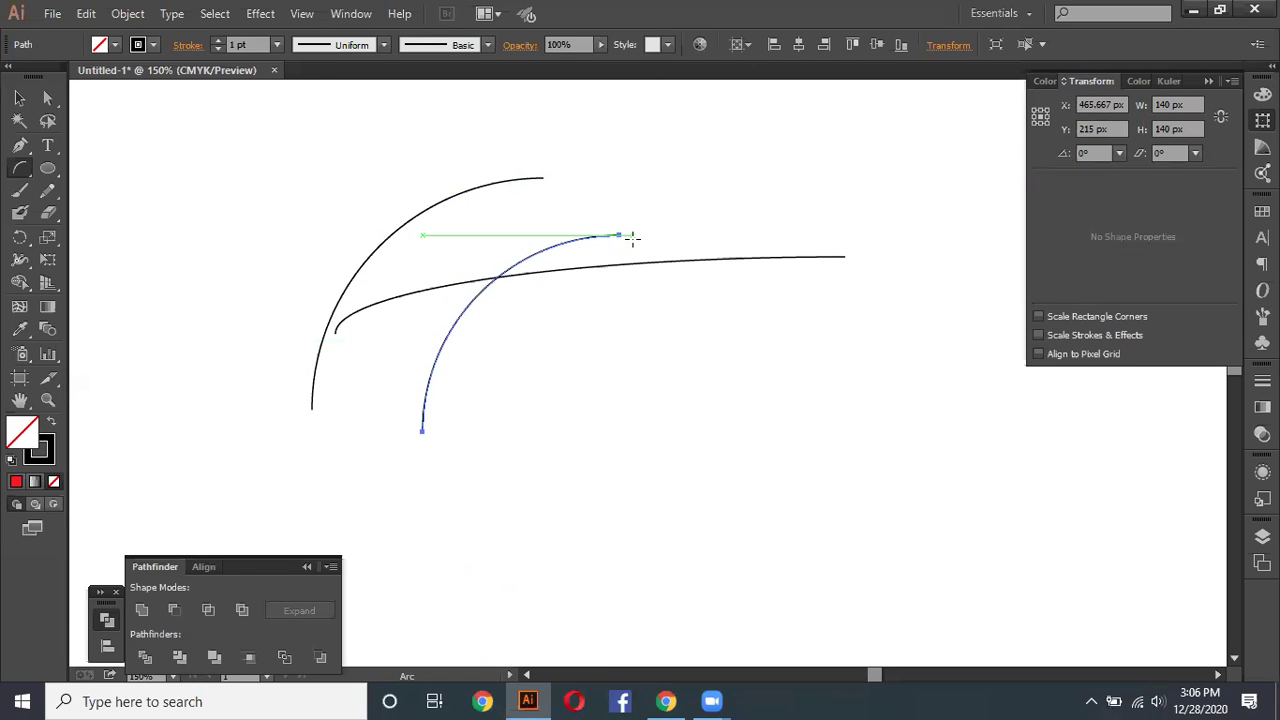
{"action": "mouse_move", "coordinate": [632, 234]}
{"action": "left_mouse_down"}
{"action": "mouse_move", "coordinate": [848, 198]}
{"action": "mouse_move", "coordinate": [440, 372]}
{"action": "mouse_move", "coordinate": [765, 381]}
{"action": "left_mouse_up"}
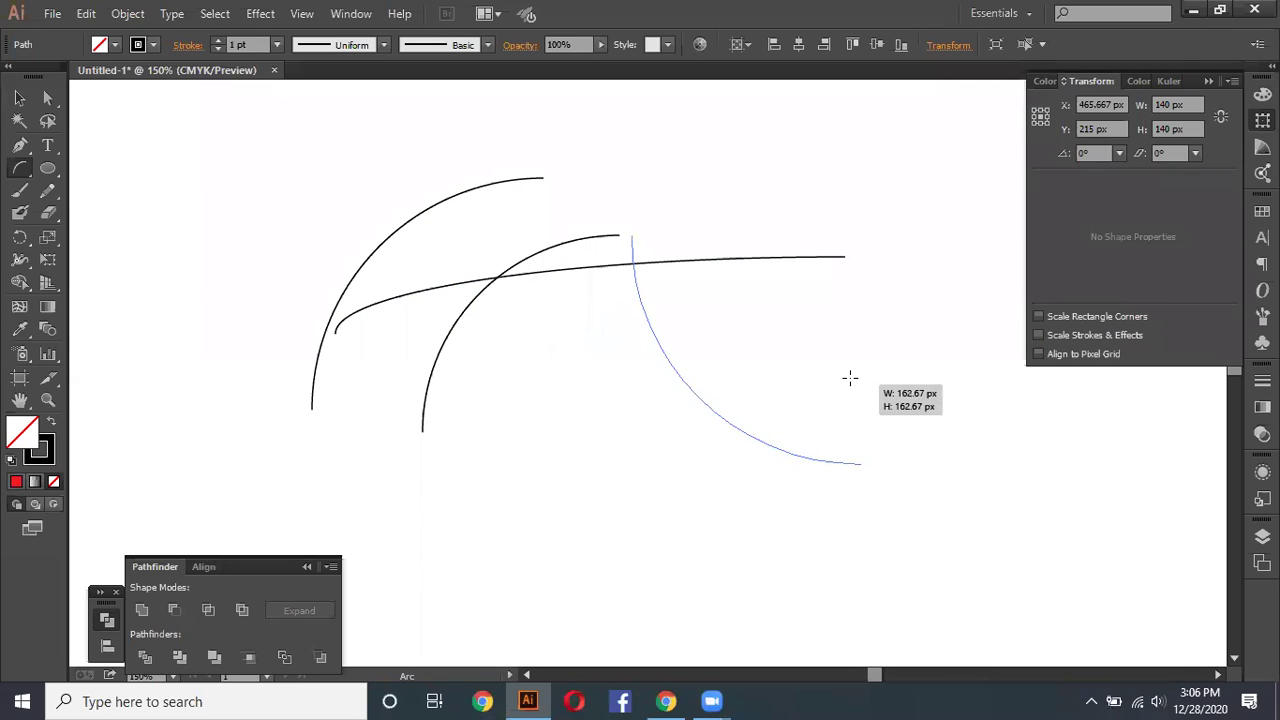
{"action": "left_click_drag", "start_coordinate": [765, 381], "coordinate": [795, 398]}
{"action": "key", "text": "Delete"}
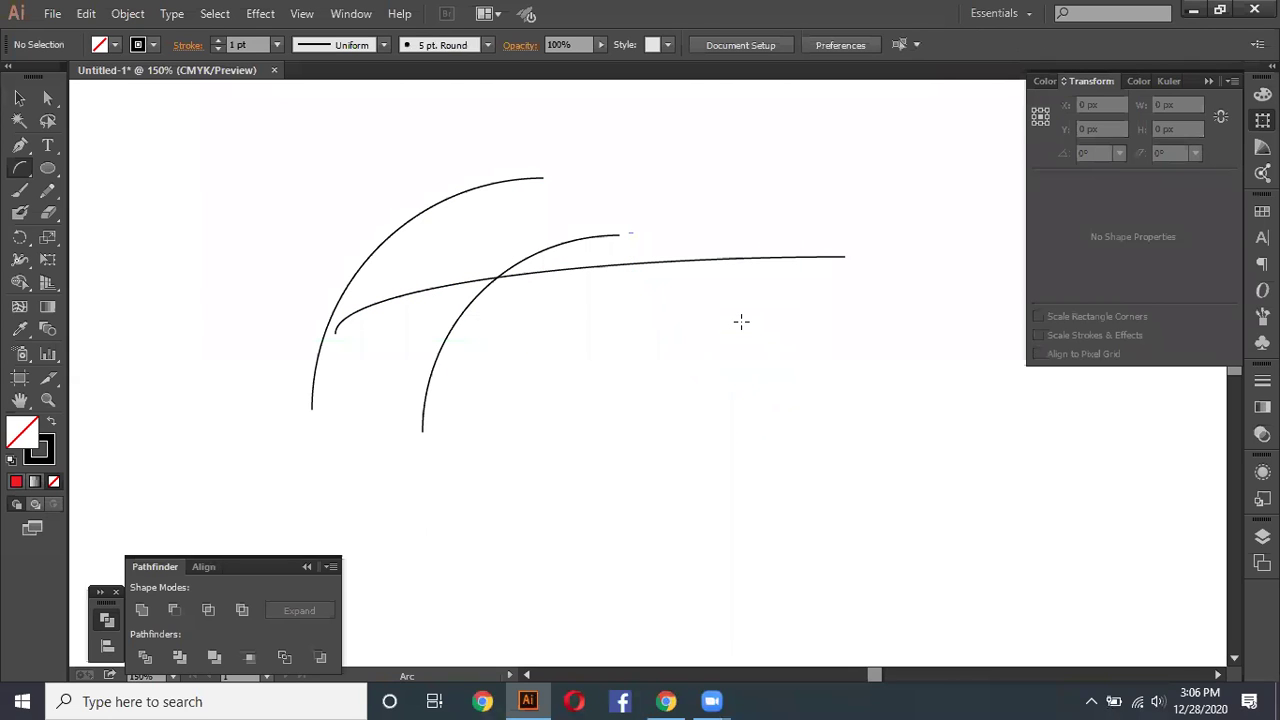
{"action": "key", "text": "ctrl+a"}
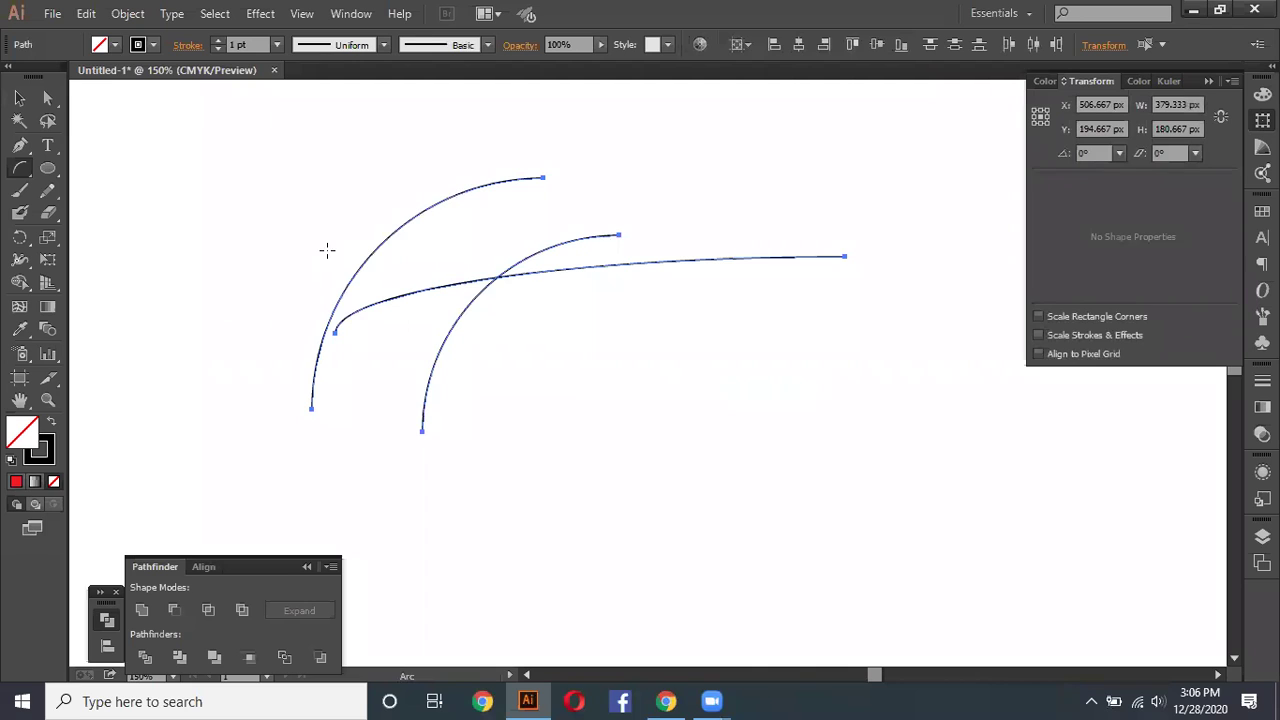
{"action": "key", "text": "Delete"}
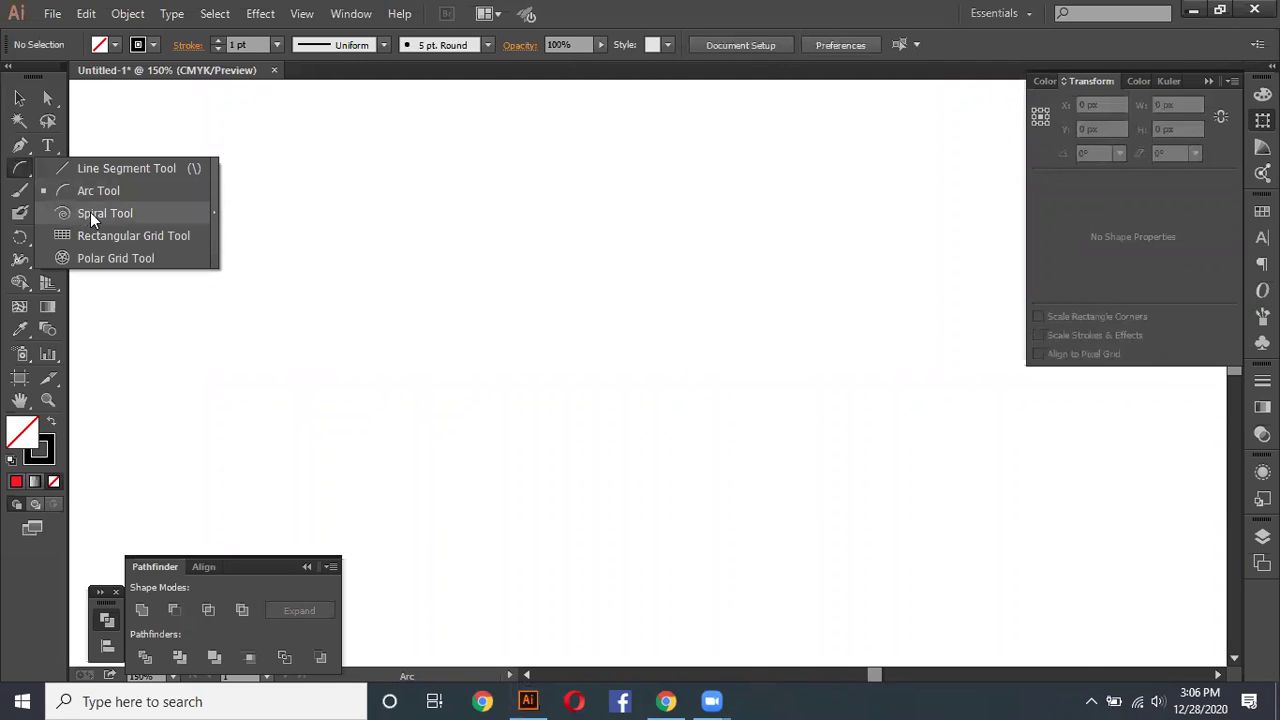
Step: Drag out several spirals with the Spiral tool, including a large one
{"action": "left_click_drag", "start_coordinate": [19, 168], "coordinate": [95, 213]}
{"action": "left_click_drag", "start_coordinate": [491, 265], "coordinate": [618, 294]}
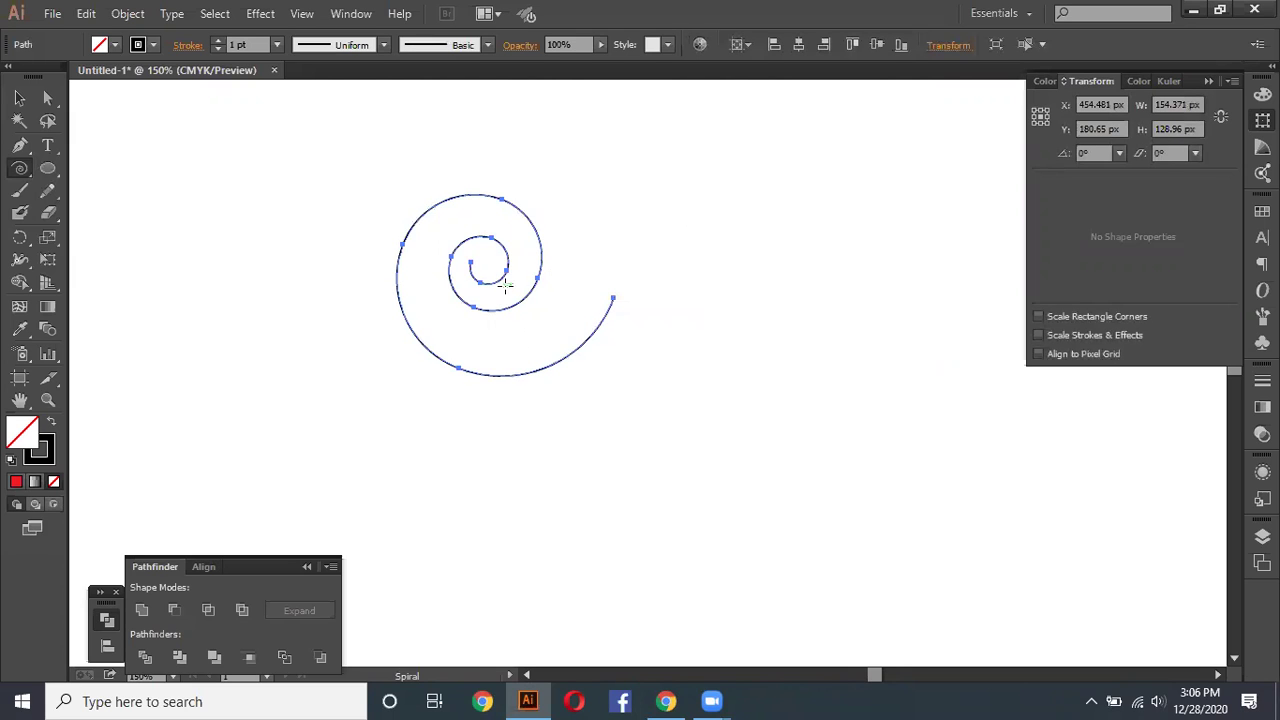
{"action": "scroll", "coordinate": [505, 285], "scroll_direction": "up", "scroll_amount": 2}
{"action": "left_click_drag", "start_coordinate": [777, 255], "coordinate": [956, 335]}
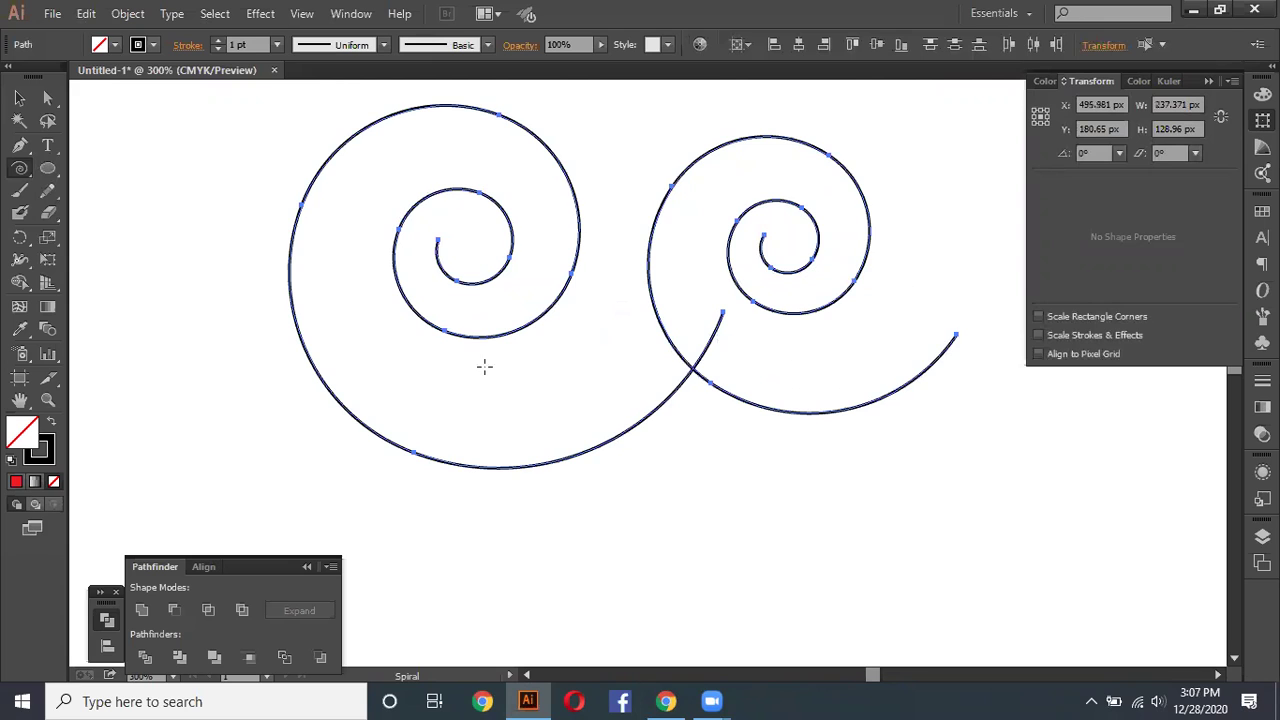
{"action": "key", "text": "ctrl+1"}
{"action": "left_click_drag", "start_coordinate": [610, 455], "coordinate": [683, 483]}
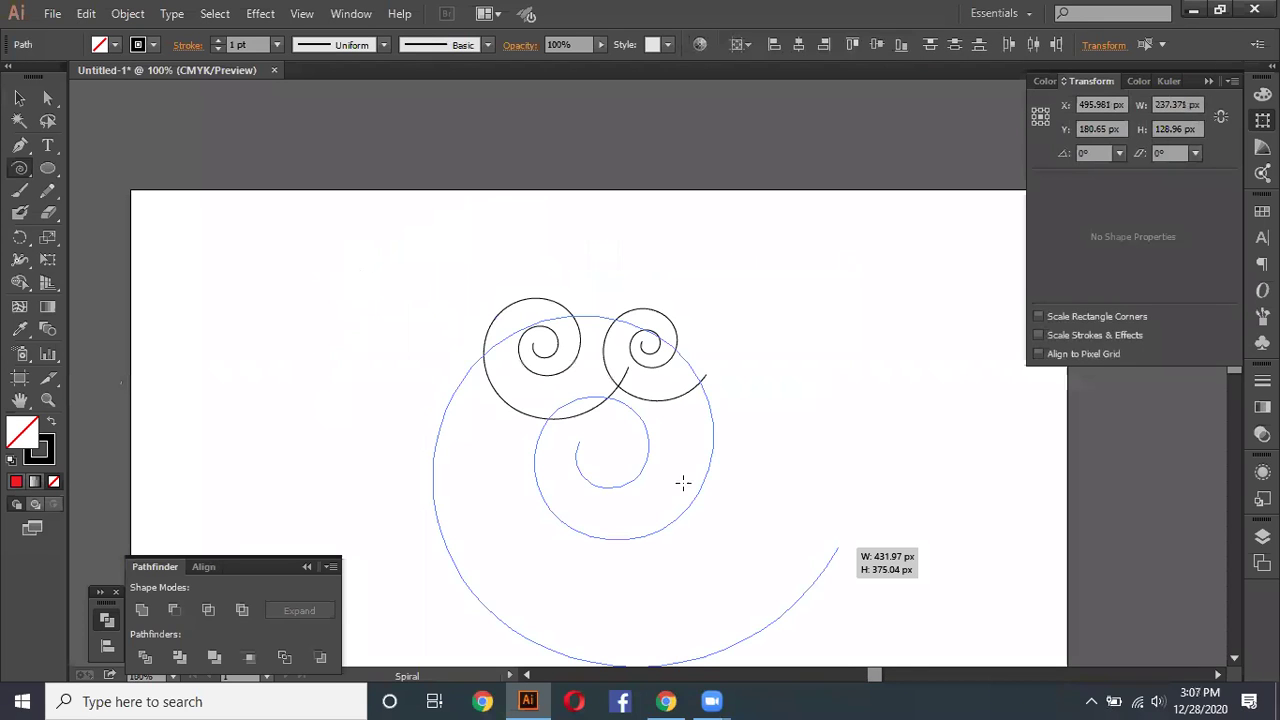
{"action": "left_click_drag", "start_coordinate": [535, 453], "coordinate": [482, 466]}
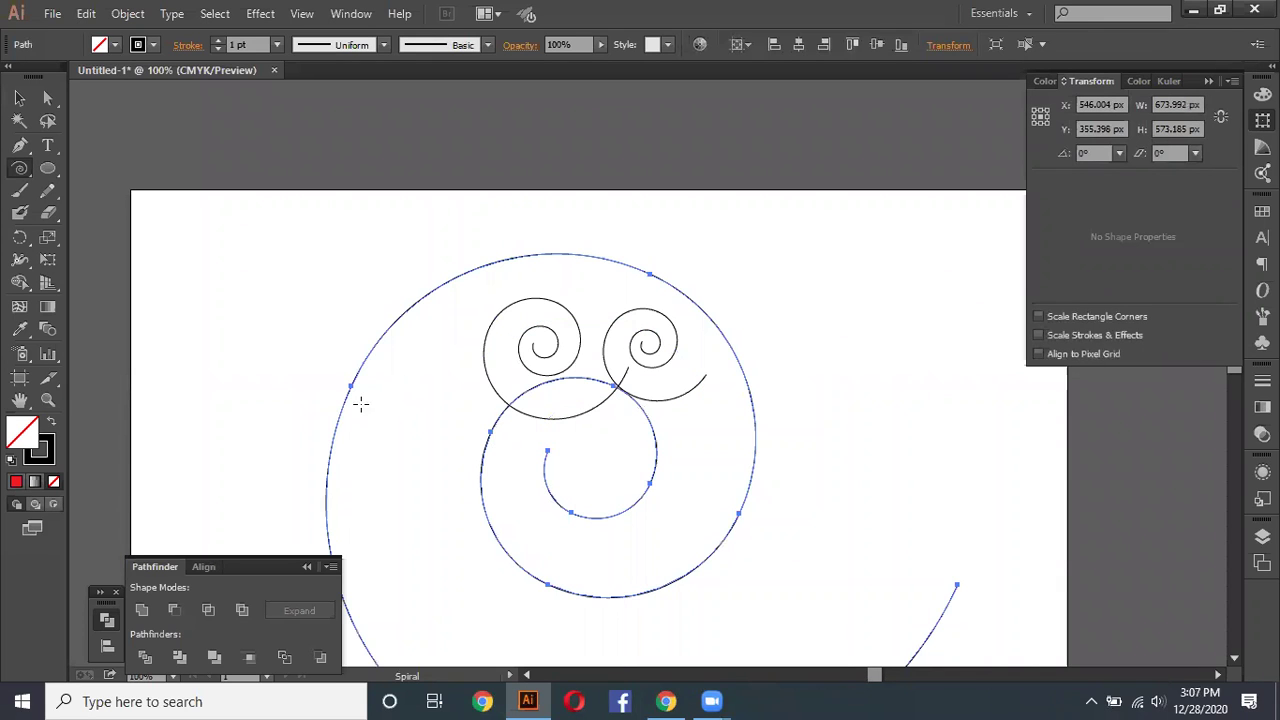
Step: Undo the extra spirals and draw a smaller spiral to the upper right
{"action": "left_click_drag", "start_coordinate": [344, 423], "coordinate": [358, 409]}
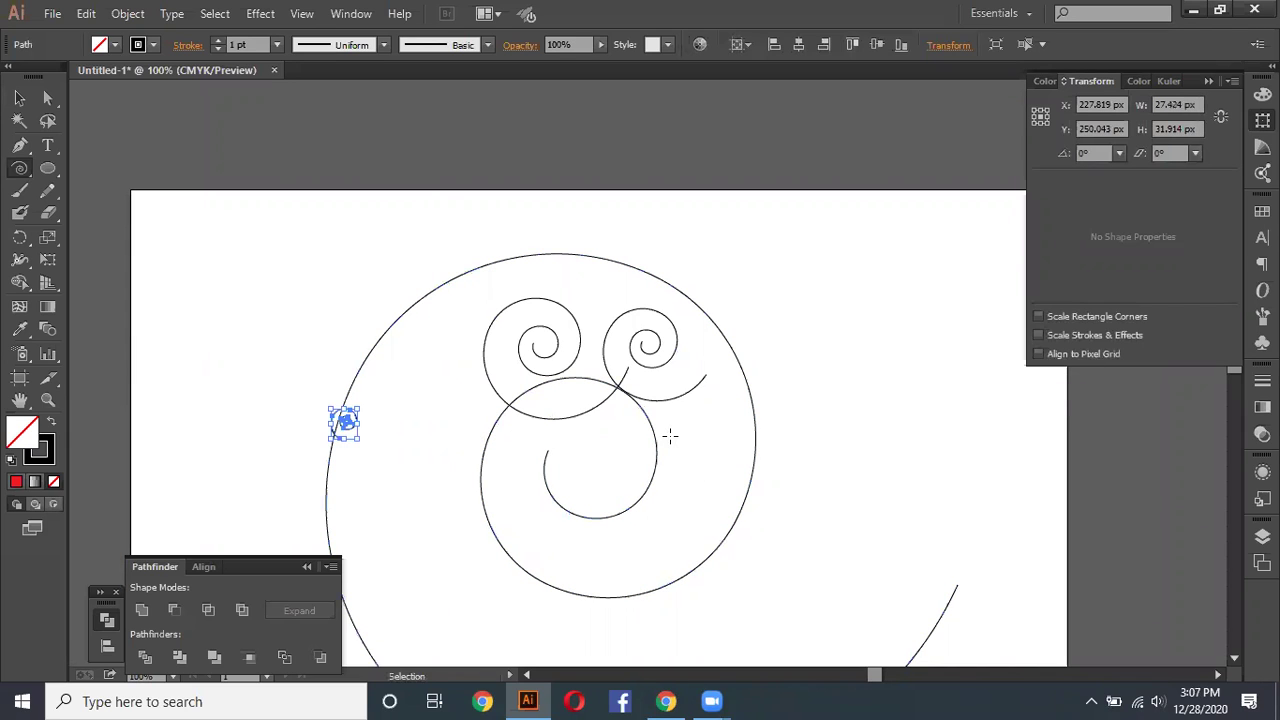
{"action": "key", "text": "ctrl+z"}
{"action": "key", "text": "v"}
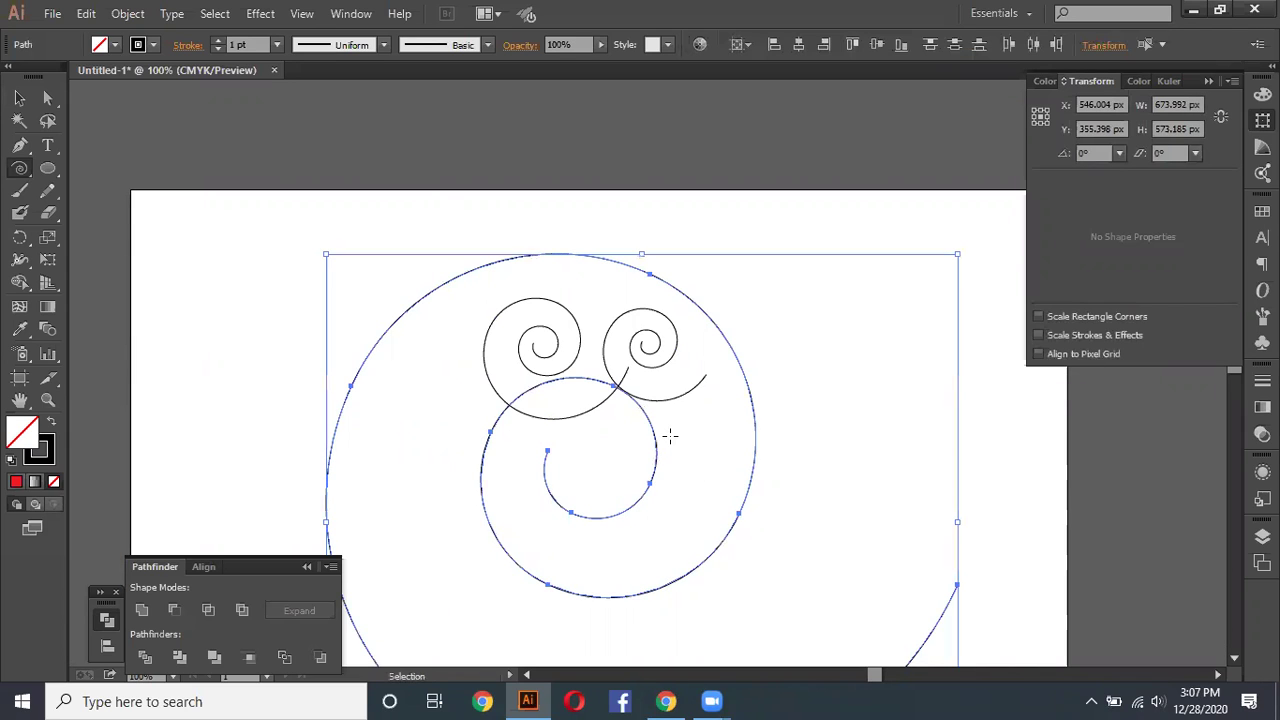
{"action": "key", "text": "ctrl+z"}
{"action": "key", "text": "ctrl+z"}
{"action": "key", "text": "ctrl+z"}
{"action": "scroll", "coordinate": [703, 340], "scroll_direction": "up", "scroll_amount": 1}
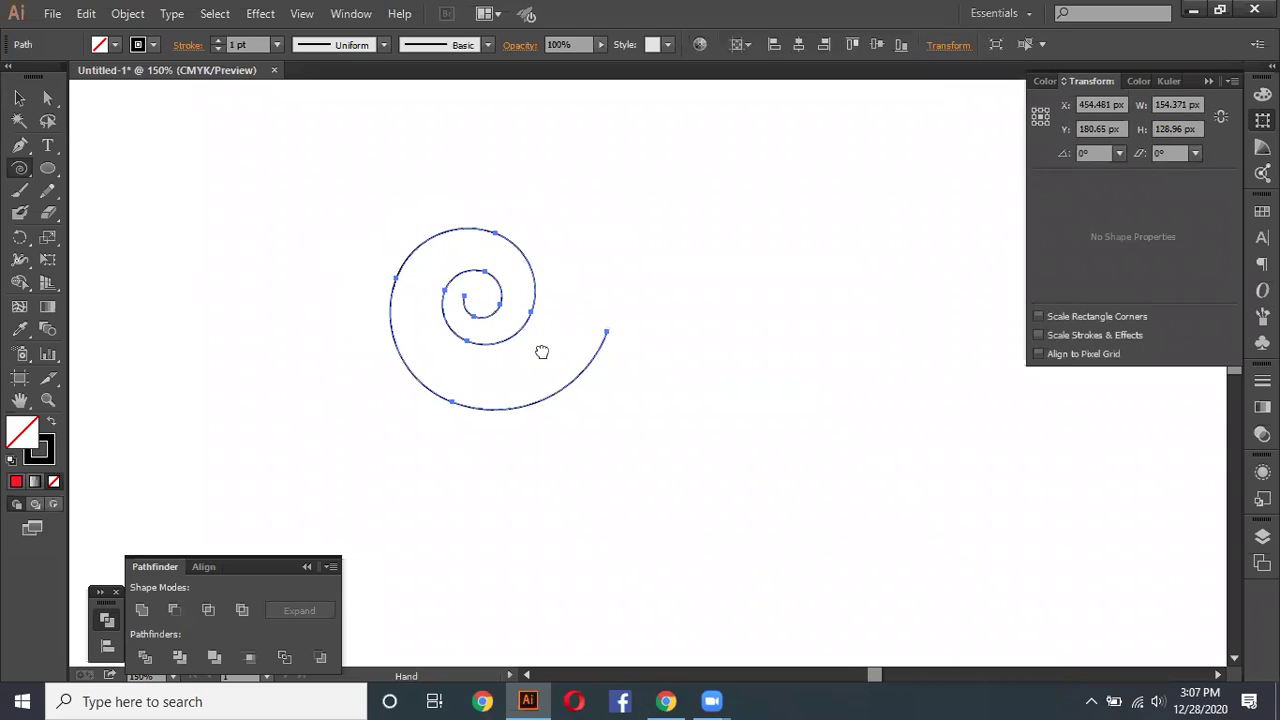
{"action": "scroll", "coordinate": [650, 313], "scroll_direction": "right", "scroll_amount": 3}
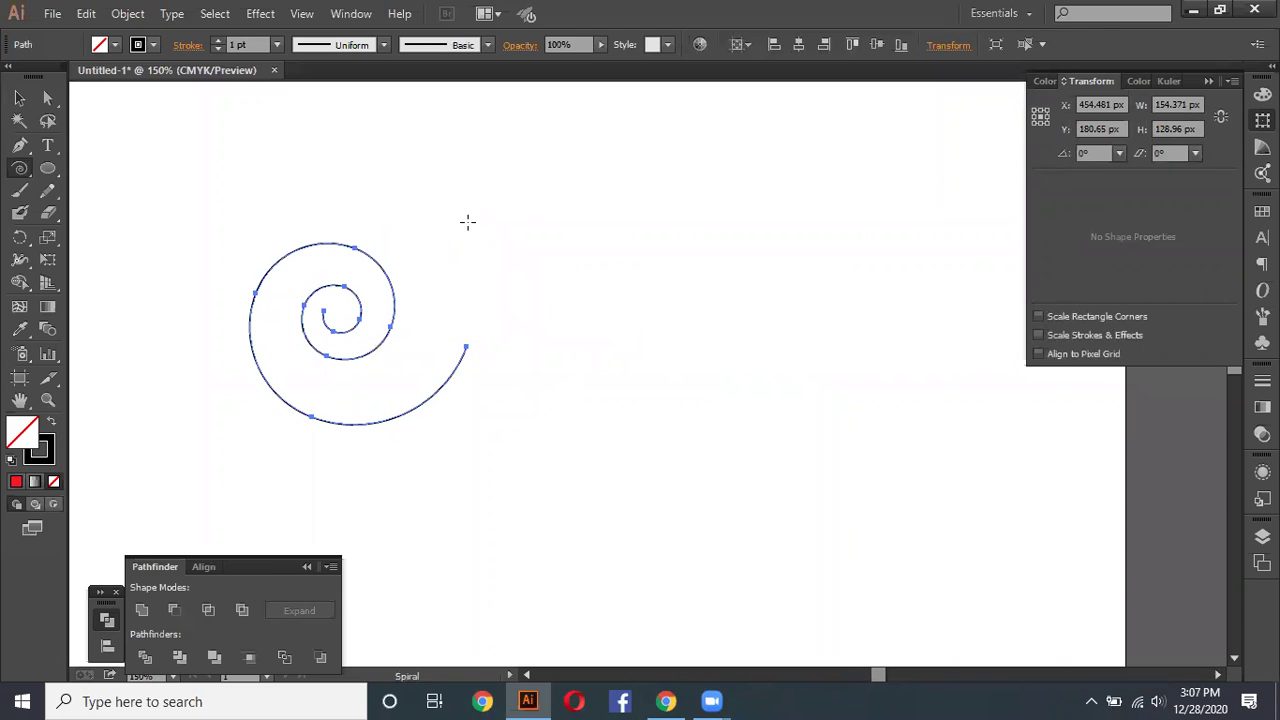
{"action": "mouse_move", "coordinate": [460, 223]}
{"action": "left_mouse_down"}
{"action": "mouse_move", "coordinate": [439, 351]}
{"action": "mouse_move", "coordinate": [526, 261]}
{"action": "left_mouse_up"}
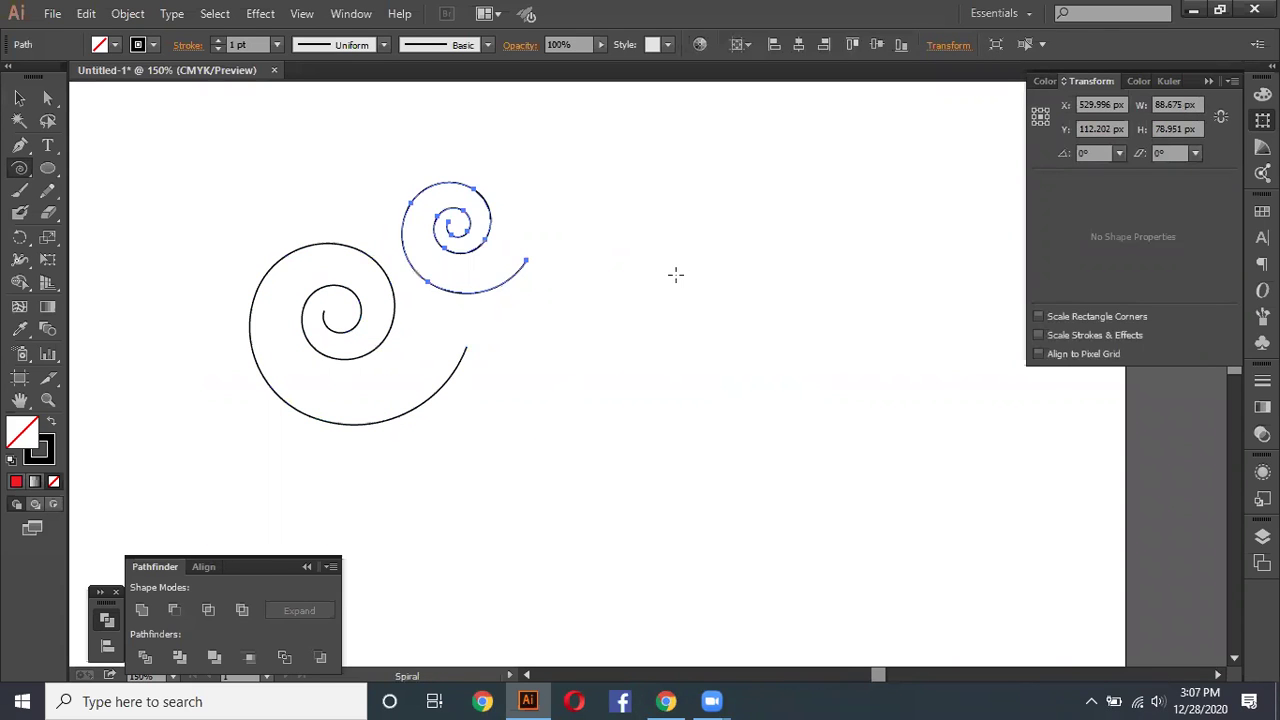
Step: Create a spiral with 14 segments and a 200 px radius from the Spiral dialog
{"action": "left_click", "coordinate": [676, 274]}
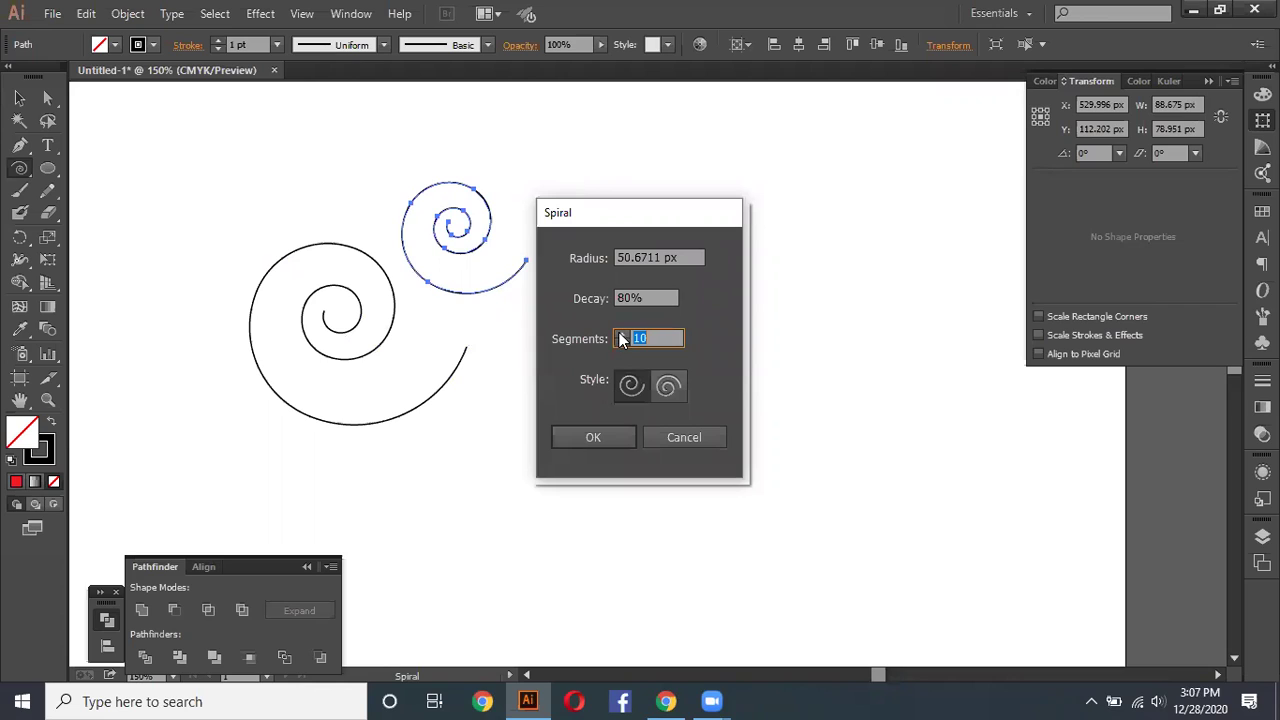
{"action": "type", "text": "14"}
{"action": "left_click", "coordinate": [677, 391]}
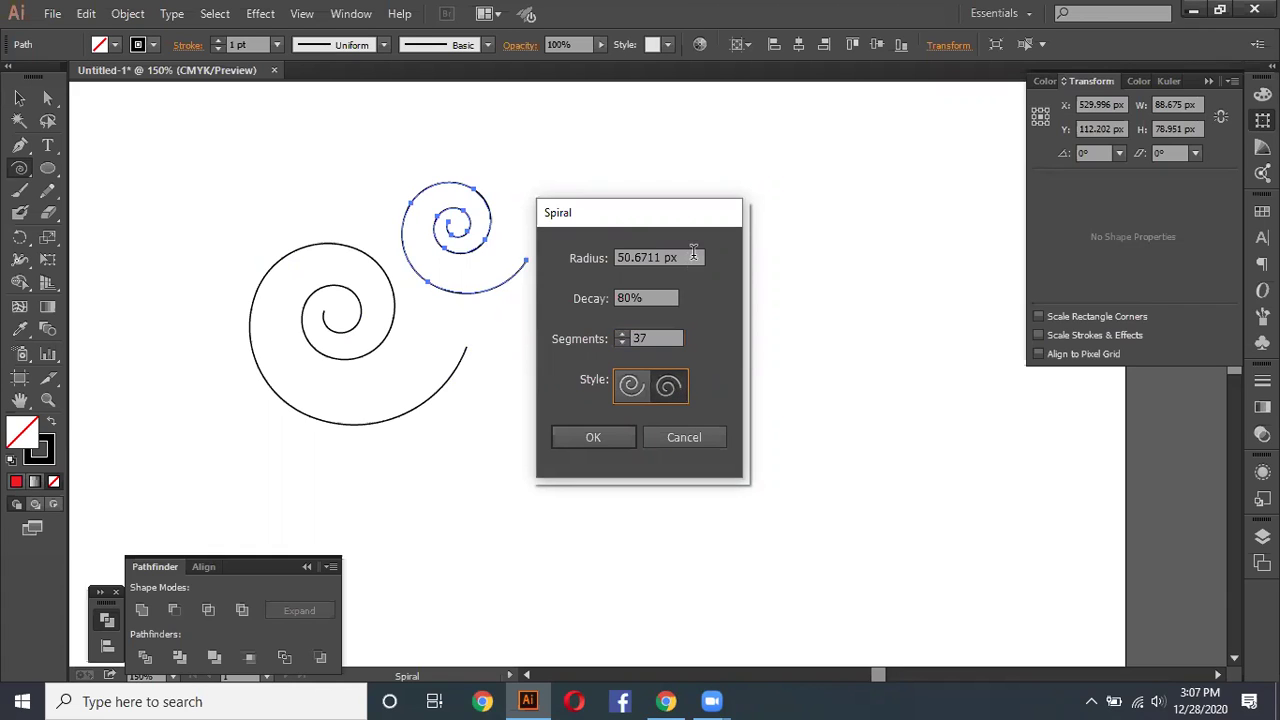
{"action": "left_click", "coordinate": [566, 256]}
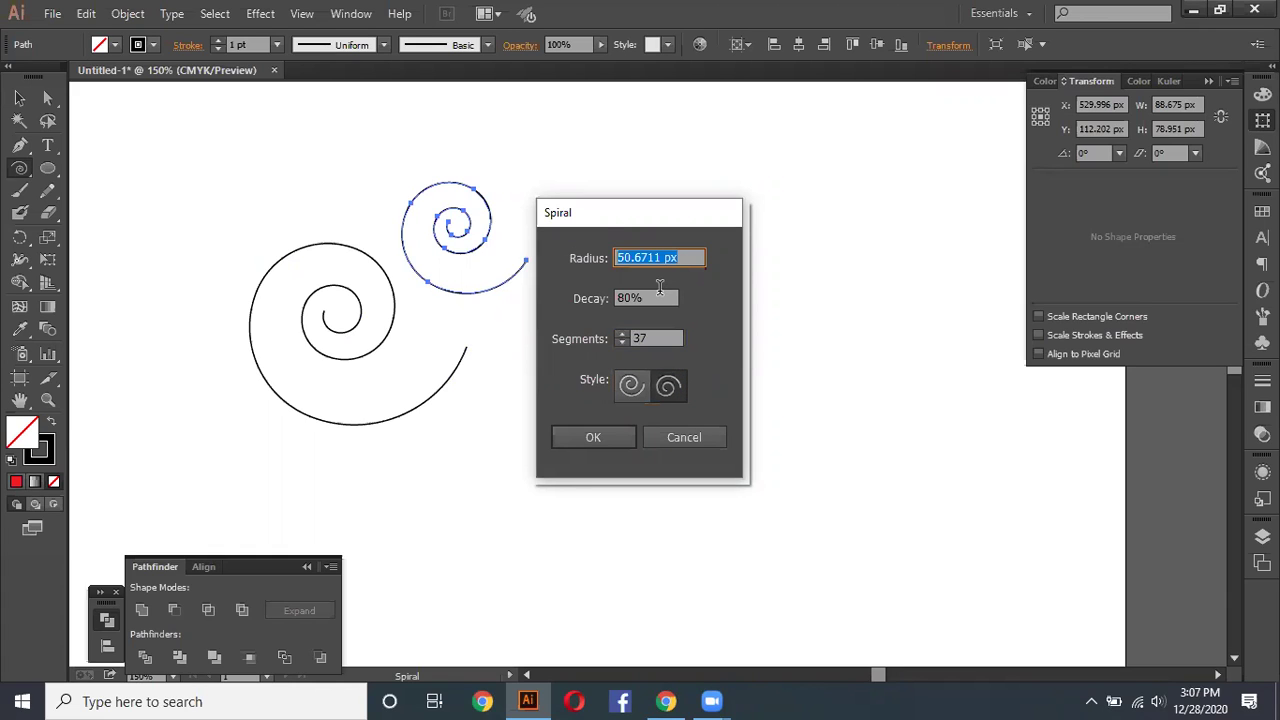
{"action": "type", "text": "200"}
{"action": "left_click", "coordinate": [627, 428]}
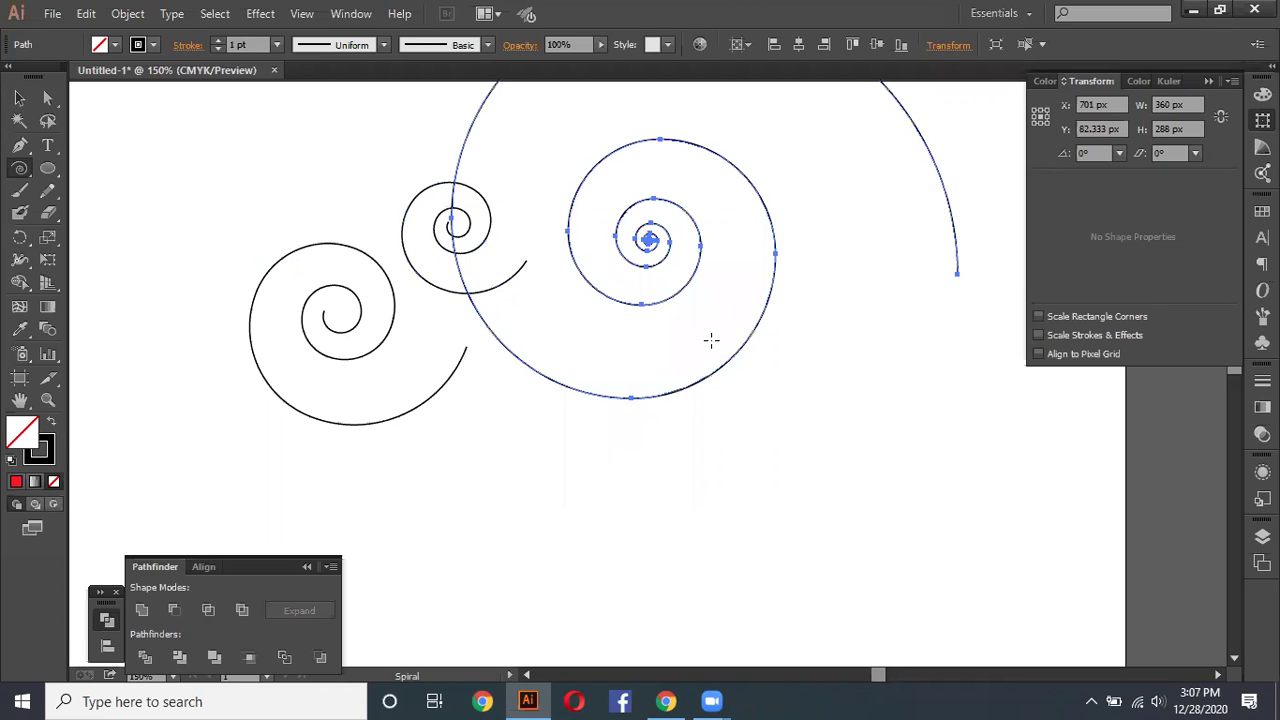
Step: Zoom in and out on the spirals, then marquee-select all three together
{"action": "scroll", "coordinate": [660, 298], "scroll_direction": "up", "scroll_amount": 1}
{"action": "scroll", "coordinate": [650, 316], "scroll_direction": "up", "scroll_amount": 3}
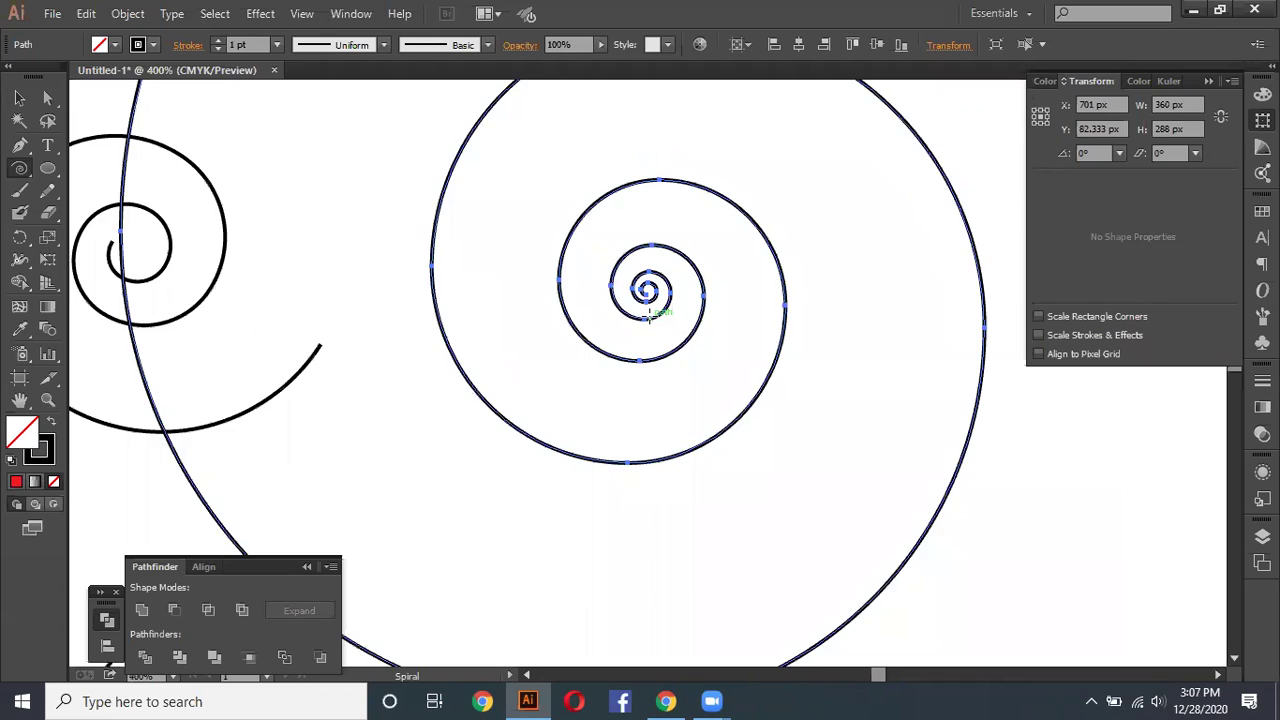
{"action": "scroll", "coordinate": [649, 315], "scroll_direction": "up", "scroll_amount": 2}
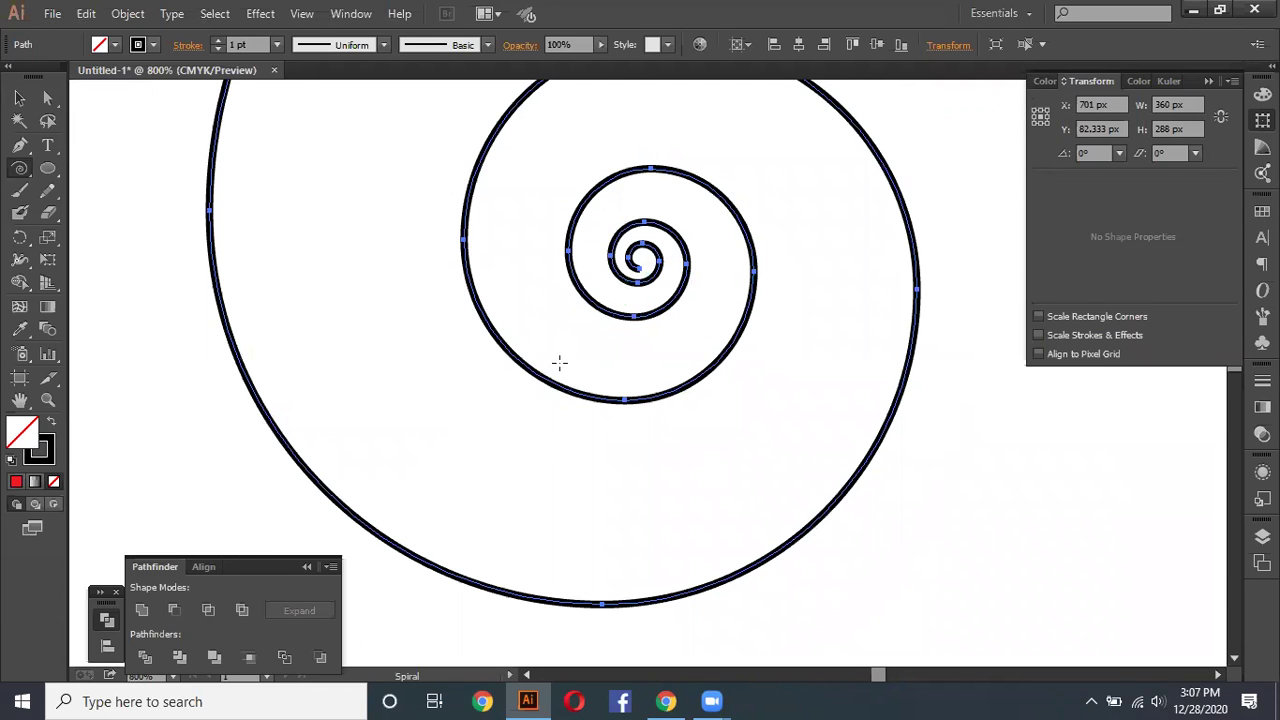
{"action": "scroll", "coordinate": [657, 529], "scroll_direction": "down", "scroll_amount": 2}
{"action": "scroll", "coordinate": [620, 600], "scroll_direction": "down", "scroll_amount": 1}
{"action": "scroll", "coordinate": [590, 600], "scroll_direction": "down", "scroll_amount": 1}
{"action": "scroll", "coordinate": [610, 534], "scroll_direction": "down", "scroll_amount": 3}
{"action": "scroll", "coordinate": [610, 525], "scroll_direction": "down", "scroll_amount": 1}
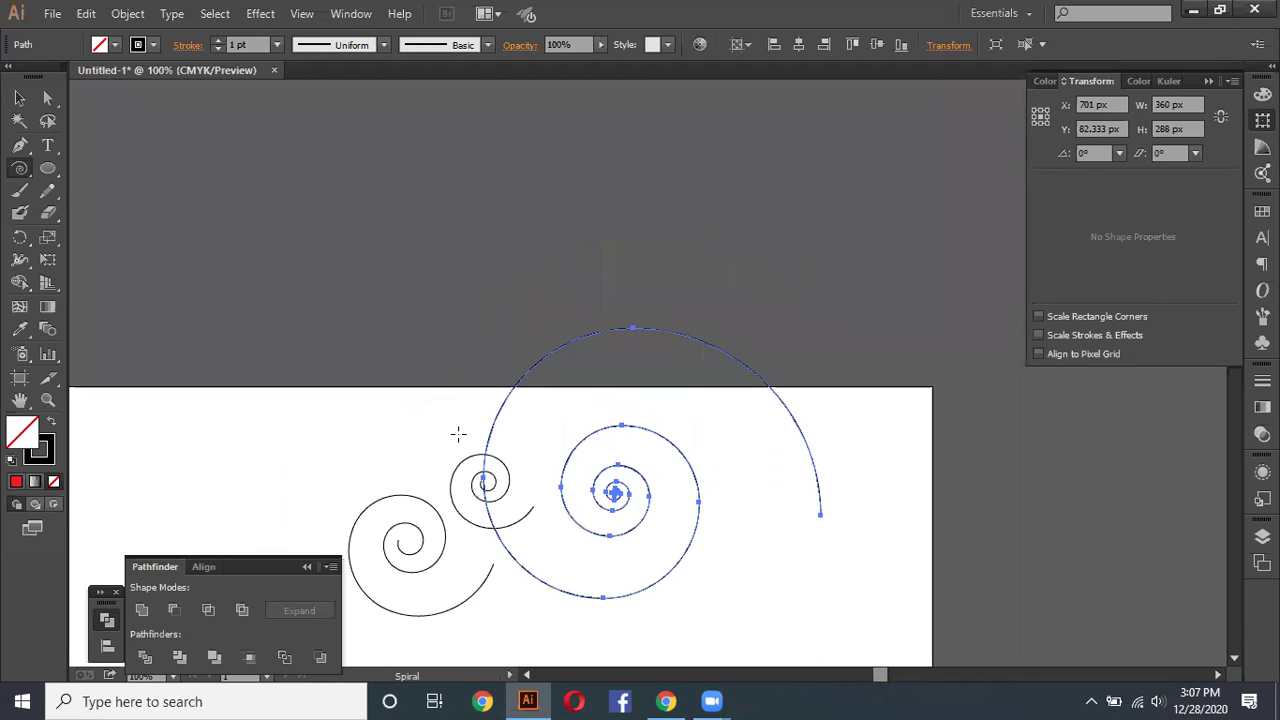
{"action": "left_click", "coordinate": [19, 98]}
{"action": "left_click_drag", "start_coordinate": [282, 318], "coordinate": [826, 606]}
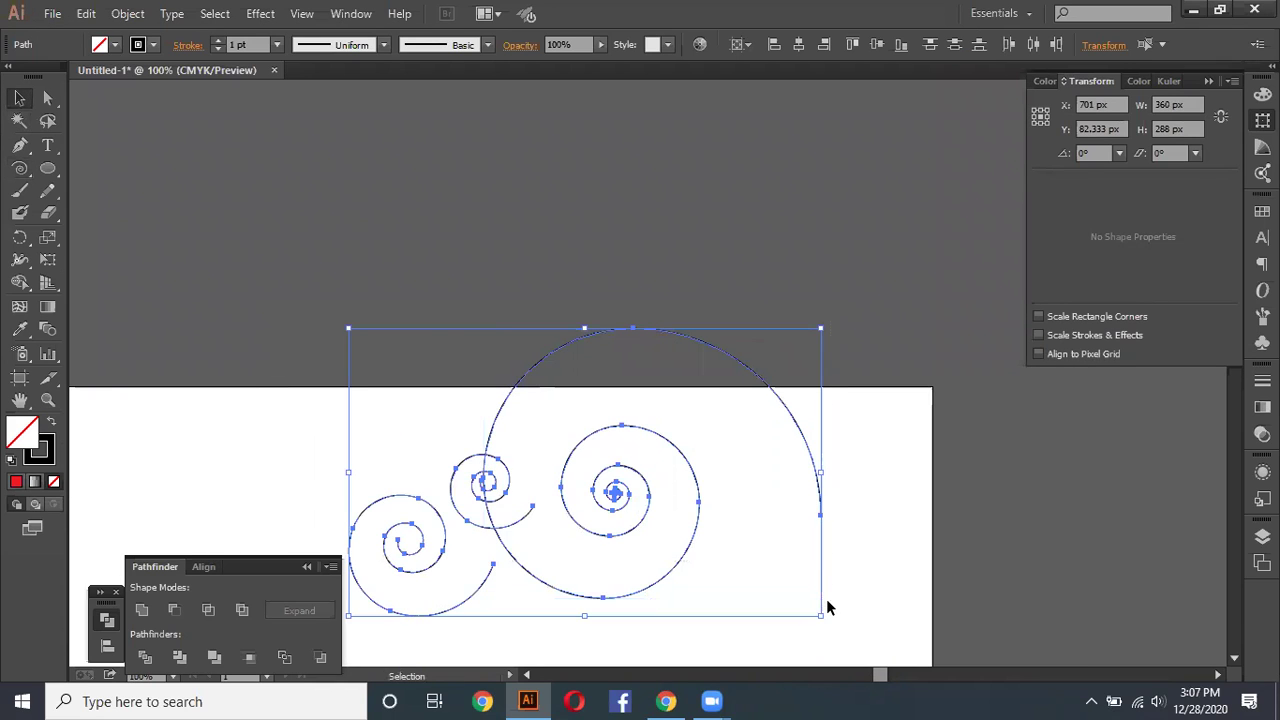
Step: Delete the spirals and draw a 6 × 6 rectangular grid of 362 × 206 px
{"action": "key", "text": "Delete"}
{"action": "left_click", "coordinate": [20, 166]}
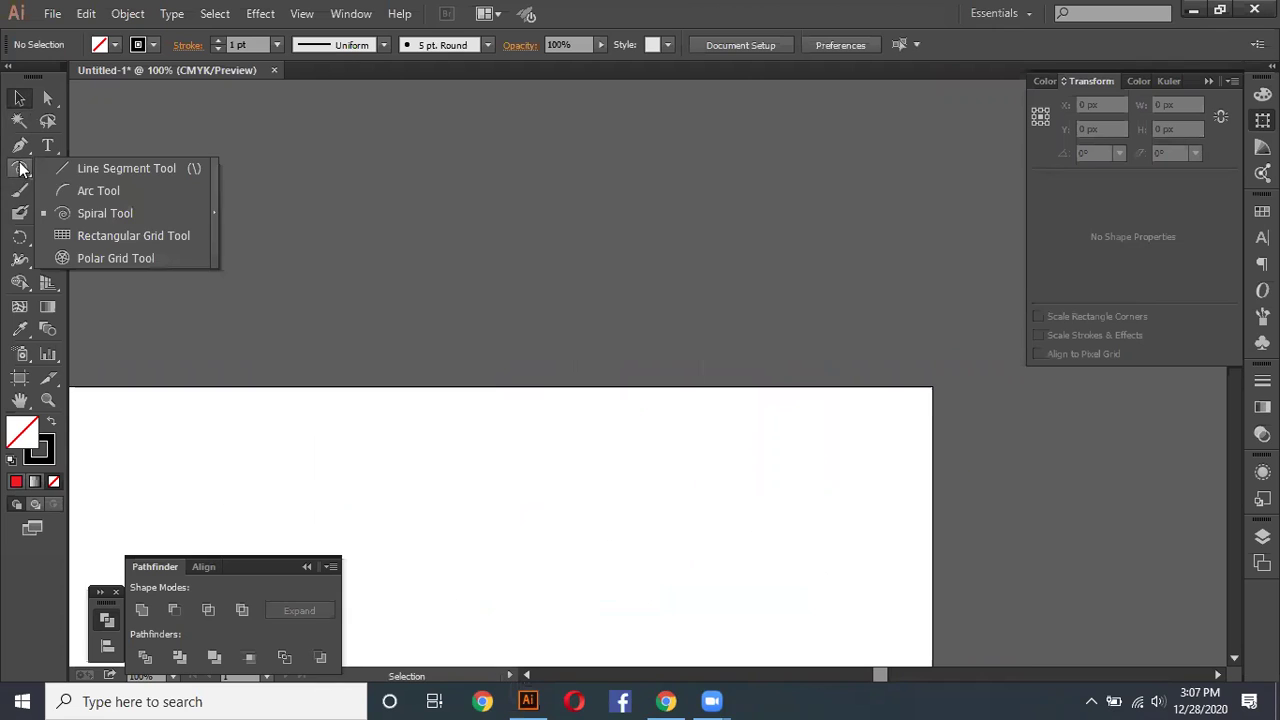
{"action": "left_click", "coordinate": [86, 236]}
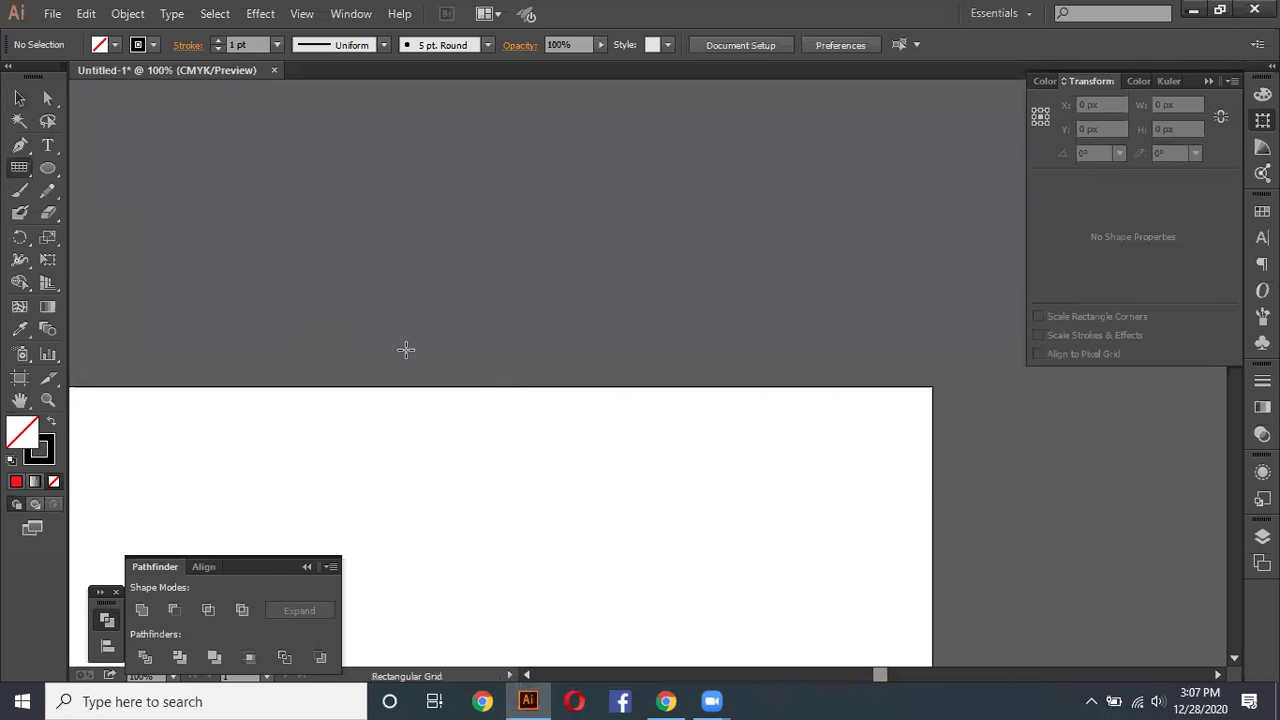
{"action": "scroll", "coordinate": [270, 320], "scroll_direction": "down", "scroll_amount": 3}
{"action": "left_click_drag", "start_coordinate": [258, 312], "coordinate": [600, 505]}
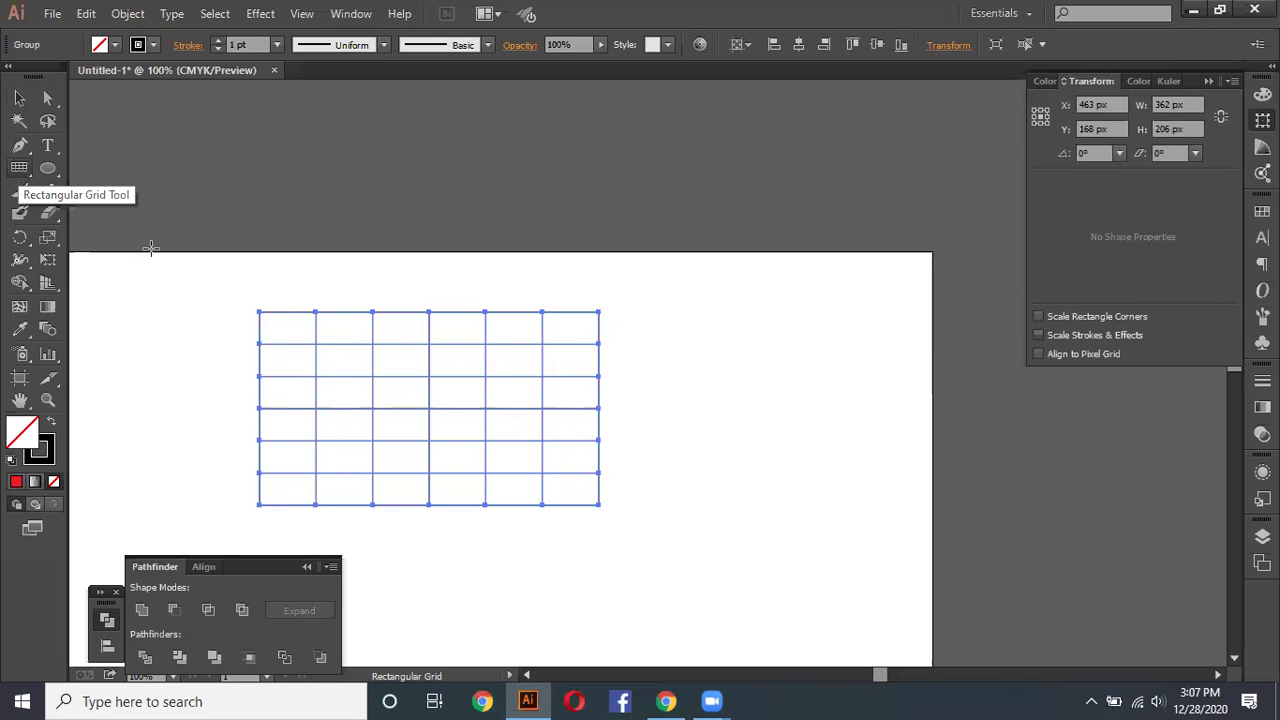
Step: Drag the grid's outer frame to the top right and shift one vertical line right
{"action": "left_click", "coordinate": [18, 98]}
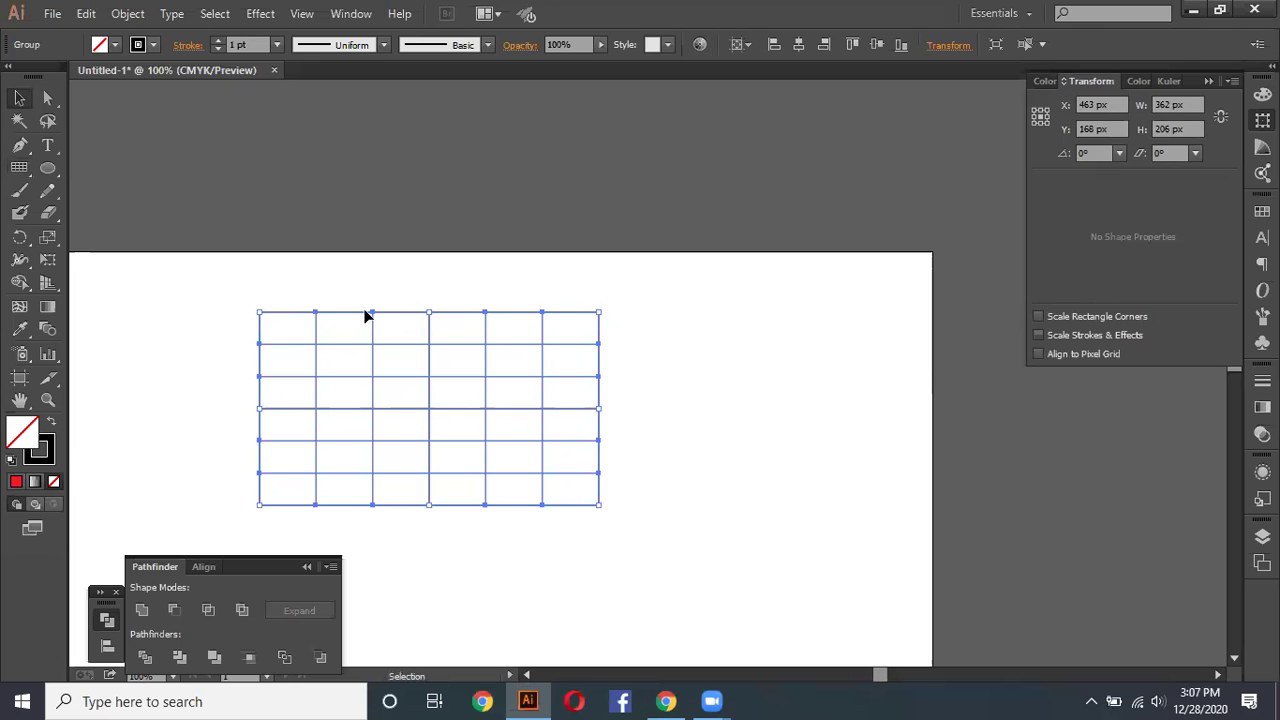
{"action": "left_click", "coordinate": [366, 315]}
{"action": "right_click", "coordinate": [432, 418]}
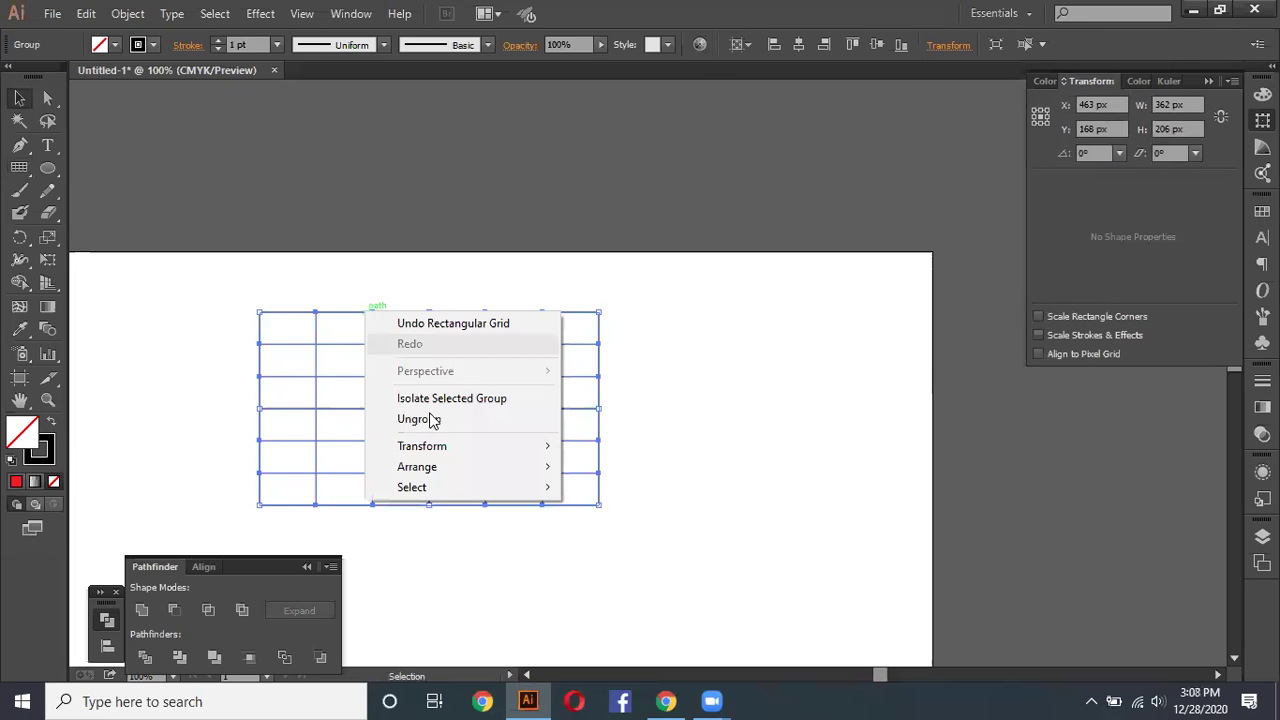
{"action": "left_click", "coordinate": [593, 331]}
{"action": "left_click_drag", "start_coordinate": [904, 187], "coordinate": [952, 114]}
{"action": "mouse_move", "coordinate": [598, 424]}
{"action": "left_mouse_down"}
{"action": "mouse_move", "coordinate": [538, 373]}
{"action": "mouse_move", "coordinate": [620, 380]}
{"action": "left_mouse_up"}
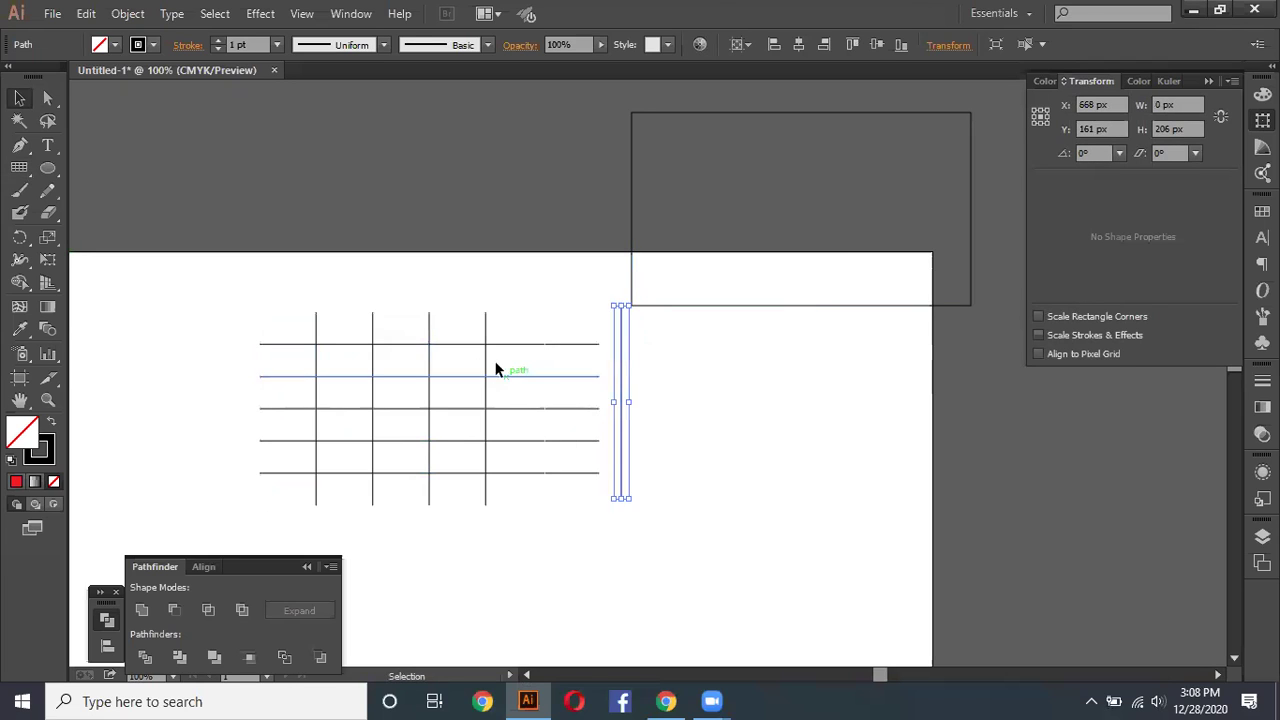
{"action": "left_click", "coordinate": [490, 361]}
{"action": "left_click_drag", "start_coordinate": [486, 364], "coordinate": [516, 364]}
Step: Select several vertical grid lines and all anchors, then undo the frame and line moves
{"action": "left_click", "coordinate": [429, 364]}
{"action": "left_click", "coordinate": [373, 370]}
{"action": "left_click", "coordinate": [316, 364]}
{"action": "key", "text": "ctrl+a"}
{"action": "key", "text": "a"}
{"action": "key", "text": "ctrl+z"}
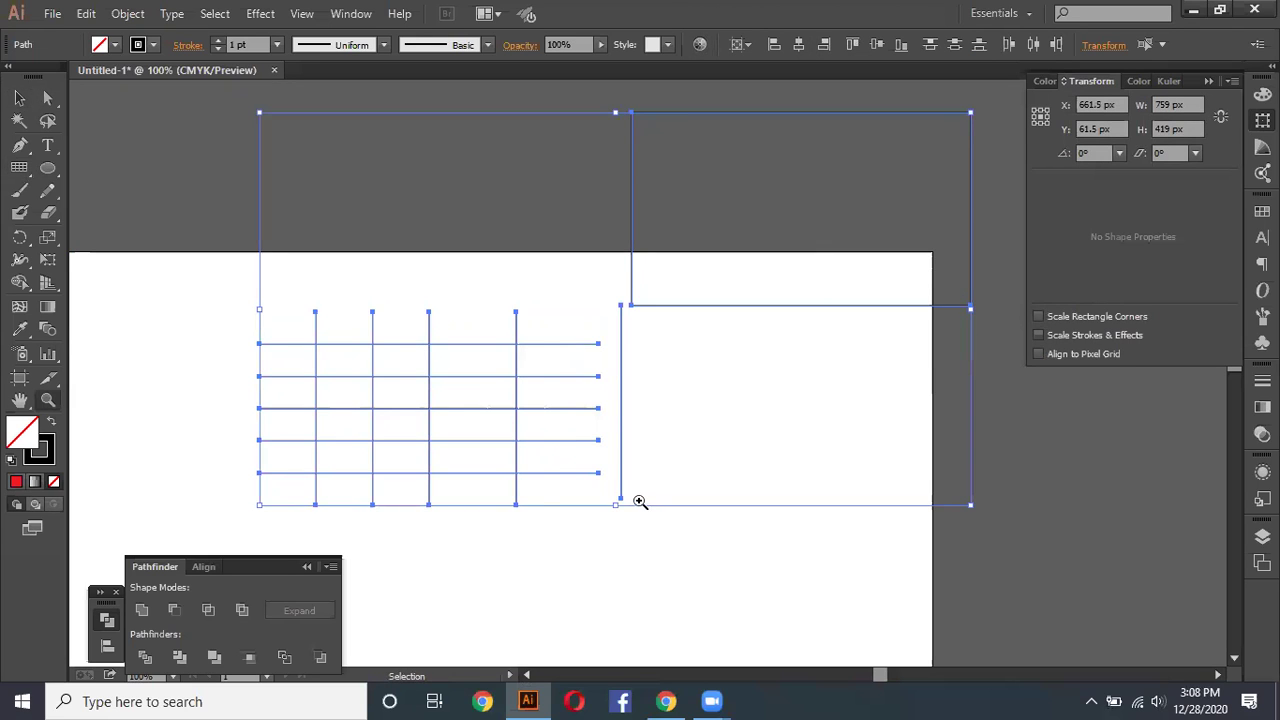
{"action": "key", "text": "ctrl+z"}
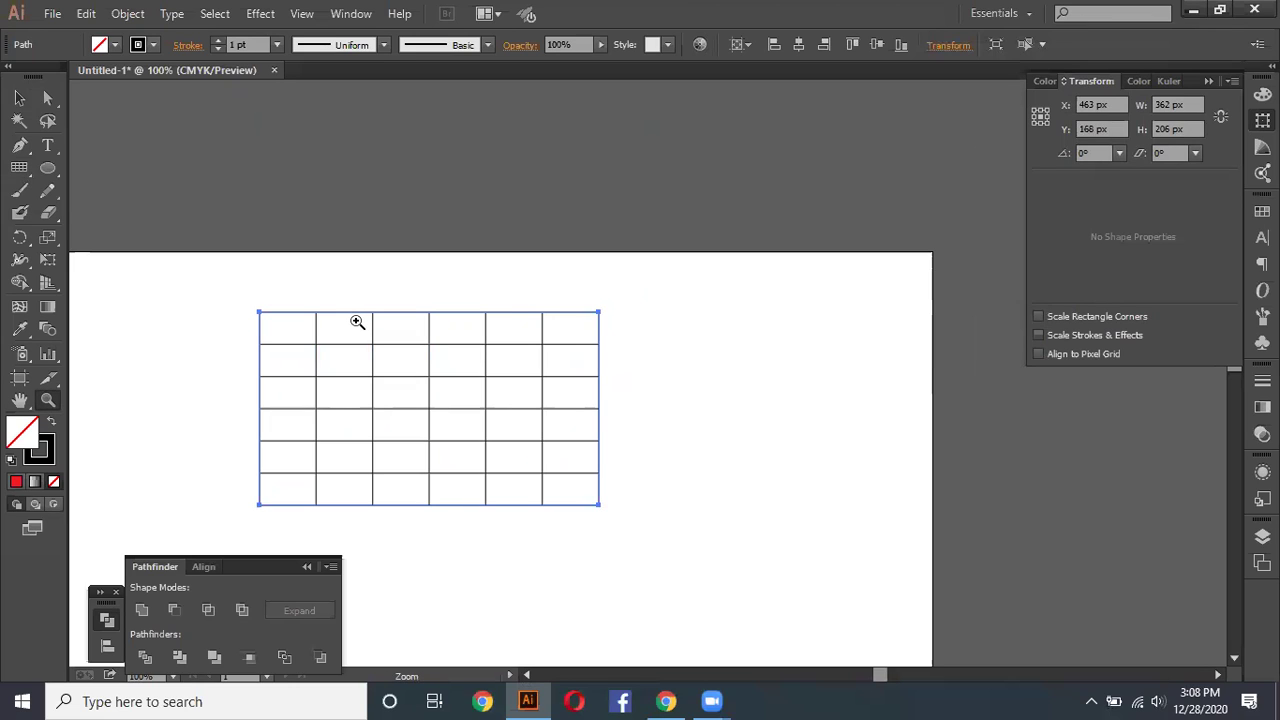
{"action": "left_click", "coordinate": [19, 167]}
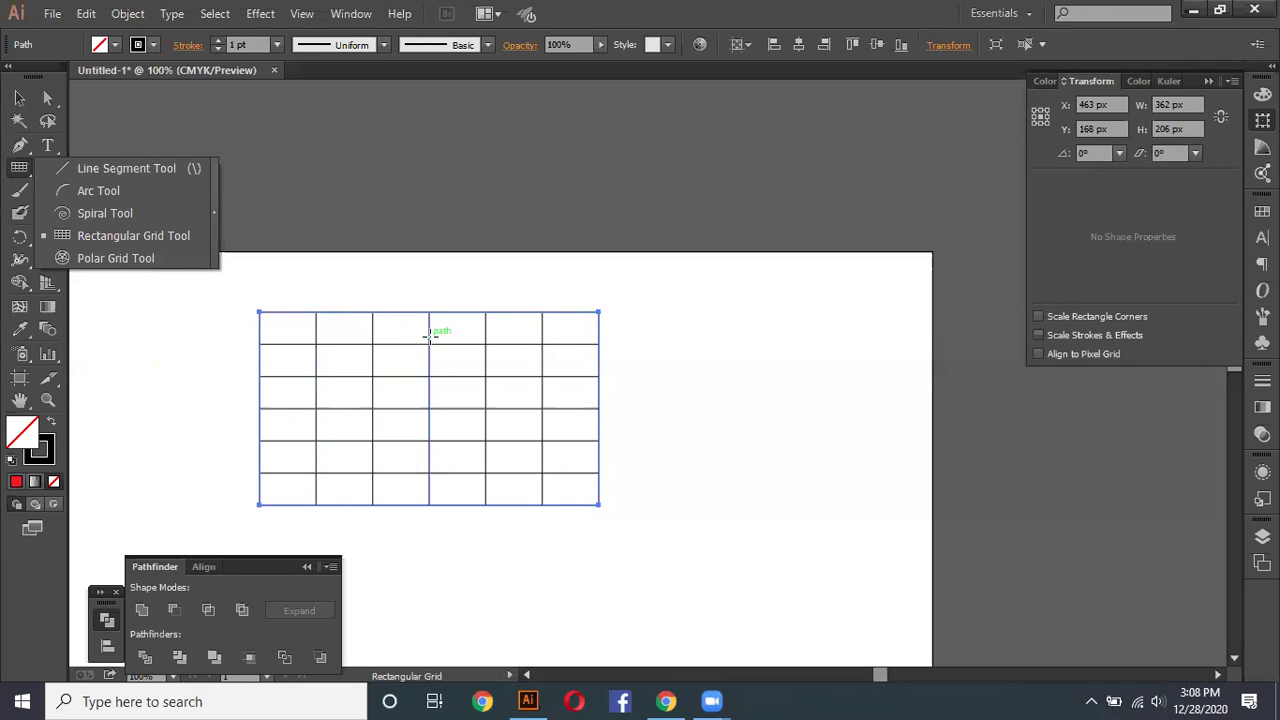
Step: Create a second rectangular grid with 1 horizontal and 14 vertical dividers
{"action": "left_click", "coordinate": [118, 234]}
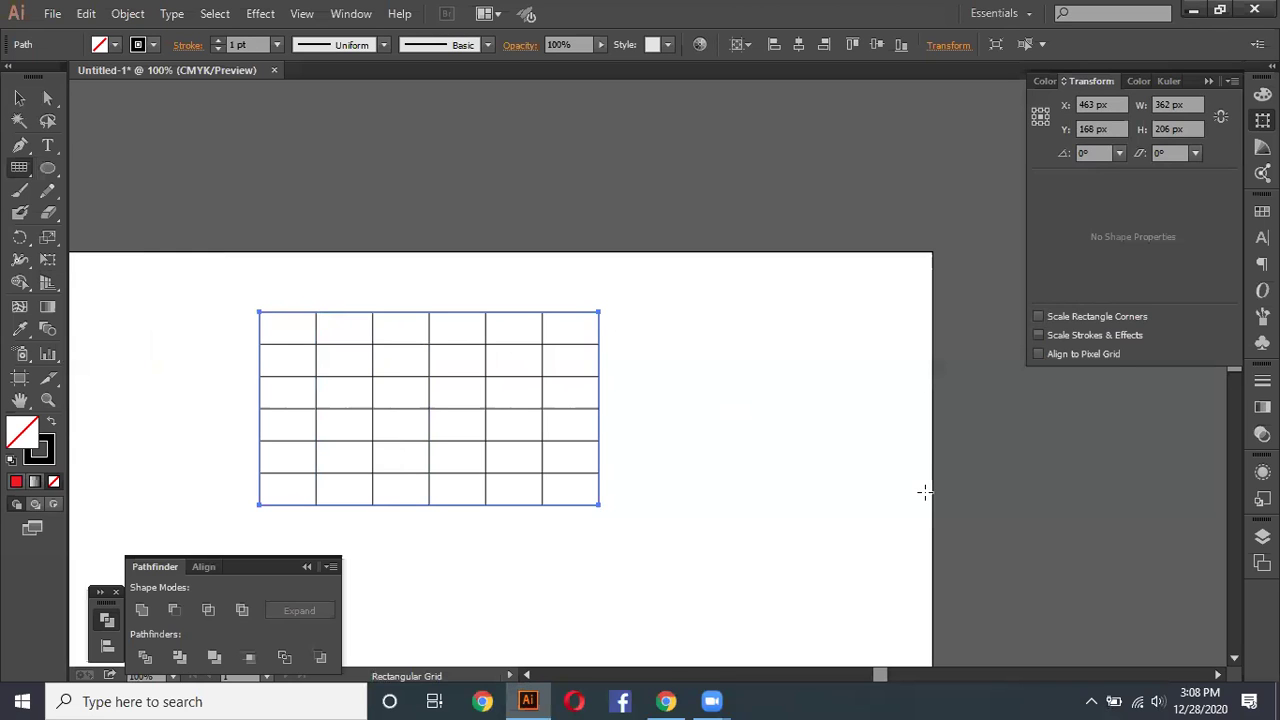
{"action": "left_click", "coordinate": [801, 391]}
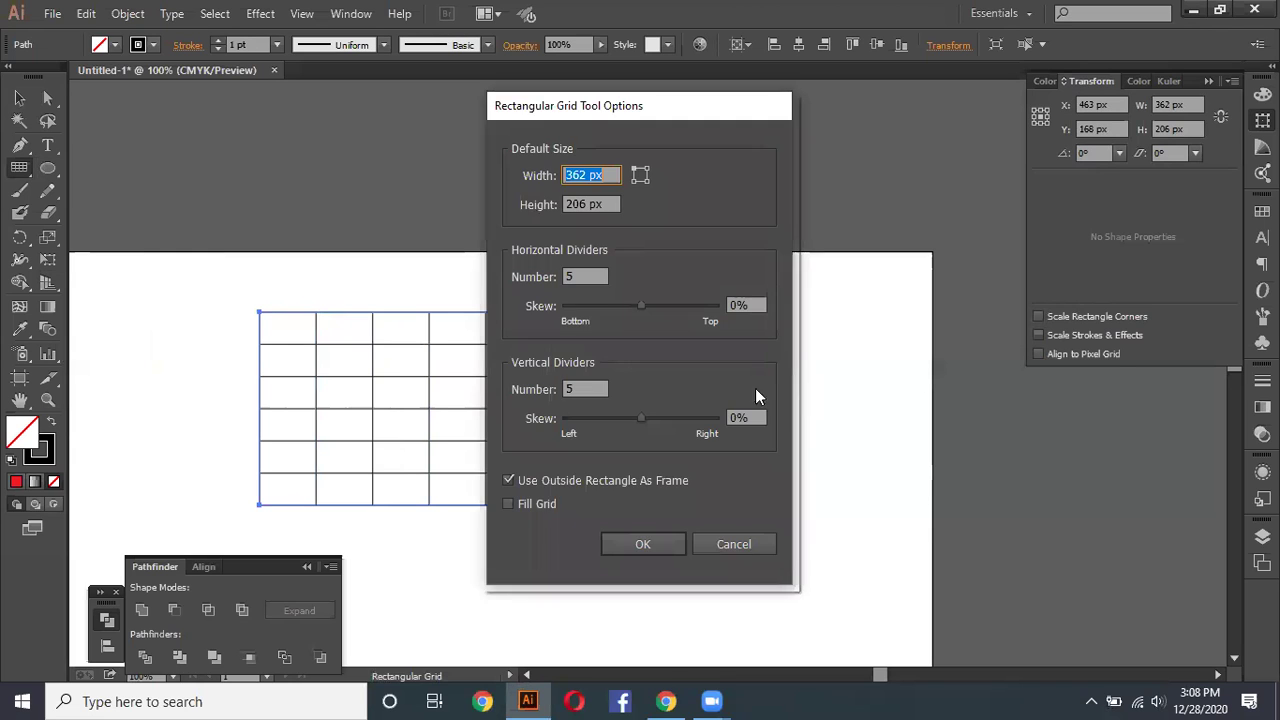
{"action": "left_click", "coordinate": [590, 277]}
{"action": "left_click_drag", "start_coordinate": [560, 105], "coordinate": [676, 112]}
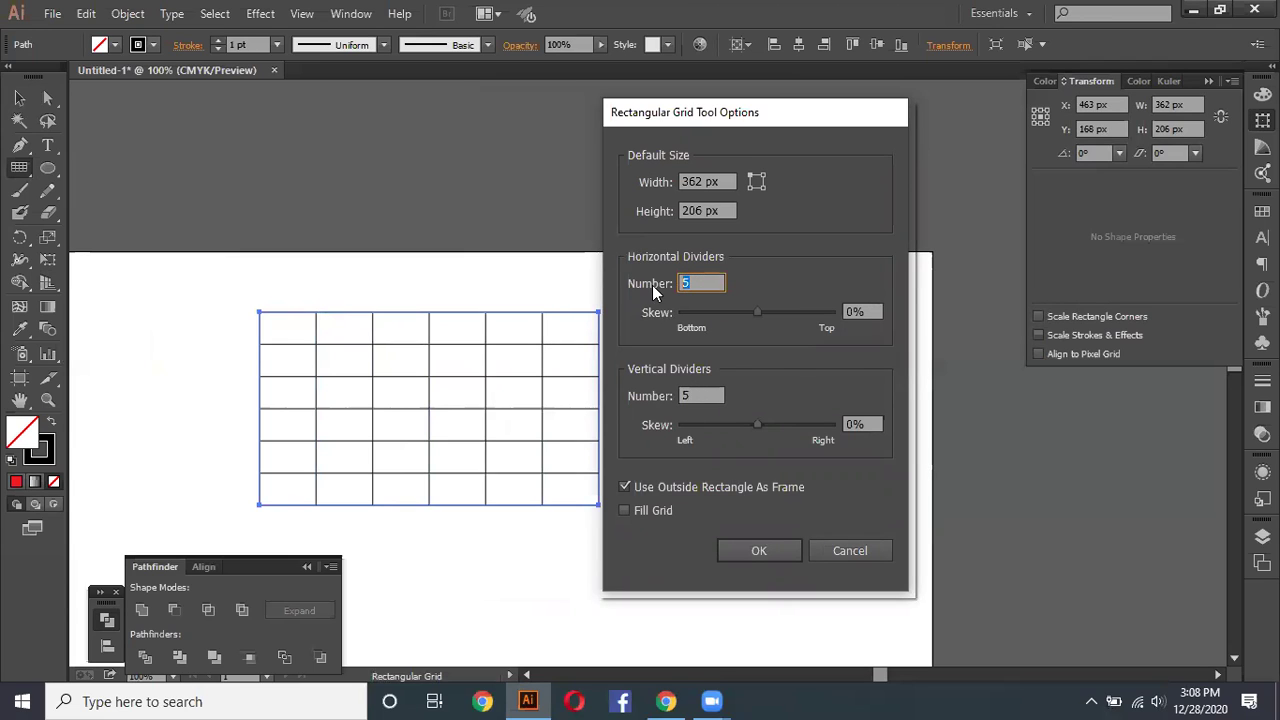
{"action": "type", "text": "1"}
{"action": "double_click", "coordinate": [720, 395]}
{"action": "type", "text": "14"}
{"action": "left_click", "coordinate": [780, 551]}
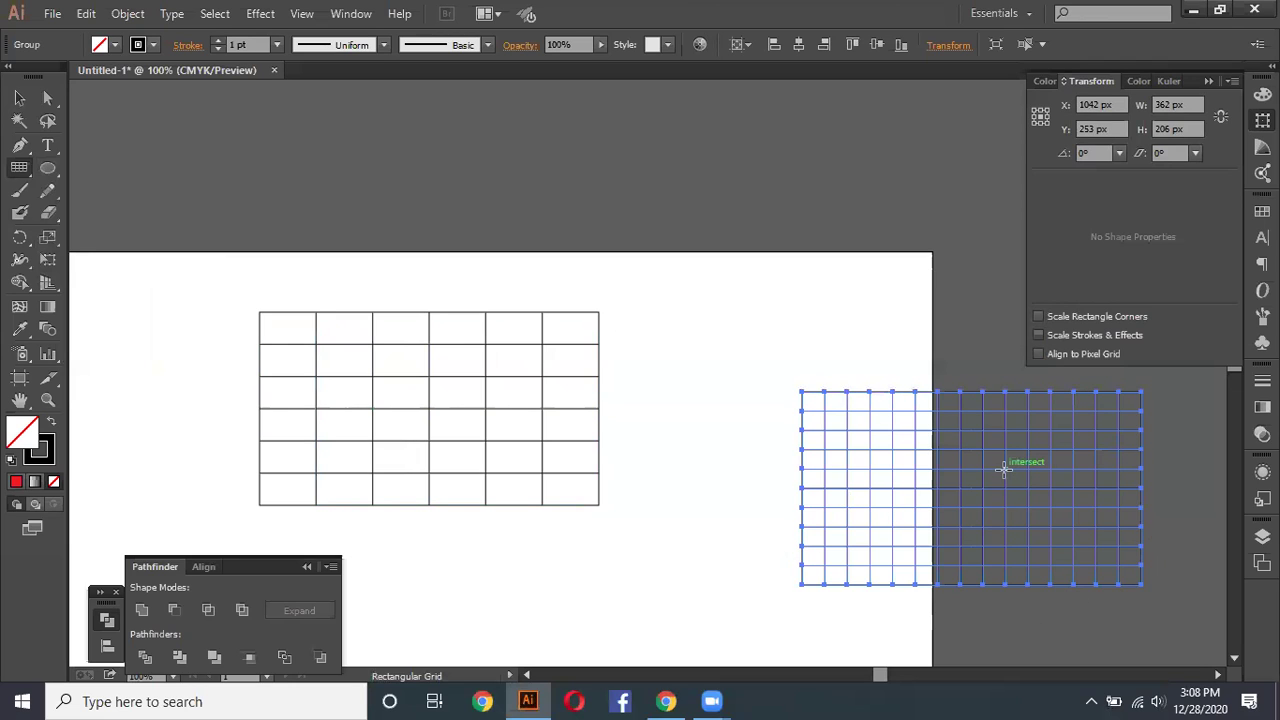
Step: Delete the new right-hand grid and the original left grid
{"action": "left_click", "coordinate": [19, 100]}
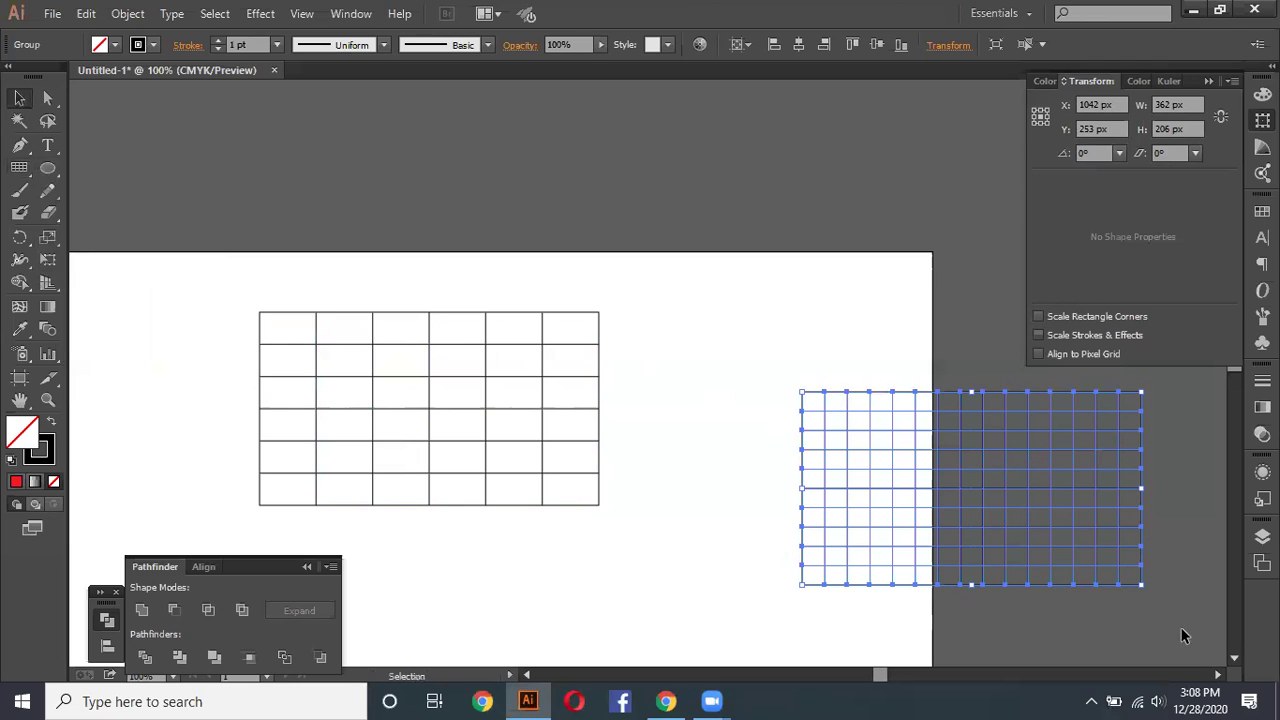
{"action": "key", "text": "Delete"}
{"action": "left_click_drag", "start_coordinate": [152, 266], "coordinate": [672, 534]}
{"action": "key", "text": "Delete"}
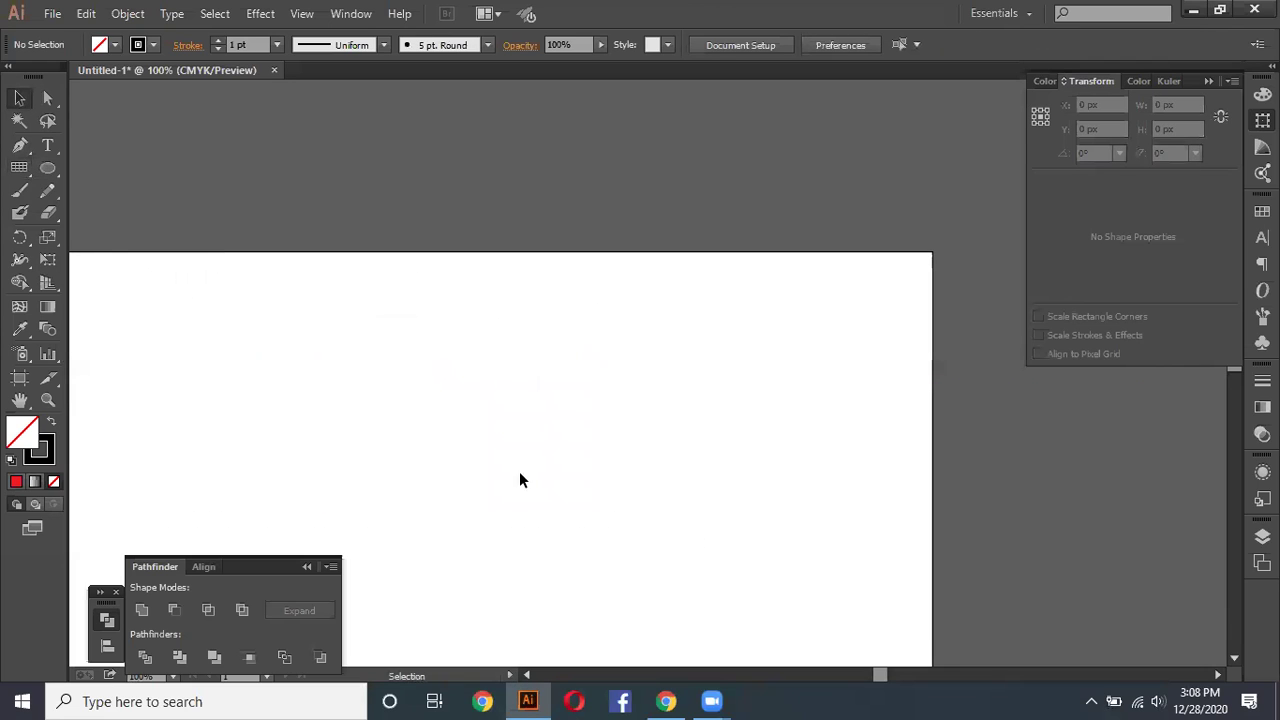
Step: Draw a polar grid on the artboard with the Polar Grid Tool
{"action": "left_click", "coordinate": [19, 168]}
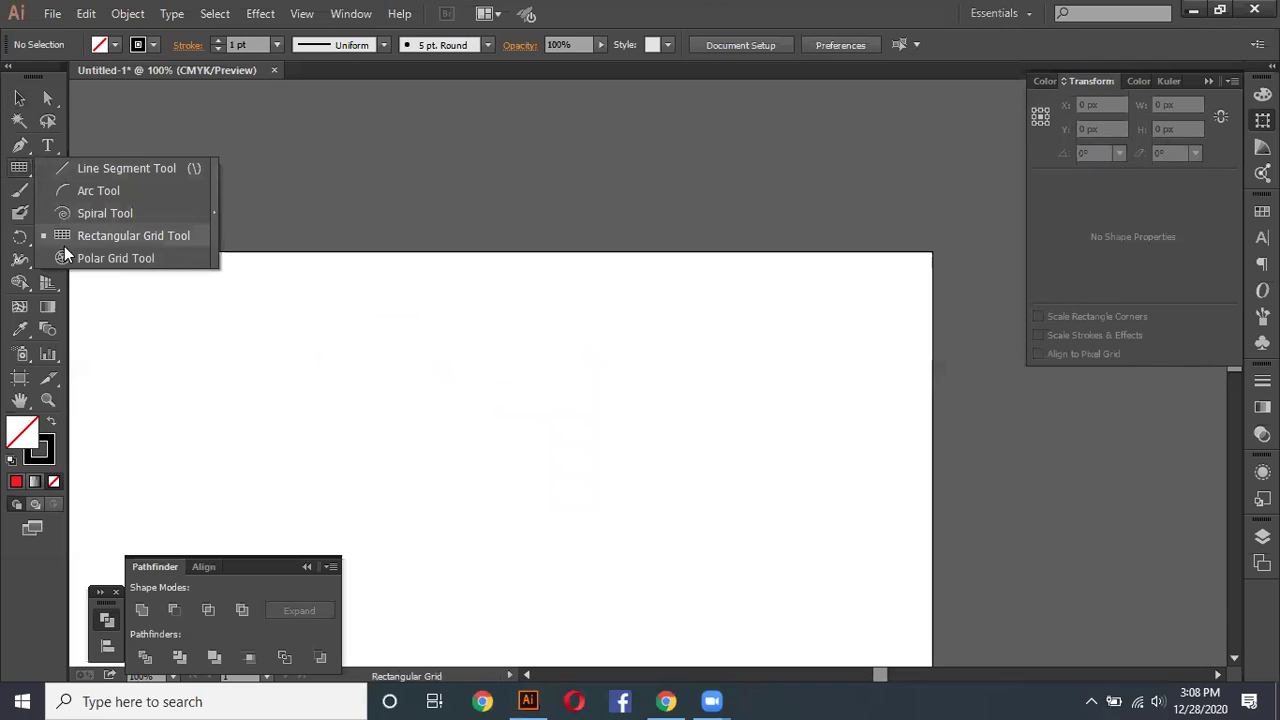
{"action": "left_click", "coordinate": [78, 262]}
{"action": "mouse_move", "coordinate": [515, 352]}
{"action": "left_mouse_down"}
{"action": "mouse_move", "coordinate": [666, 489]}
{"action": "mouse_move", "coordinate": [627, 478]}
{"action": "left_mouse_up"}
{"action": "key", "text": "ctrl+equal"}
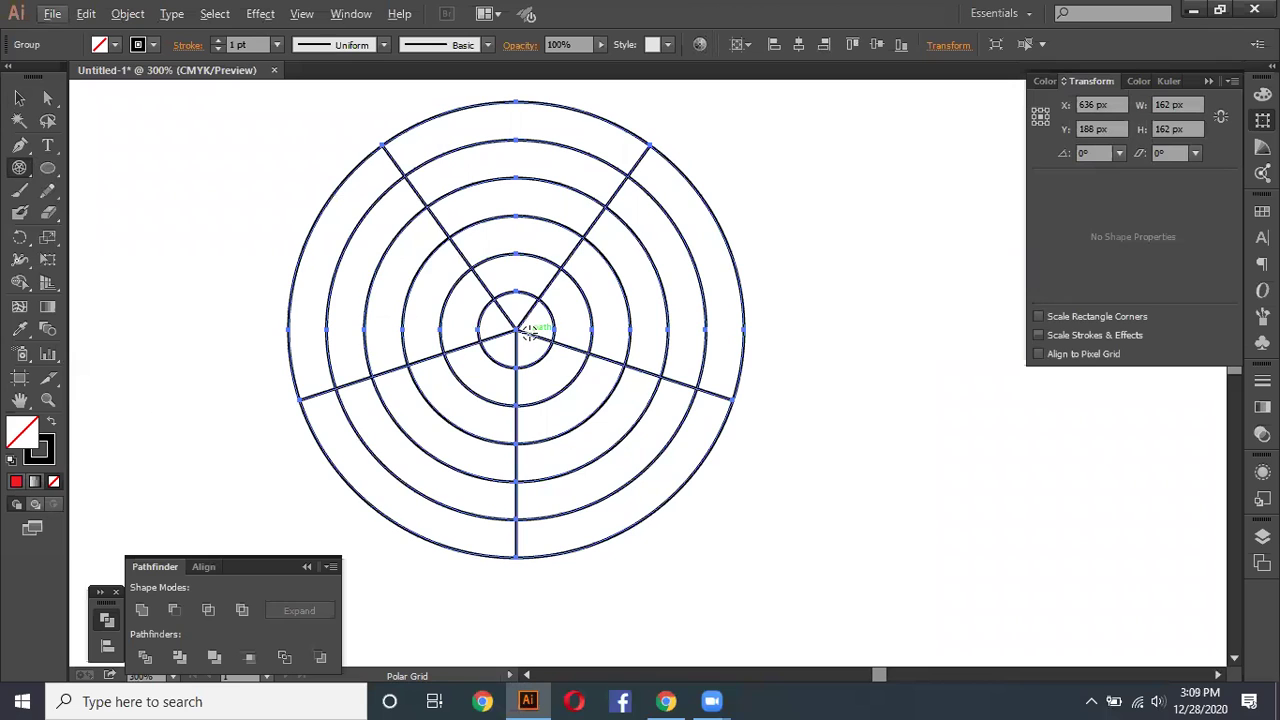
{"action": "key", "text": "ctrl+minus"}
Step: Ungroup the polar grid and move the radial lines and circles apart
{"action": "right_click", "coordinate": [536, 339]}
{"action": "left_click", "coordinate": [893, 414]}
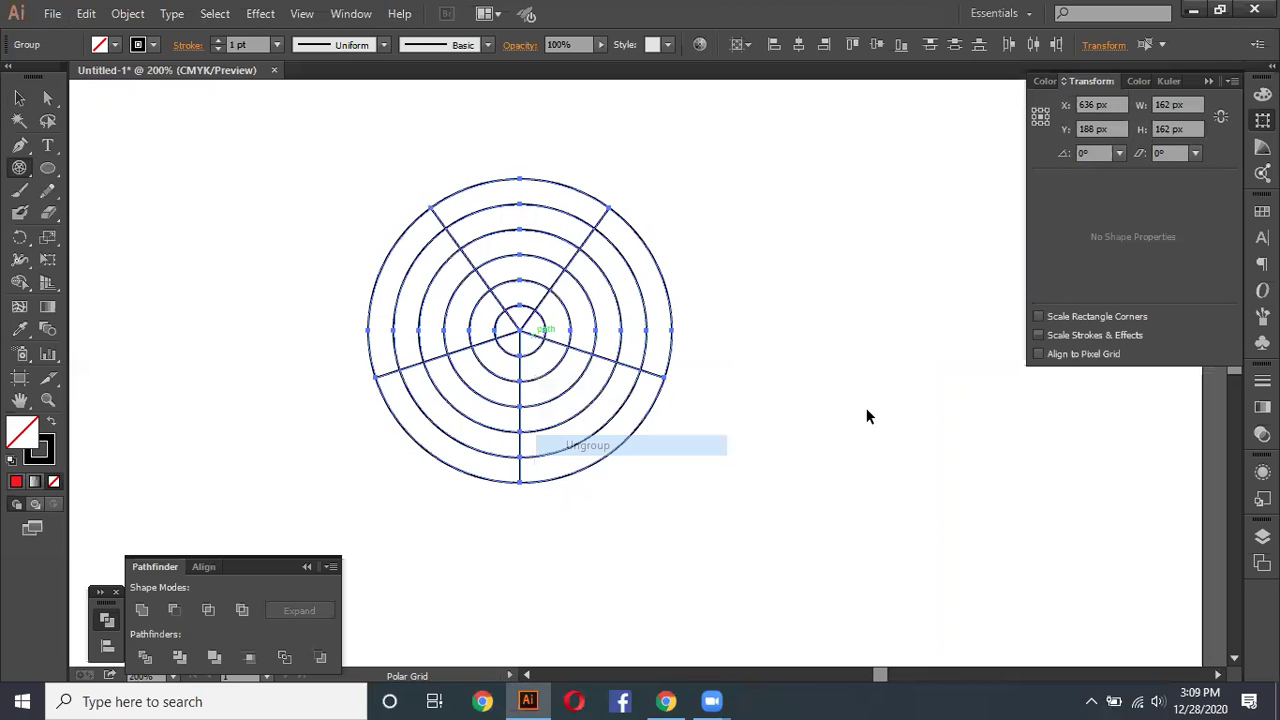
{"action": "key", "text": "v"}
{"action": "left_click", "coordinate": [851, 247]}
{"action": "key", "text": "v"}
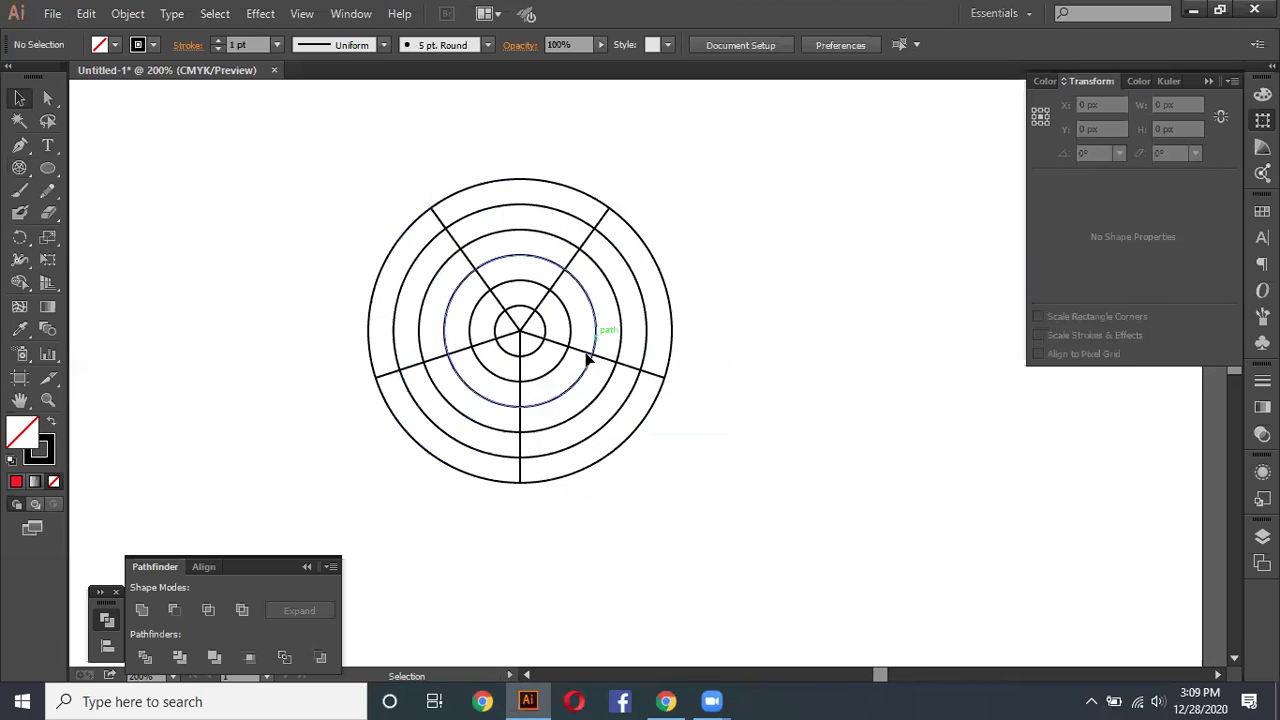
{"action": "left_click_drag", "start_coordinate": [588, 357], "coordinate": [1001, 337]}
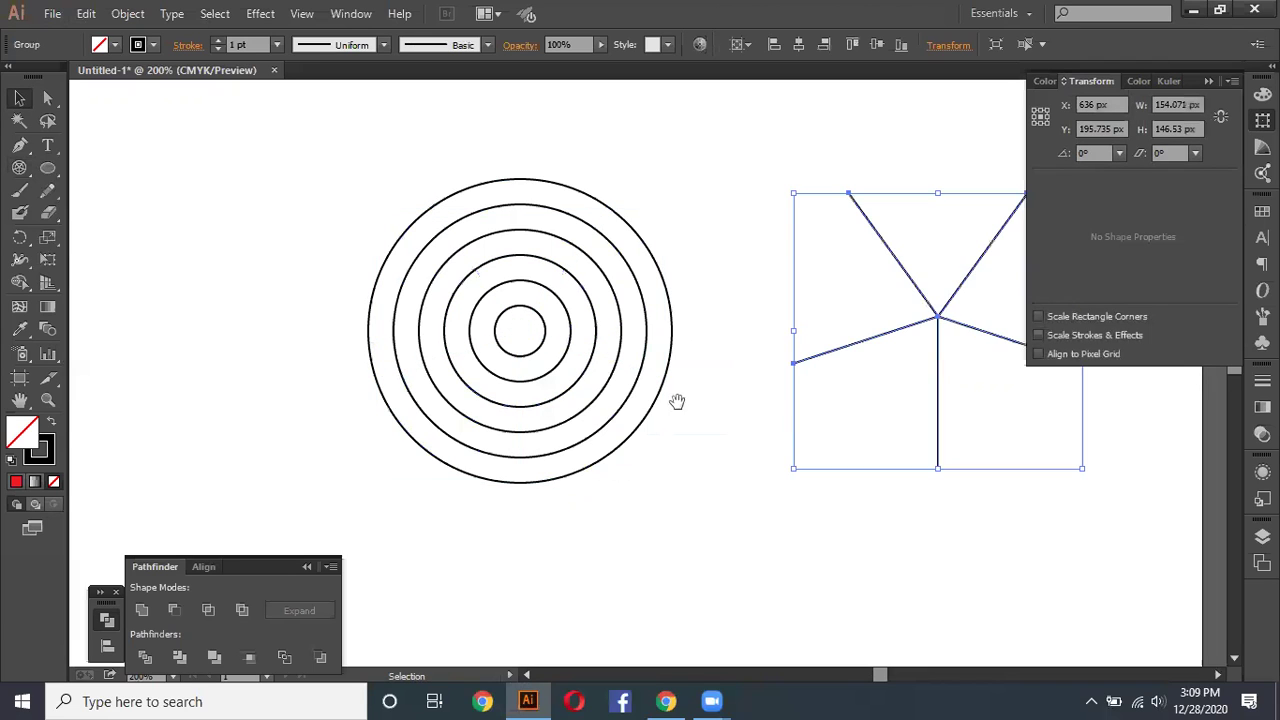
{"action": "left_click", "coordinate": [818, 446]}
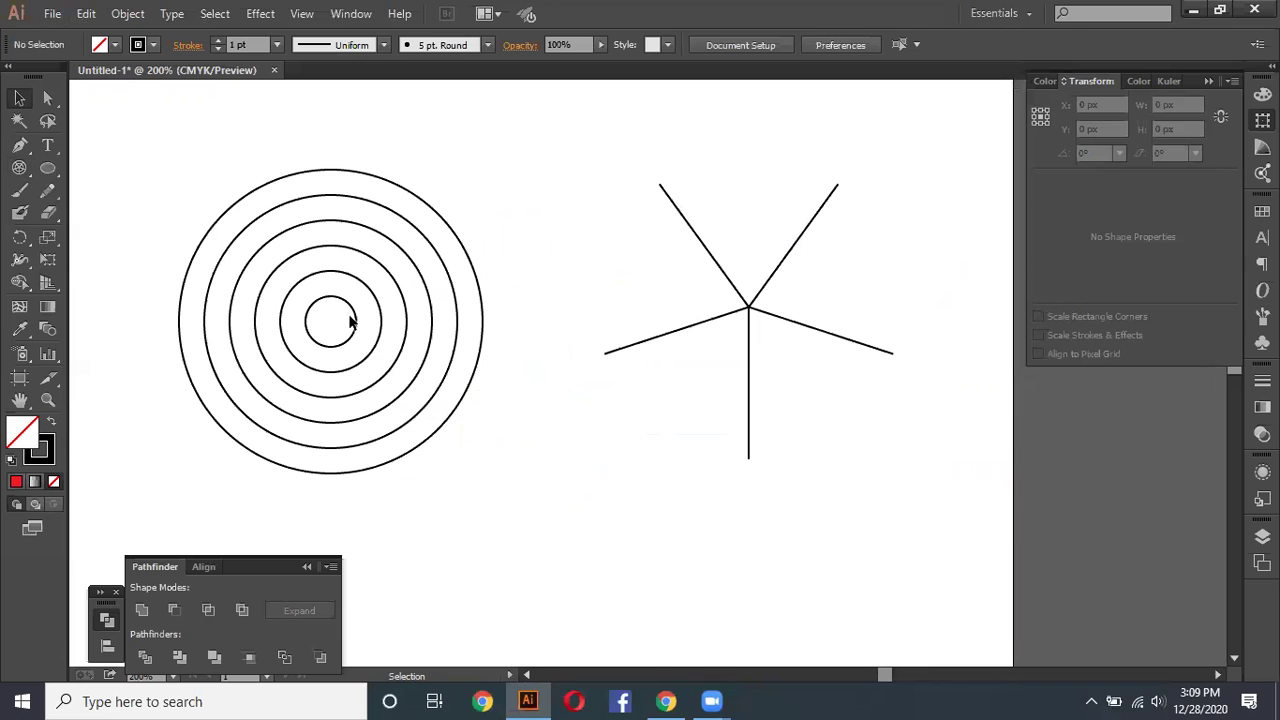
{"action": "left_click_drag", "start_coordinate": [303, 351], "coordinate": [420, 278]}
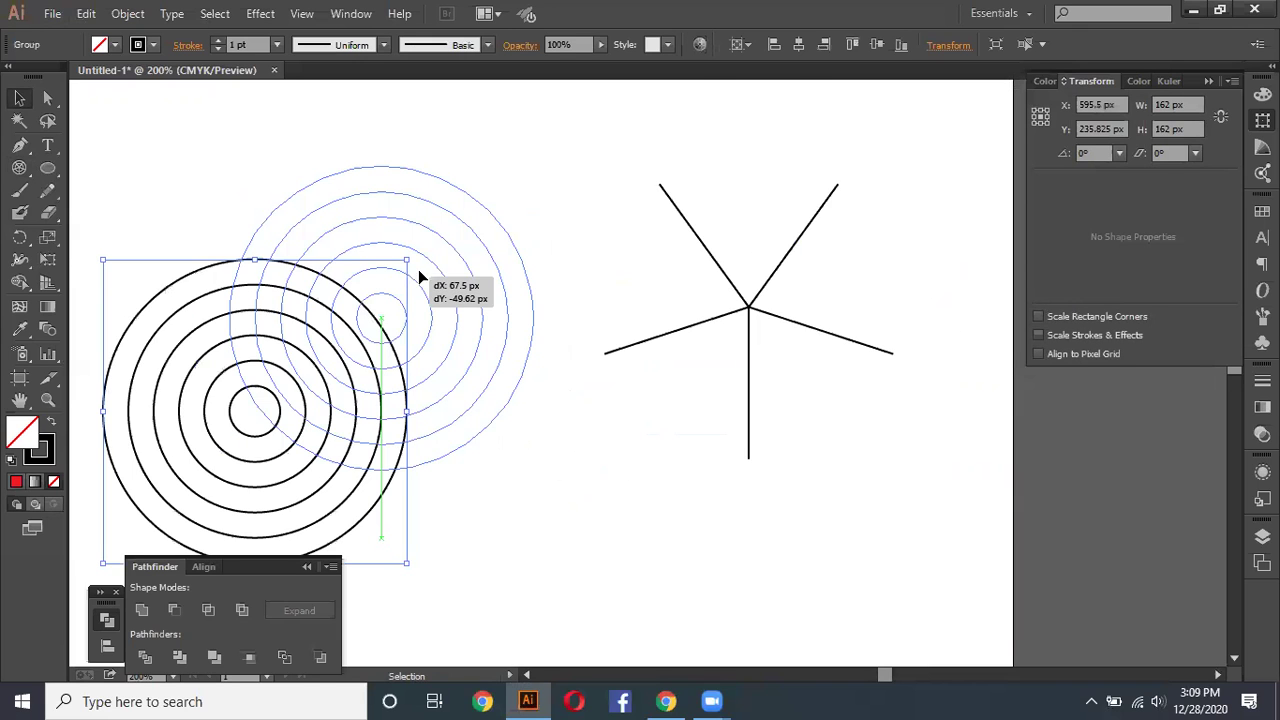
Step: Delete the radial-line group, then undo to restore the full grid
{"action": "left_click", "coordinate": [787, 340]}
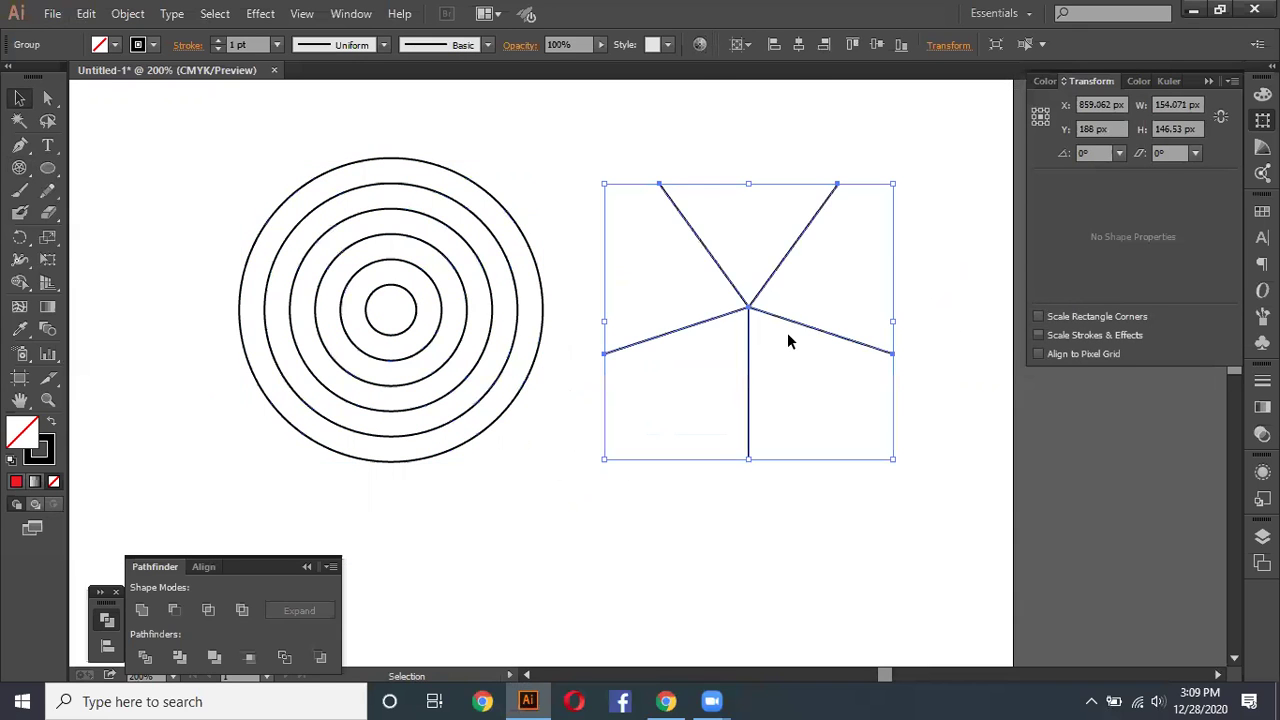
{"action": "key", "text": "Delete"}
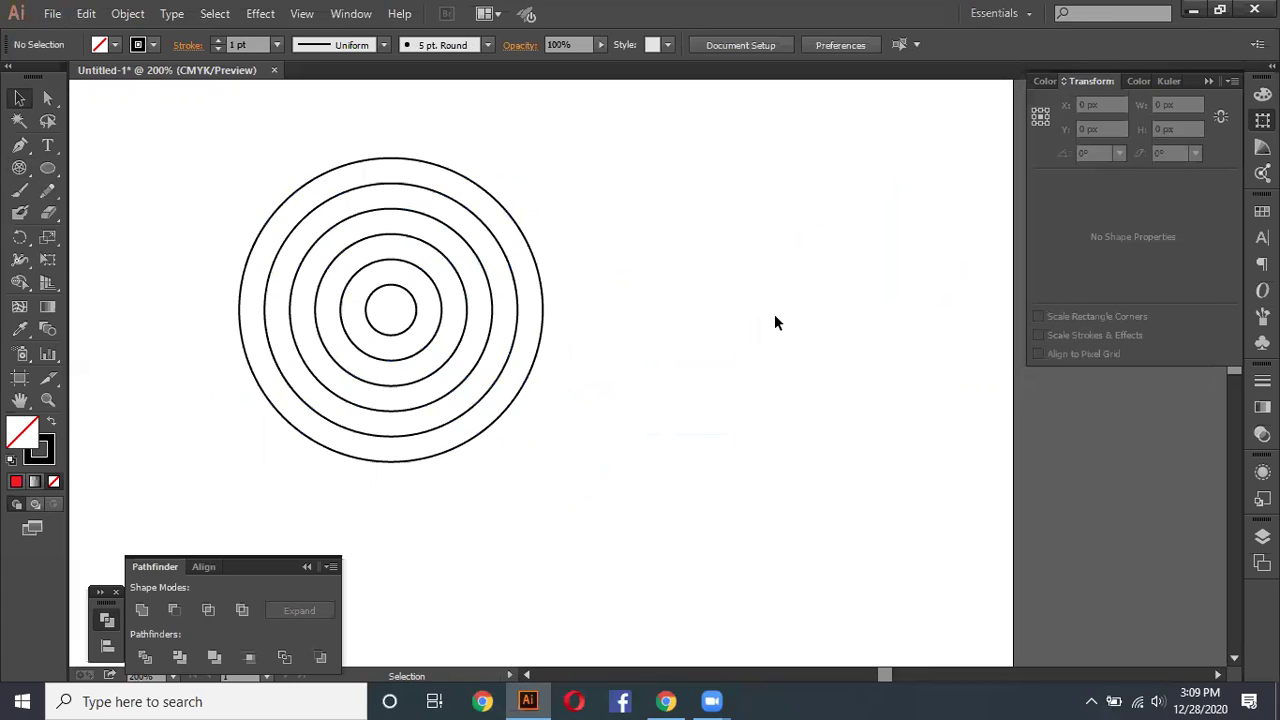
{"action": "key", "text": "ctrl"}
{"action": "key", "text": "ctrl+z"}
{"action": "key", "text": "ctrl+z"}
{"action": "key", "text": "ctrl+shift+z"}
{"action": "key", "text": "ctrl+shift+z"}
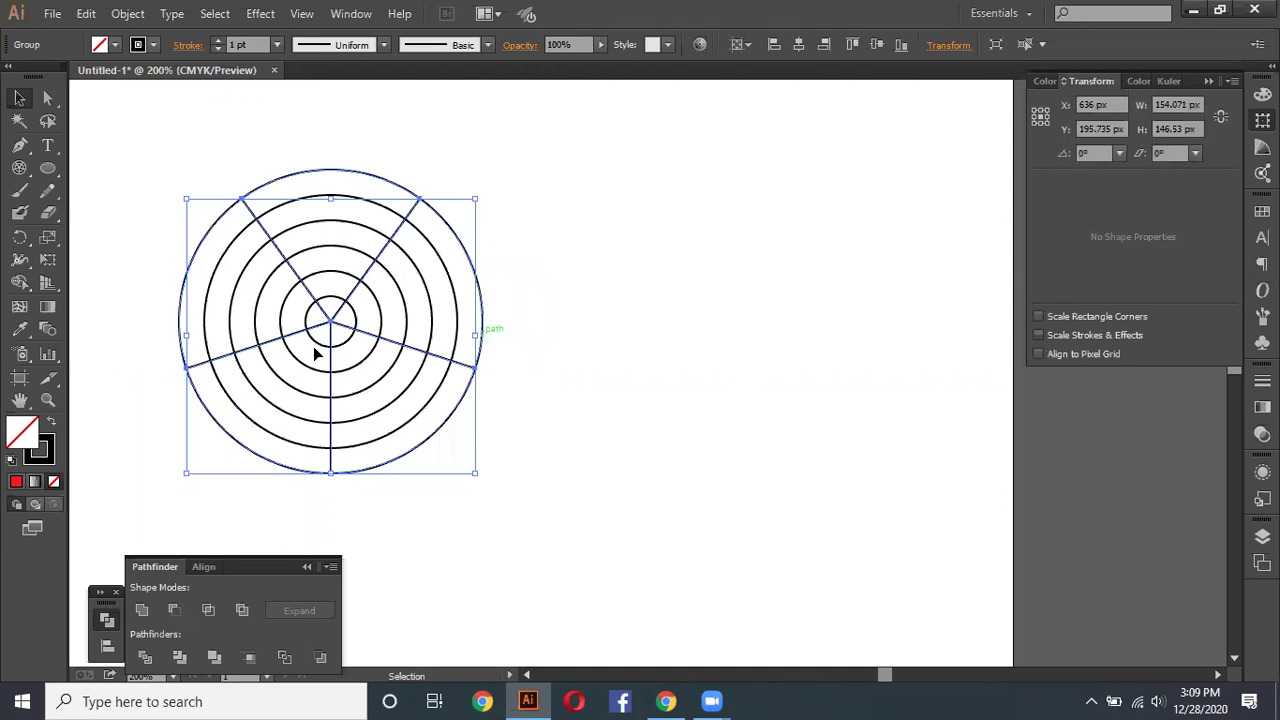
{"action": "left_click", "coordinate": [19, 168]}
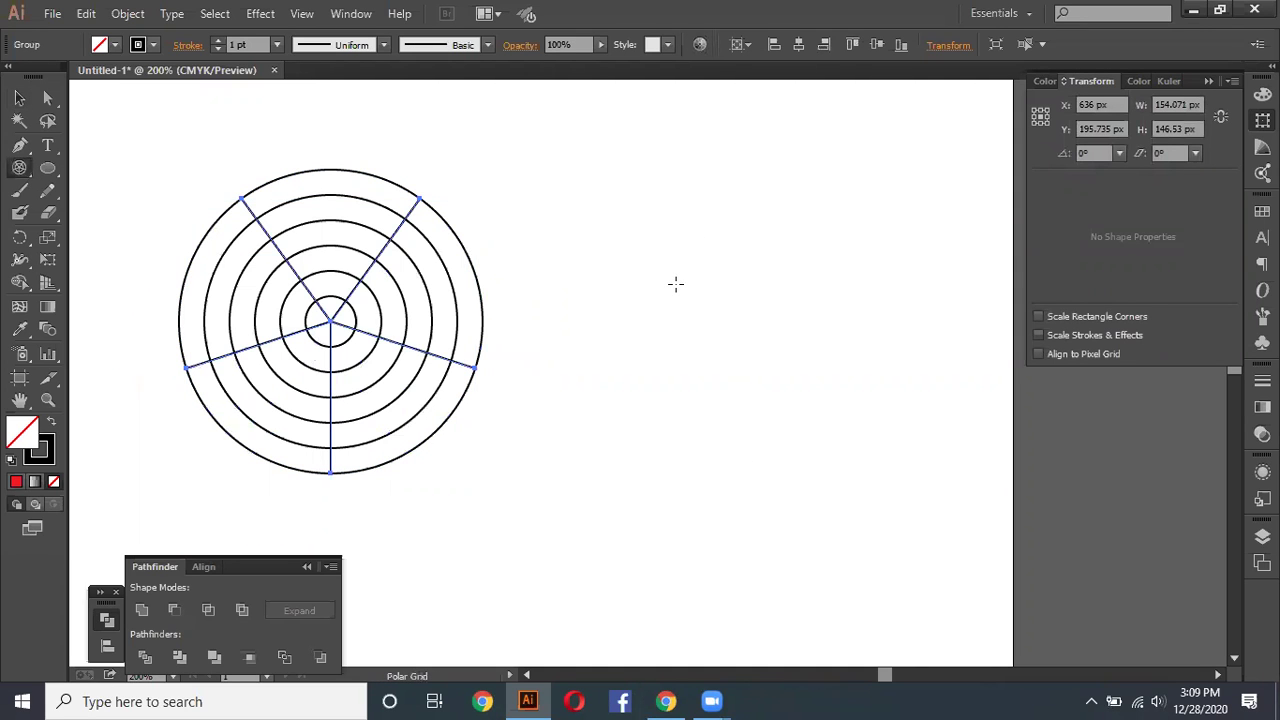
Step: Create a second polar grid with 16 concentric and 13 radial dividers
{"action": "left_click", "coordinate": [697, 312]}
{"action": "left_click", "coordinate": [700, 283]}
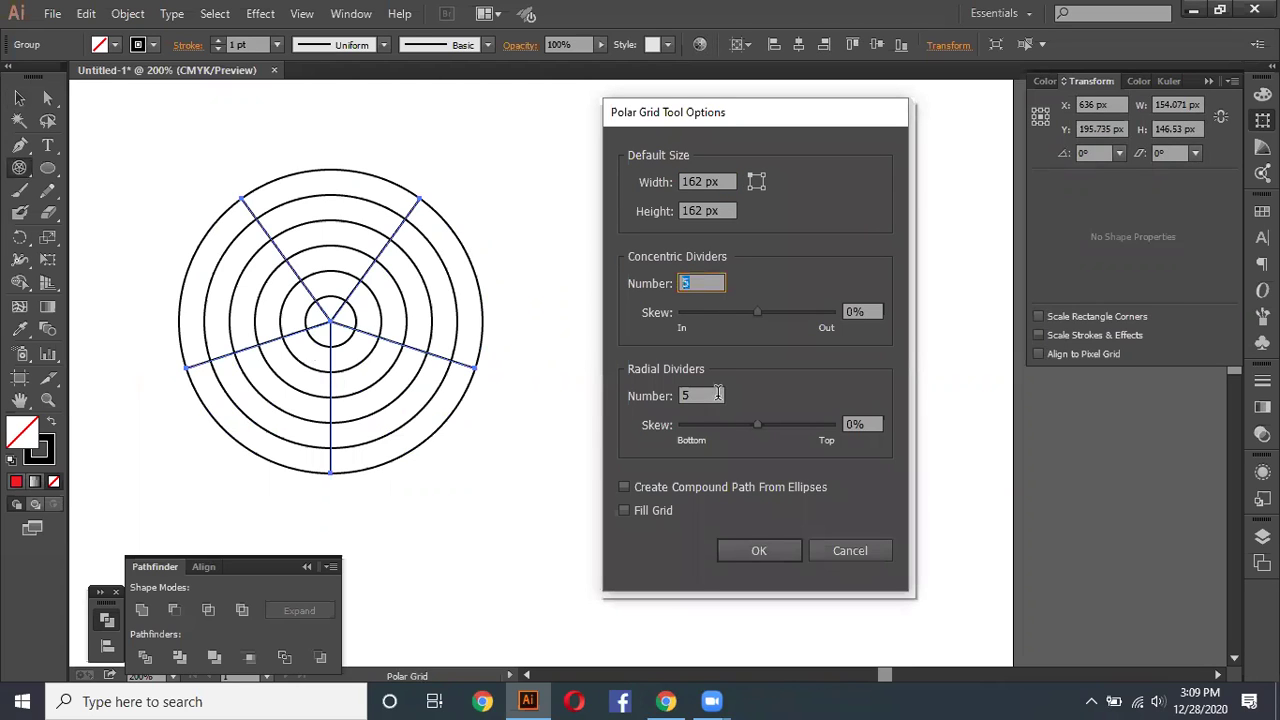
{"action": "left_click", "coordinate": [699, 395]}
{"action": "left_click", "coordinate": [686, 283]}
{"action": "left_click", "coordinate": [690, 396]}
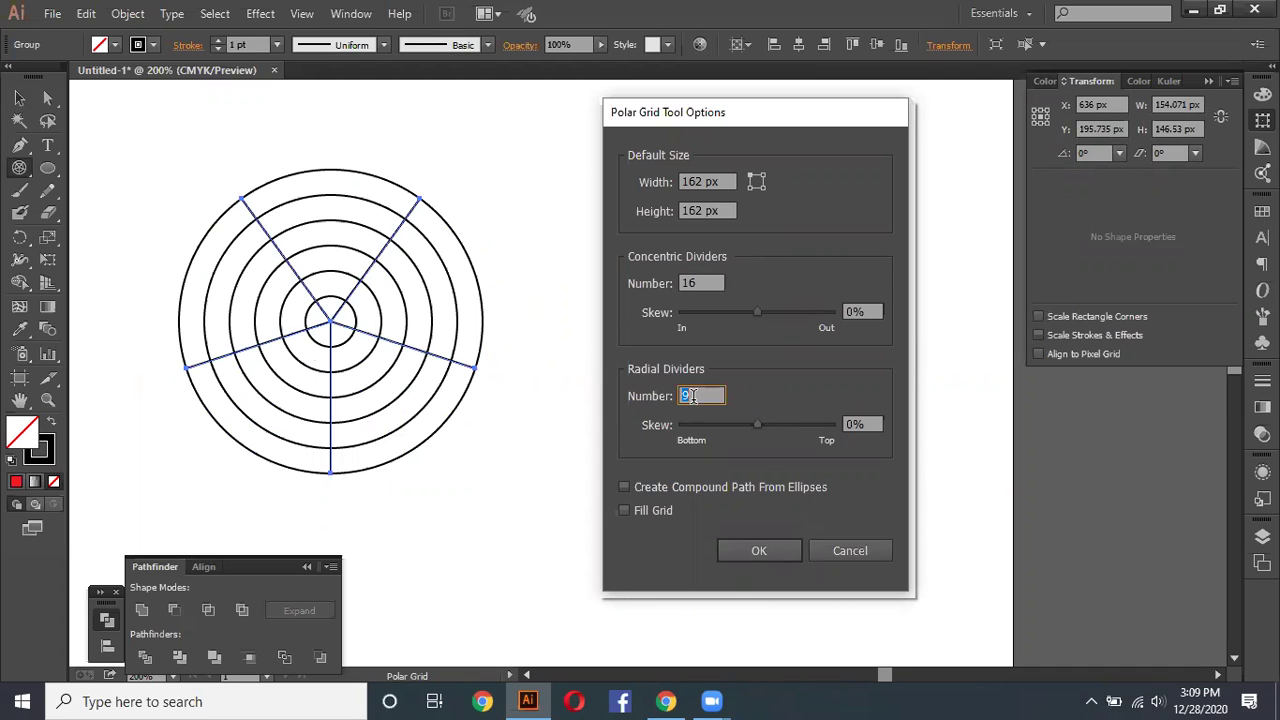
{"action": "left_click", "coordinate": [778, 555]}
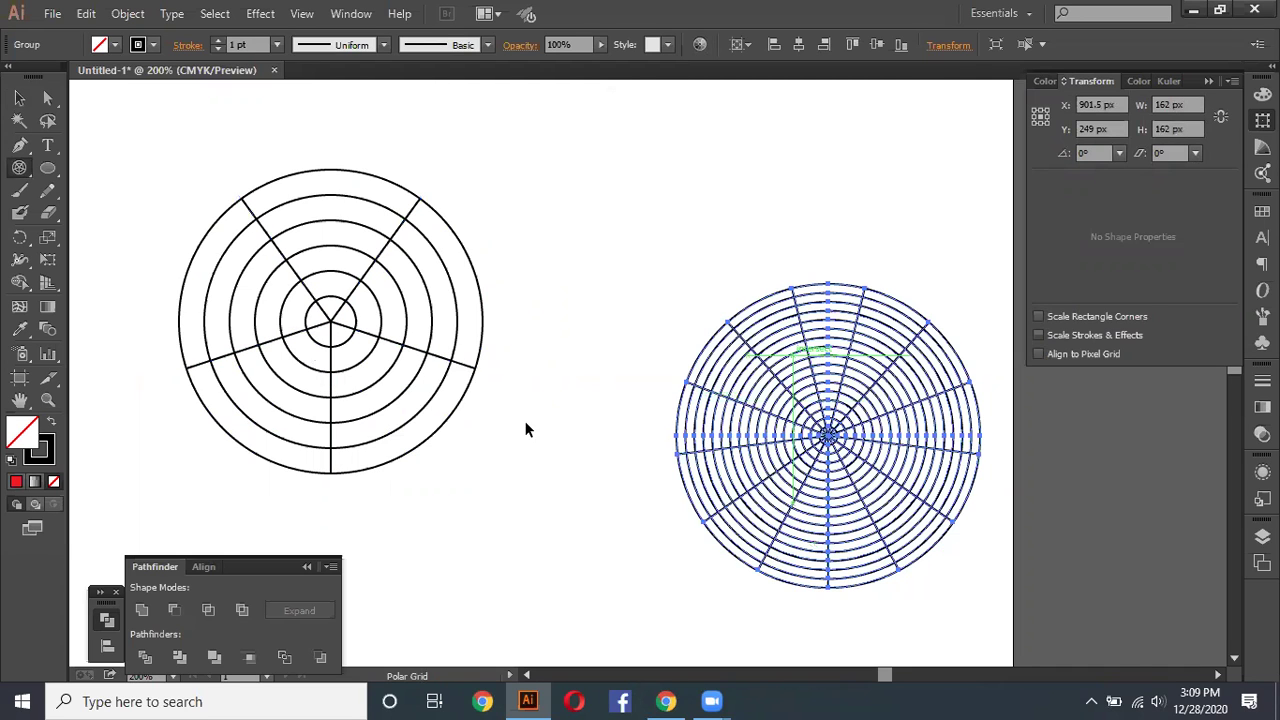
Step: Marquee-select both polar grids and delete them
{"action": "key", "text": "ctrl+shift+a"}
{"action": "left_click", "coordinate": [19, 97]}
{"action": "left_click_drag", "start_coordinate": [165, 162], "coordinate": [1019, 589]}
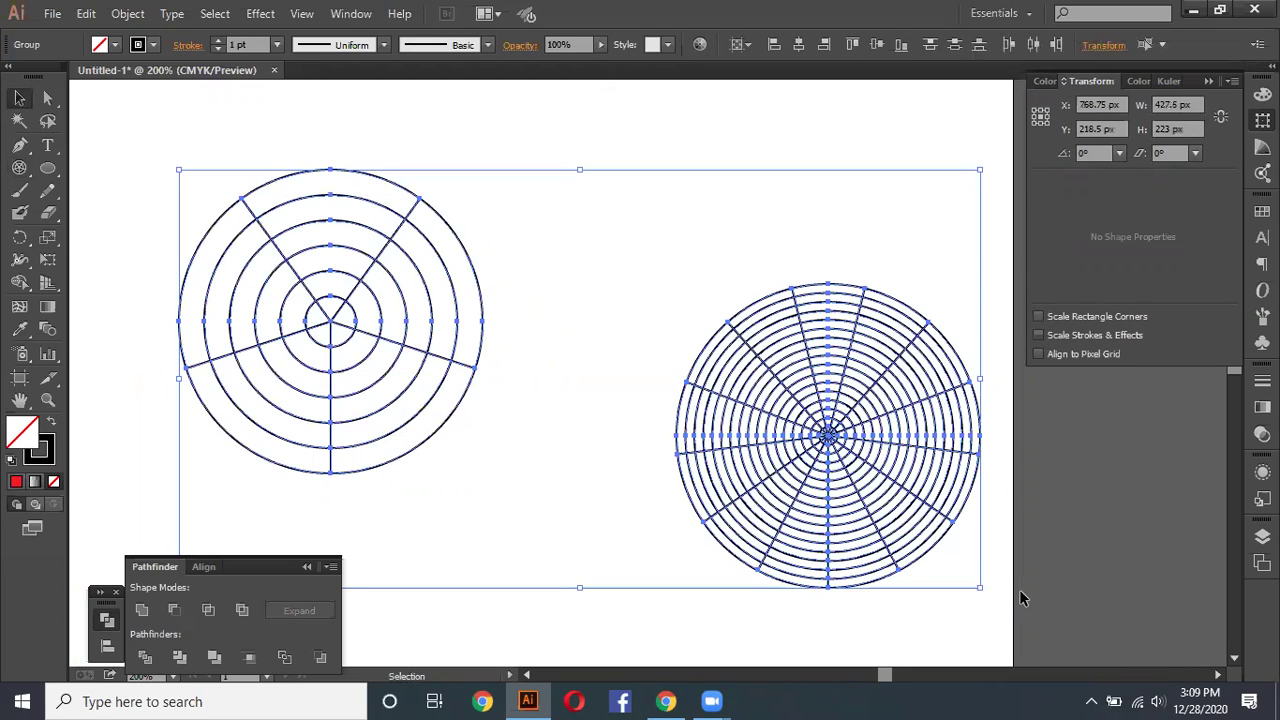
{"action": "key", "text": "Delete"}
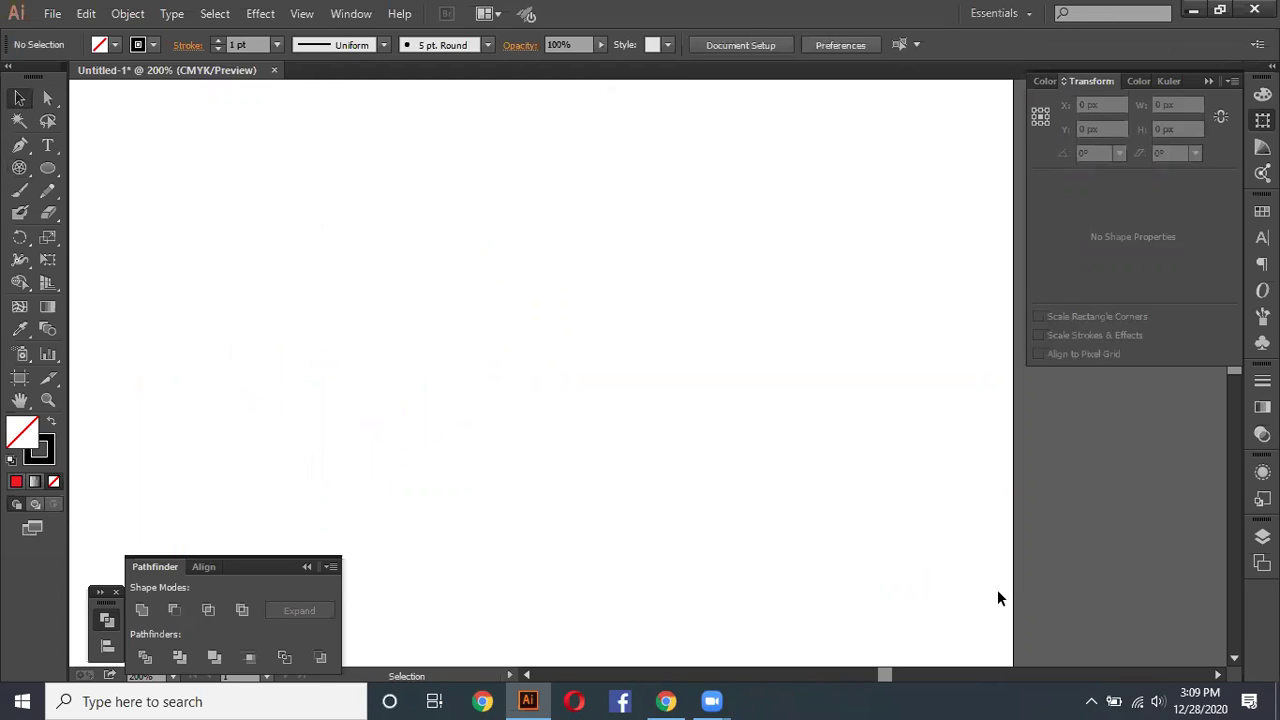
Step: Paint a gentle curved paintbrush stroke near the top of the artboard
{"action": "left_click", "coordinate": [19, 168]}
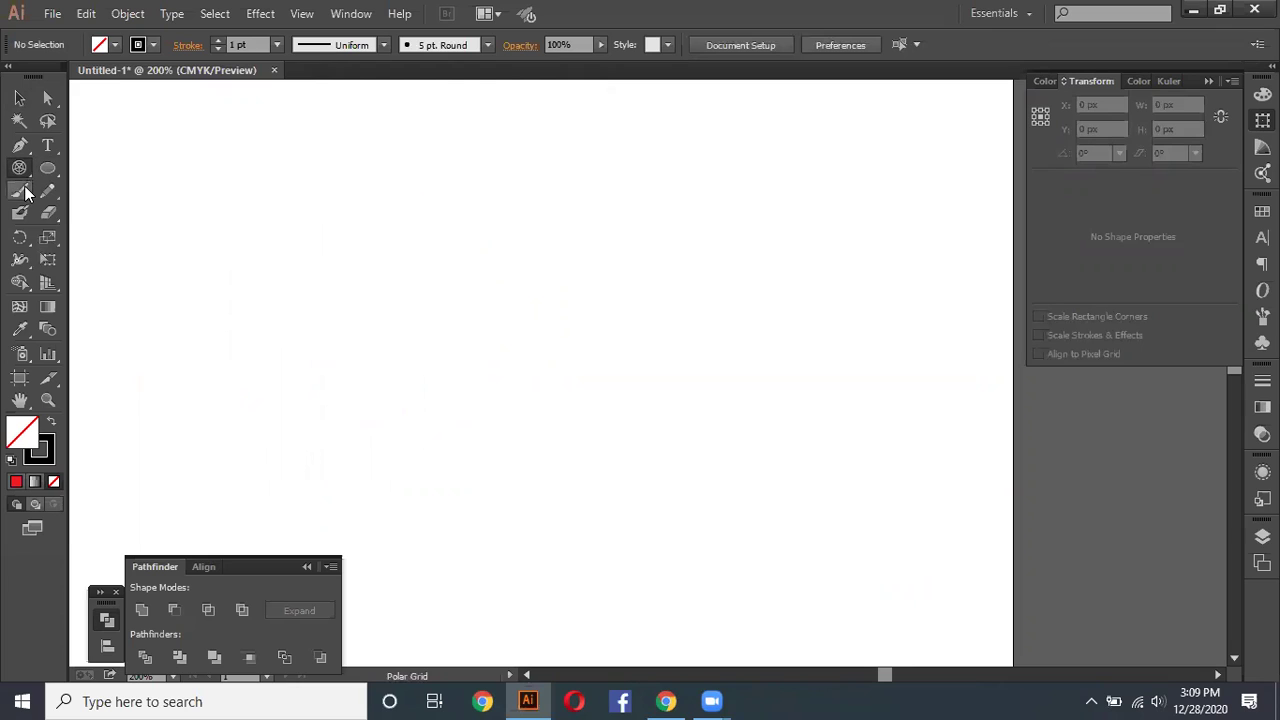
{"action": "left_click", "coordinate": [20, 191]}
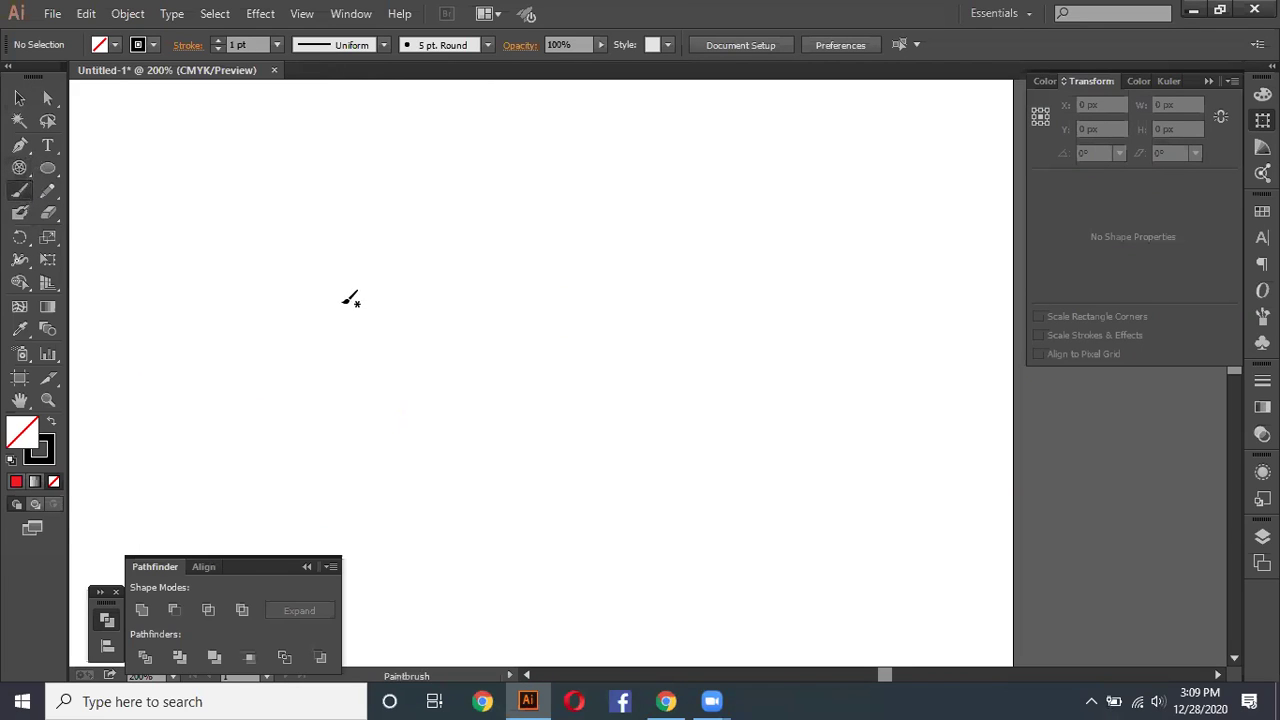
{"action": "left_click_drag", "start_coordinate": [271, 224], "coordinate": [614, 264]}
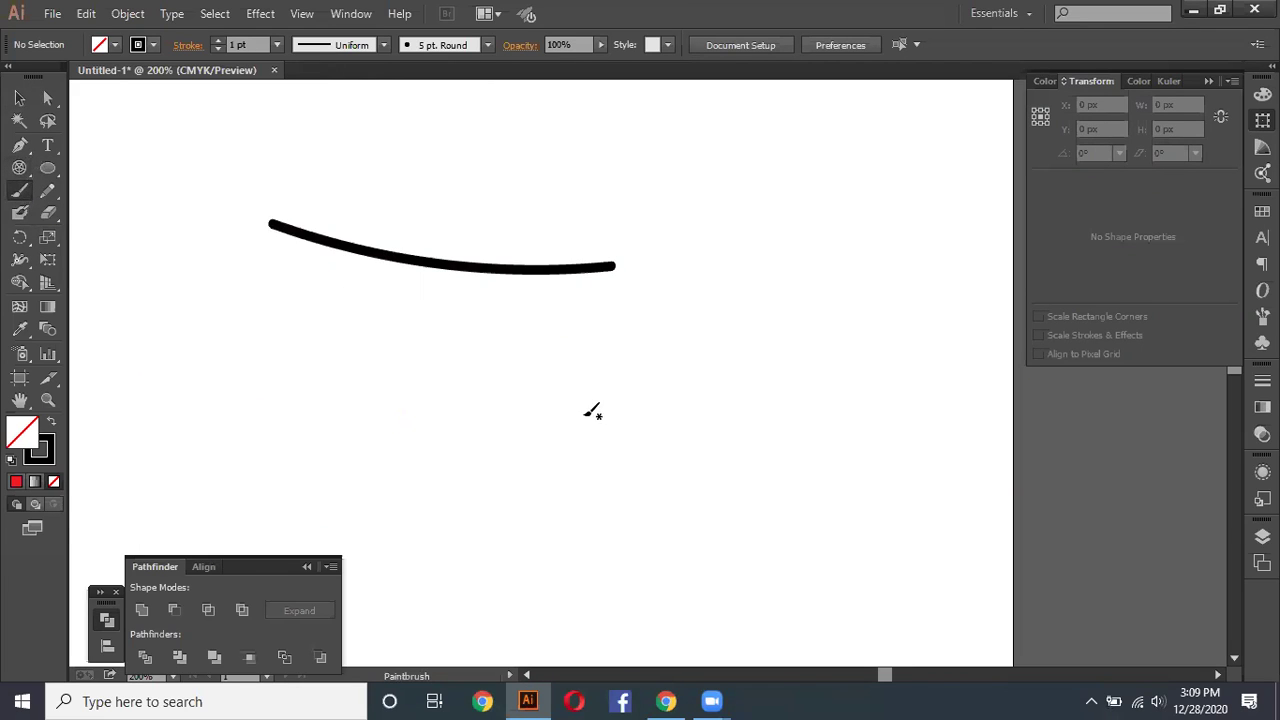
{"action": "left_click", "coordinate": [19, 98]}
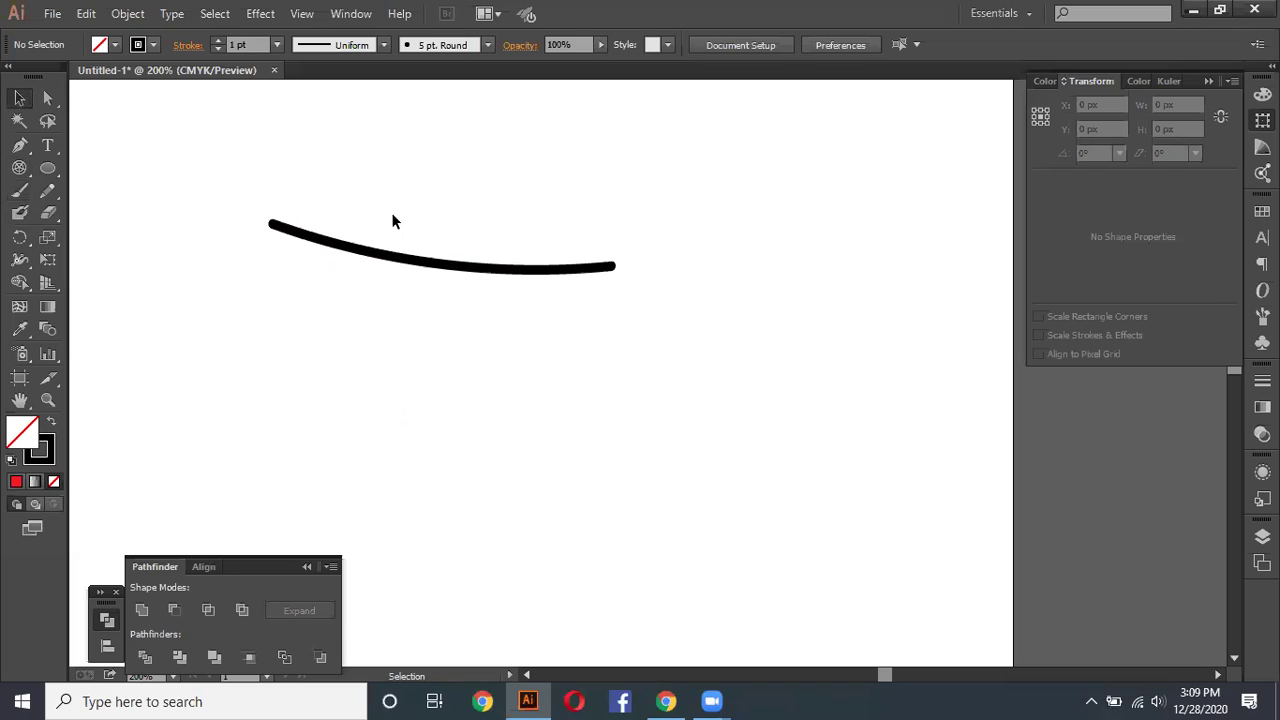
{"action": "left_click_drag", "start_coordinate": [402, 222], "coordinate": [472, 305]}
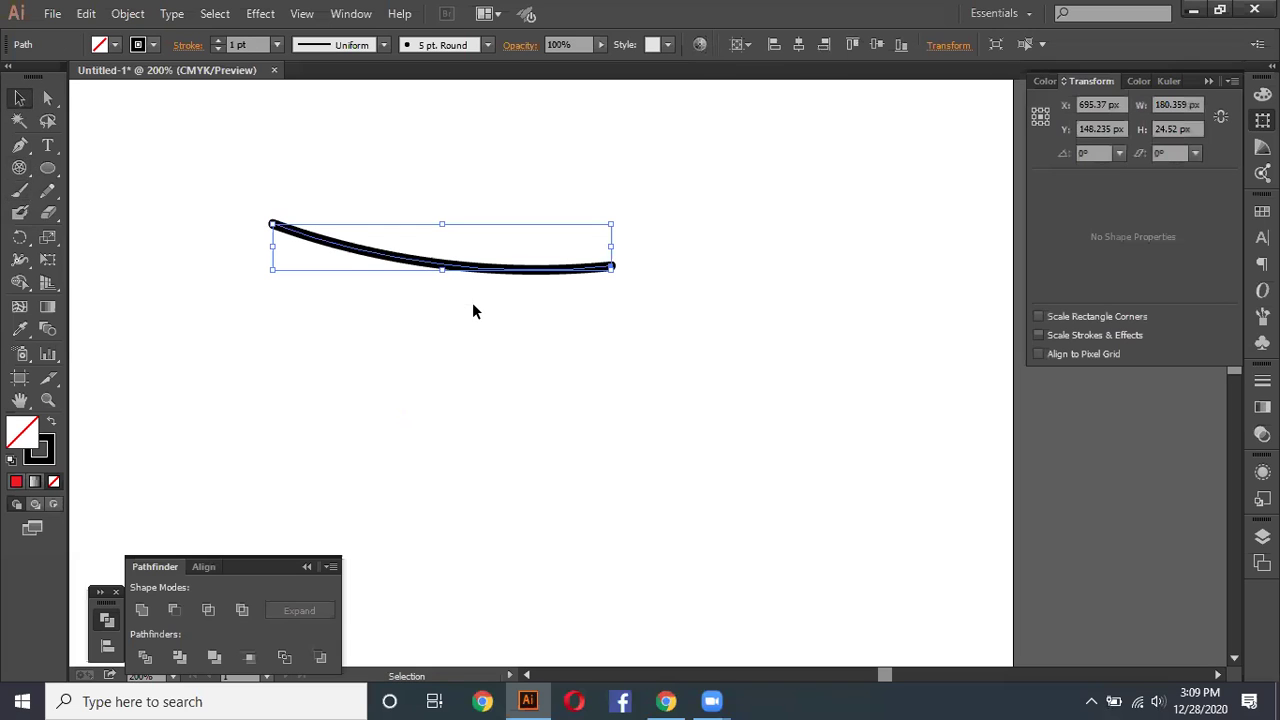
Step: Paint a long wavy stroke below the curve and select it
{"action": "left_click", "coordinate": [19, 190]}
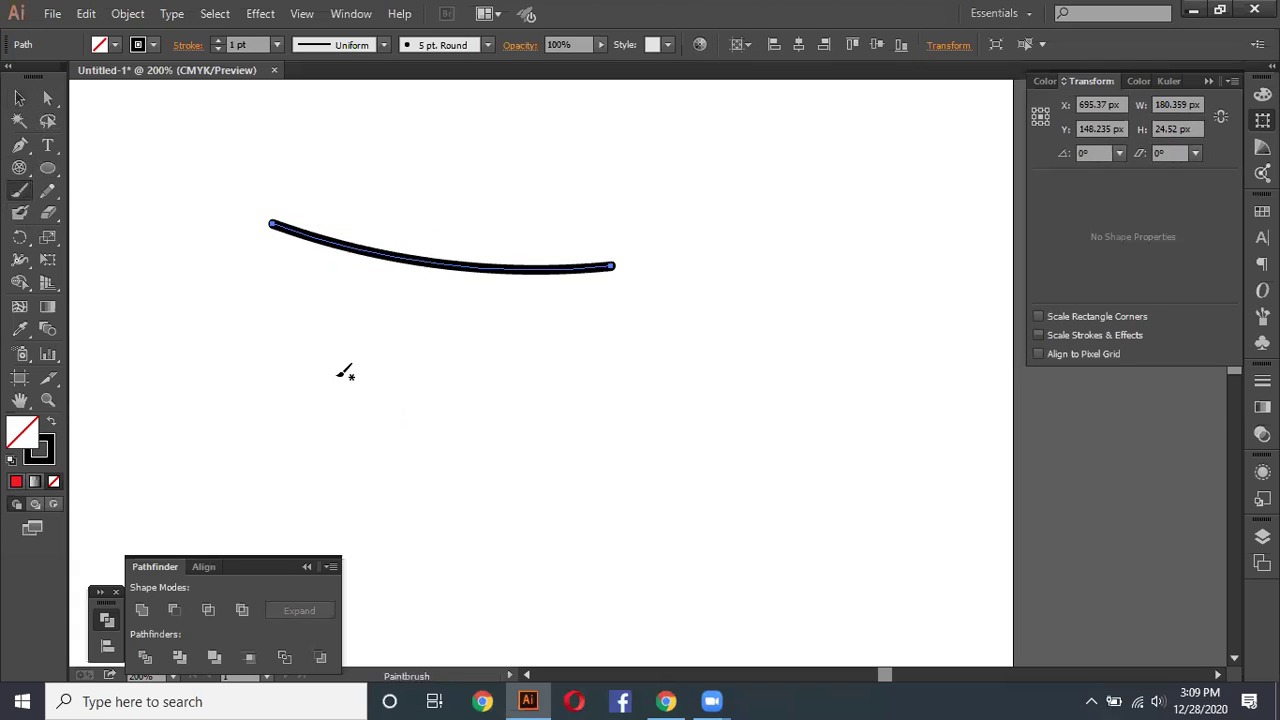
{"action": "left_click_drag", "start_coordinate": [333, 376], "coordinate": [845, 309]}
{"action": "left_click", "coordinate": [19, 98]}
{"action": "left_click", "coordinate": [541, 394]}
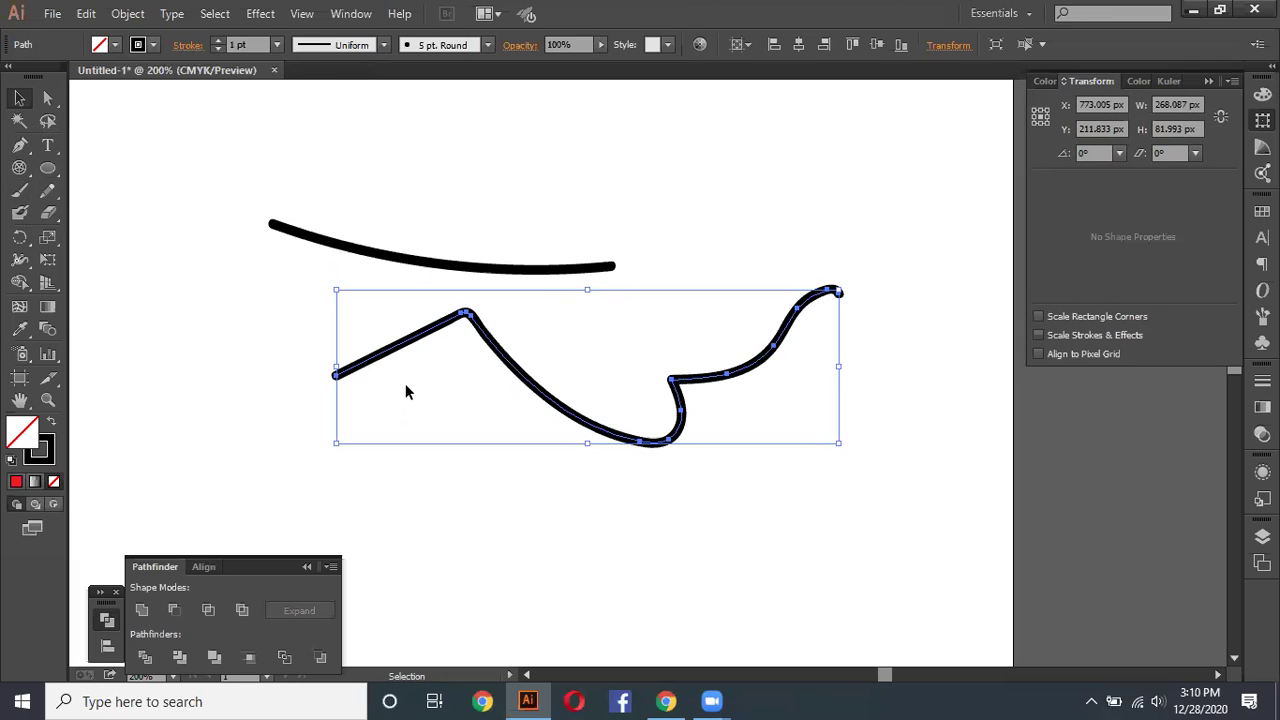
Step: Try elliptical and triangular width profiles on the wavy stroke
{"action": "left_click_drag", "start_coordinate": [363, 279], "coordinate": [485, 370]}
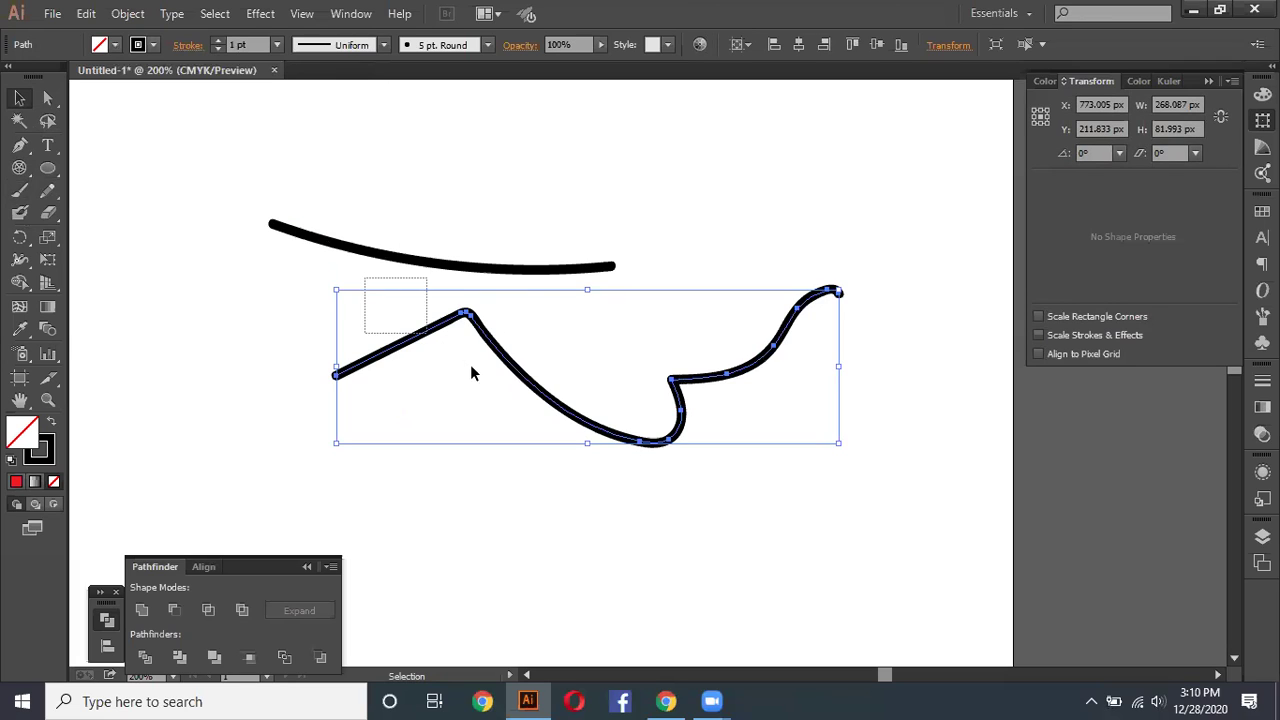
{"action": "left_click", "coordinate": [357, 50]}
{"action": "left_click", "coordinate": [326, 104]}
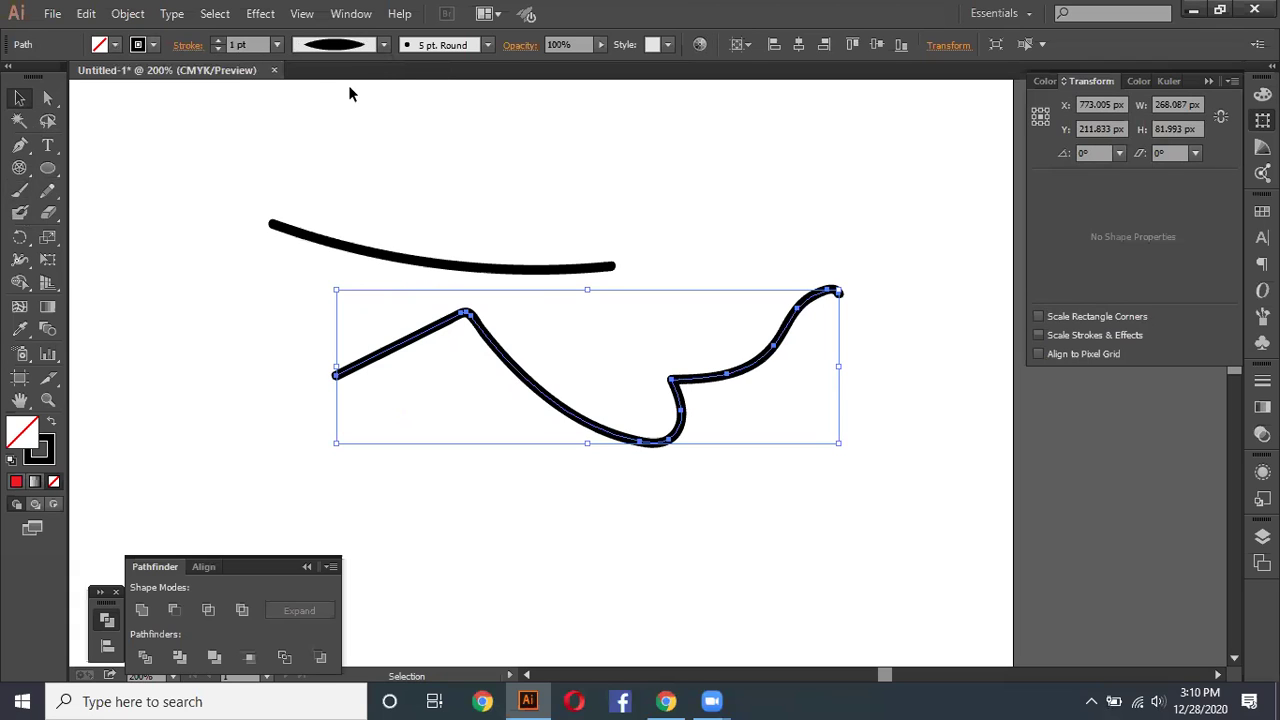
{"action": "left_click", "coordinate": [383, 45]}
{"action": "left_click", "coordinate": [345, 198]}
{"action": "left_click", "coordinate": [368, 47]}
{"action": "left_click", "coordinate": [340, 222]}
{"action": "scroll", "coordinate": [218, 44], "scroll_direction": "up", "scroll_amount": 5}
{"action": "scroll", "coordinate": [218, 44], "scroll_direction": "up", "scroll_amount": 2}
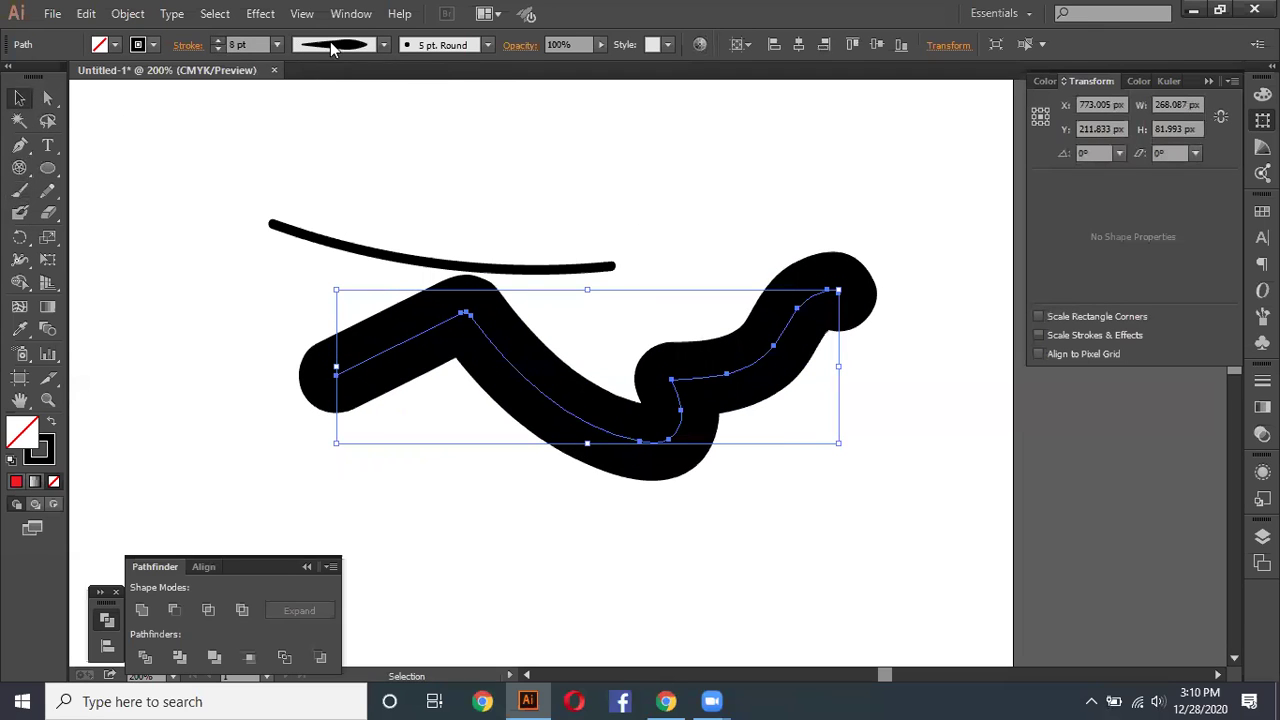
{"action": "left_click", "coordinate": [333, 47]}
{"action": "left_click", "coordinate": [343, 215]}
Step: Try Charcoal-Feather, arrow and charcoal brushes, settle on Denim Seam, then begin a pen curve
{"action": "left_click", "coordinate": [289, 329]}
{"action": "left_click", "coordinate": [370, 380]}
{"action": "left_click", "coordinate": [486, 45]}
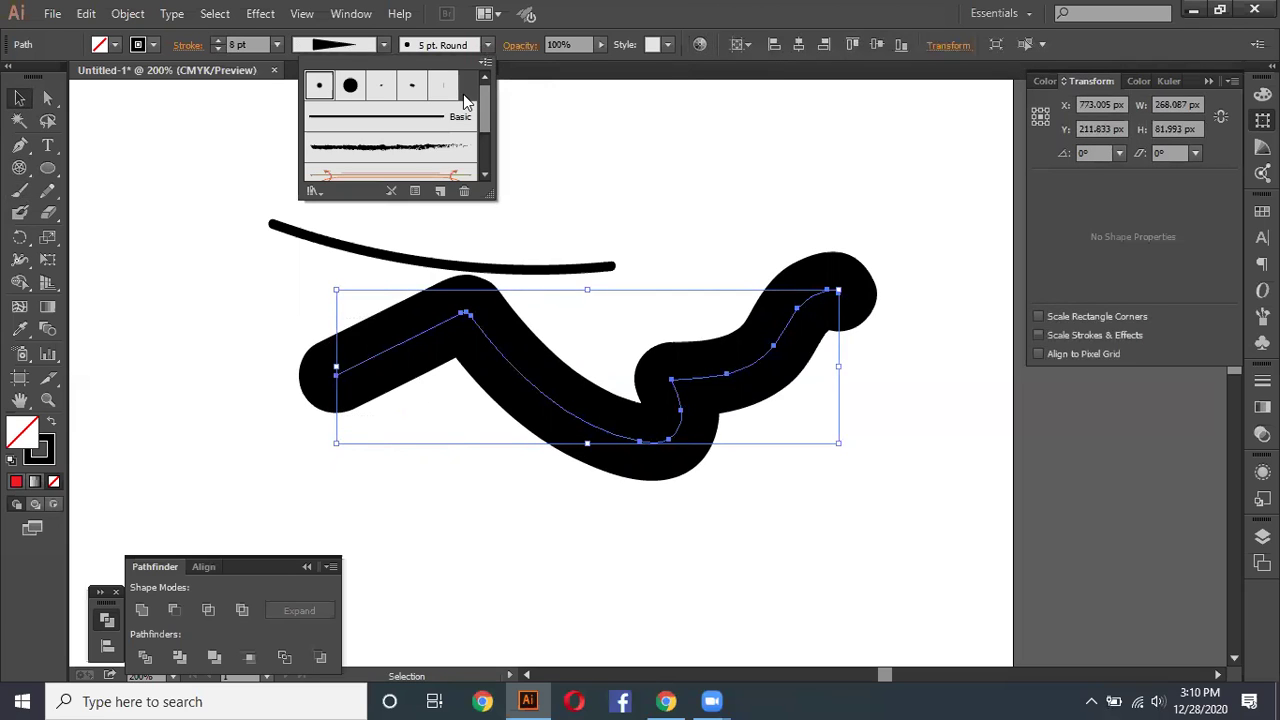
{"action": "left_click", "coordinate": [398, 147]}
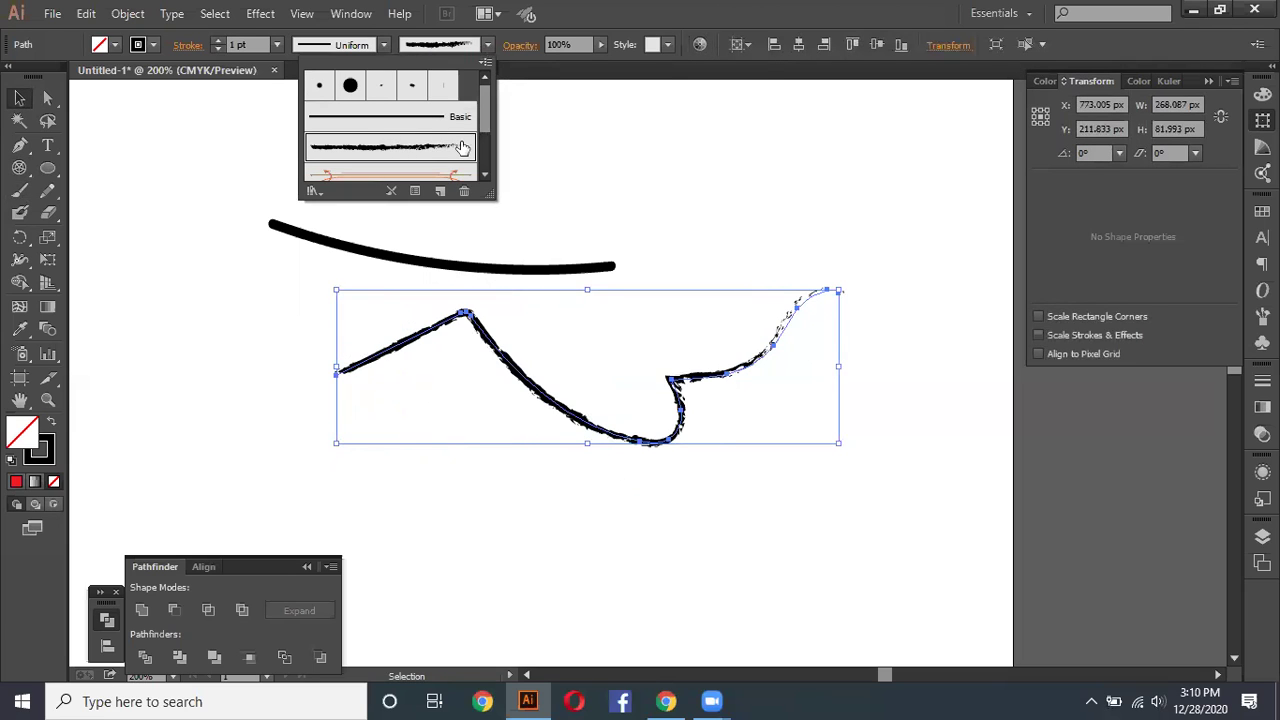
{"action": "scroll", "coordinate": [460, 150], "scroll_direction": "down", "scroll_amount": 1}
{"action": "left_click", "coordinate": [411, 123]}
{"action": "left_click", "coordinate": [414, 152]}
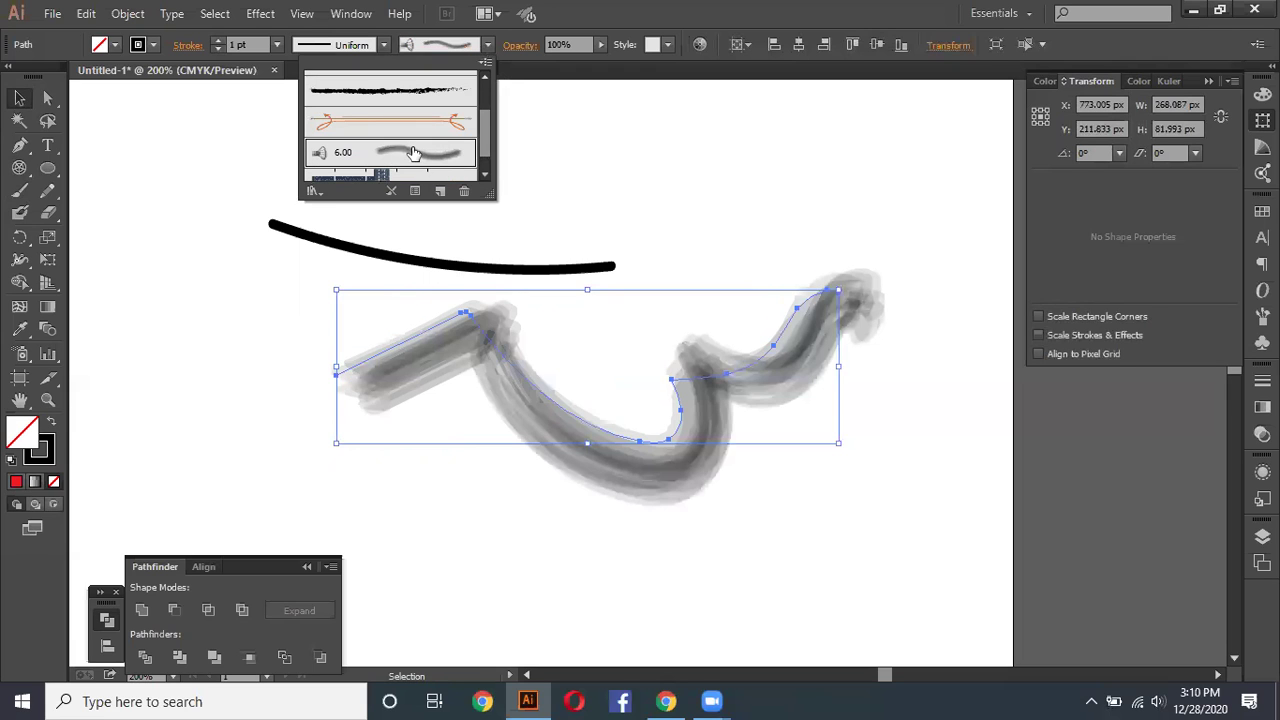
{"action": "left_click", "coordinate": [484, 168]}
{"action": "left_click", "coordinate": [370, 163]}
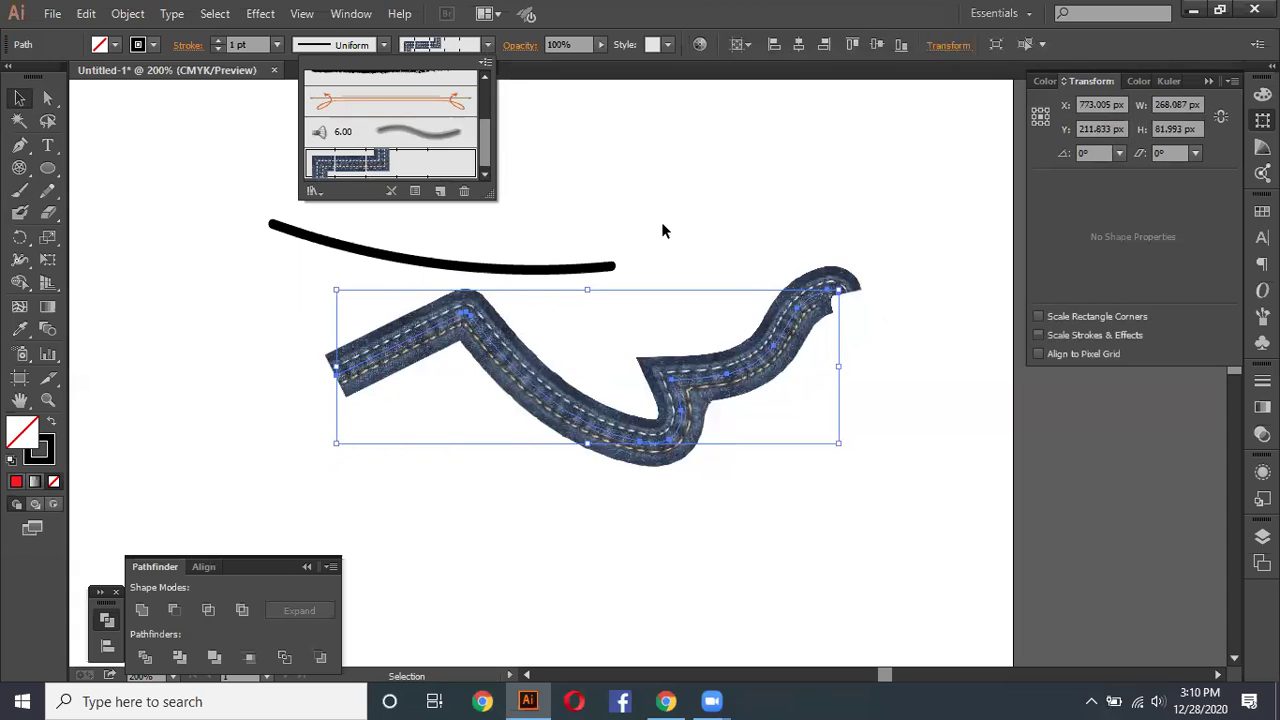
{"action": "left_click", "coordinate": [250, 200]}
{"action": "left_click", "coordinate": [19, 146]}
{"action": "mouse_move", "coordinate": [288, 140]}
{"action": "left_mouse_down"}
{"action": "mouse_move", "coordinate": [380, 186]}
{"action": "mouse_move", "coordinate": [494, 119]}
{"action": "left_mouse_up"}
Step: Finish the wavy pen curve and give it the denim brush
{"action": "left_click_drag", "start_coordinate": [610, 116], "coordinate": [670, 158]}
{"action": "left_click", "coordinate": [755, 194]}
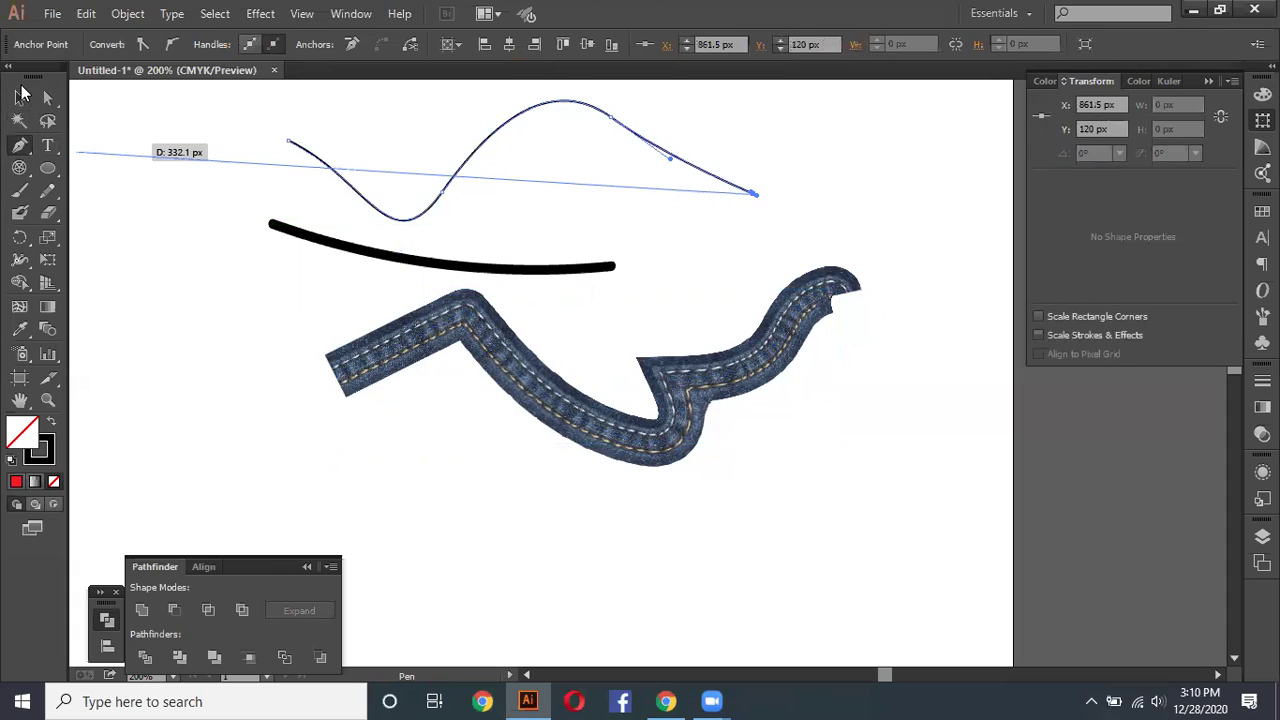
{"action": "left_click", "coordinate": [19, 97]}
{"action": "left_click_drag", "start_coordinate": [435, 130], "coordinate": [490, 196]}
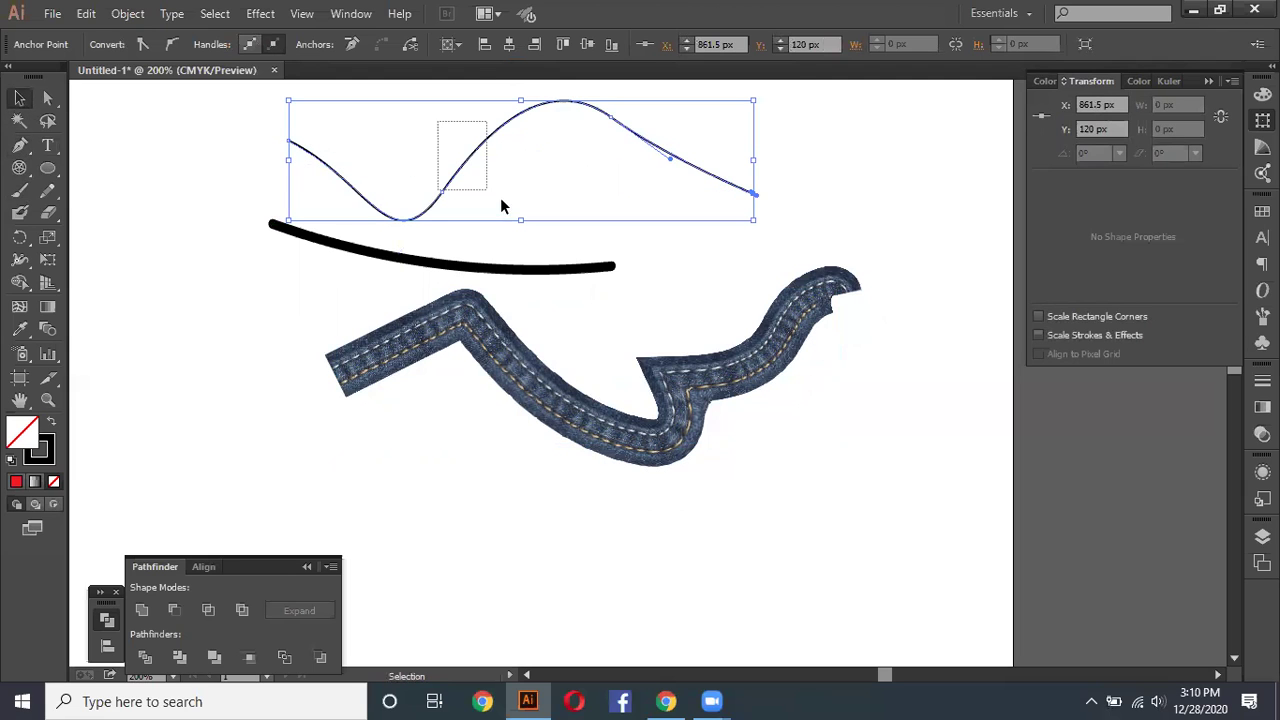
{"action": "scroll", "coordinate": [212, 36], "scroll_direction": "up", "scroll_amount": 3}
{"action": "scroll", "coordinate": [212, 36], "scroll_direction": "up", "scroll_amount": 4}
{"action": "scroll", "coordinate": [212, 36], "scroll_direction": "up", "scroll_amount": 5}
{"action": "left_click", "coordinate": [487, 44]}
{"action": "left_click", "coordinate": [388, 166]}
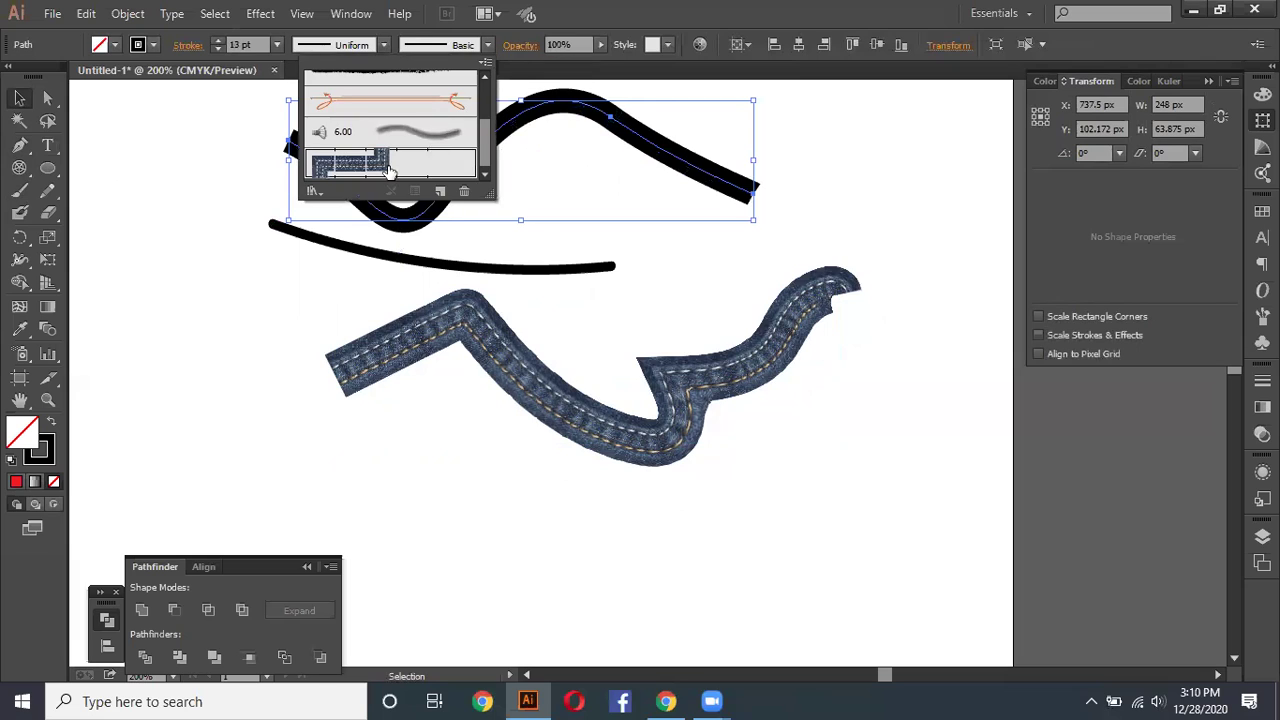
{"action": "left_click", "coordinate": [629, 269]}
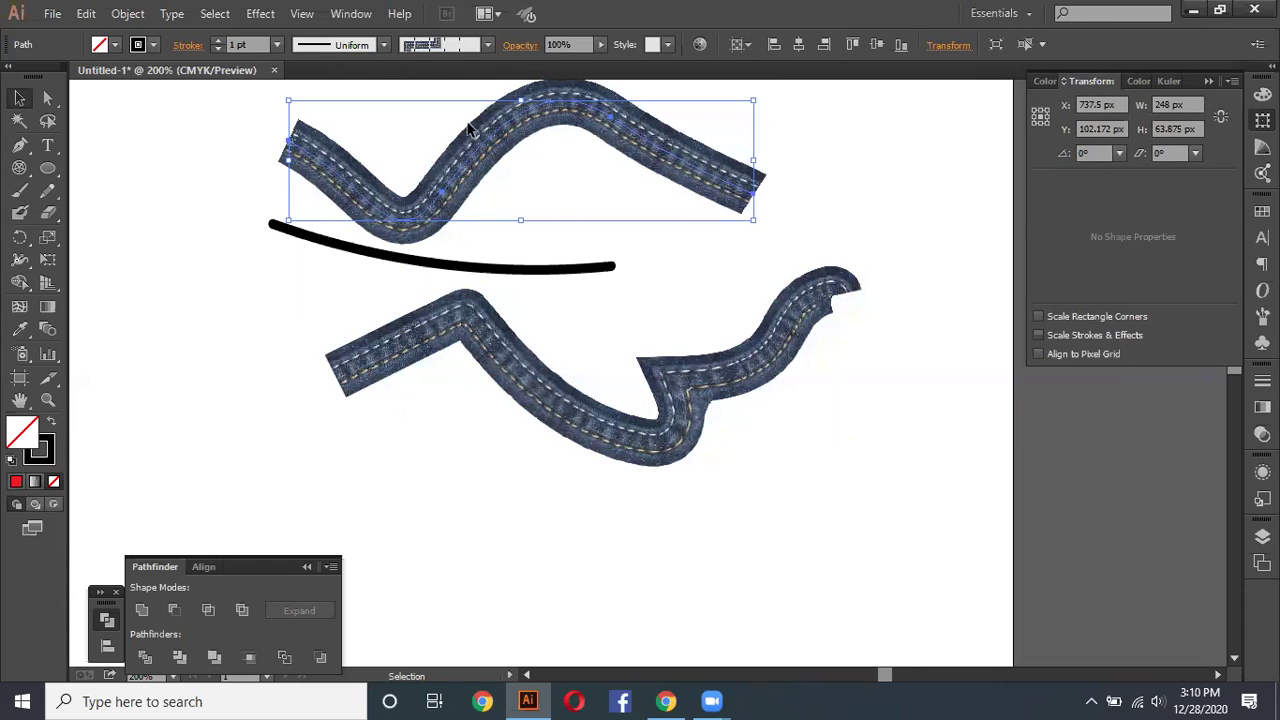
Step: Try charcoal and arrow brushes, reset to Basic, then delete all artwork
{"action": "scroll", "coordinate": [470, 128], "scroll_direction": "up", "scroll_amount": 1}
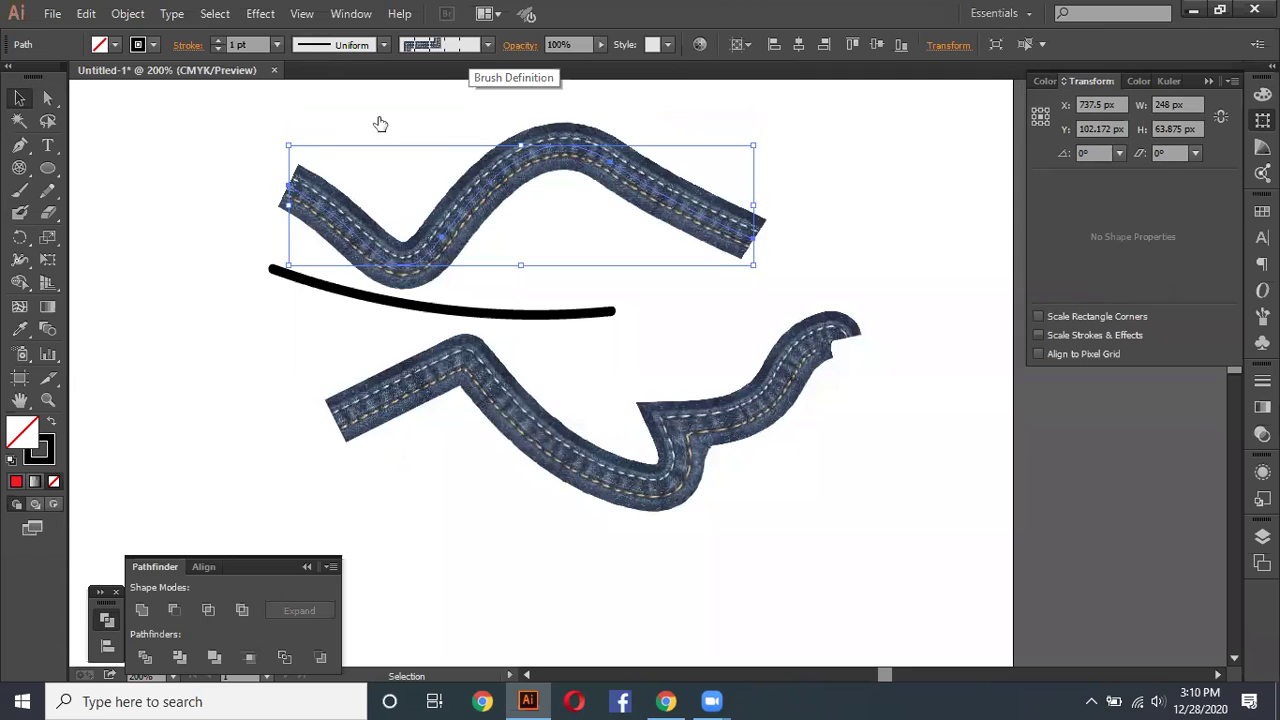
{"action": "left_click", "coordinate": [487, 44]}
{"action": "left_click", "coordinate": [395, 130]}
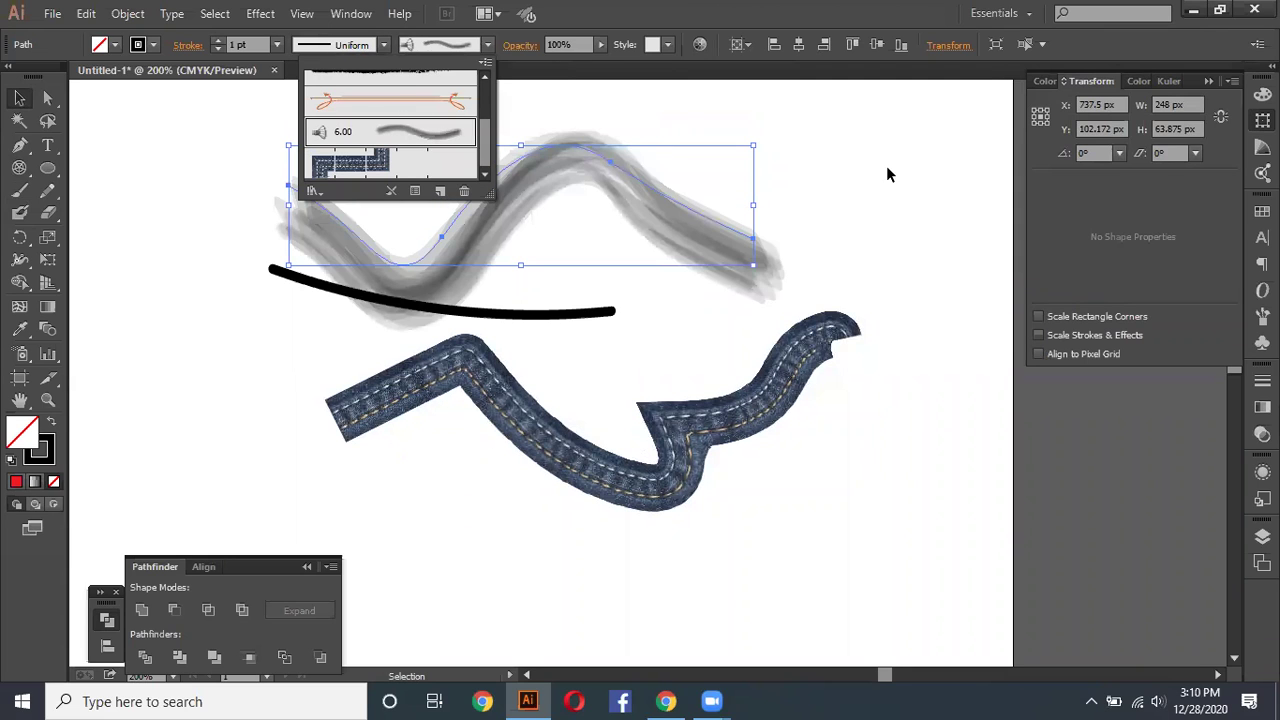
{"action": "left_click", "coordinate": [390, 100]}
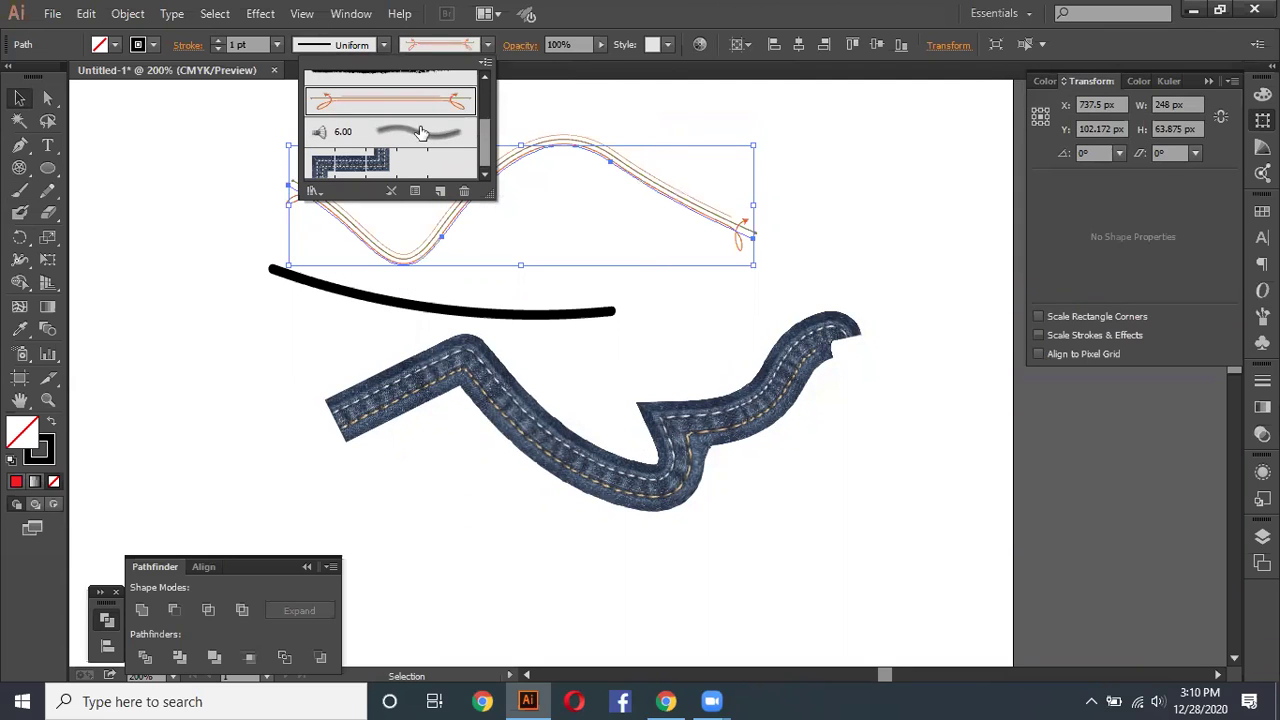
{"action": "scroll", "coordinate": [420, 132], "scroll_direction": "up", "scroll_amount": 3}
{"action": "left_click", "coordinate": [390, 116]}
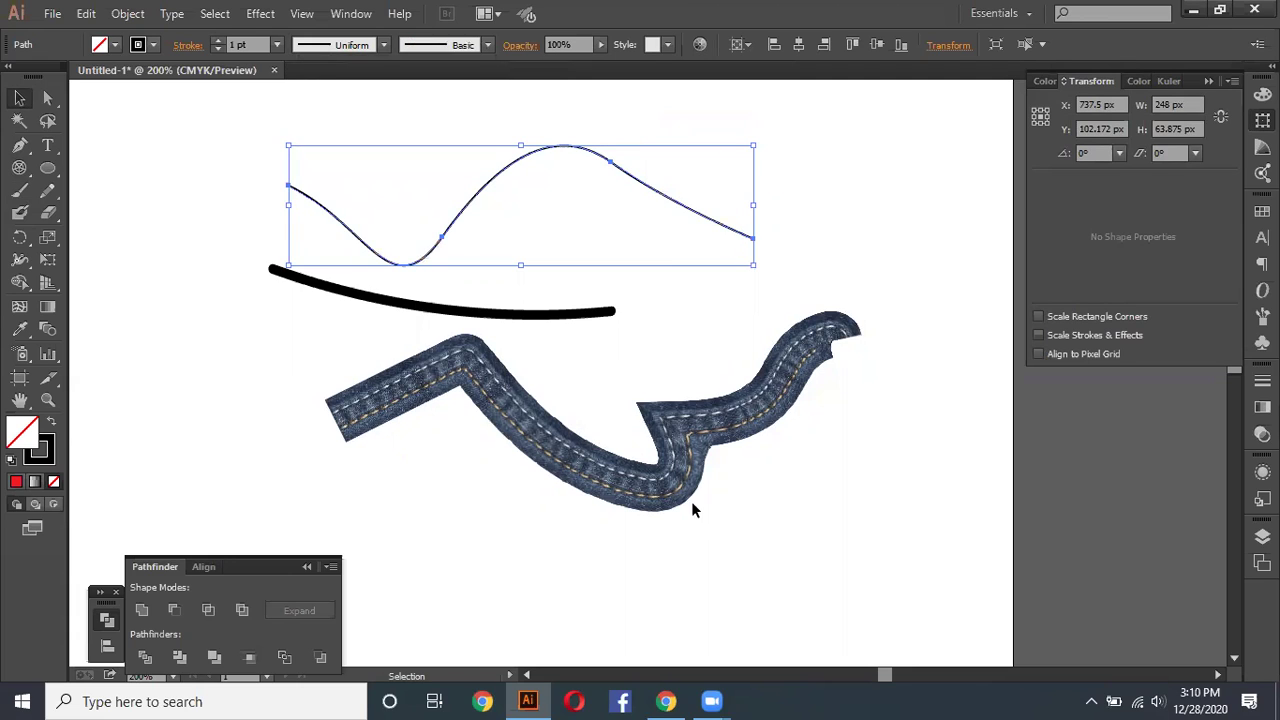
{"action": "key", "text": "ctrl+a"}
{"action": "key", "text": "Delete"}
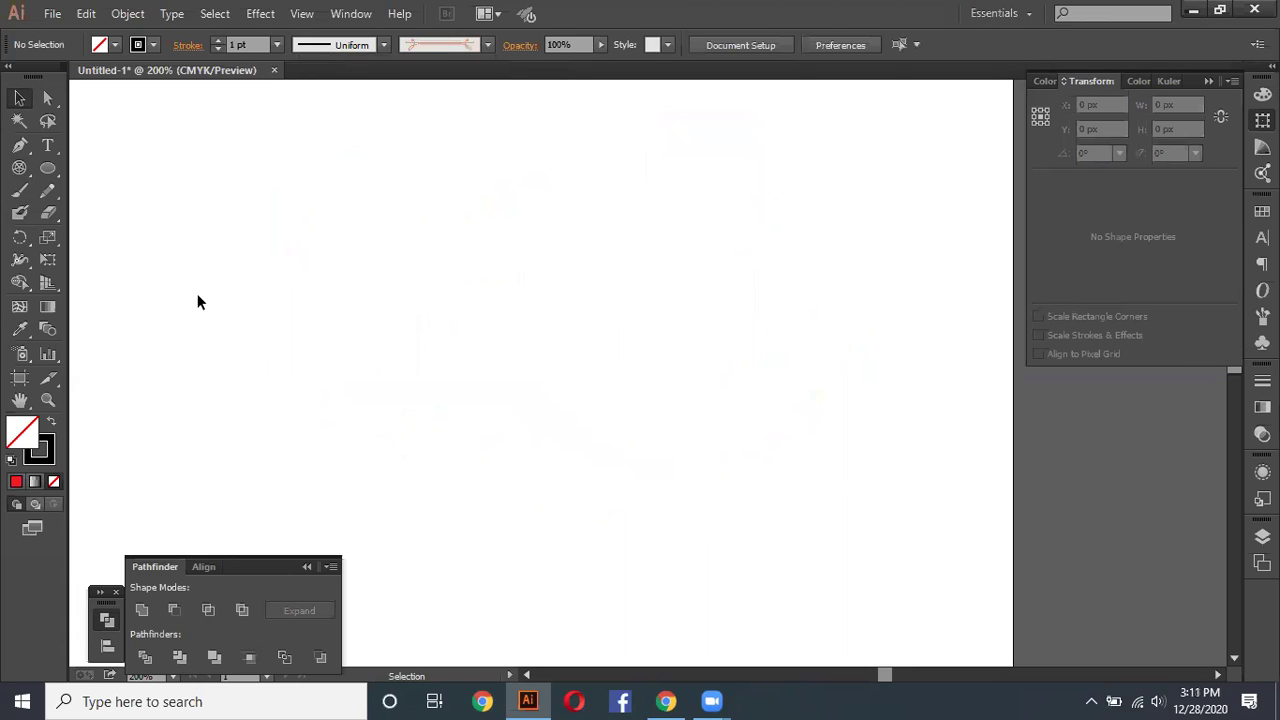
Step: Paint a thick looping black stroke with the Blob Brush and select it
{"action": "left_click", "coordinate": [22, 215]}
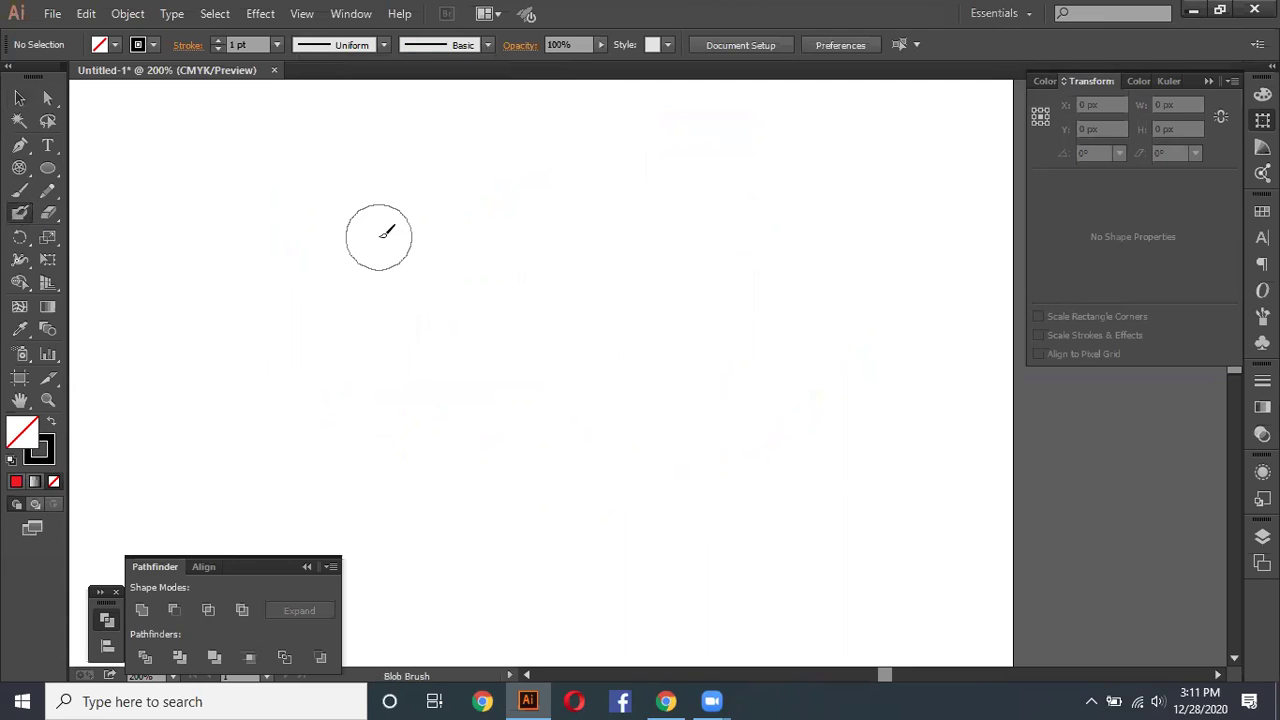
{"action": "mouse_move", "coordinate": [228, 238]}
{"action": "left_mouse_down"}
{"action": "mouse_move", "coordinate": [686, 257]}
{"action": "mouse_move", "coordinate": [751, 206]}
{"action": "mouse_move", "coordinate": [714, 354]}
{"action": "mouse_move", "coordinate": [878, 400]}
{"action": "mouse_move", "coordinate": [986, 491]}
{"action": "left_mouse_up"}
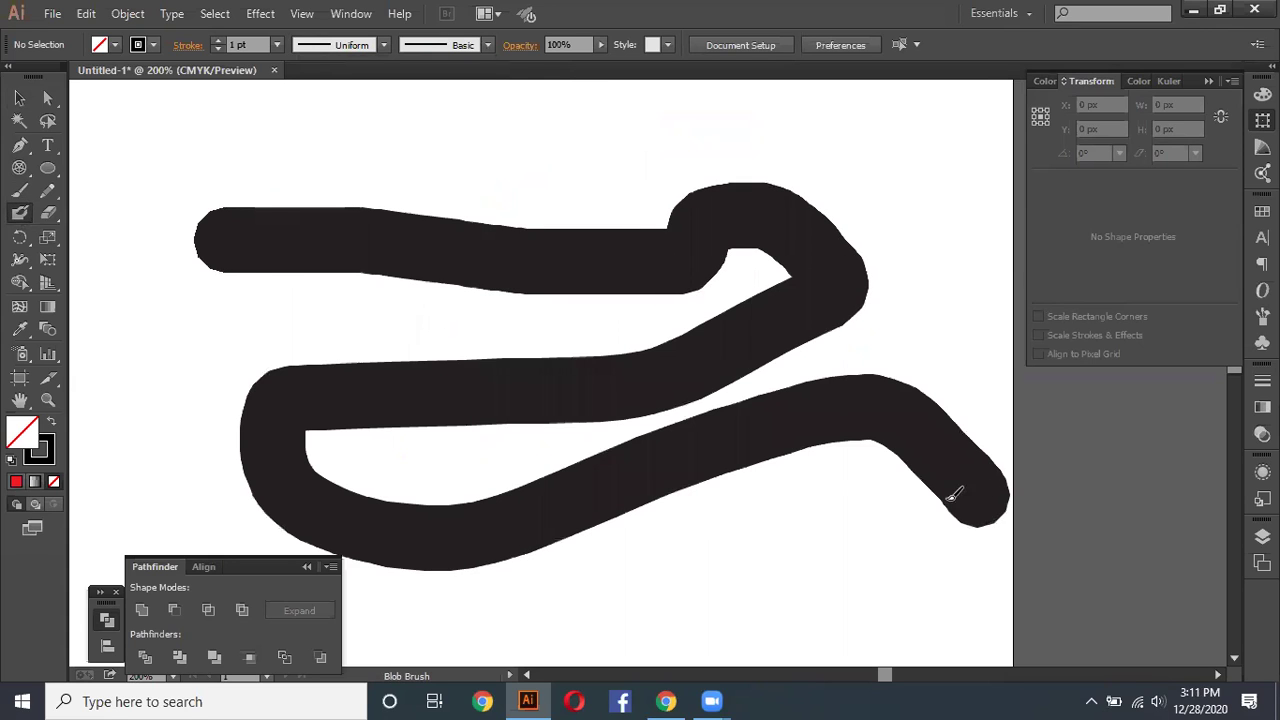
{"action": "key", "text": "v"}
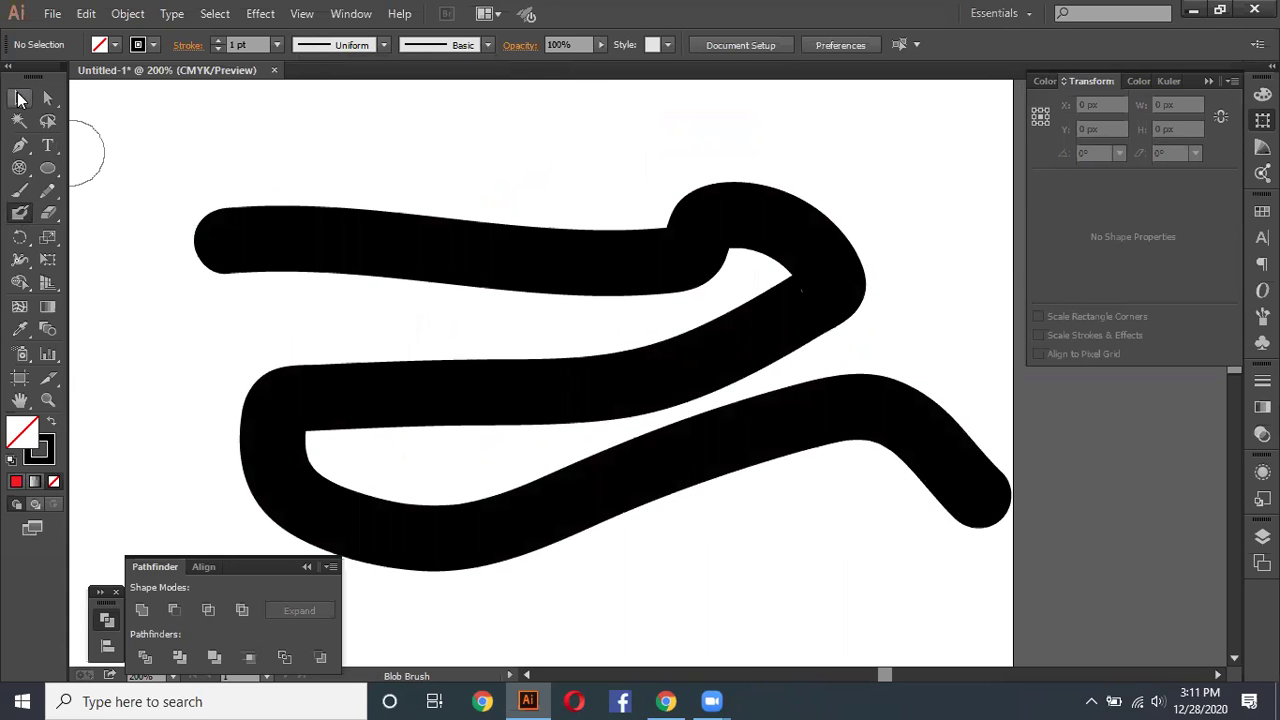
{"action": "left_click", "coordinate": [353, 275]}
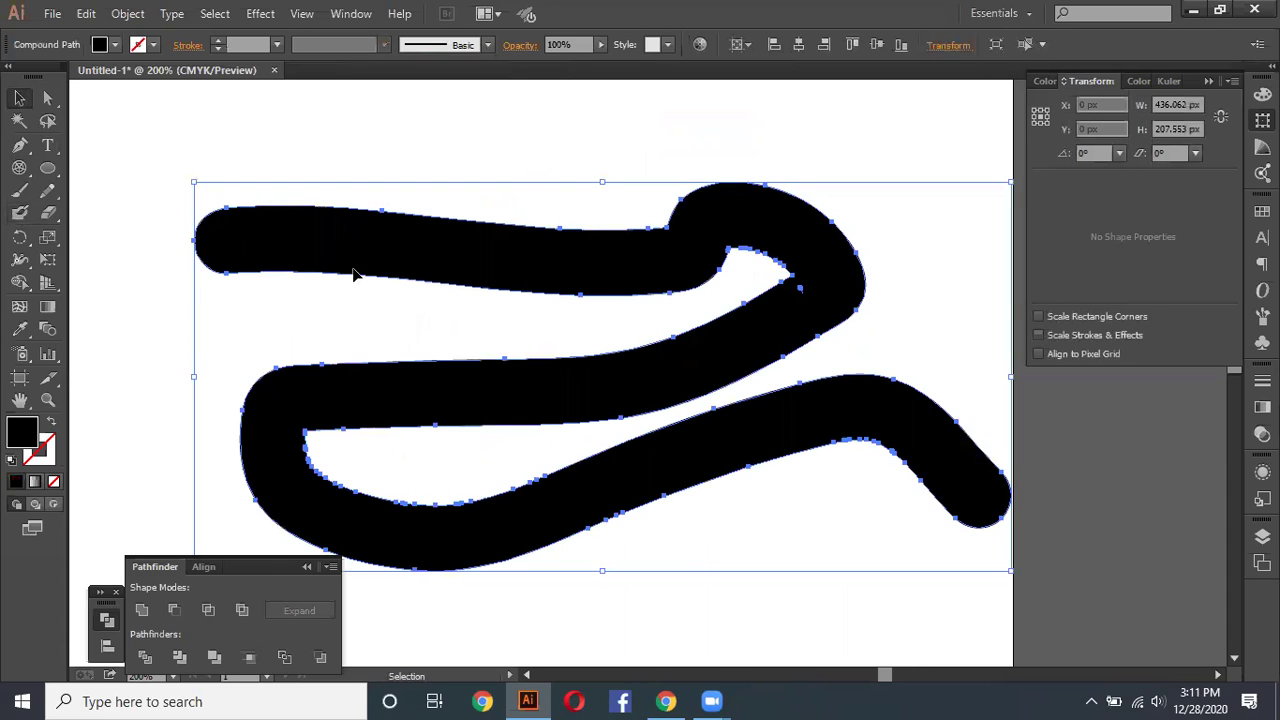
{"action": "left_click", "coordinate": [99, 50]}
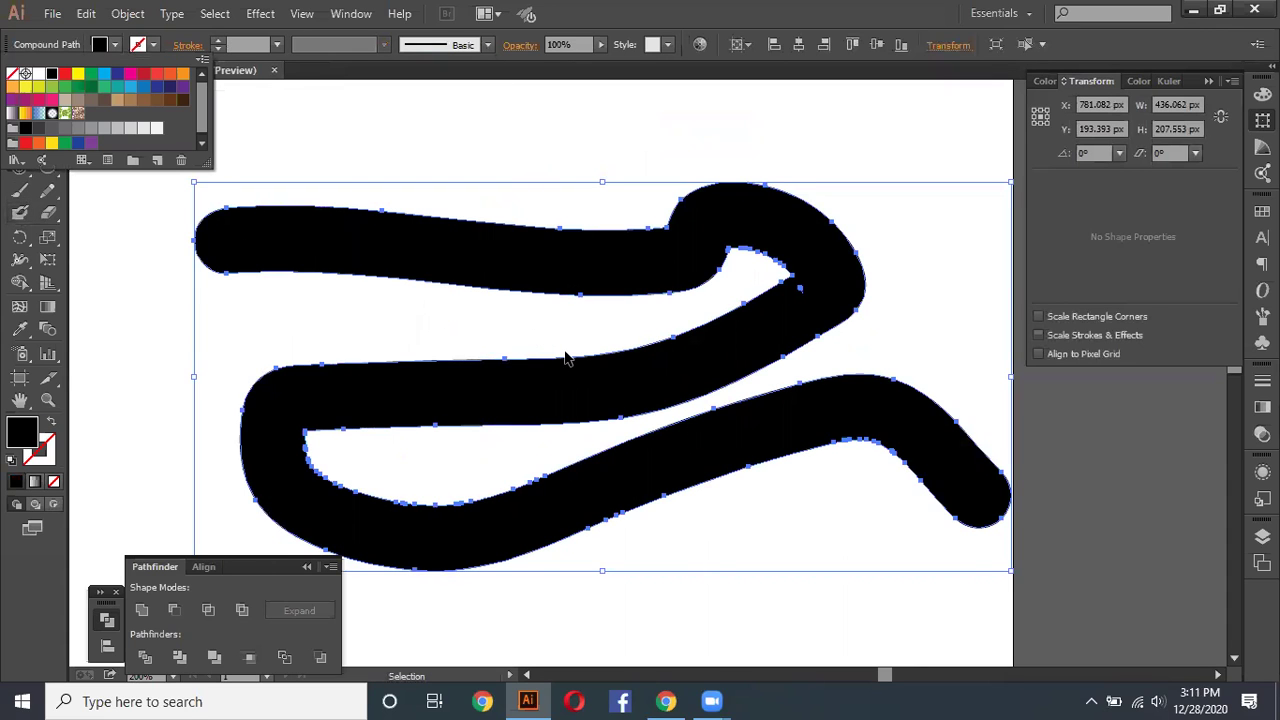
{"action": "left_click", "coordinate": [426, 163]}
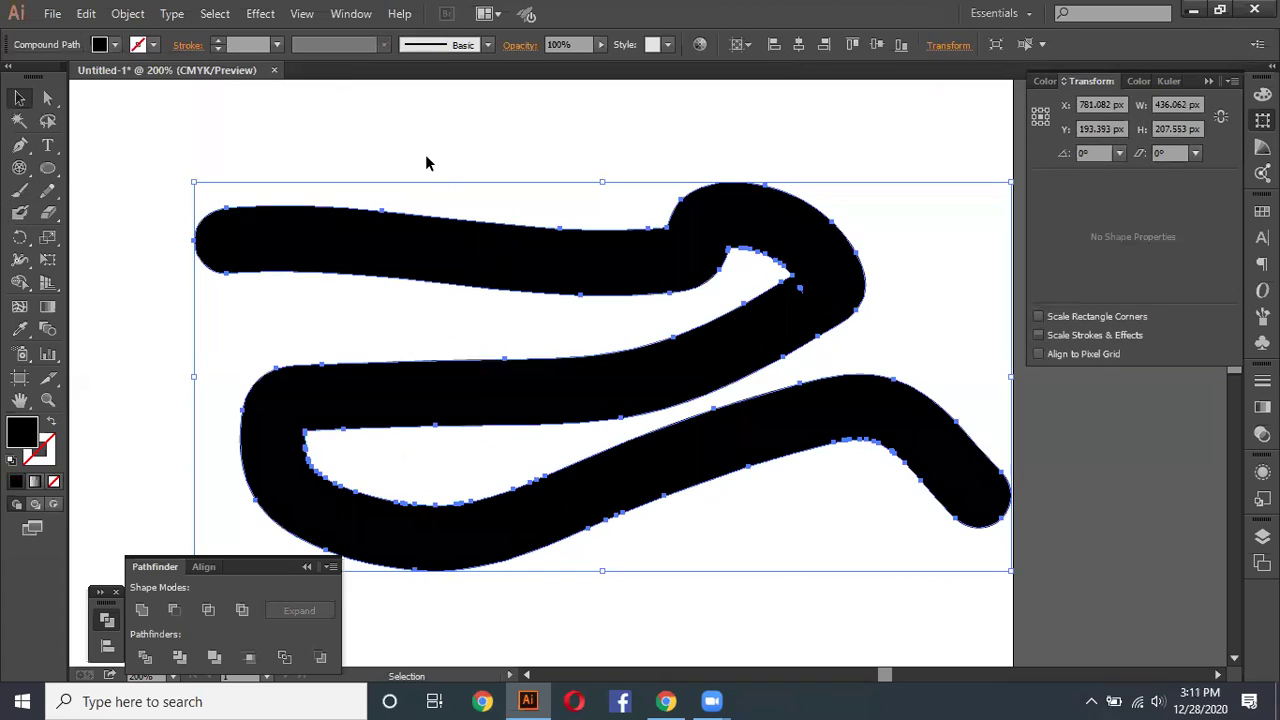
Step: Merge a small blob into the shape, then delete the black compound shape
{"action": "left_click", "coordinate": [22, 220]}
{"action": "left_click_drag", "start_coordinate": [360, 286], "coordinate": [340, 350]}
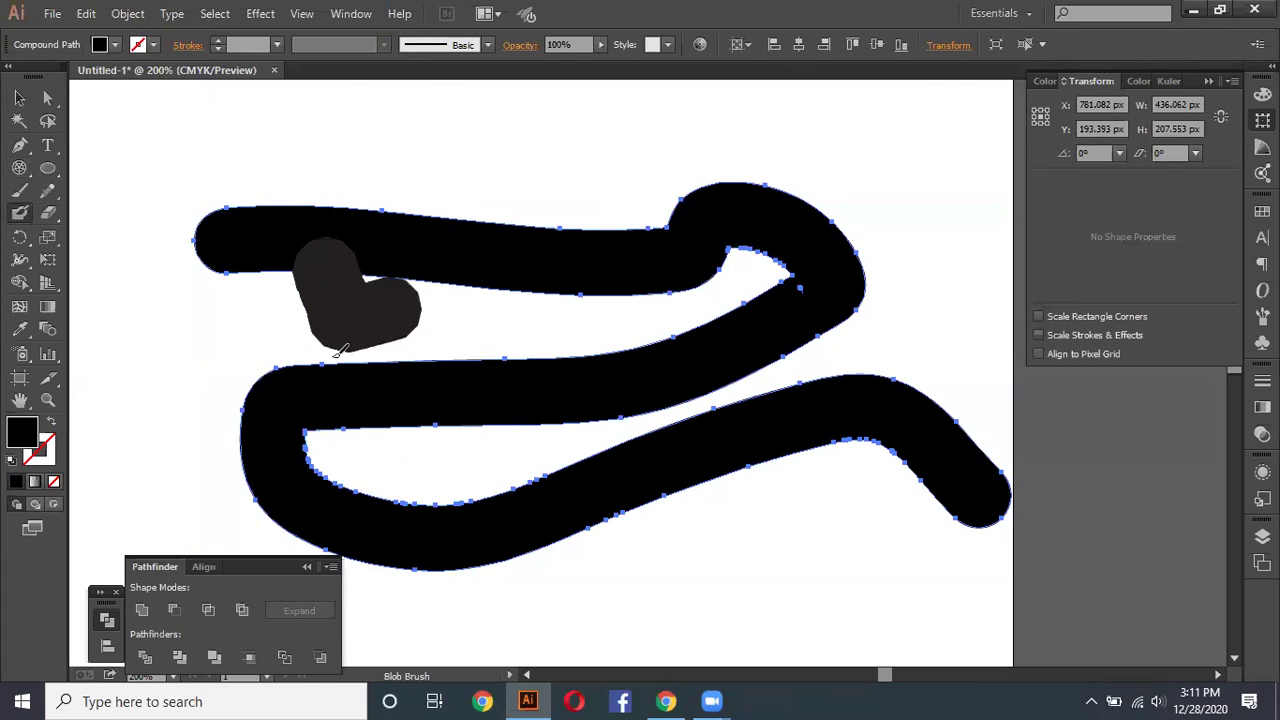
{"action": "left_click", "coordinate": [19, 98]}
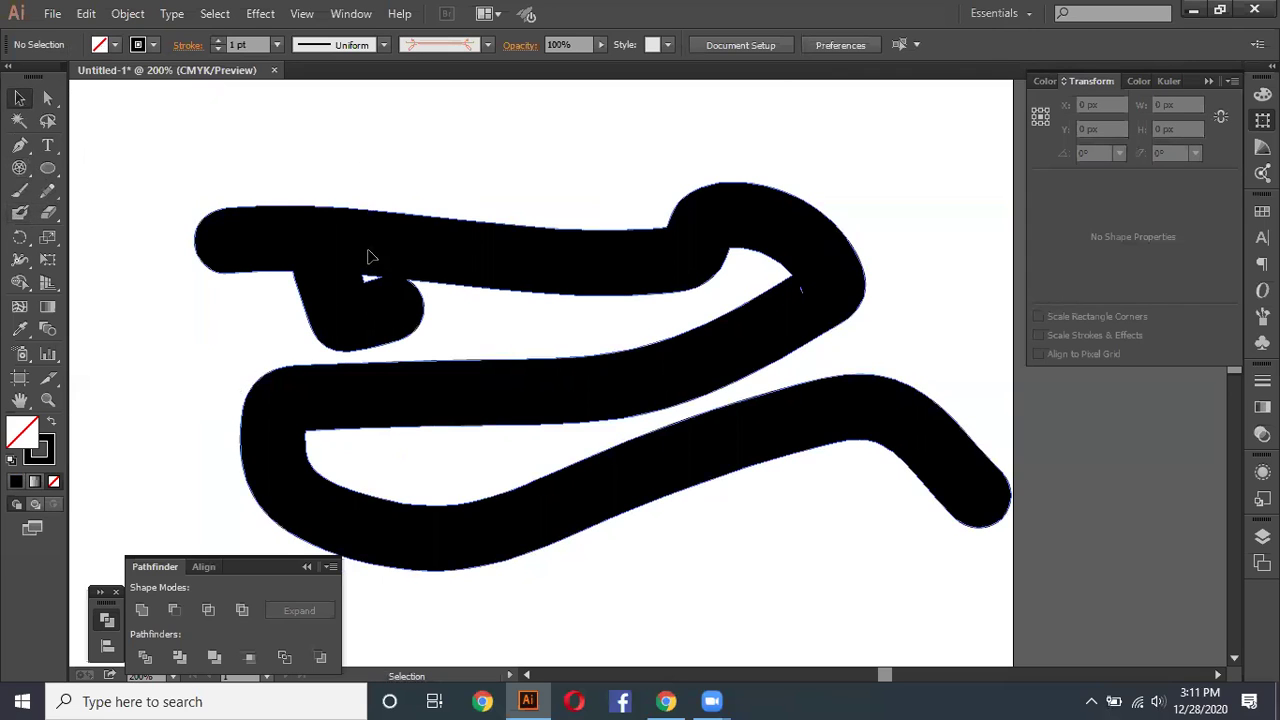
{"action": "left_click", "coordinate": [390, 284]}
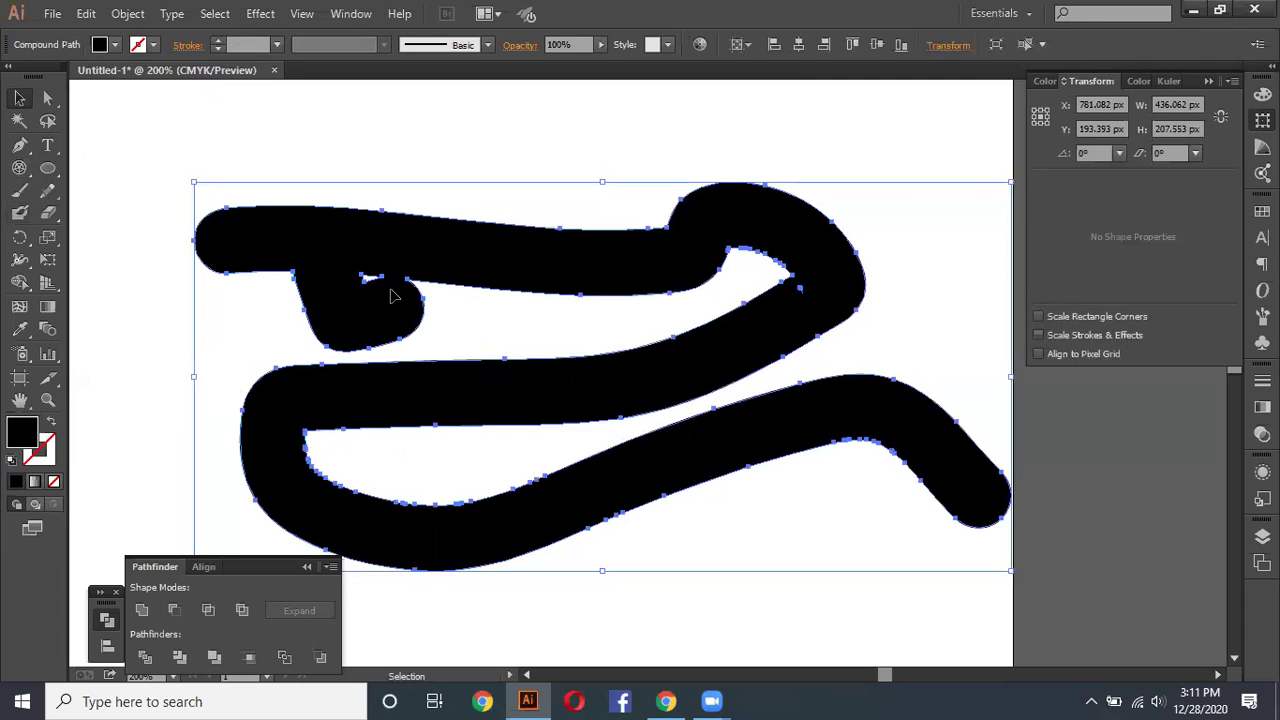
{"action": "key", "text": "Delete"}
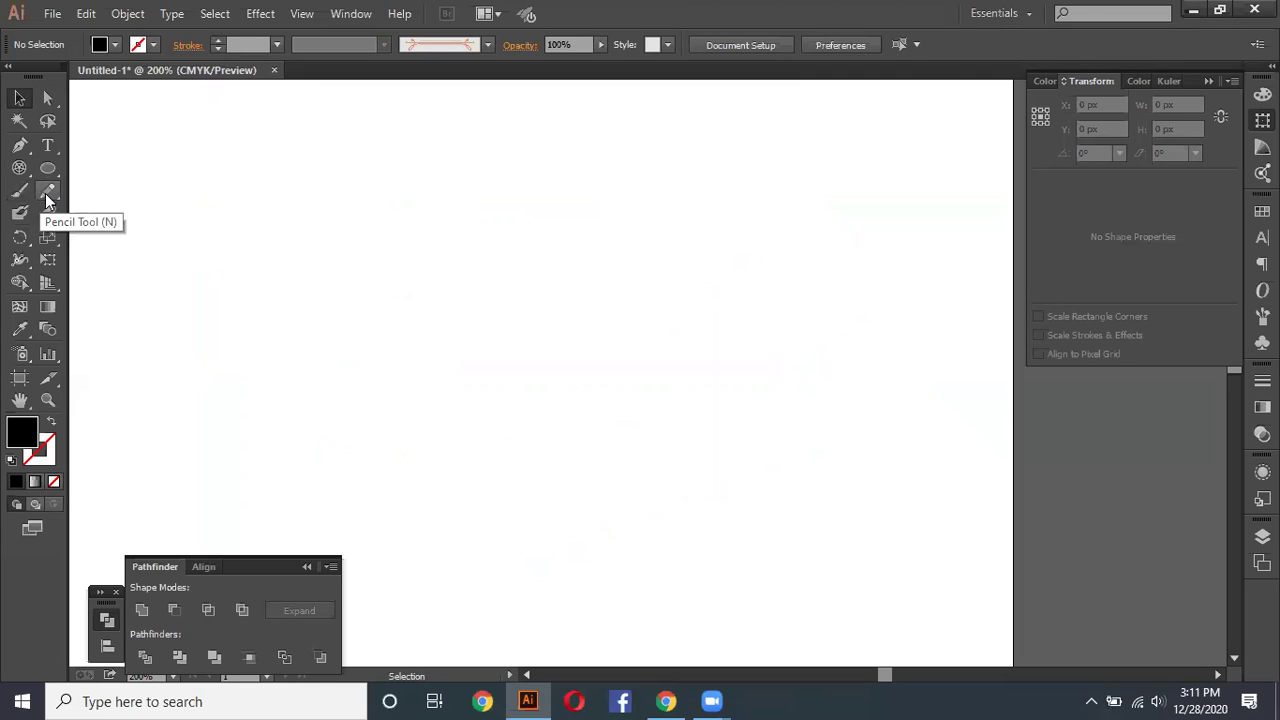
Step: Draw a closed freehand pencil blob mid-artboard and select it
{"action": "left_click_drag", "start_coordinate": [46, 200], "coordinate": [122, 191]}
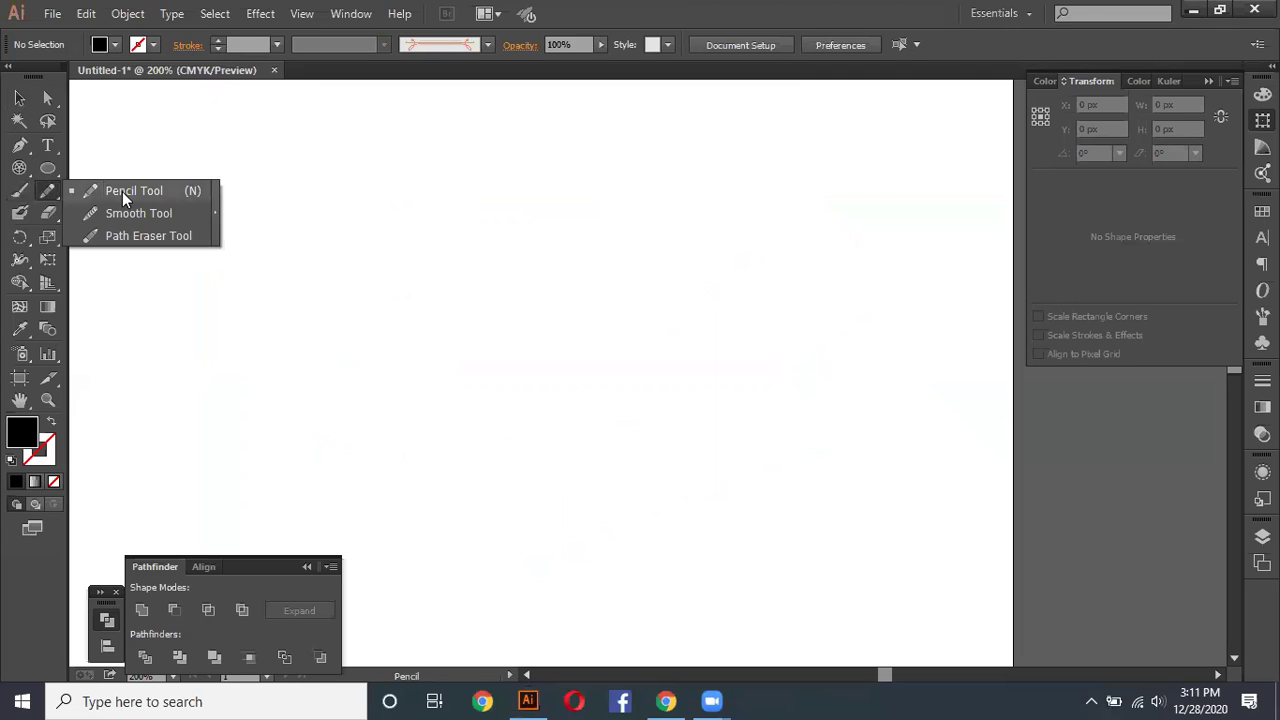
{"action": "left_click", "coordinate": [122, 191]}
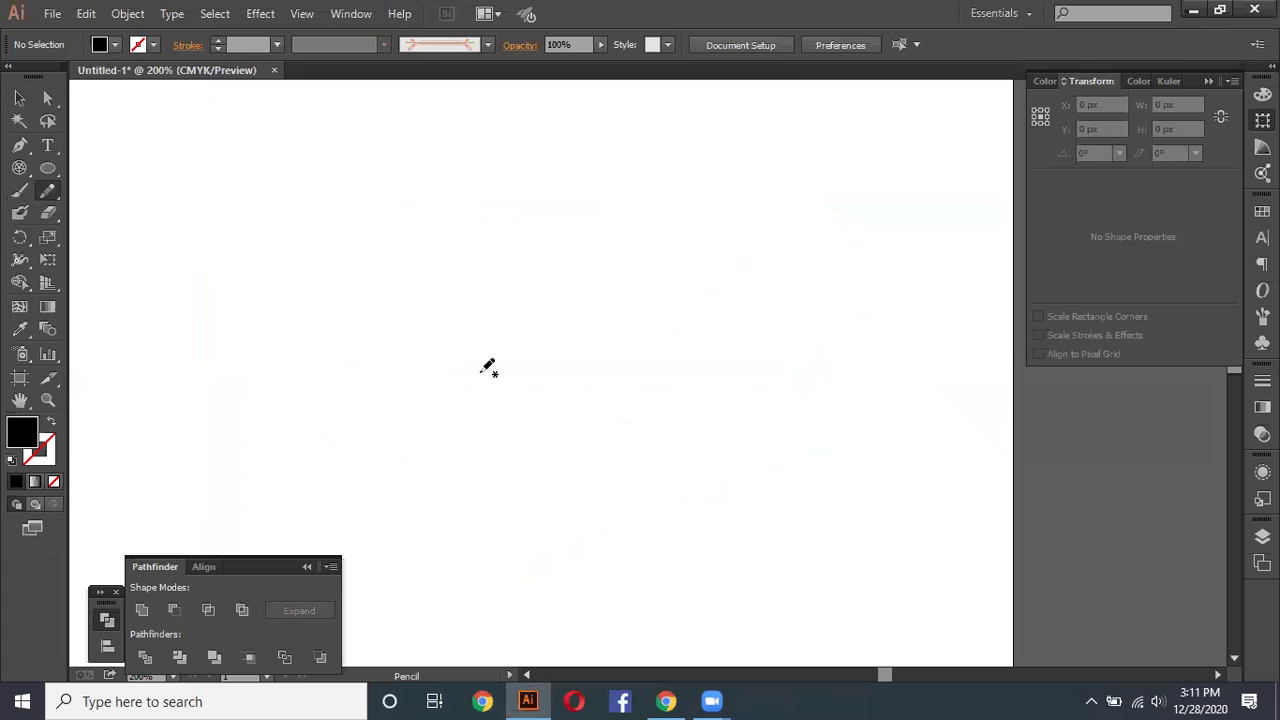
{"action": "mouse_move", "coordinate": [378, 355]}
{"action": "left_mouse_down"}
{"action": "mouse_move", "coordinate": [708, 371]}
{"action": "mouse_move", "coordinate": [380, 347]}
{"action": "left_mouse_up"}
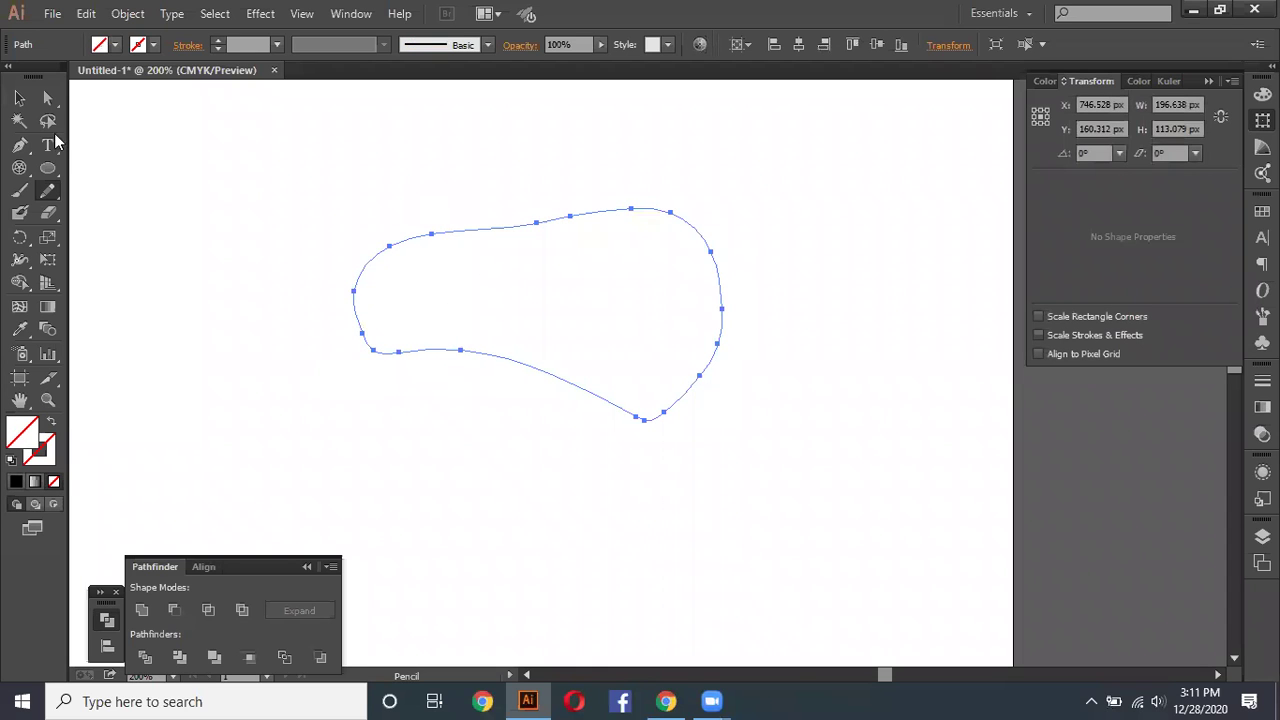
{"action": "left_click", "coordinate": [19, 97]}
{"action": "left_click_drag", "start_coordinate": [380, 197], "coordinate": [489, 285]}
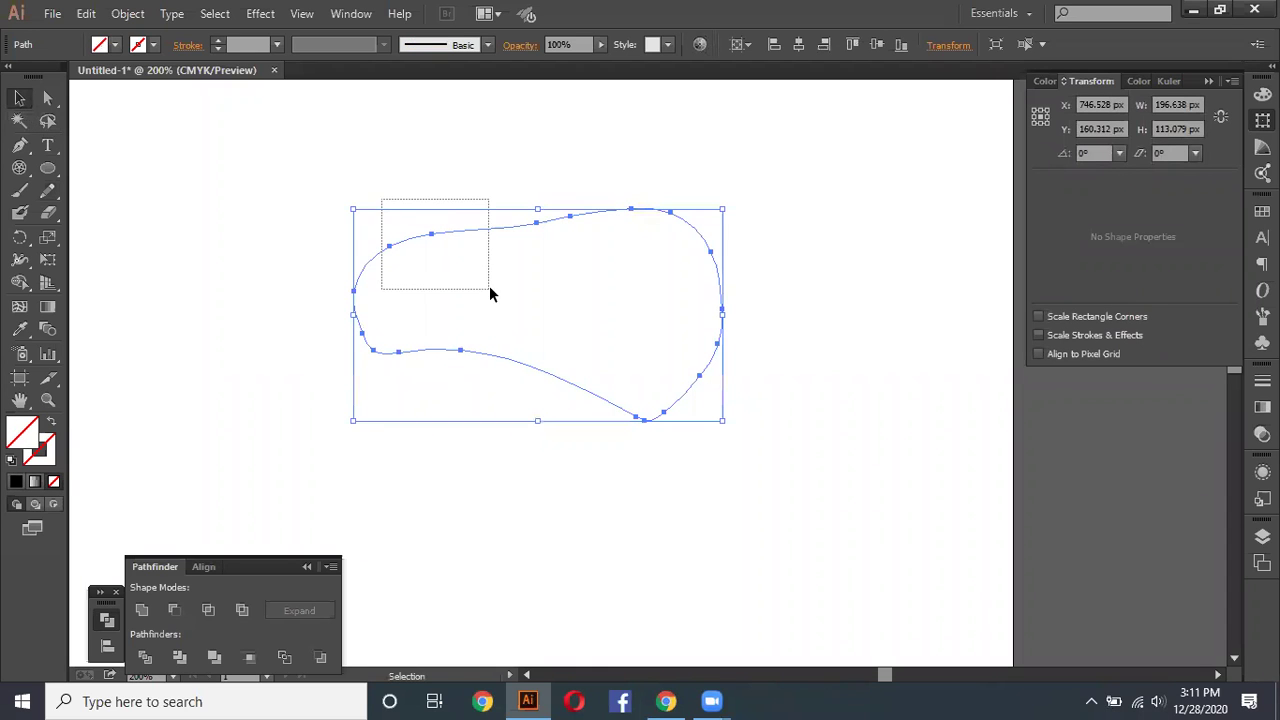
Step: Fill the blob with red from the Fill swatches
{"action": "left_click", "coordinate": [153, 45]}
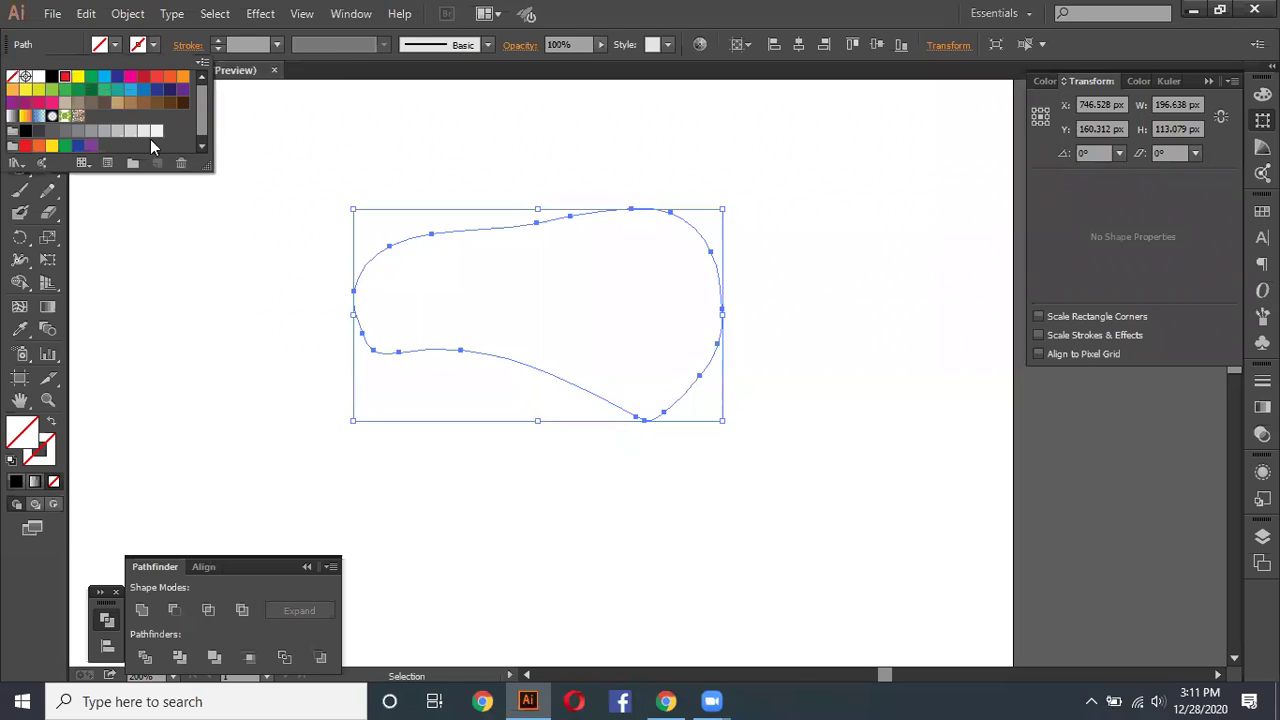
{"action": "left_click", "coordinate": [65, 76]}
{"action": "left_click", "coordinate": [311, 411]}
{"action": "left_click", "coordinate": [574, 401]}
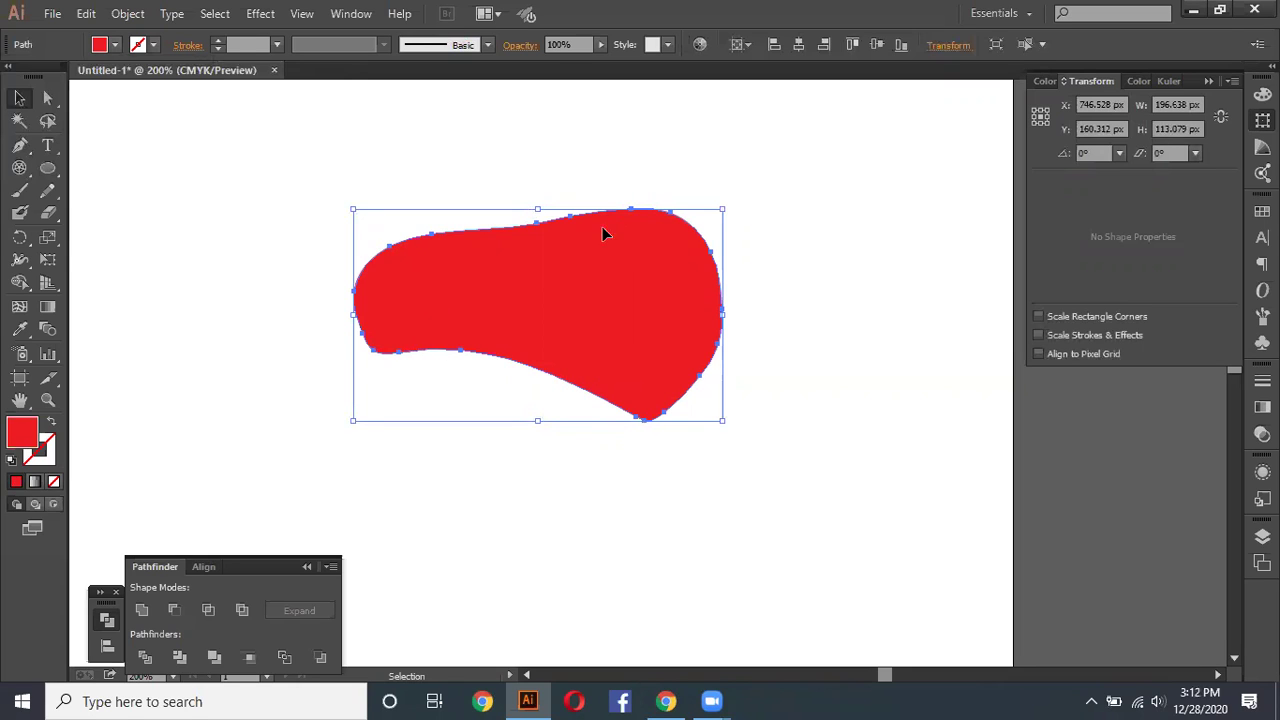
{"action": "left_click", "coordinate": [47, 190]}
Step: Undo the stray pencil stroke and swap fill and stroke for a 1 pt red outline
{"action": "mouse_move", "coordinate": [483, 157]}
{"action": "left_mouse_down"}
{"action": "mouse_move", "coordinate": [643, 141]}
{"action": "mouse_move", "coordinate": [806, 146]}
{"action": "left_mouse_up"}
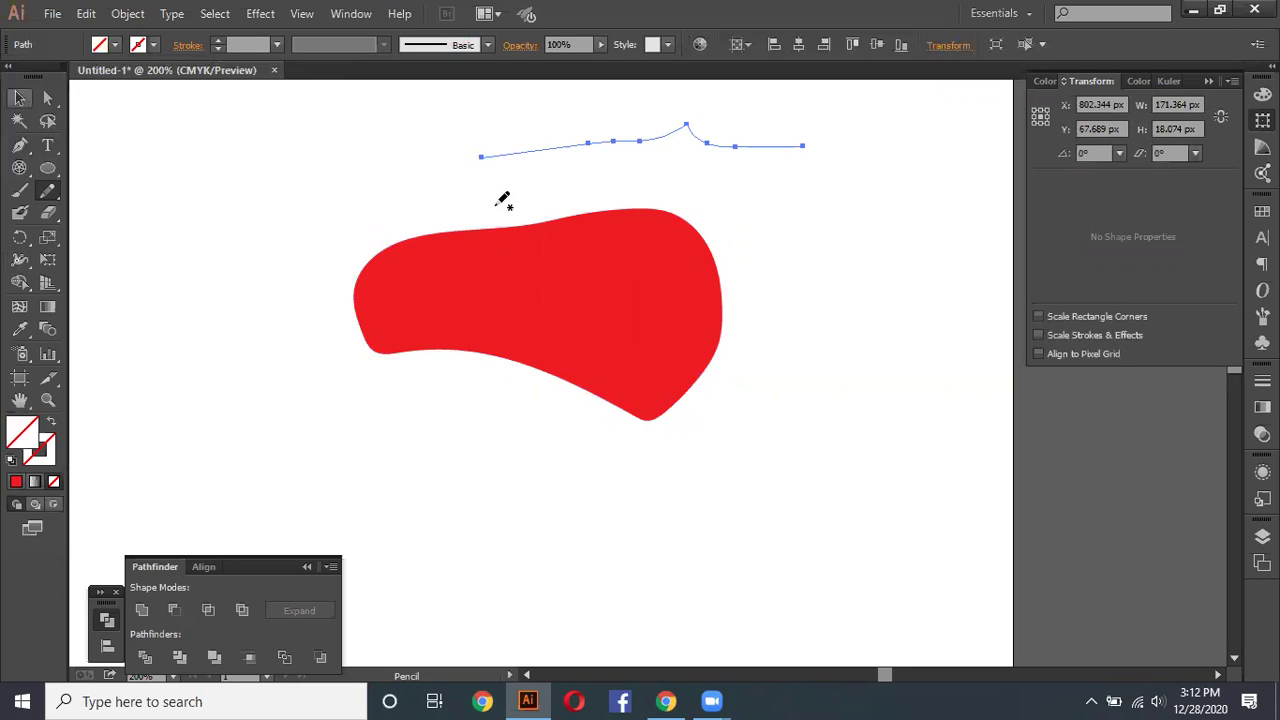
{"action": "key", "text": "ctrl+z"}
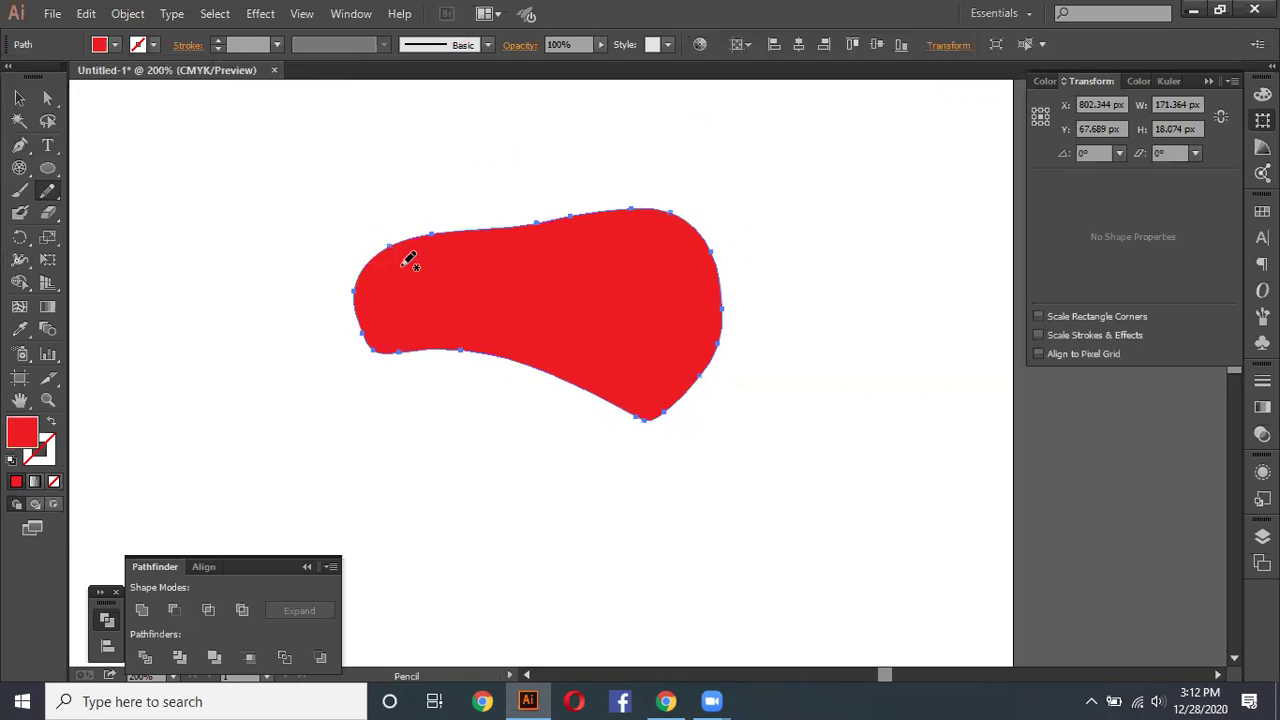
{"action": "left_click", "coordinate": [53, 421]}
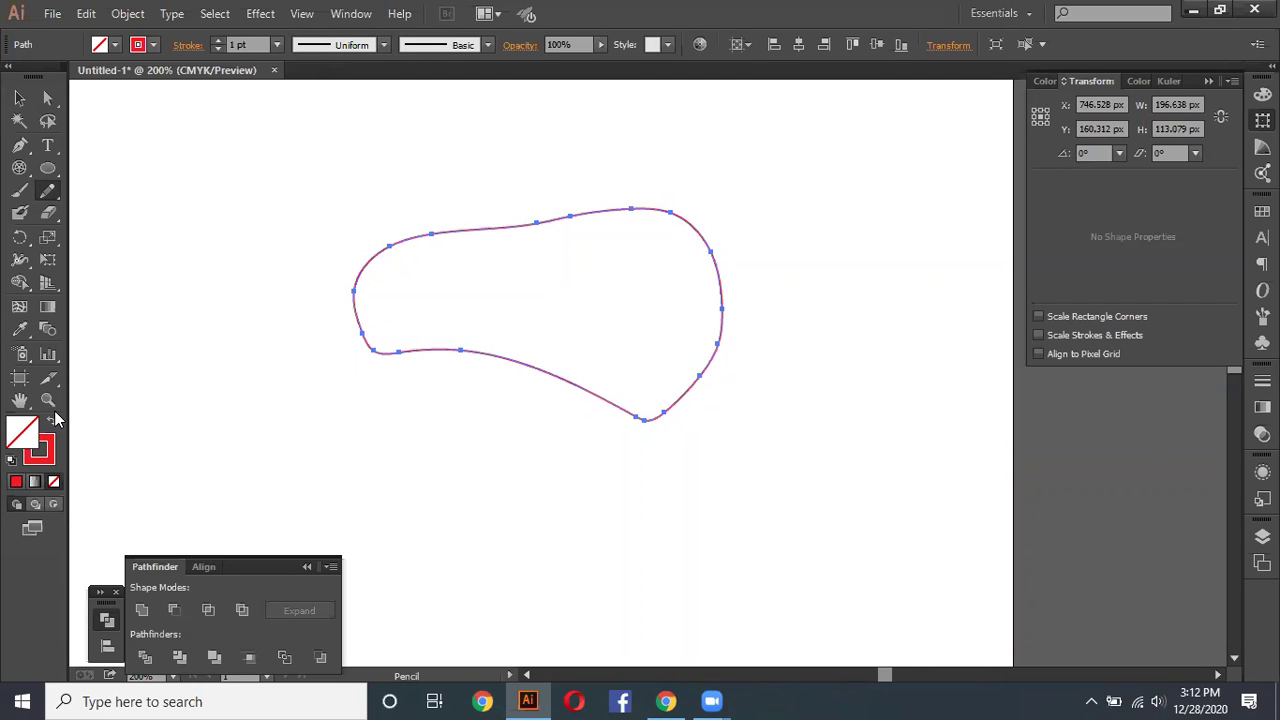
Step: Smooth the outline's right, top, lower-left and lower-right edges with the Smooth Tool
{"action": "left_click_drag", "start_coordinate": [47, 191], "coordinate": [97, 215]}
{"action": "left_click_drag", "start_coordinate": [618, 406], "coordinate": [704, 395]}
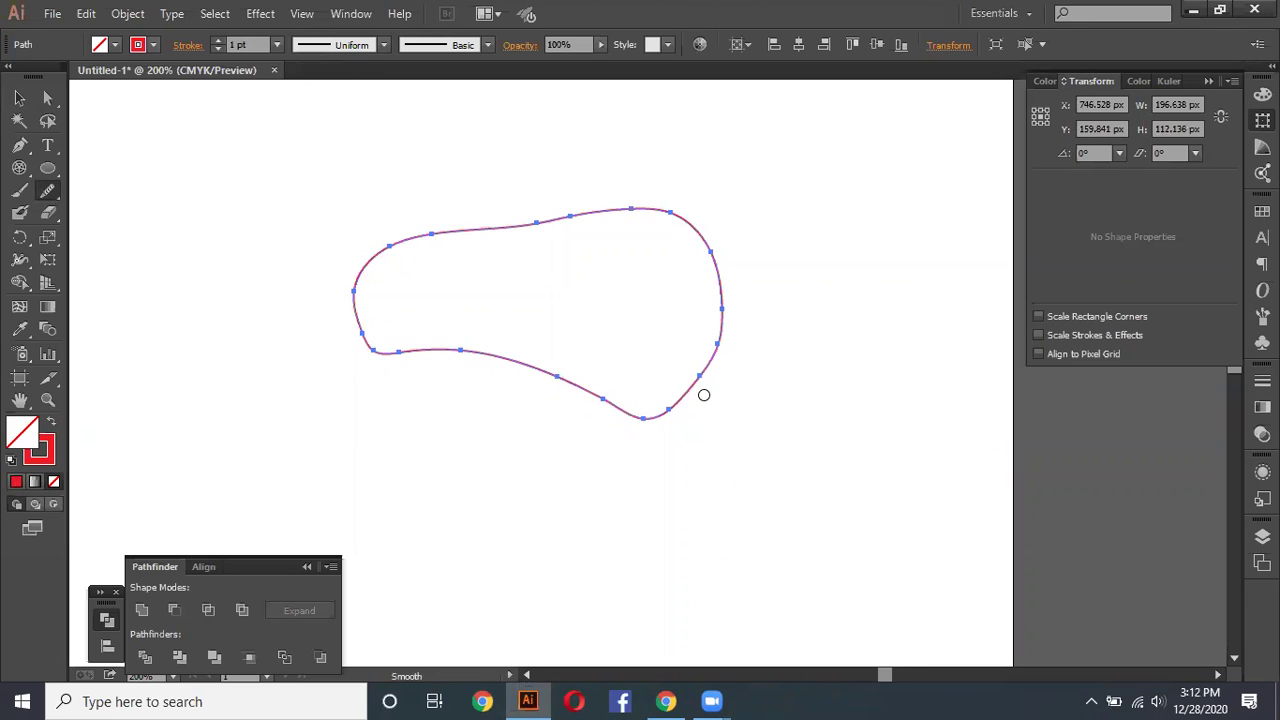
{"action": "left_click_drag", "start_coordinate": [719, 351], "coordinate": [720, 351]}
{"action": "left_click_drag", "start_coordinate": [640, 207], "coordinate": [682, 224]}
{"action": "mouse_move", "coordinate": [538, 219]}
{"action": "left_mouse_down"}
{"action": "mouse_move", "coordinate": [640, 206]}
{"action": "mouse_move", "coordinate": [446, 223]}
{"action": "mouse_move", "coordinate": [353, 258]}
{"action": "mouse_move", "coordinate": [414, 363]}
{"action": "left_mouse_up"}
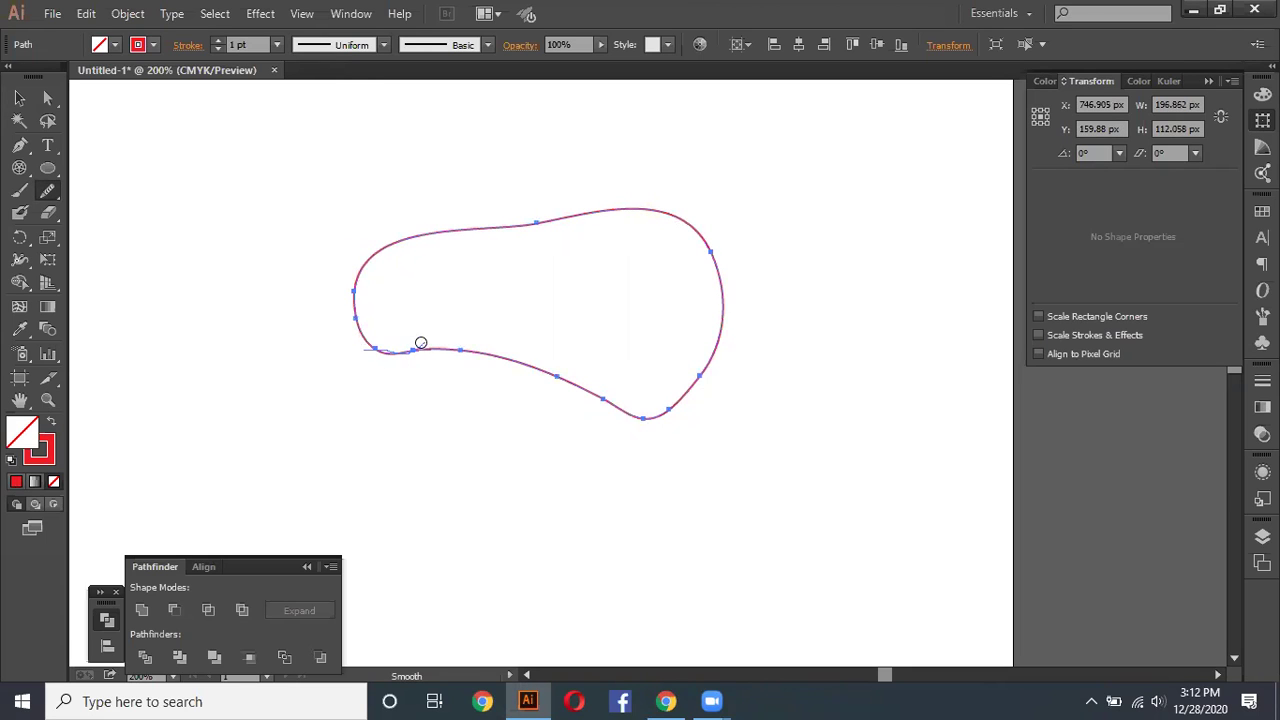
{"action": "left_click_drag", "start_coordinate": [386, 354], "coordinate": [347, 314]}
{"action": "mouse_move", "coordinate": [610, 410]}
{"action": "left_mouse_down"}
{"action": "mouse_move", "coordinate": [694, 391]}
{"action": "mouse_move", "coordinate": [595, 385]}
{"action": "left_mouse_up"}
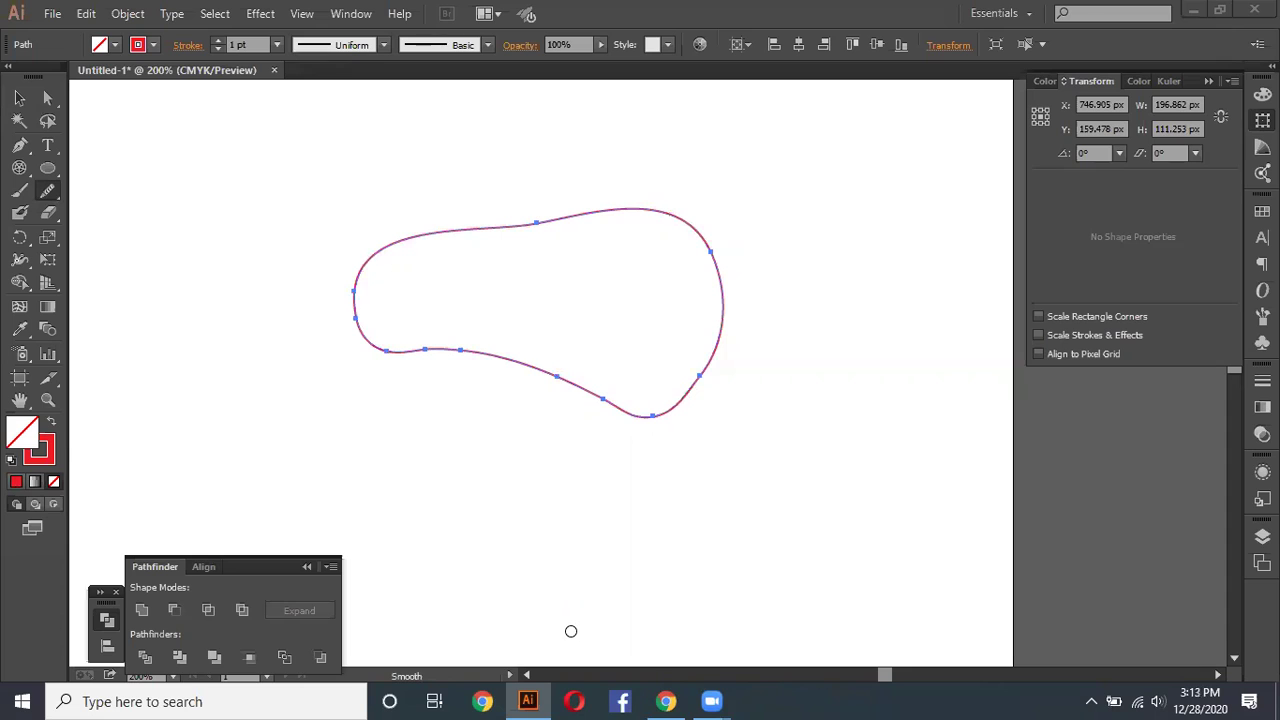
Step: Move the red outline down and slightly right to X 750.489 px, Y 178.982 px
{"action": "left_click", "coordinate": [19, 97]}
{"action": "left_click", "coordinate": [46, 195]}
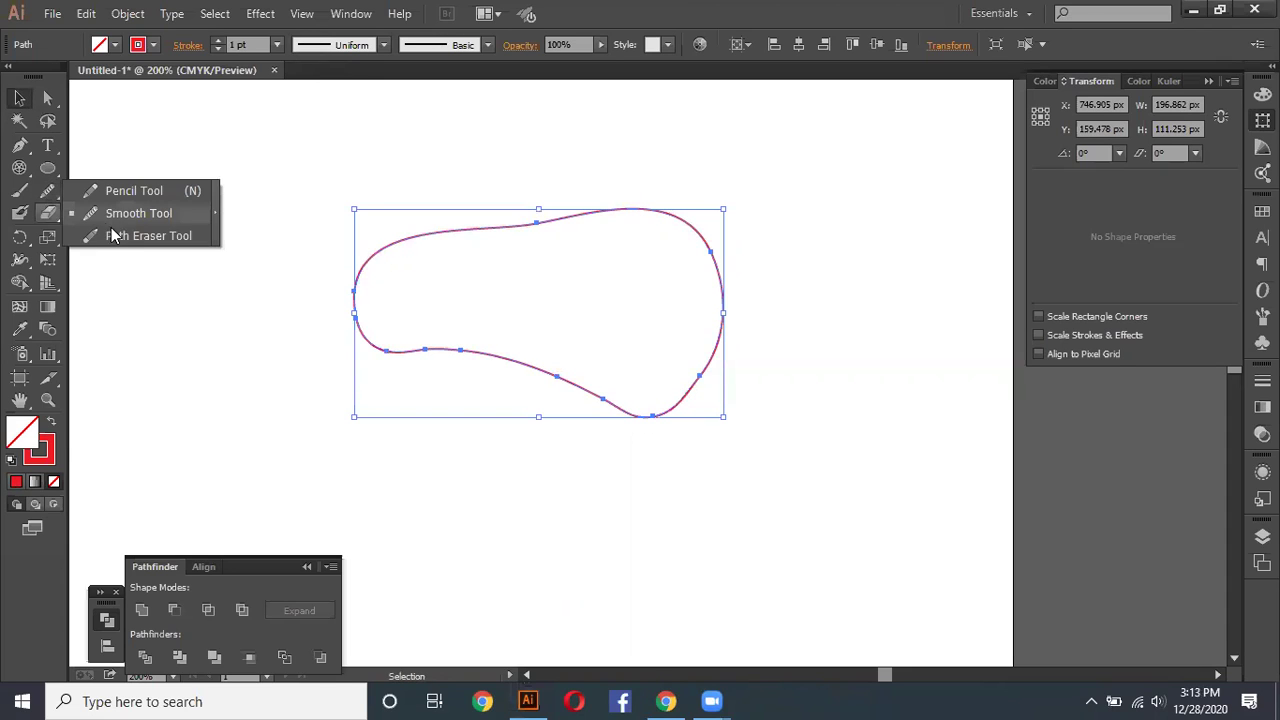
{"action": "left_click", "coordinate": [133, 238]}
{"action": "left_click", "coordinate": [19, 97]}
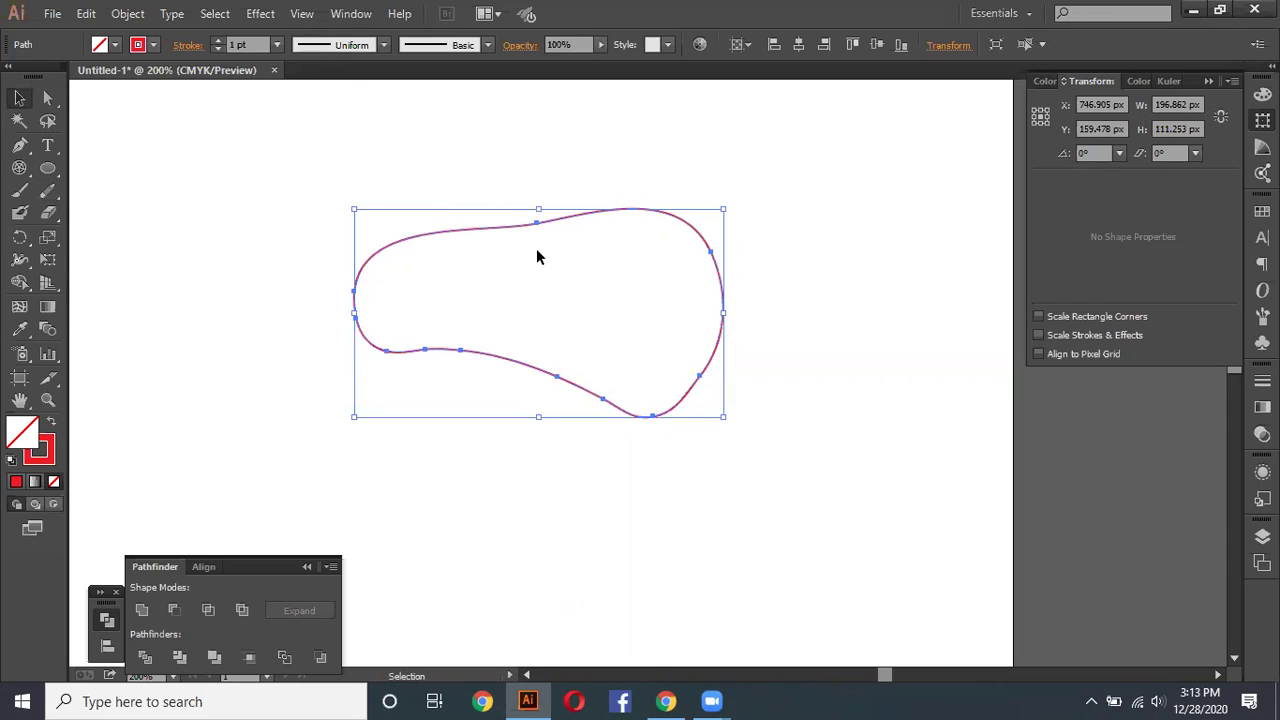
{"action": "left_click", "coordinate": [471, 257]}
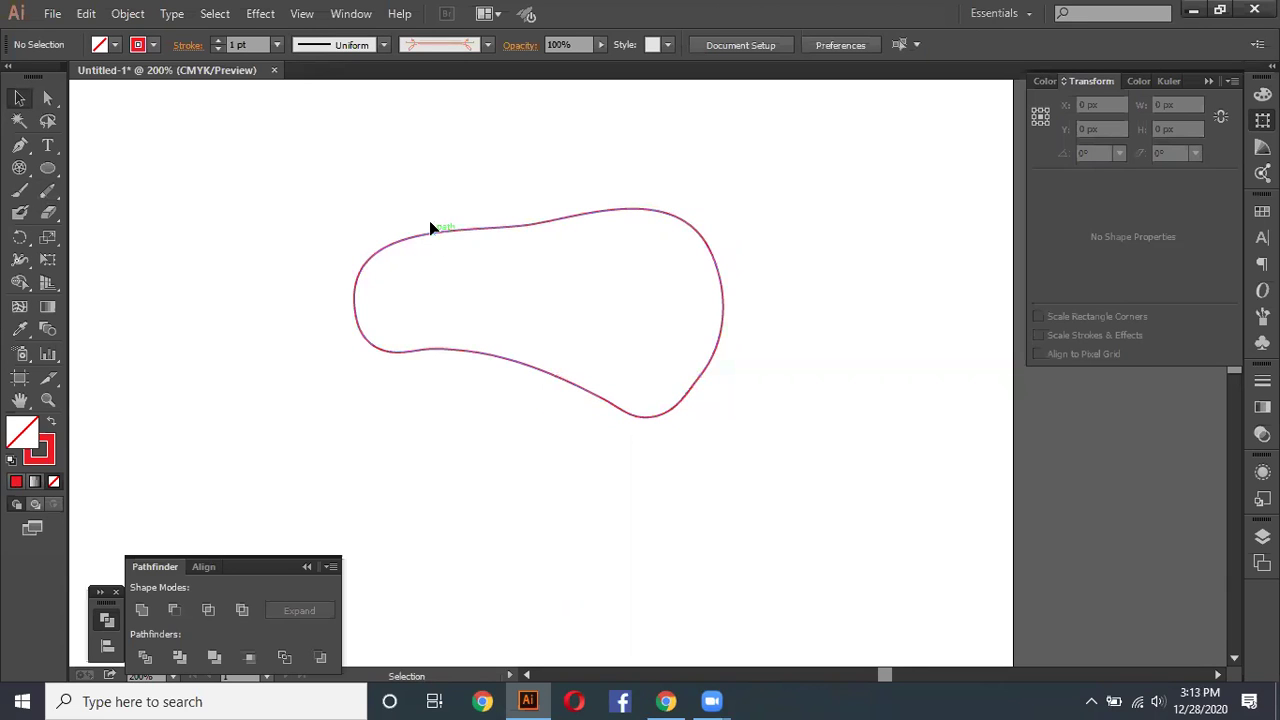
{"action": "left_click_drag", "start_coordinate": [431, 233], "coordinate": [424, 211]}
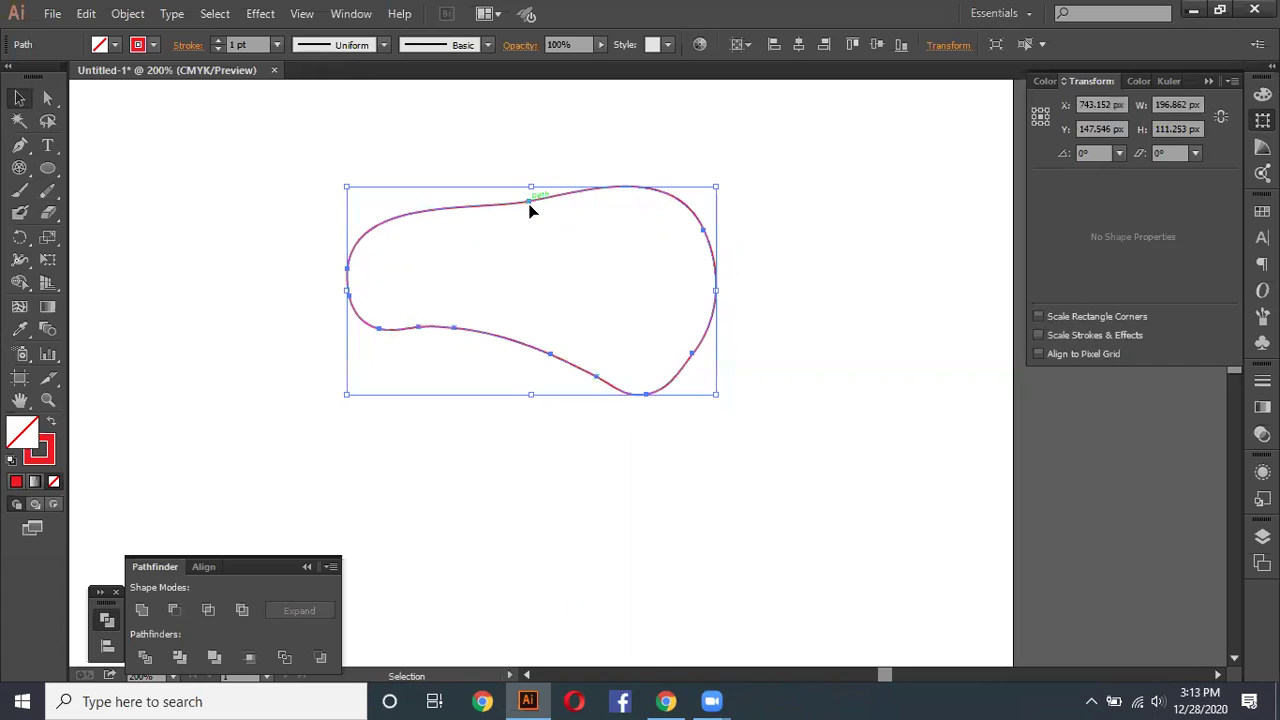
{"action": "left_click", "coordinate": [388, 150]}
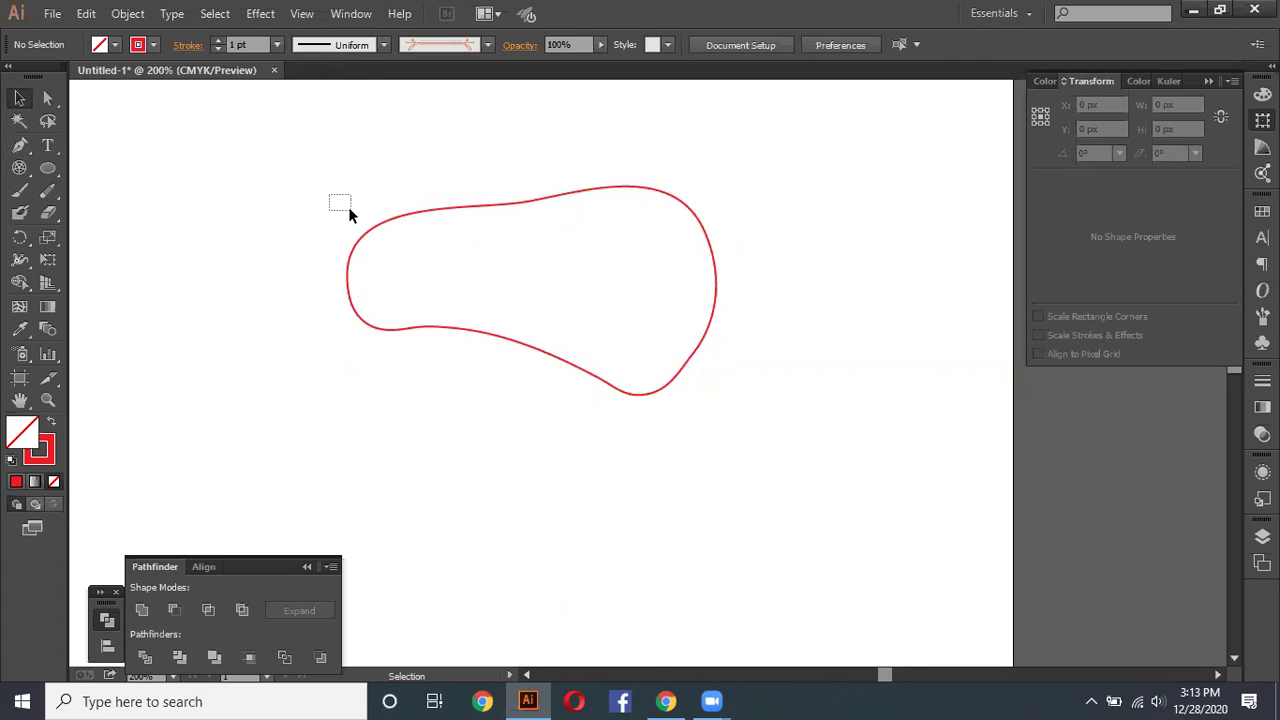
{"action": "left_click_drag", "start_coordinate": [397, 285], "coordinate": [415, 298]}
{"action": "left_click_drag", "start_coordinate": [409, 217], "coordinate": [424, 278]}
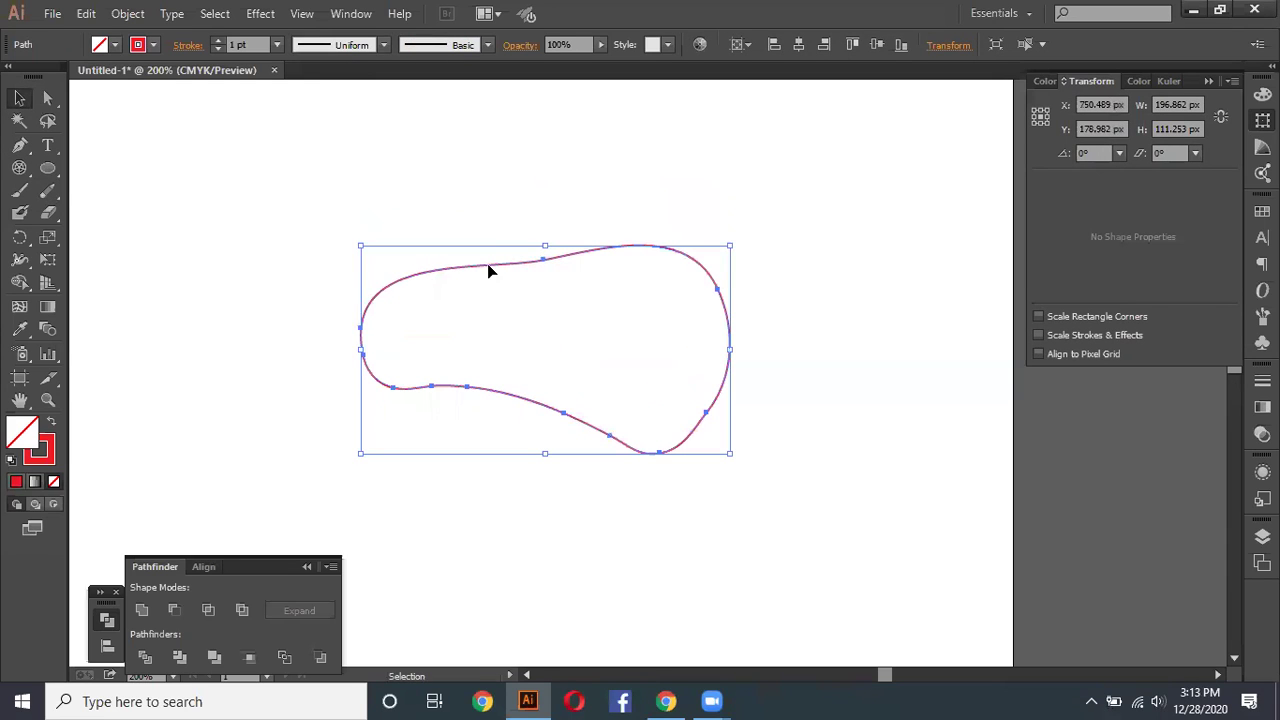
{"action": "left_click", "coordinate": [48, 196]}
{"action": "left_click_drag", "start_coordinate": [48, 196], "coordinate": [115, 235]}
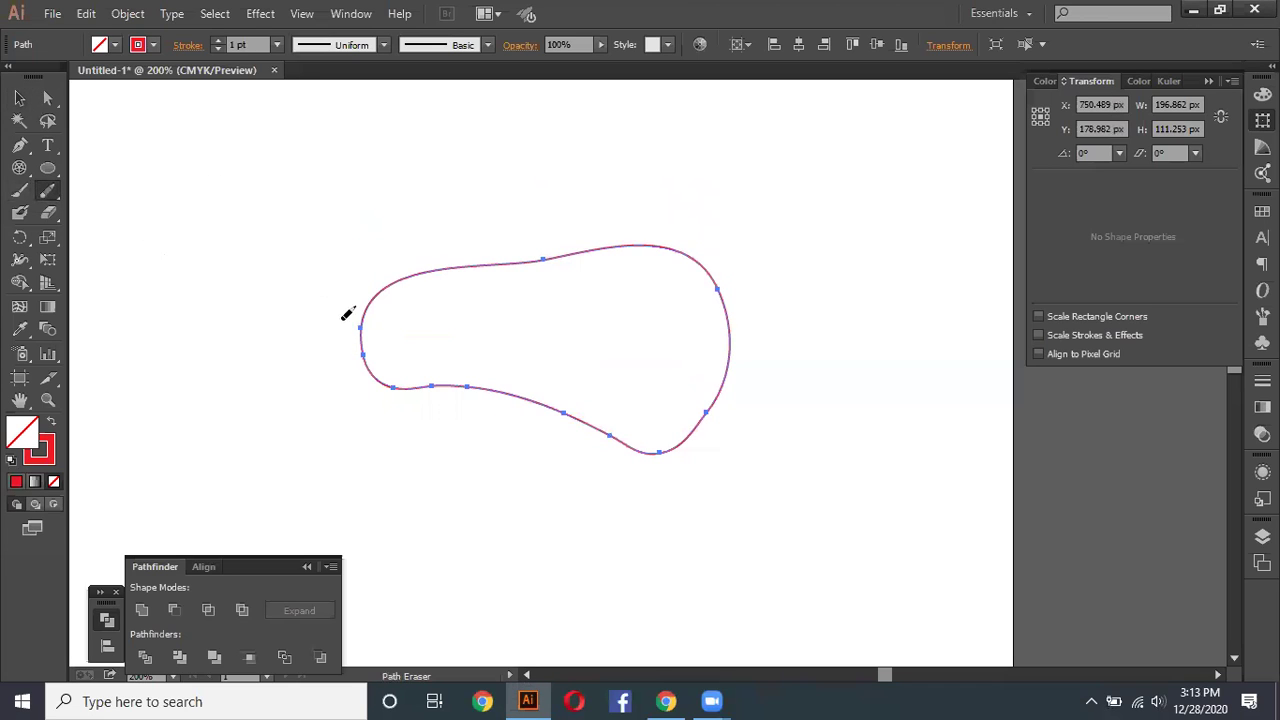
{"action": "left_click_drag", "start_coordinate": [358, 323], "coordinate": [494, 264]}
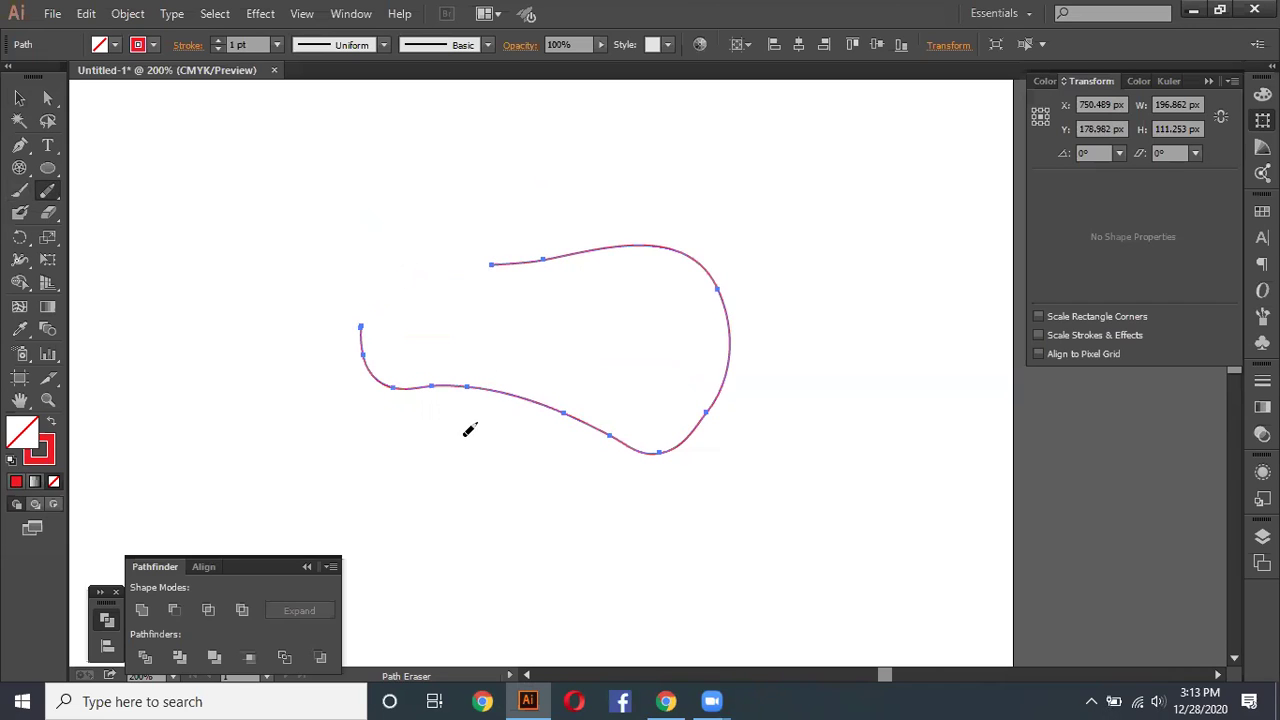
{"action": "left_click_drag", "start_coordinate": [733, 342], "coordinate": [704, 441]}
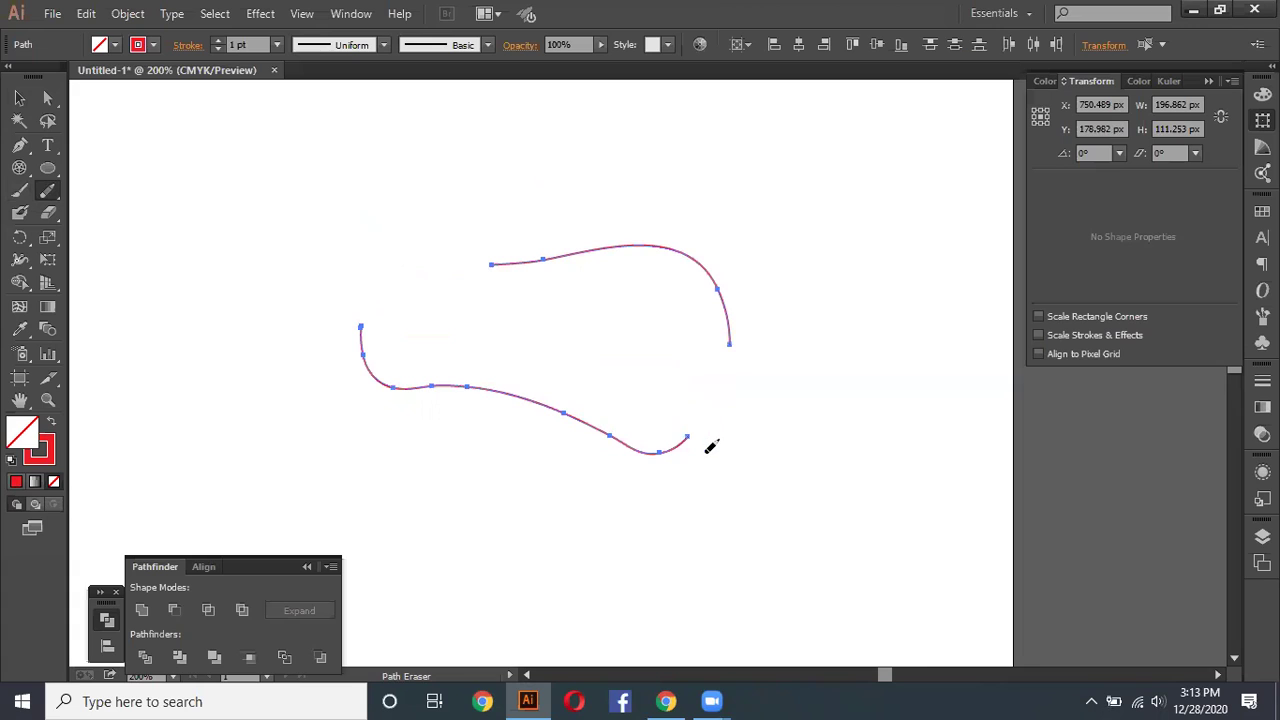
{"action": "left_click", "coordinate": [50, 218]}
{"action": "key", "text": "ctrl"}
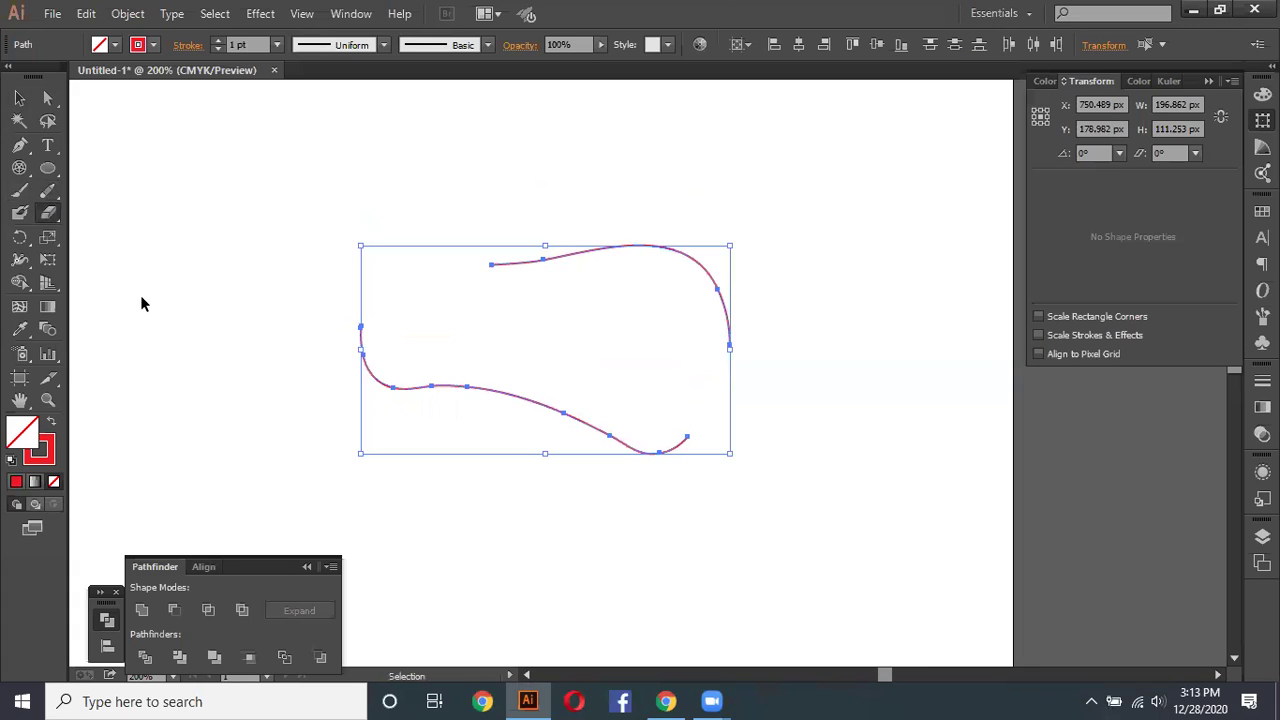
{"action": "key", "text": "ctrl+z"}
{"action": "key", "text": "ctrl+z"}
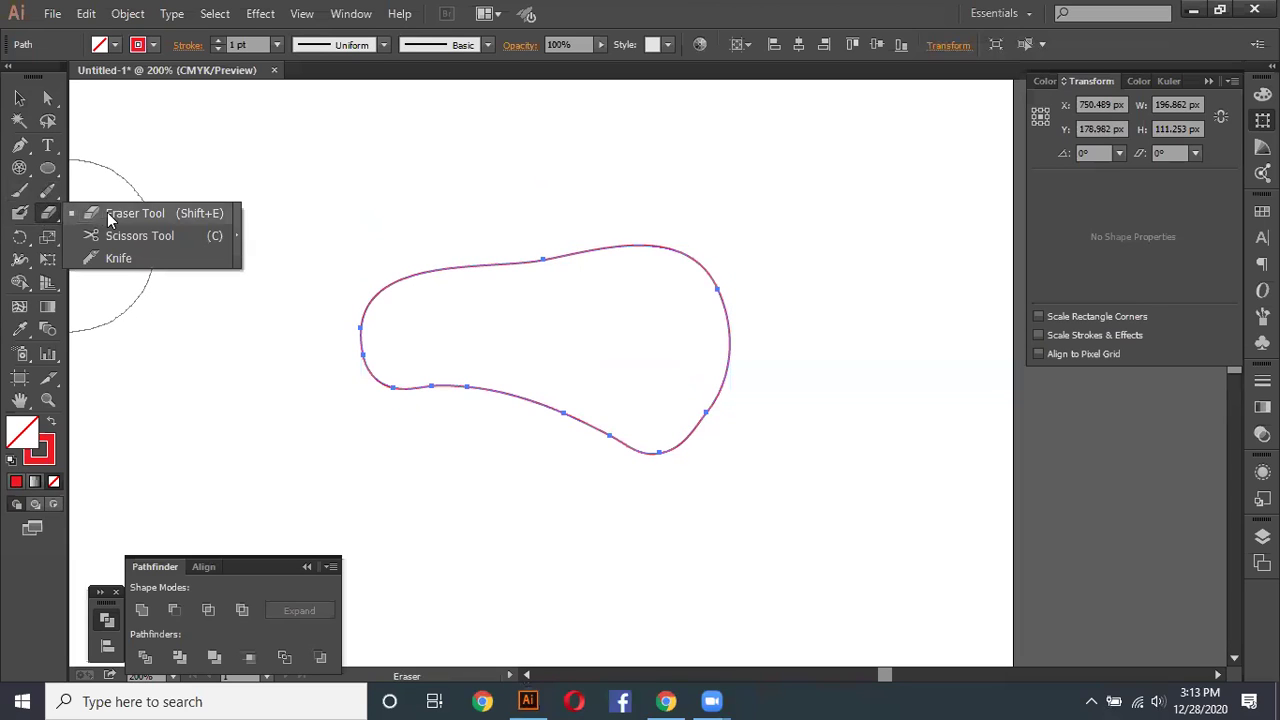
Step: Erase notches, a top bite and both ends out of the red blob with the Eraser
{"action": "left_click_drag", "start_coordinate": [47, 218], "coordinate": [80, 214]}
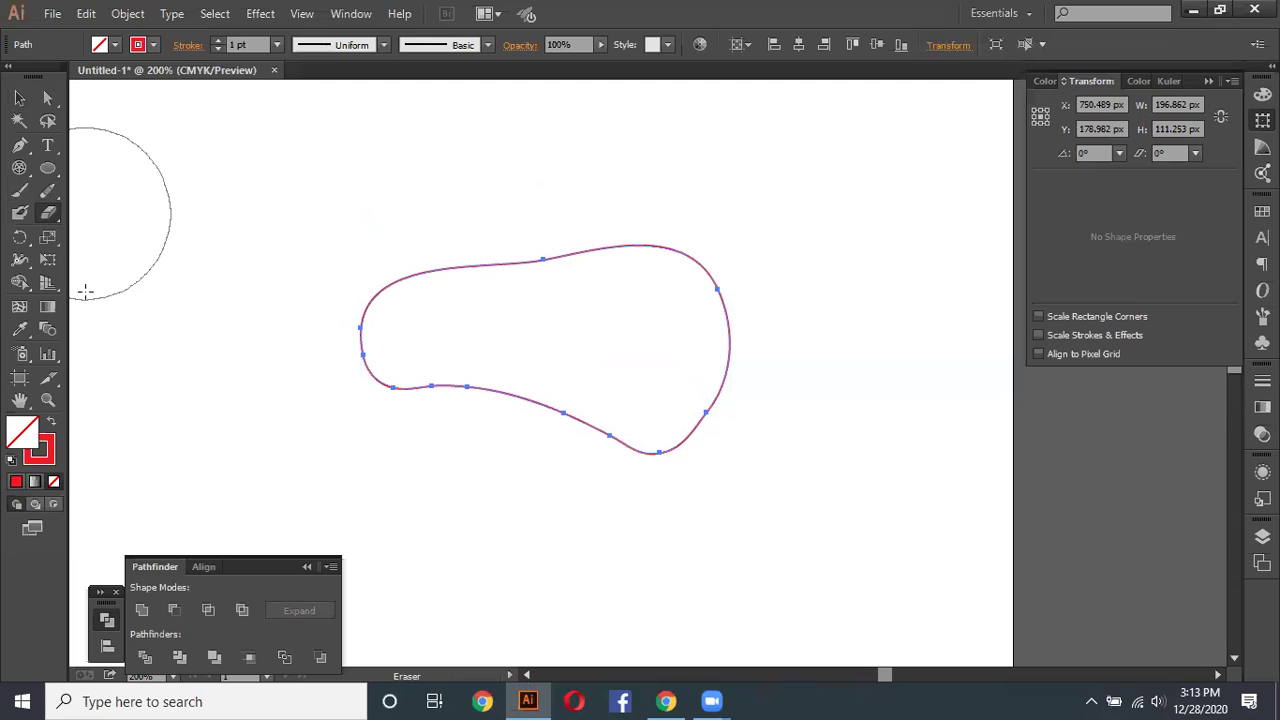
{"action": "left_click", "coordinate": [52, 425]}
{"action": "left_click", "coordinate": [314, 408]}
{"action": "left_click_drag", "start_coordinate": [392, 244], "coordinate": [354, 183]}
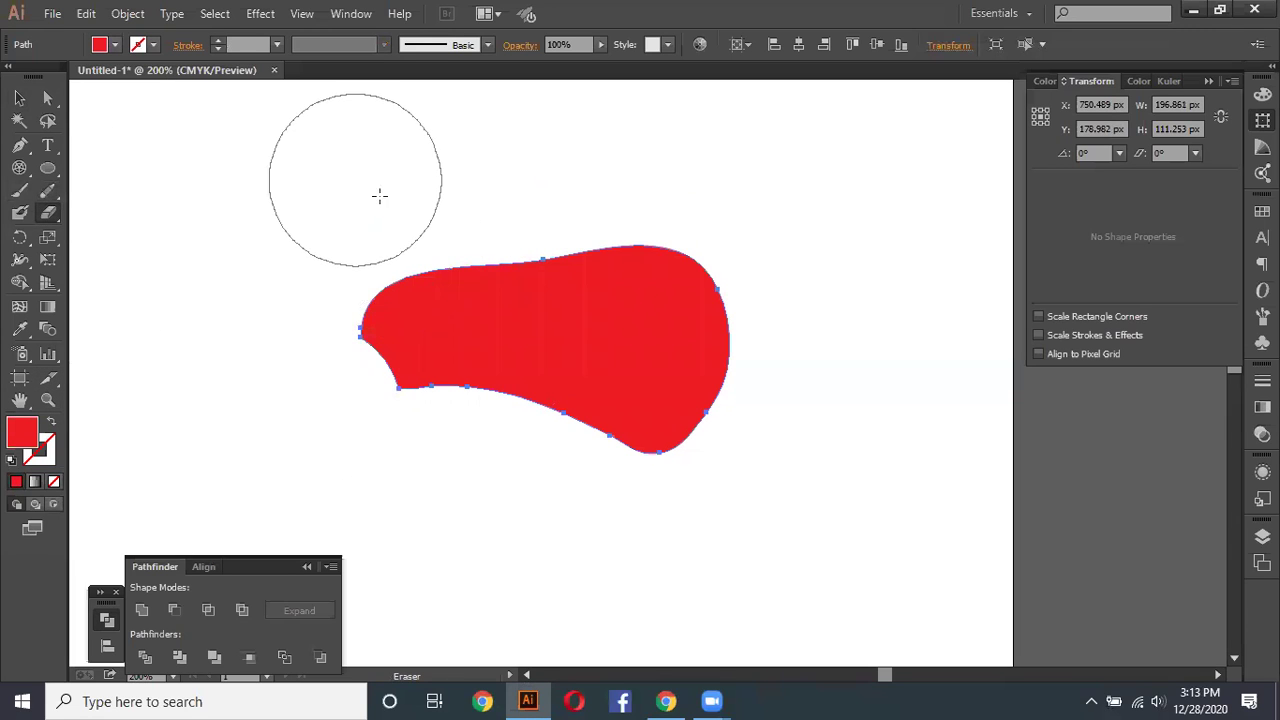
{"action": "mouse_move", "coordinate": [552, 199]}
{"action": "left_mouse_down"}
{"action": "mouse_move", "coordinate": [669, 191]}
{"action": "mouse_move", "coordinate": [657, 243]}
{"action": "mouse_move", "coordinate": [506, 291]}
{"action": "left_mouse_up"}
{"action": "key", "text": "ctrl+shift+a"}
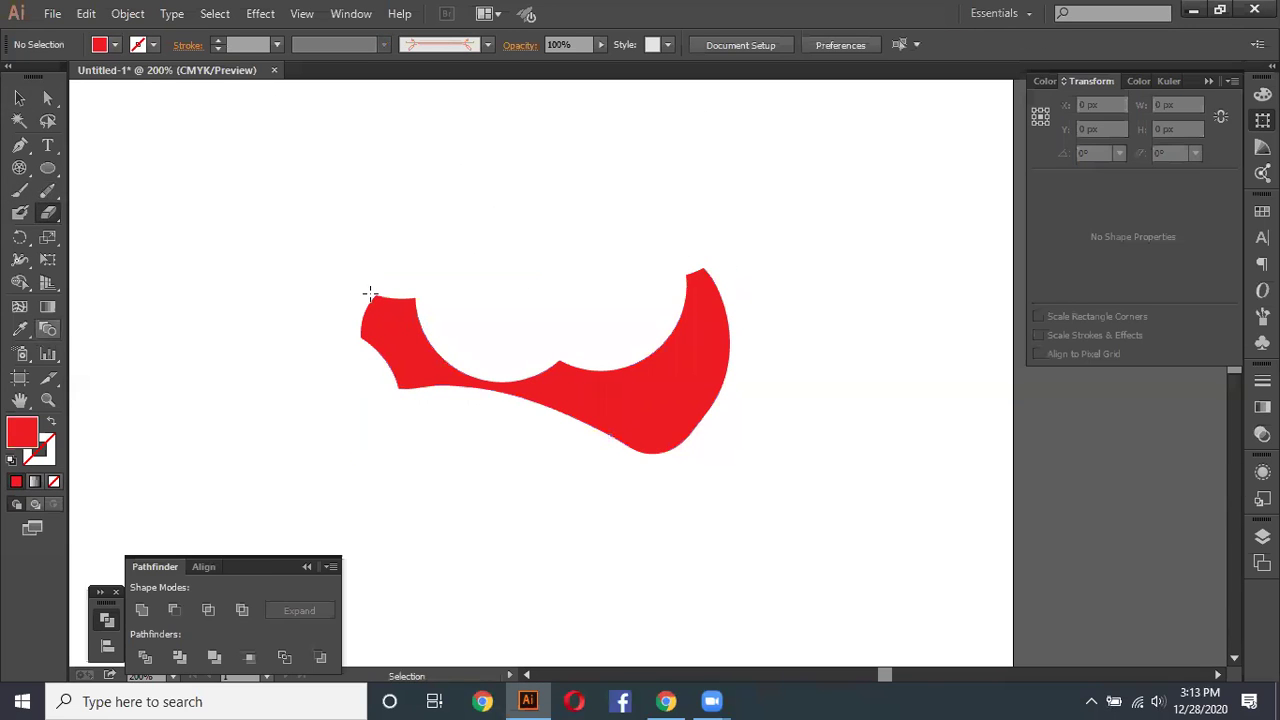
{"action": "mouse_move", "coordinate": [805, 344]}
{"action": "left_mouse_down"}
{"action": "mouse_move", "coordinate": [537, 283]}
{"action": "mouse_move", "coordinate": [477, 238]}
{"action": "left_mouse_up"}
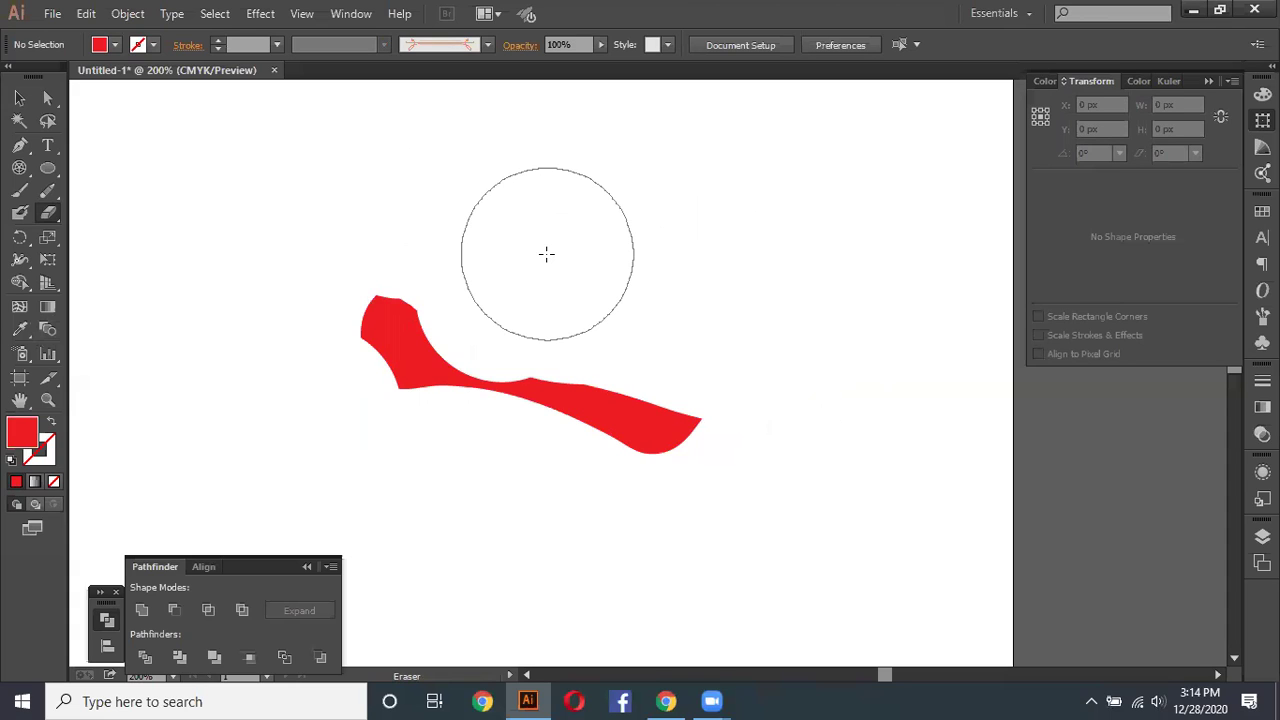
{"action": "left_click_drag", "start_coordinate": [411, 288], "coordinate": [475, 305]}
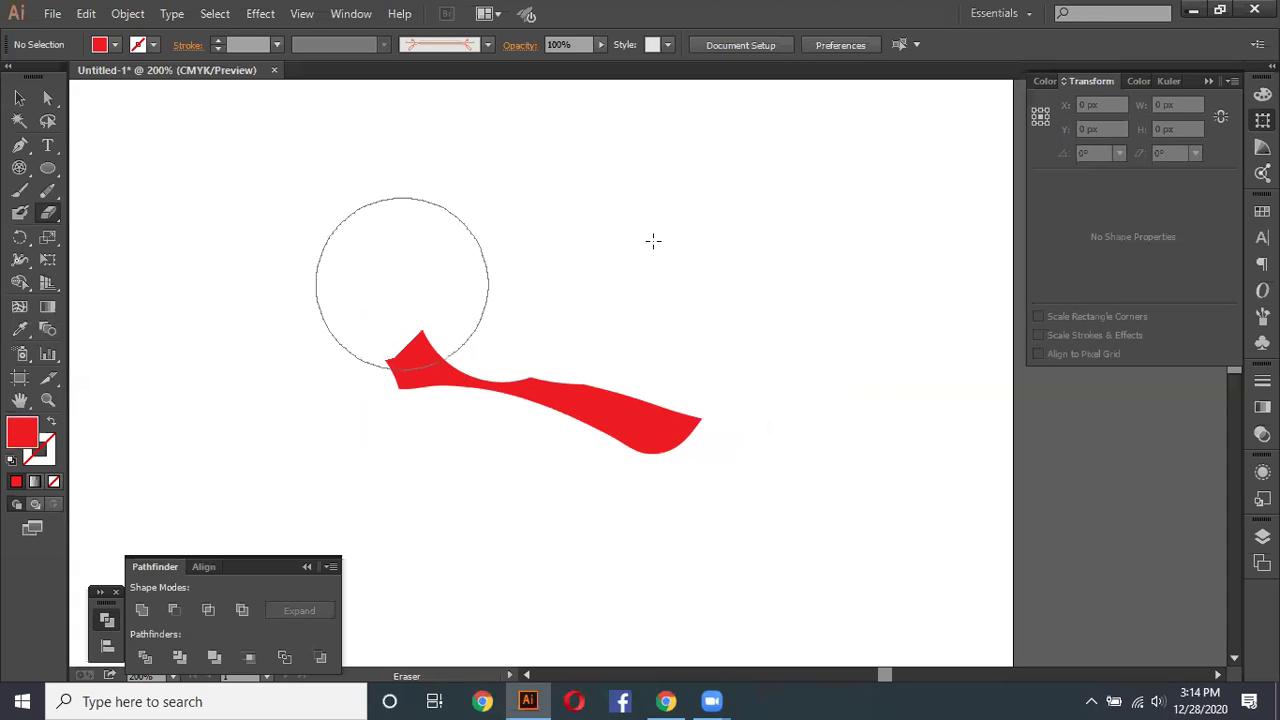
{"action": "left_click_drag", "start_coordinate": [653, 241], "coordinate": [731, 226]}
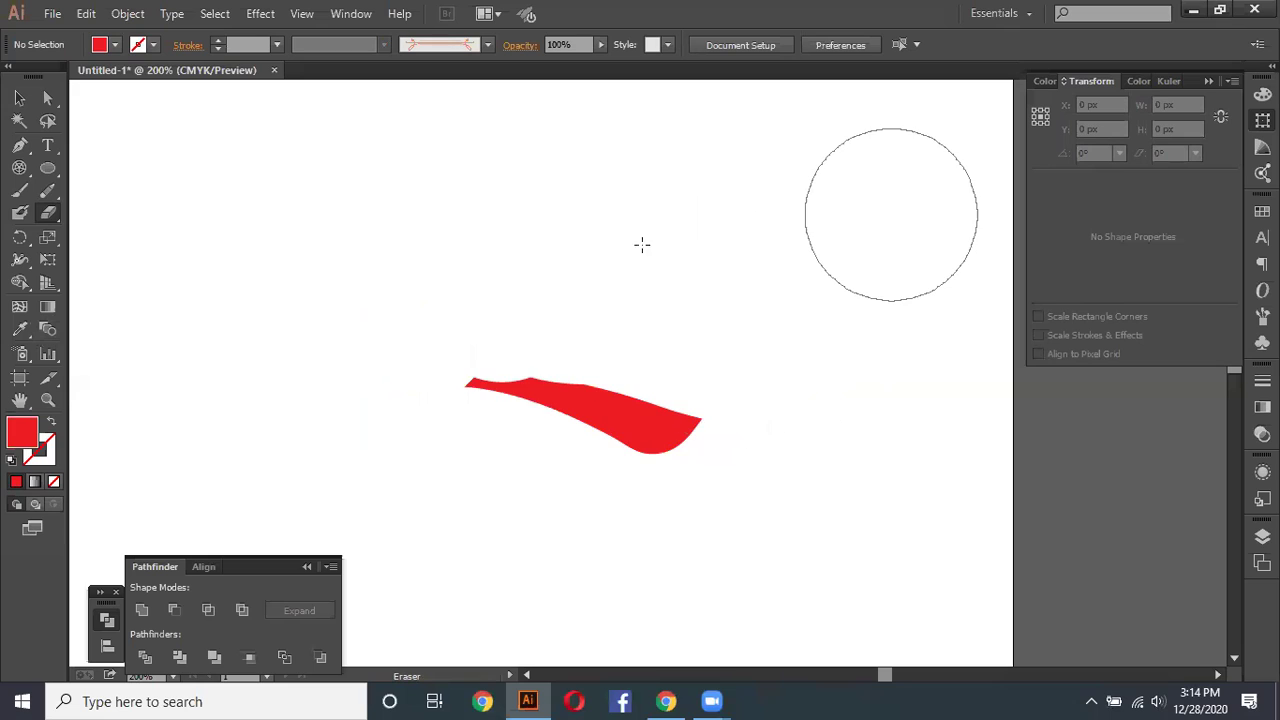
Step: Undo the erase strokes until the red blob is a whole 196.862 × 111.253 px path
{"action": "key", "text": "ctrl"}
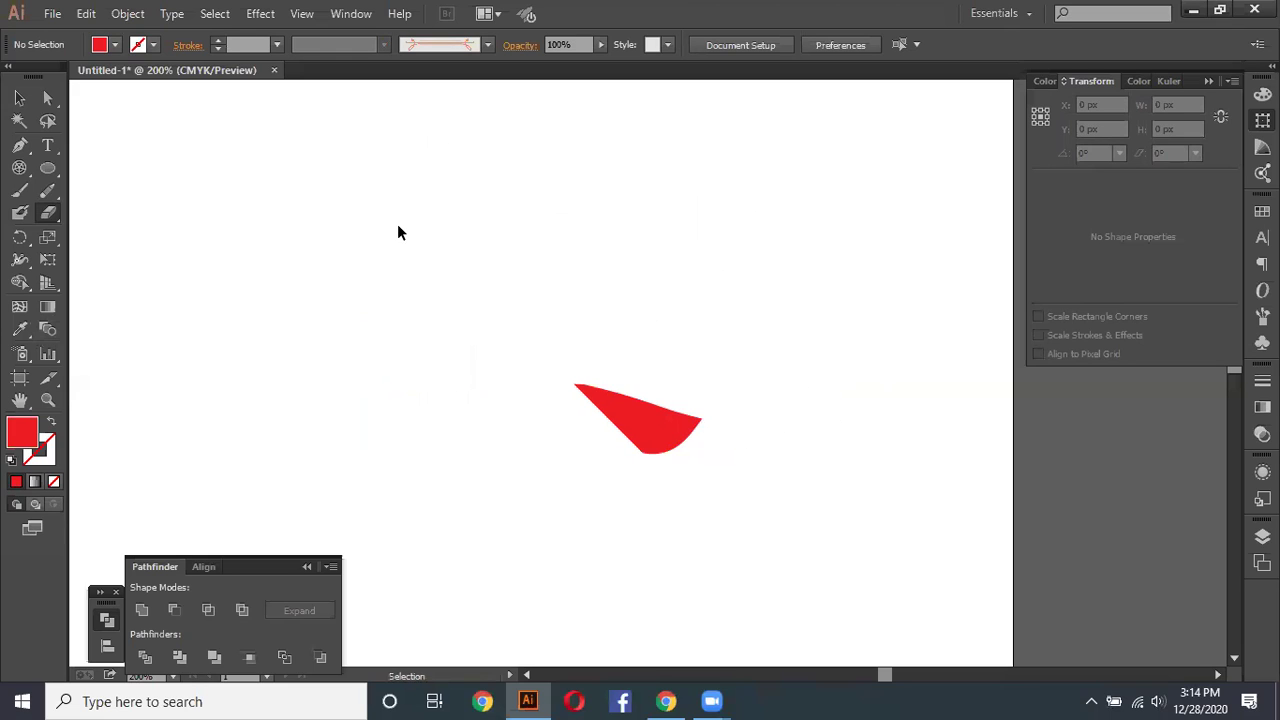
{"action": "key", "text": "ctrl+z"}
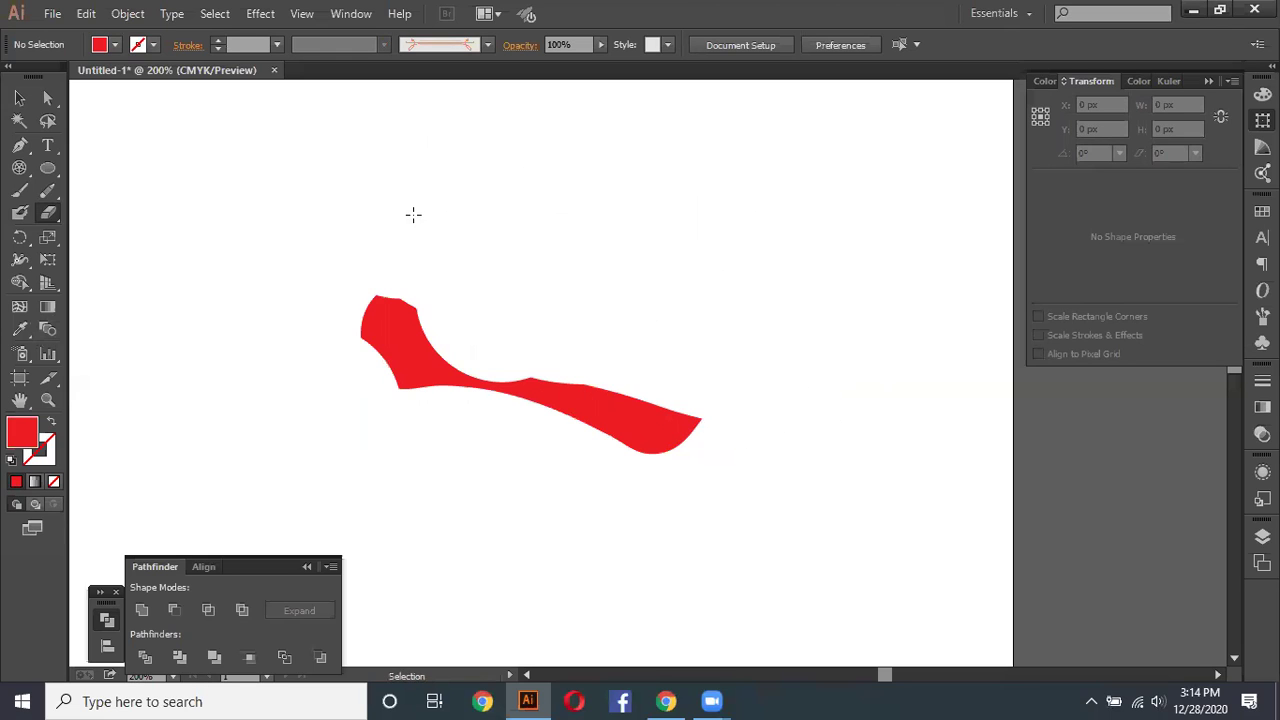
{"action": "key", "text": "ctrl+z"}
{"action": "key", "text": "ctrl+z"}
{"action": "key", "text": "shift+x"}
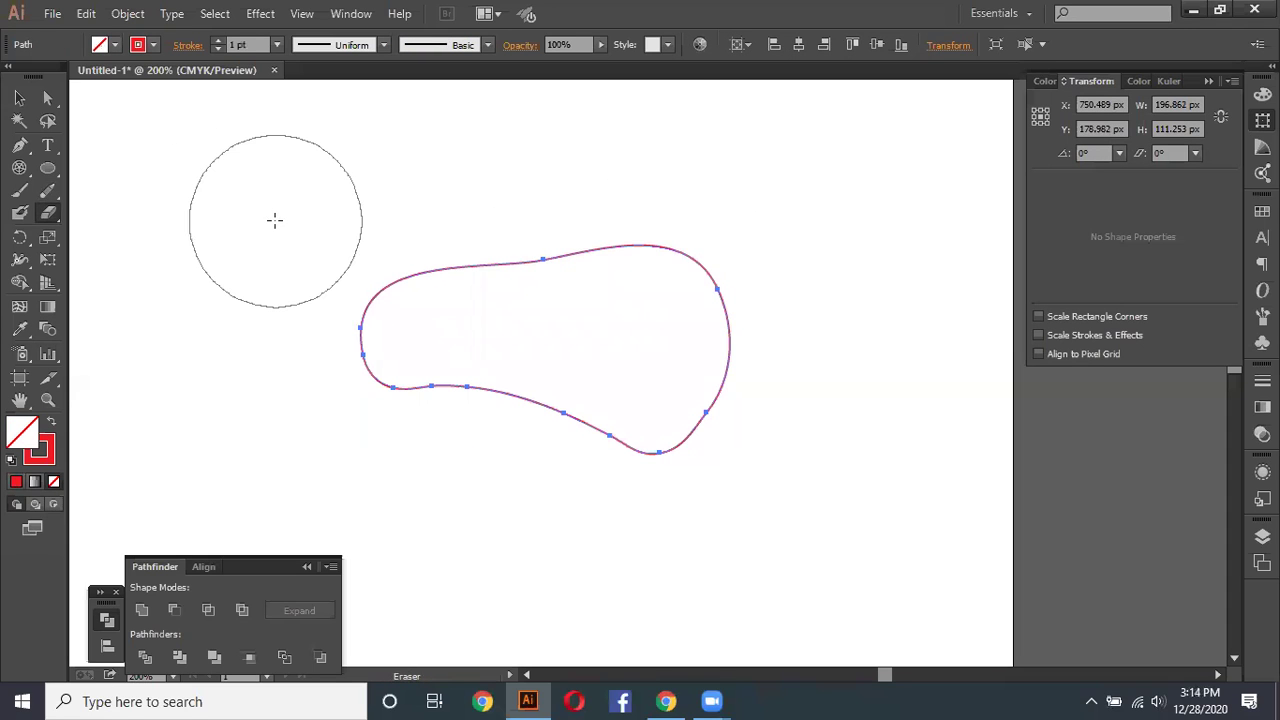
Step: Refill the blob solid red and erase its rounded left end to a point, making it 189.295 × 111.253 px
{"action": "left_click", "coordinate": [53, 425]}
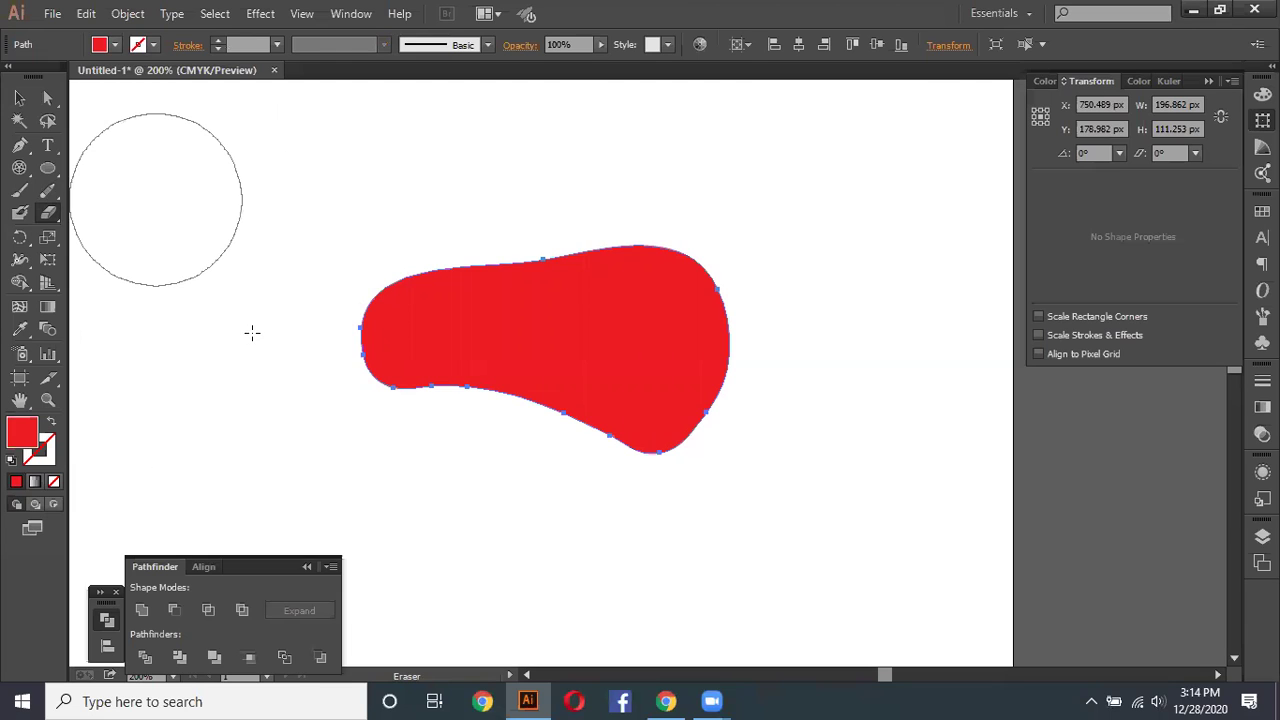
{"action": "left_click_drag", "start_coordinate": [300, 295], "coordinate": [305, 380]}
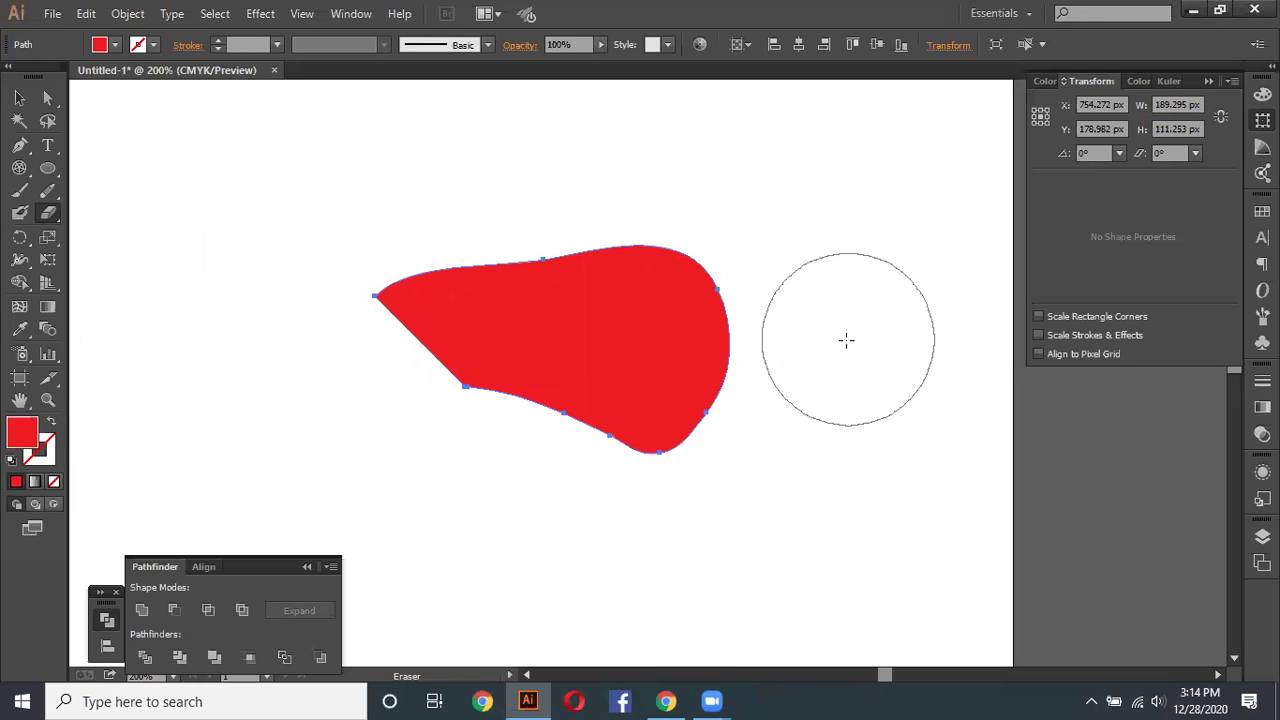
{"action": "left_click", "coordinate": [19, 97]}
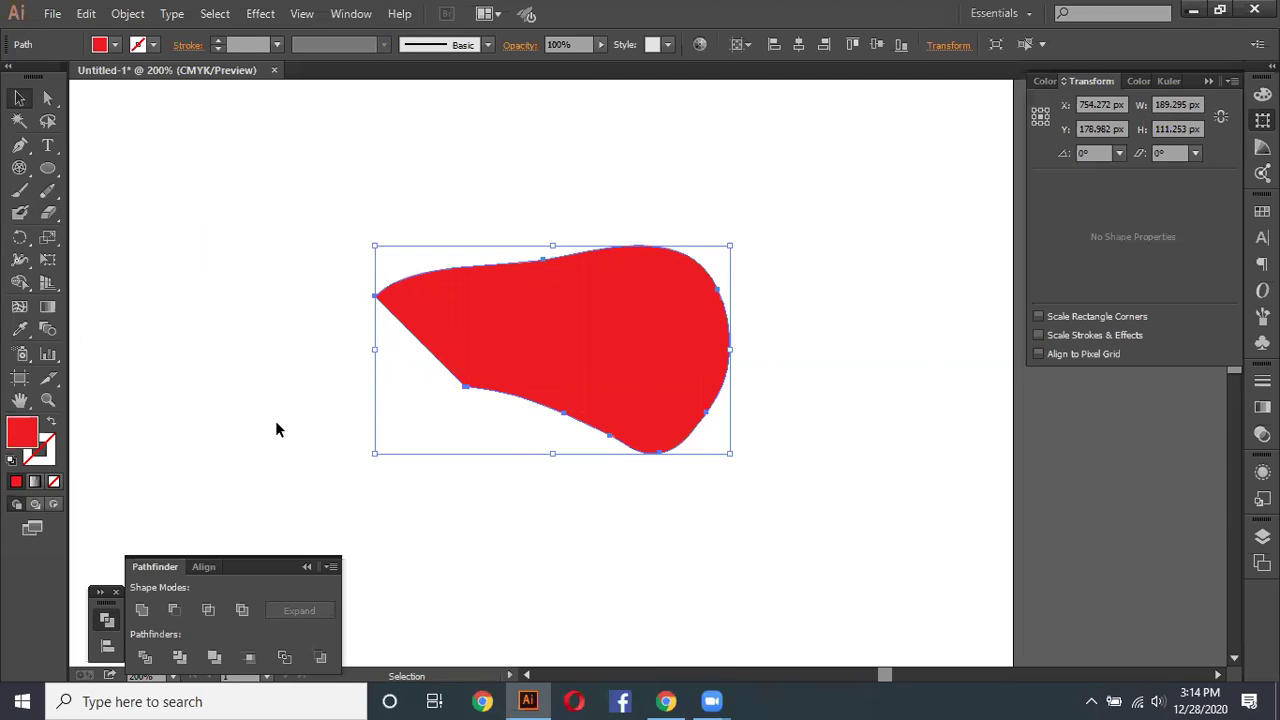
Step: Divide the red shape along a vertical Pen line and ungroup the pieces
{"action": "left_click", "coordinate": [19, 145]}
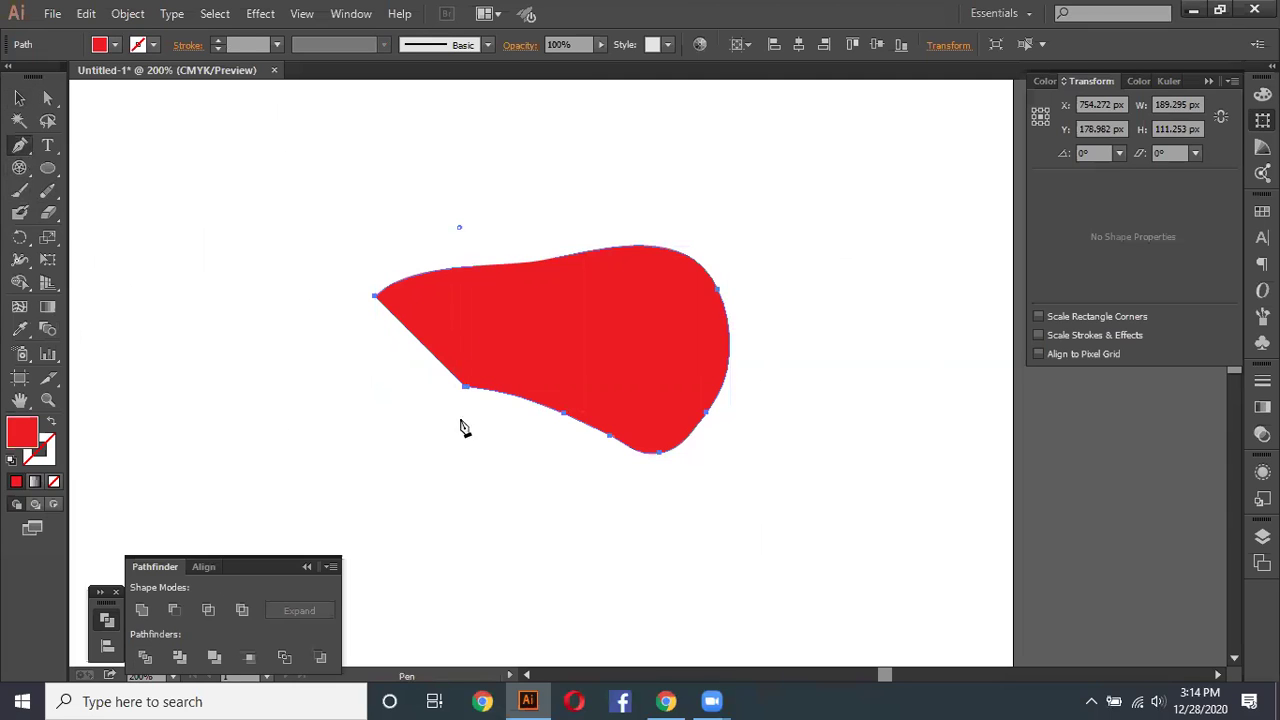
{"action": "left_click", "coordinate": [459, 430]}
{"action": "left_click", "coordinate": [363, 240], "text": "ctrl"}
{"action": "left_click_drag", "start_coordinate": [351, 223], "coordinate": [504, 334]}
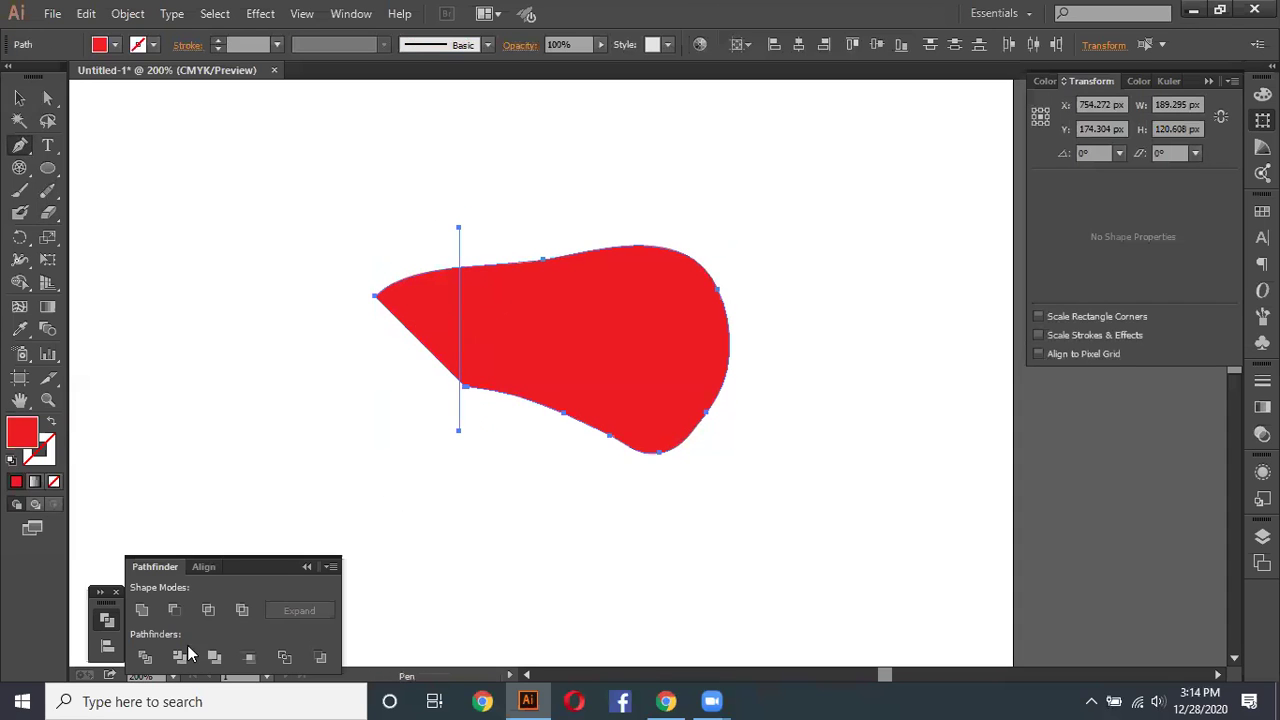
{"action": "left_click", "coordinate": [145, 659]}
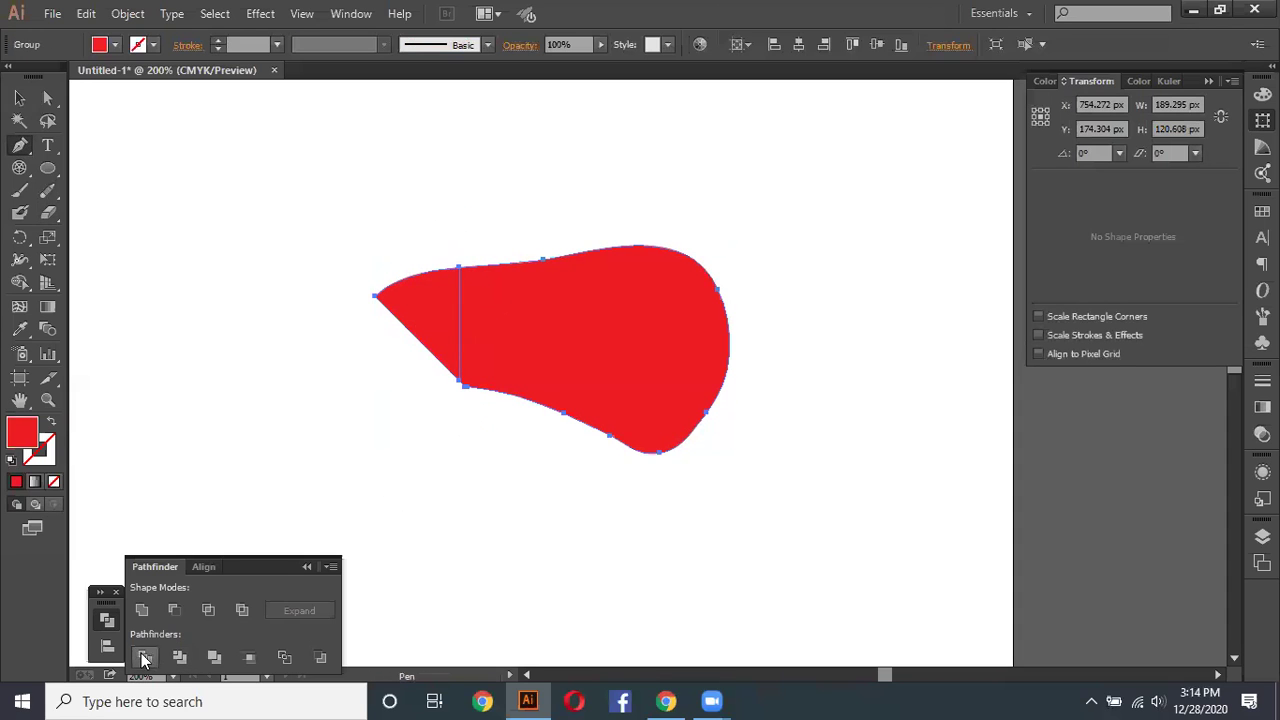
{"action": "right_click", "coordinate": [467, 331]}
{"action": "left_click", "coordinate": [522, 439]}
Step: Move the left triangle piece away and delete it, leaving a 144.42 × 111.253 px shape
{"action": "left_click", "coordinate": [494, 492]}
{"action": "left_click", "coordinate": [432, 308]}
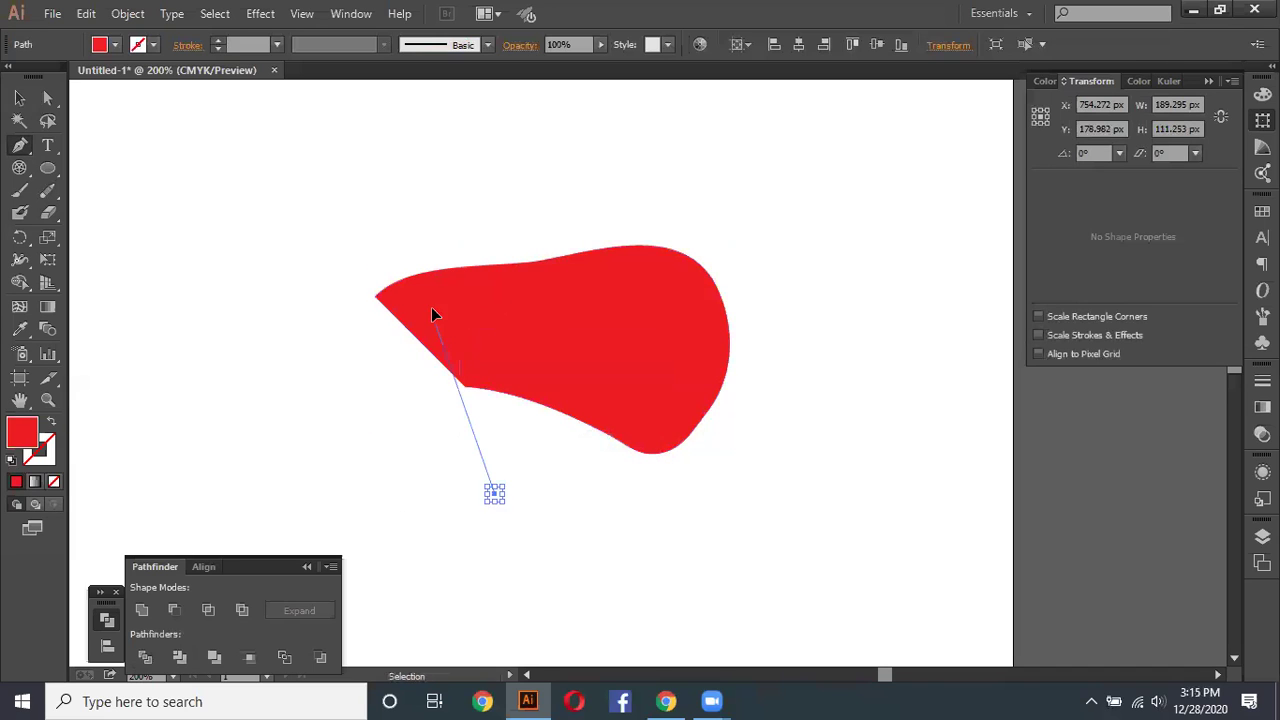
{"action": "left_click", "coordinate": [427, 389], "text": "ctrl"}
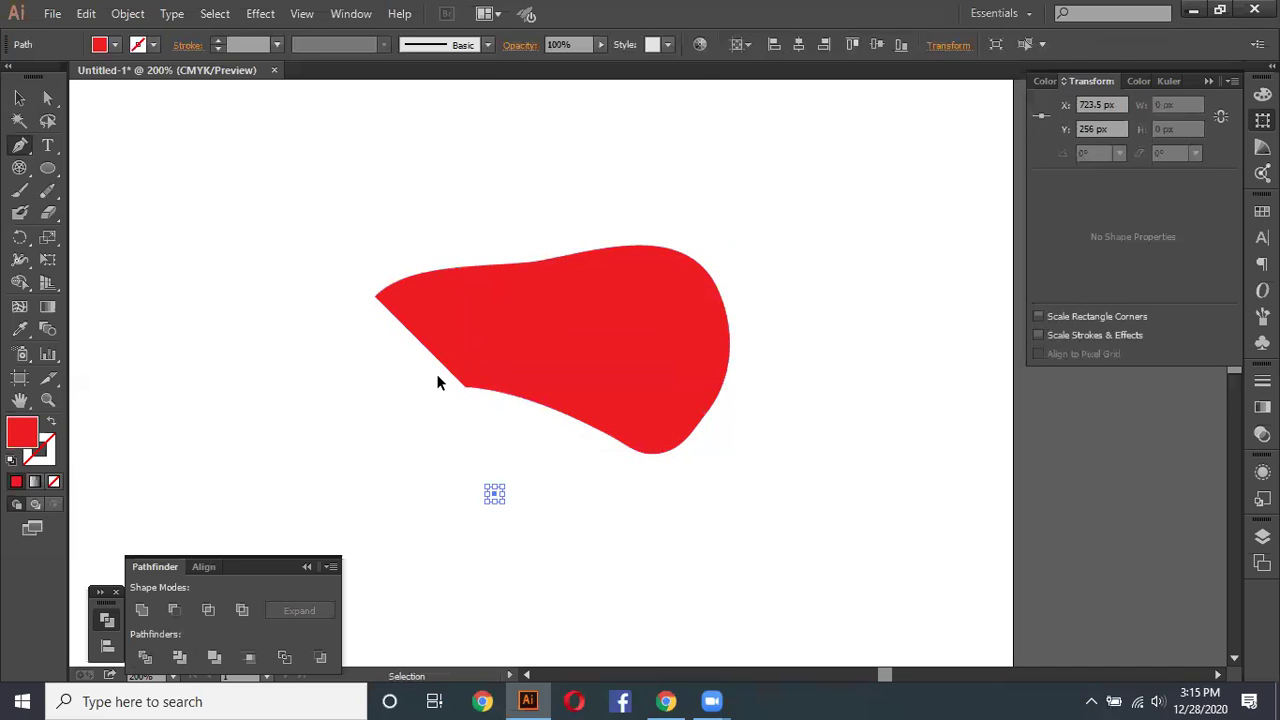
{"action": "left_click", "coordinate": [431, 311], "text": "ctrl"}
{"action": "right_click", "coordinate": [434, 337]}
{"action": "key", "text": "Escape"}
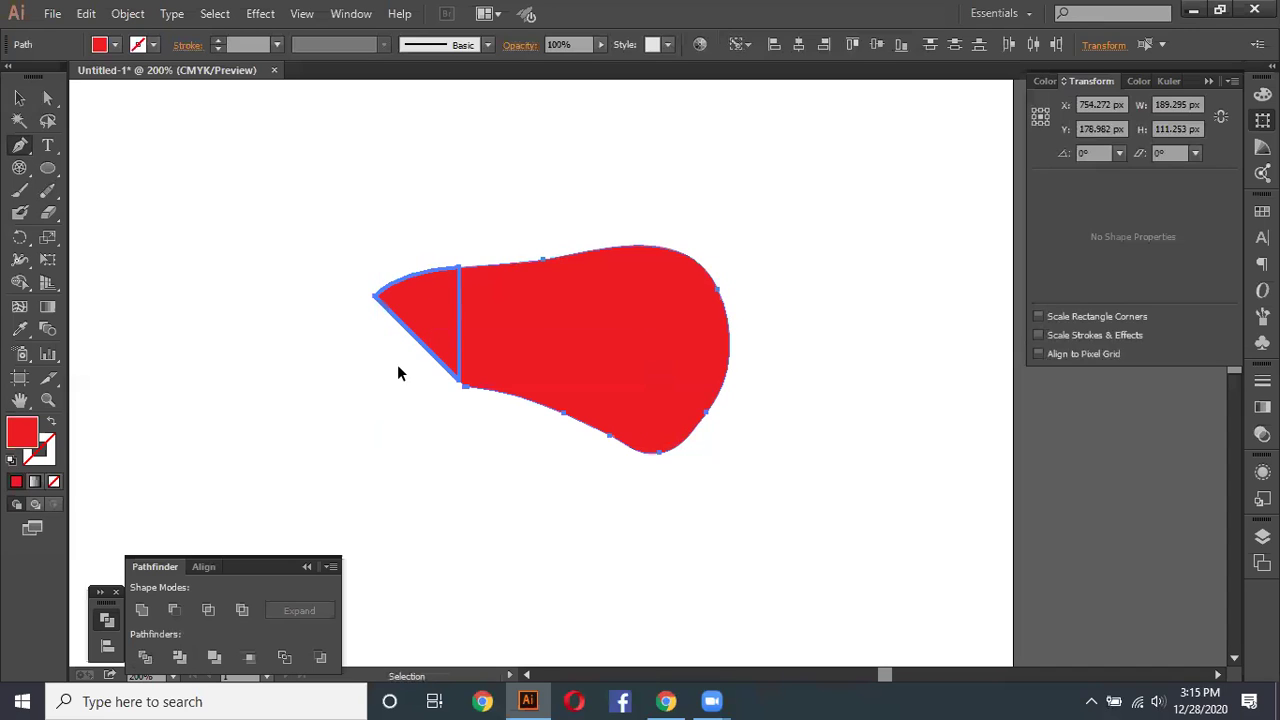
{"action": "left_click", "coordinate": [283, 286], "text": "ctrl"}
{"action": "left_click_drag", "start_coordinate": [420, 325], "coordinate": [267, 300]}
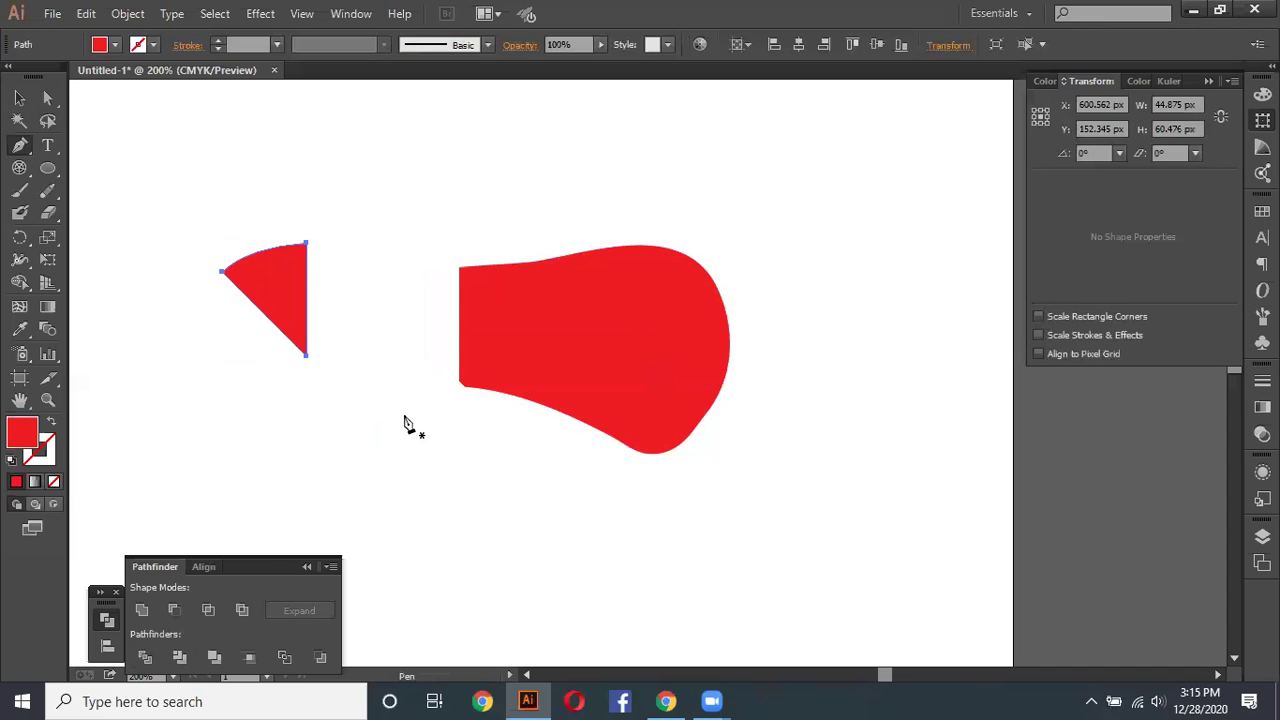
{"action": "left_click", "coordinate": [19, 98]}
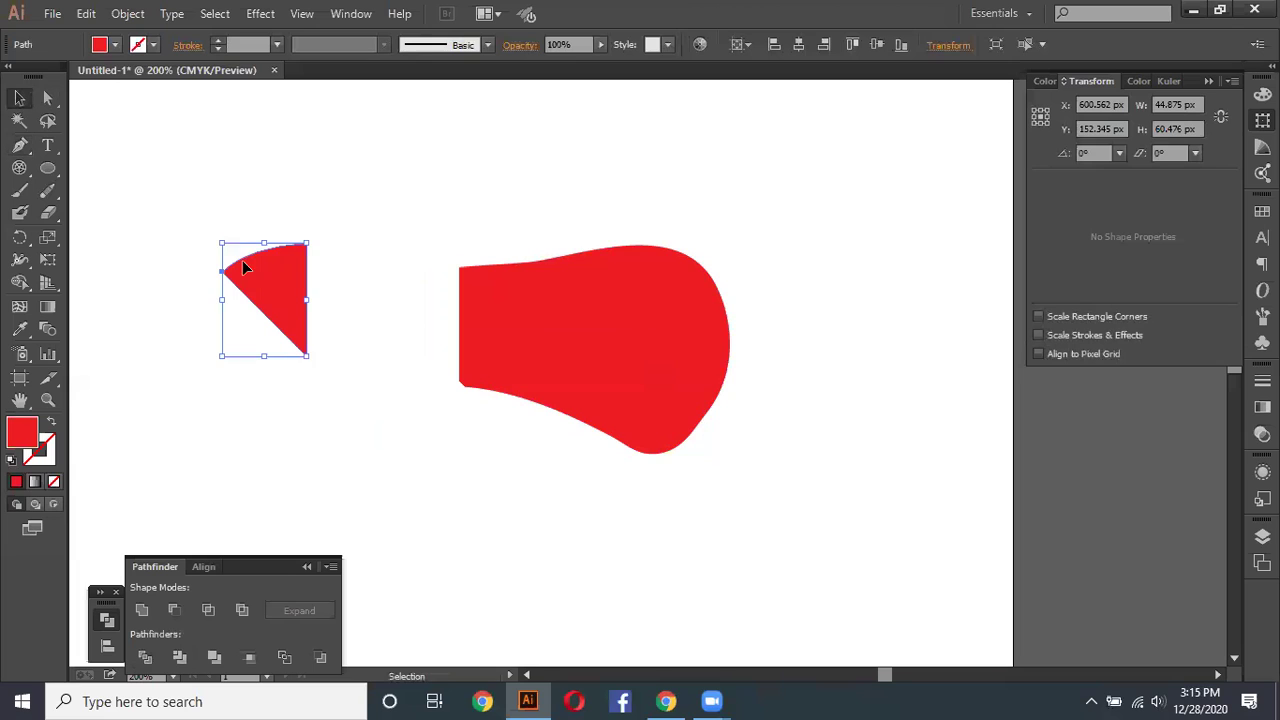
{"action": "key", "text": "Delete"}
{"action": "key", "text": "ctrl+a"}
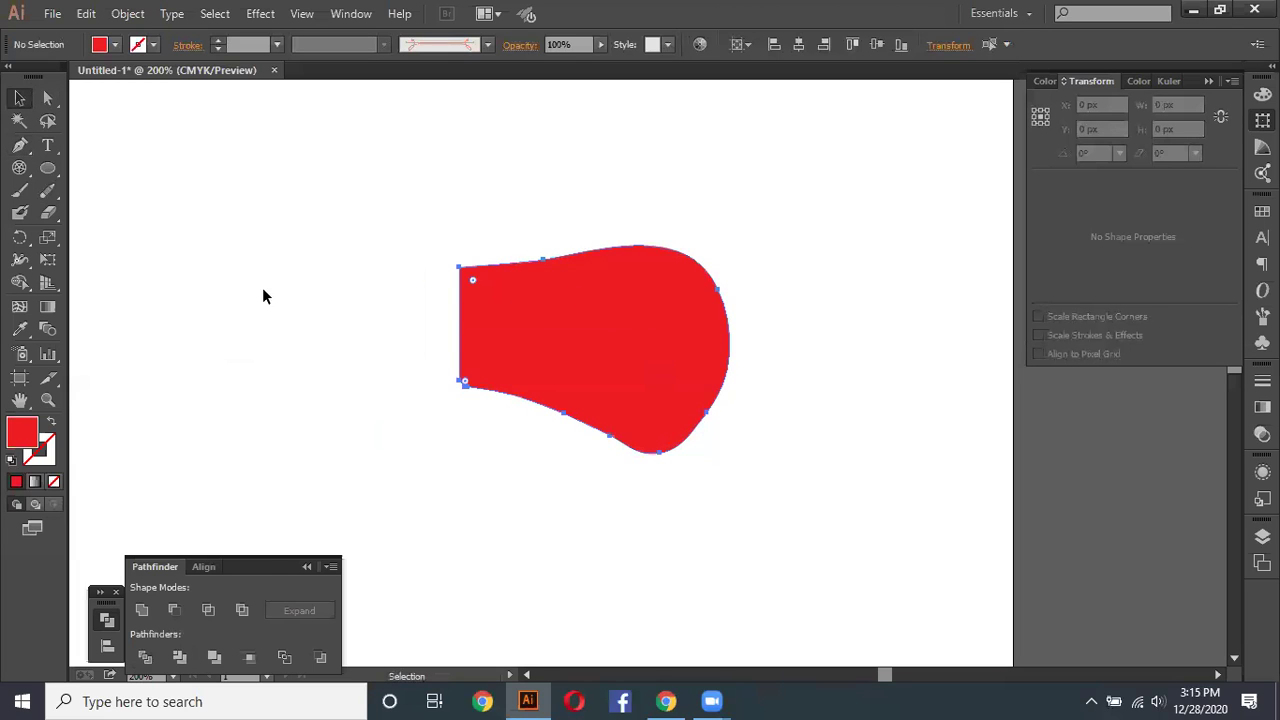
{"action": "left_click_drag", "start_coordinate": [49, 214], "coordinate": [139, 238]}
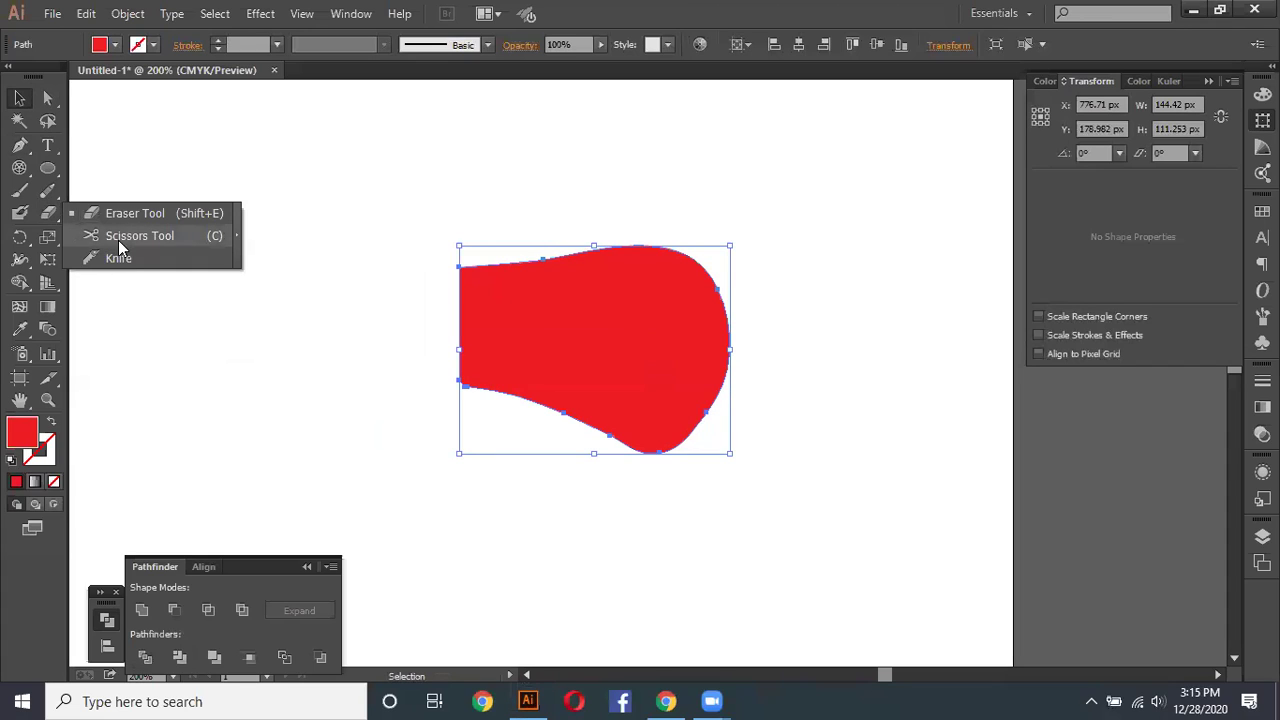
Step: Cut the trimmed blob's path at its top-left corner with the Scissors tool
{"action": "left_click_drag", "start_coordinate": [130, 245], "coordinate": [135, 237]}
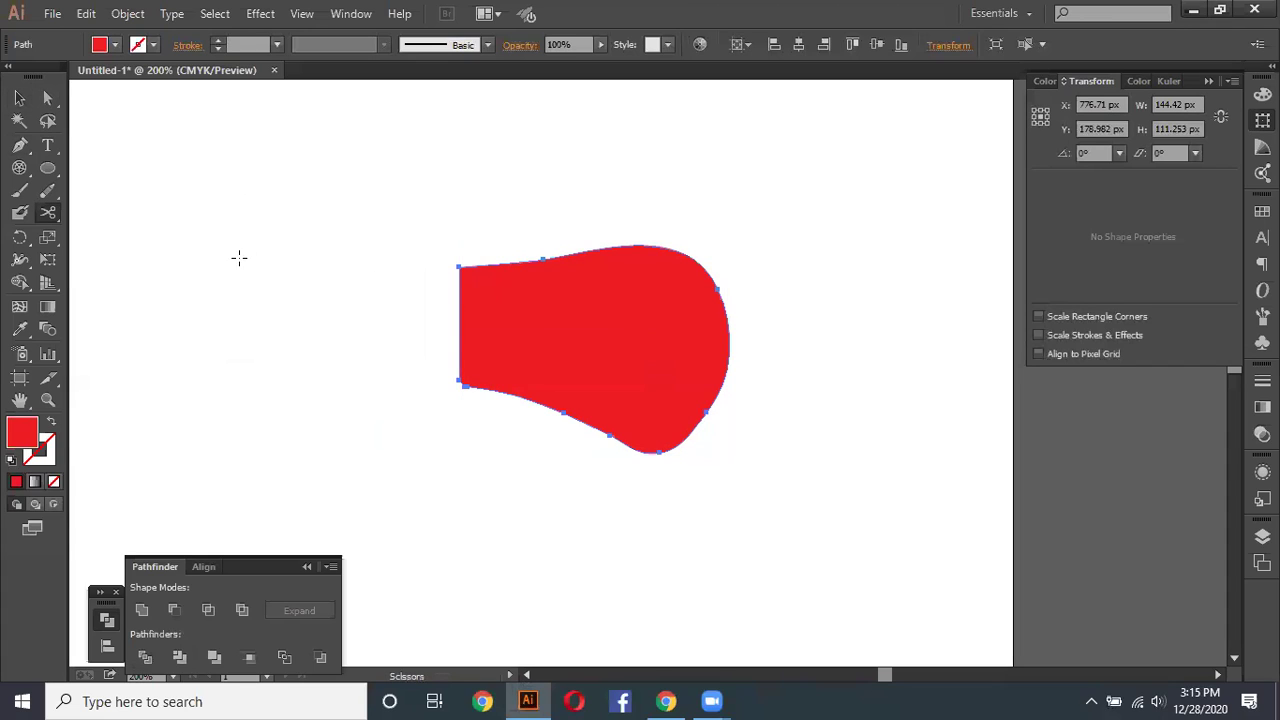
{"action": "left_click", "coordinate": [459, 266]}
{"action": "scroll", "coordinate": [622, 343], "scroll_direction": "up", "scroll_amount": 1}
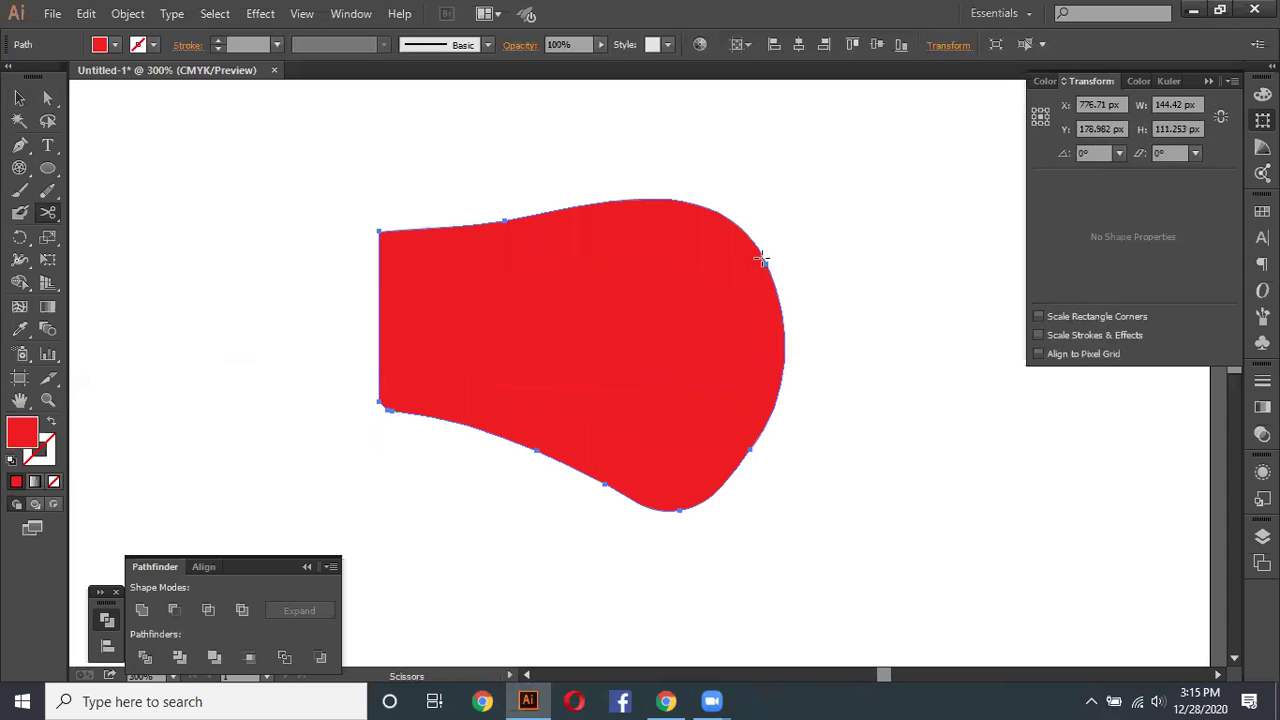
{"action": "scroll", "coordinate": [752, 244], "scroll_direction": "up", "scroll_amount": 1}
{"action": "scroll", "coordinate": [752, 244], "scroll_direction": "up", "scroll_amount": 1}
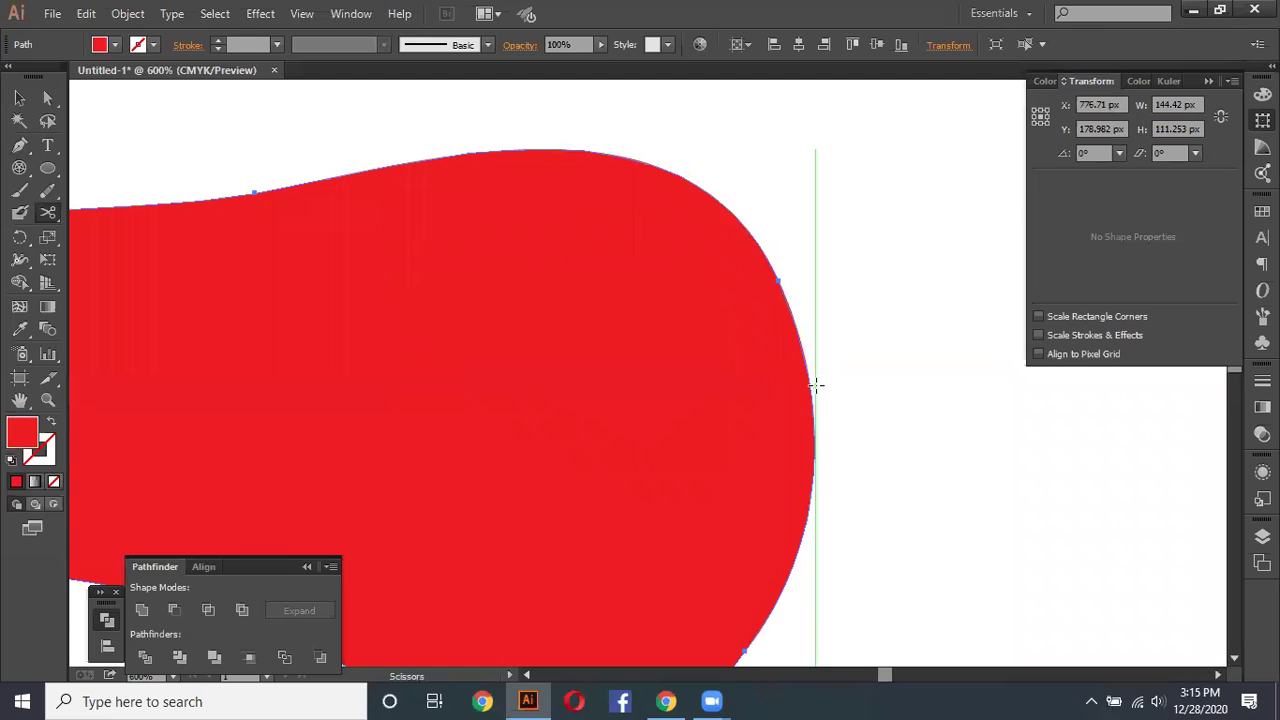
{"action": "scroll", "coordinate": [816, 385], "scroll_direction": "down", "scroll_amount": 1}
{"action": "scroll", "coordinate": [816, 385], "scroll_direction": "down", "scroll_amount": 1}
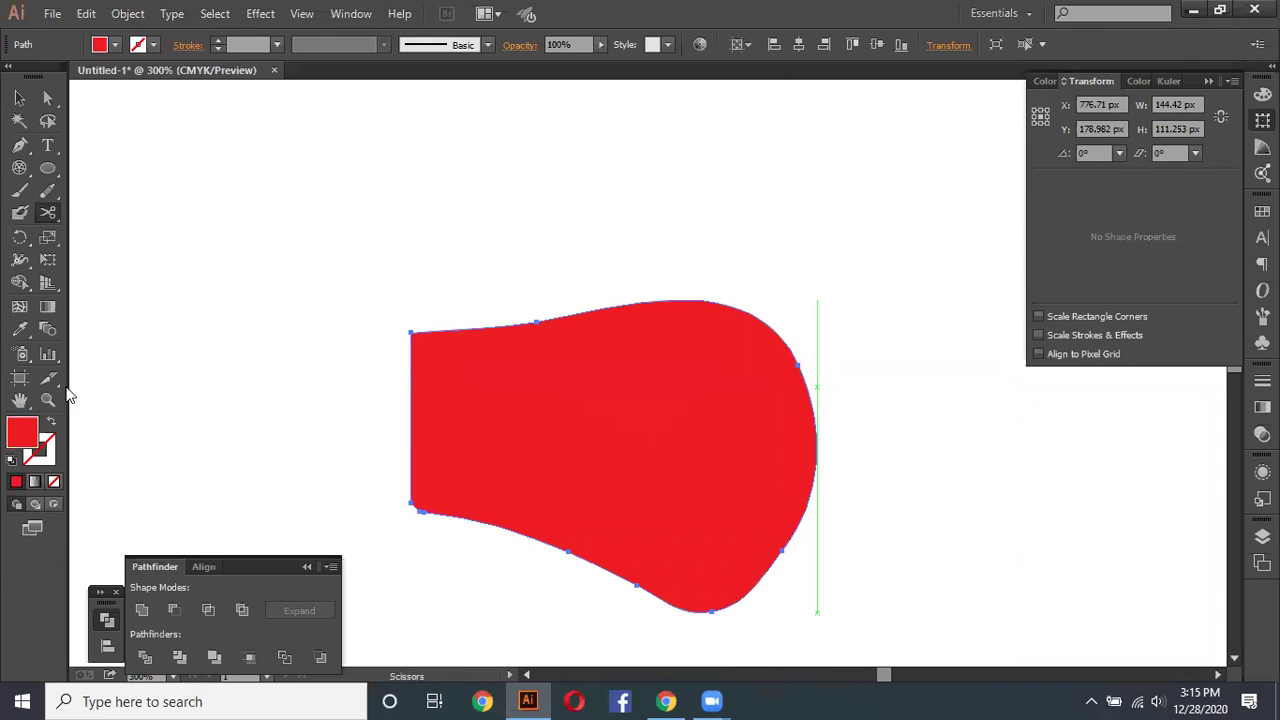
Step: Turn the blob into a 1 pt red outline and cut two points along its top edge
{"action": "left_click", "coordinate": [52, 421]}
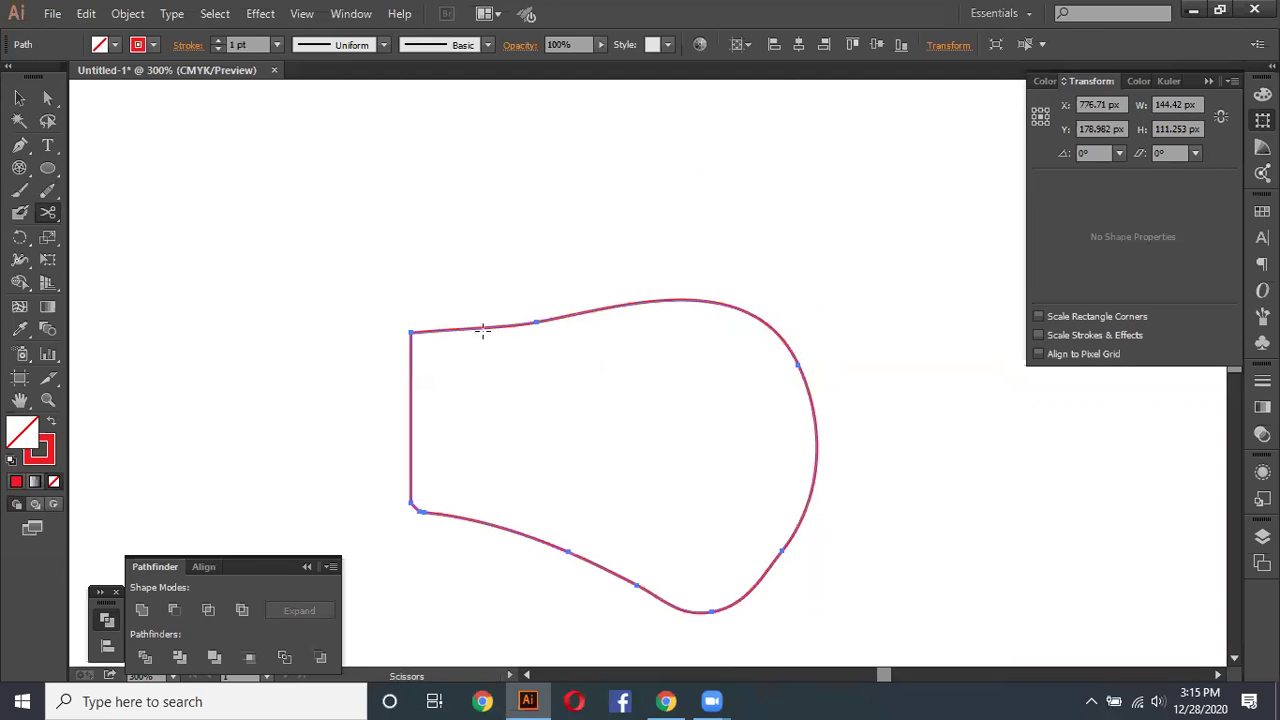
{"action": "left_click", "coordinate": [357, 263], "text": "ctrl"}
{"action": "scroll", "coordinate": [455, 290], "scroll_direction": "up", "scroll_amount": 3}
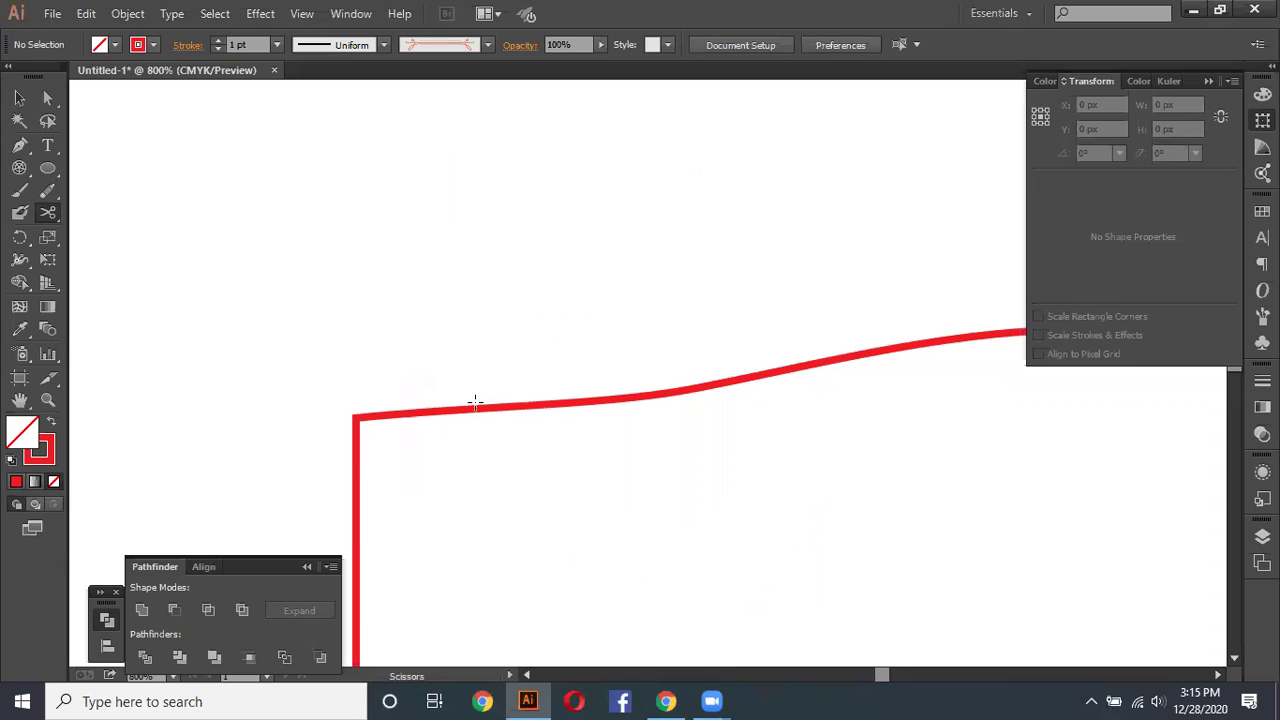
{"action": "scroll", "coordinate": [476, 409], "scroll_direction": "down", "scroll_amount": 2}
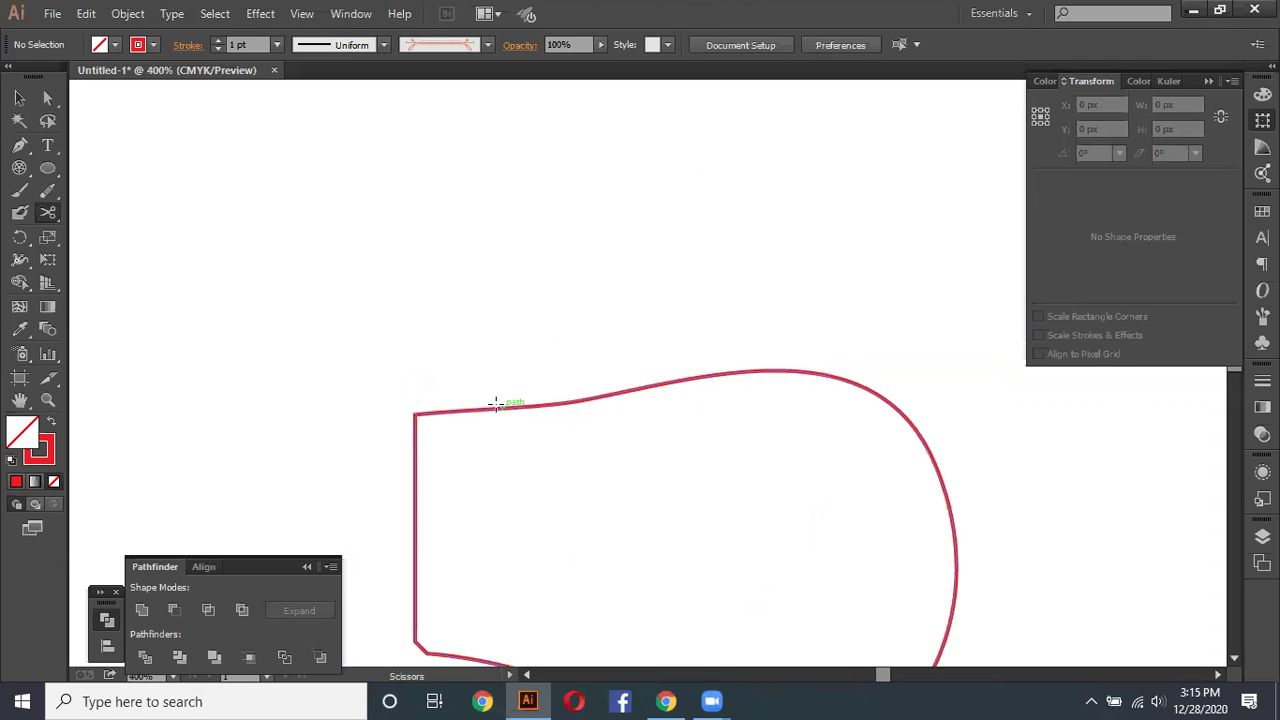
{"action": "left_click", "coordinate": [491, 408]}
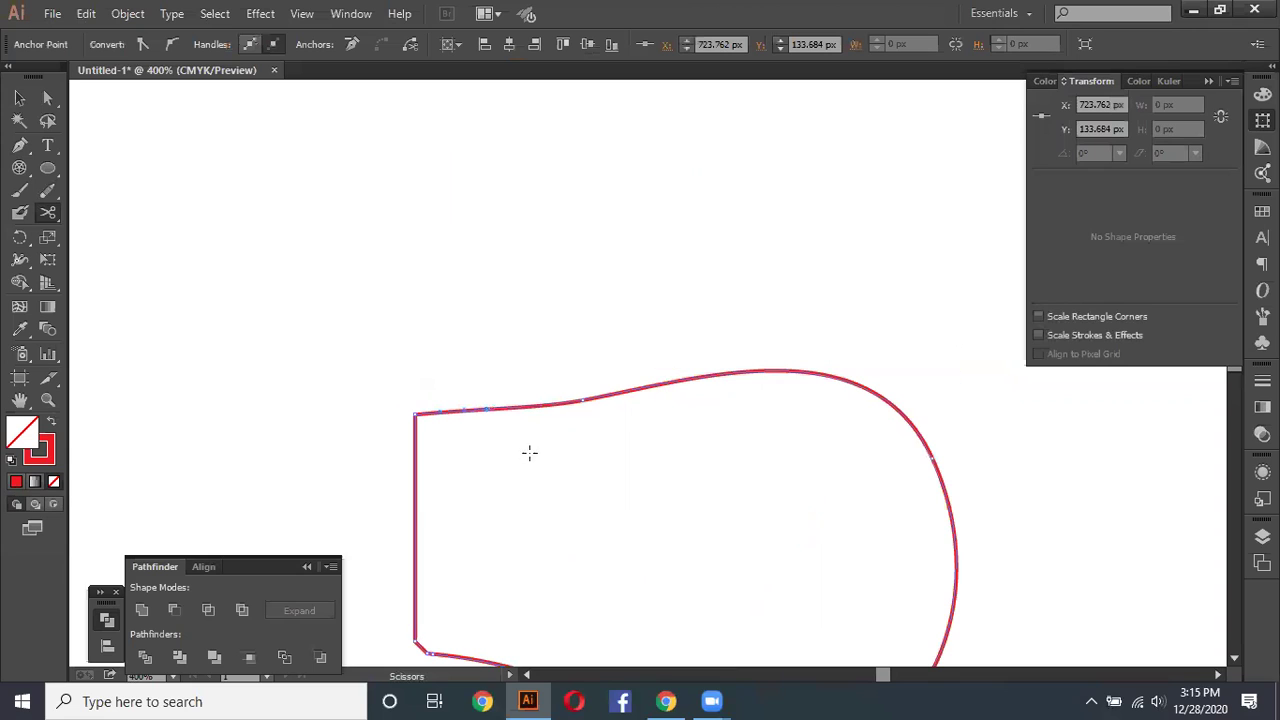
{"action": "left_click", "coordinate": [475, 412]}
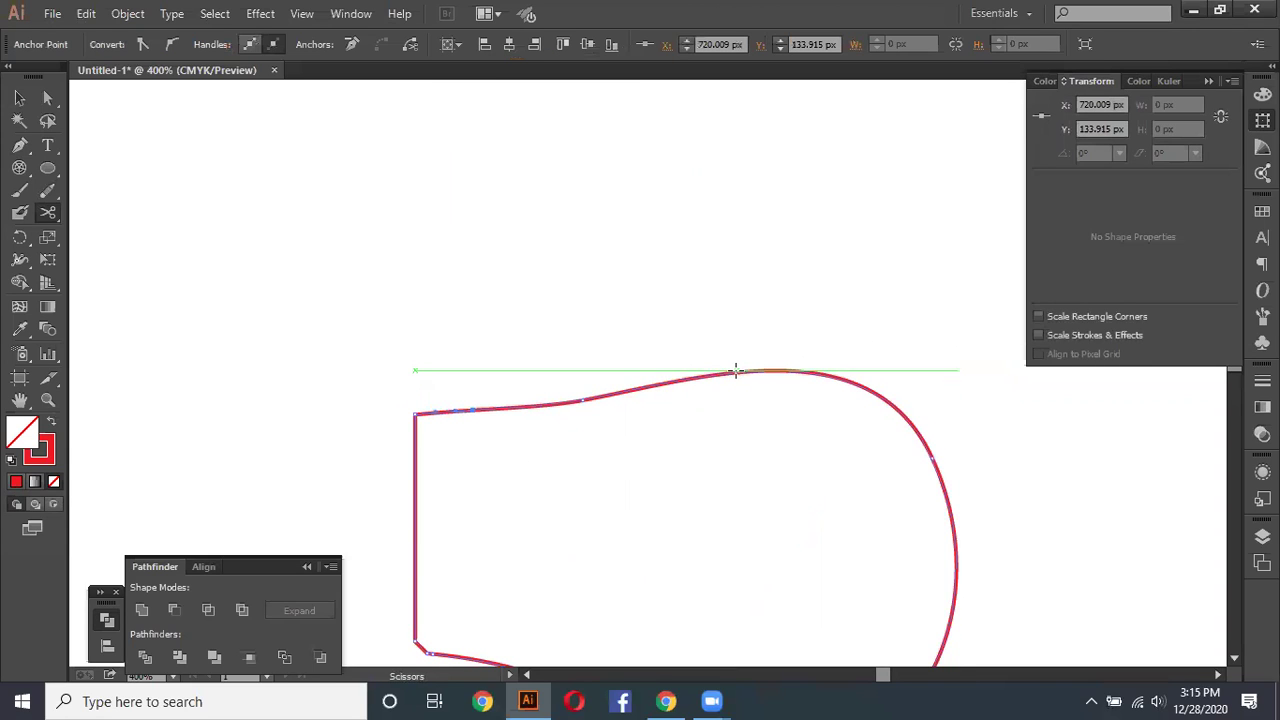
Step: Cut the top edge at its right end, test-move the freed curve, and undo the move
{"action": "left_click", "coordinate": [736, 372]}
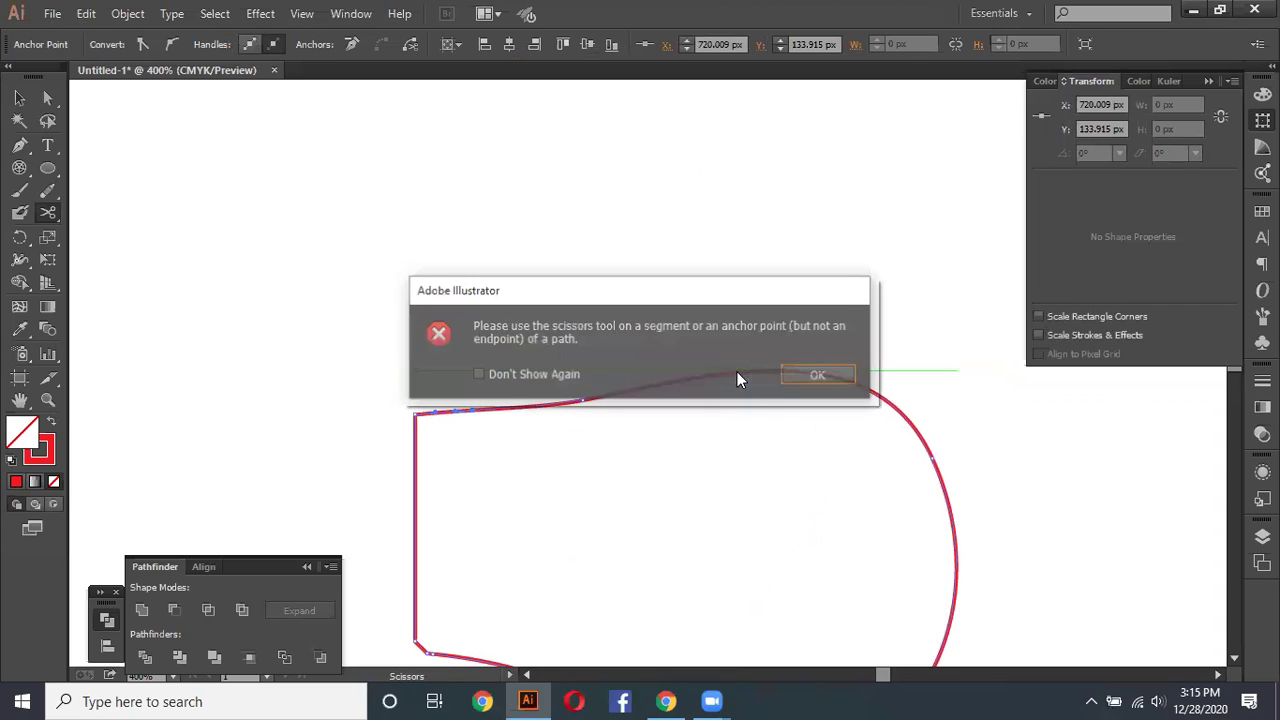
{"action": "left_click", "coordinate": [819, 376]}
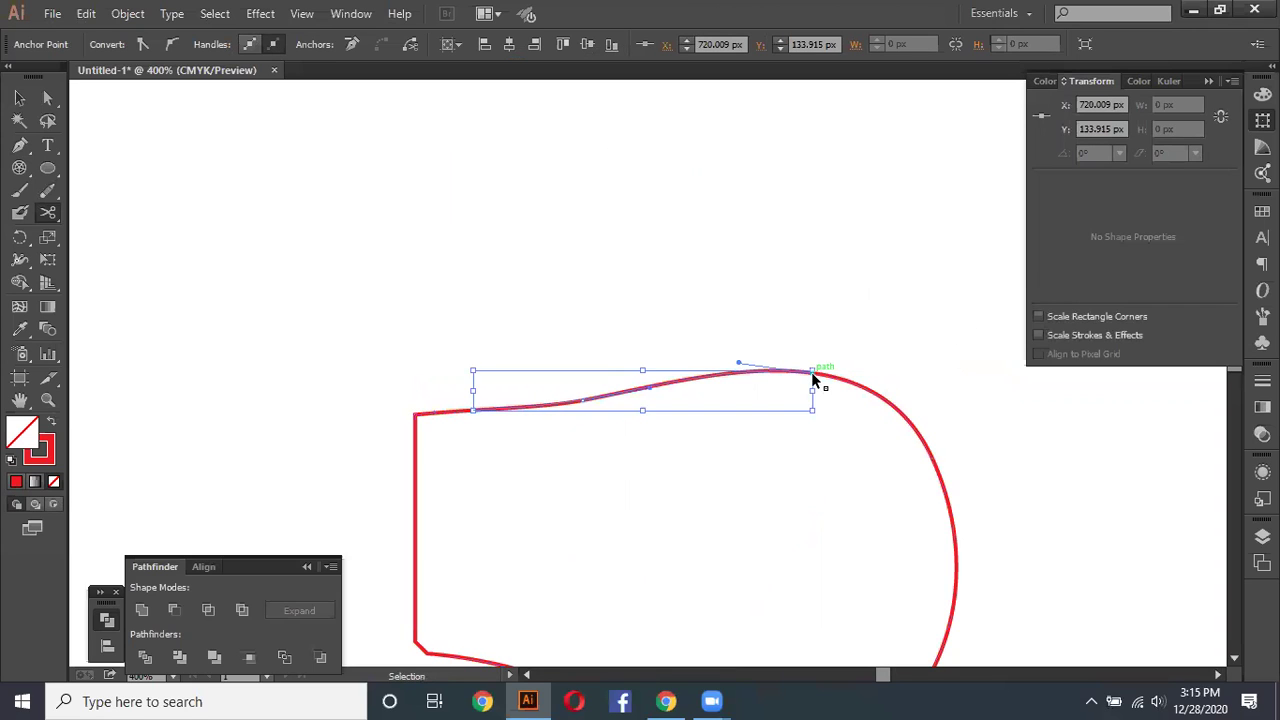
{"action": "left_click", "coordinate": [19, 98]}
{"action": "left_click_drag", "start_coordinate": [664, 381], "coordinate": [638, 291]}
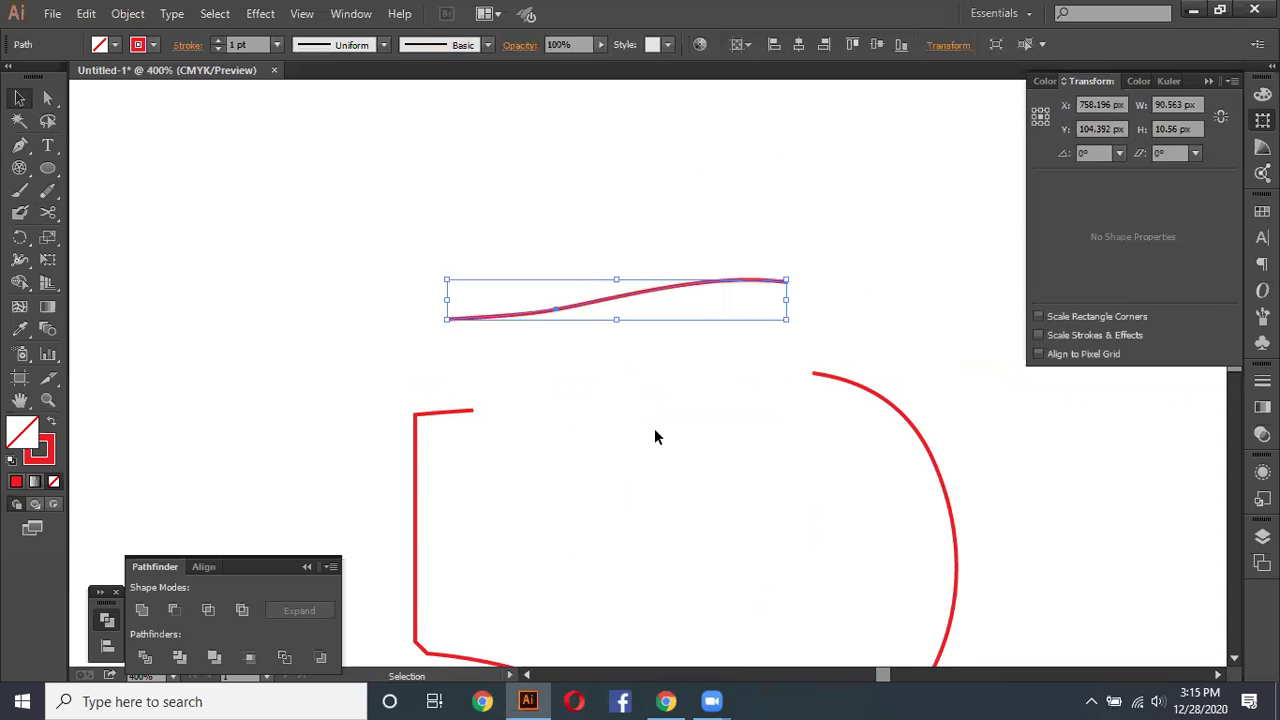
{"action": "key", "text": "ctrl+z"}
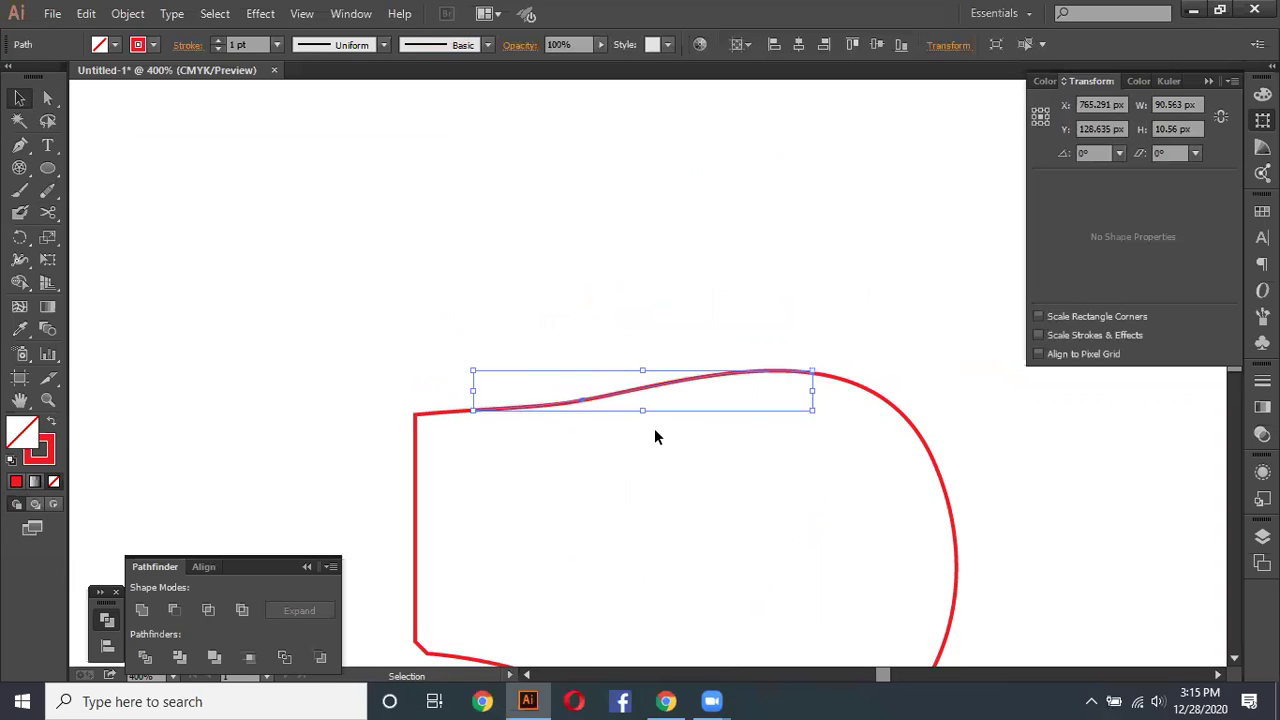
Step: Select the whole blob and refill it solid red
{"action": "scroll", "coordinate": [620, 430], "scroll_direction": "down", "scroll_amount": 3}
{"action": "key", "text": "a"}
{"action": "left_click_drag", "start_coordinate": [340, 251], "coordinate": [814, 359]}
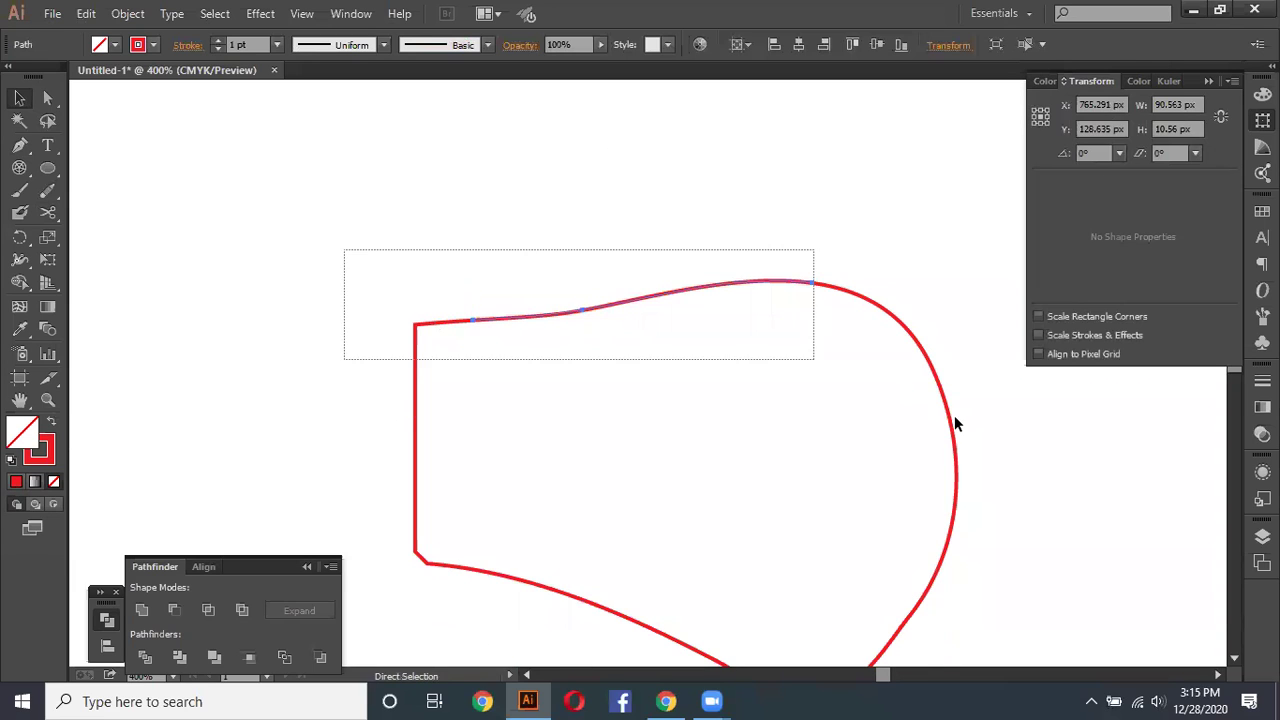
{"action": "key", "text": "v"}
{"action": "left_click", "coordinate": [53, 427]}
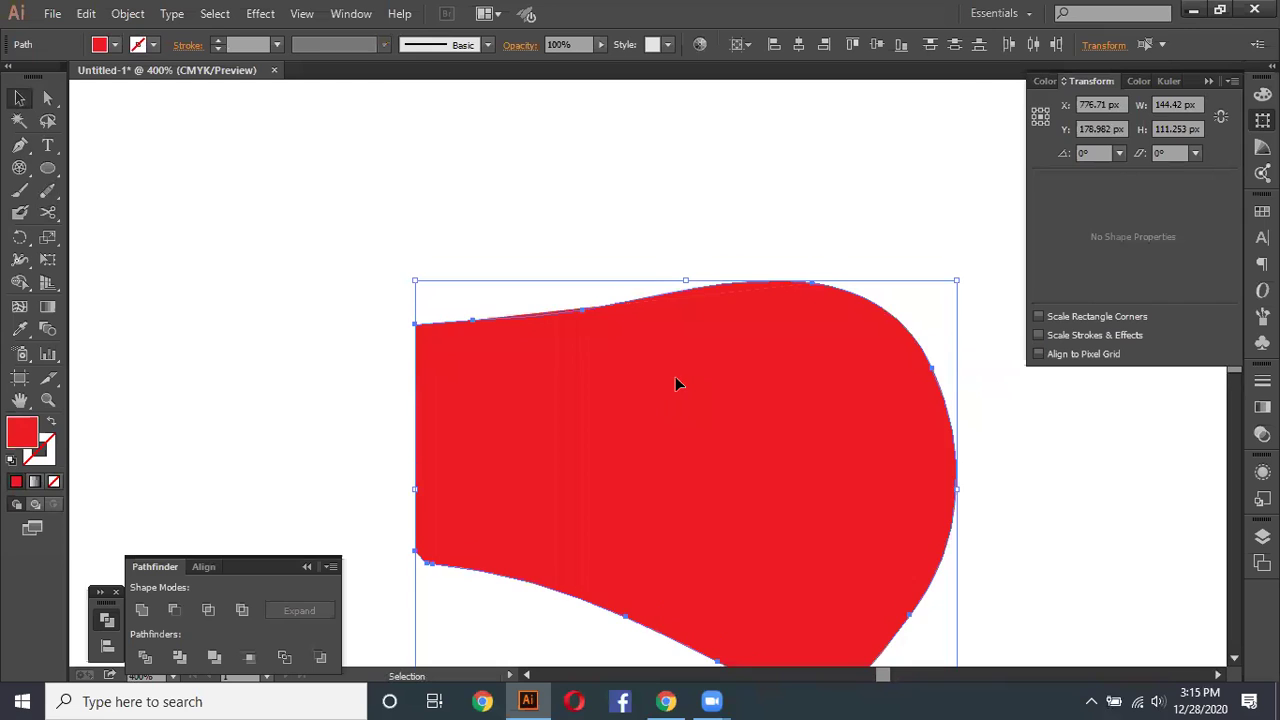
{"action": "scroll", "coordinate": [675, 376], "scroll_direction": "down", "scroll_amount": 2}
{"action": "key", "text": "a"}
{"action": "left_click", "coordinate": [309, 286]}
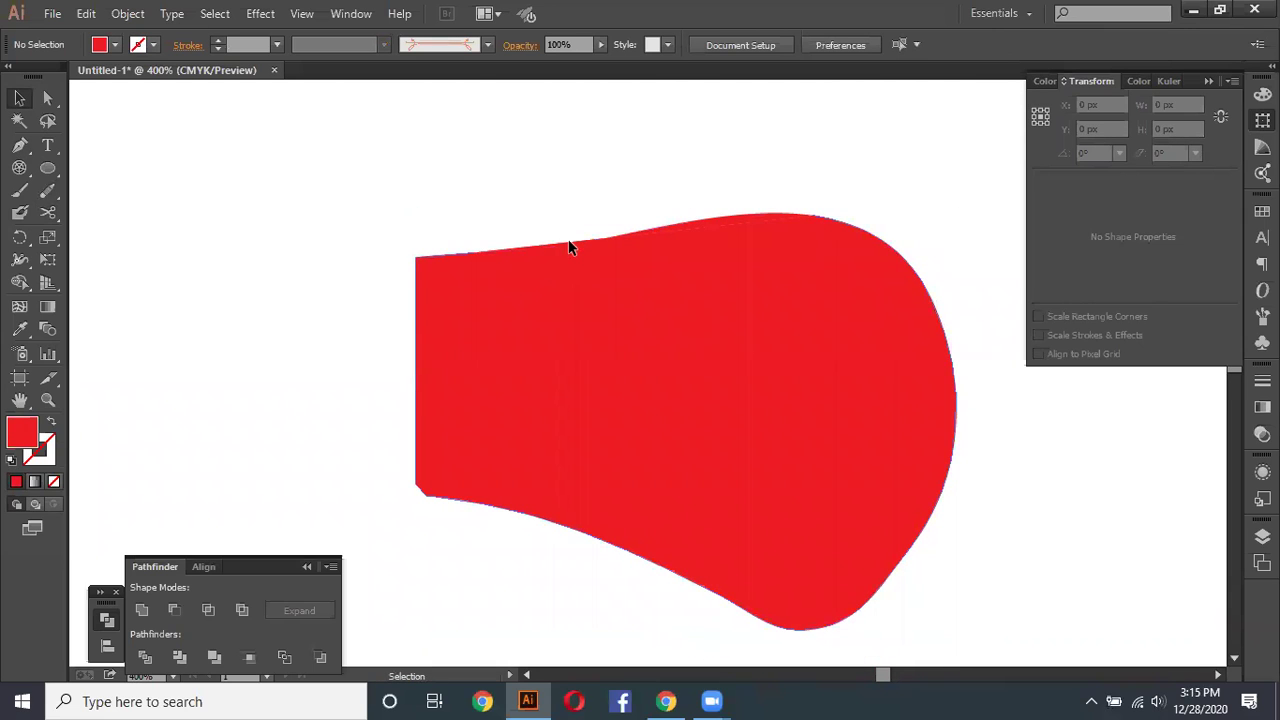
{"action": "key", "text": "v"}
{"action": "left_click", "coordinate": [568, 239]}
Step: Reposition the red shape and cut its path at the right edge and top corner to free a sliver
{"action": "left_click_drag", "start_coordinate": [669, 341], "coordinate": [686, 424]}
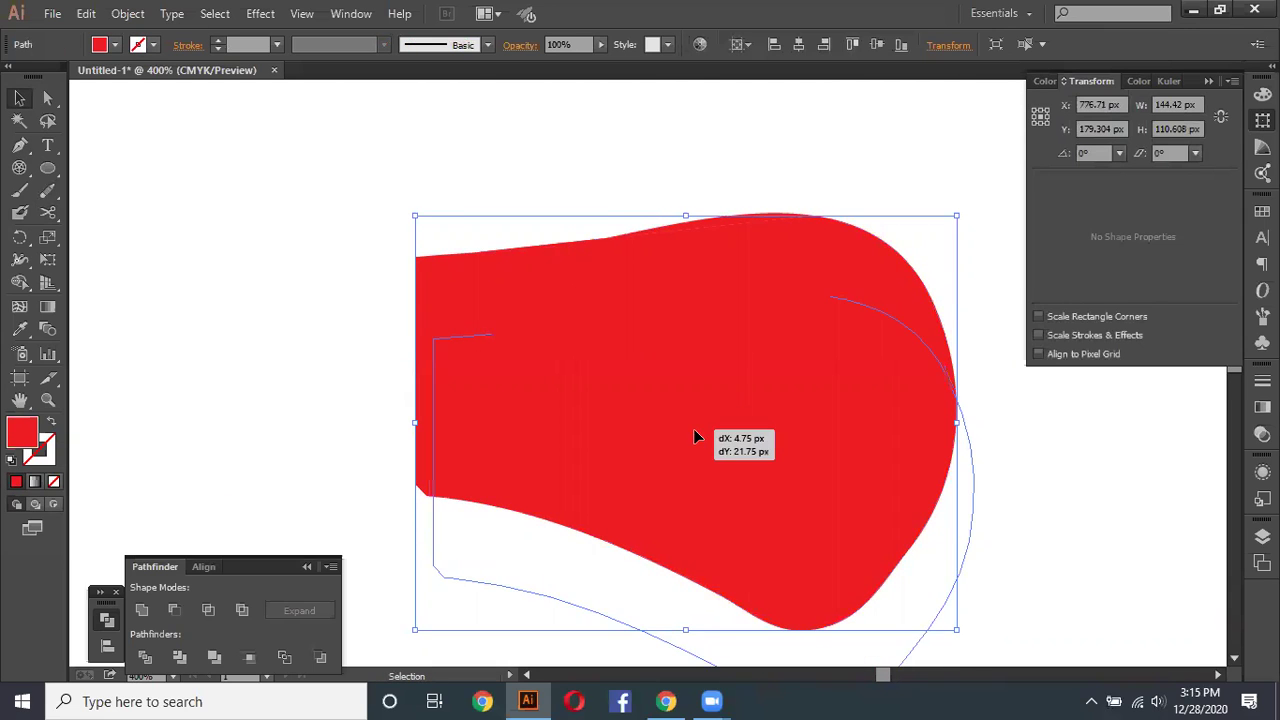
{"action": "left_click_drag", "start_coordinate": [572, 387], "coordinate": [557, 415]}
{"action": "left_click_drag", "start_coordinate": [727, 436], "coordinate": [735, 428]}
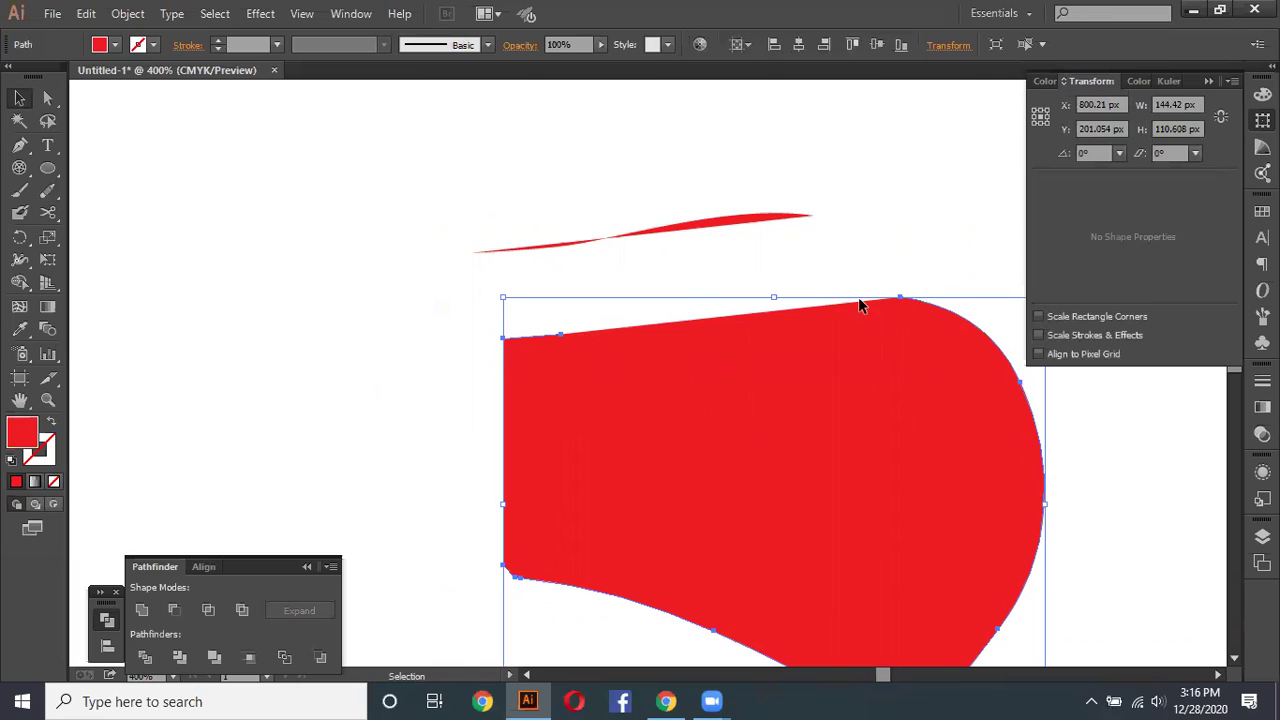
{"action": "left_click", "coordinate": [47, 212]}
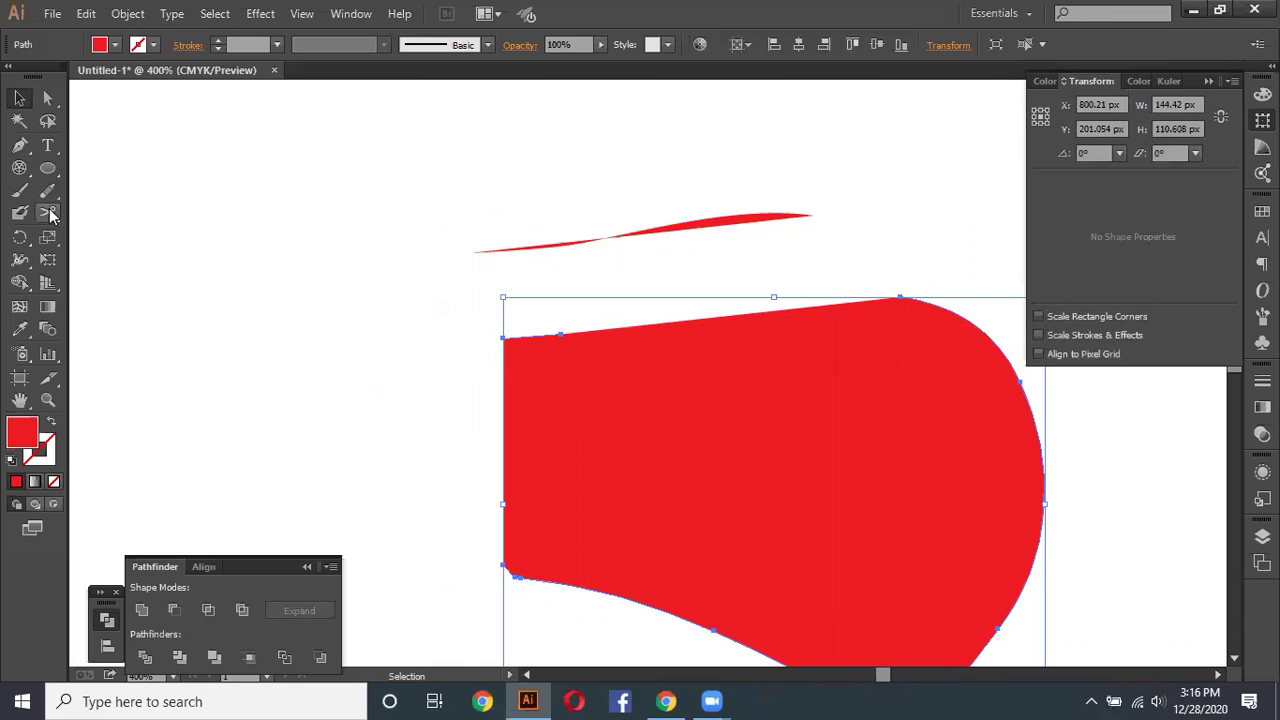
{"action": "left_click", "coordinate": [1019, 379]}
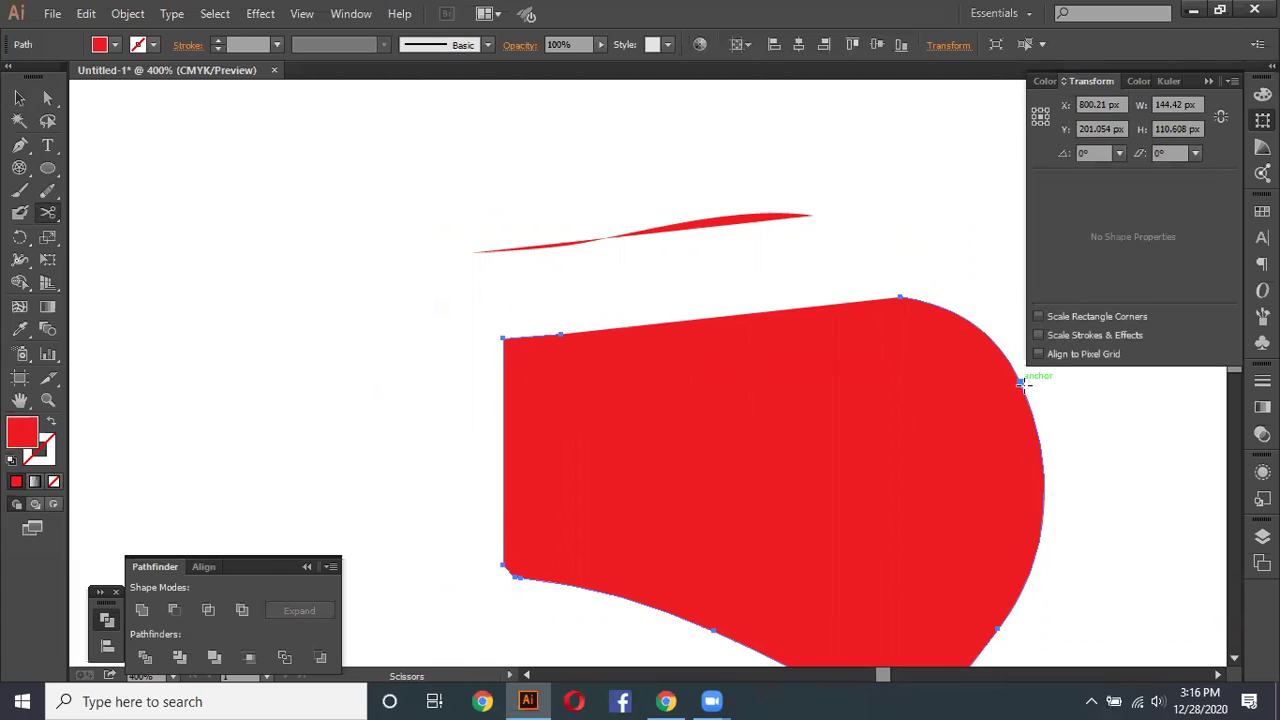
{"action": "left_click", "coordinate": [900, 297]}
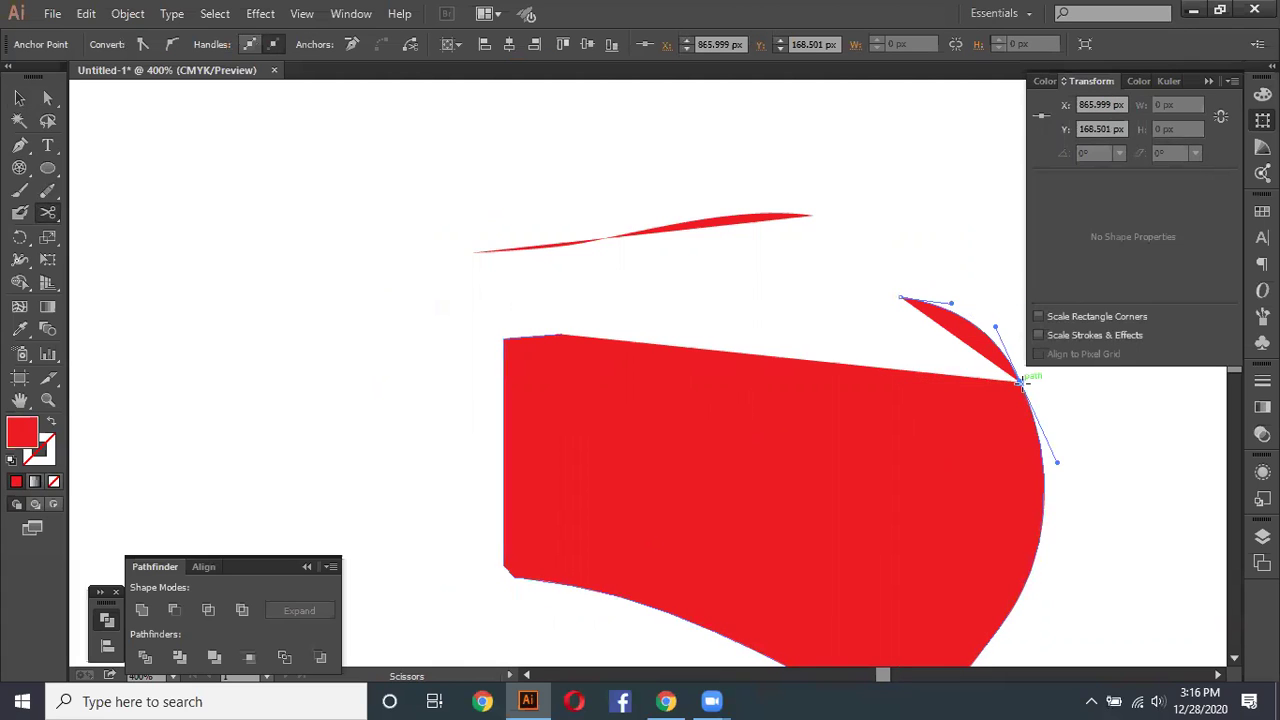
{"action": "left_click", "coordinate": [562, 334]}
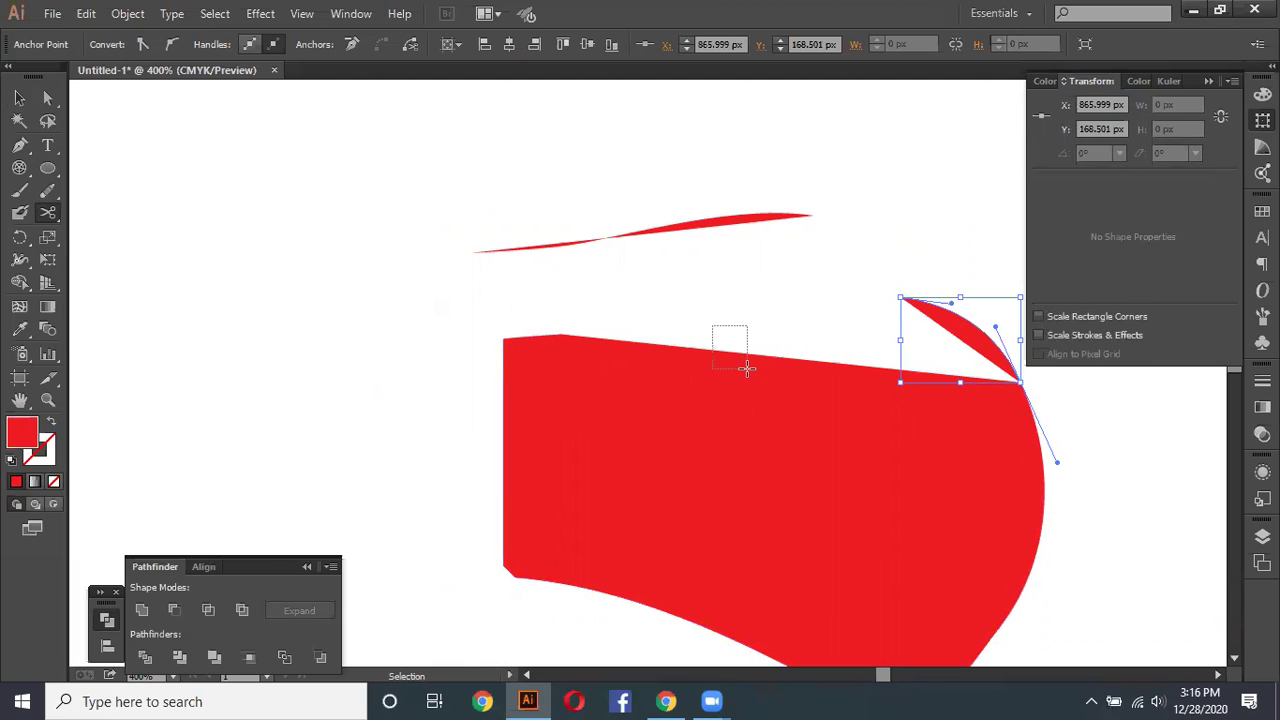
Step: Move the 144.42 × 100.693 px main body left to X 743.96, Y 195.012 px
{"action": "left_click", "coordinate": [19, 97]}
{"action": "left_click_drag", "start_coordinate": [434, 316], "coordinate": [680, 445]}
{"action": "left_click_drag", "start_coordinate": [853, 481], "coordinate": [577, 399]}
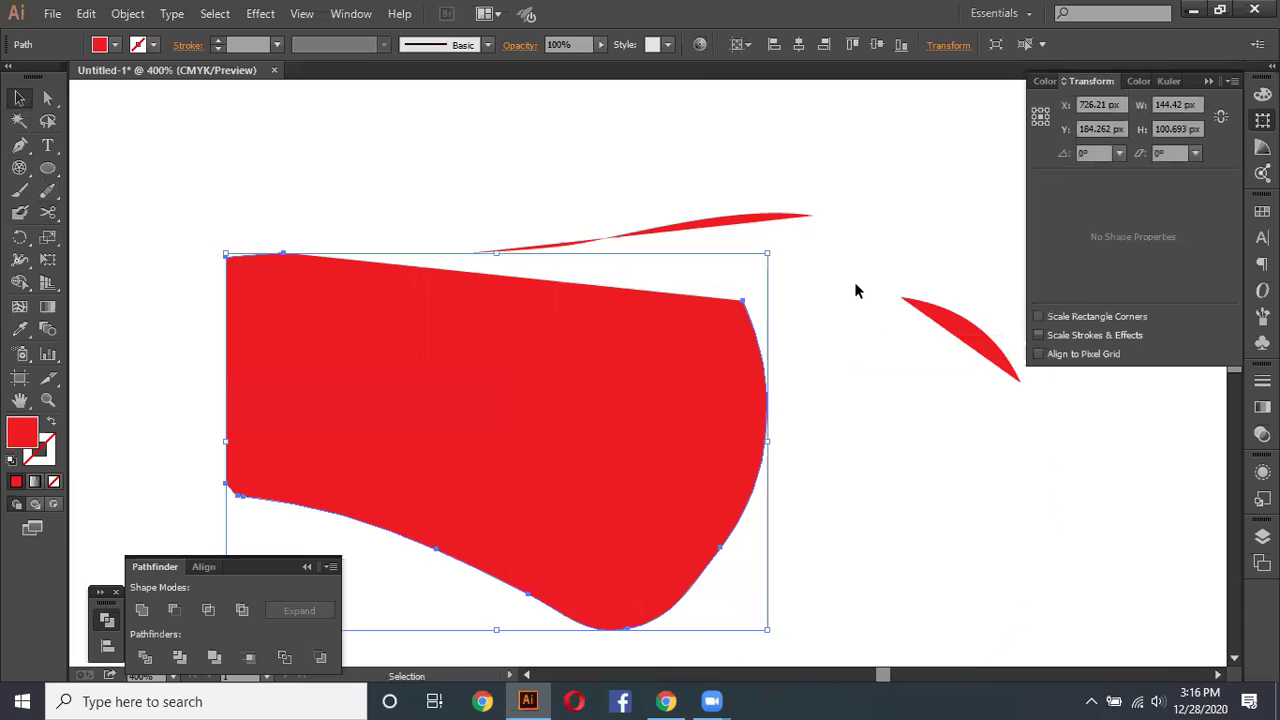
{"action": "left_click", "coordinate": [853, 288]}
{"action": "left_click_drag", "start_coordinate": [171, 320], "coordinate": [287, 414]}
{"action": "left_click_drag", "start_coordinate": [421, 349], "coordinate": [459, 367]}
{"action": "mouse_move", "coordinate": [453, 444]}
{"action": "left_mouse_down"}
{"action": "mouse_move", "coordinate": [493, 320]}
{"action": "mouse_move", "coordinate": [485, 398]}
{"action": "left_mouse_up"}
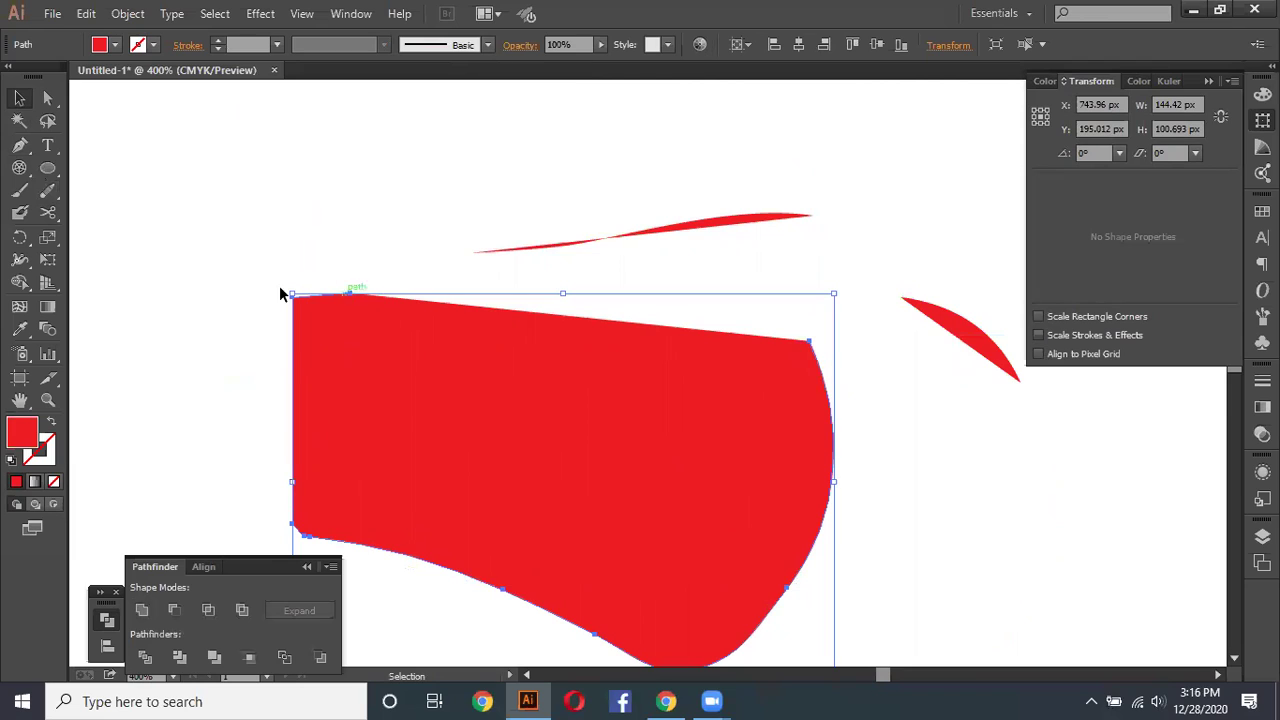
Step: Try Charcoal, arrow and bristle brushes, then settle on the denim seam brush for the outline
{"action": "left_click", "coordinate": [487, 44]}
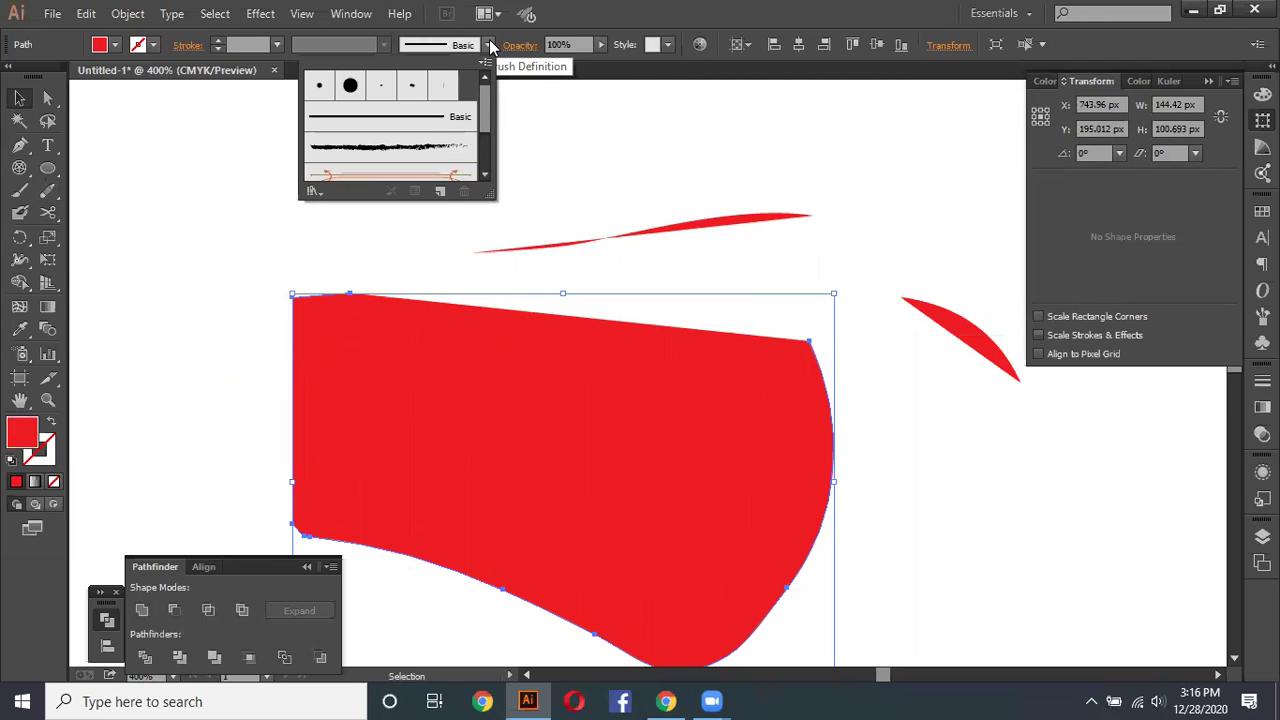
{"action": "left_click", "coordinate": [364, 147]}
{"action": "left_click", "coordinate": [372, 173]}
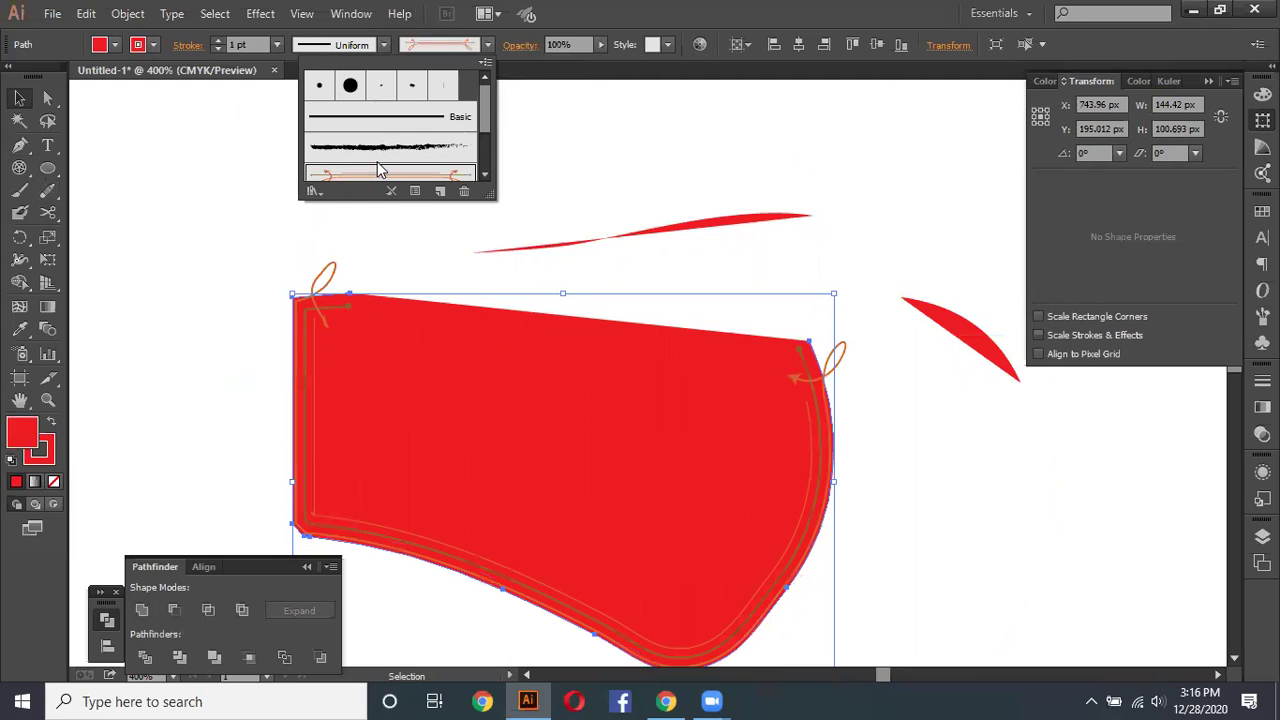
{"action": "scroll", "coordinate": [399, 150], "scroll_direction": "down", "scroll_amount": 2}
{"action": "left_click", "coordinate": [399, 152]}
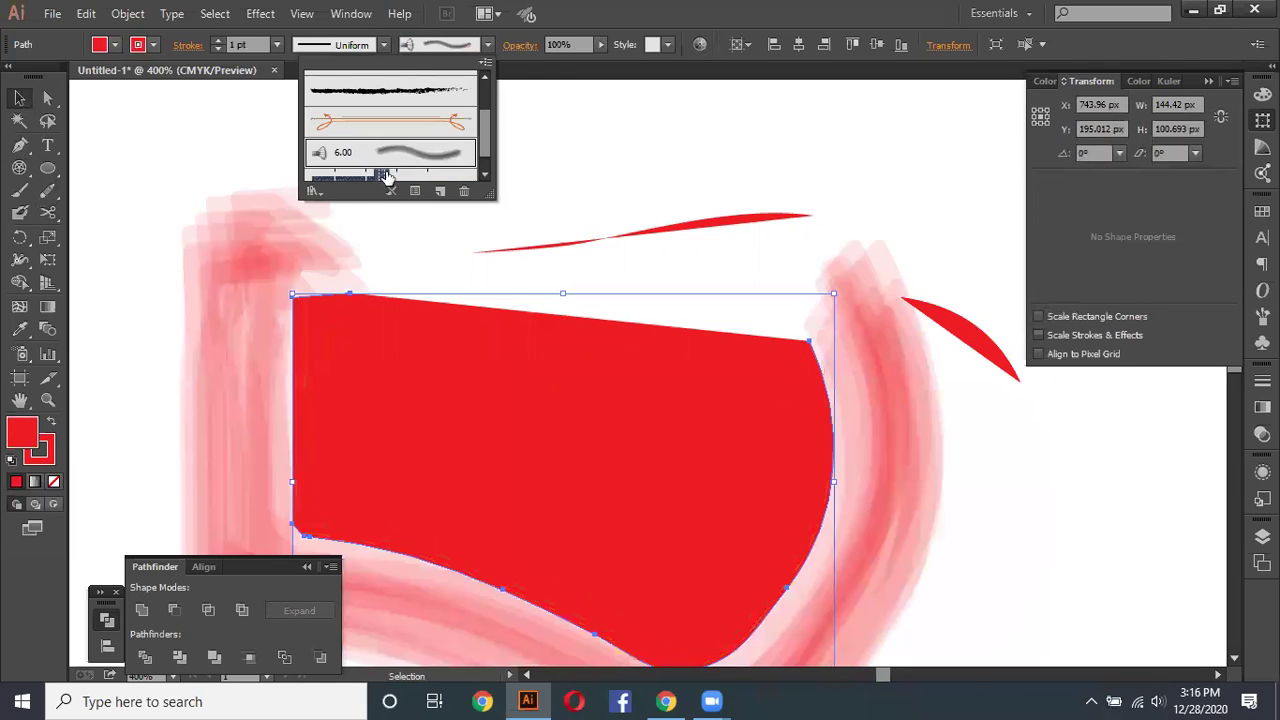
{"action": "left_click", "coordinate": [388, 176]}
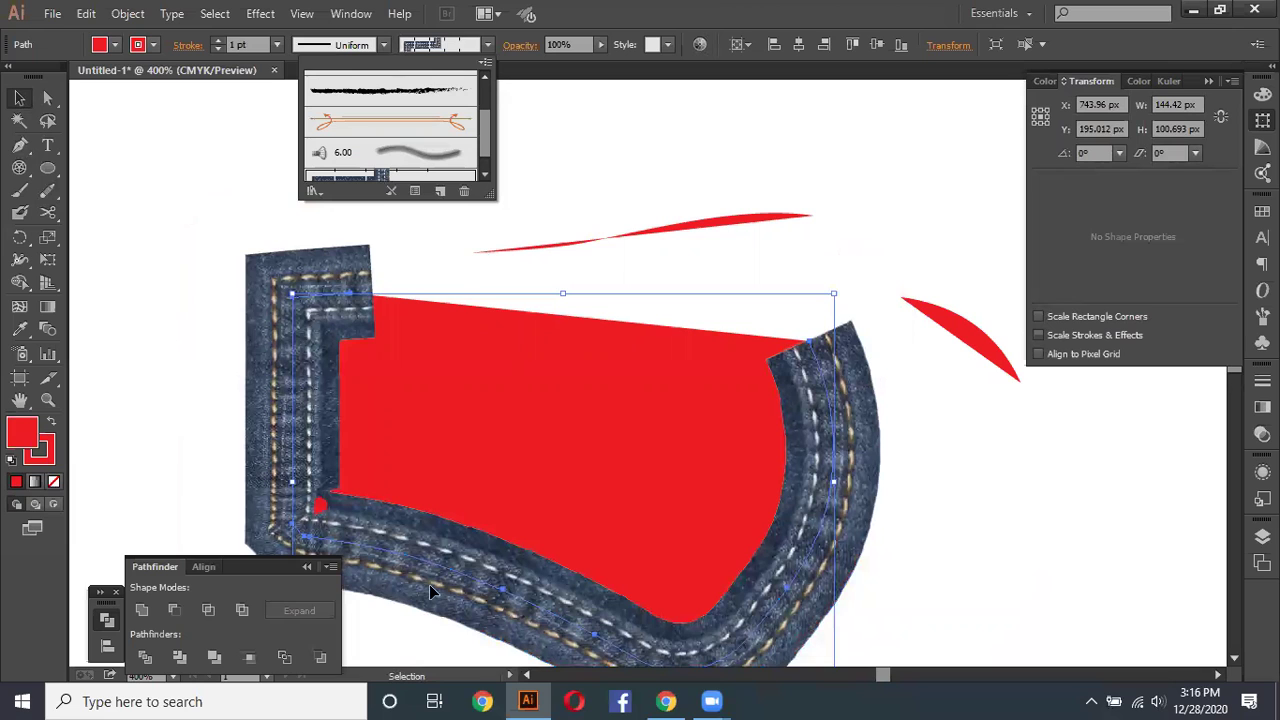
Step: Unite the selected red pieces into one shape and select all the artwork
{"action": "left_click", "coordinate": [143, 607]}
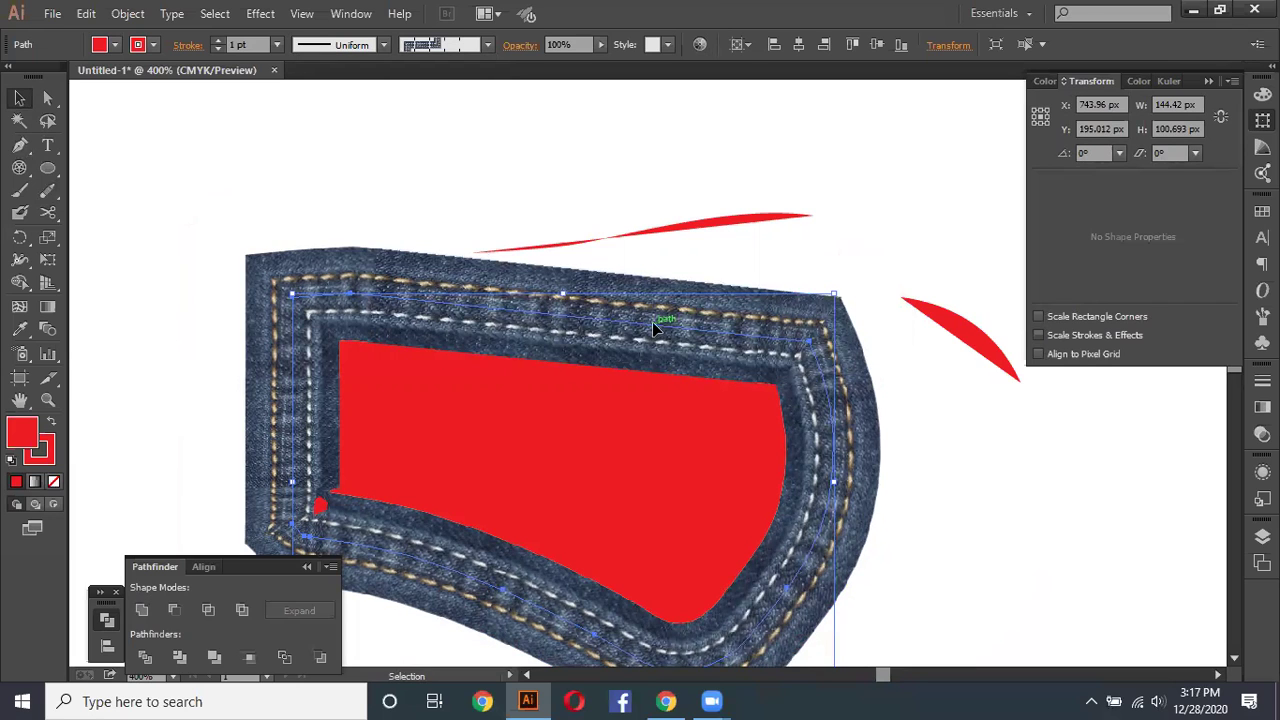
{"action": "scroll", "coordinate": [652, 325], "scroll_direction": "down", "scroll_amount": 2}
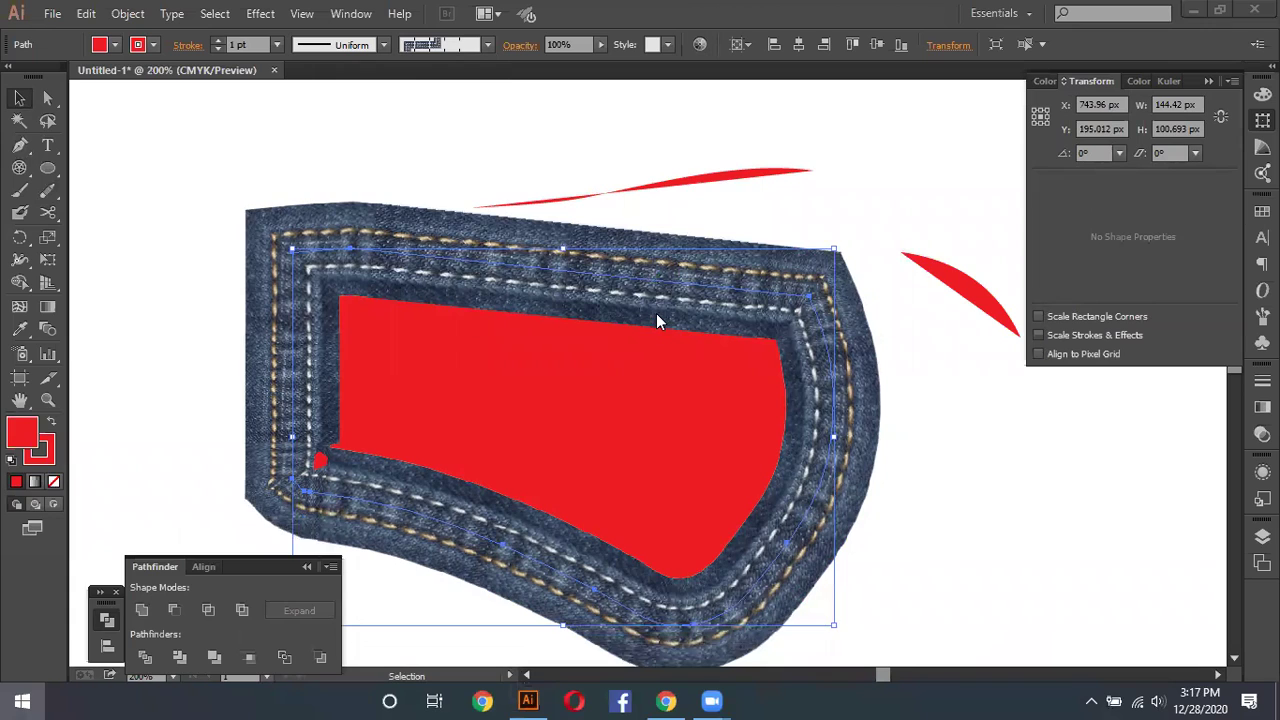
{"action": "key", "text": "super"}
{"action": "scroll", "coordinate": [656, 313], "scroll_direction": "down", "scroll_amount": 1}
{"action": "key", "text": "ctrl+a"}
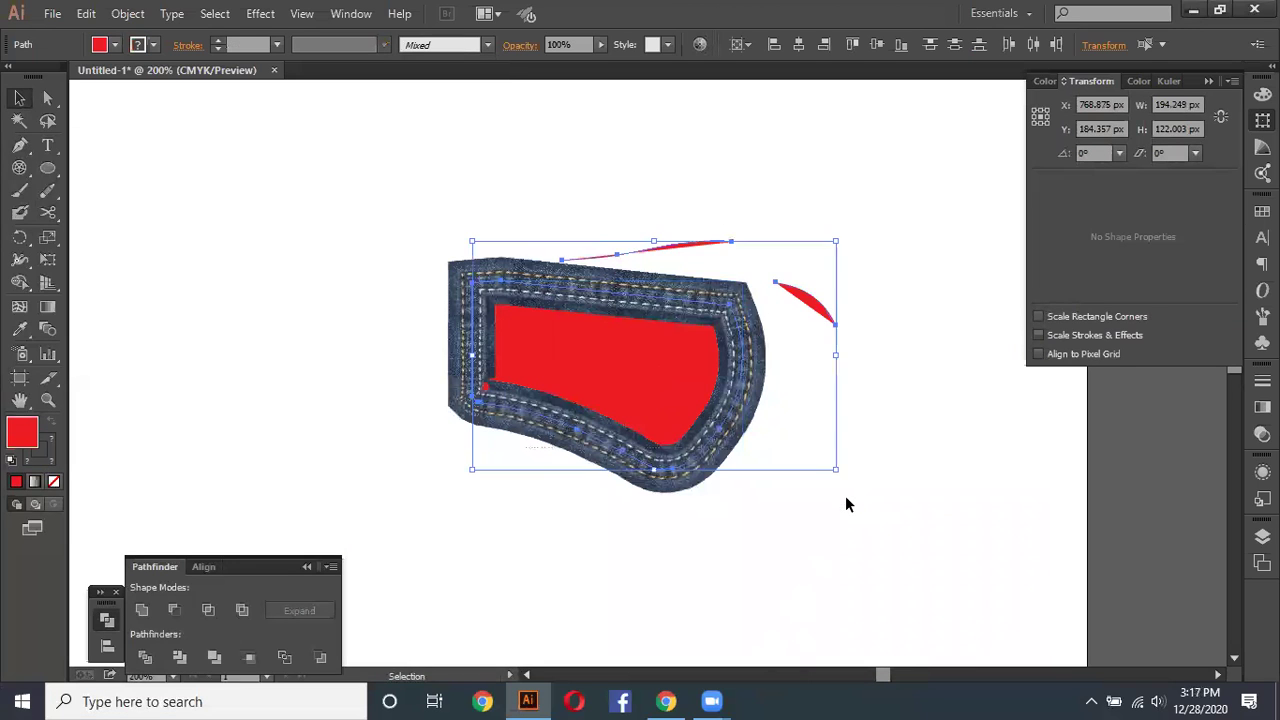
Step: Clear the artboard, draw a red ellipse, and slice it with six Knife cuts
{"action": "key", "text": "Delete"}
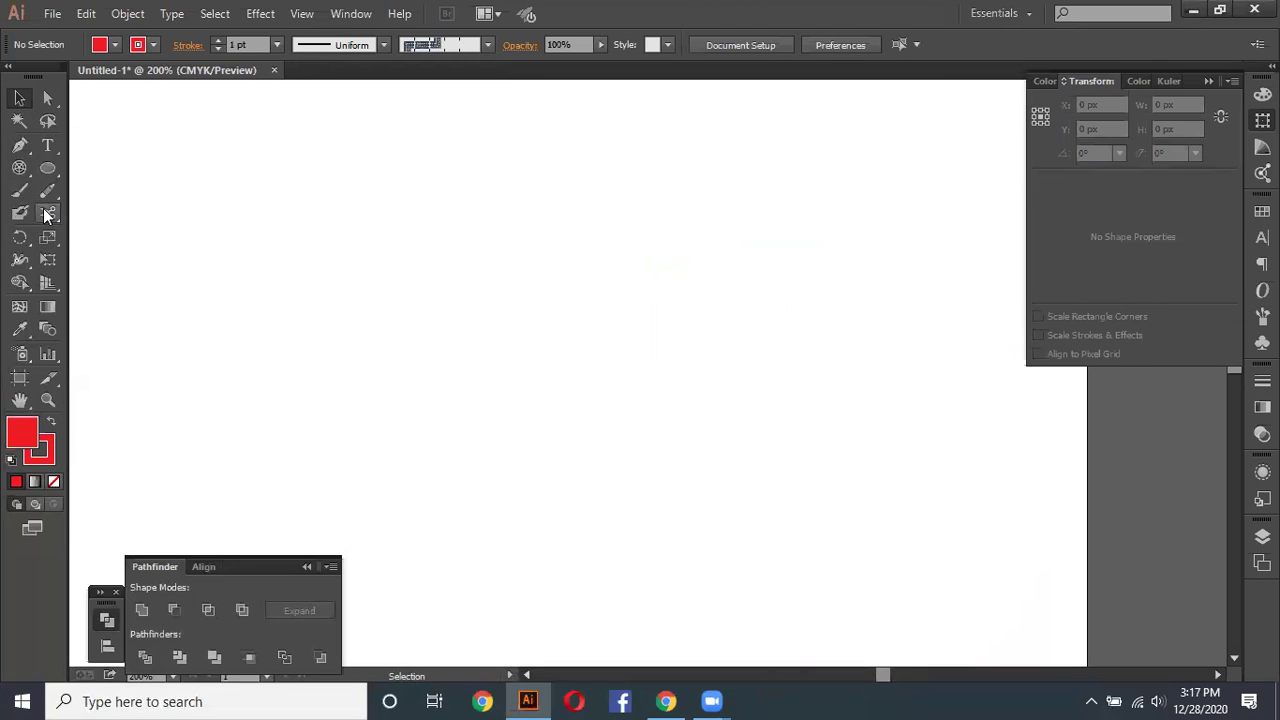
{"action": "key", "text": "l"}
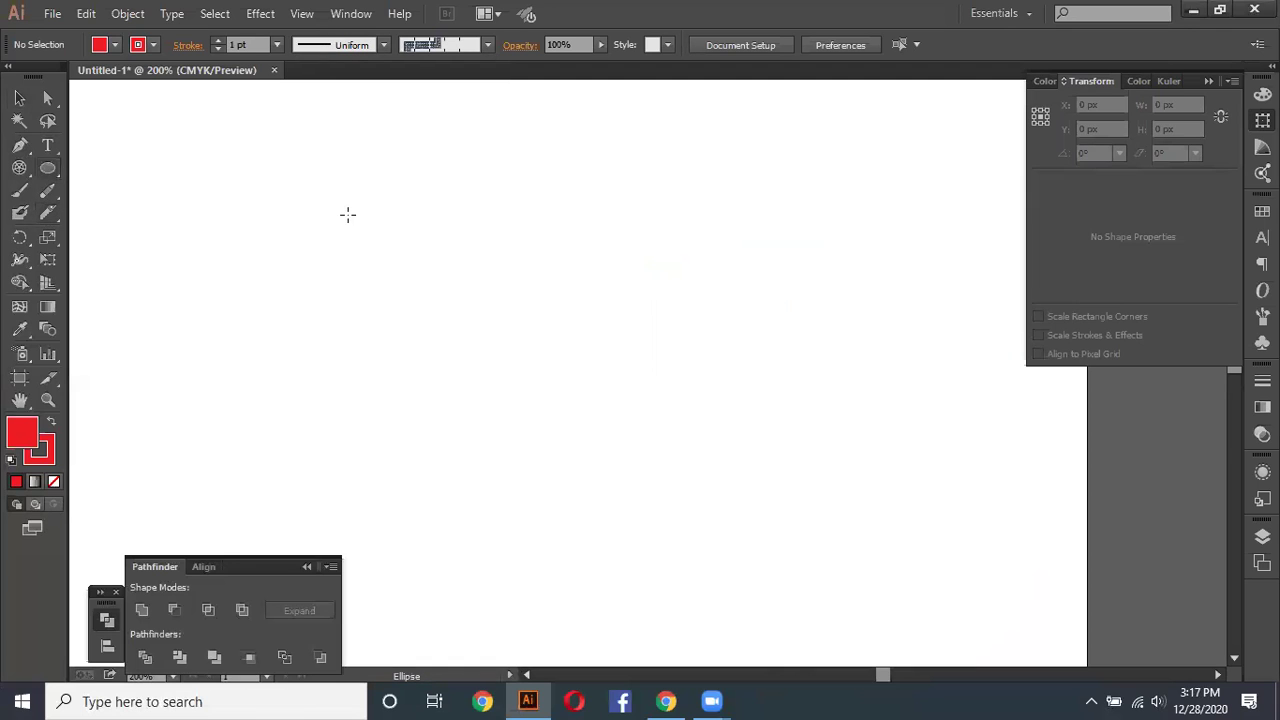
{"action": "left_click_drag", "start_coordinate": [640, 381], "coordinate": [347, 215]}
{"action": "left_click", "coordinate": [47, 212]}
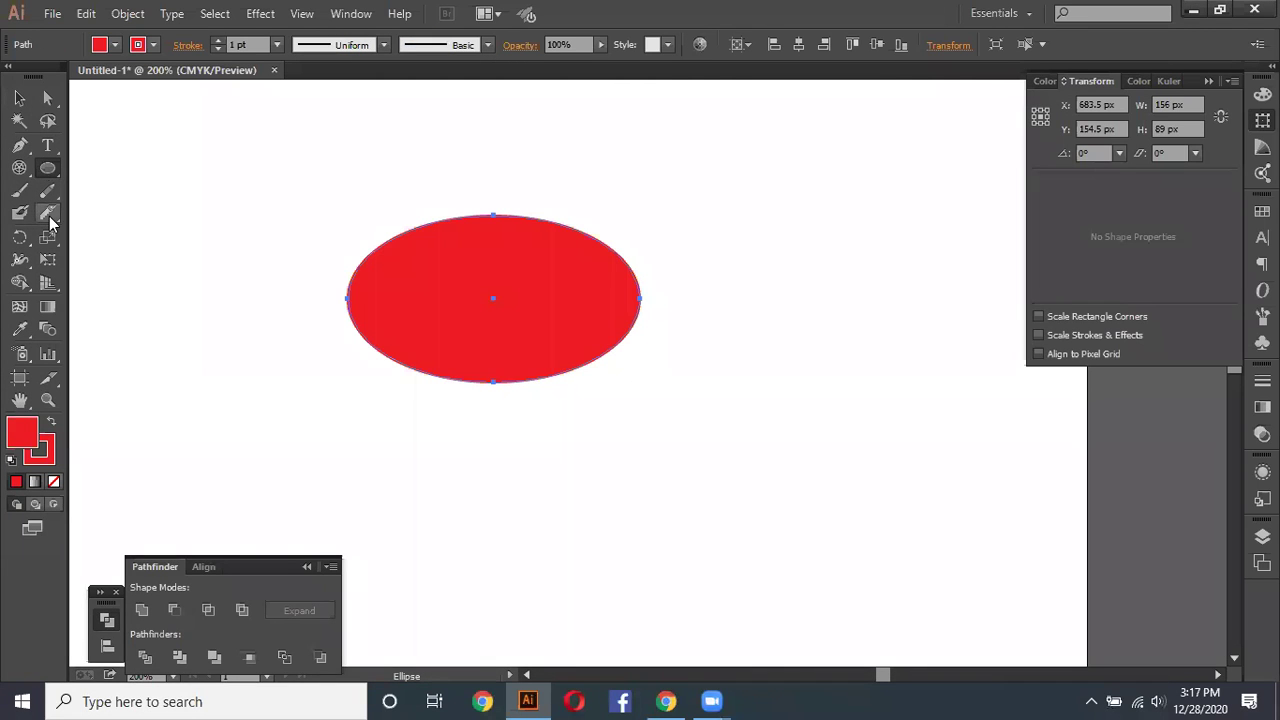
{"action": "left_click_drag", "start_coordinate": [409, 176], "coordinate": [366, 497]}
{"action": "left_click_drag", "start_coordinate": [507, 166], "coordinate": [483, 329]}
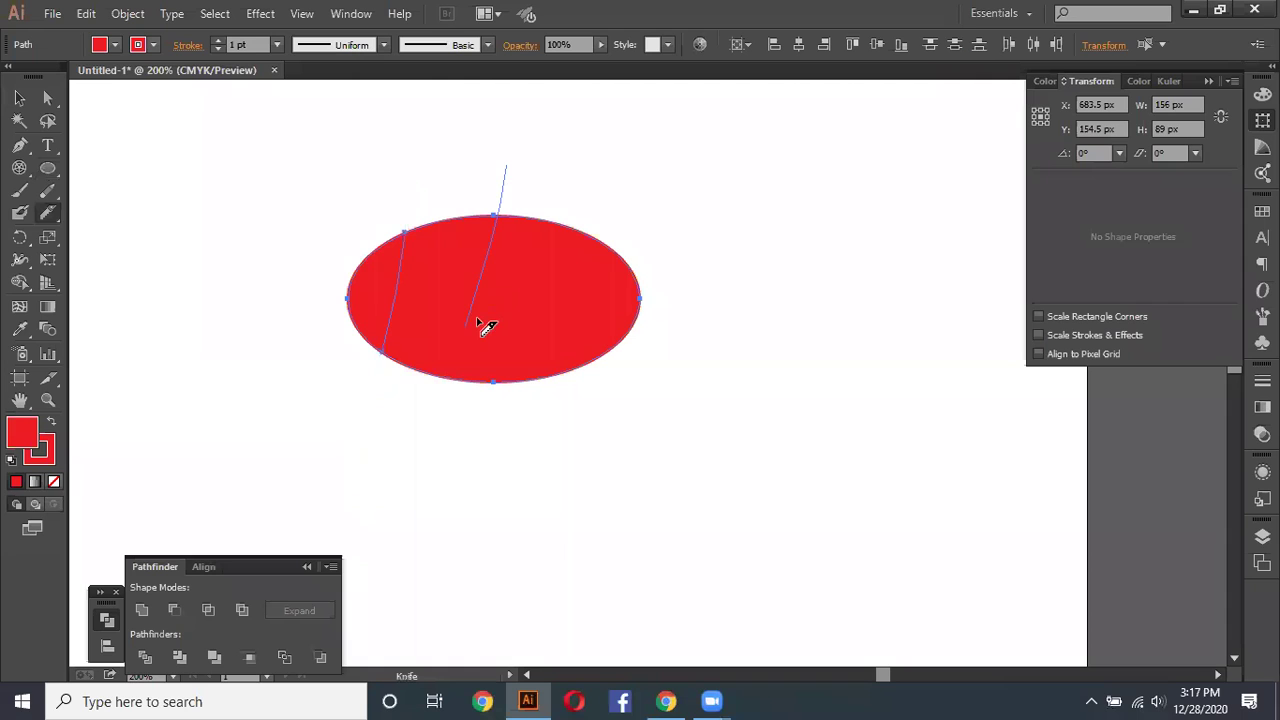
{"action": "left_click_drag", "start_coordinate": [612, 330], "coordinate": [677, 314]}
{"action": "left_click_drag", "start_coordinate": [690, 271], "coordinate": [288, 274]}
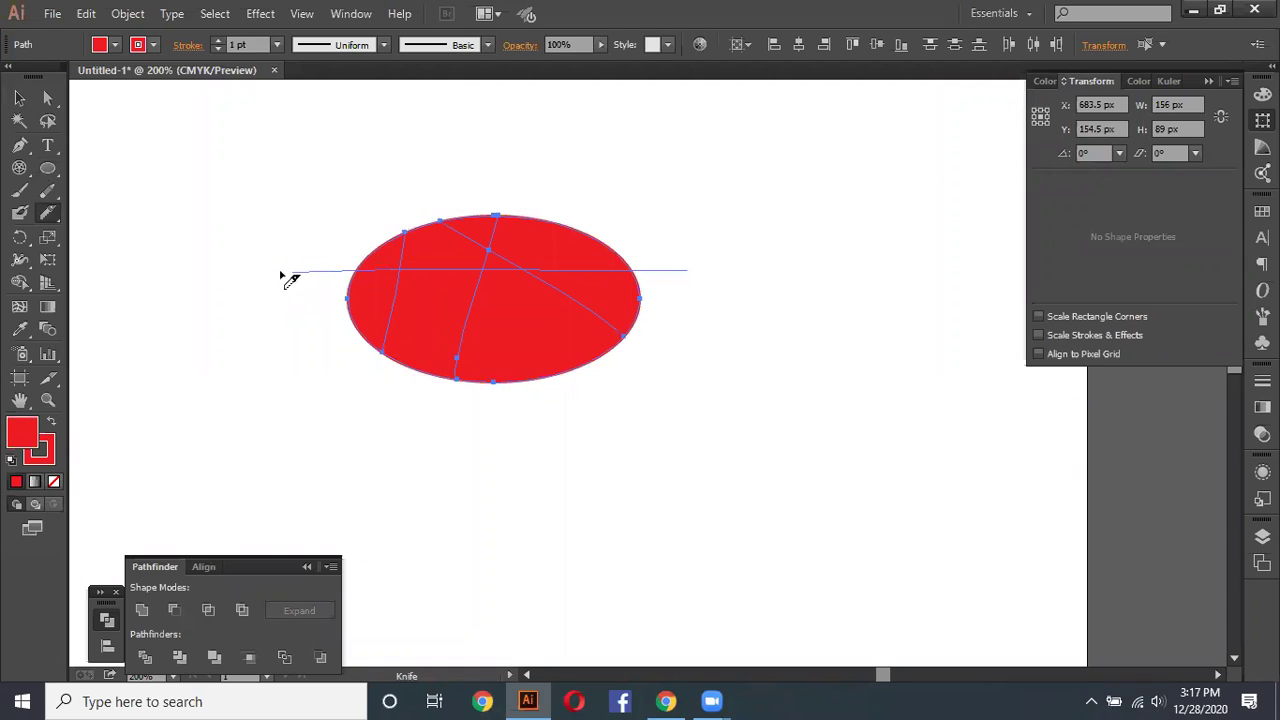
{"action": "left_click_drag", "start_coordinate": [255, 331], "coordinate": [680, 337]}
{"action": "left_click_drag", "start_coordinate": [568, 178], "coordinate": [534, 431]}
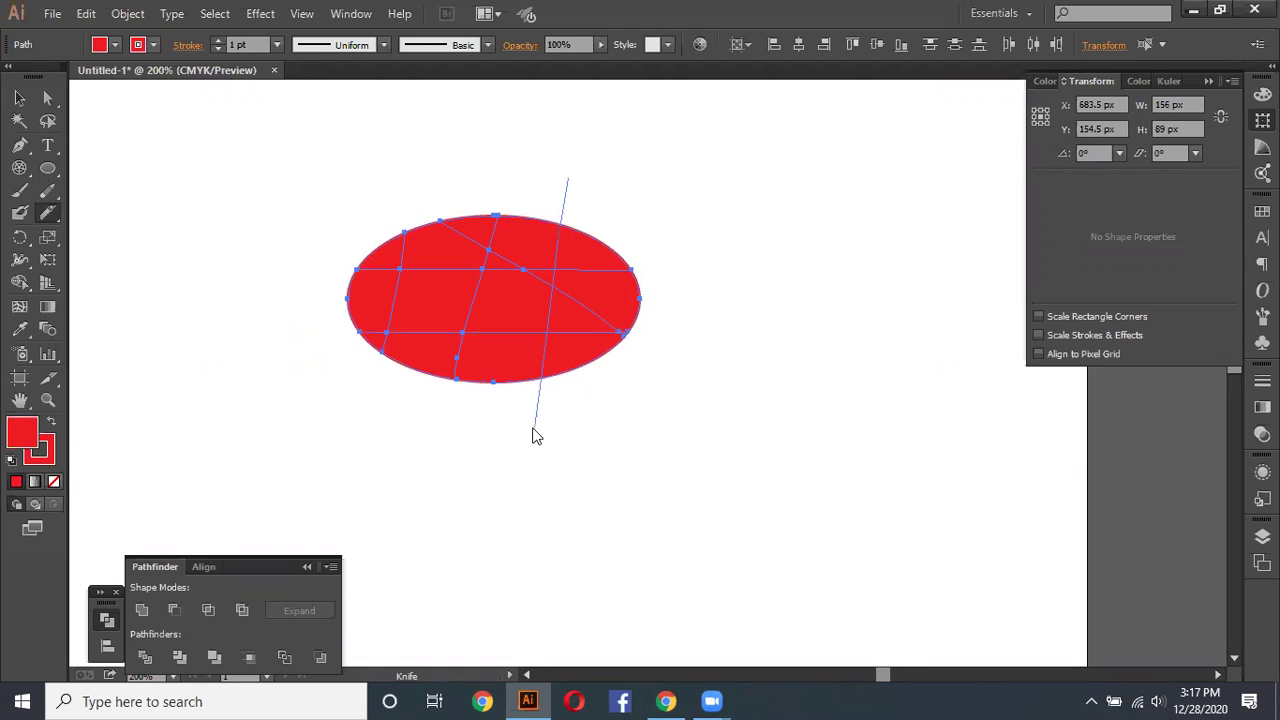
Step: Pull five ellipse slices apart, then select and delete all the pieces
{"action": "left_click", "coordinate": [19, 97]}
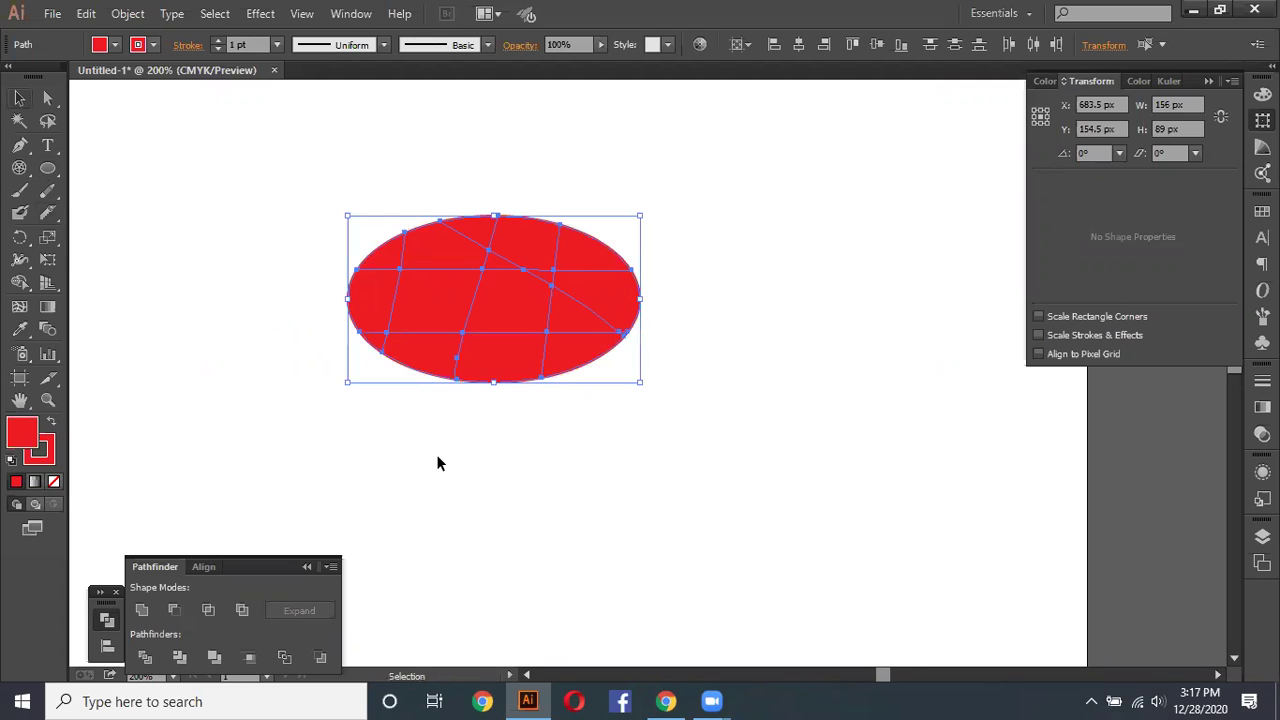
{"action": "key", "text": "ctrl+shift+a"}
{"action": "left_click", "coordinate": [560, 240]}
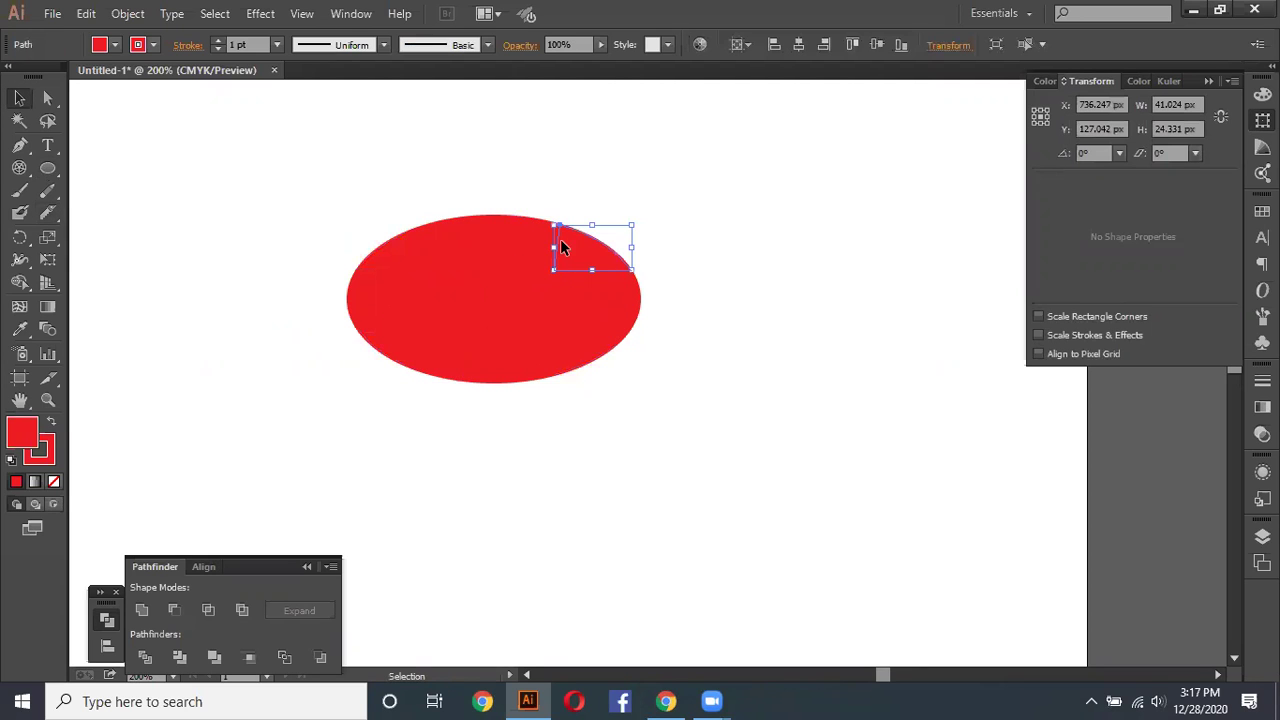
{"action": "left_click_drag", "start_coordinate": [560, 206], "coordinate": [491, 252]}
{"action": "left_click_drag", "start_coordinate": [458, 205], "coordinate": [385, 190]}
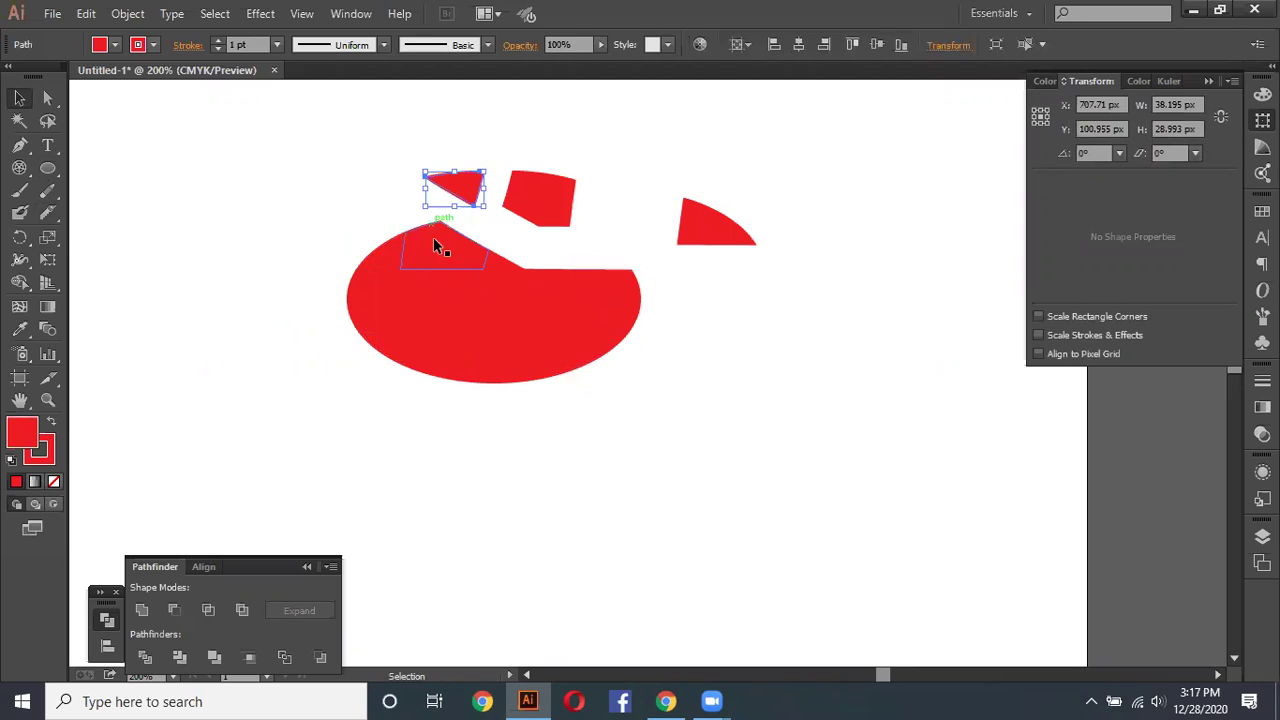
{"action": "left_click_drag", "start_coordinate": [414, 262], "coordinate": [310, 266]}
{"action": "left_click_drag", "start_coordinate": [380, 328], "coordinate": [335, 330]}
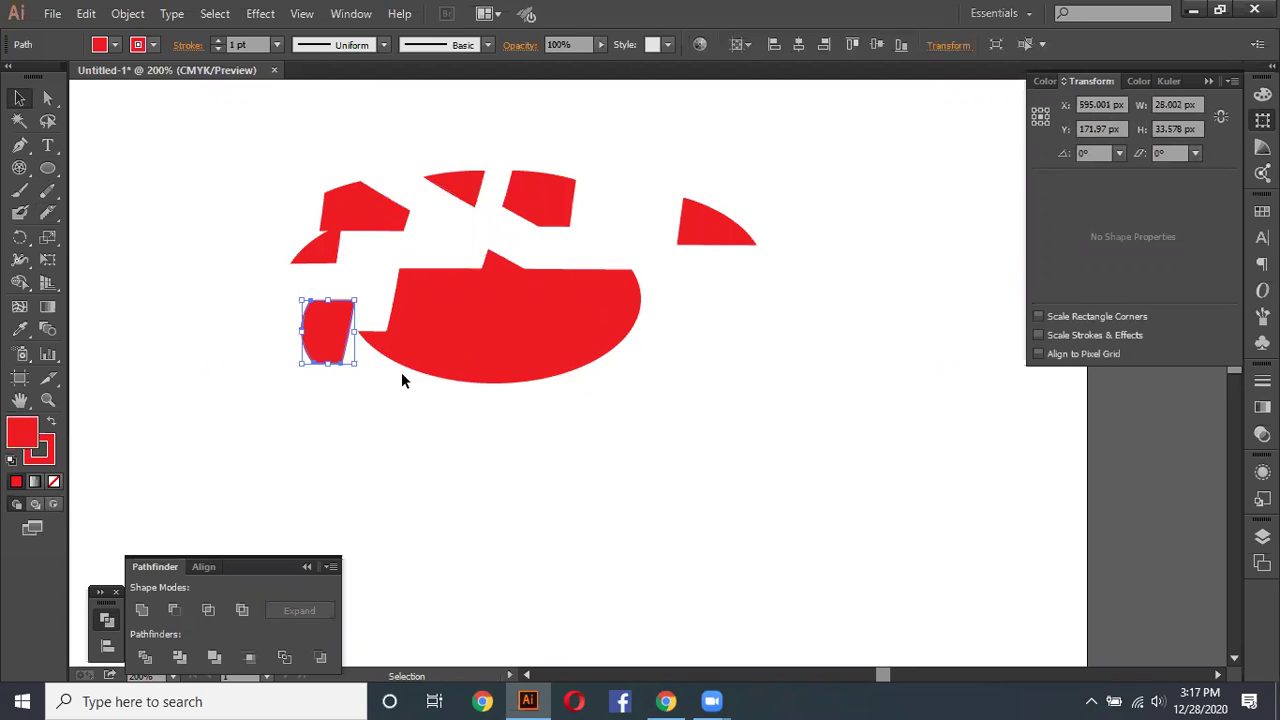
{"action": "left_click_drag", "start_coordinate": [415, 358], "coordinate": [395, 388]}
{"action": "key", "text": "ctrl+a"}
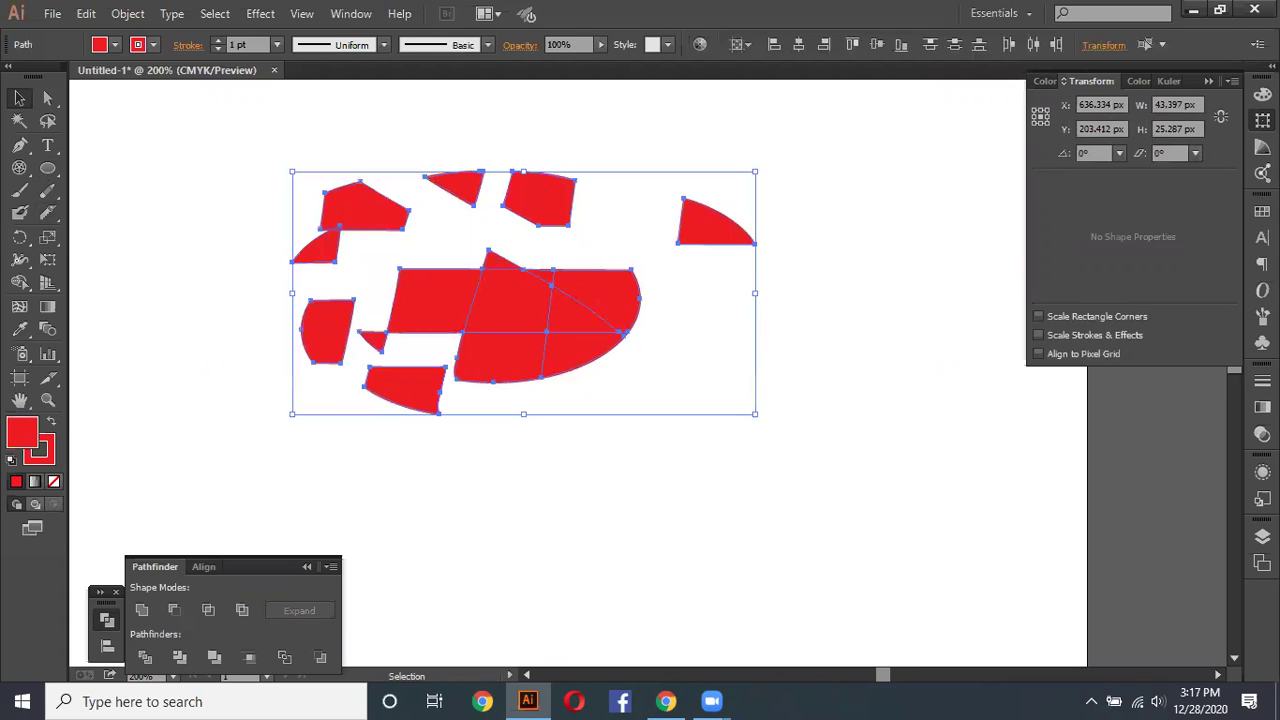
{"action": "key", "text": "Delete"}
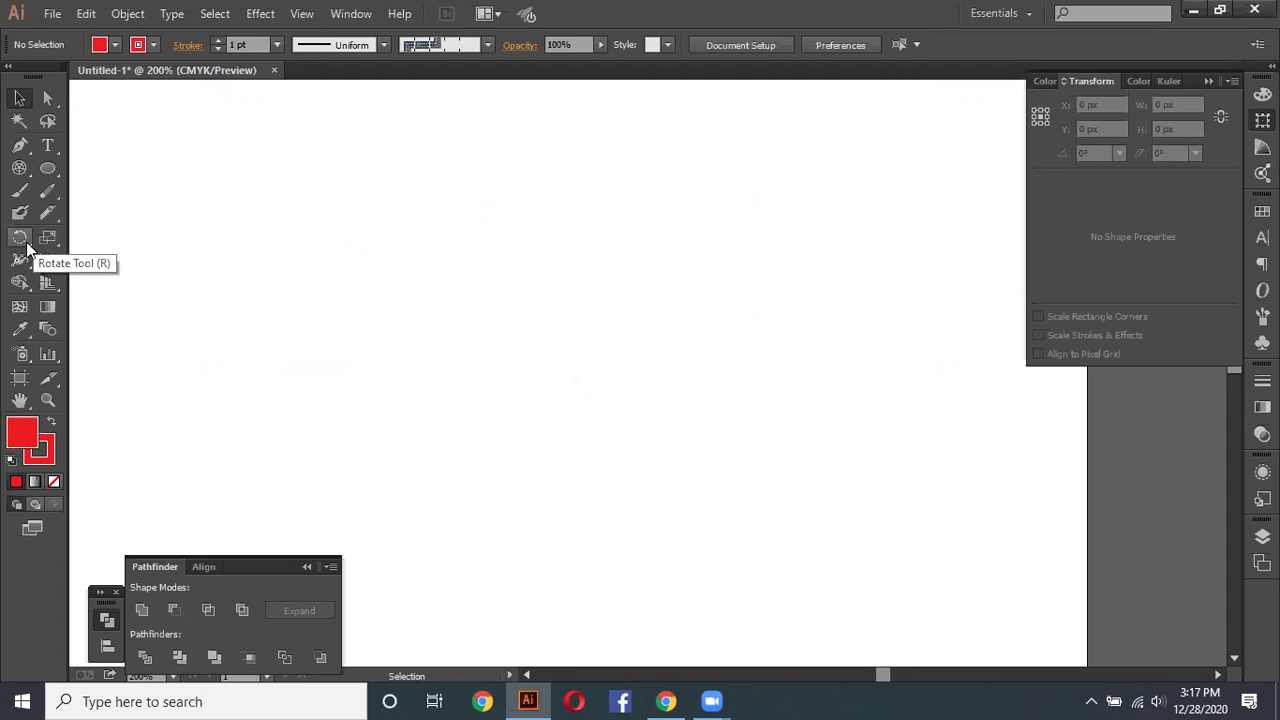
Step: Draw the half-heart's curved left side with the Pen tool, from a smooth top anchor to the bottom point
{"action": "left_click", "coordinate": [20, 238]}
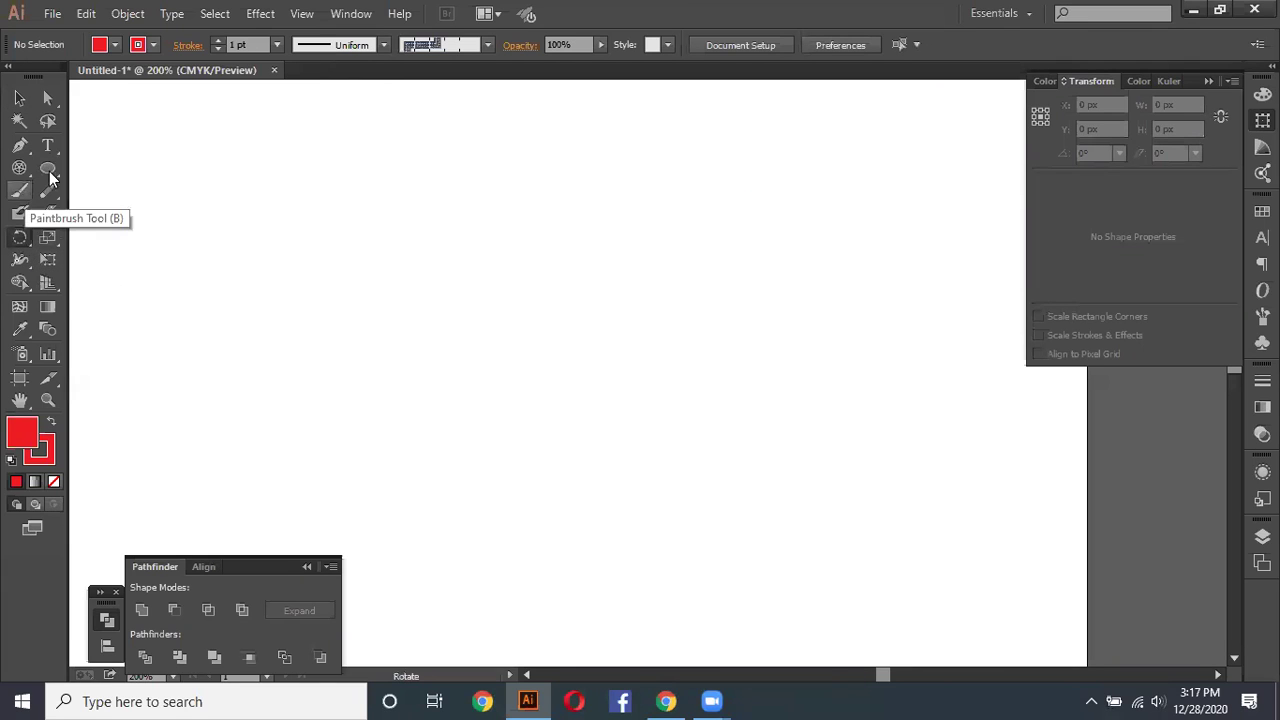
{"action": "left_click", "coordinate": [20, 145]}
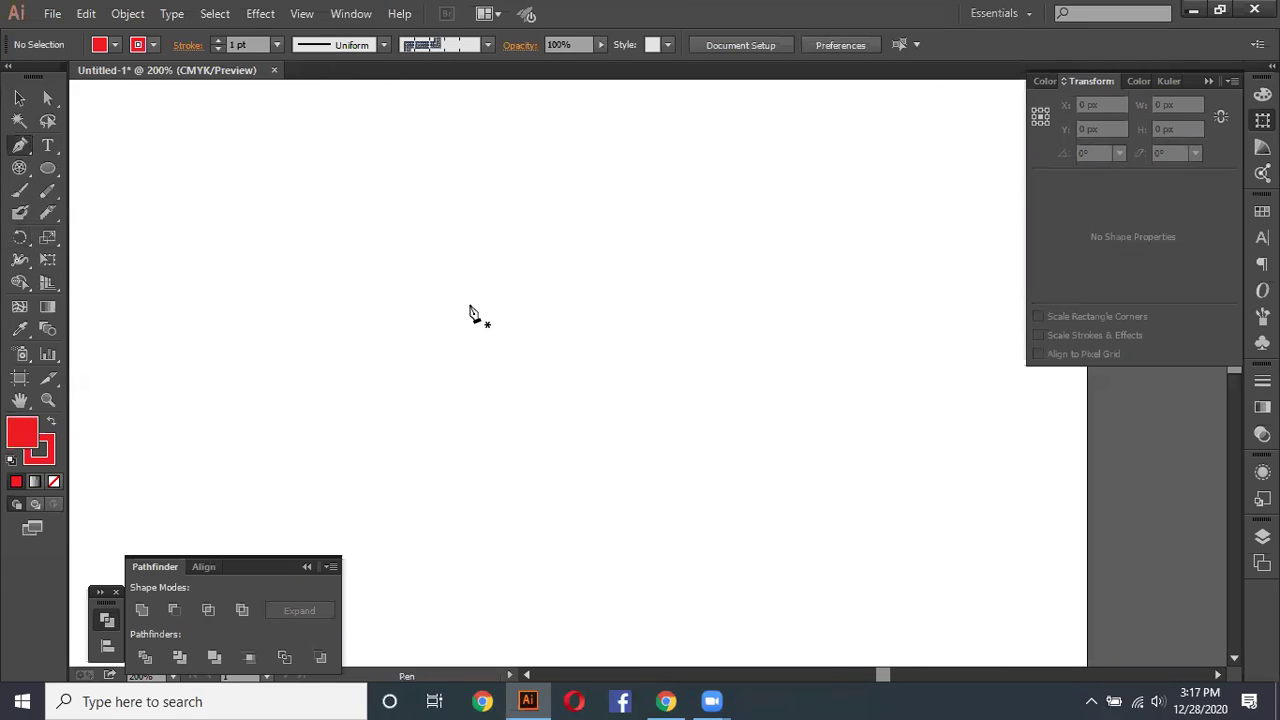
{"action": "mouse_move", "coordinate": [514, 240]}
{"action": "left_mouse_down"}
{"action": "mouse_move", "coordinate": [517, 251]}
{"action": "mouse_move", "coordinate": [426, 177]}
{"action": "mouse_move", "coordinate": [409, 135]}
{"action": "left_mouse_up"}
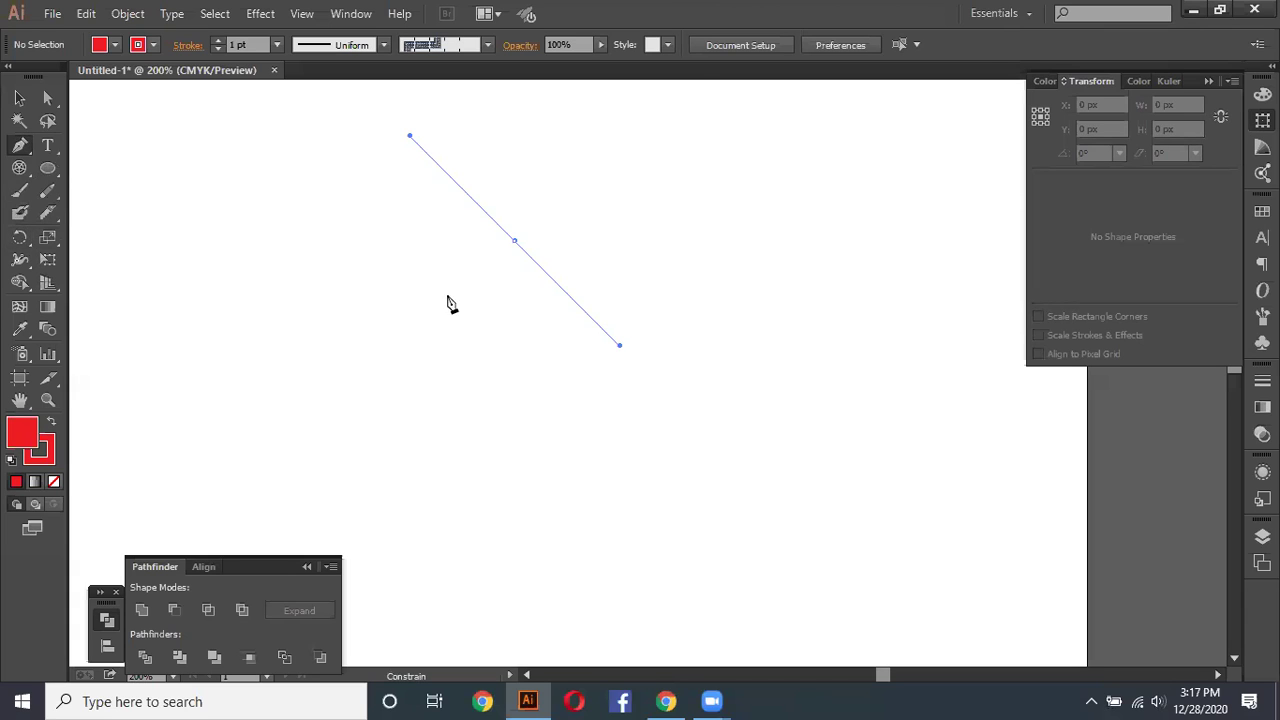
{"action": "left_click", "coordinate": [514, 403]}
{"action": "mouse_move", "coordinate": [514, 400]}
{"action": "left_mouse_down"}
{"action": "mouse_move", "coordinate": [650, 457]}
{"action": "mouse_move", "coordinate": [668, 443]}
{"action": "left_mouse_up"}
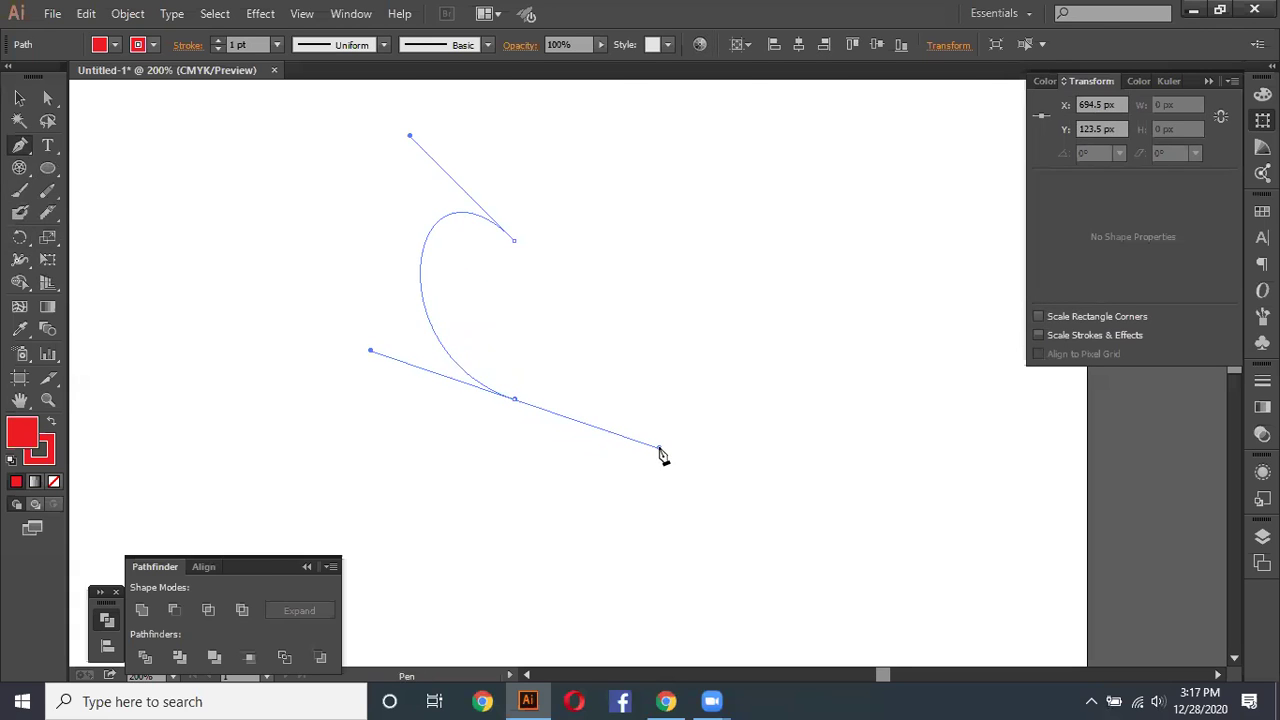
{"action": "key", "text": "v"}
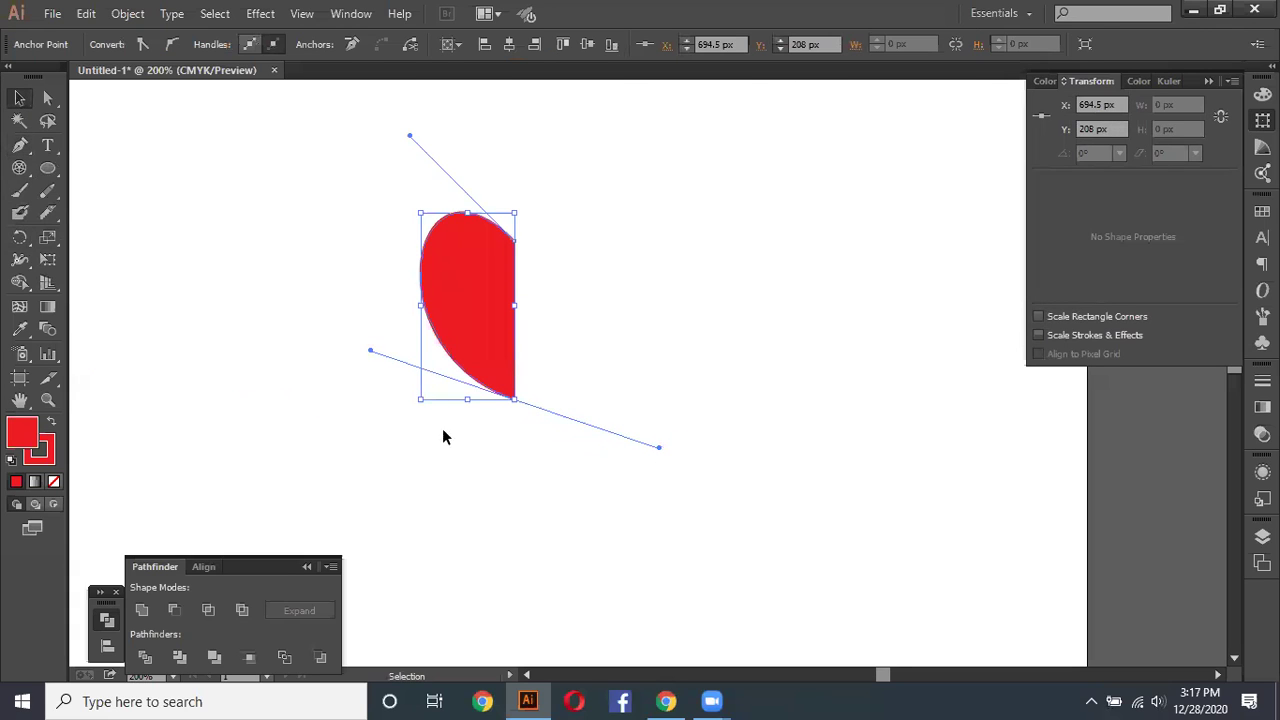
{"action": "left_click", "coordinate": [443, 430]}
Step: Close the path with a straight right edge and select the 50.182 × 99.733 px half-heart
{"action": "left_click", "coordinate": [19, 146]}
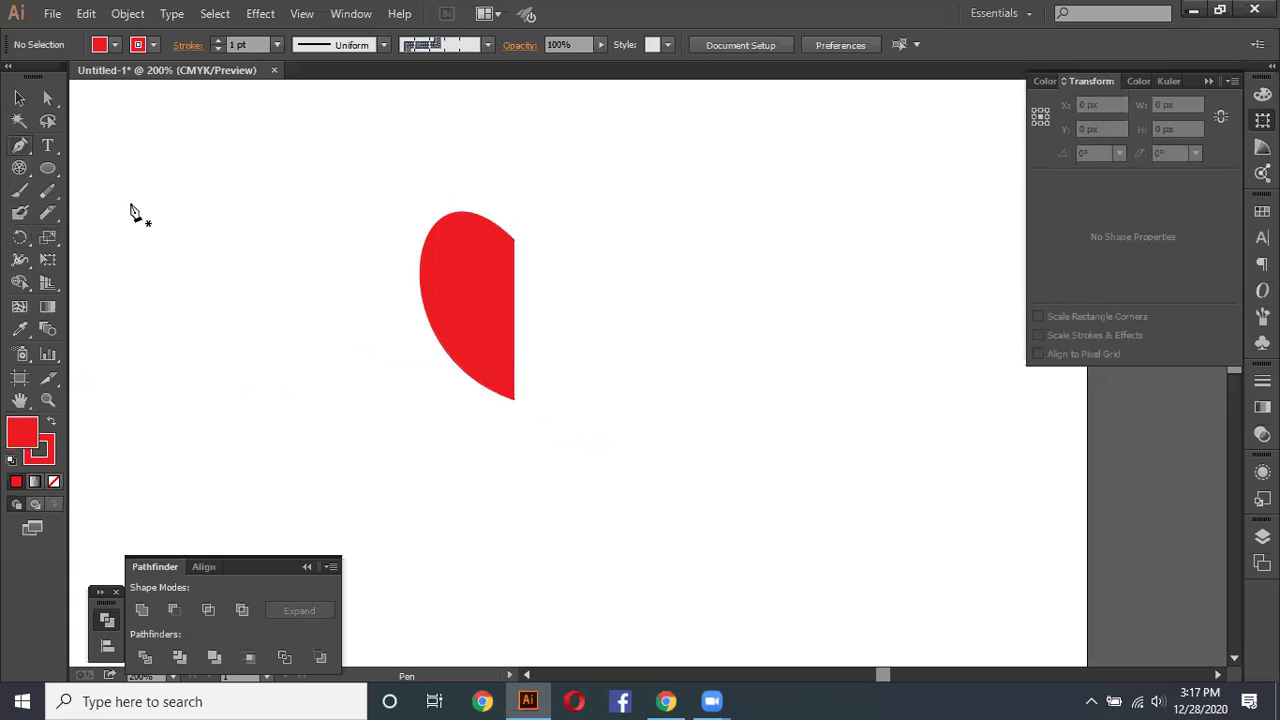
{"action": "left_click_drag", "start_coordinate": [515, 400], "coordinate": [636, 366]}
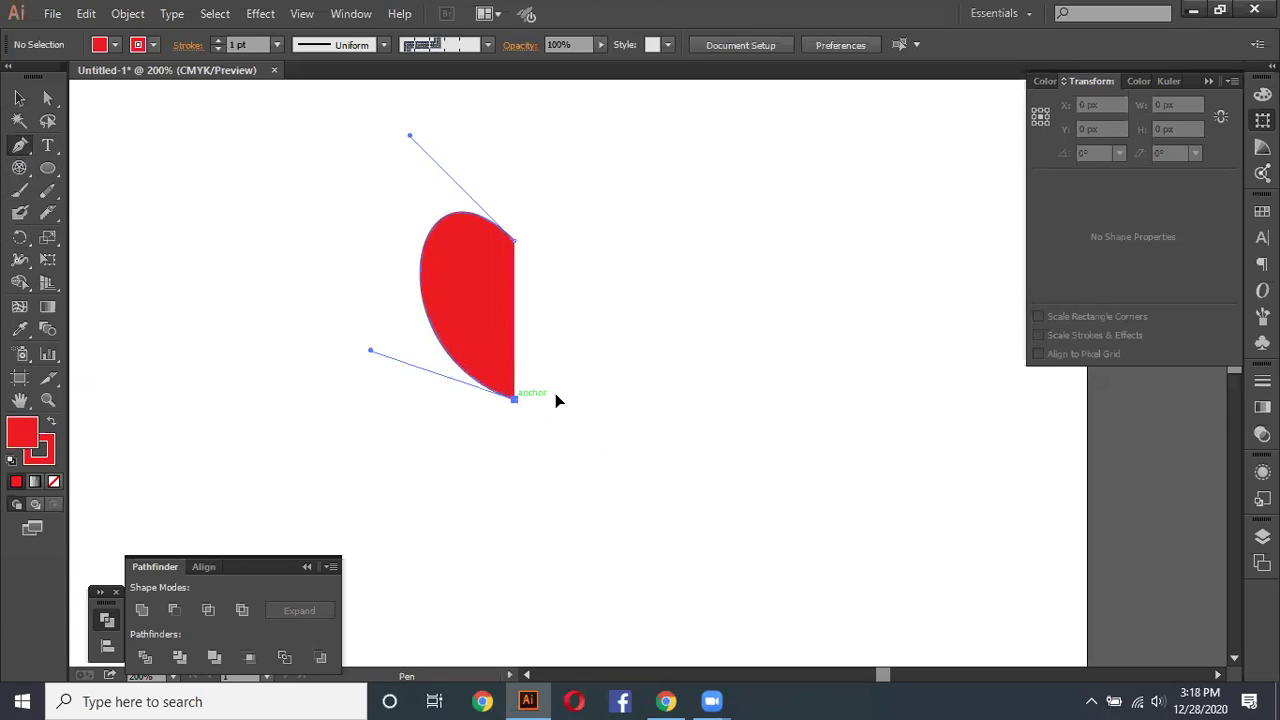
{"action": "left_click_drag", "start_coordinate": [515, 241], "coordinate": [384, 318]}
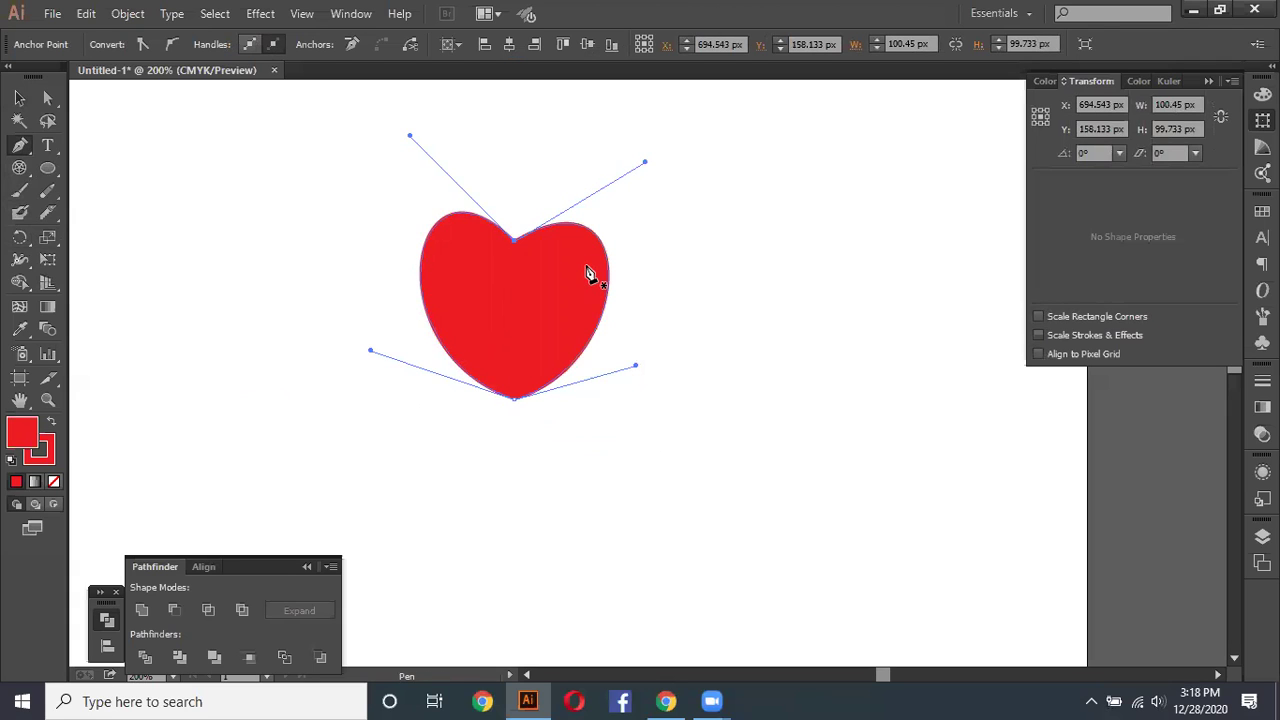
{"action": "left_click_drag", "start_coordinate": [585, 263], "coordinate": [222, 290]}
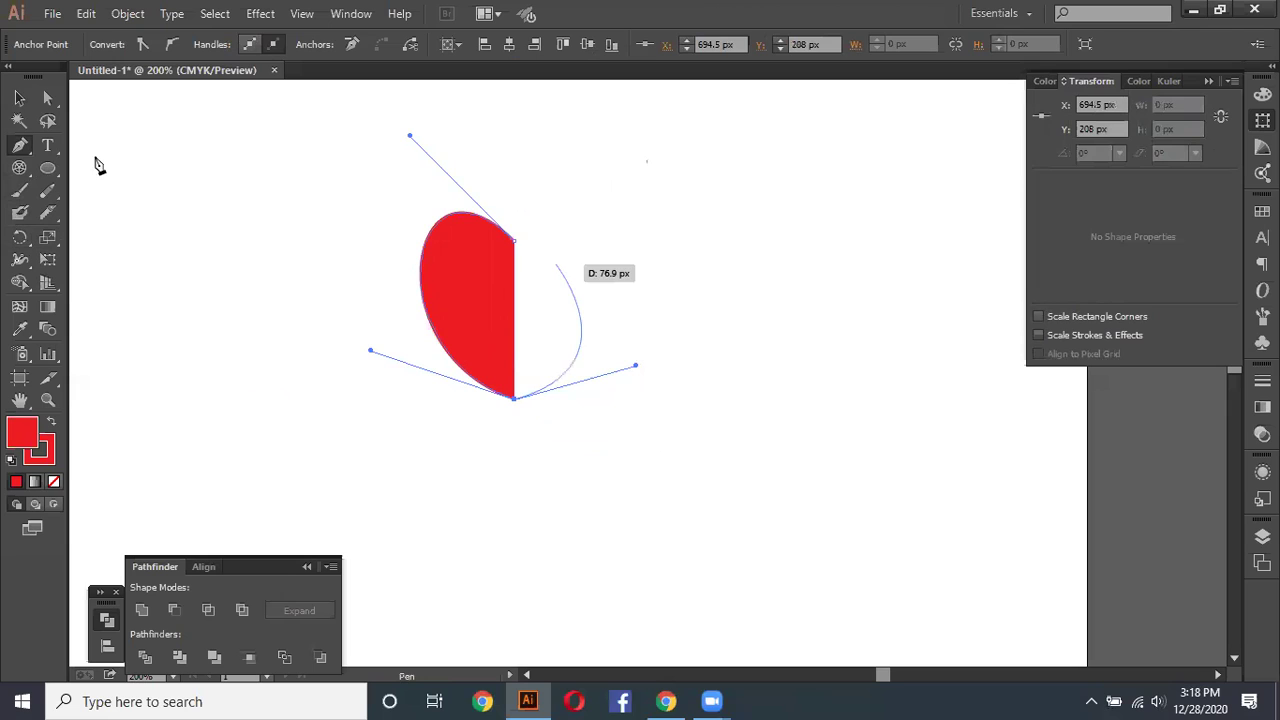
{"action": "left_click", "coordinate": [222, 290]}
{"action": "left_click", "coordinate": [483, 280]}
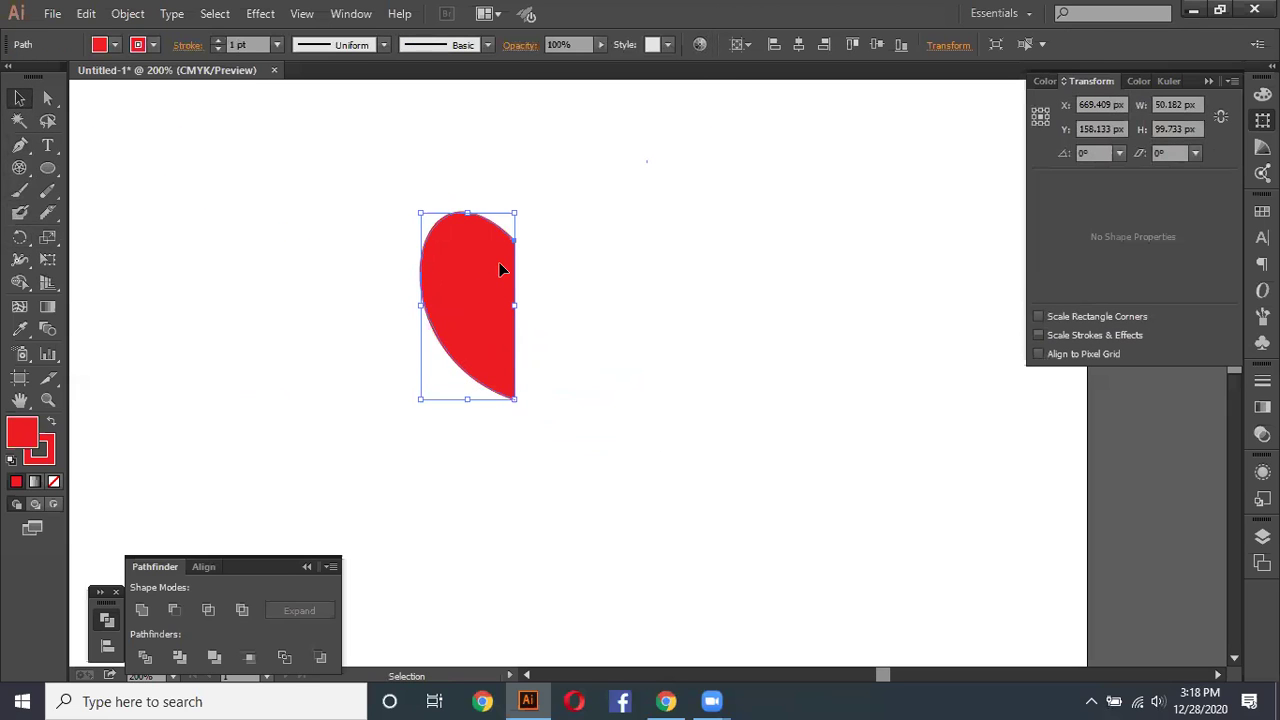
{"action": "mouse_move", "coordinate": [19, 240]}
{"action": "left_mouse_down"}
{"action": "mouse_move", "coordinate": [155, 270]}
{"action": "mouse_move", "coordinate": [102, 268]}
{"action": "mouse_move", "coordinate": [124, 272]}
{"action": "mouse_move", "coordinate": [121, 261]}
{"action": "left_mouse_up"}
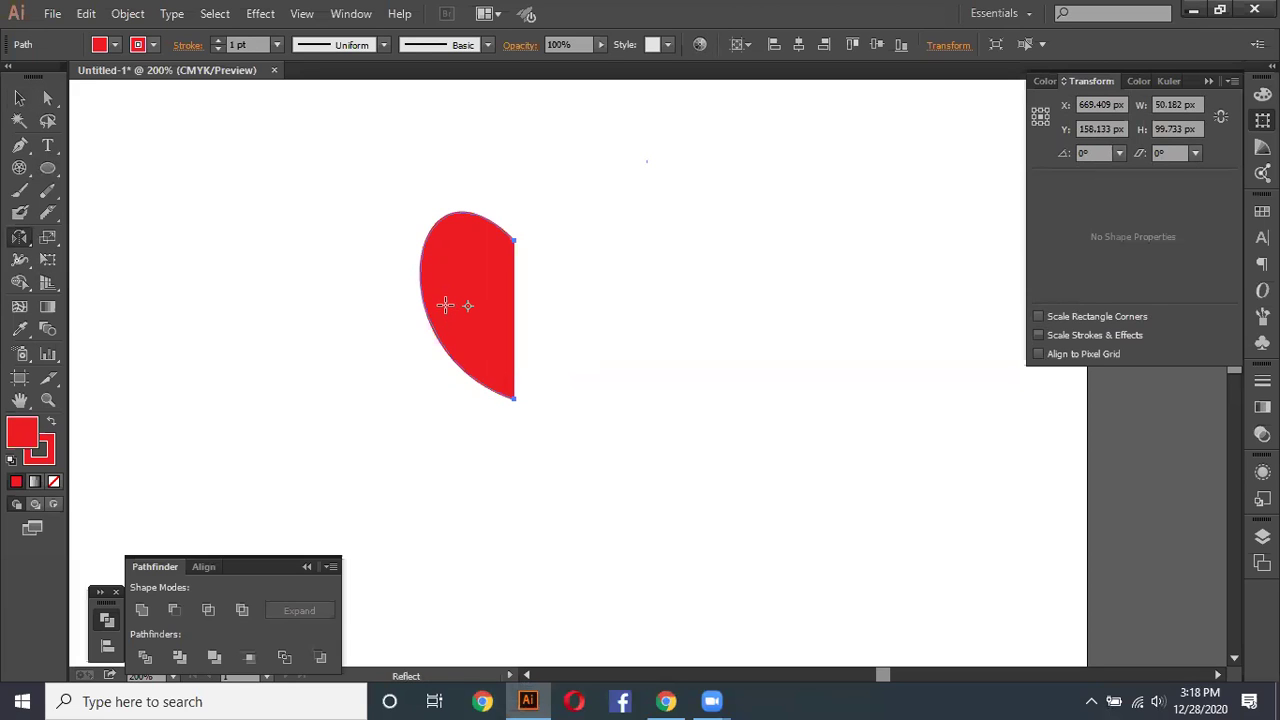
Step: Make a vertically reflected copy of the half-heart with the Reflect dialog
{"action": "key", "text": "Return"}
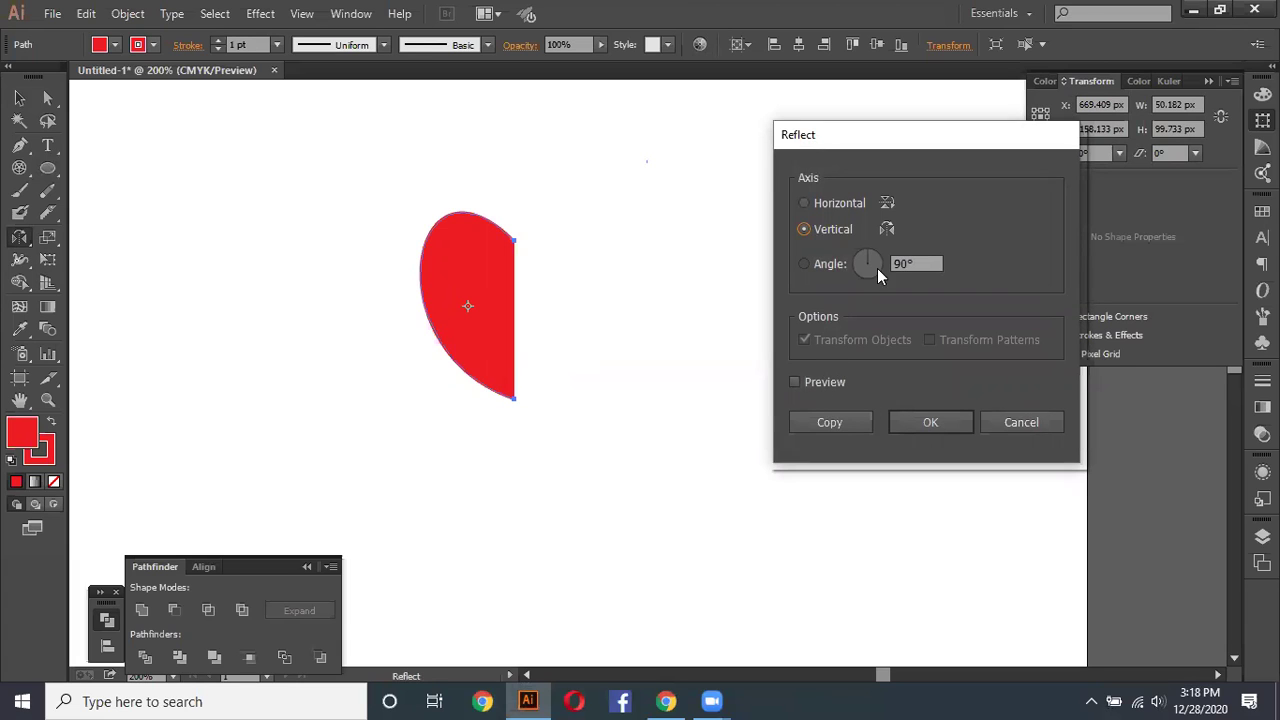
{"action": "left_click", "coordinate": [795, 383]}
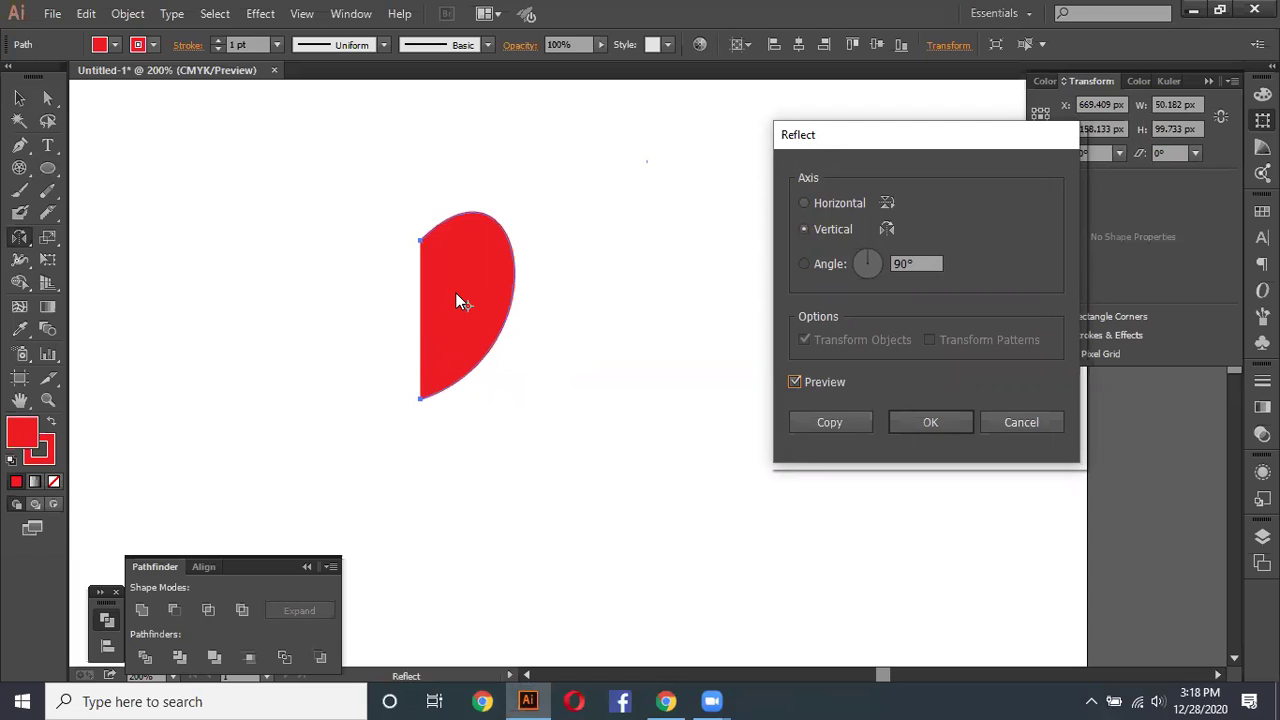
{"action": "left_click", "coordinate": [805, 201]}
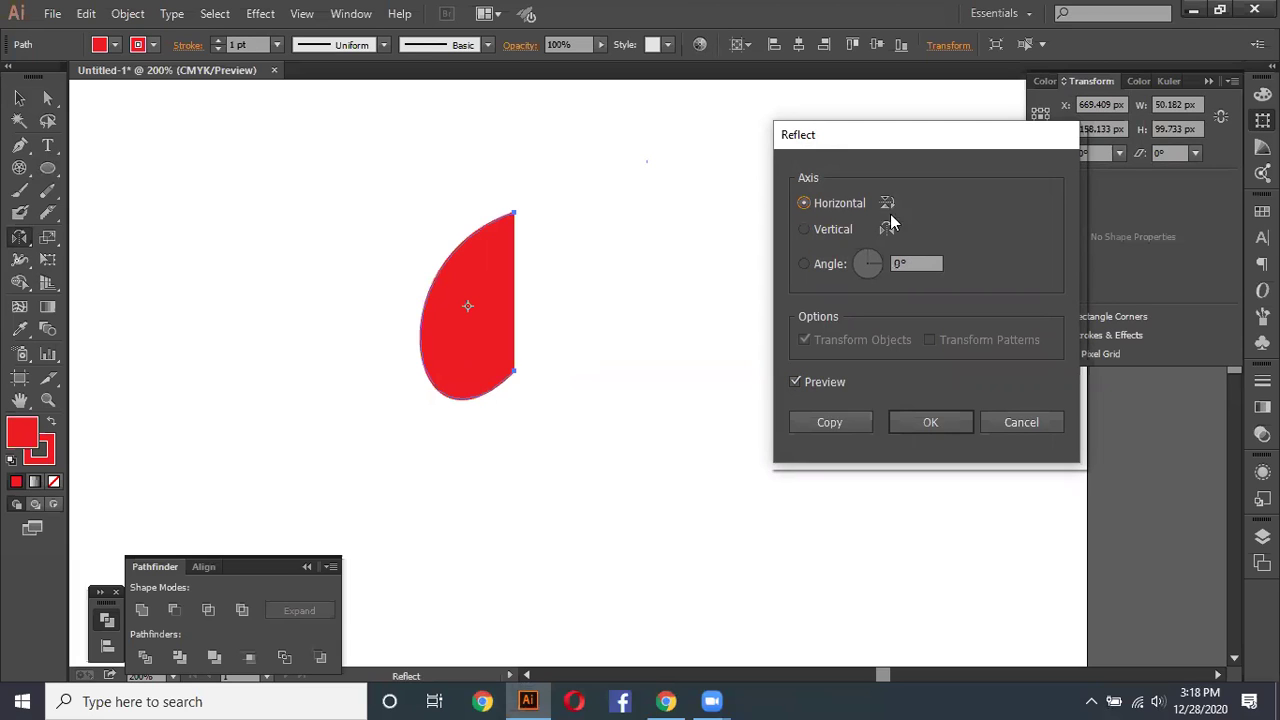
{"action": "left_click", "coordinate": [795, 383]}
{"action": "left_click", "coordinate": [795, 383]}
{"action": "left_click", "coordinate": [803, 230]}
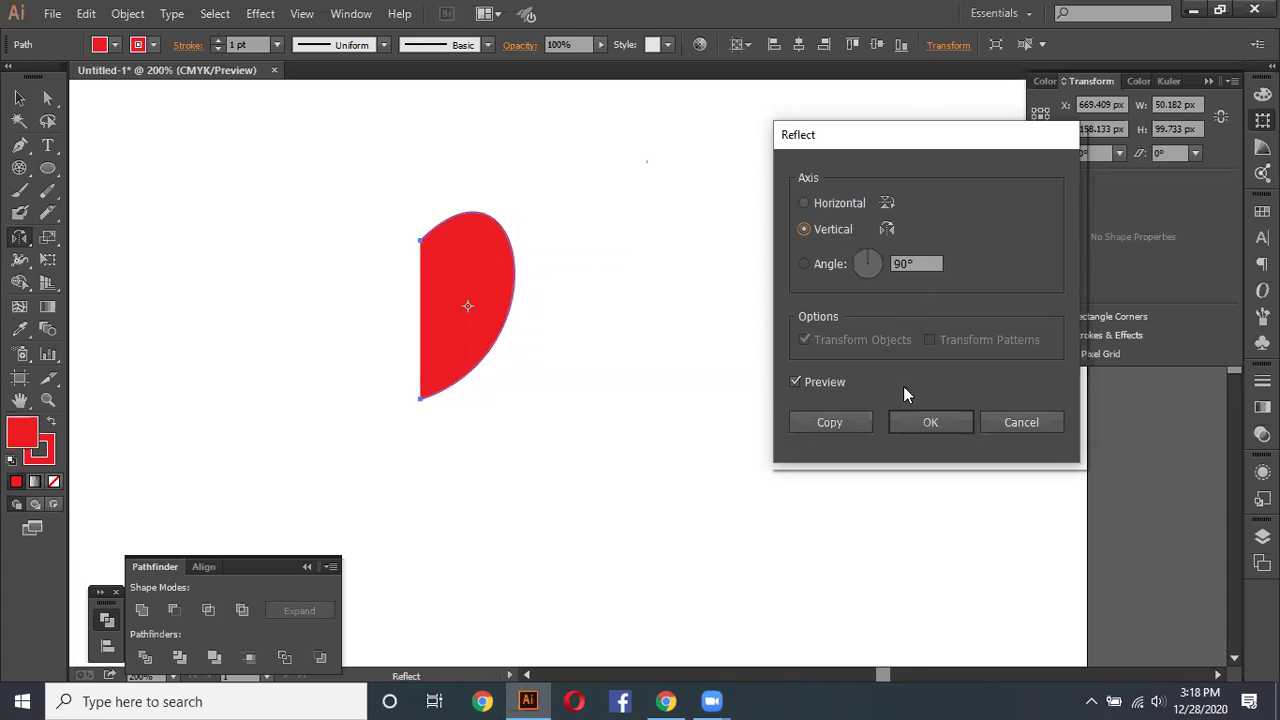
{"action": "left_click", "coordinate": [851, 420]}
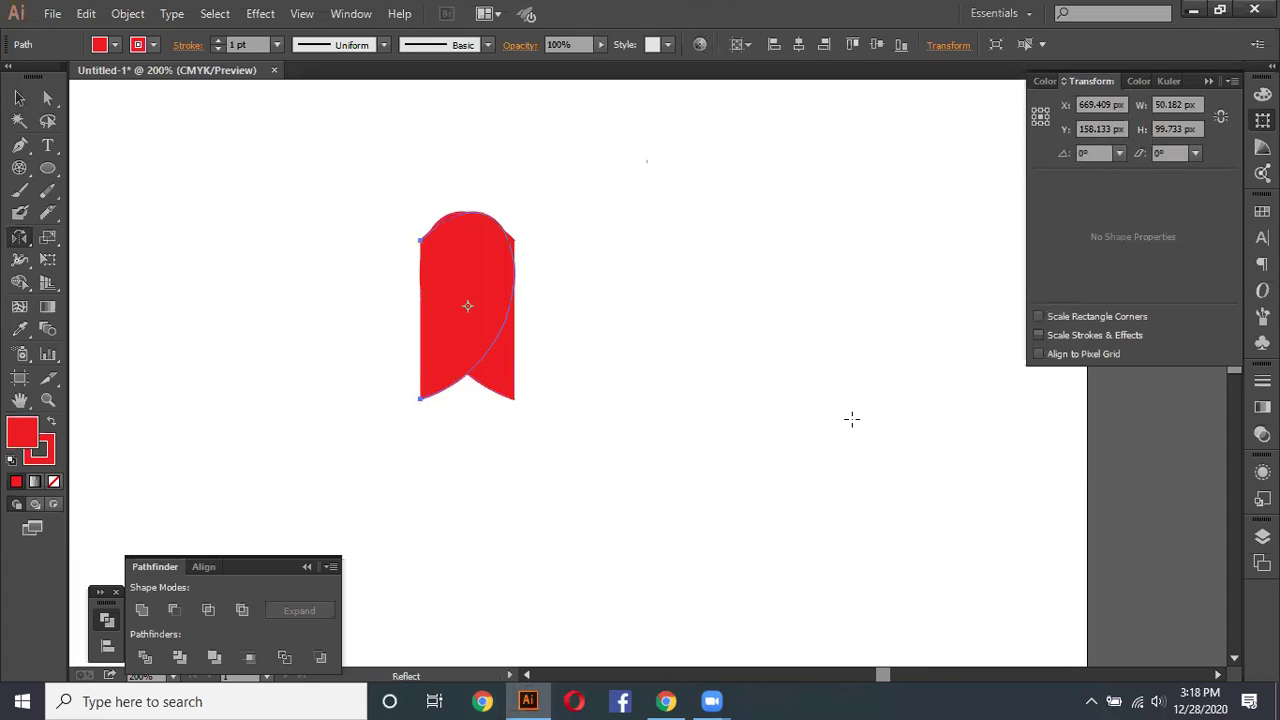
Step: Slide the copy right to form a 102.364 × 99.733 px heart, then delete the heart
{"action": "left_click", "coordinate": [19, 97]}
{"action": "left_click_drag", "start_coordinate": [472, 304], "coordinate": [570, 307]}
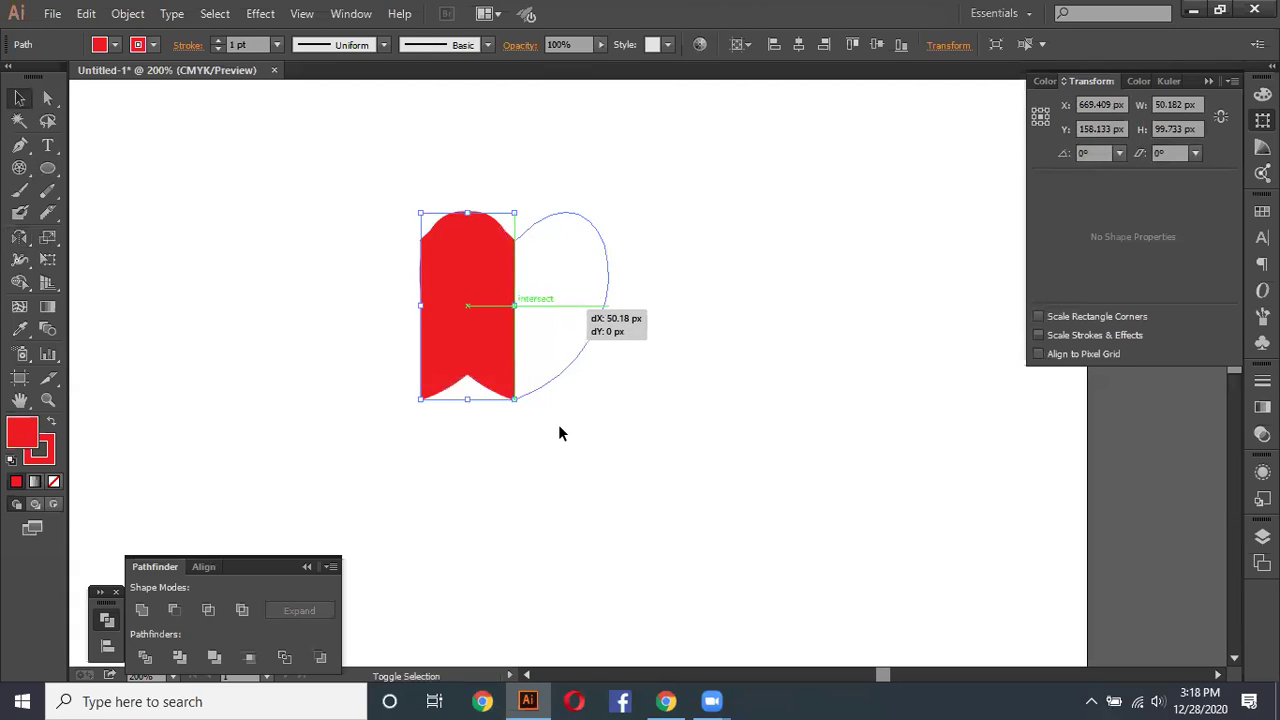
{"action": "left_click", "coordinate": [556, 425]}
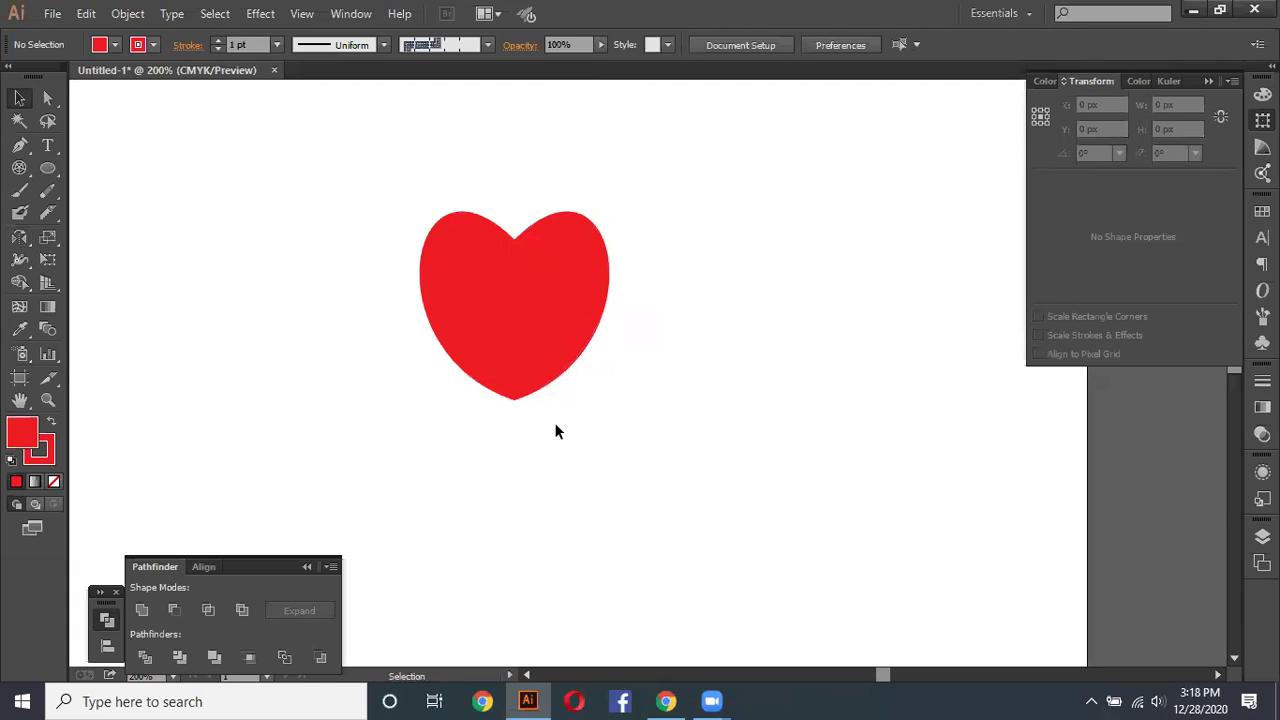
{"action": "left_click", "coordinate": [579, 267]}
{"action": "left_click", "coordinate": [445, 261]}
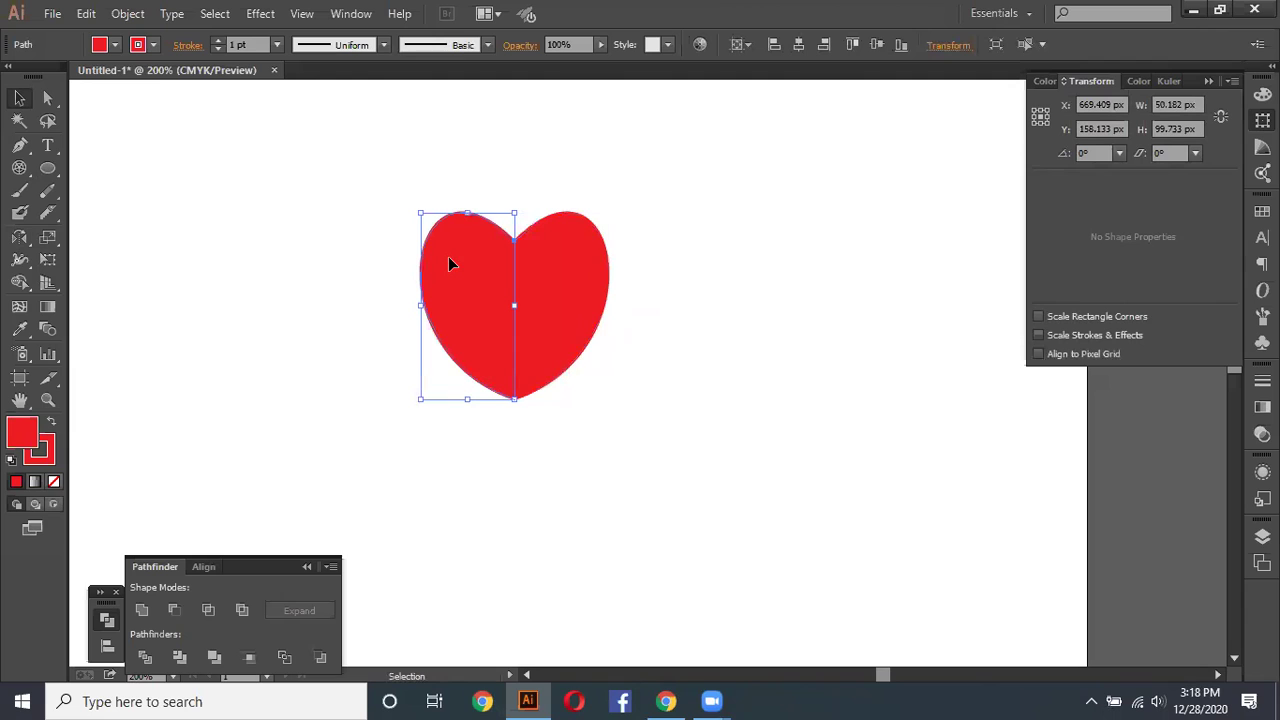
{"action": "left_click_drag", "start_coordinate": [337, 181], "coordinate": [634, 322]}
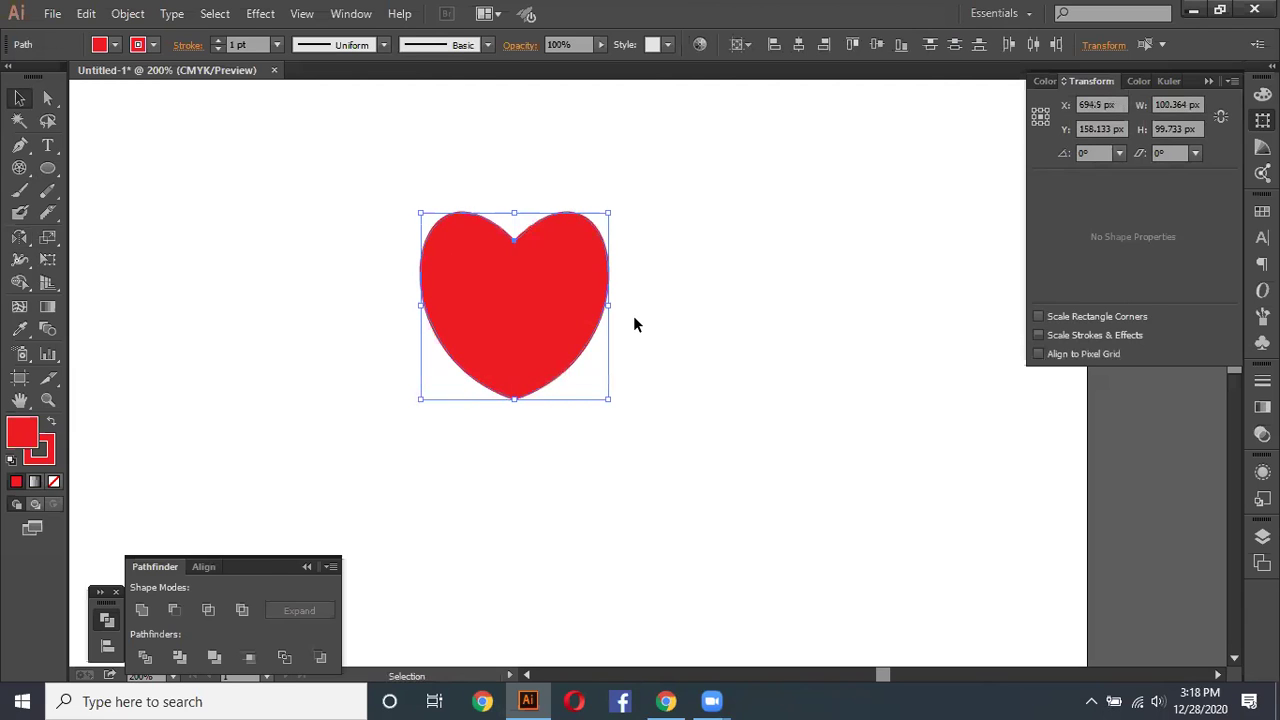
{"action": "key", "text": "Delete"}
Step: Pen-draw a red half-moon curve as one half of the leaf and select it
{"action": "left_click", "coordinate": [19, 144]}
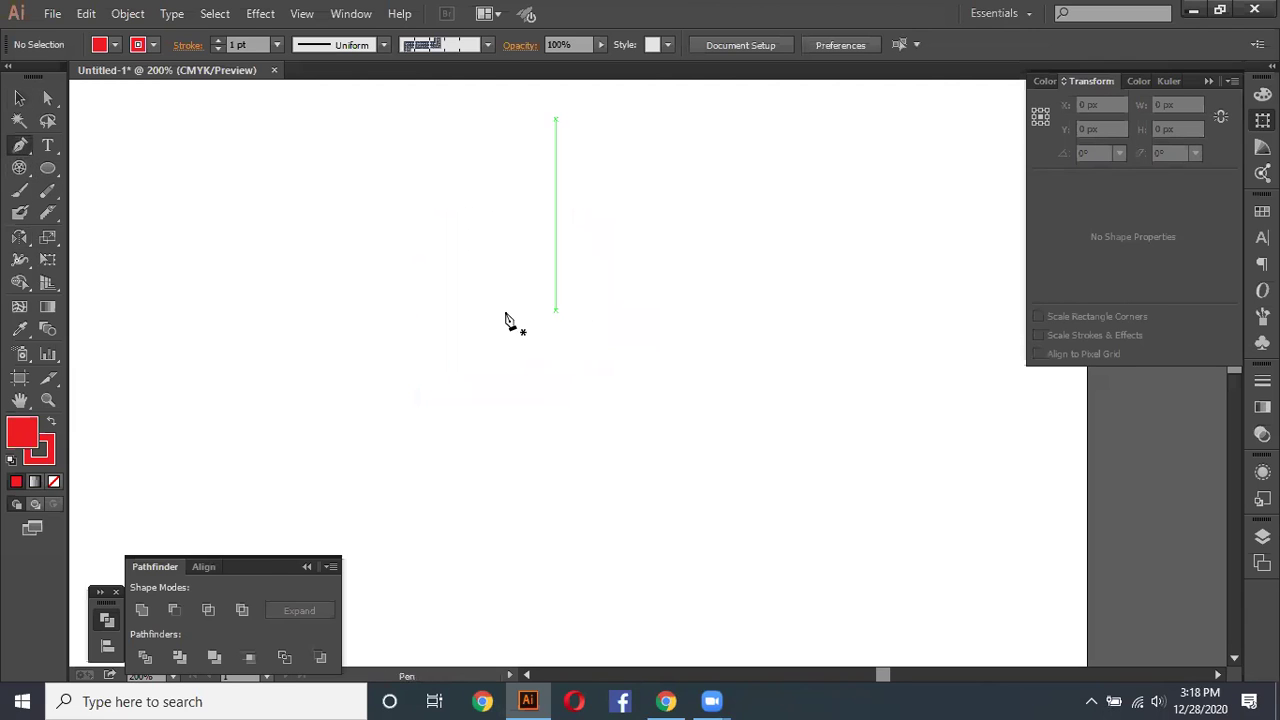
{"action": "left_click_drag", "start_coordinate": [450, 323], "coordinate": [377, 249]}
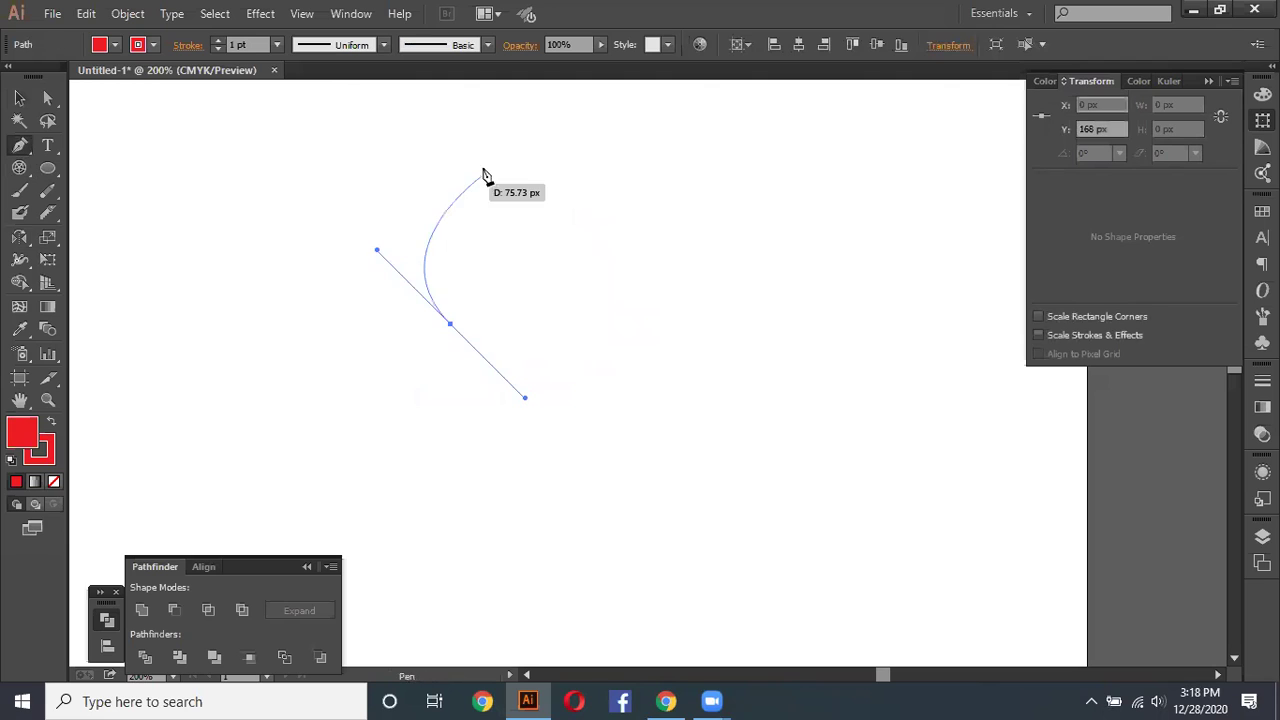
{"action": "left_click_drag", "start_coordinate": [450, 179], "coordinate": [460, 179]}
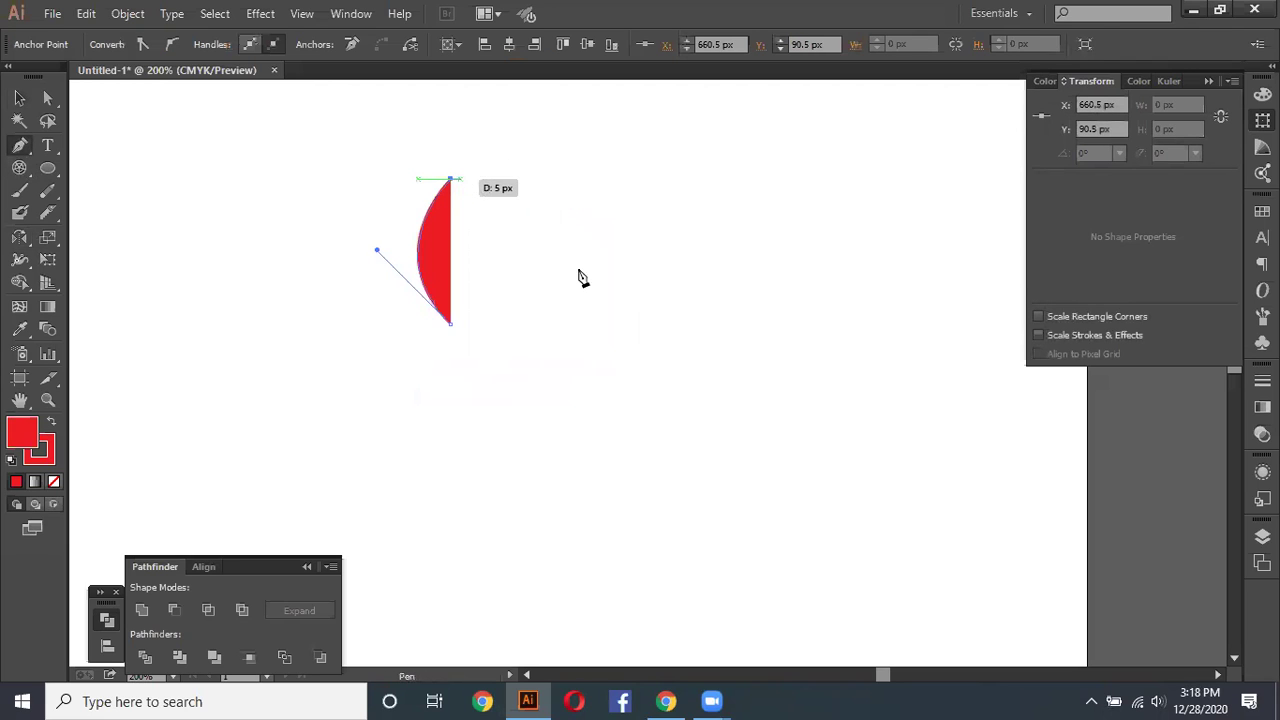
{"action": "left_click", "coordinate": [19, 97]}
{"action": "left_click_drag", "start_coordinate": [328, 156], "coordinate": [483, 360]}
Step: Switch to the Reflect tool and close its options without applying changes
{"action": "left_click", "coordinate": [17, 237]}
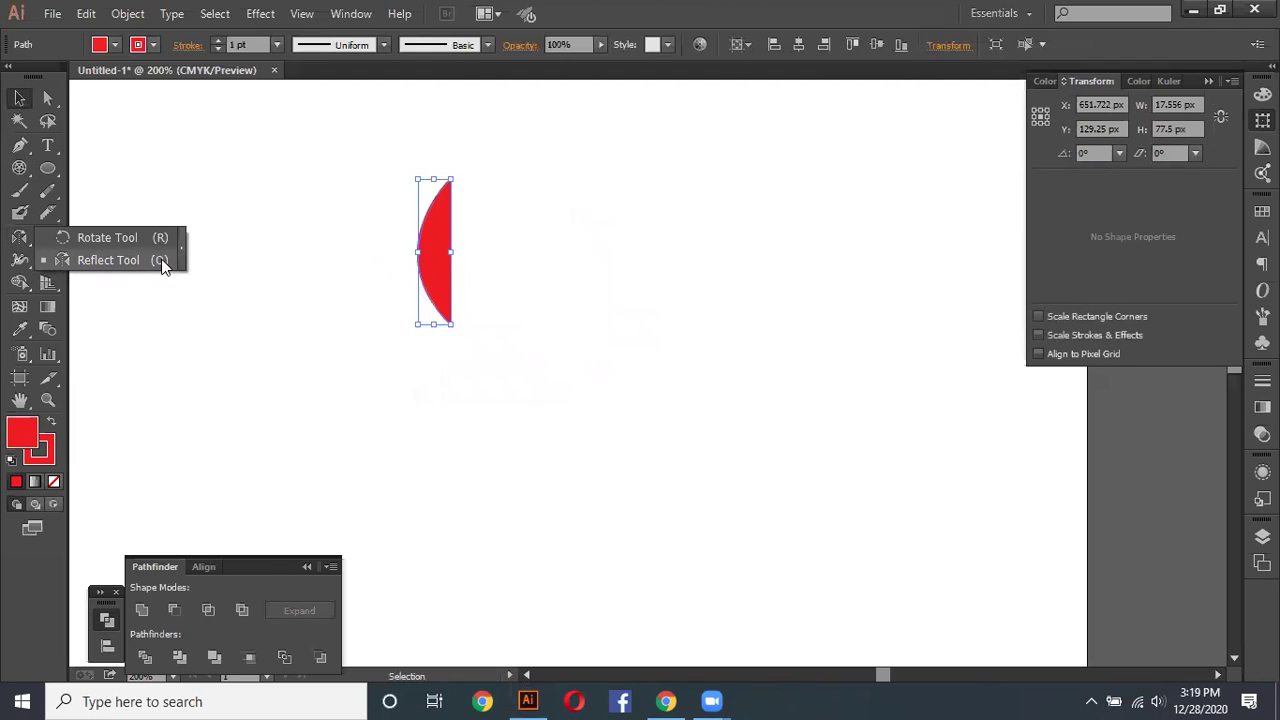
{"action": "left_click", "coordinate": [226, 357]}
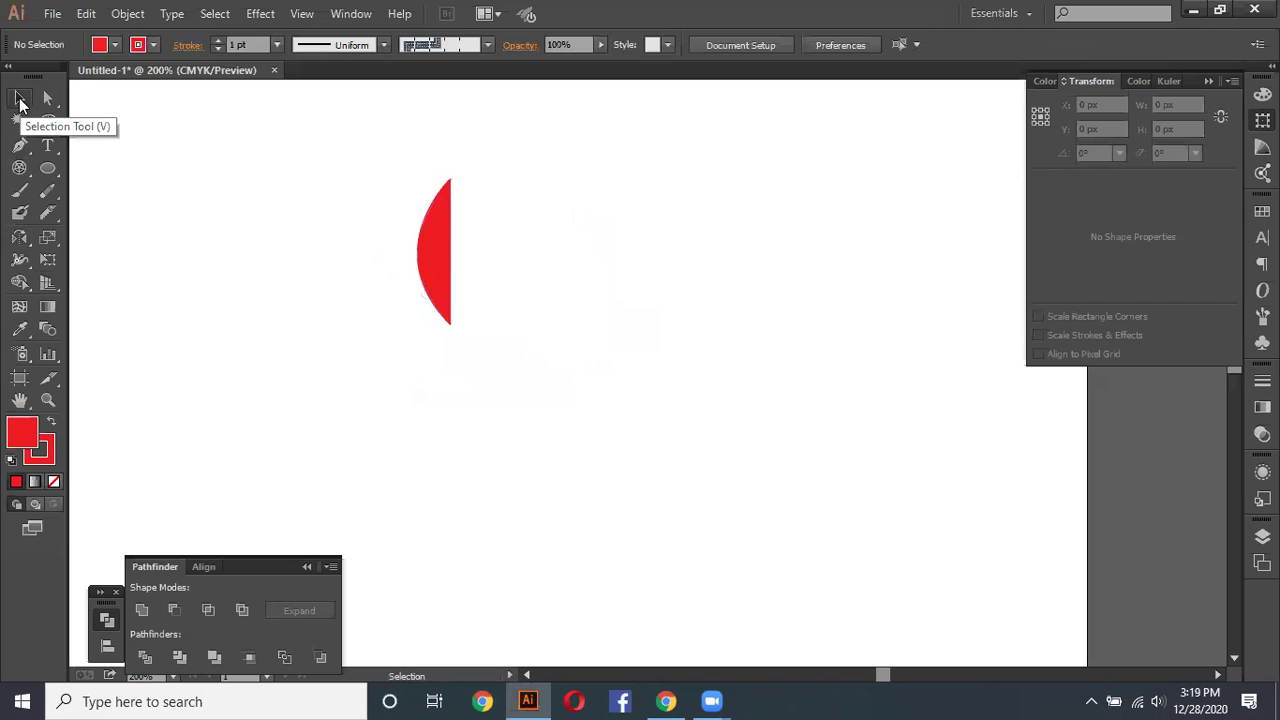
{"action": "key", "text": "o"}
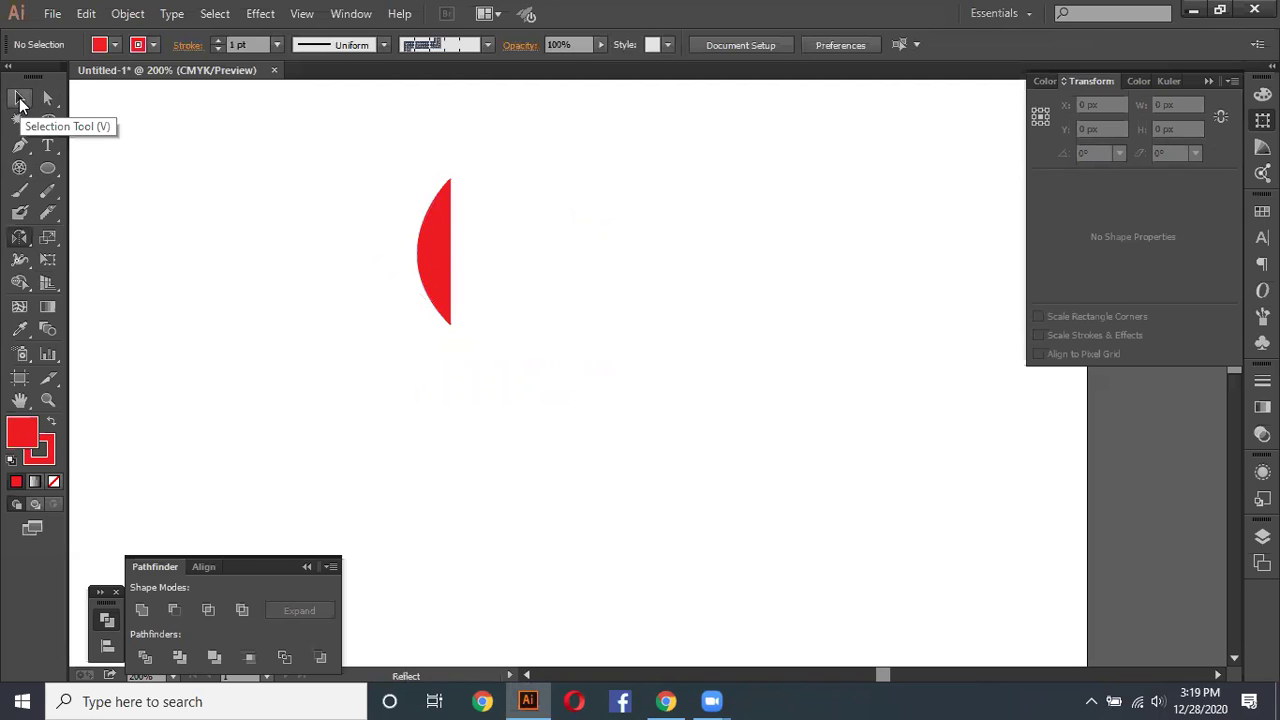
{"action": "key", "text": "Return"}
{"action": "left_click", "coordinate": [1042, 418]}
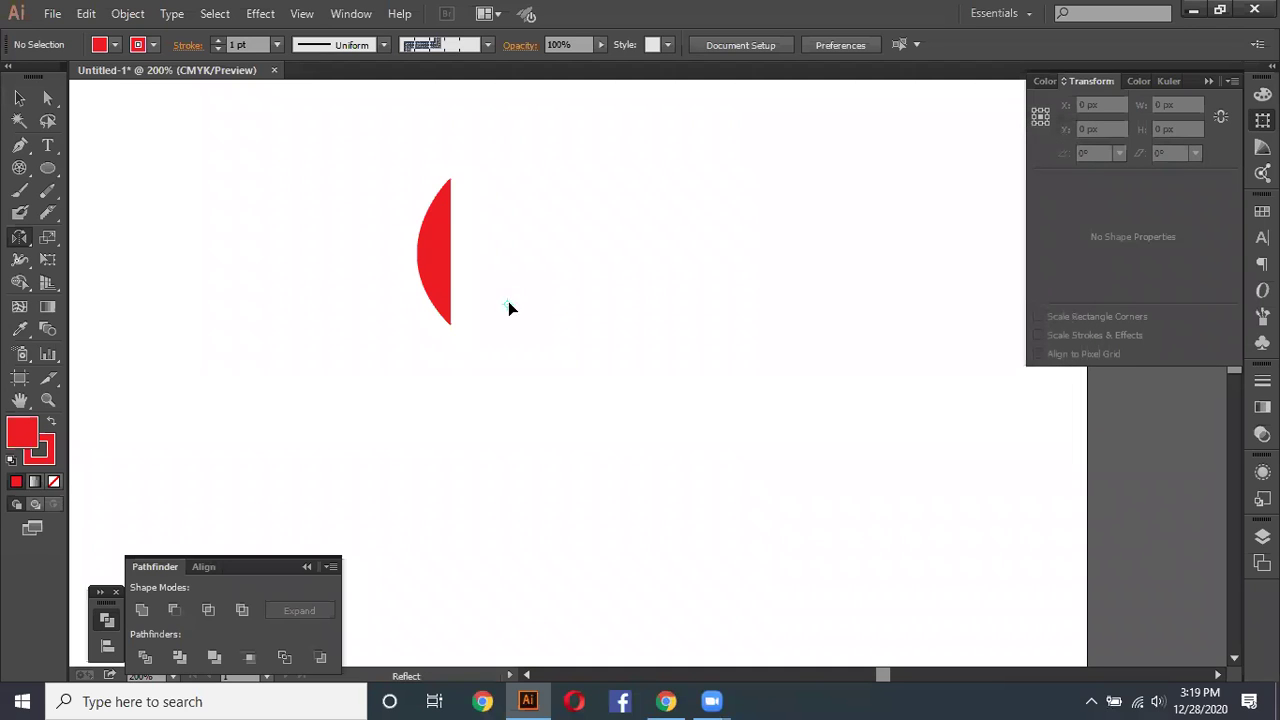
Step: Make a vertically reflected copy of the half-moon and move it right to form an almond leaf
{"action": "left_click_drag", "start_coordinate": [394, 150], "coordinate": [501, 272]}
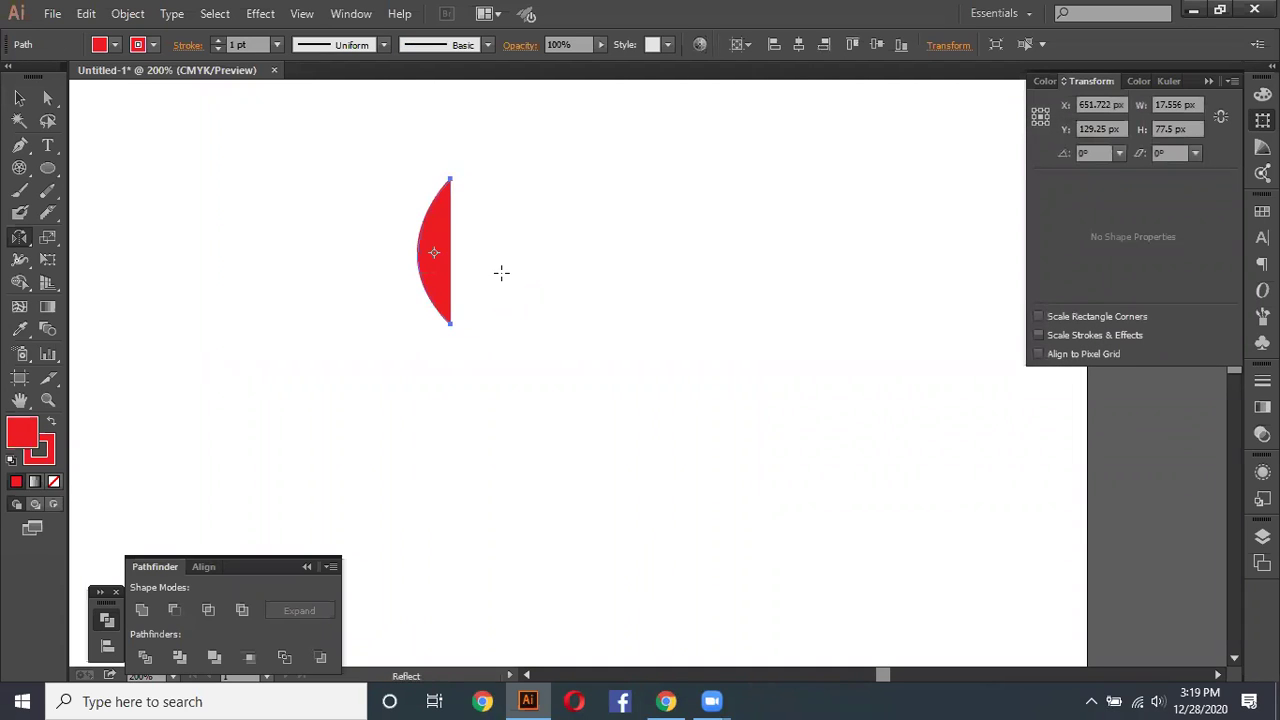
{"action": "key", "text": "Return"}
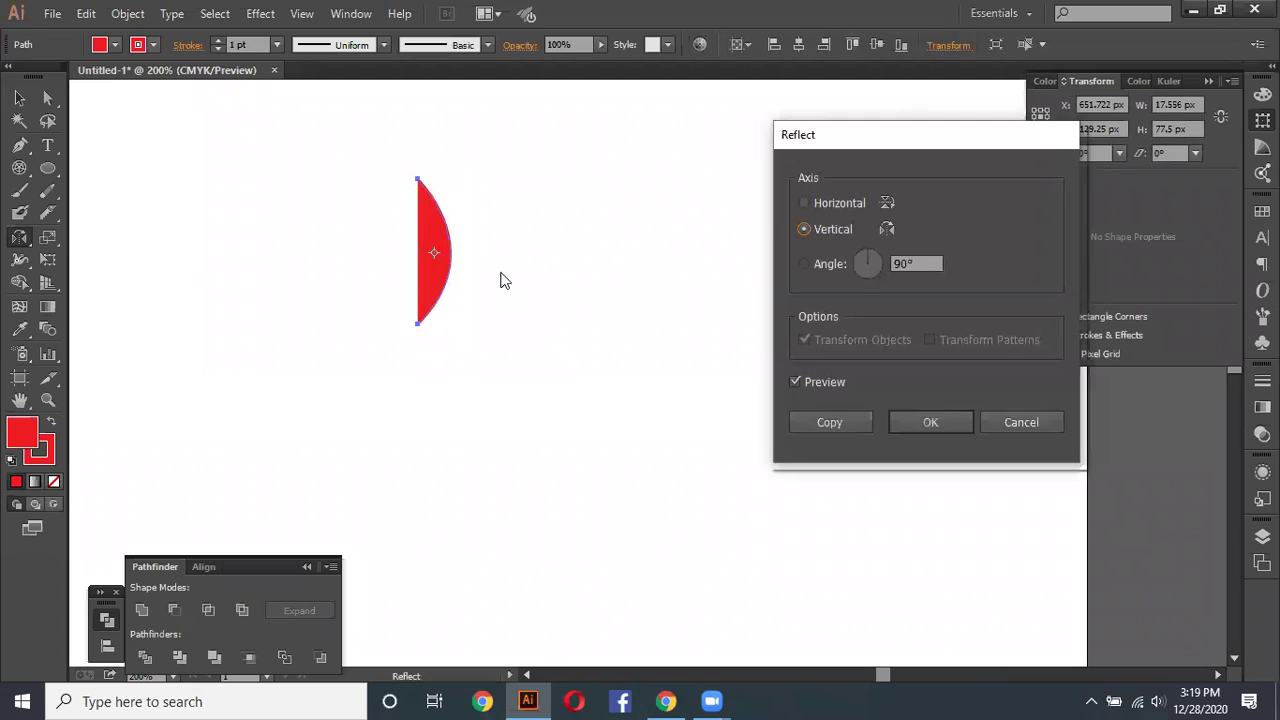
{"action": "left_click", "coordinate": [842, 424]}
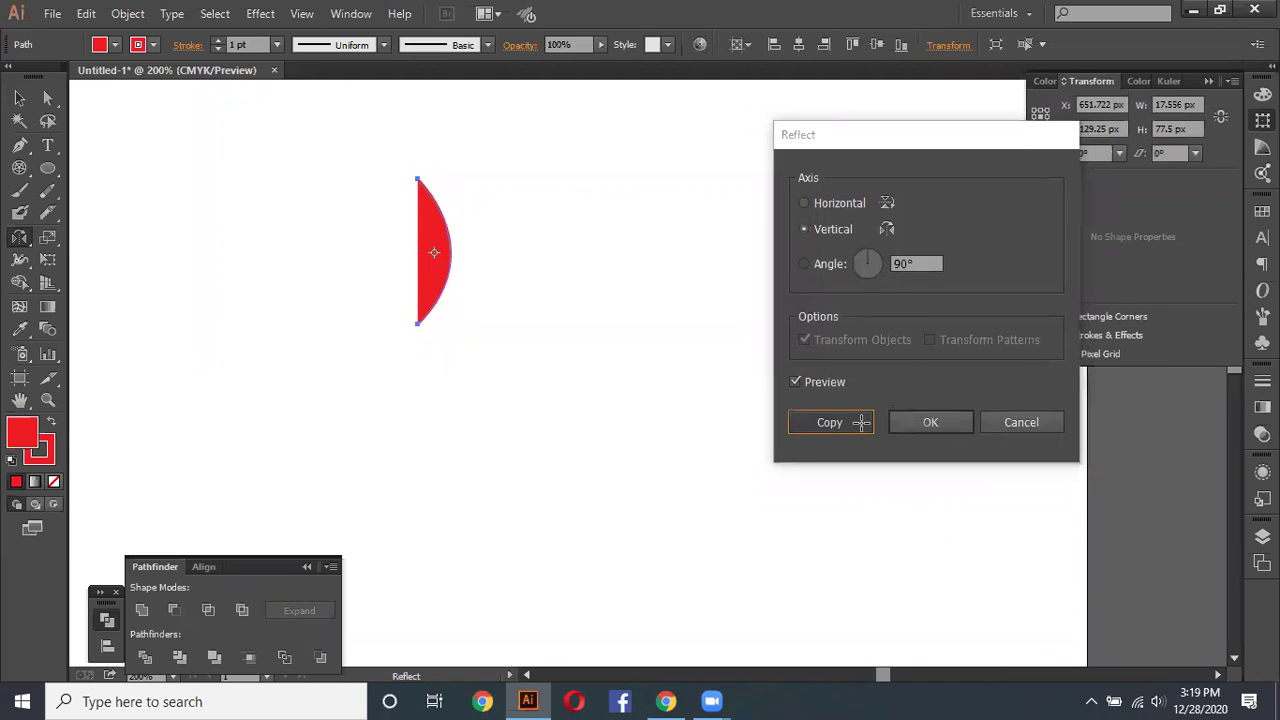
{"action": "left_click", "coordinate": [21, 101]}
{"action": "left_click_drag", "start_coordinate": [437, 254], "coordinate": [471, 253]}
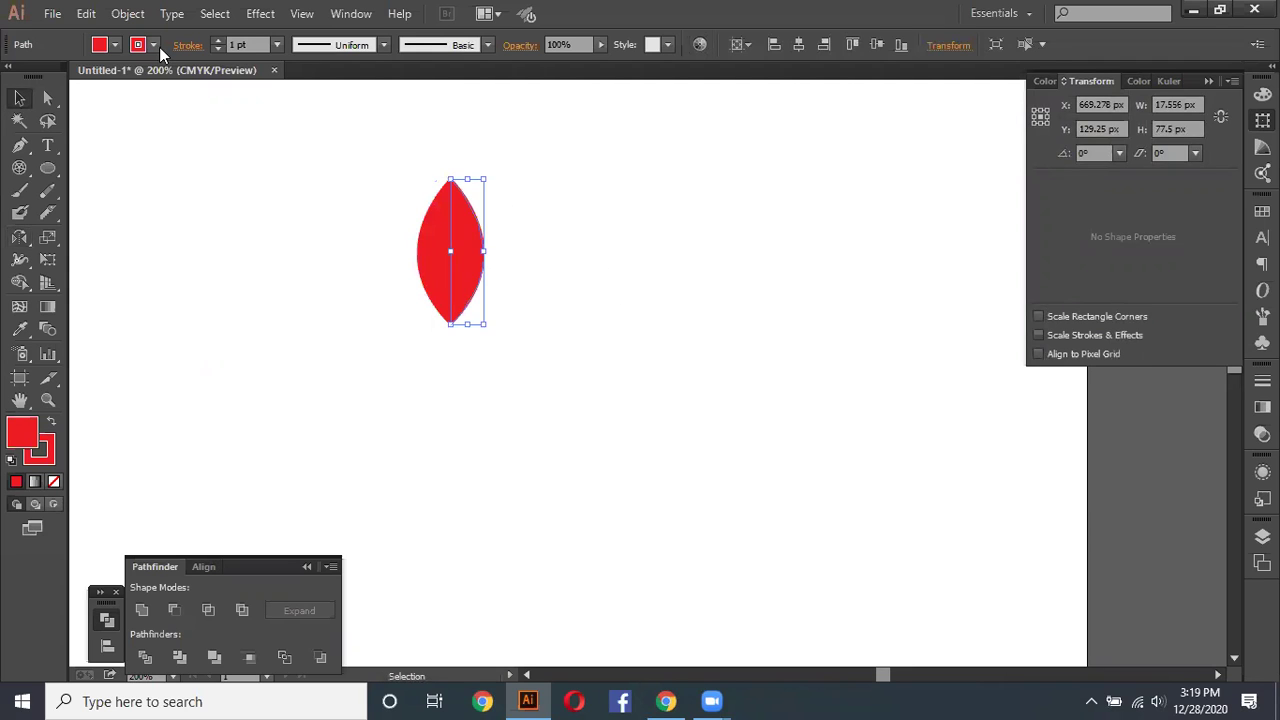
Step: Check each of the two leaf halves separately, then deselect everything
{"action": "left_click", "coordinate": [690, 276]}
{"action": "left_click", "coordinate": [486, 248]}
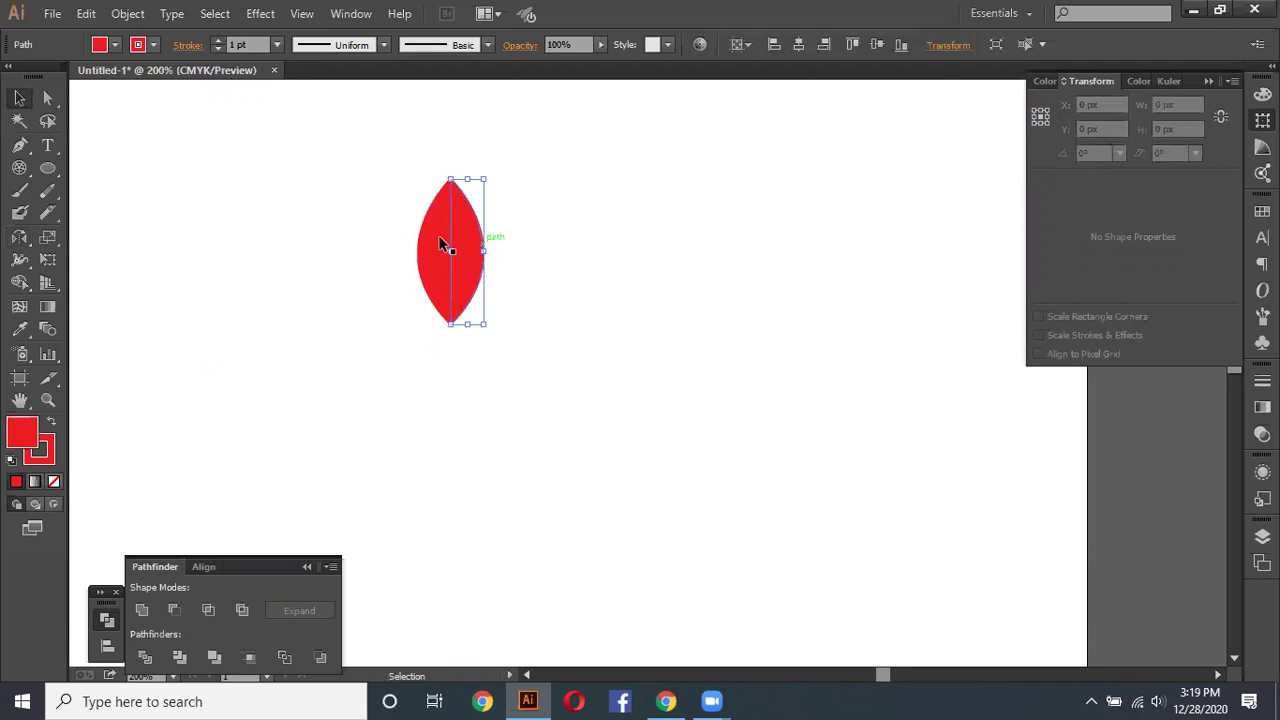
{"action": "left_click", "coordinate": [437, 236]}
{"action": "left_click", "coordinate": [560, 274]}
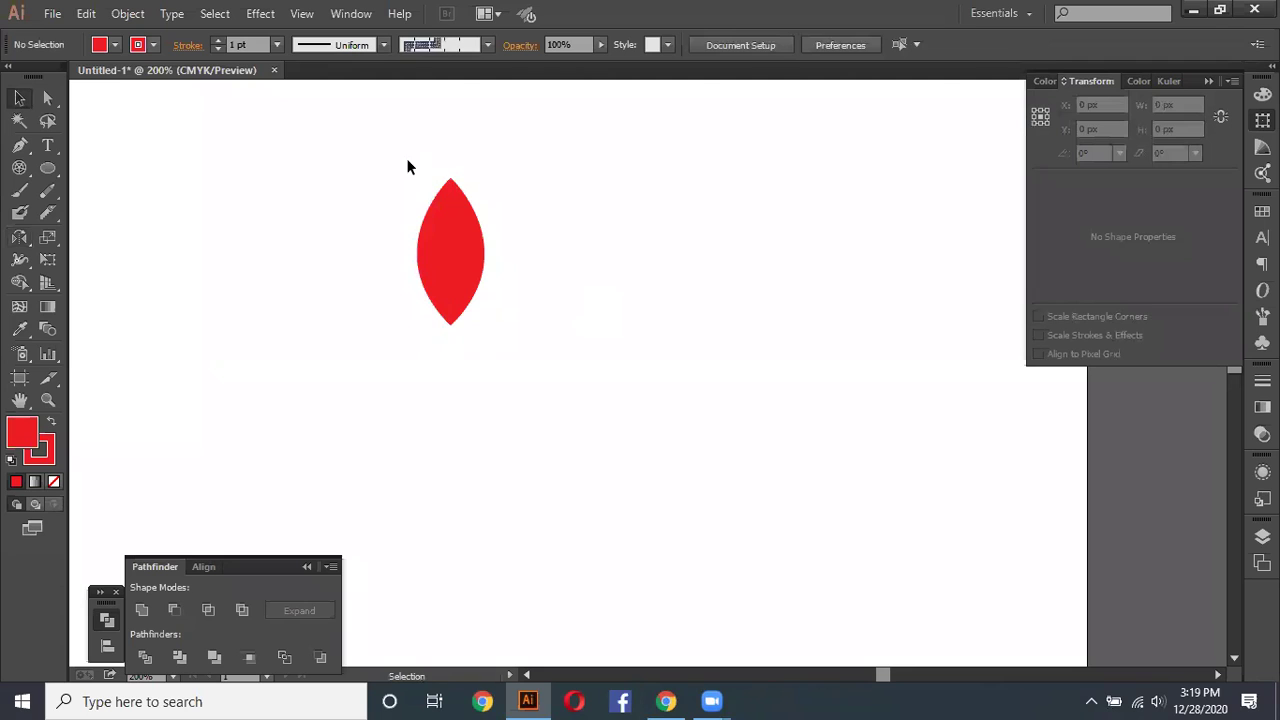
Step: Unite both halves into one 35.111 × 77.5 px leaf and move it down-right to X 671, Y 147.25
{"action": "left_click_drag", "start_coordinate": [404, 156], "coordinate": [523, 302]}
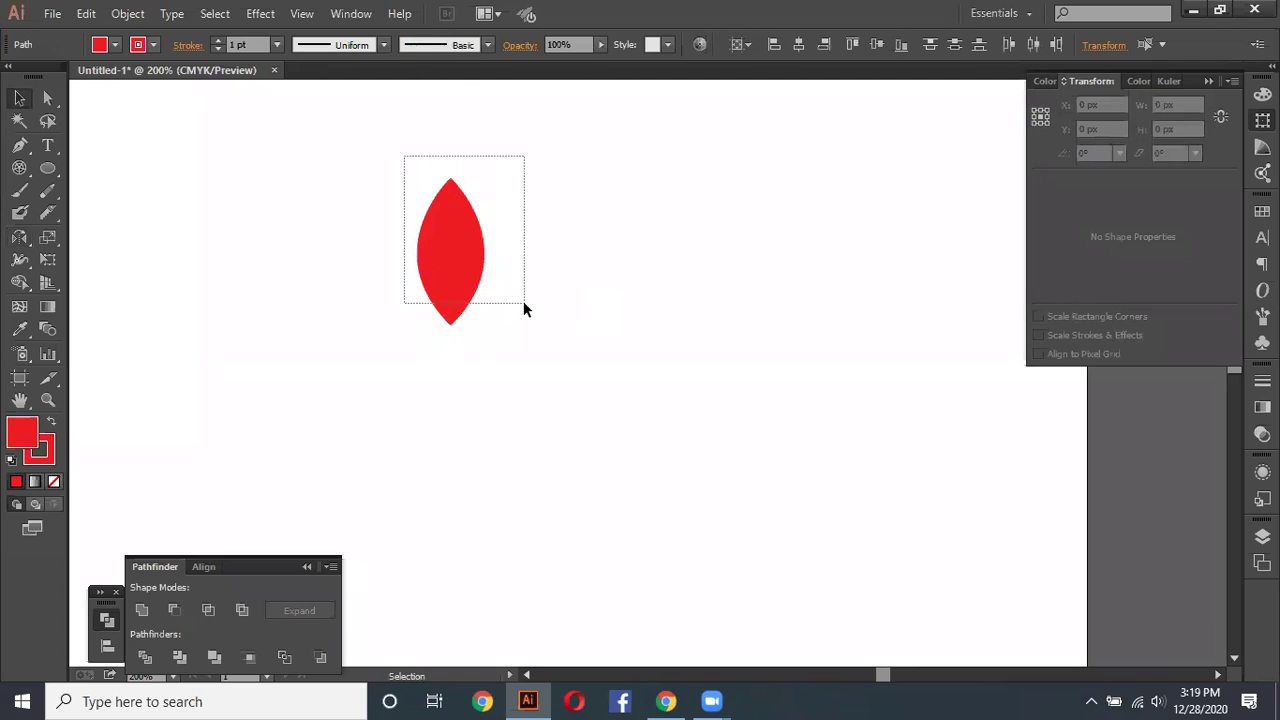
{"action": "left_click", "coordinate": [132, 608]}
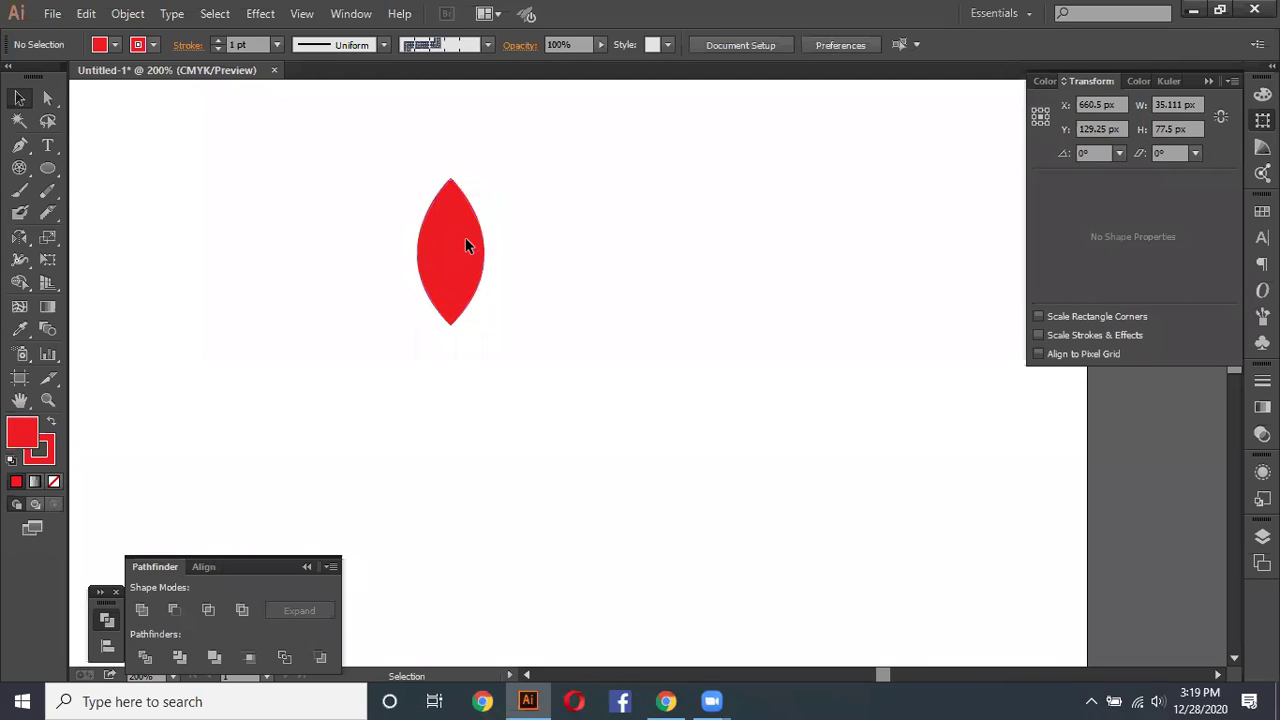
{"action": "left_click_drag", "start_coordinate": [418, 270], "coordinate": [310, 204]}
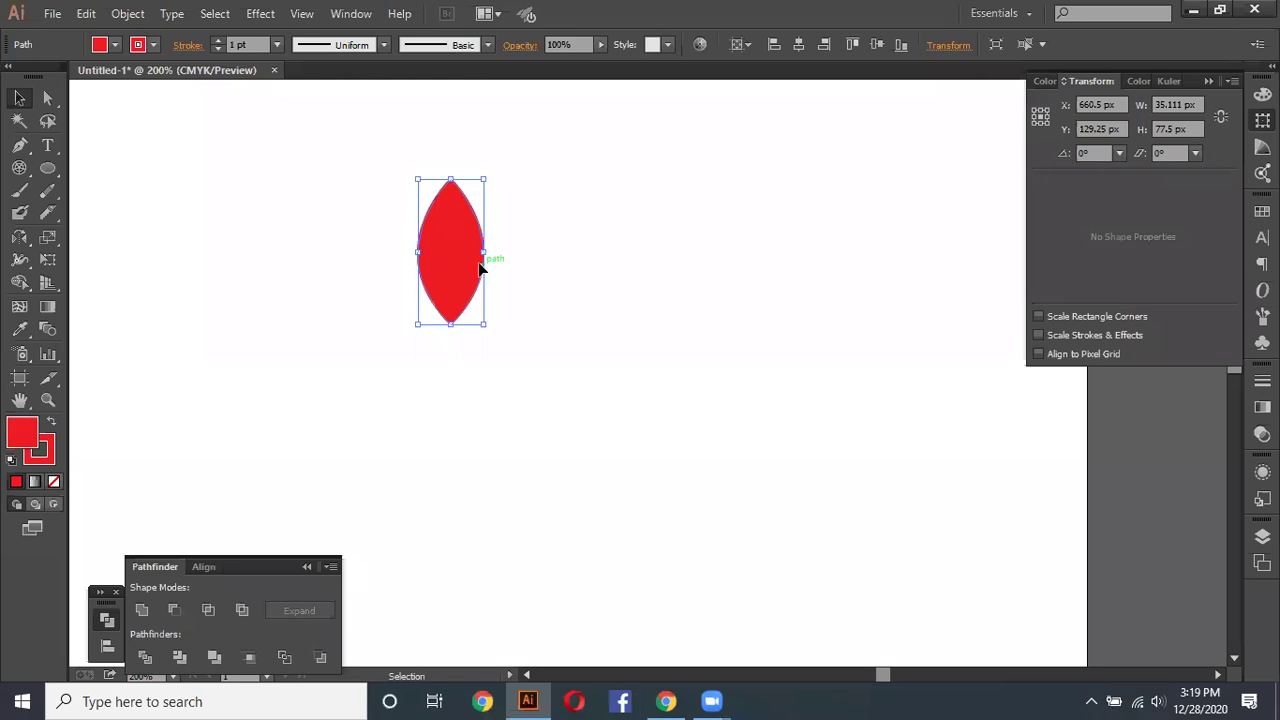
{"action": "left_click_drag", "start_coordinate": [468, 292], "coordinate": [489, 328]}
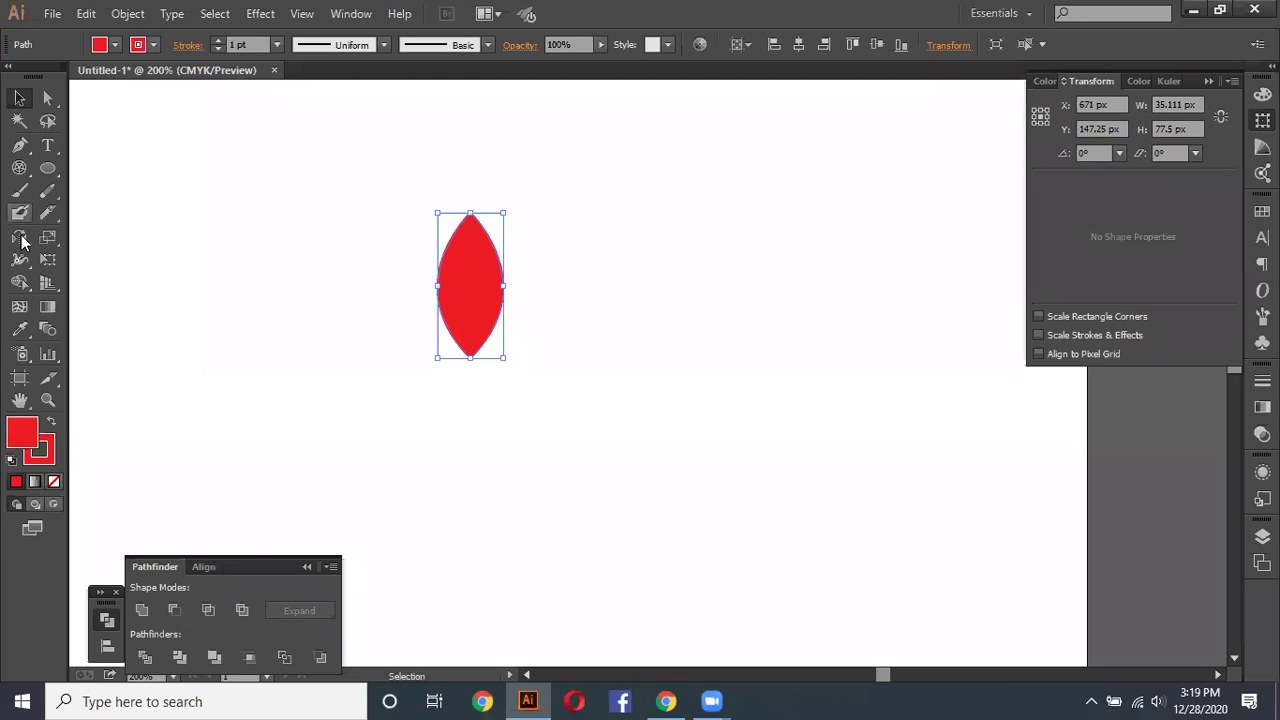
{"action": "left_click_drag", "start_coordinate": [23, 241], "coordinate": [97, 240]}
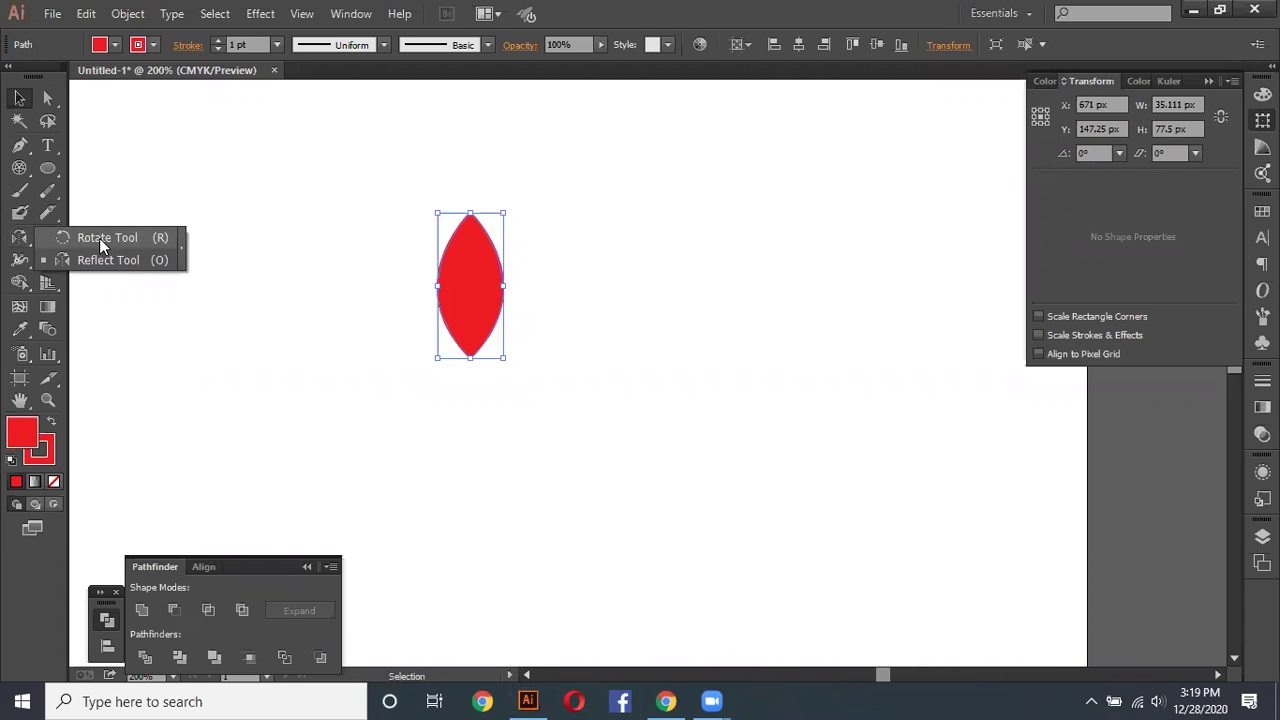
{"action": "left_click", "coordinate": [99, 238]}
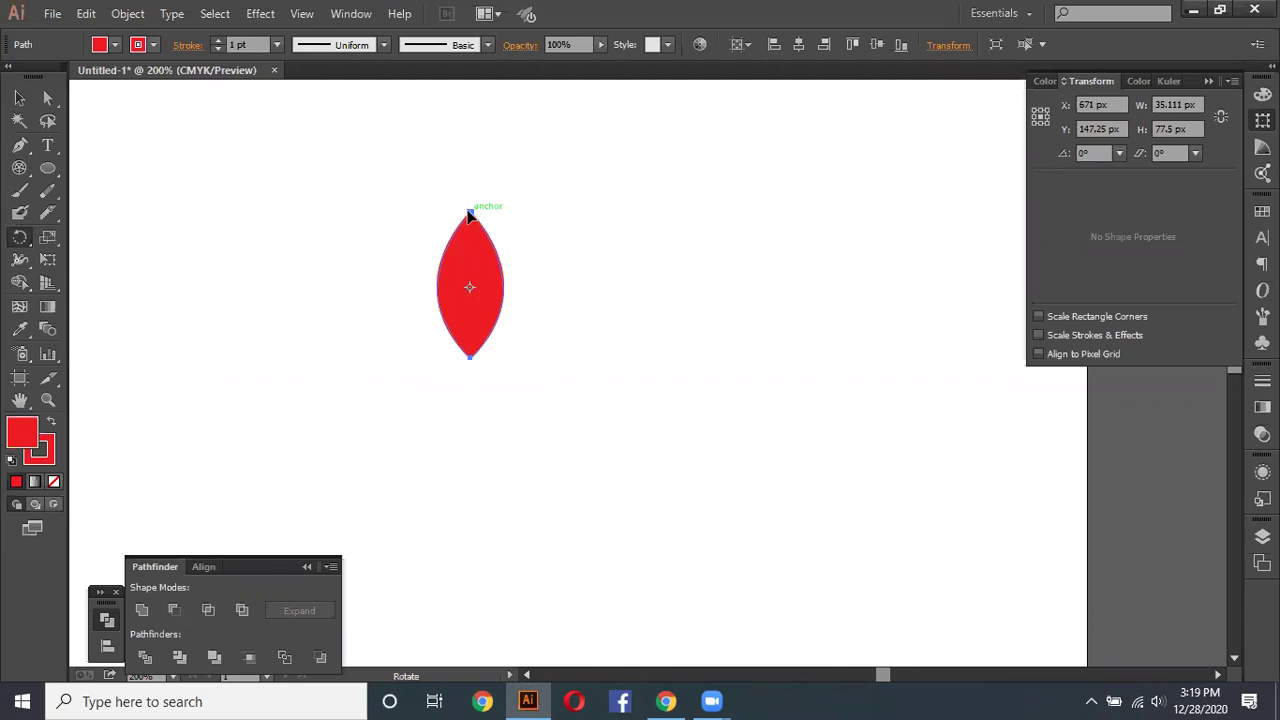
Step: Rotate a copy of the red leaf about 20° right around a pivot set below it
{"action": "mouse_move", "coordinate": [487, 221]}
{"action": "left_mouse_down"}
{"action": "mouse_move", "coordinate": [427, 345]}
{"action": "mouse_move", "coordinate": [383, 243]}
{"action": "mouse_move", "coordinate": [571, 234]}
{"action": "mouse_move", "coordinate": [537, 354]}
{"action": "mouse_move", "coordinate": [347, 329]}
{"action": "mouse_move", "coordinate": [500, 205]}
{"action": "mouse_move", "coordinate": [555, 254]}
{"action": "left_mouse_up"}
{"action": "key", "text": "ctrl+z"}
{"action": "left_click", "coordinate": [466, 400]}
{"action": "left_click_drag", "start_coordinate": [650, 236], "coordinate": [734, 305]}
{"action": "mouse_move", "coordinate": [630, 578]}
{"action": "left_mouse_down"}
{"action": "mouse_move", "coordinate": [291, 437]}
{"action": "mouse_move", "coordinate": [351, 254]}
{"action": "mouse_move", "coordinate": [561, 168]}
{"action": "left_mouse_up"}
{"action": "mouse_move", "coordinate": [255, 320]}
{"action": "left_mouse_down"}
{"action": "mouse_move", "coordinate": [360, 520]}
{"action": "mouse_move", "coordinate": [554, 269]}
{"action": "mouse_move", "coordinate": [463, 206]}
{"action": "mouse_move", "coordinate": [440, 285]}
{"action": "left_mouse_up"}
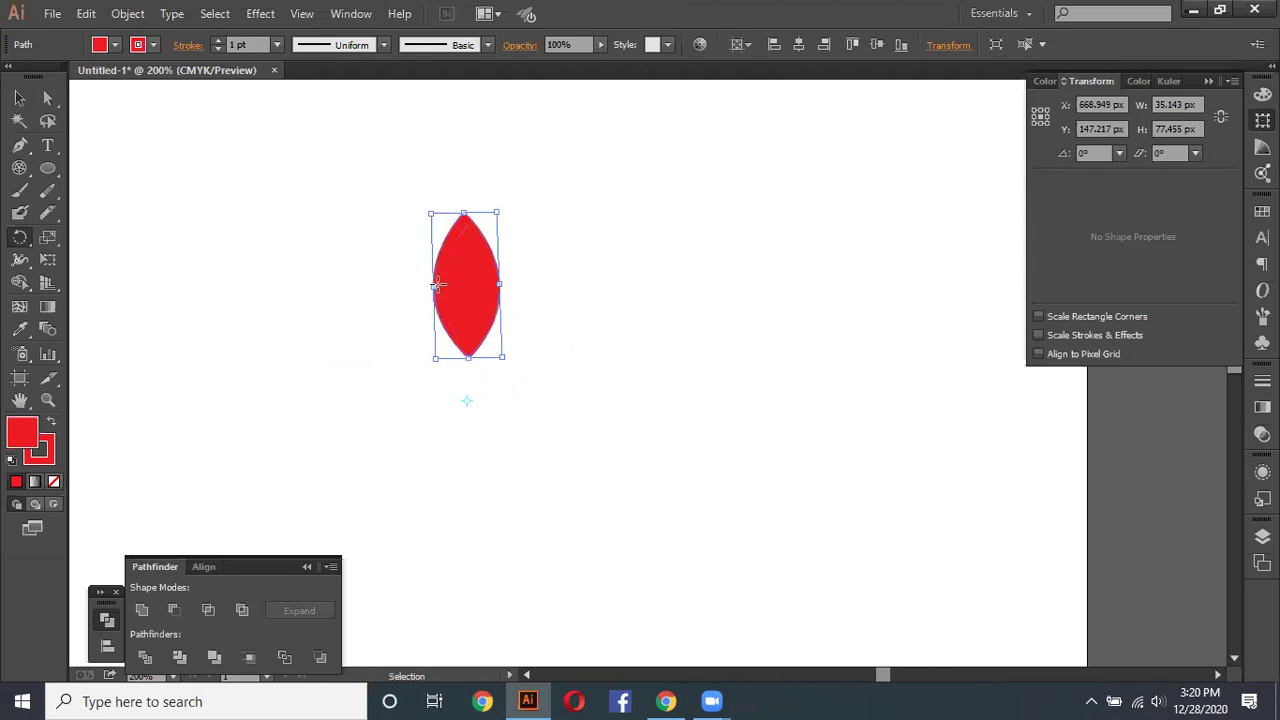
{"action": "key", "text": "ctrl+z"}
{"action": "mouse_move", "coordinate": [467, 386]}
{"action": "left_mouse_down"}
{"action": "mouse_move", "coordinate": [534, 309]}
{"action": "mouse_move", "coordinate": [517, 234]}
{"action": "mouse_move", "coordinate": [474, 354]}
{"action": "left_mouse_up"}
{"action": "key", "text": "ctrl+z"}
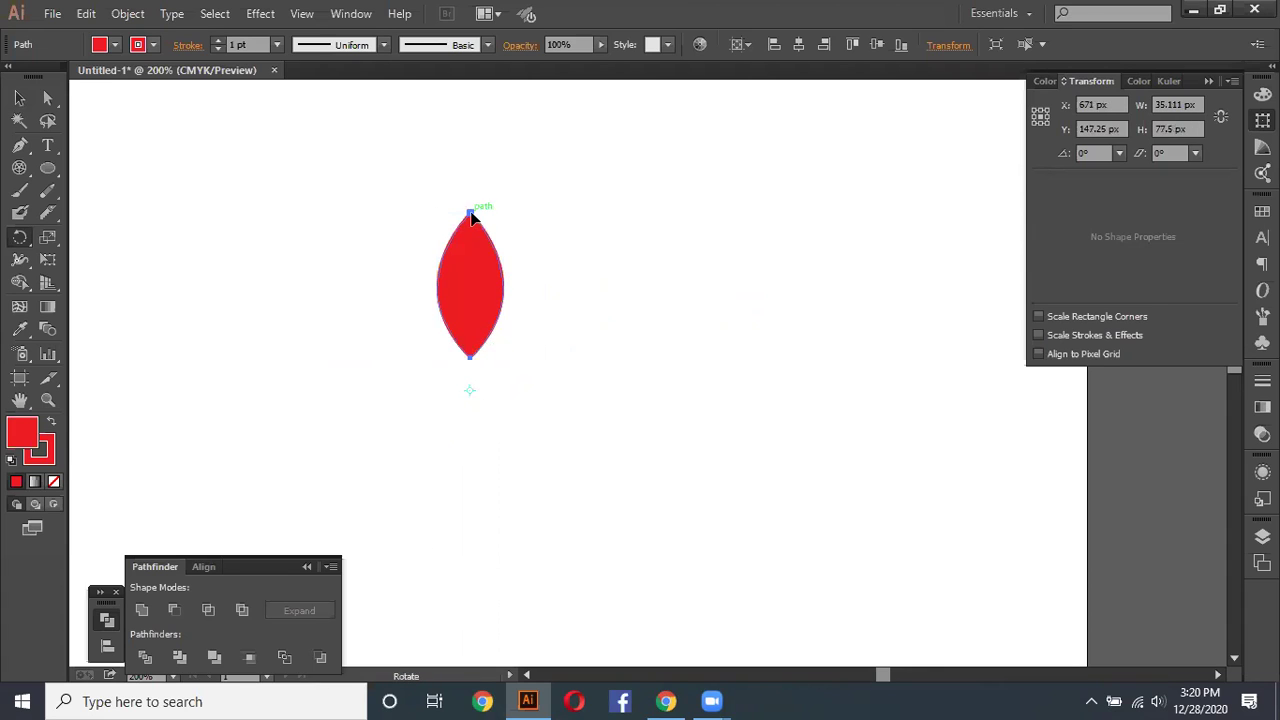
{"action": "left_click_drag", "start_coordinate": [471, 214], "coordinate": [537, 226]}
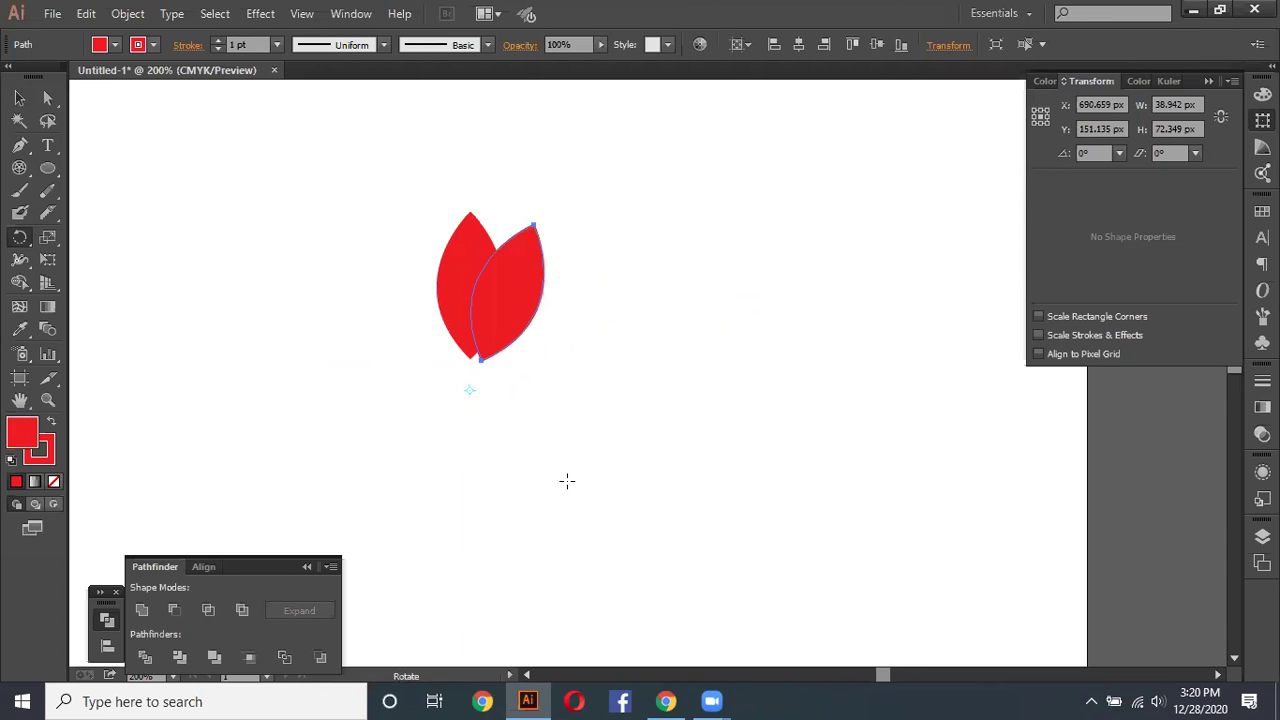
Step: Repeat the rotated leaf copy several times around the pivot with Ctrl+D
{"action": "key", "text": "v"}
{"action": "key", "text": "d"}
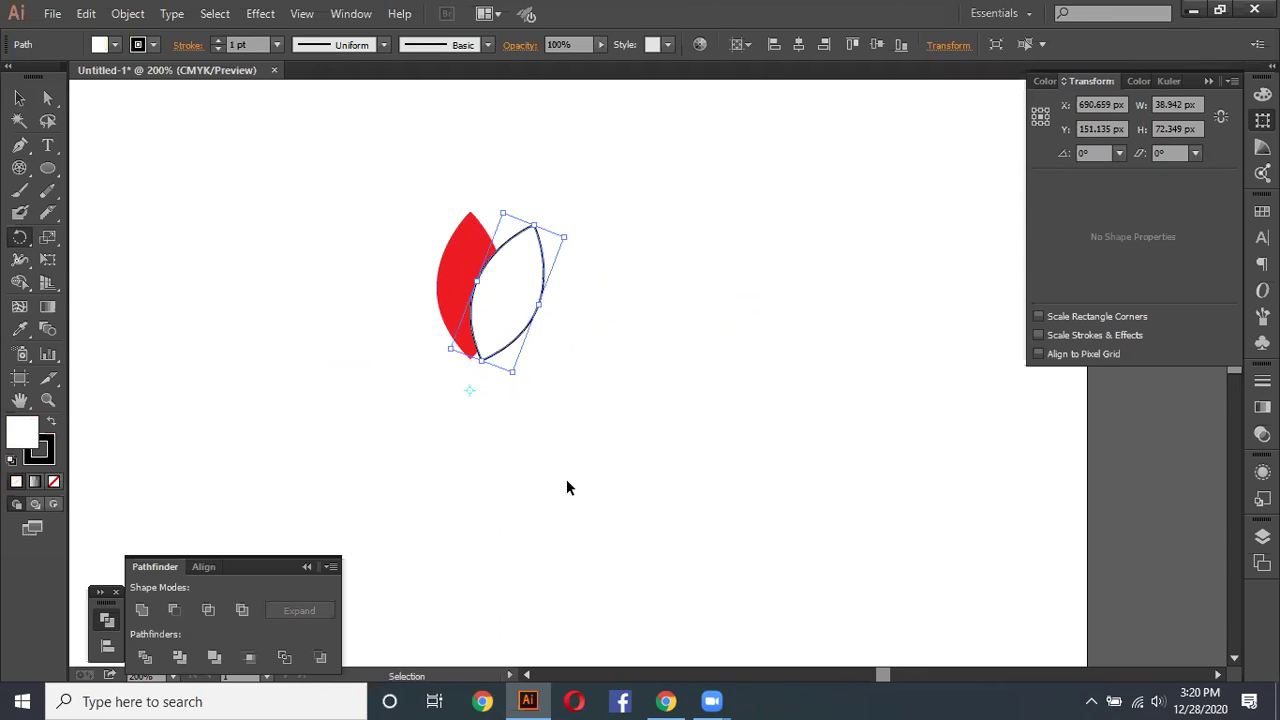
{"action": "key", "text": "r"}
{"action": "key", "text": "ctrl+z"}
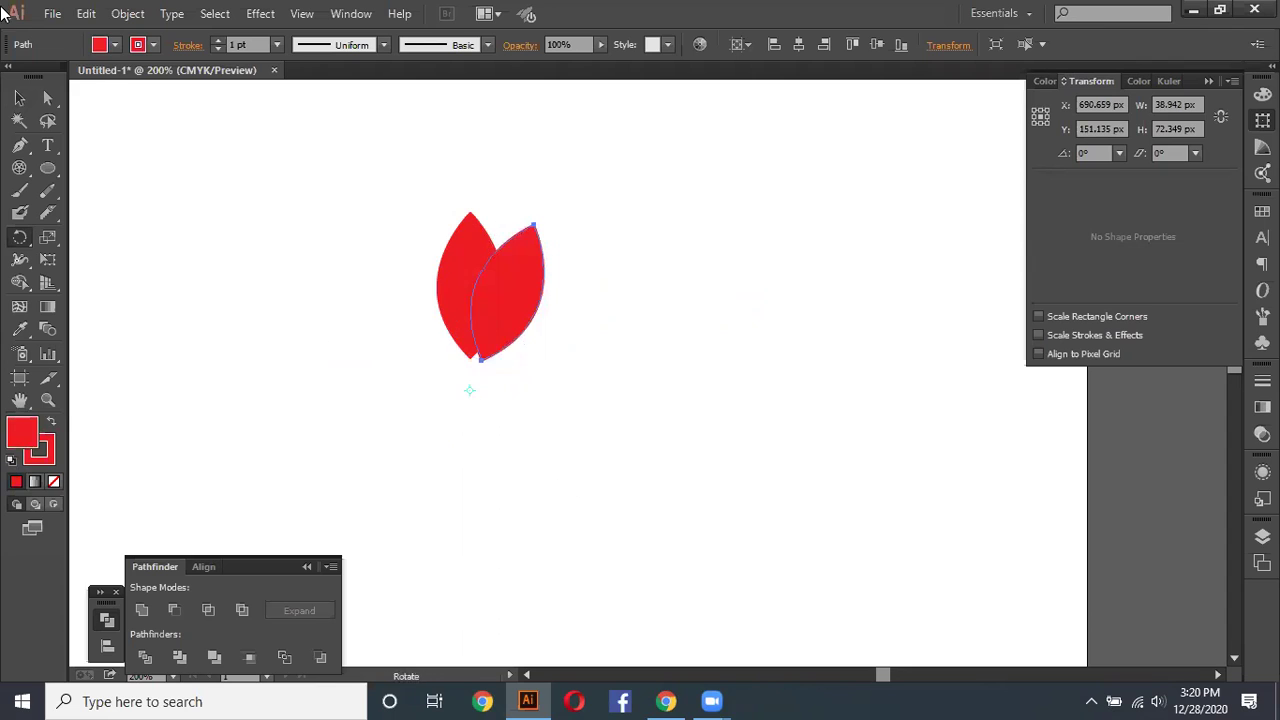
{"action": "key", "text": "ctrl+d"}
{"action": "key", "text": "ctrl+d"}
{"action": "key", "text": "ctrl+d"}
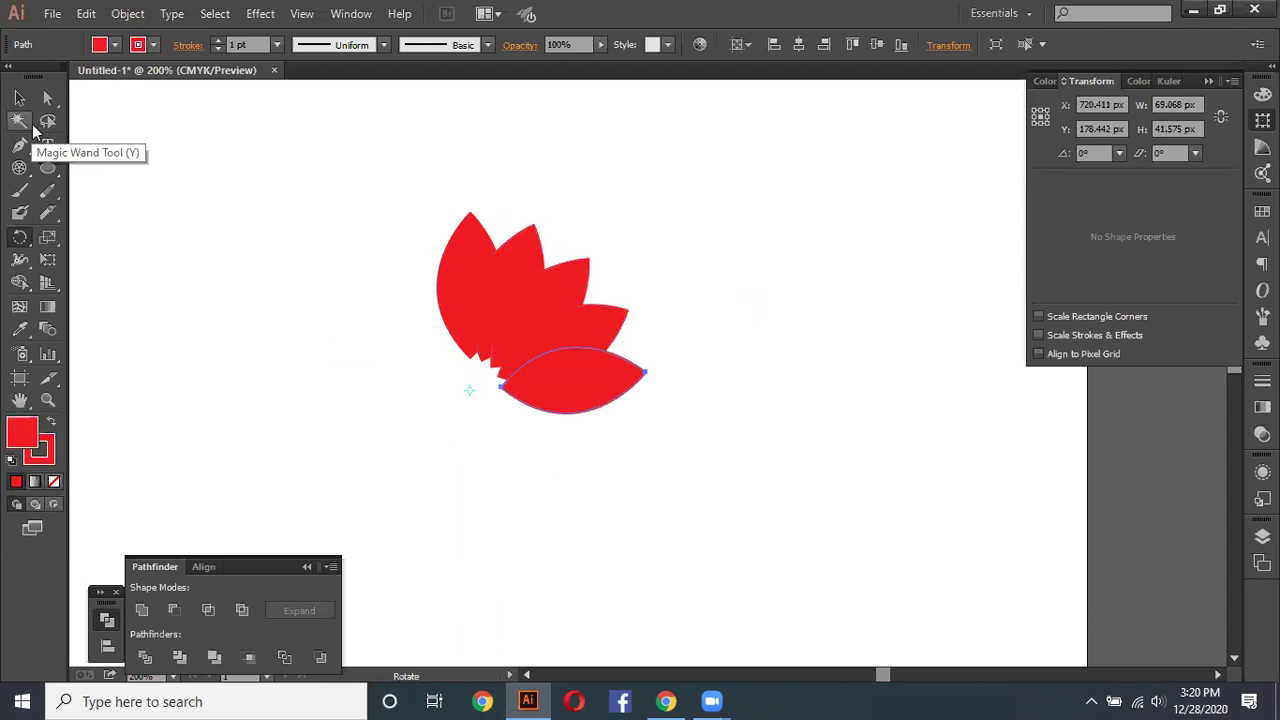
{"action": "key", "text": "ctrl+d"}
{"action": "key", "text": "ctrl+d"}
{"action": "key", "text": "d"}
{"action": "key", "text": "ctrl+d"}
{"action": "key", "text": "ctrl+d"}
{"action": "key", "text": "ctrl+d"}
{"action": "key", "text": "ctrl+d"}
{"action": "key", "text": "ctrl+d"}
{"action": "key", "text": "ctrl+d"}
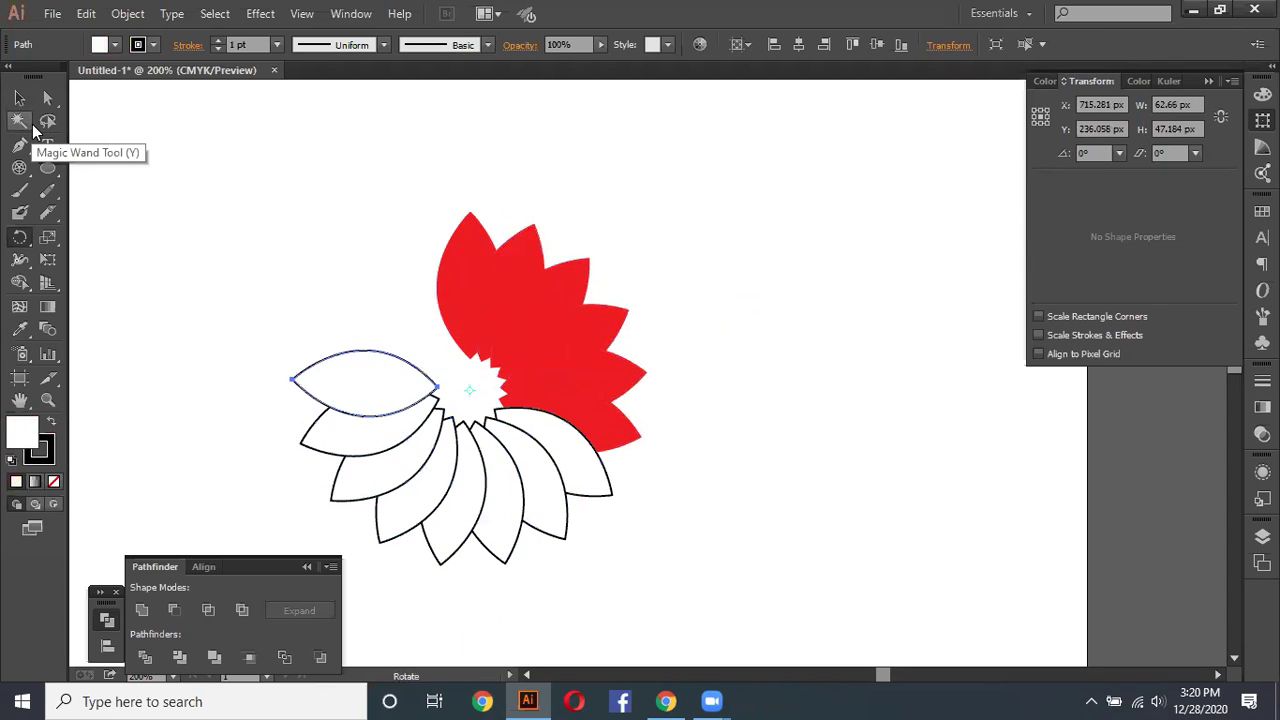
{"action": "key", "text": "ctrl+d"}
{"action": "key", "text": "ctrl+d"}
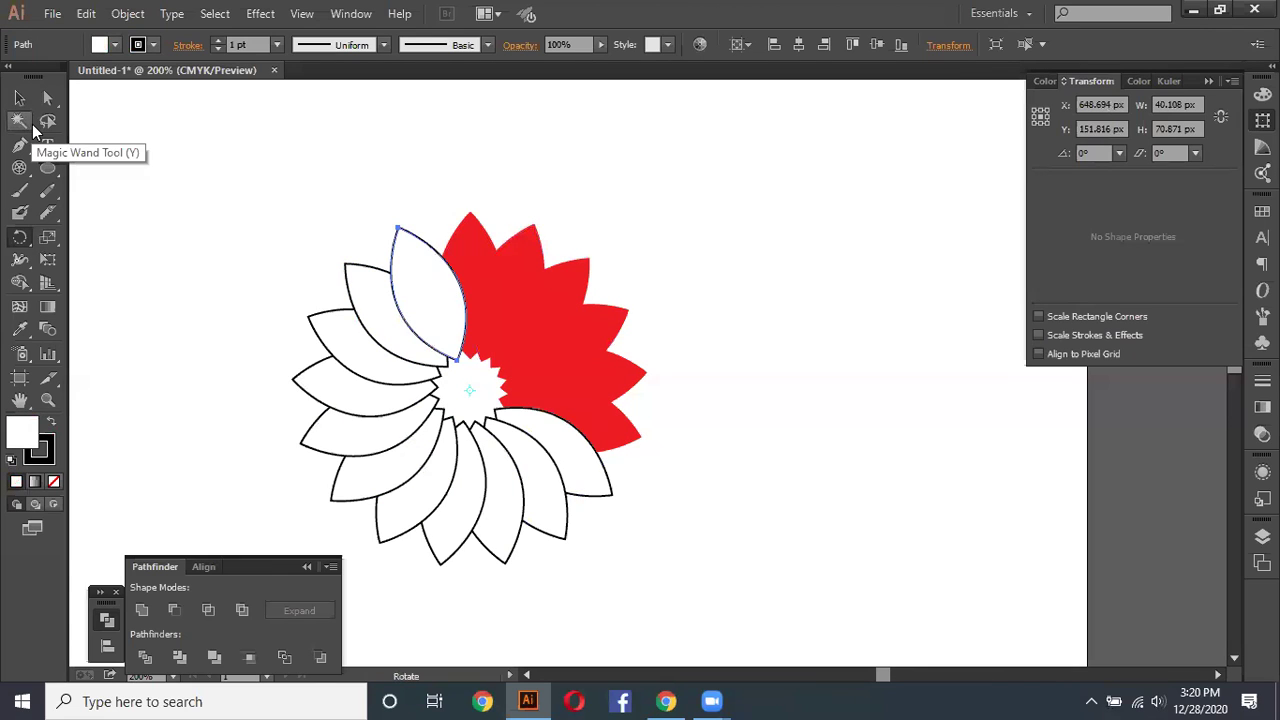
Step: Undo the accidental white copies, then repeat until red leaves close the flower
{"action": "key", "text": "ctrl+z"}
{"action": "key", "text": "ctrl+z"}
{"action": "key", "text": "ctrl+z"}
{"action": "key", "text": "ctrl+z"}
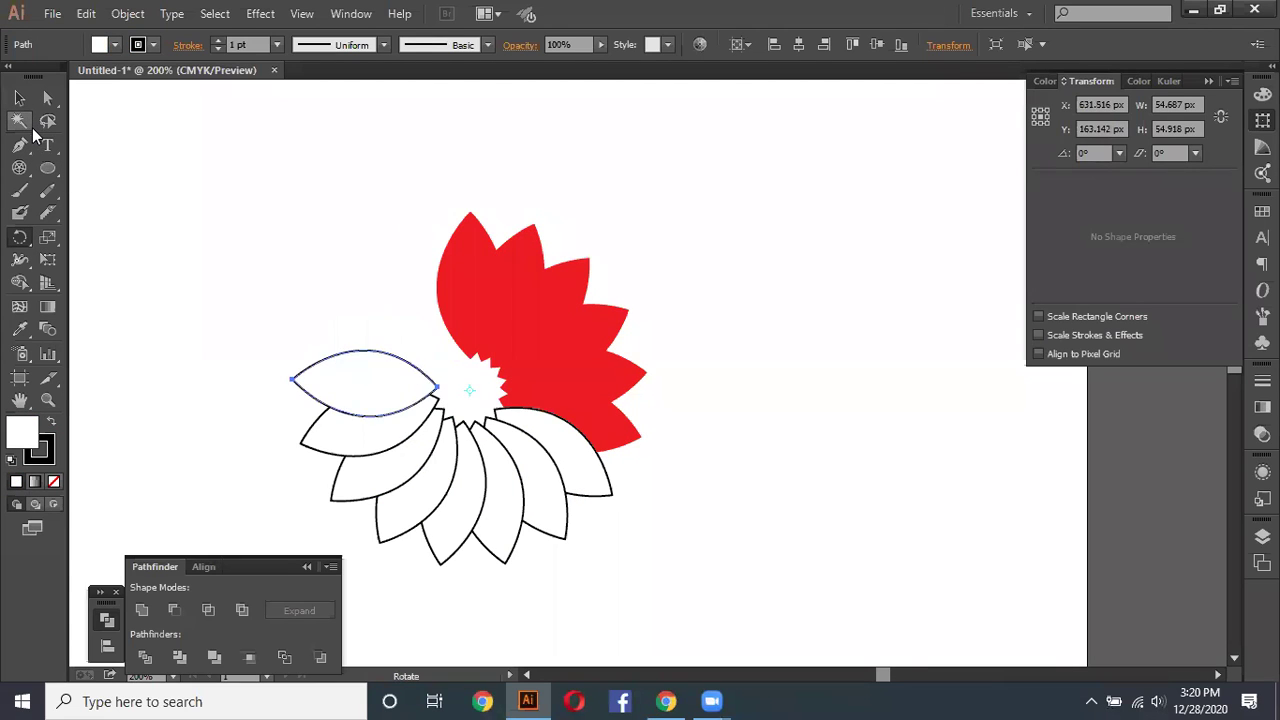
{"action": "key", "text": "ctrl+z"}
{"action": "key", "text": "ctrl+z"}
{"action": "key", "text": "ctrl+z"}
{"action": "key", "text": "ctrl+z"}
{"action": "key", "text": "ctrl+z"}
{"action": "key", "text": "ctrl+z"}
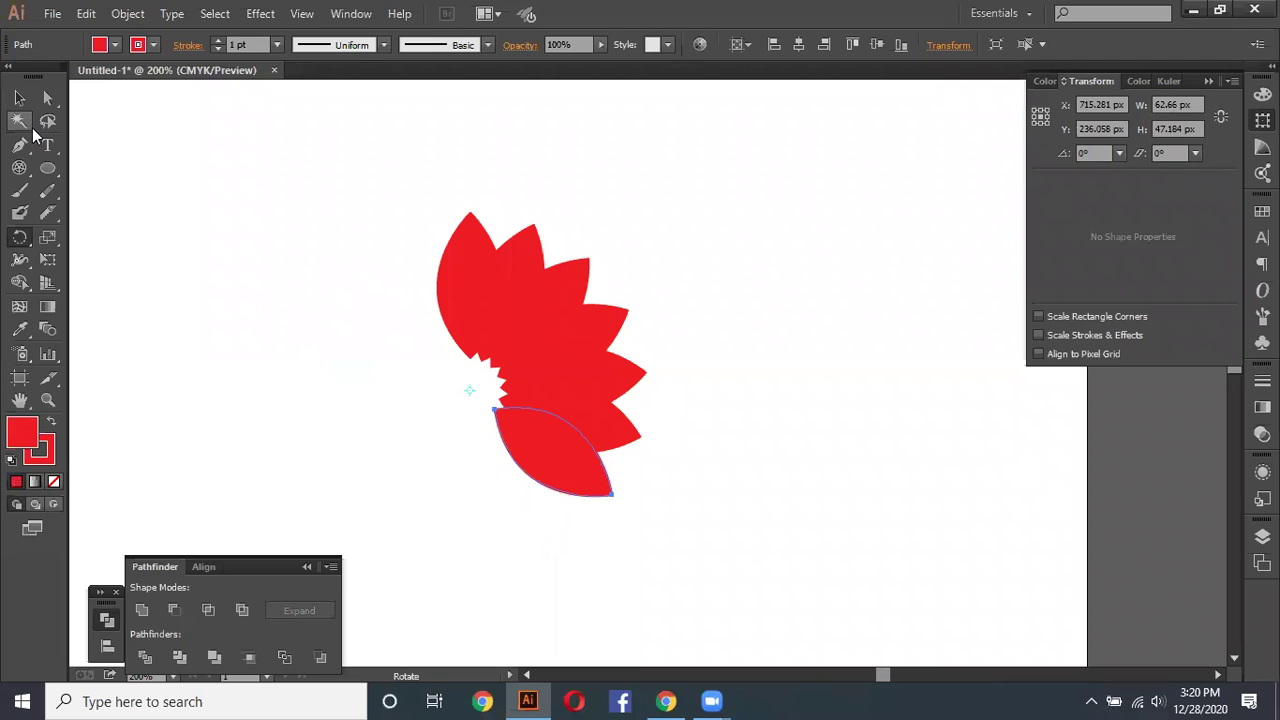
{"action": "key", "text": "ctrl+z"}
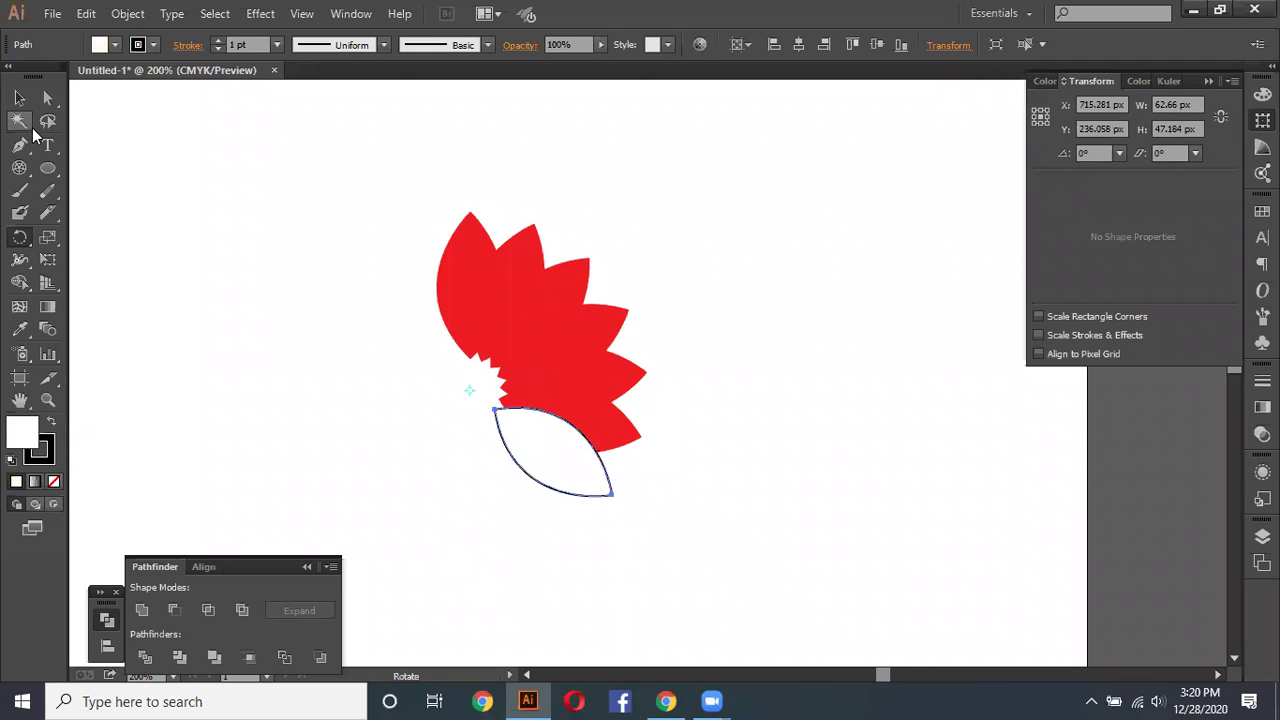
{"action": "key", "text": "ctrl+shift+z"}
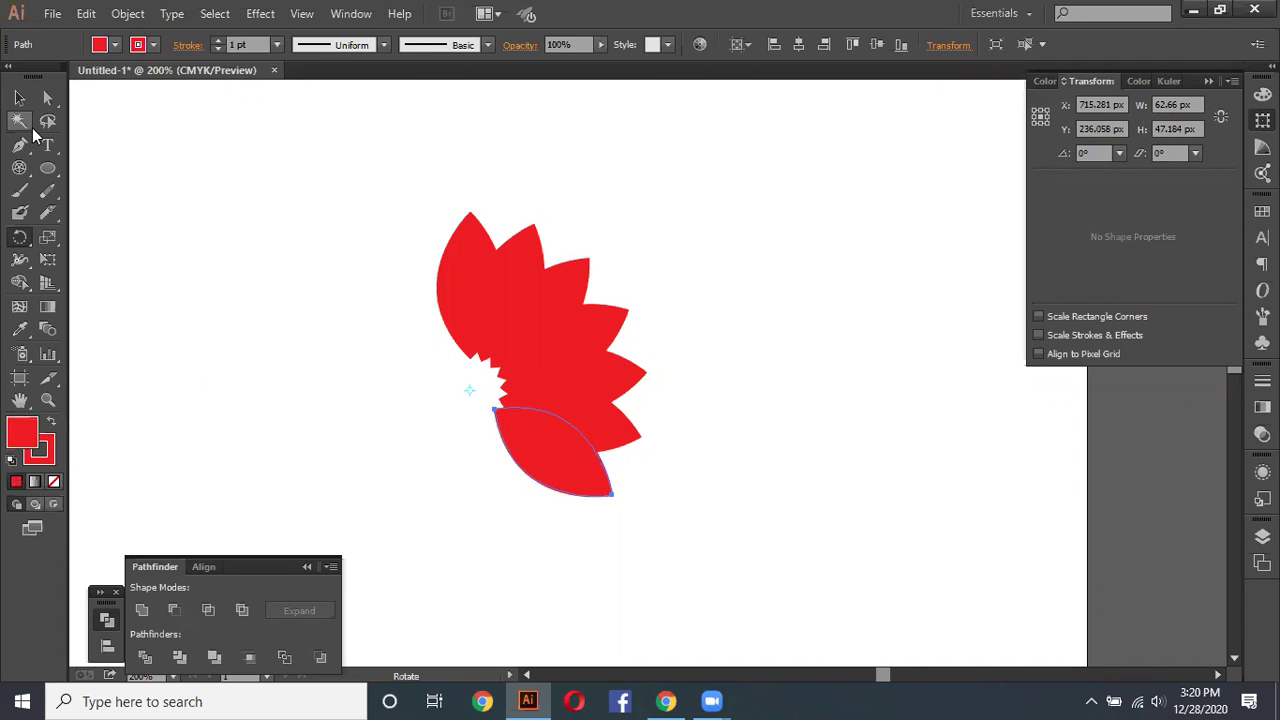
{"action": "key", "text": "ctrl+d"}
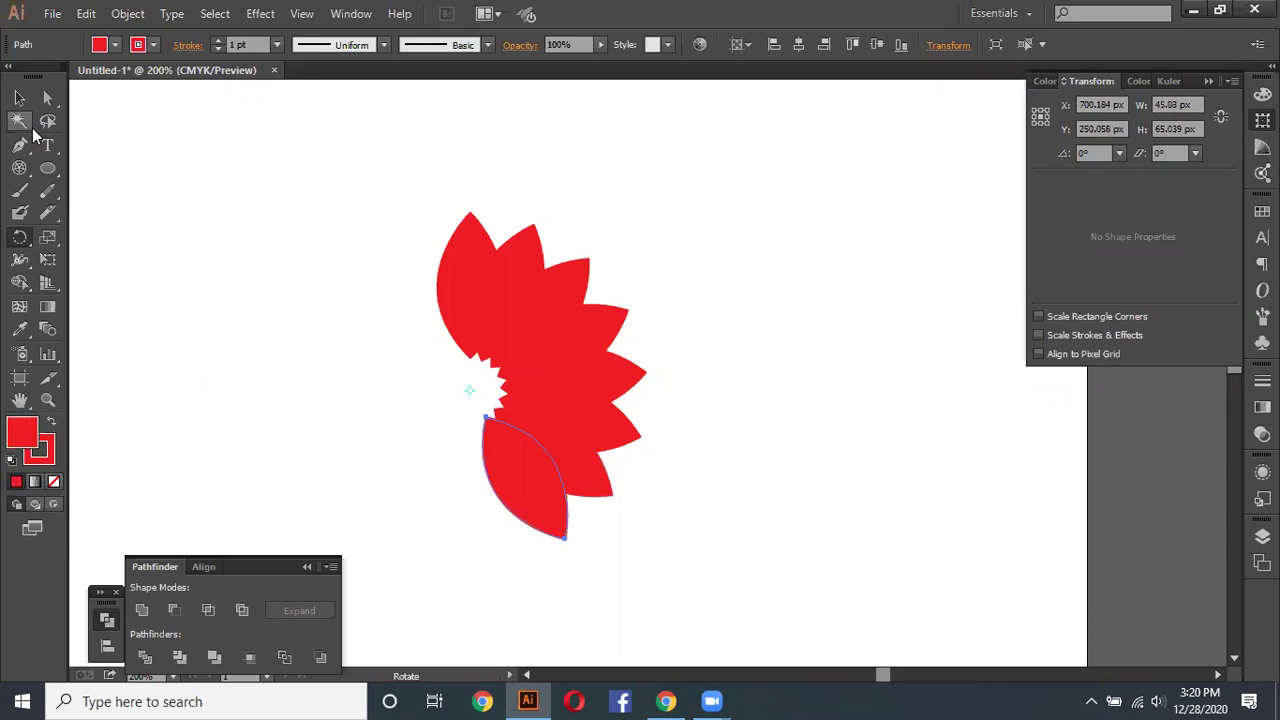
{"action": "key", "text": "ctrl+d"}
{"action": "key", "text": "ctrl+d"}
{"action": "key", "text": "ctrl+d"}
{"action": "key", "text": "ctrl+d"}
{"action": "key", "text": "ctrl+d"}
{"action": "key", "text": "ctrl+d"}
{"action": "key", "text": "ctrl+d"}
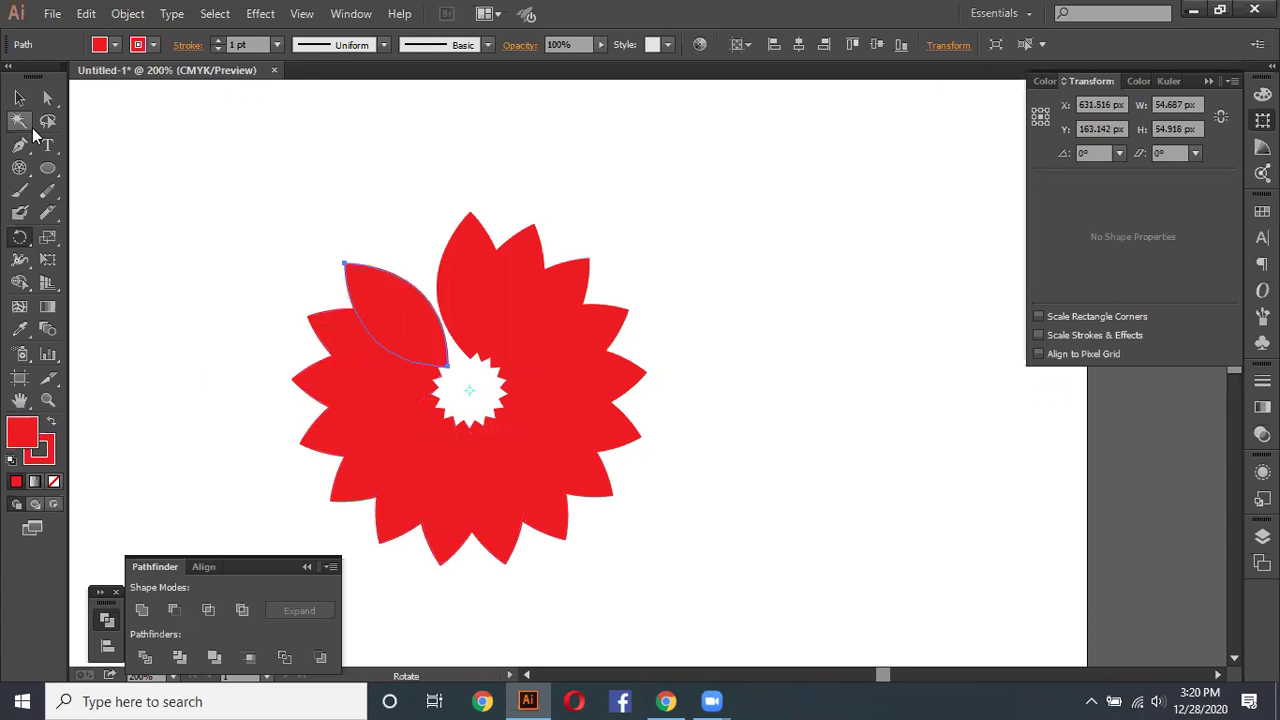
{"action": "key", "text": "ctrl+d"}
Step: Select the top petal with the Selection tool and zoom in to inspect it
{"action": "left_click", "coordinate": [19, 98]}
{"action": "left_click_drag", "start_coordinate": [368, 253], "coordinate": [464, 201]}
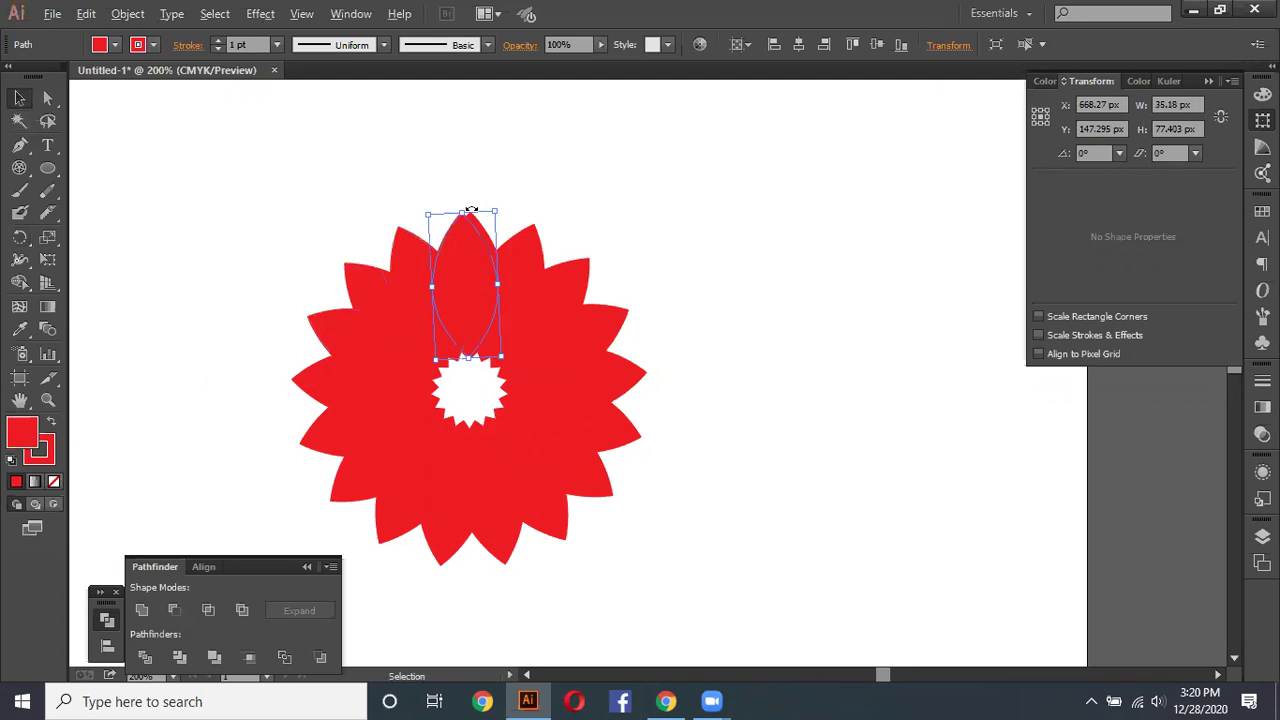
{"action": "scroll", "coordinate": [471, 206], "scroll_direction": "up", "scroll_amount": 3}
{"action": "scroll", "coordinate": [459, 231], "scroll_direction": "up", "scroll_amount": 2}
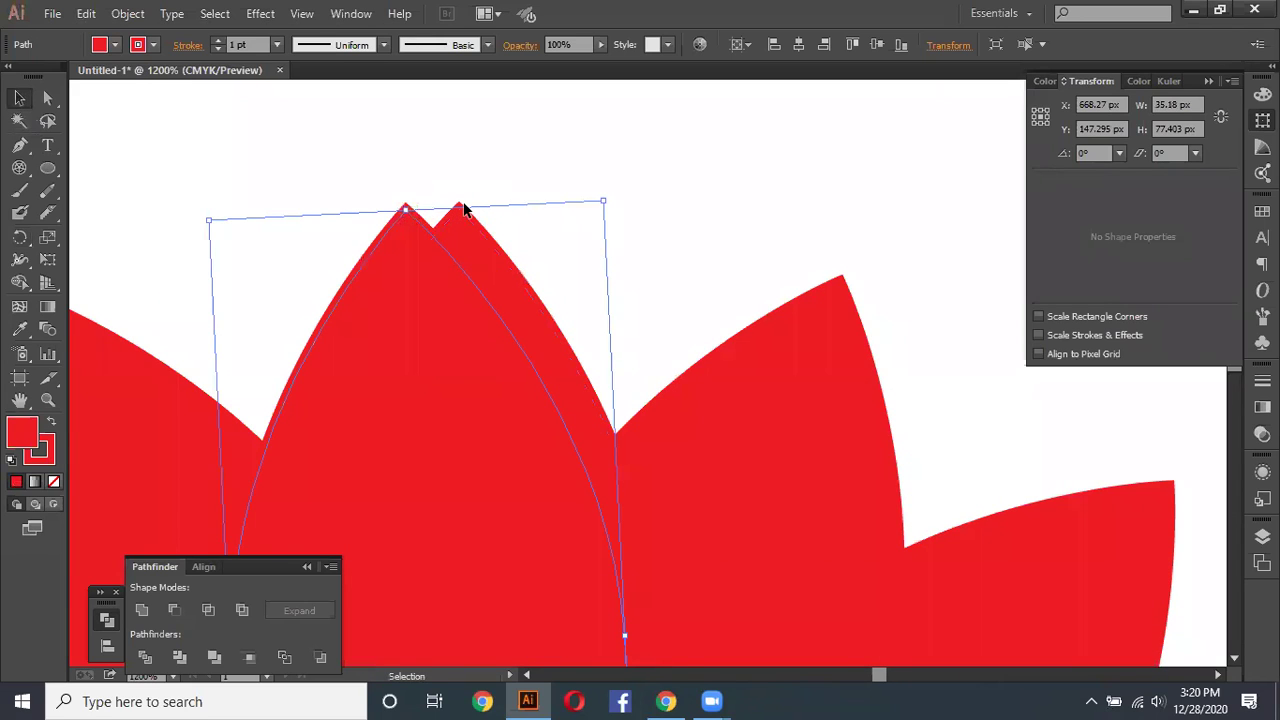
{"action": "scroll", "coordinate": [463, 208], "scroll_direction": "down", "scroll_amount": 2}
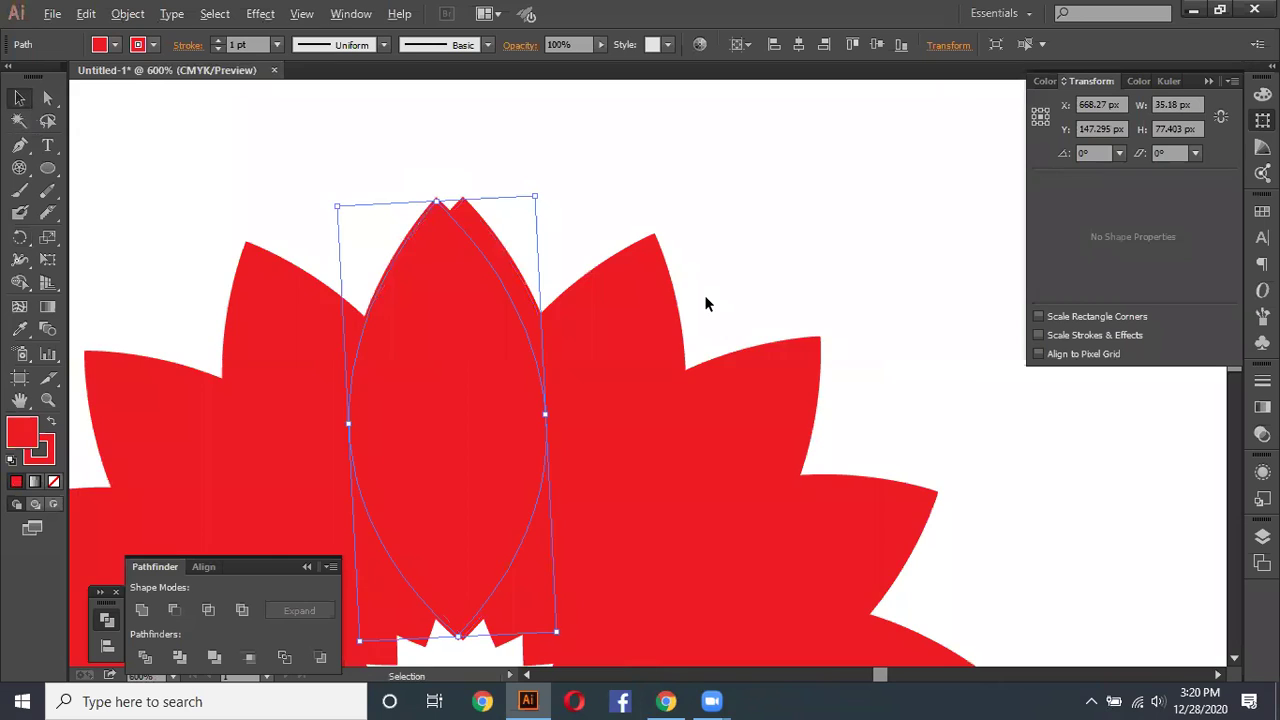
{"action": "scroll", "coordinate": [705, 300], "scroll_direction": "down", "scroll_amount": 1}
{"action": "scroll", "coordinate": [543, 300], "scroll_direction": "up", "scroll_amount": 2}
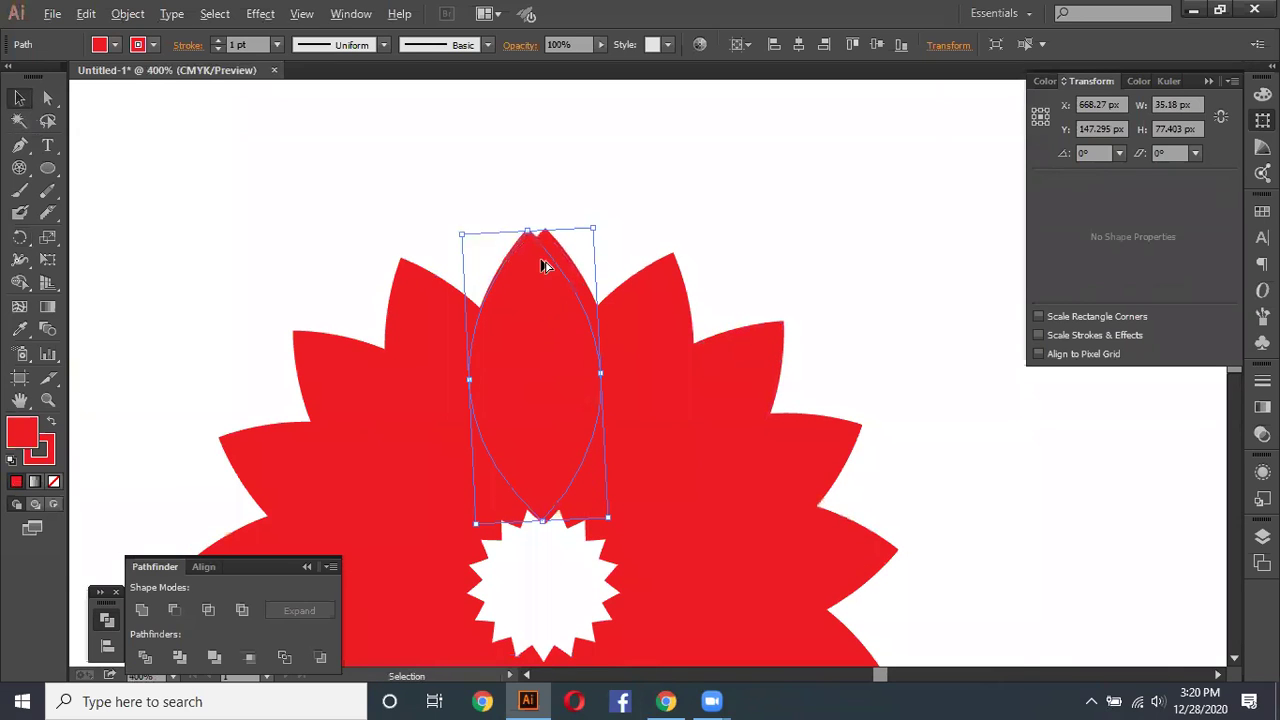
{"action": "scroll", "coordinate": [543, 266], "scroll_direction": "up", "scroll_amount": 1}
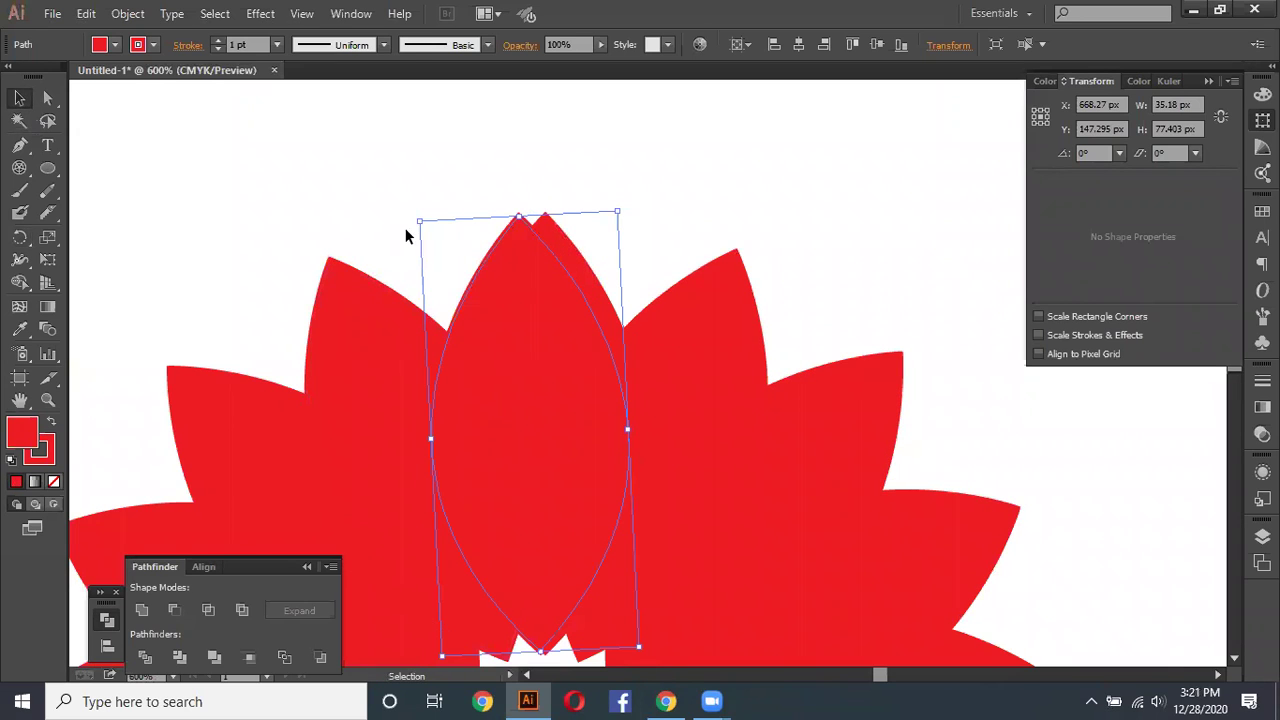
{"action": "left_click_drag", "start_coordinate": [529, 215], "coordinate": [550, 222]}
{"action": "scroll", "coordinate": [409, 330], "scroll_direction": "down", "scroll_amount": 1}
{"action": "scroll", "coordinate": [409, 328], "scroll_direction": "down", "scroll_amount": 3}
{"action": "scroll", "coordinate": [415, 326], "scroll_direction": "down", "scroll_amount": 3}
Step: Undo the rotated copies back to the single upright red leaf
{"action": "key", "text": "ctrl+z"}
{"action": "key", "text": "ctrl+z"}
{"action": "key", "text": "ctrl+z"}
{"action": "key", "text": "ctrl+z"}
{"action": "key", "text": "ctrl+z"}
{"action": "key", "text": "ctrl+z"}
{"action": "key", "text": "ctrl+z"}
{"action": "key", "text": "ctrl+z"}
{"action": "key", "text": "ctrl+z"}
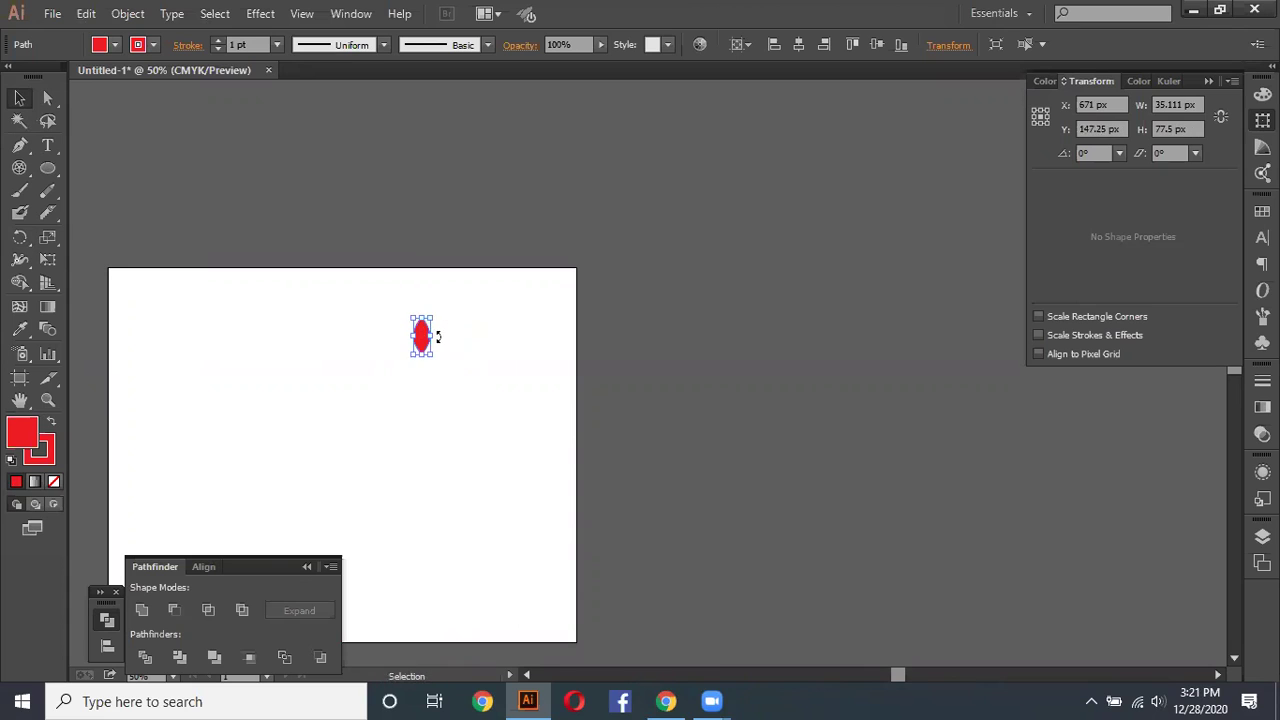
{"action": "scroll", "coordinate": [440, 340], "scroll_direction": "up", "scroll_amount": 2}
{"action": "scroll", "coordinate": [420, 318], "scroll_direction": "up", "scroll_amount": 2}
{"action": "scroll", "coordinate": [470, 305], "scroll_direction": "up", "scroll_amount": 1}
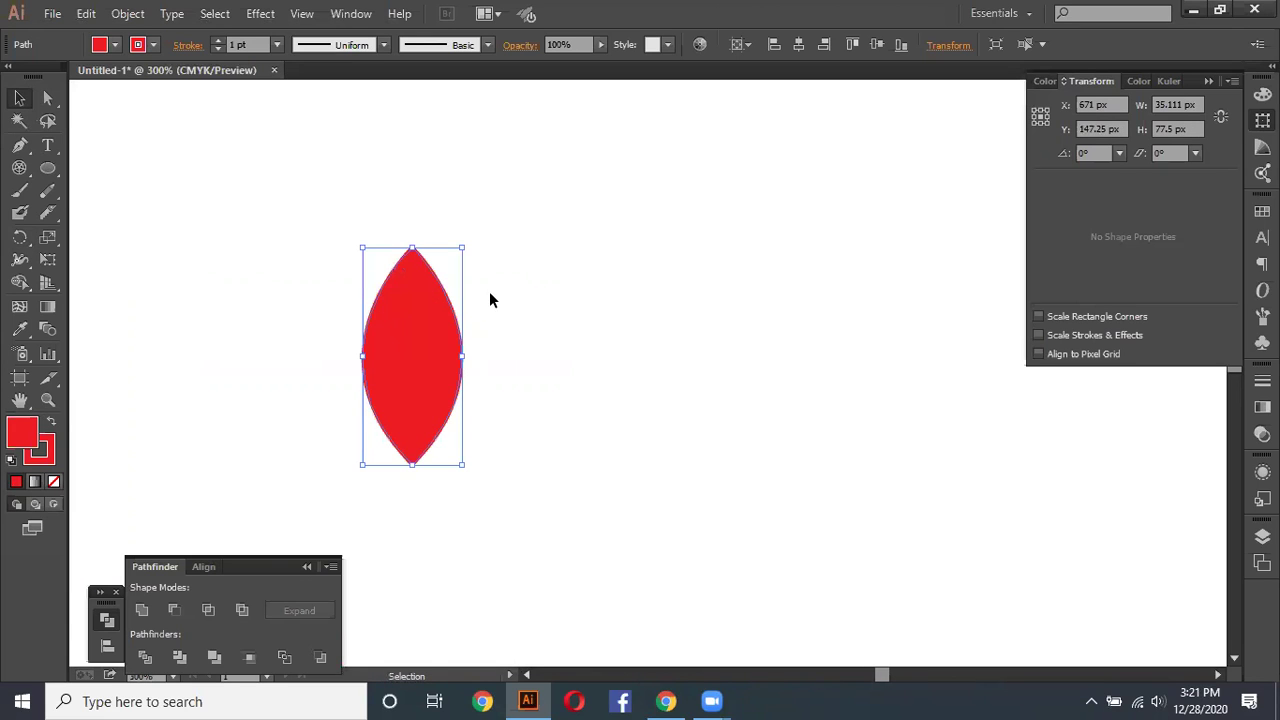
{"action": "scroll", "coordinate": [476, 346], "scroll_direction": "down", "scroll_amount": 1}
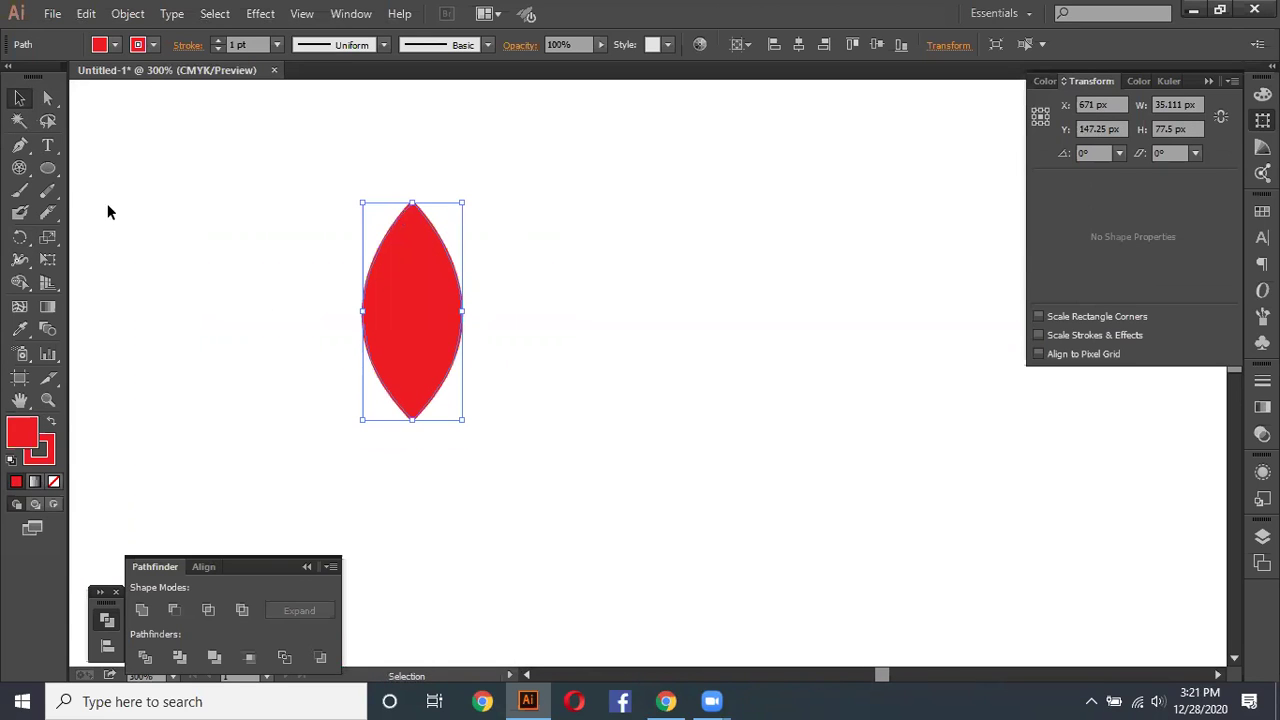
Step: Set the rotation pivot at the leaf's bottom tip and test-swing it, leaving it upright
{"action": "left_click", "coordinate": [26, 146]}
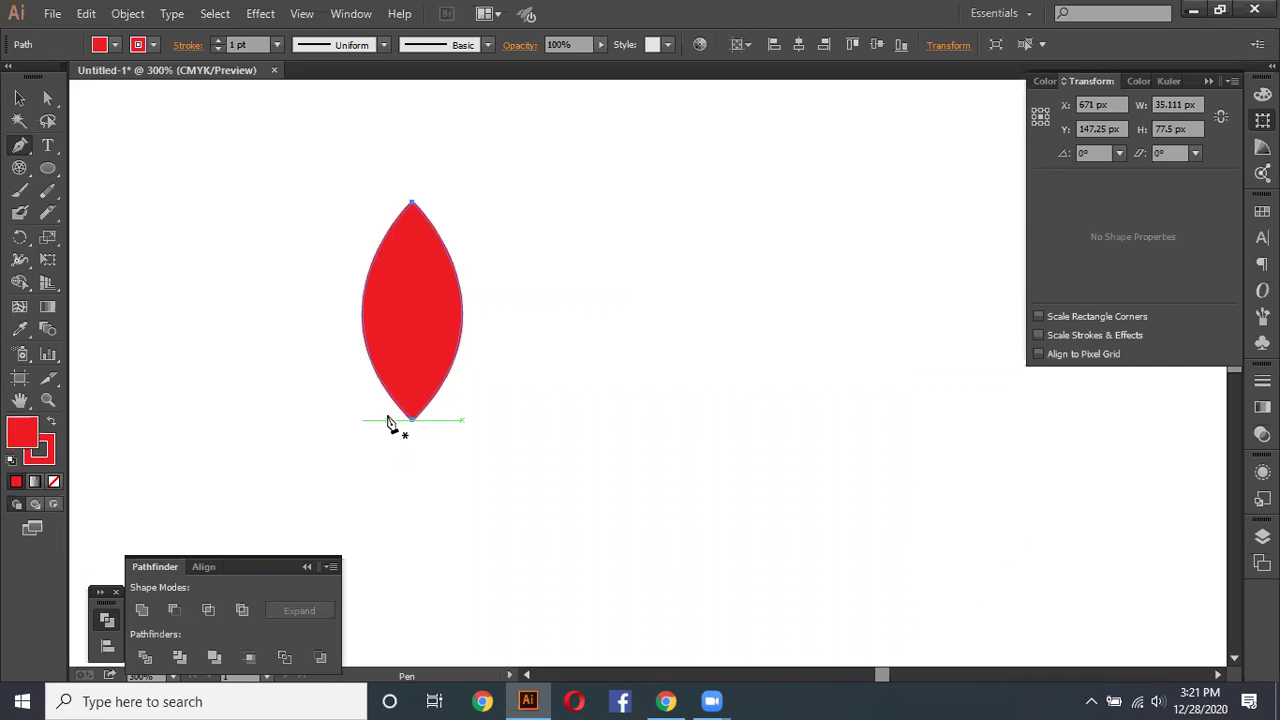
{"action": "left_click", "coordinate": [22, 170]}
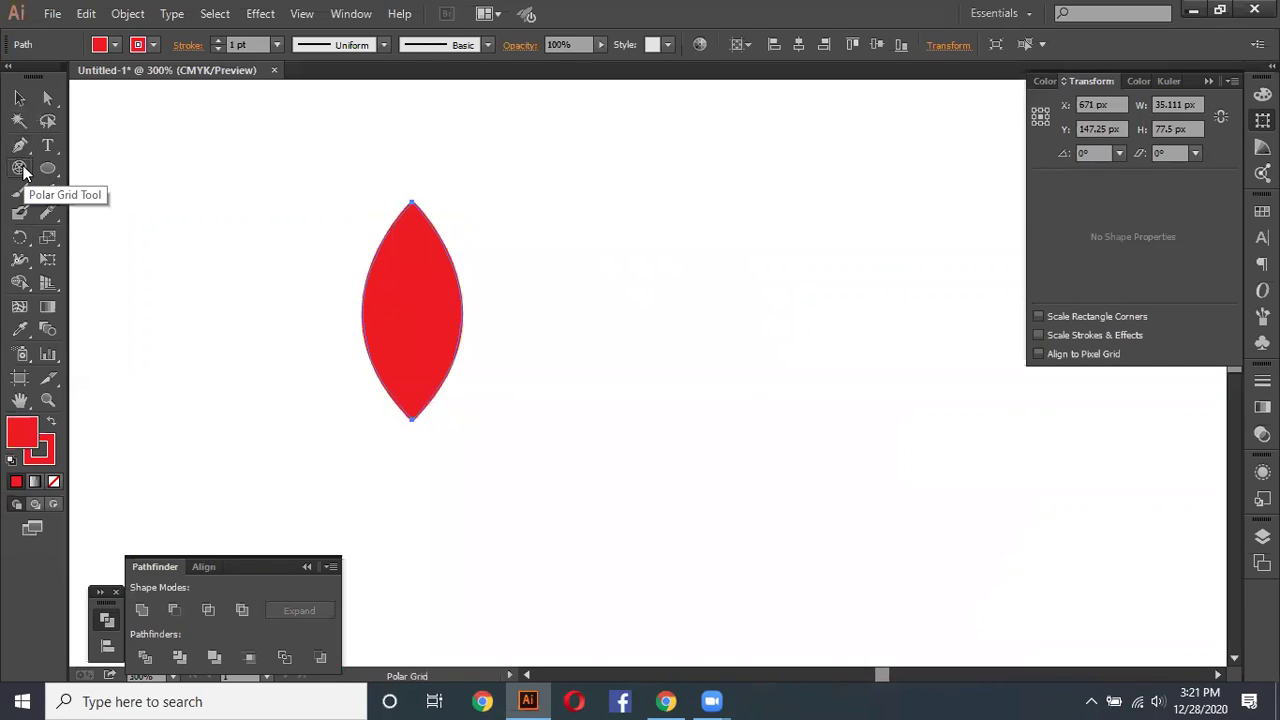
{"action": "left_click", "coordinate": [20, 237]}
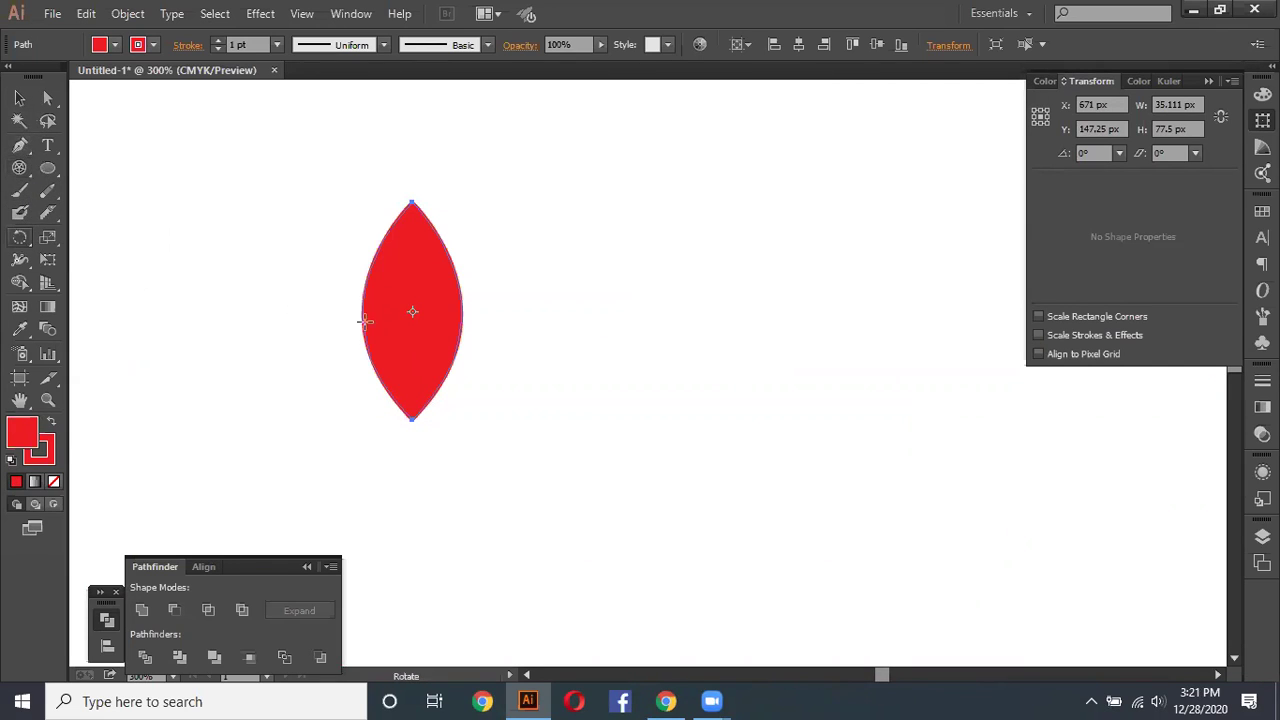
{"action": "left_click", "coordinate": [410, 420]}
{"action": "left_click_drag", "start_coordinate": [416, 201], "coordinate": [434, 204]}
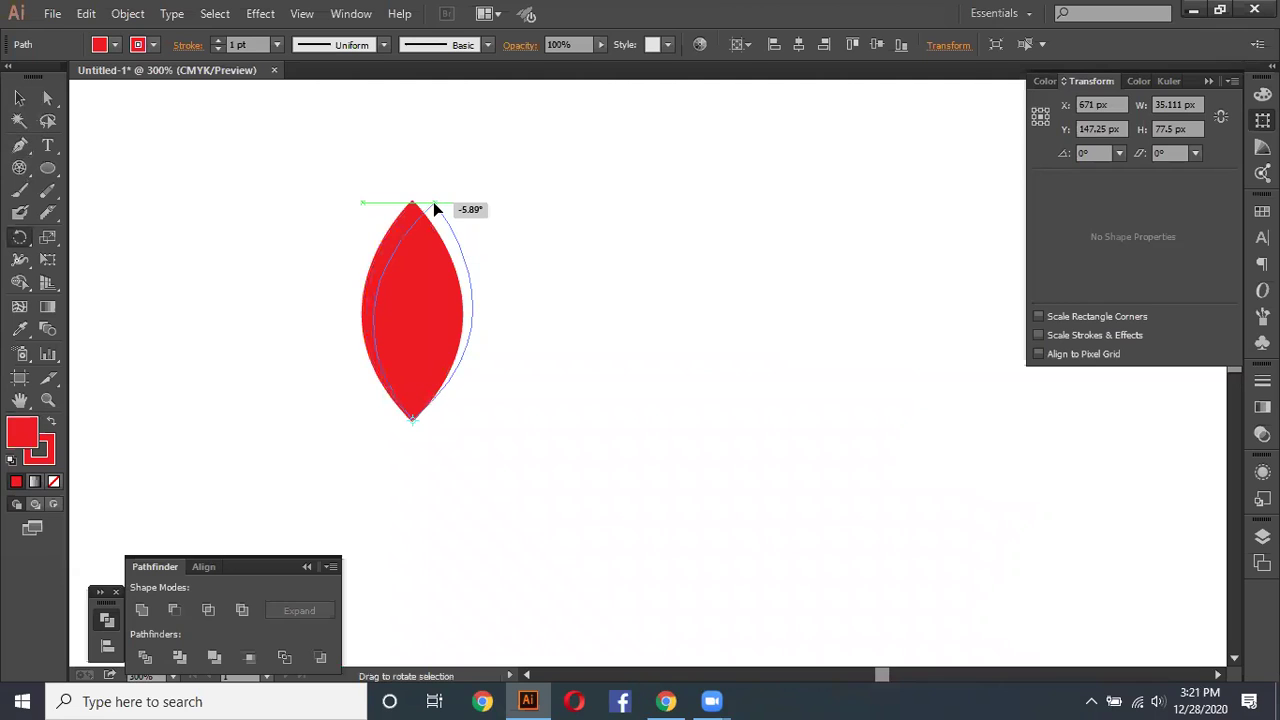
{"action": "mouse_move", "coordinate": [434, 204]}
{"action": "left_mouse_down"}
{"action": "mouse_move", "coordinate": [462, 205]}
{"action": "mouse_move", "coordinate": [451, 206]}
{"action": "left_mouse_up"}
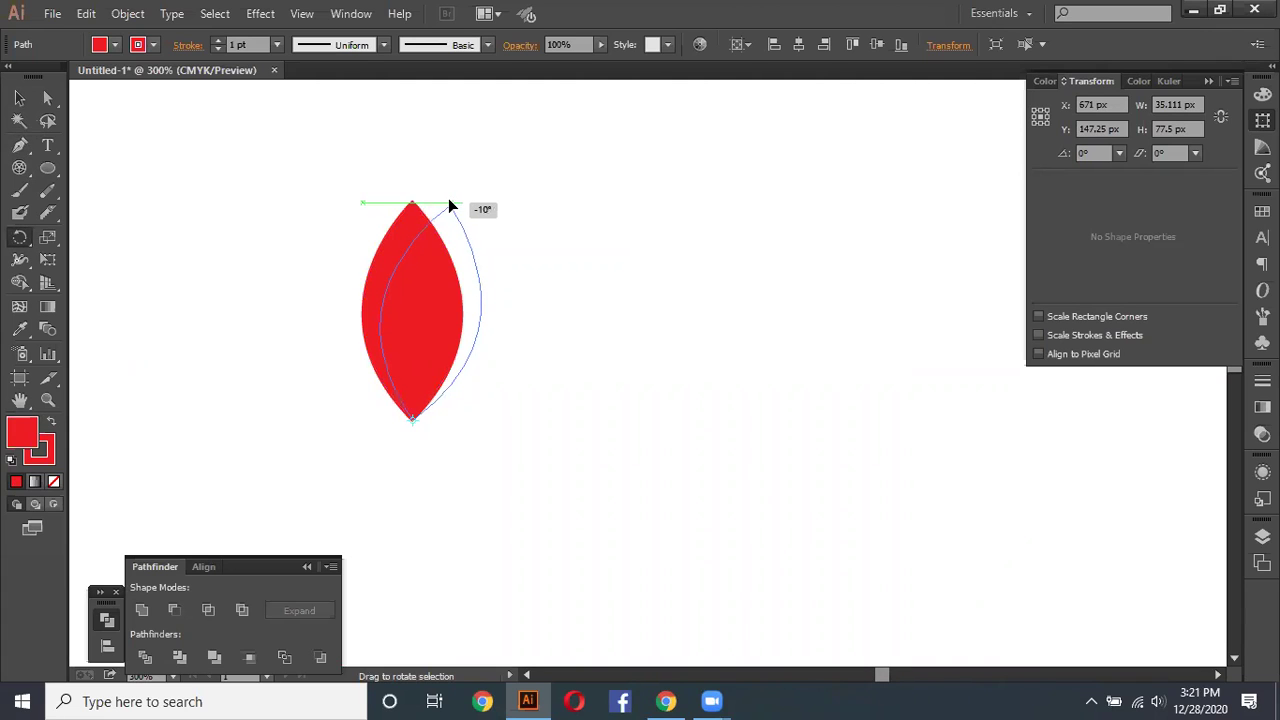
{"action": "left_click_drag", "start_coordinate": [451, 206], "coordinate": [491, 214]}
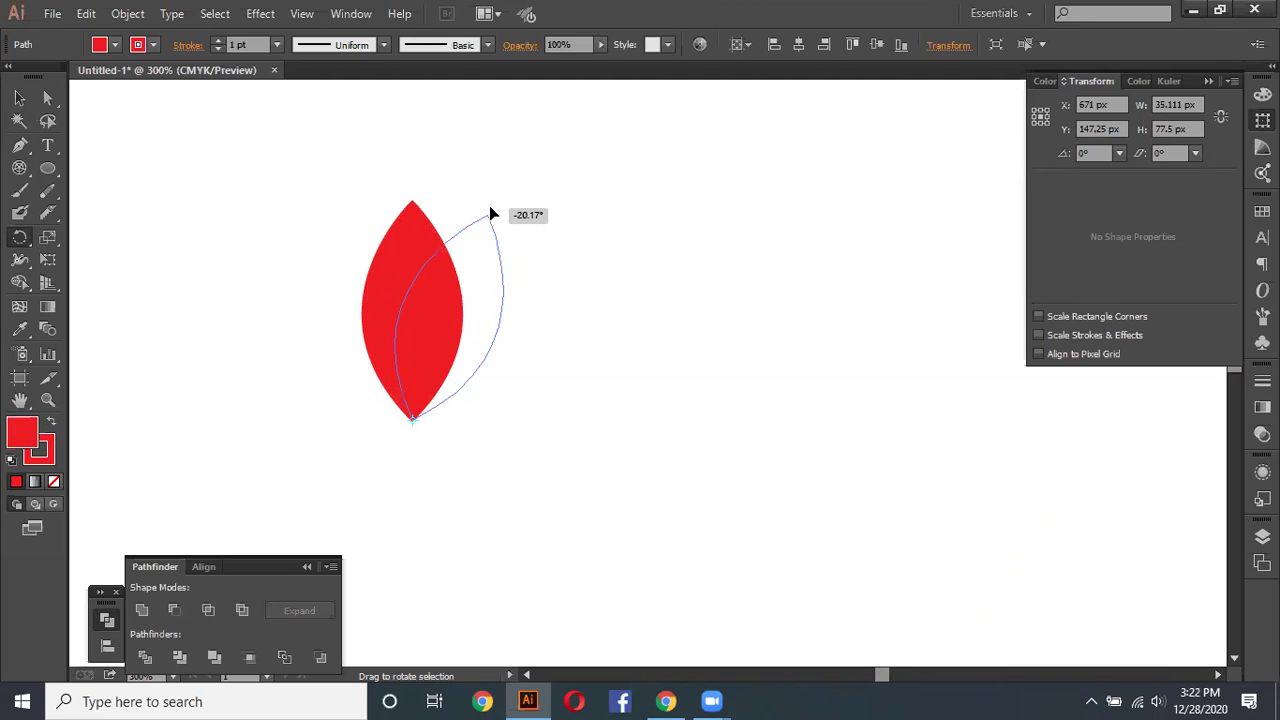
{"action": "left_click_drag", "start_coordinate": [491, 214], "coordinate": [412, 192]}
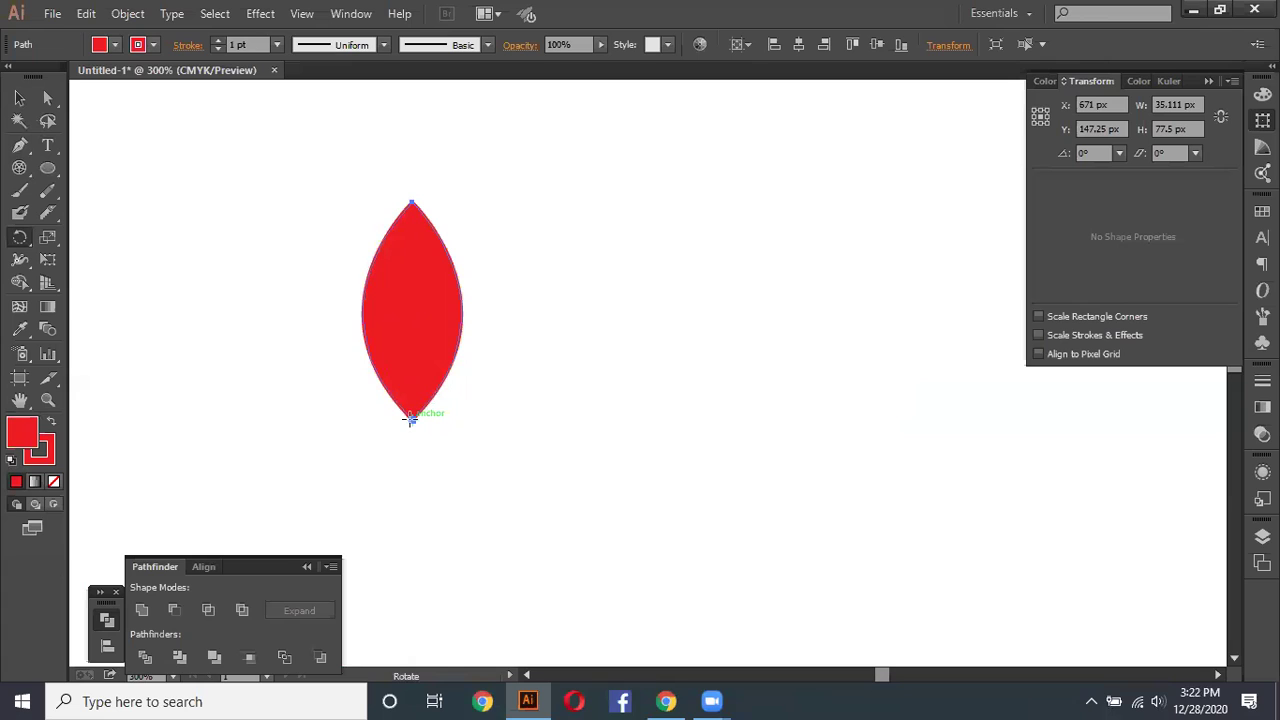
Step: Rotate a copy of the leaf by 360/20 degrees about its bottom tip
{"action": "left_click", "coordinate": [410, 419]}
{"action": "left_click", "coordinate": [411, 419], "text": "alt"}
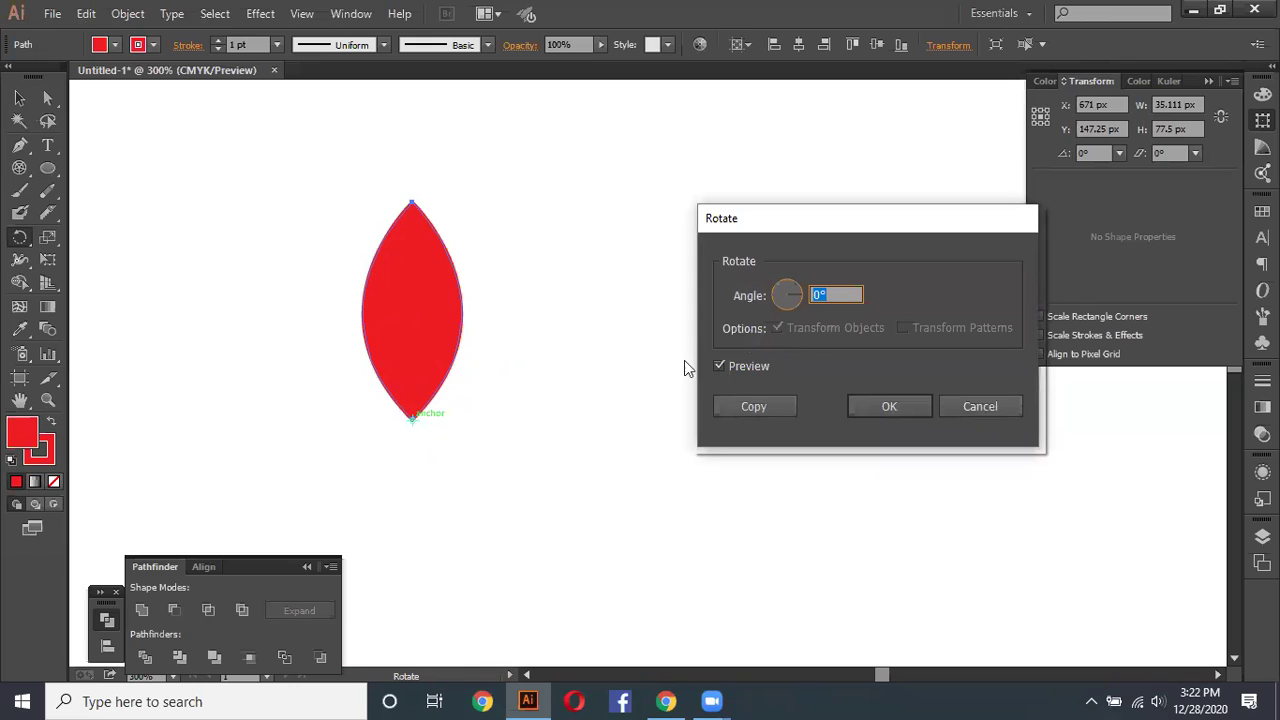
{"action": "type", "text": "360"}
{"action": "type", "text": "/"}
{"action": "type", "text": "20"}
{"action": "left_click", "coordinate": [765, 402]}
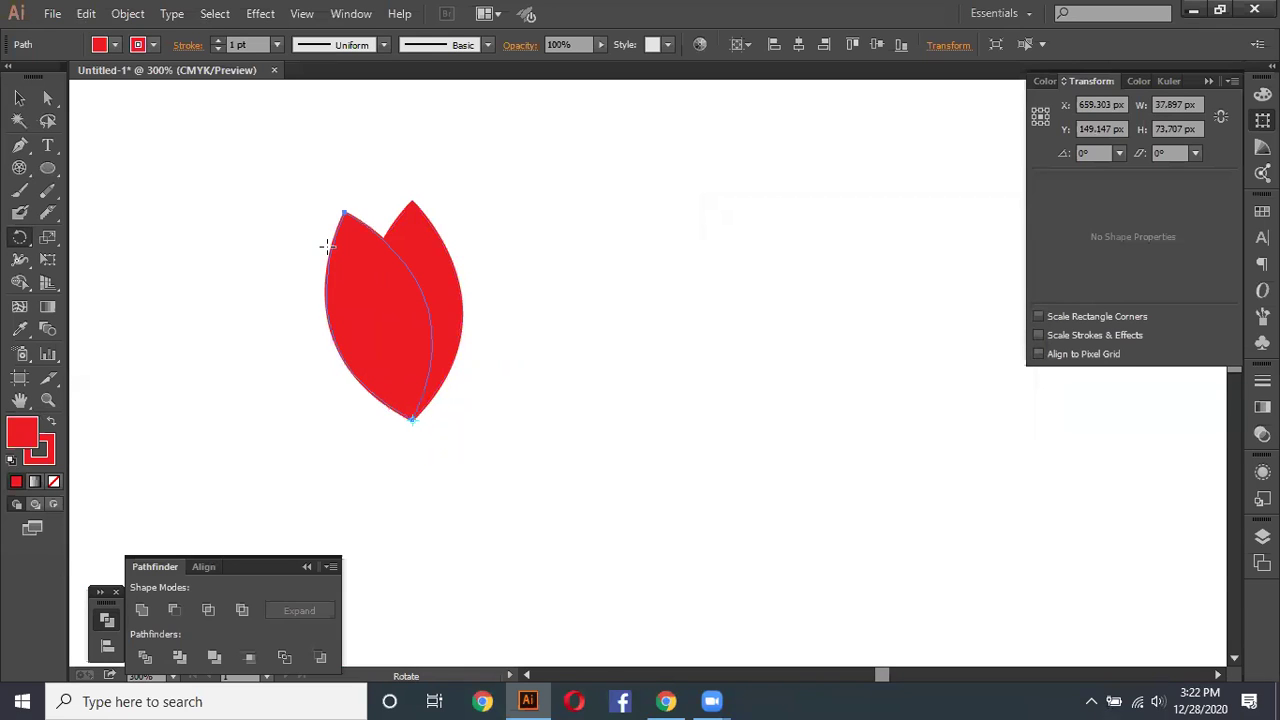
Step: Repeat the rotated copy until the leaves circle the tip, then deselect and zoom out
{"action": "key", "text": "ctrl+d"}
{"action": "key", "text": "ctrl+d"}
{"action": "key", "text": "ctrl+d"}
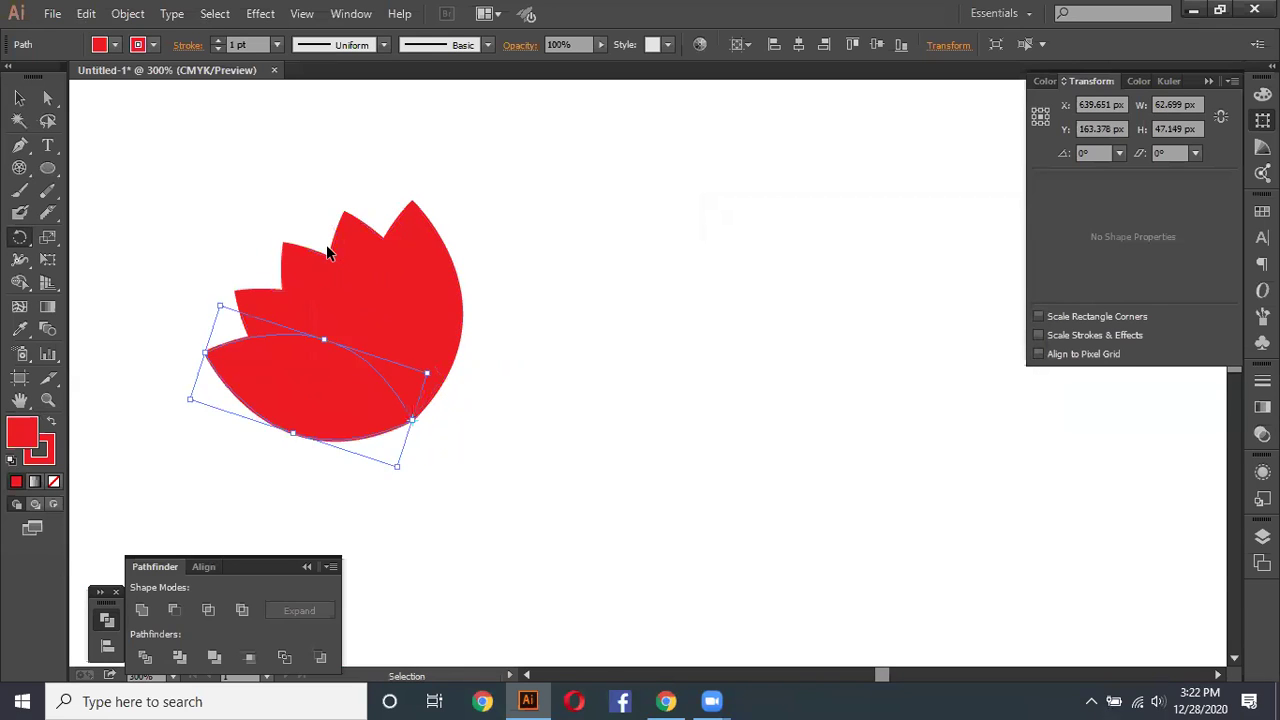
{"action": "key", "text": "ctrl+d"}
{"action": "key", "text": "ctrl+d"}
{"action": "key", "text": "ctrl+d"}
{"action": "key", "text": "ctrl+d"}
{"action": "key", "text": "ctrl+d"}
{"action": "key", "text": "ctrl+d"}
{"action": "key", "text": "ctrl+d"}
{"action": "key", "text": "ctrl+d"}
{"action": "key", "text": "ctrl+d"}
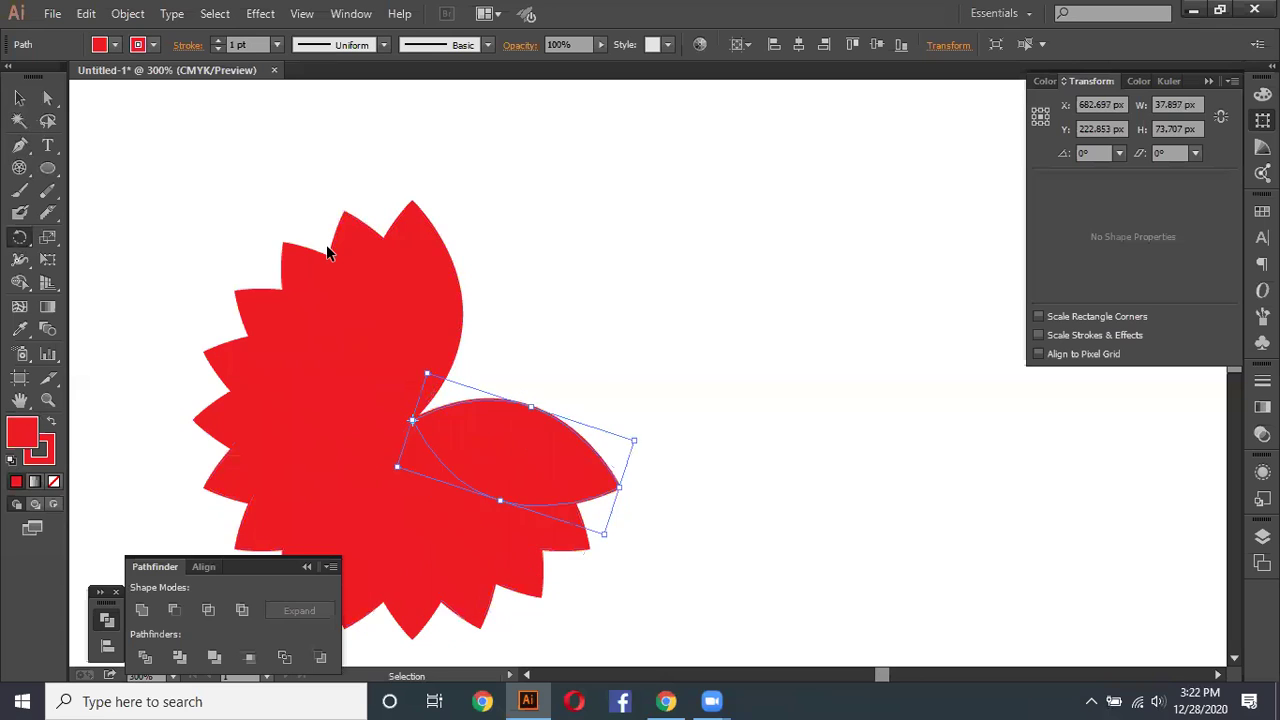
{"action": "key", "text": "ctrl+d"}
{"action": "key", "text": "ctrl+d"}
{"action": "key", "text": "ctrl+d"}
{"action": "key", "text": "ctrl+d"}
{"action": "key", "text": "ctrl+d"}
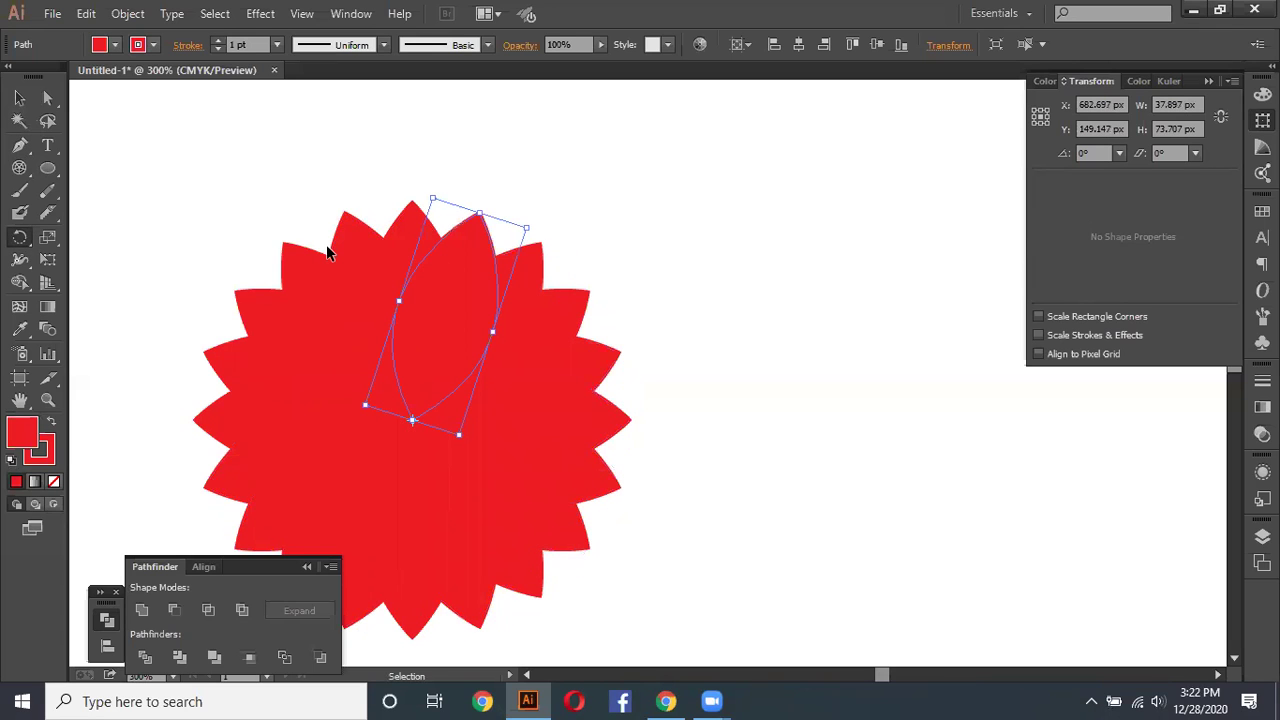
{"action": "key", "text": "ctrl+d"}
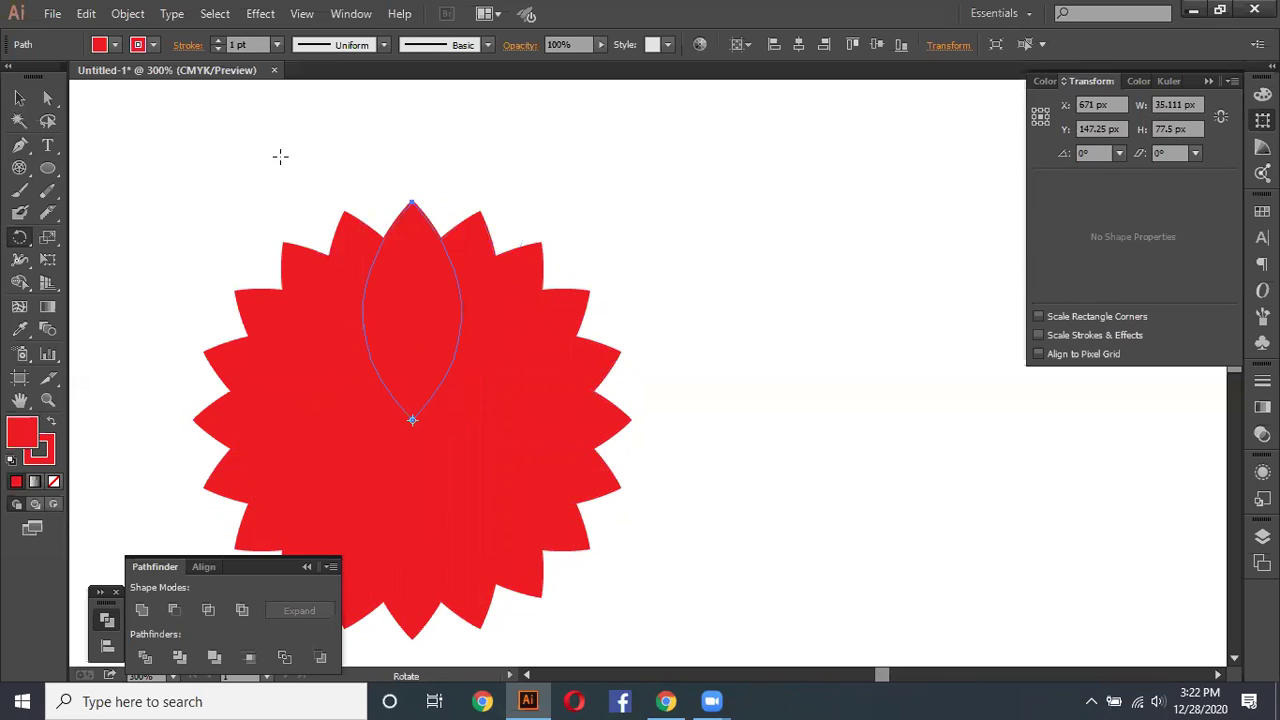
{"action": "scroll", "coordinate": [403, 207], "scroll_direction": "up", "scroll_amount": 3}
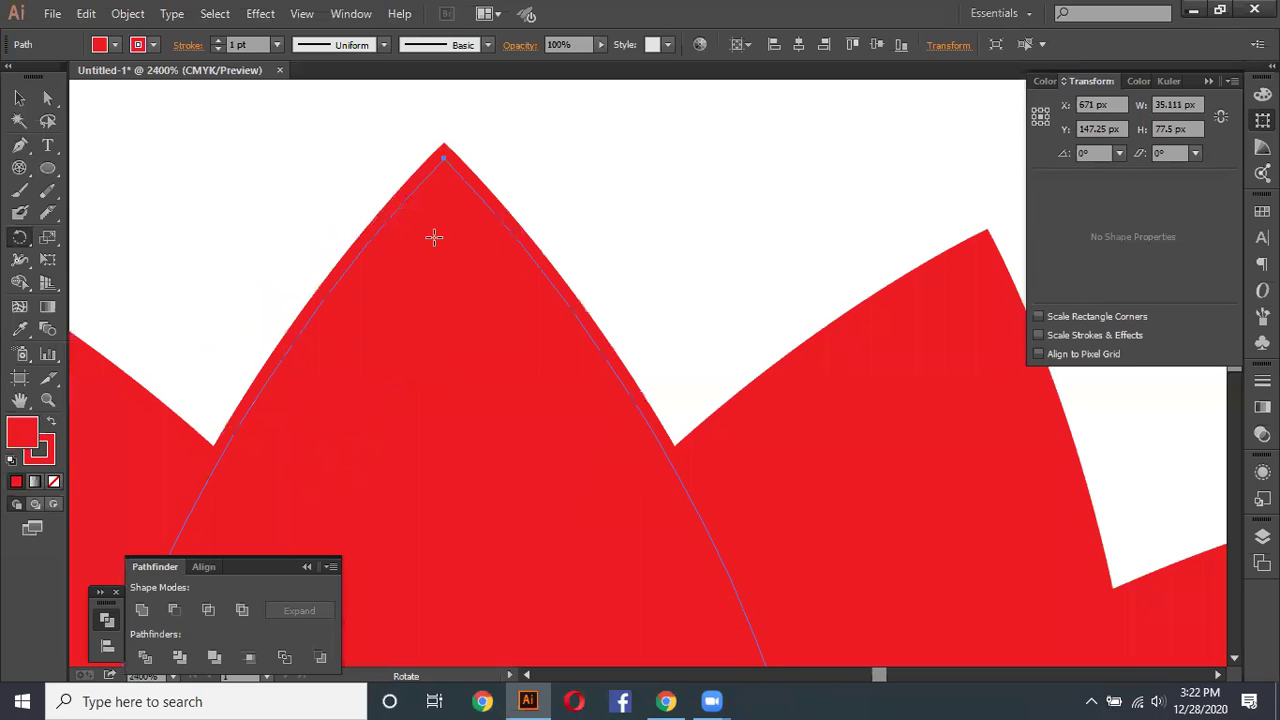
{"action": "key", "text": "ctrl+shift+a"}
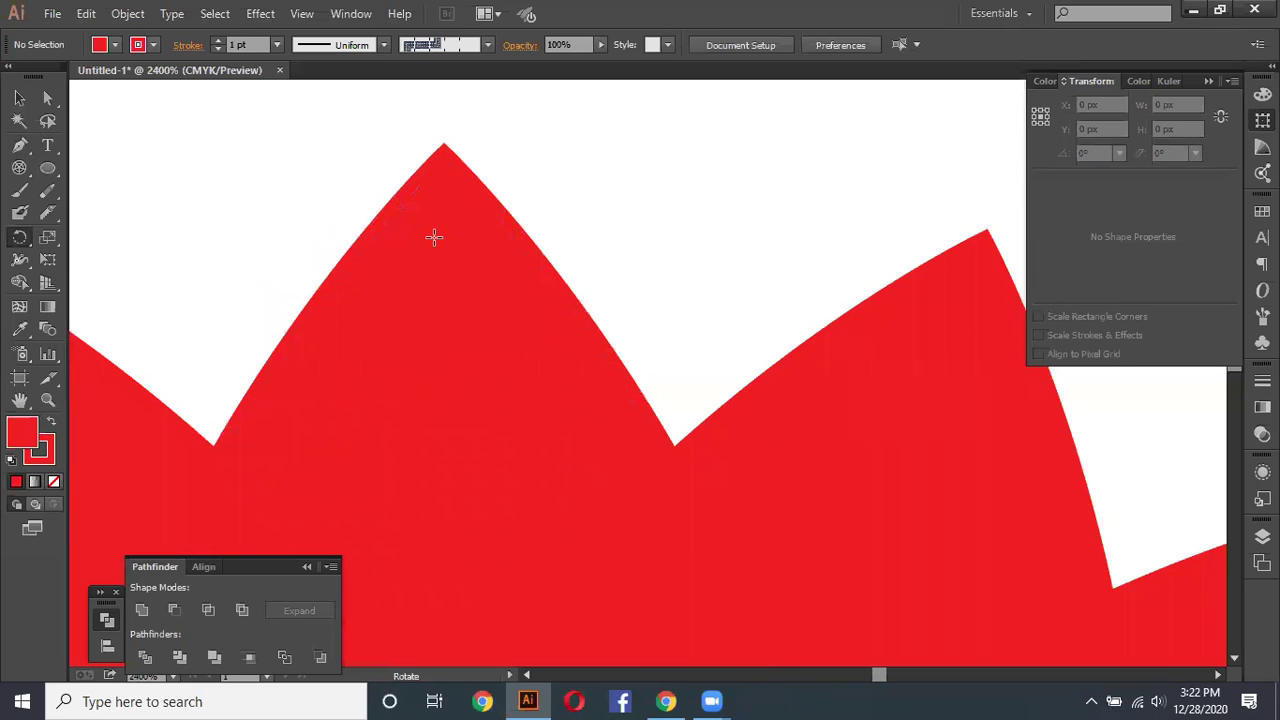
{"action": "scroll", "coordinate": [434, 237], "scroll_direction": "down", "scroll_amount": 3}
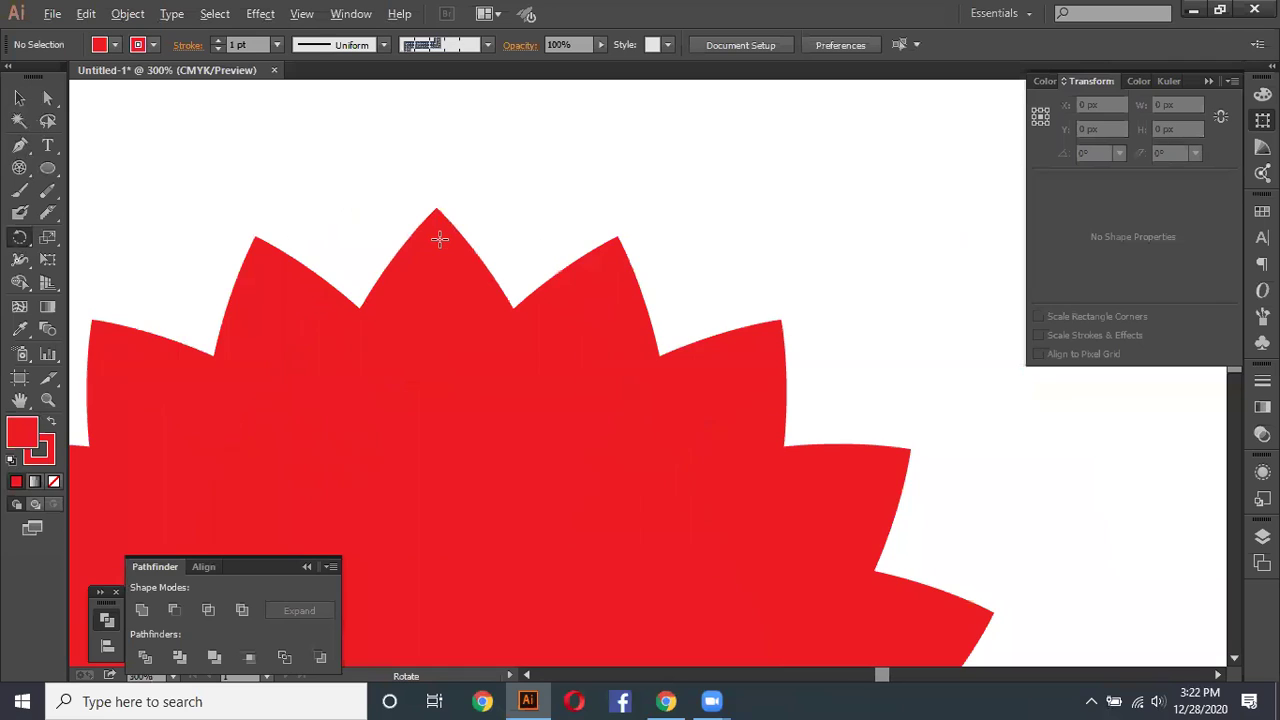
{"action": "scroll", "coordinate": [434, 237], "scroll_direction": "down", "scroll_amount": 3}
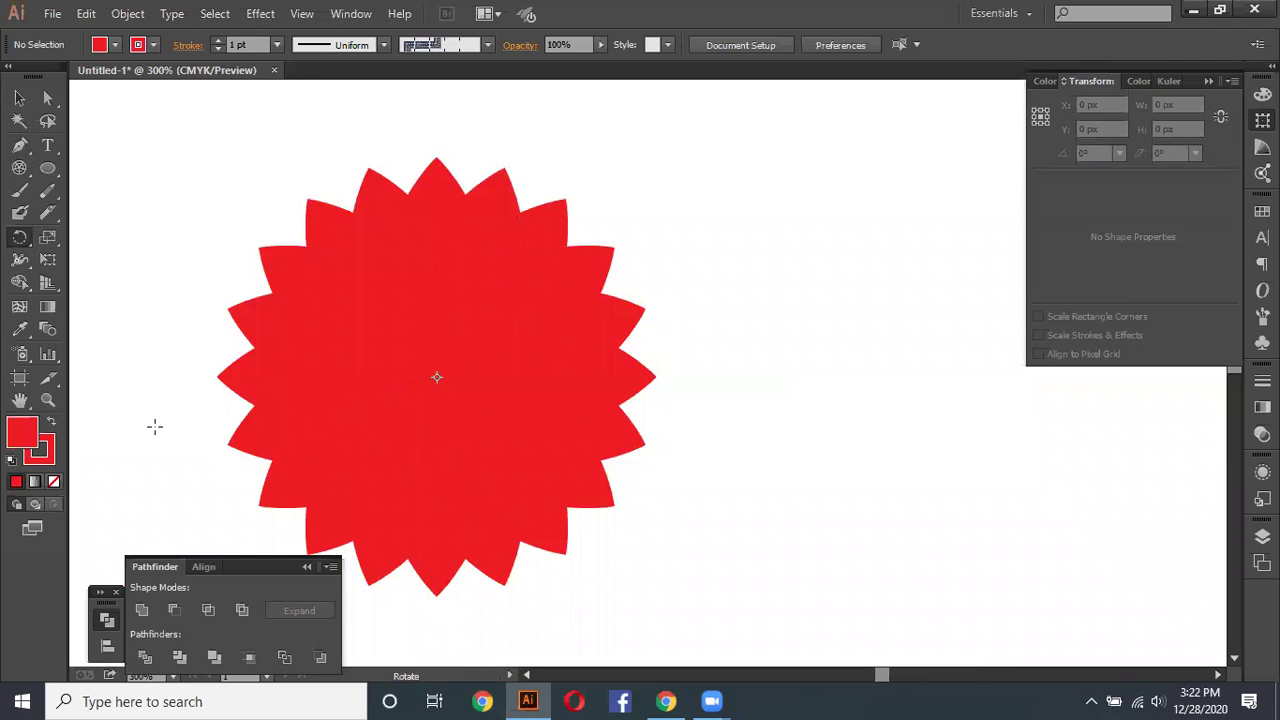
Step: Marquee-select and delete the flower's lower petals
{"action": "left_click", "coordinate": [19, 97]}
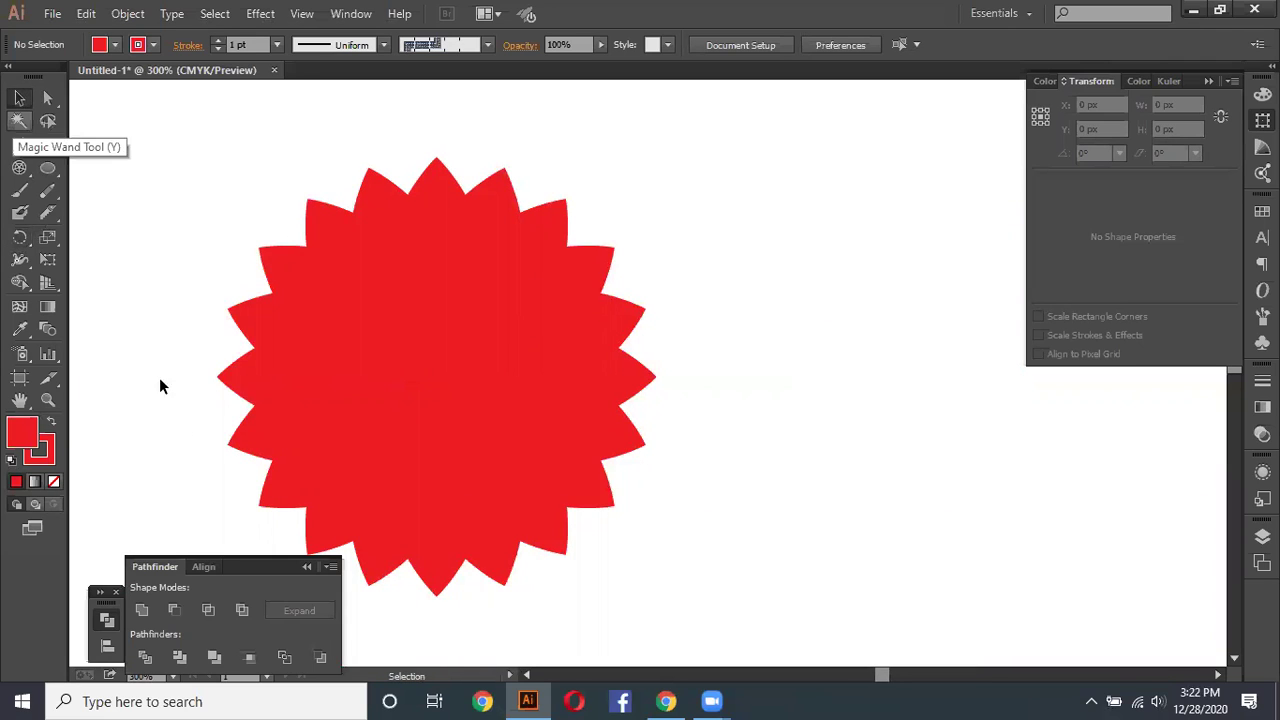
{"action": "mouse_move", "coordinate": [195, 422]}
{"action": "left_mouse_down"}
{"action": "mouse_move", "coordinate": [670, 615]}
{"action": "mouse_move", "coordinate": [666, 605]}
{"action": "left_mouse_up"}
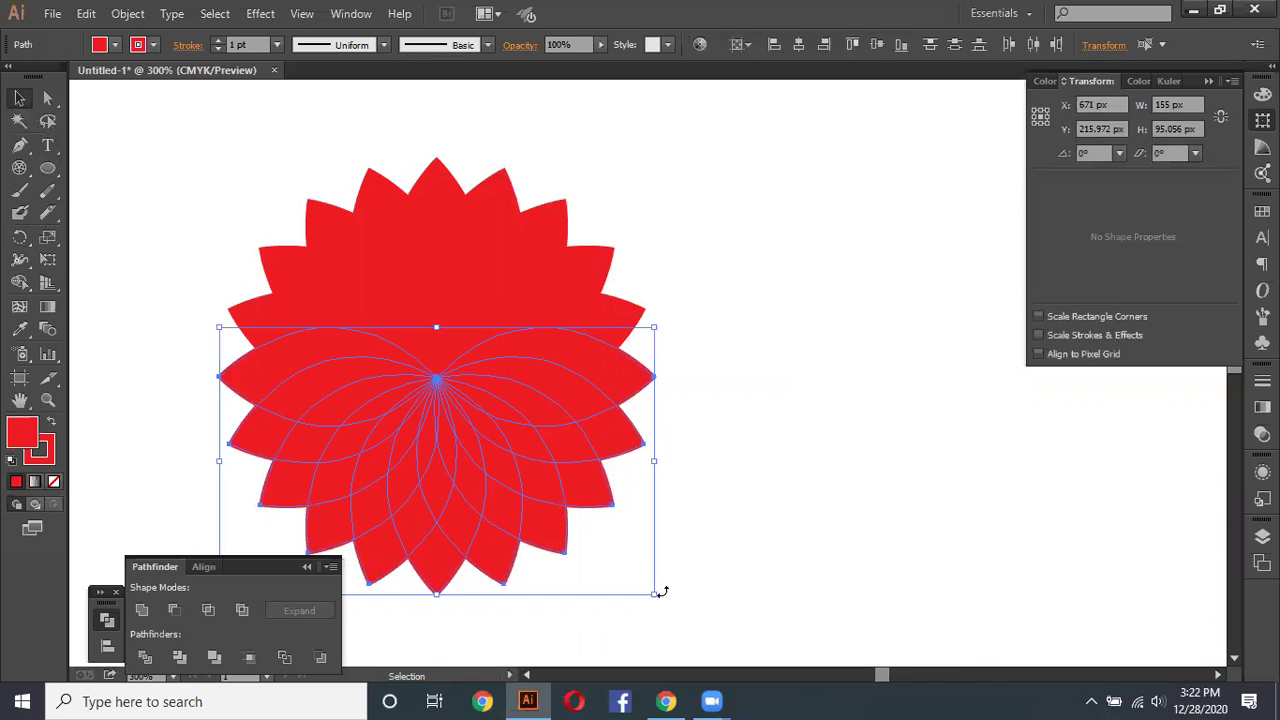
{"action": "key", "text": "Delete"}
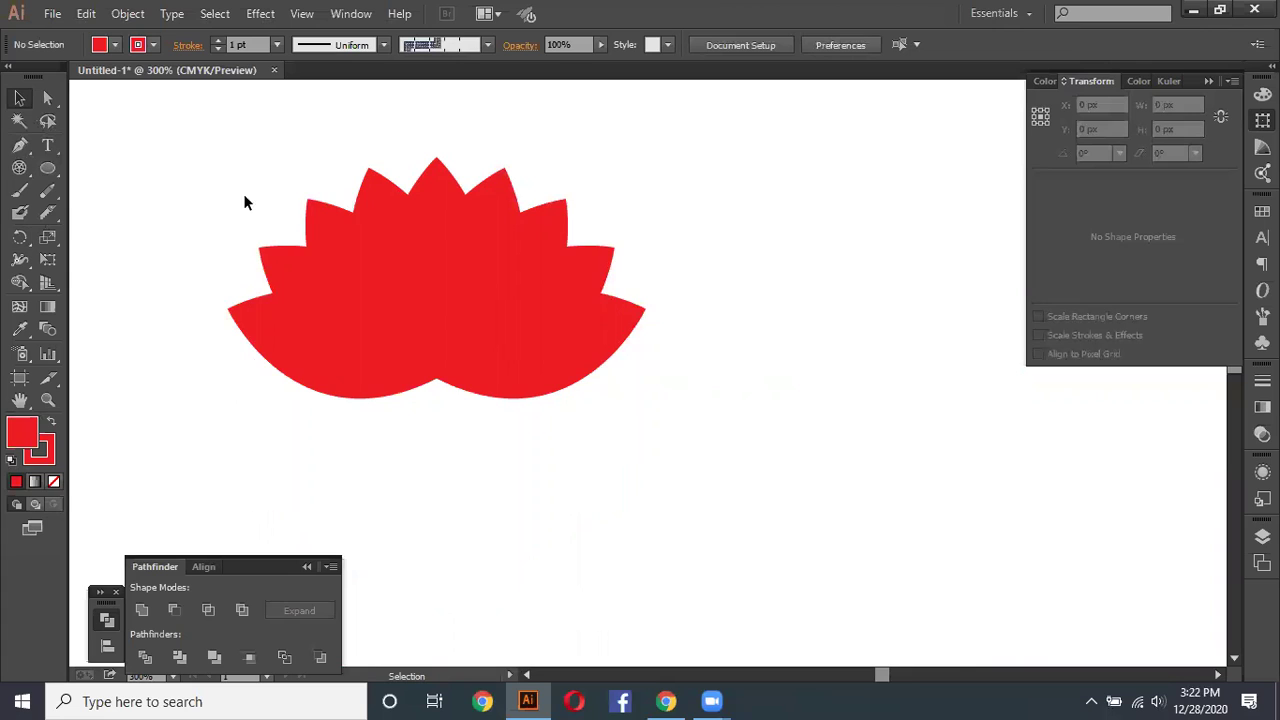
{"action": "left_click", "coordinate": [47, 168]}
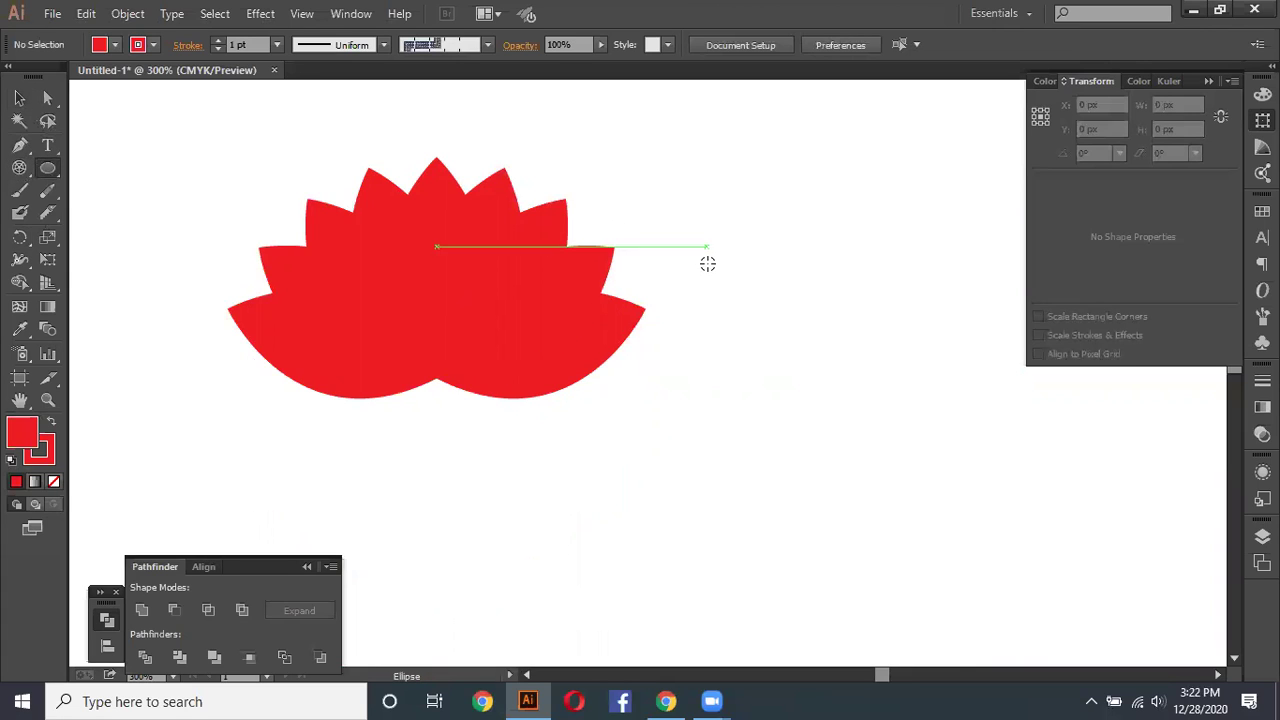
{"action": "scroll", "coordinate": [706, 262], "scroll_direction": "down", "scroll_amount": 1}
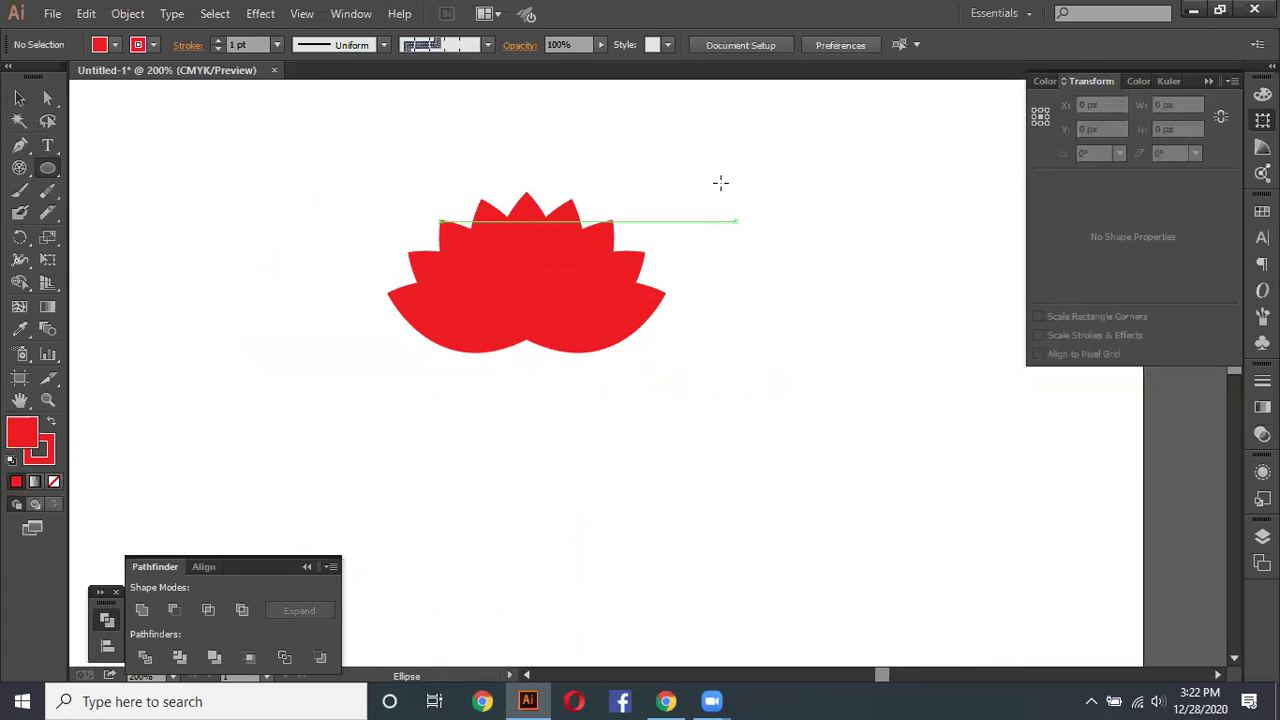
Step: Draw a tiny circle to the right of the lotus
{"action": "left_click_drag", "start_coordinate": [722, 187], "coordinate": [732, 197]}
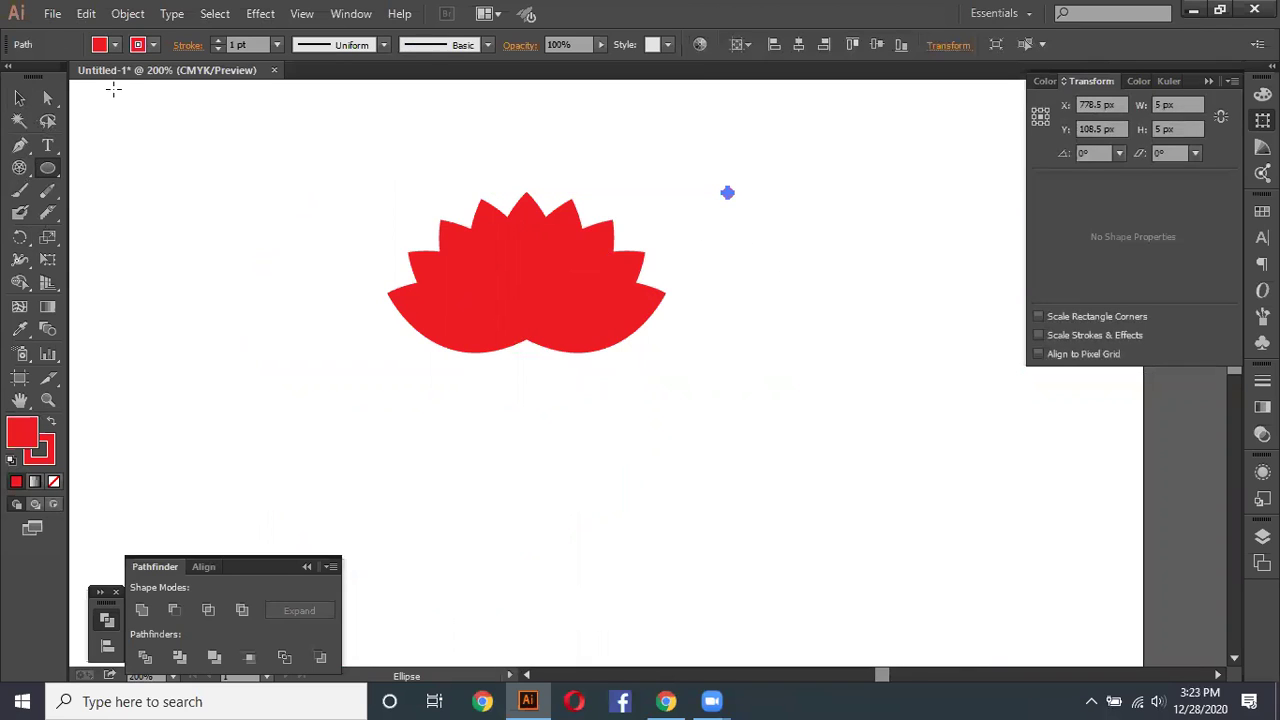
{"action": "left_click", "coordinate": [20, 98]}
{"action": "left_click_drag", "start_coordinate": [553, 313], "coordinate": [222, 265]}
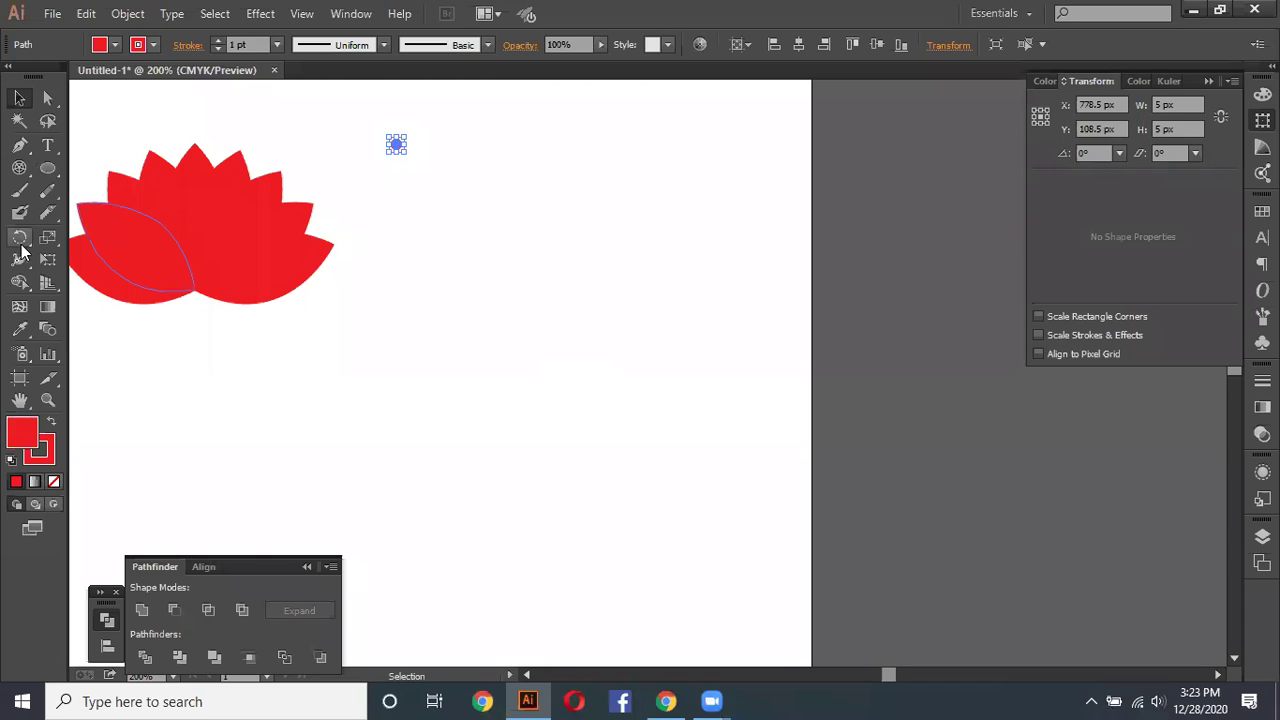
Step: Copy the dot repeatedly at 360/40 degrees around a centre below it, forming a ring
{"action": "key", "text": "r"}
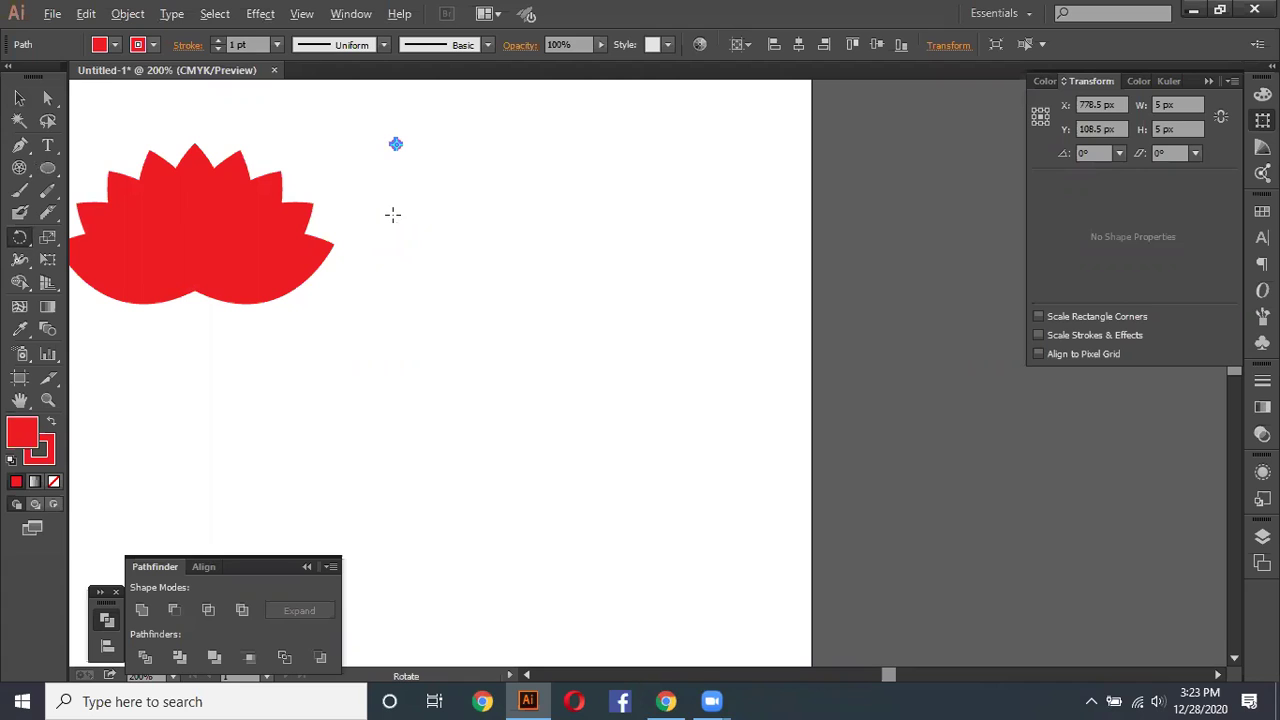
{"action": "left_click", "coordinate": [392, 214], "text": "alt"}
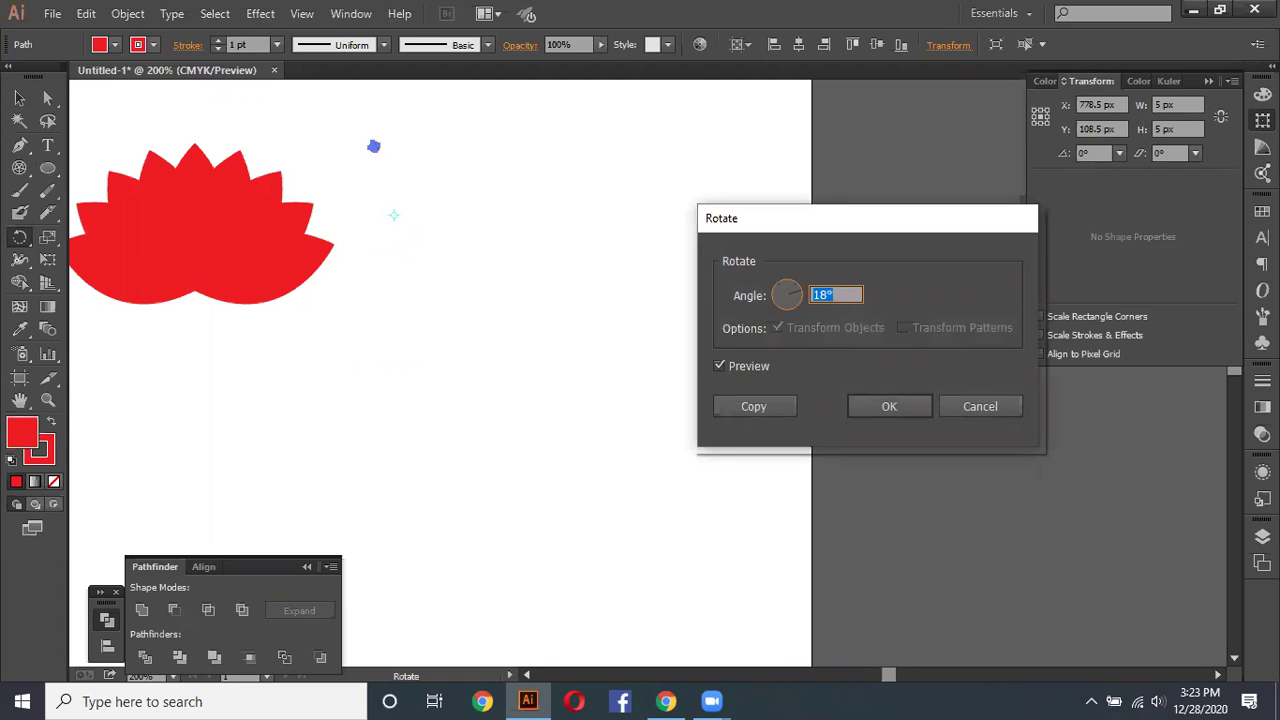
{"action": "type", "text": "36"}
{"action": "type", "text": "0"}
{"action": "left_click", "coordinate": [752, 408]}
{"action": "key", "text": "ctrl+d"}
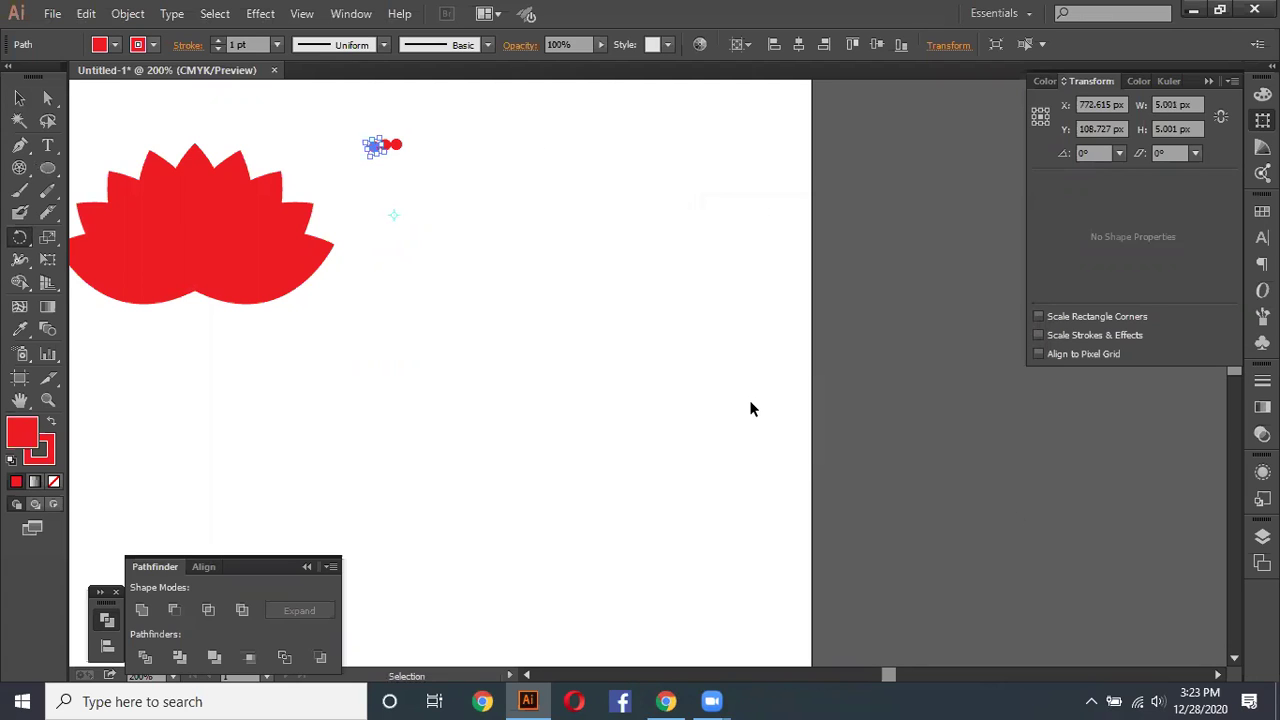
{"action": "key", "text": "ctrl+d"}
{"action": "key", "text": "ctrl+d"}
{"action": "key", "text": "ctrl+d"}
{"action": "key", "text": "ctrl+d"}
{"action": "key", "text": "ctrl+d"}
{"action": "key", "text": "ctrl+d"}
{"action": "key", "text": "ctrl+d"}
{"action": "key", "text": "ctrl+d"}
{"action": "key", "text": "ctrl+d"}
{"action": "key", "text": "ctrl+d"}
{"action": "key", "text": "ctrl+d"}
{"action": "key", "text": "ctrl+d"}
{"action": "key", "text": "ctrl+d"}
{"action": "key", "text": "ctrl+d"}
{"action": "key", "text": "ctrl+d"}
{"action": "key", "text": "ctrl+d"}
{"action": "key", "text": "ctrl+d"}
{"action": "key", "text": "ctrl+d"}
{"action": "key", "text": "ctrl+d"}
{"action": "key", "text": "ctrl+d"}
{"action": "key", "text": "ctrl+d"}
{"action": "key", "text": "ctrl+d"}
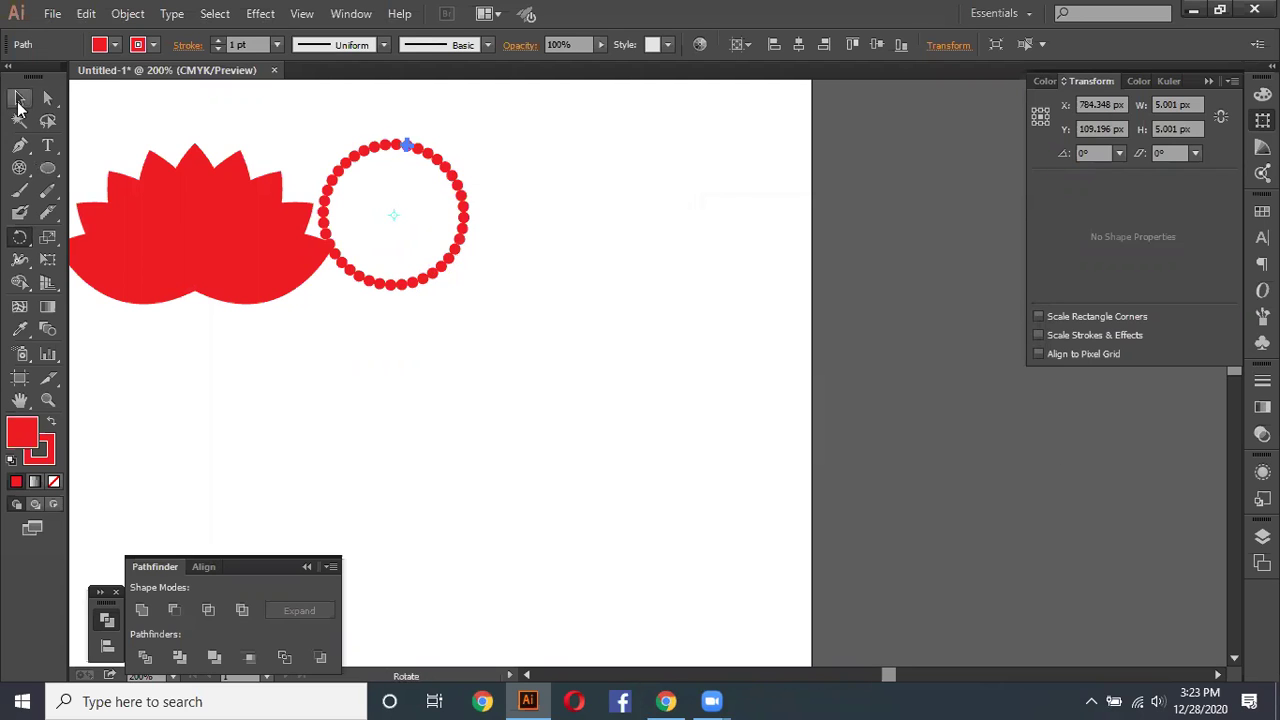
{"action": "left_click", "coordinate": [19, 98]}
{"action": "left_click", "coordinate": [602, 369]}
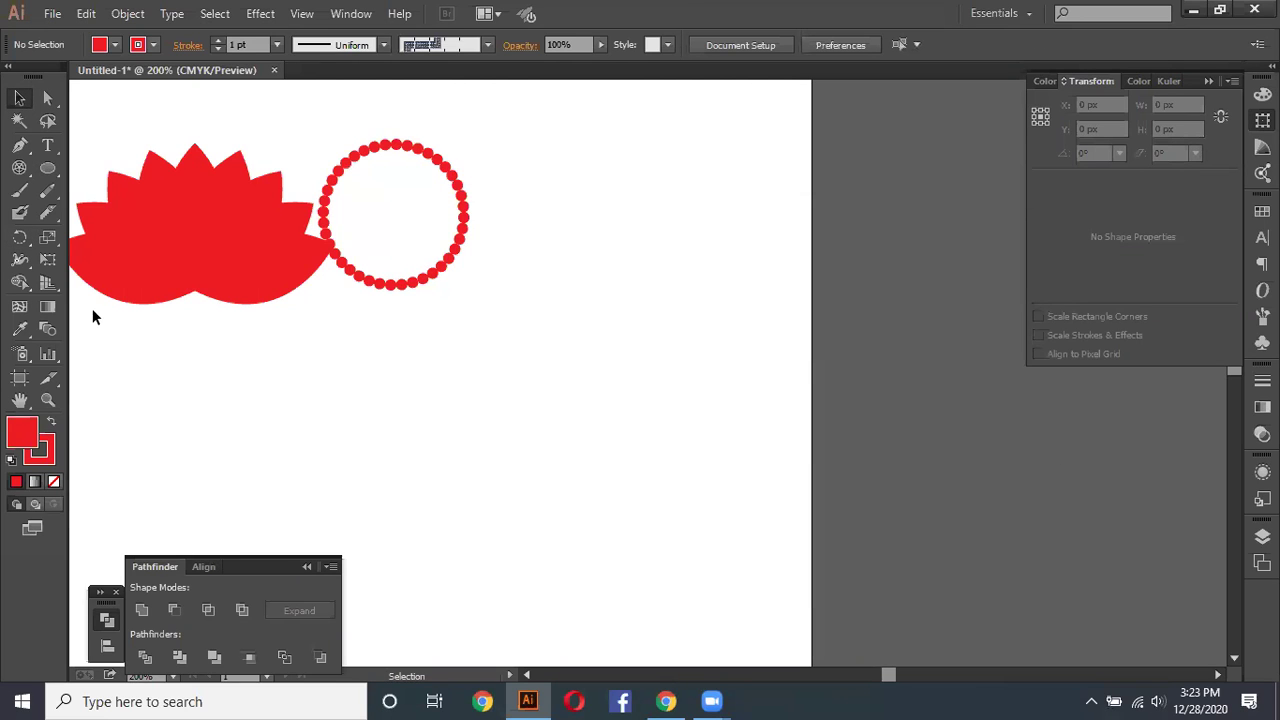
Step: Move the red lotus left, clear of the dotted ring, and deselect it
{"action": "scroll", "coordinate": [92, 316], "scroll_direction": "left", "scroll_amount": 3}
{"action": "left_click_drag", "start_coordinate": [114, 366], "coordinate": [714, 120]}
{"action": "left_click", "coordinate": [401, 452]}
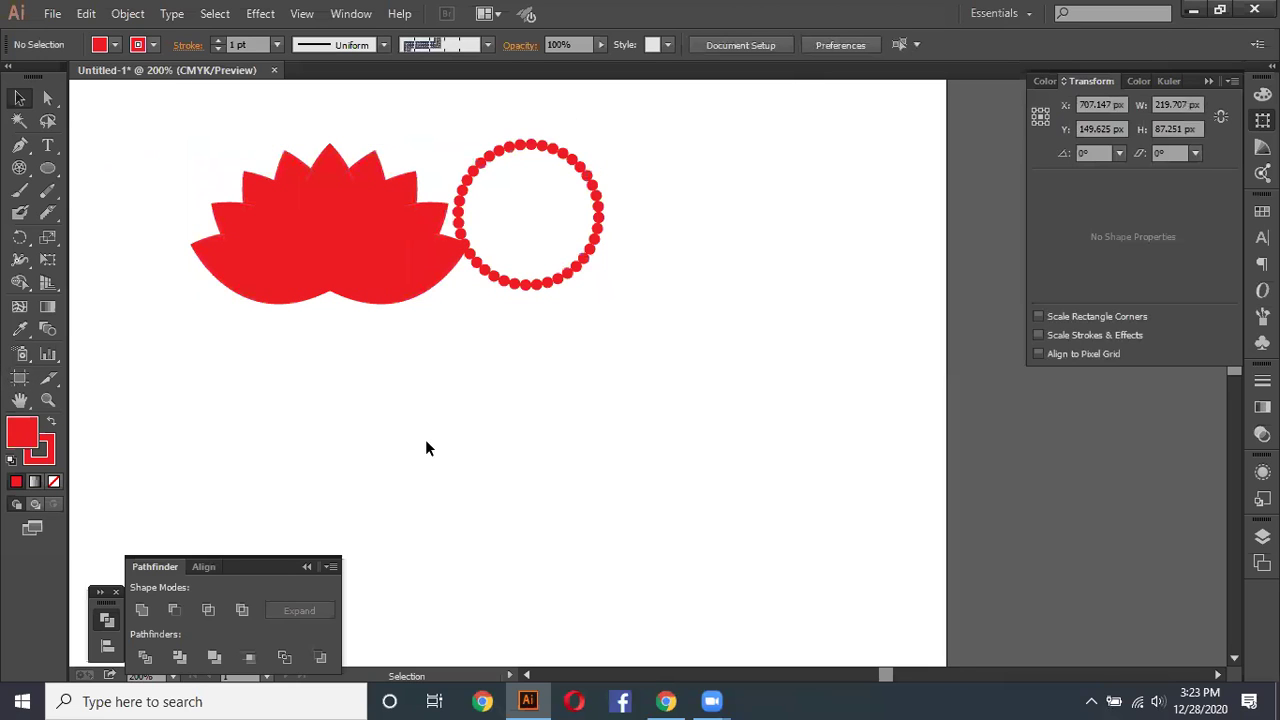
{"action": "left_click_drag", "start_coordinate": [497, 150], "coordinate": [548, 151]}
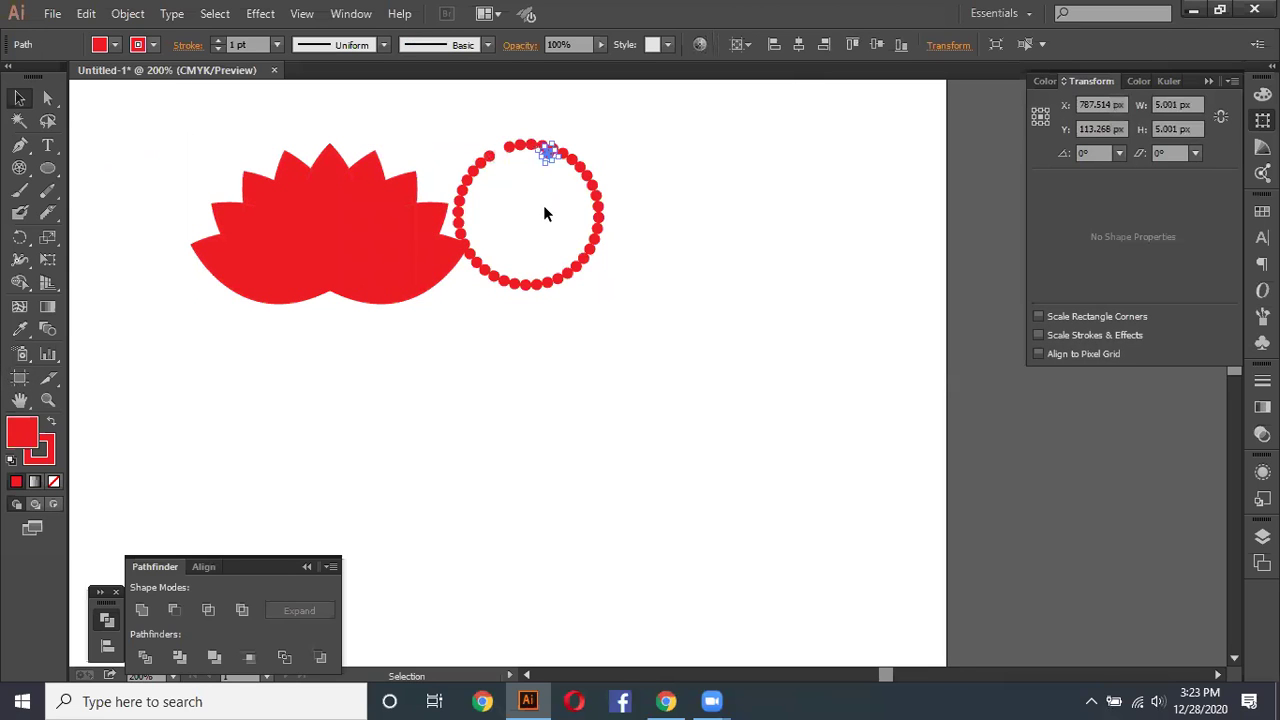
{"action": "key", "text": "ctrl+z"}
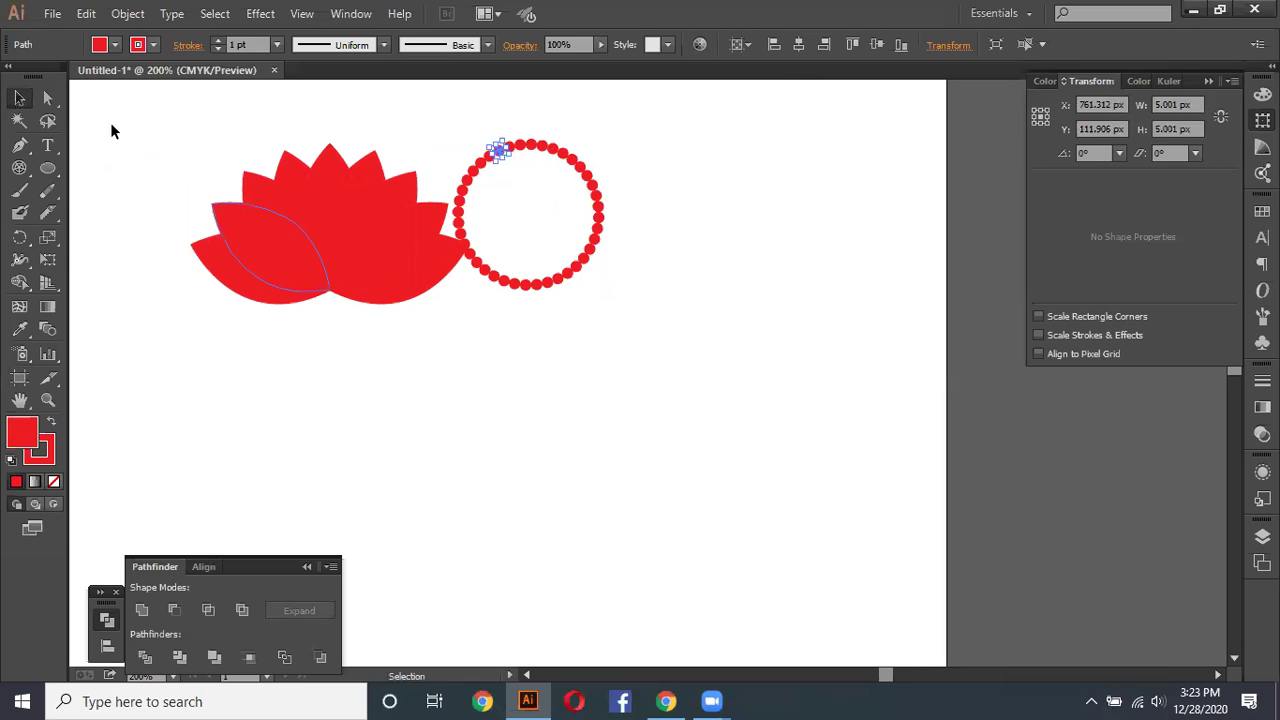
{"action": "left_click_drag", "start_coordinate": [117, 129], "coordinate": [422, 346]}
{"action": "left_click_drag", "start_coordinate": [395, 277], "coordinate": [290, 250]}
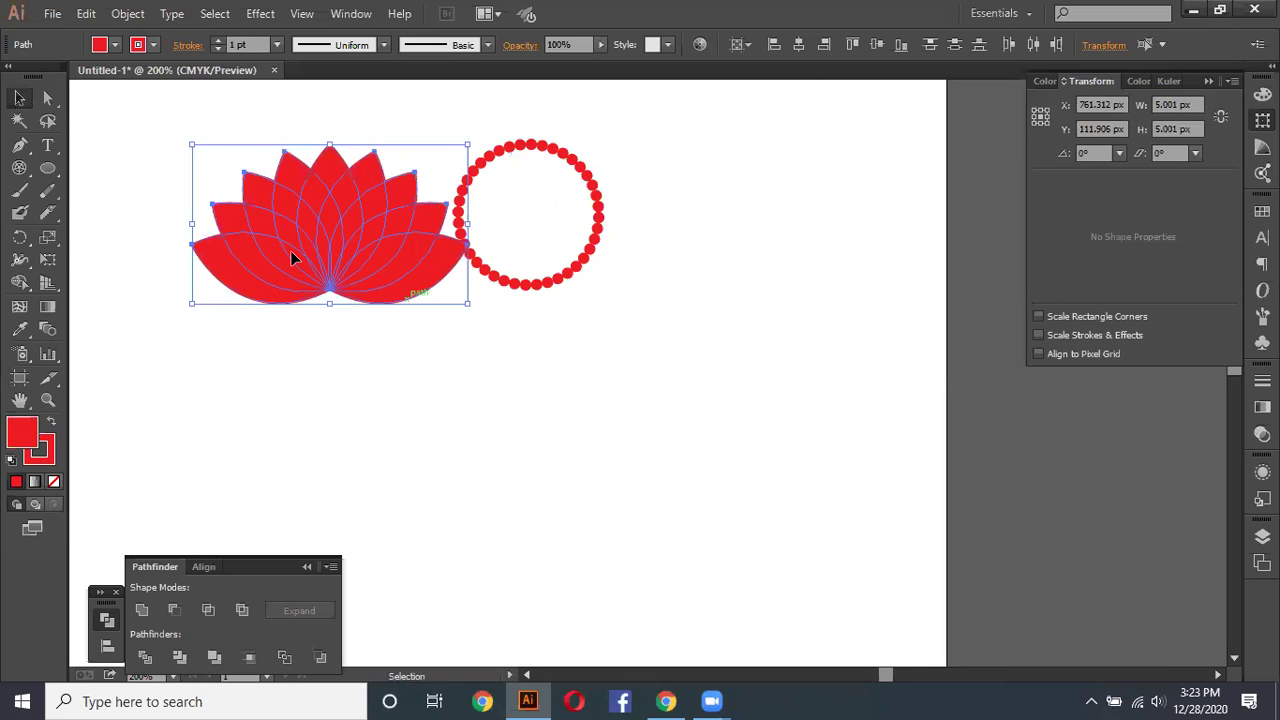
{"action": "key", "text": "ctrl+z"}
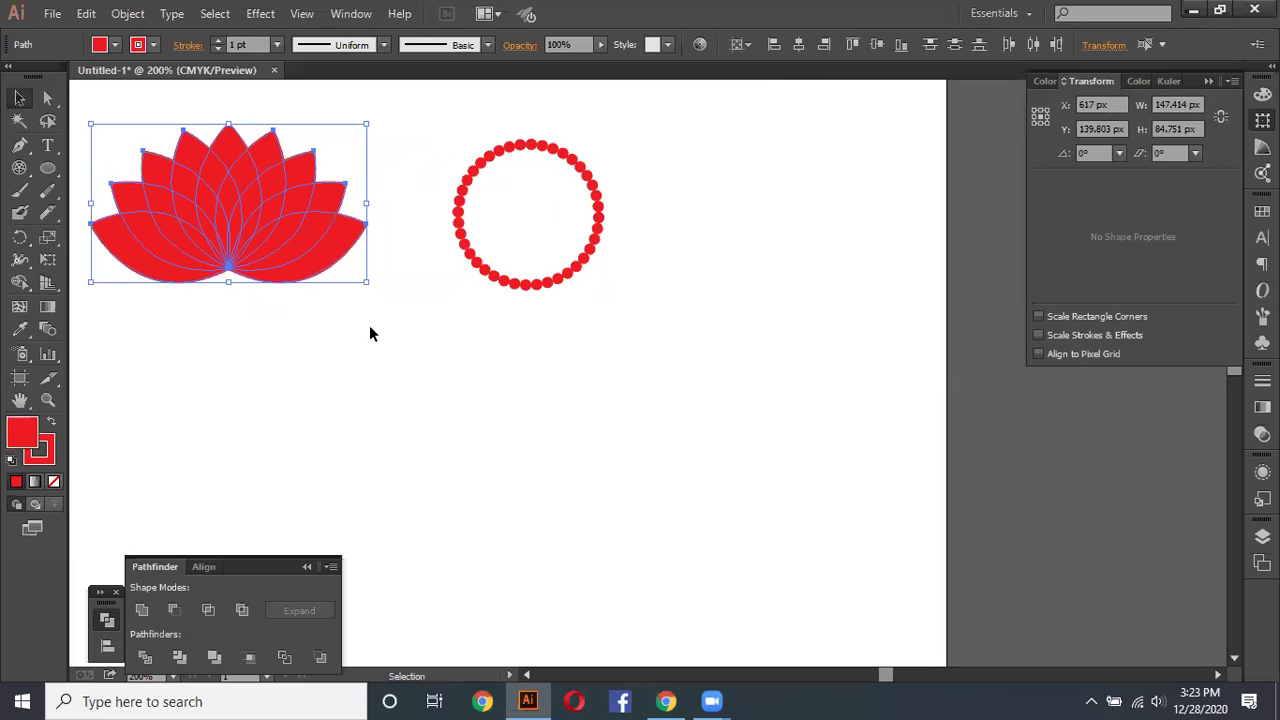
{"action": "left_click", "coordinate": [358, 330]}
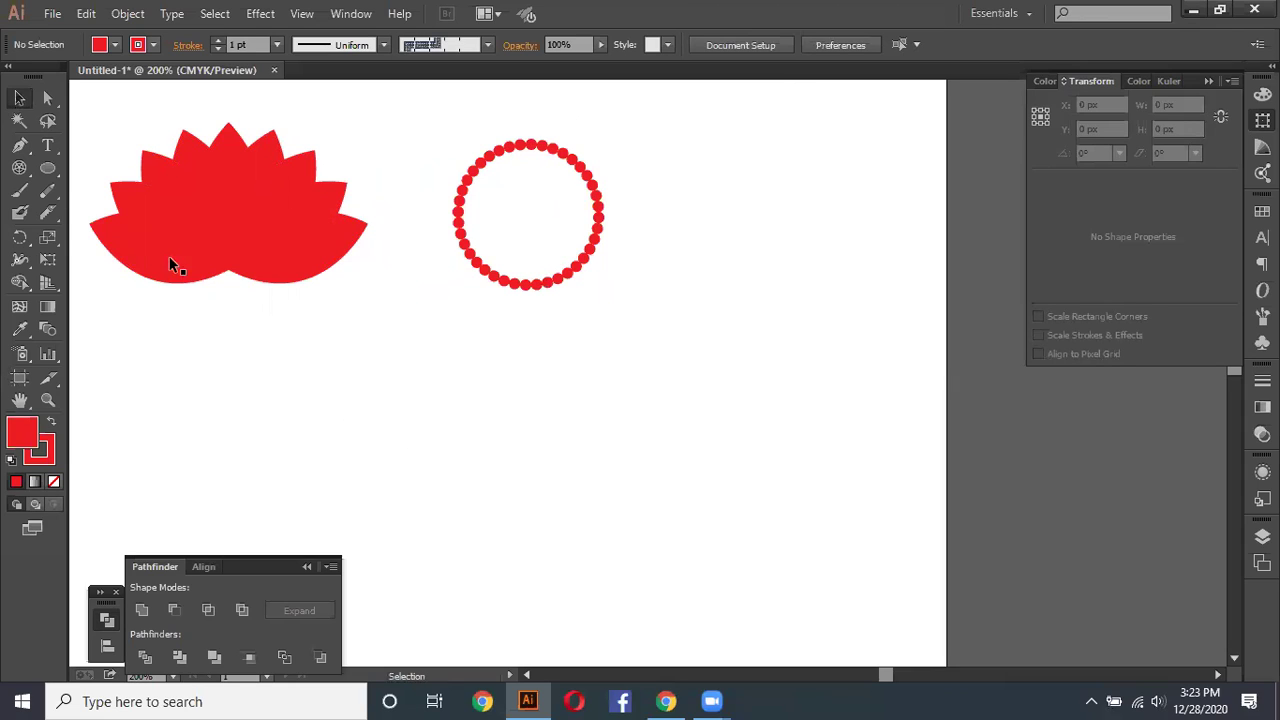
Step: Draw a large red circle and a tiny dot on its top edge
{"action": "left_click", "coordinate": [48, 170]}
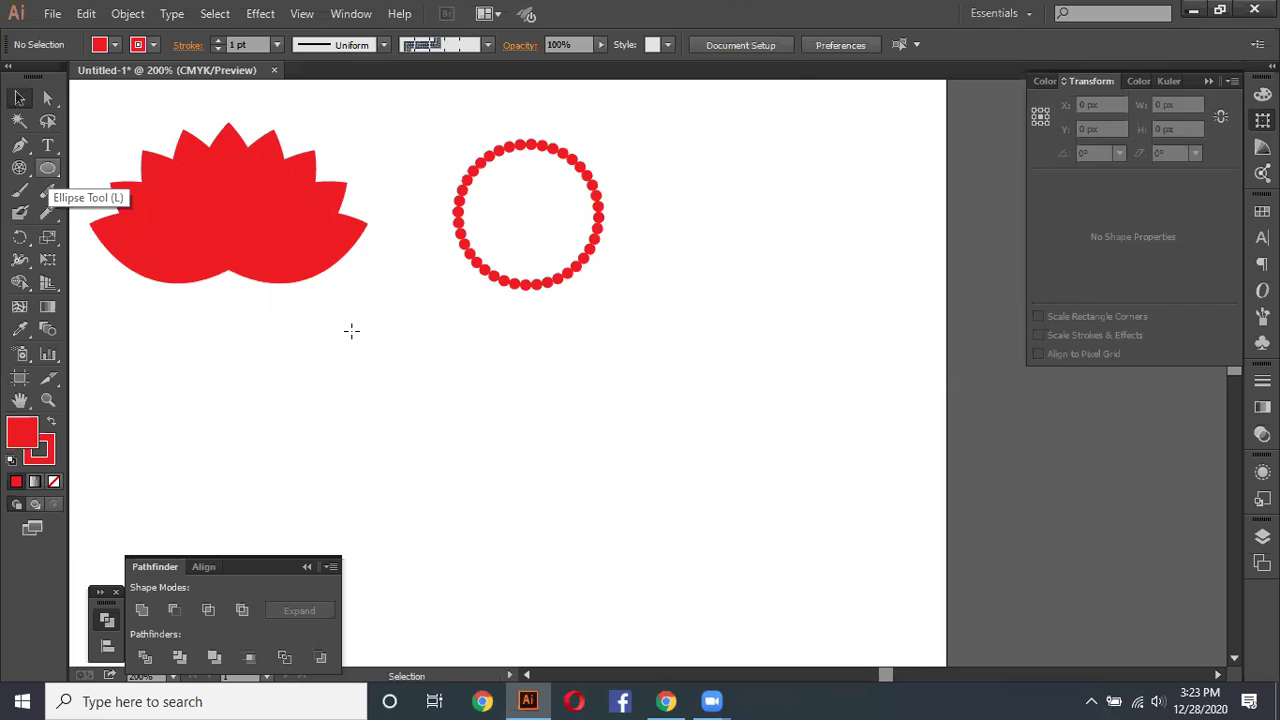
{"action": "left_click_drag", "start_coordinate": [745, 355], "coordinate": [800, 409]}
{"action": "key", "text": "p"}
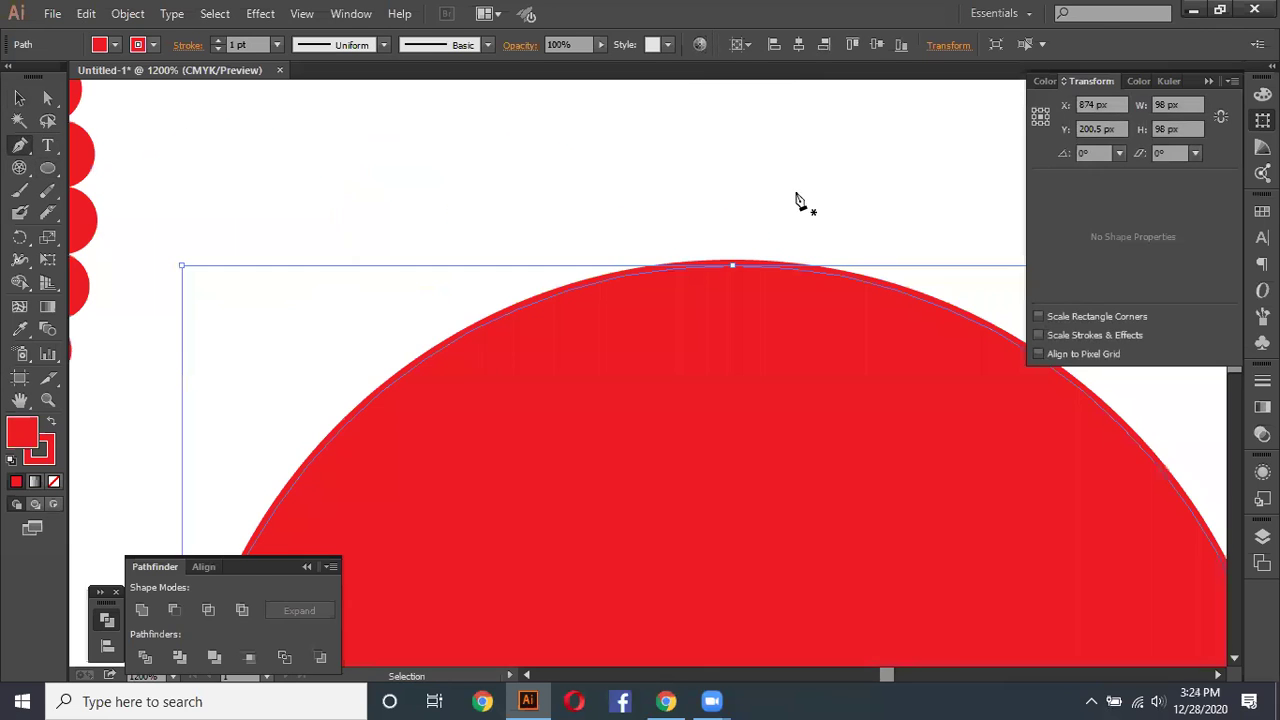
{"action": "scroll", "coordinate": [722, 220], "scroll_direction": "up", "scroll_amount": 5}
{"action": "key", "text": "l"}
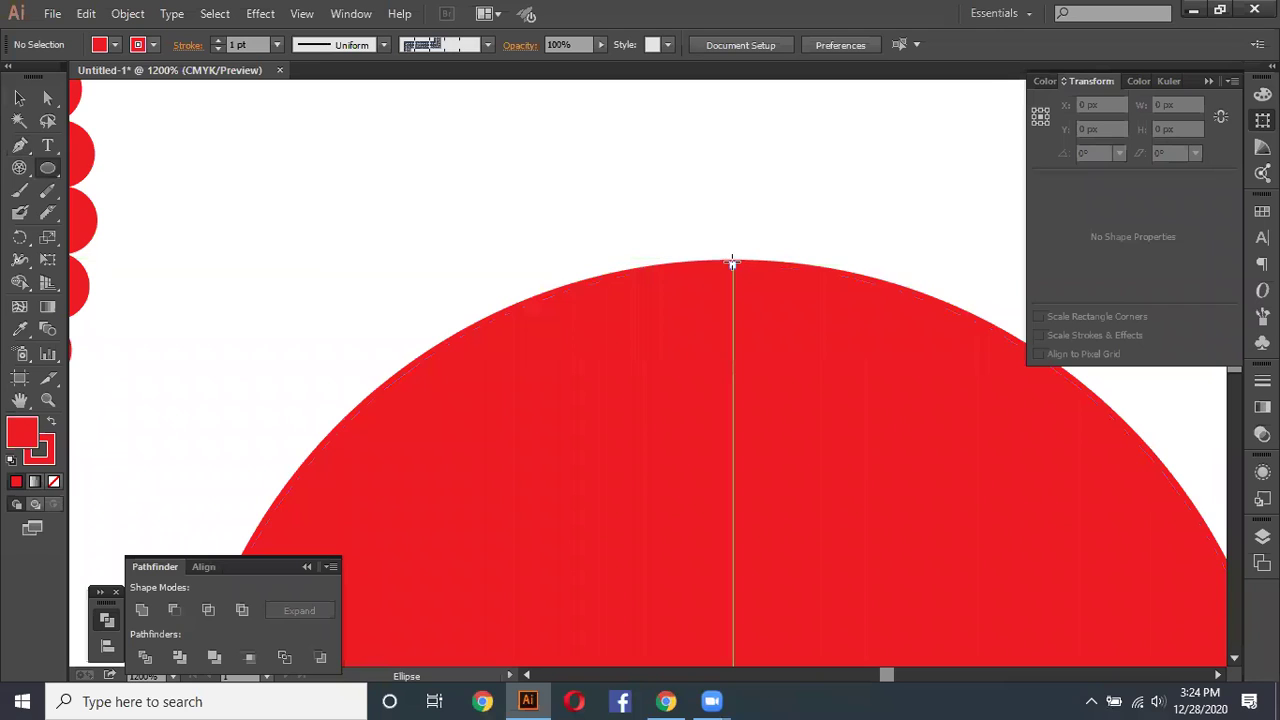
{"action": "left_click_drag", "start_coordinate": [732, 266], "coordinate": [741, 272]}
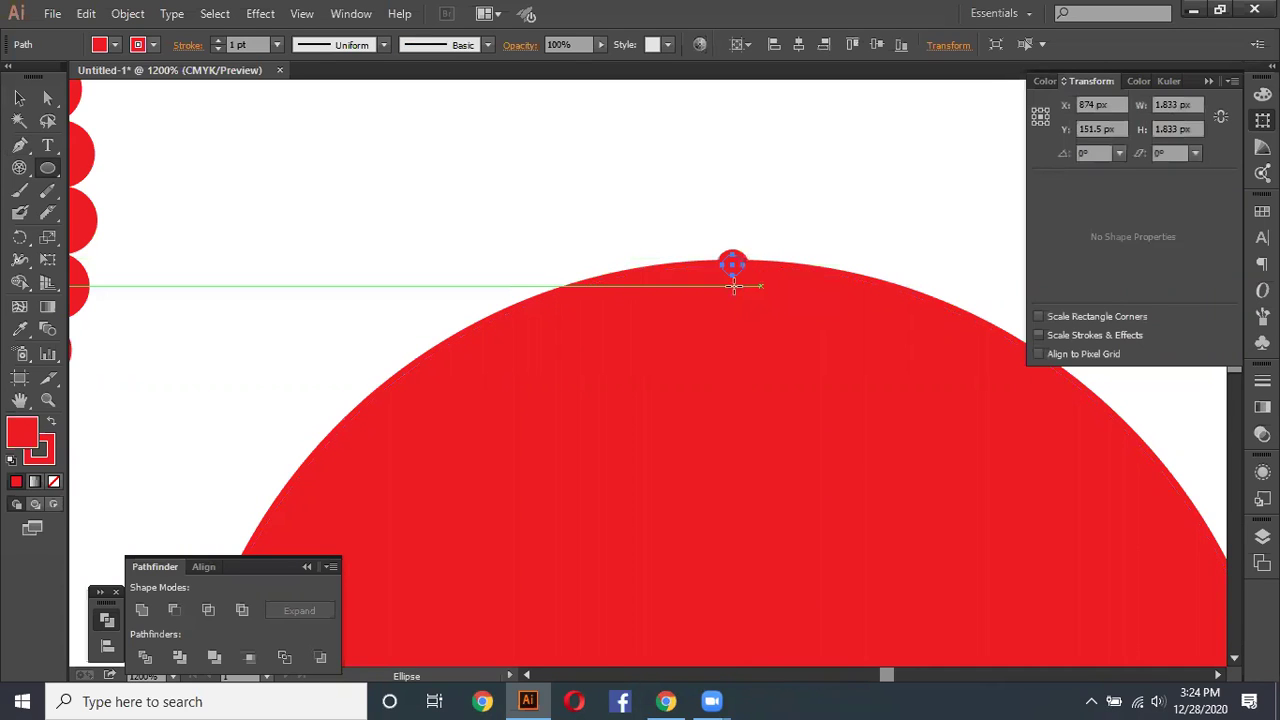
{"action": "scroll", "coordinate": [719, 254], "scroll_direction": "down", "scroll_amount": 3}
{"action": "scroll", "coordinate": [719, 254], "scroll_direction": "down", "scroll_amount": 2, "text": "alt"}
{"action": "scroll", "coordinate": [123, 257], "scroll_direction": "down", "scroll_amount": 2}
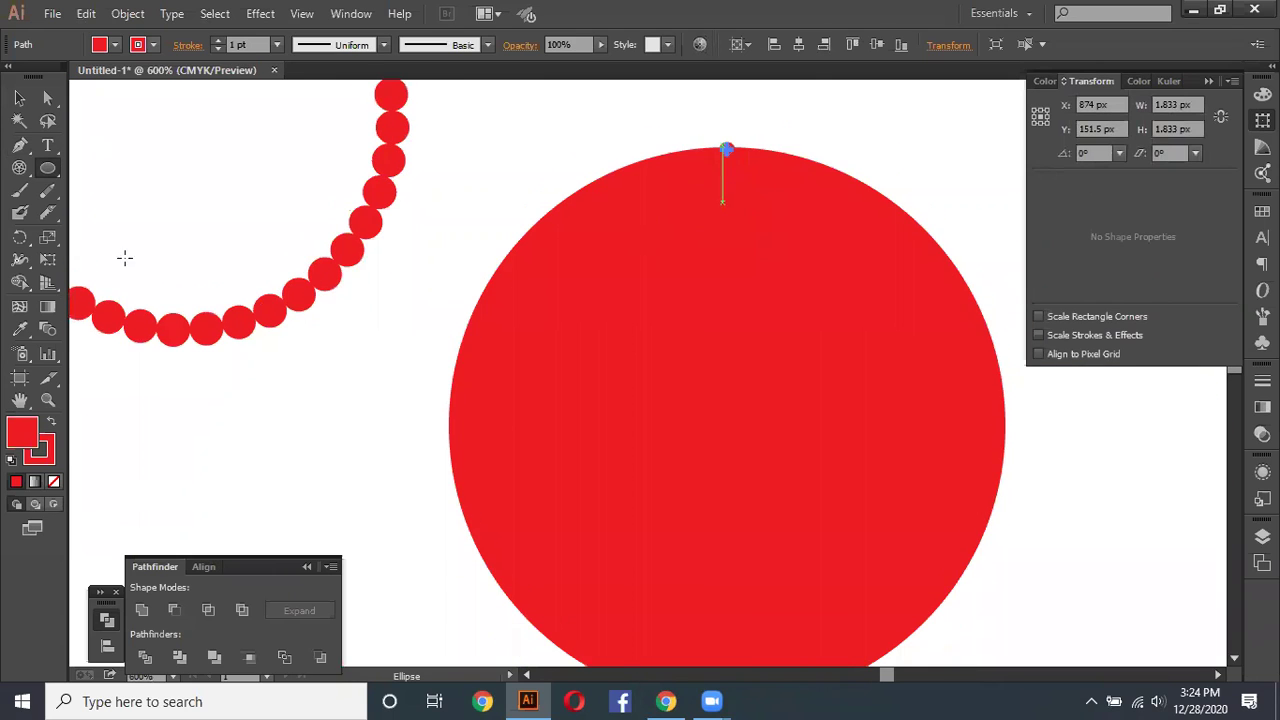
{"action": "scroll", "coordinate": [23, 257], "scroll_direction": "down", "scroll_amount": 1}
Step: Ring the big circle with copies of the dot rotated at 9°
{"action": "key", "text": "r"}
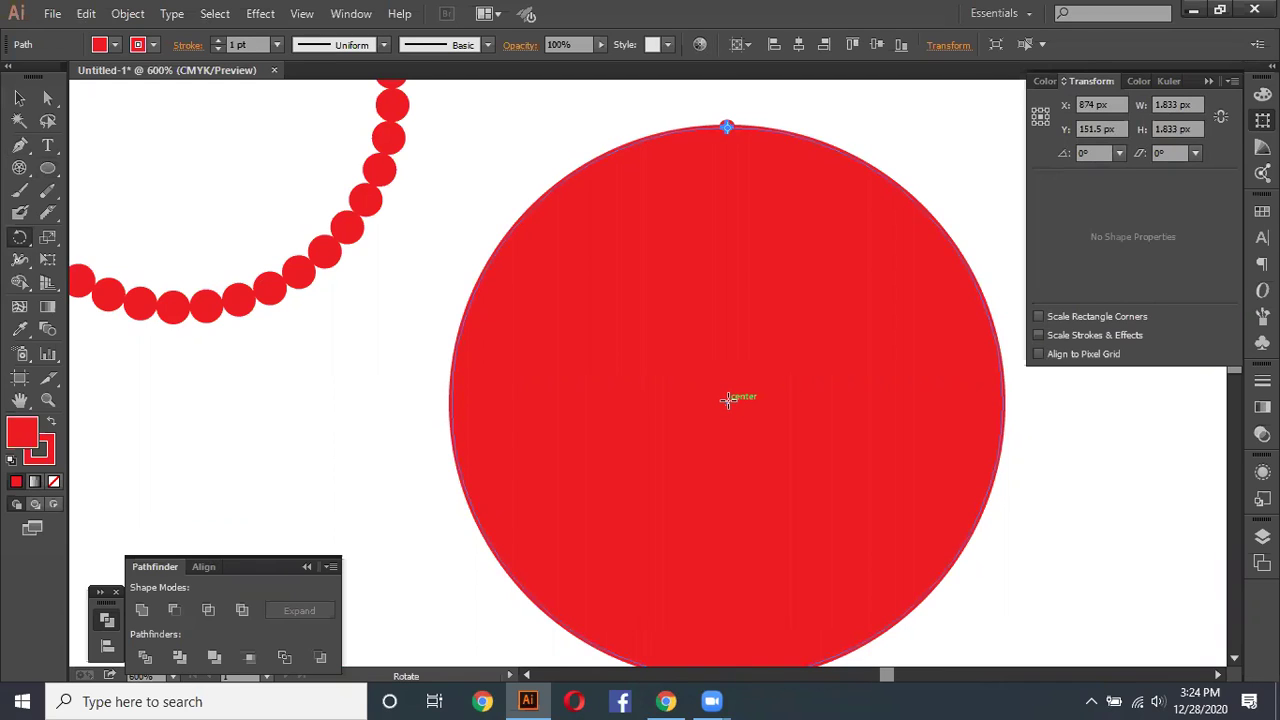
{"action": "left_click", "coordinate": [729, 399], "text": "alt"}
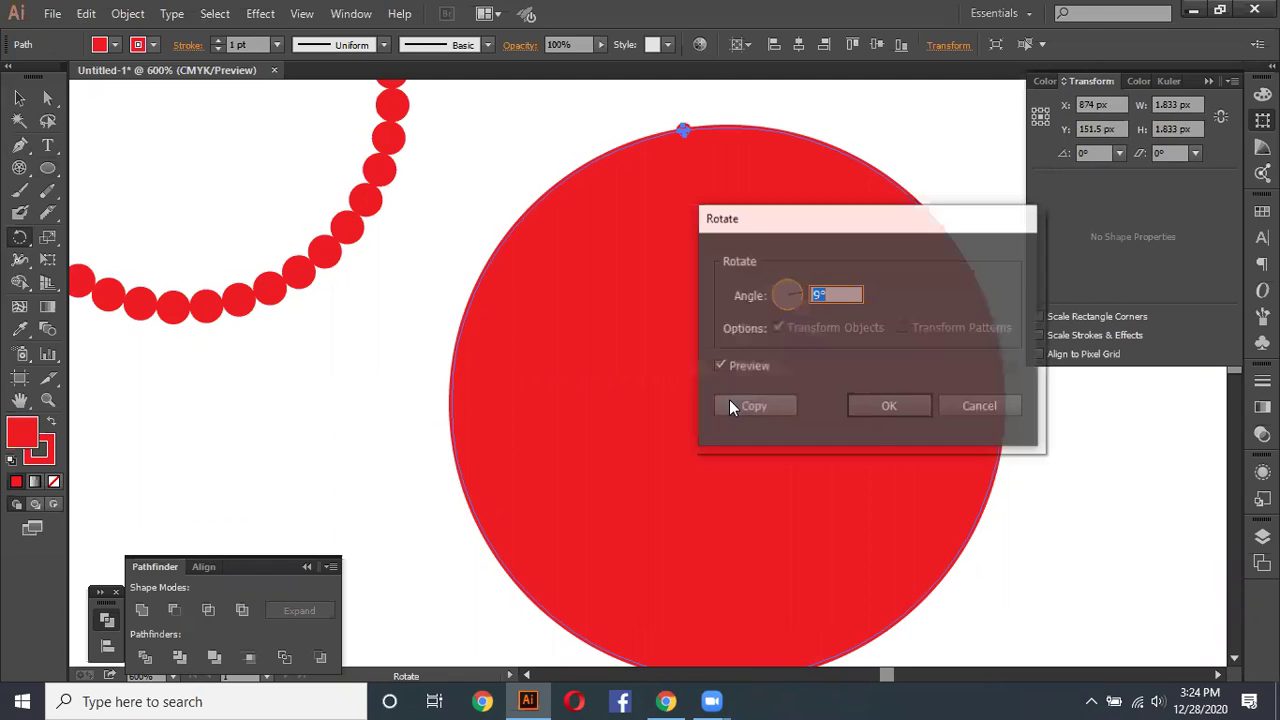
{"action": "left_click", "coordinate": [759, 406]}
{"action": "key", "text": "ctrl+d"}
{"action": "key", "text": "ctrl+d"}
{"action": "key", "text": "ctrl+d"}
{"action": "key", "text": "ctrl+d"}
{"action": "key", "text": "ctrl+d"}
{"action": "key", "text": "ctrl+d"}
{"action": "key", "text": "ctrl+d"}
{"action": "key", "text": "ctrl+d"}
{"action": "key", "text": "ctrl+d"}
{"action": "key", "text": "ctrl+d"}
{"action": "key", "text": "ctrl+d"}
{"action": "key", "text": "ctrl+d"}
{"action": "key", "text": "ctrl+d"}
{"action": "key", "text": "ctrl+d"}
{"action": "key", "text": "ctrl+d"}
{"action": "key", "text": "ctrl+d"}
{"action": "key", "text": "ctrl+d"}
{"action": "key", "text": "ctrl+d"}
{"action": "key", "text": "ctrl+d"}
{"action": "key", "text": "ctrl+d"}
{"action": "key", "text": "ctrl+d"}
{"action": "key", "text": "ctrl+d"}
{"action": "key", "text": "ctrl+d"}
{"action": "key", "text": "ctrl+d"}
{"action": "key", "text": "ctrl+d"}
{"action": "key", "text": "ctrl+d"}
{"action": "key", "text": "ctrl+d"}
Step: Shrink the big red circle so the dots encircle it, then deselect
{"action": "left_click", "coordinate": [19, 97]}
{"action": "left_click", "coordinate": [688, 432]}
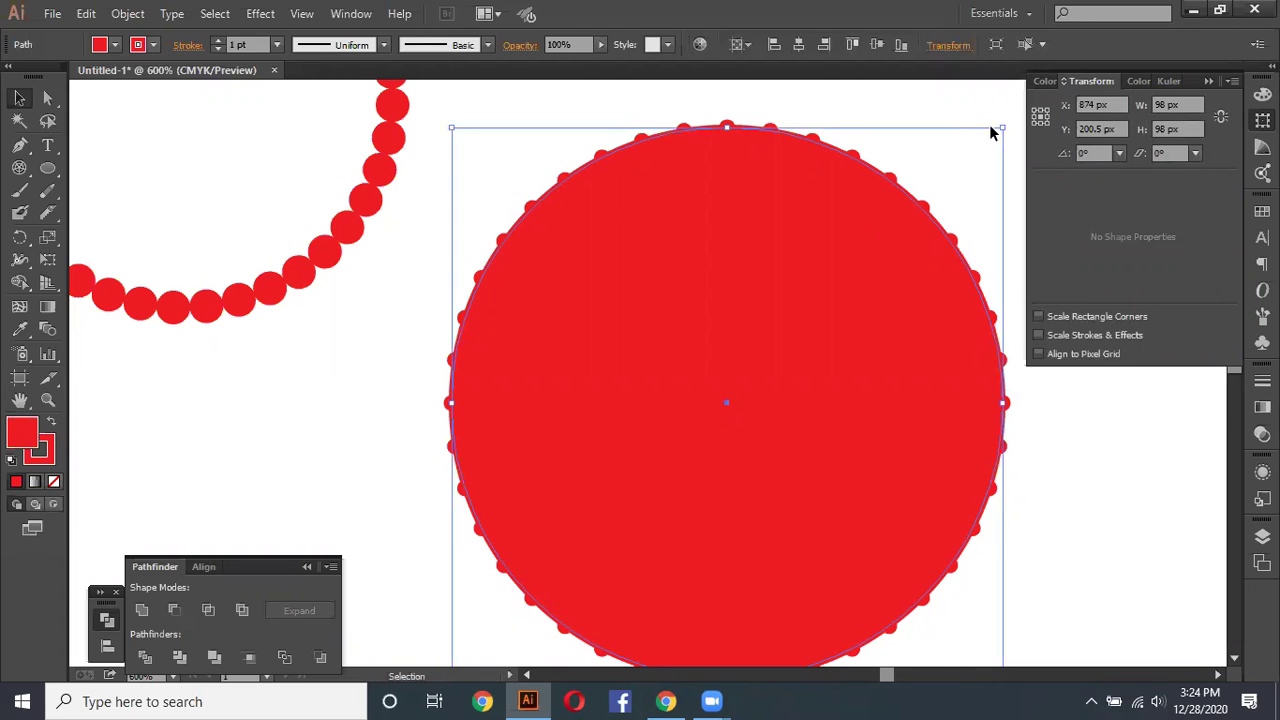
{"action": "left_click_drag", "start_coordinate": [992, 134], "coordinate": [985, 146]}
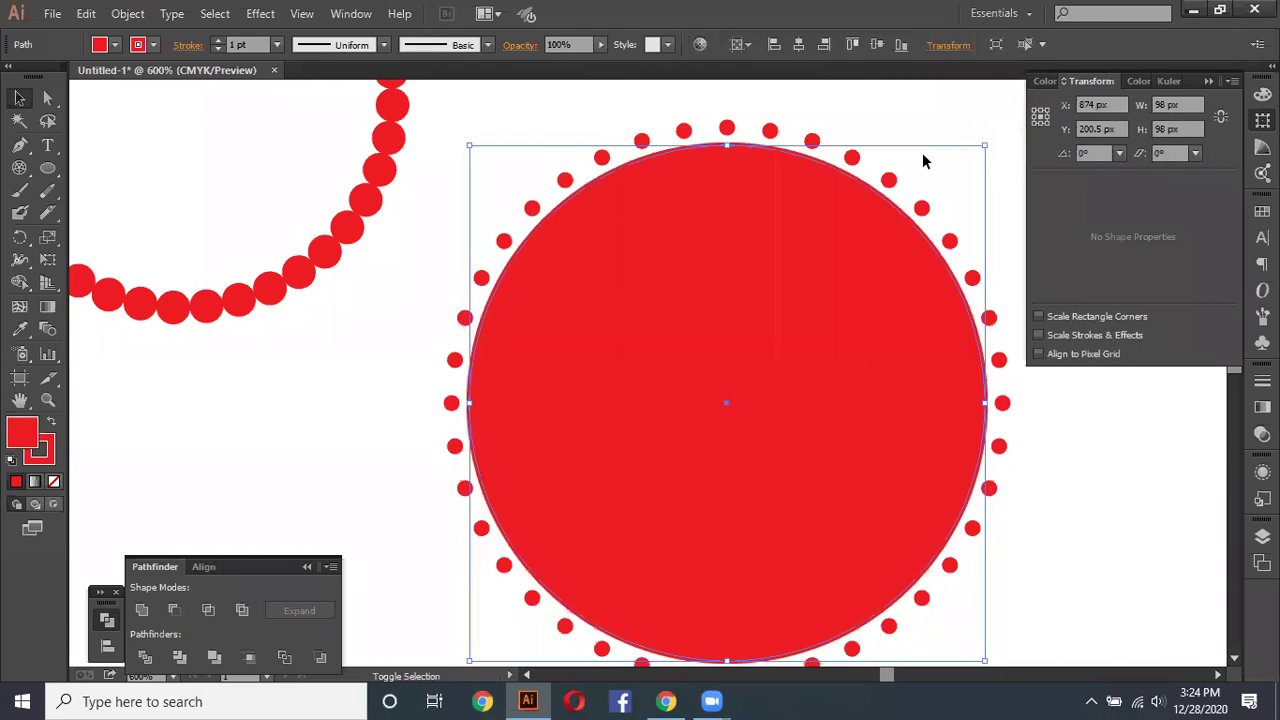
{"action": "left_click", "coordinate": [520, 214]}
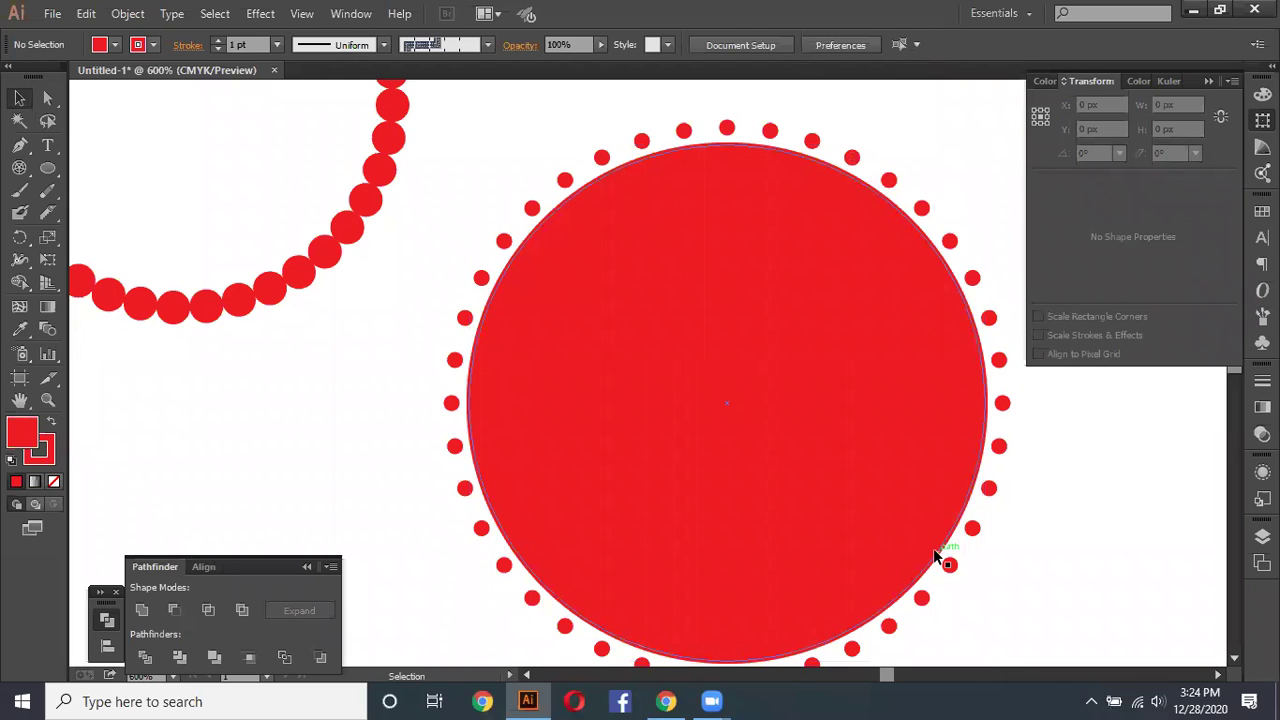
{"action": "scroll", "coordinate": [937, 557], "scroll_direction": "down", "scroll_amount": 1}
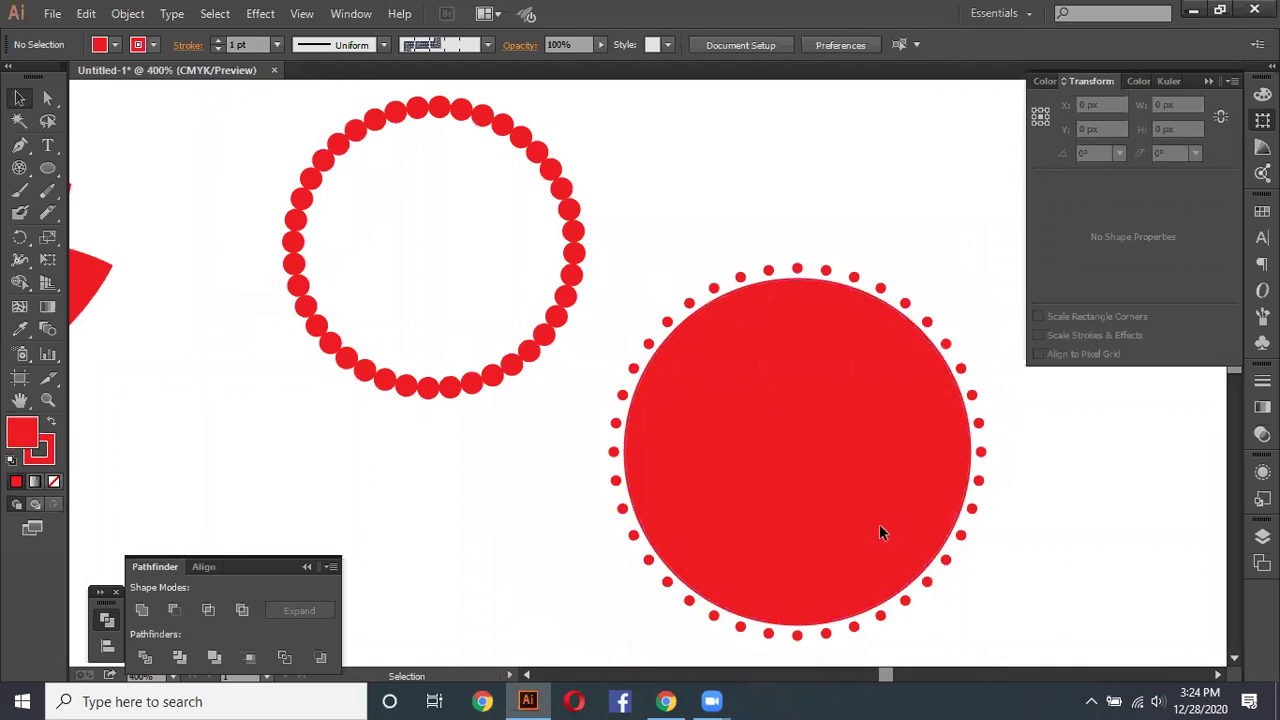
Step: Delete the dotted red circle and all leftover dots
{"action": "left_click_drag", "start_coordinate": [620, 258], "coordinate": [961, 606]}
{"action": "key", "text": "Delete"}
{"action": "left_click_drag", "start_coordinate": [566, 402], "coordinate": [1034, 644]}
{"action": "key", "text": "Delete"}
{"action": "left_click_drag", "start_coordinate": [898, 344], "coordinate": [1016, 486]}
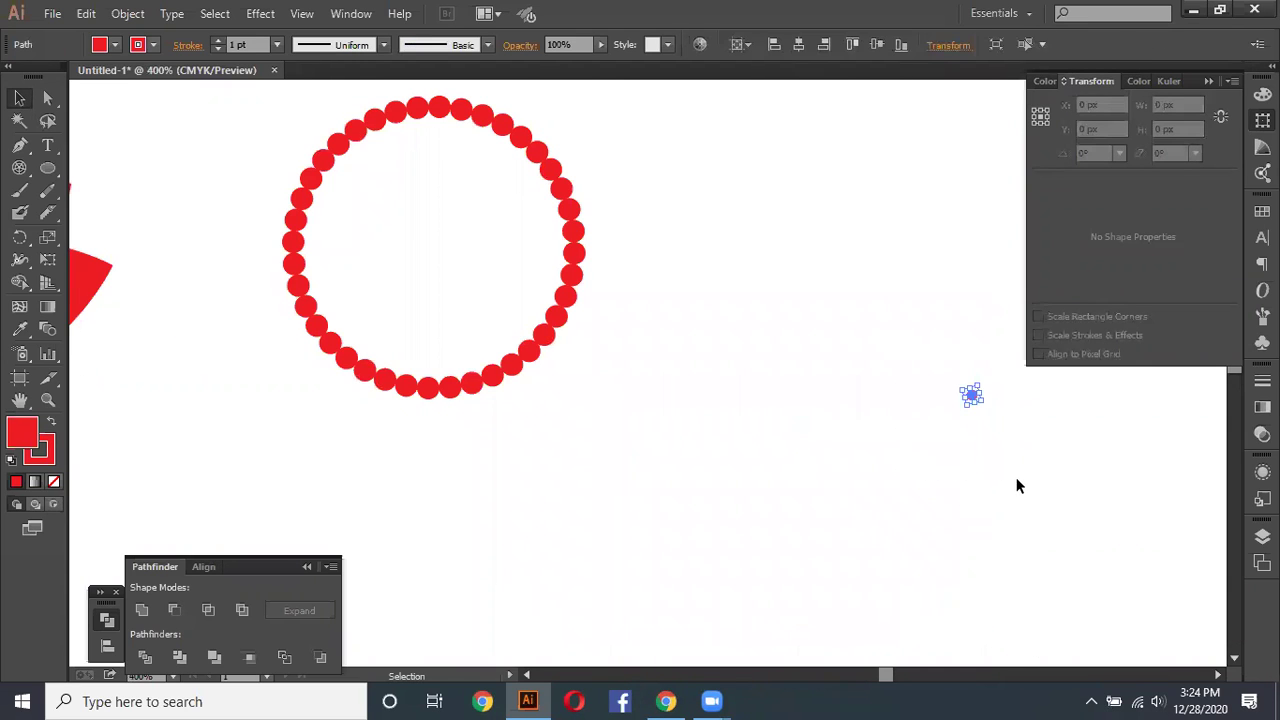
{"action": "key", "text": "Delete"}
{"action": "key", "text": "ctrl+minus"}
{"action": "key", "text": "ctrl+minus"}
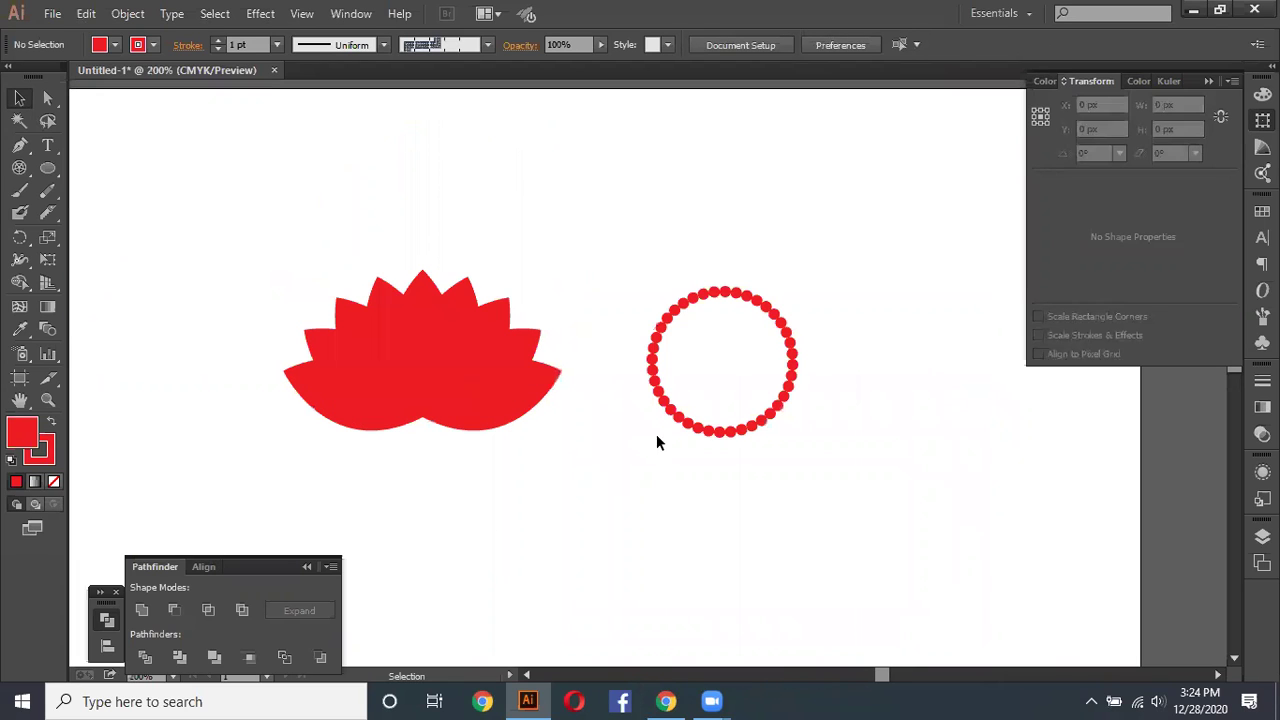
Step: Set the lotus shape's opacity to 37%
{"action": "left_click_drag", "start_coordinate": [579, 445], "coordinate": [194, 188]}
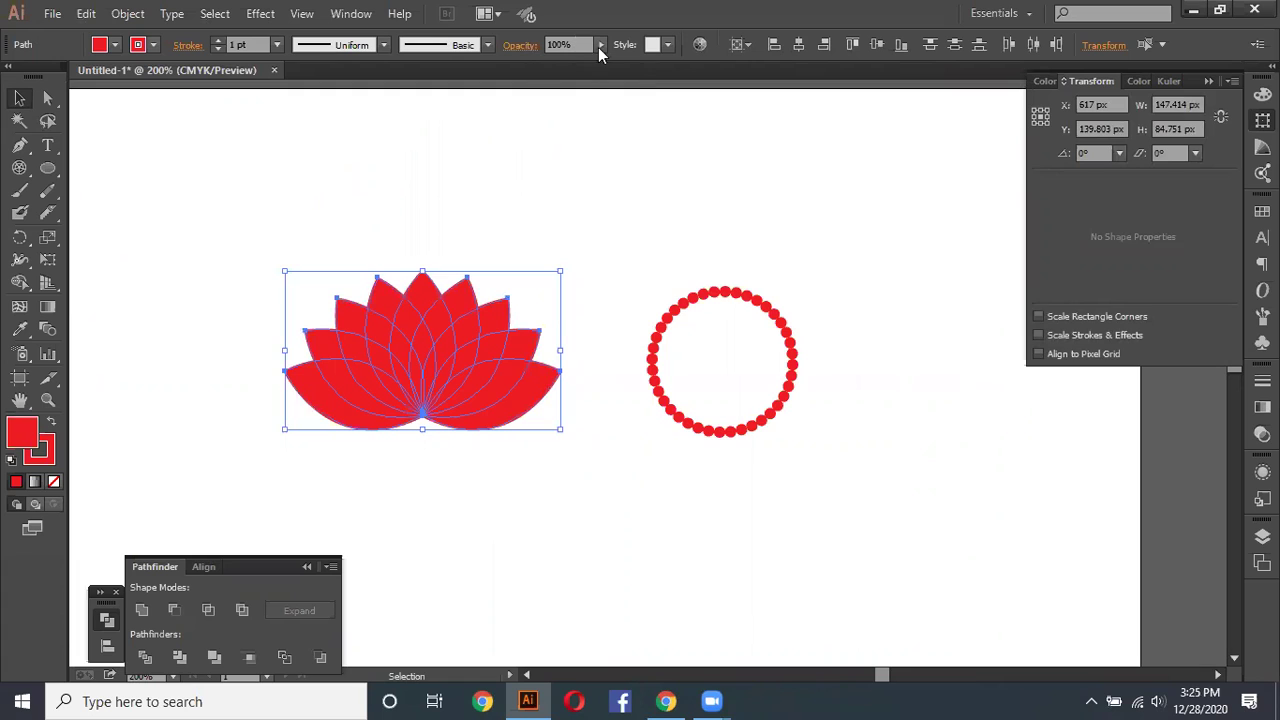
{"action": "left_click", "coordinate": [551, 60]}
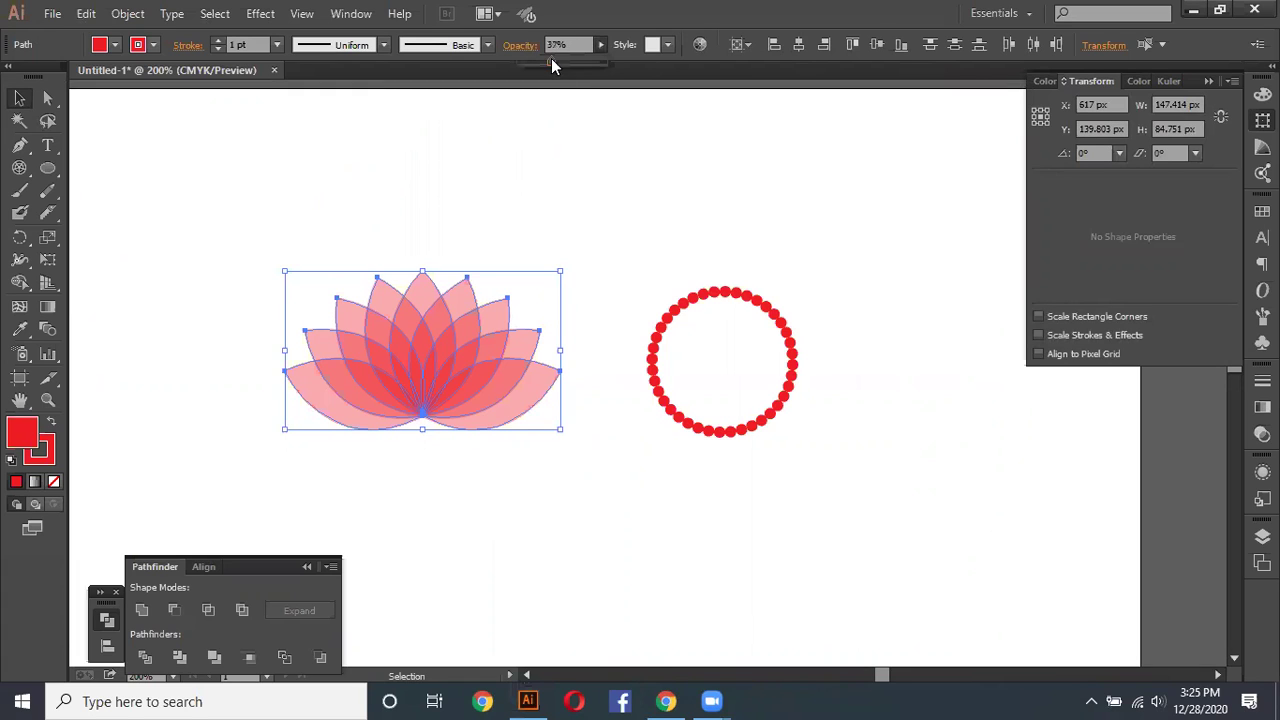
{"action": "left_click", "coordinate": [80, 120]}
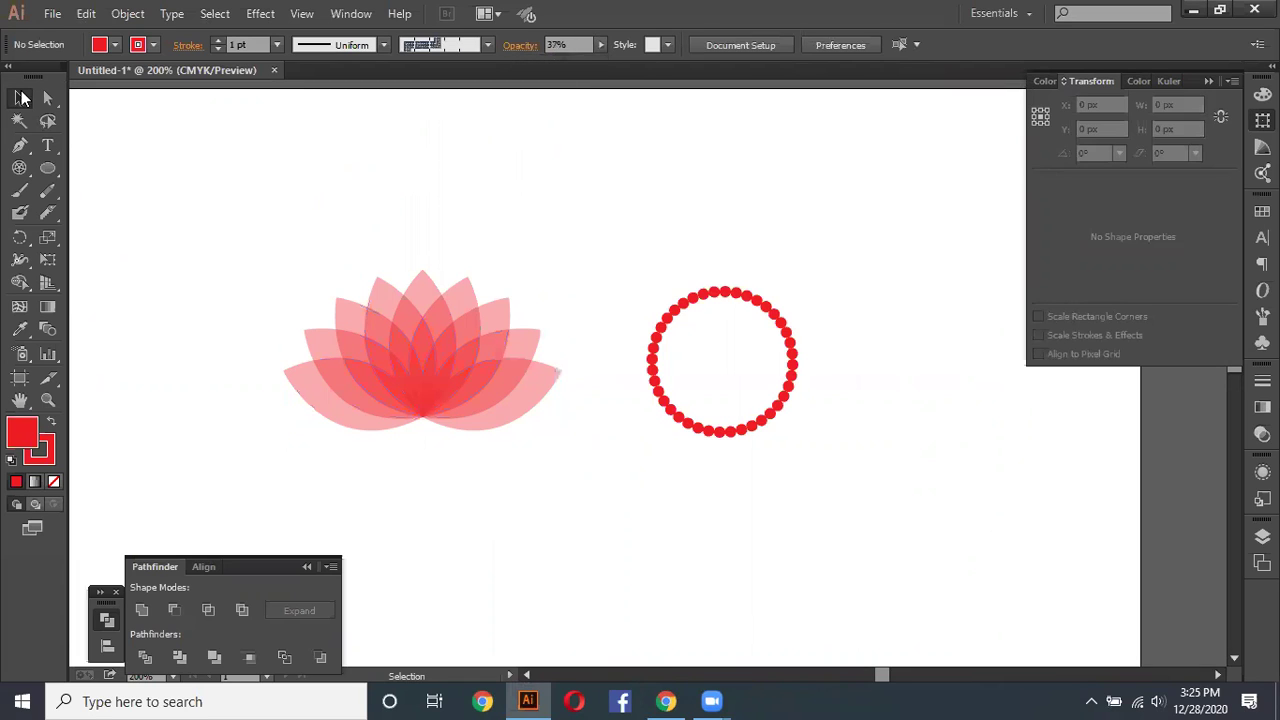
Step: Select and delete the lotus, the dotted ring and the line path together
{"action": "left_click_drag", "start_coordinate": [207, 180], "coordinate": [438, 418]}
{"action": "left_click_drag", "start_coordinate": [800, 508], "coordinate": [800, 508]}
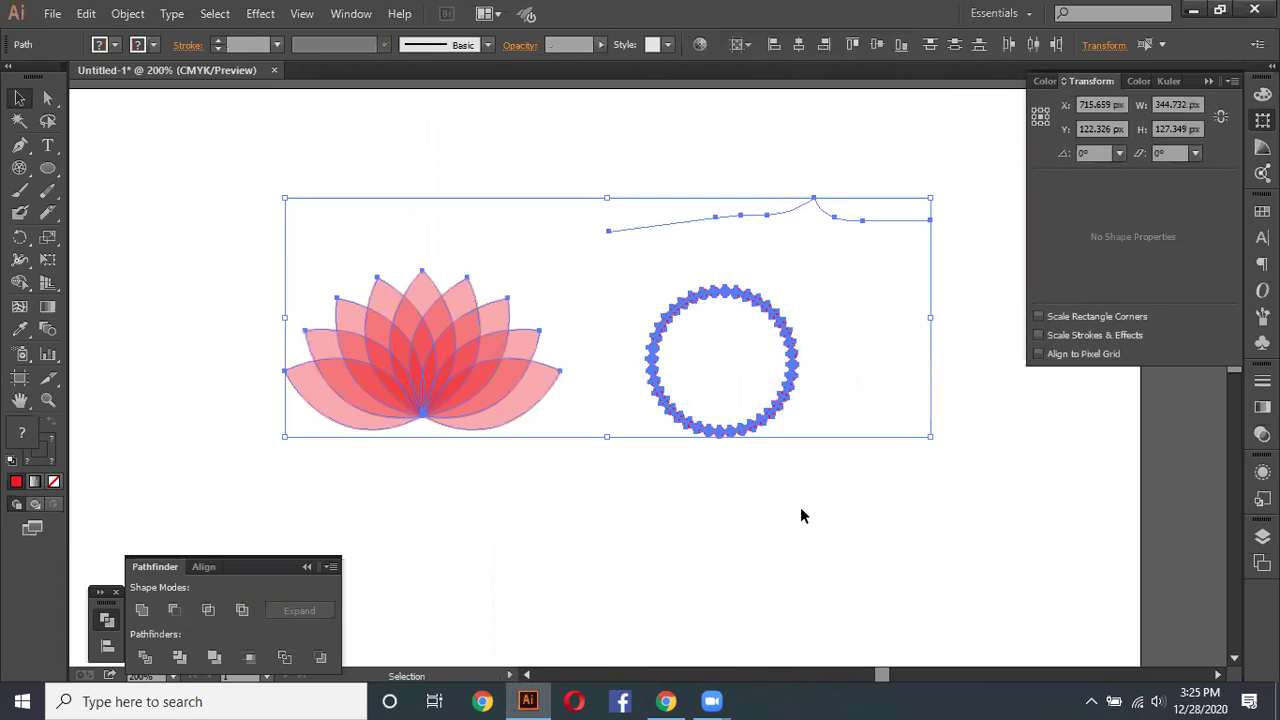
{"action": "key", "text": "Delete"}
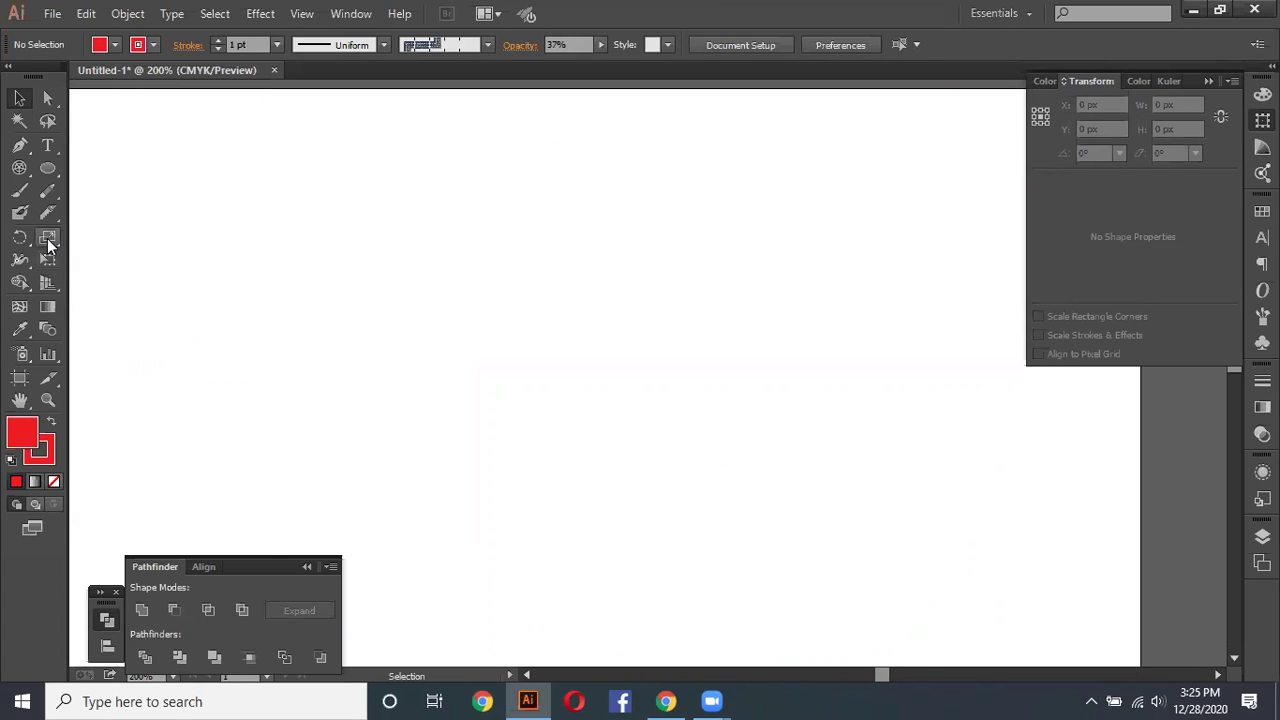
{"action": "left_click", "coordinate": [49, 239]}
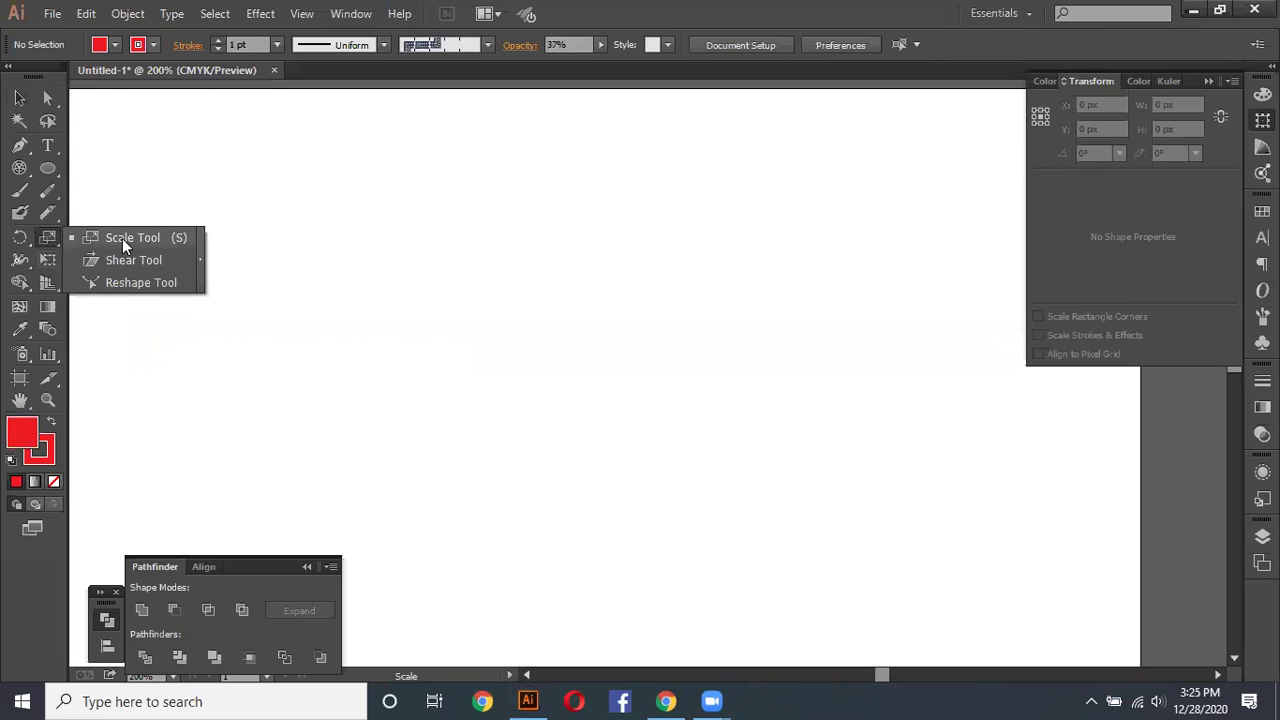
Step: Draw a red rectangle on the artboard with the Rectangle tool
{"action": "left_click", "coordinate": [47, 168]}
{"action": "left_click", "coordinate": [118, 170]}
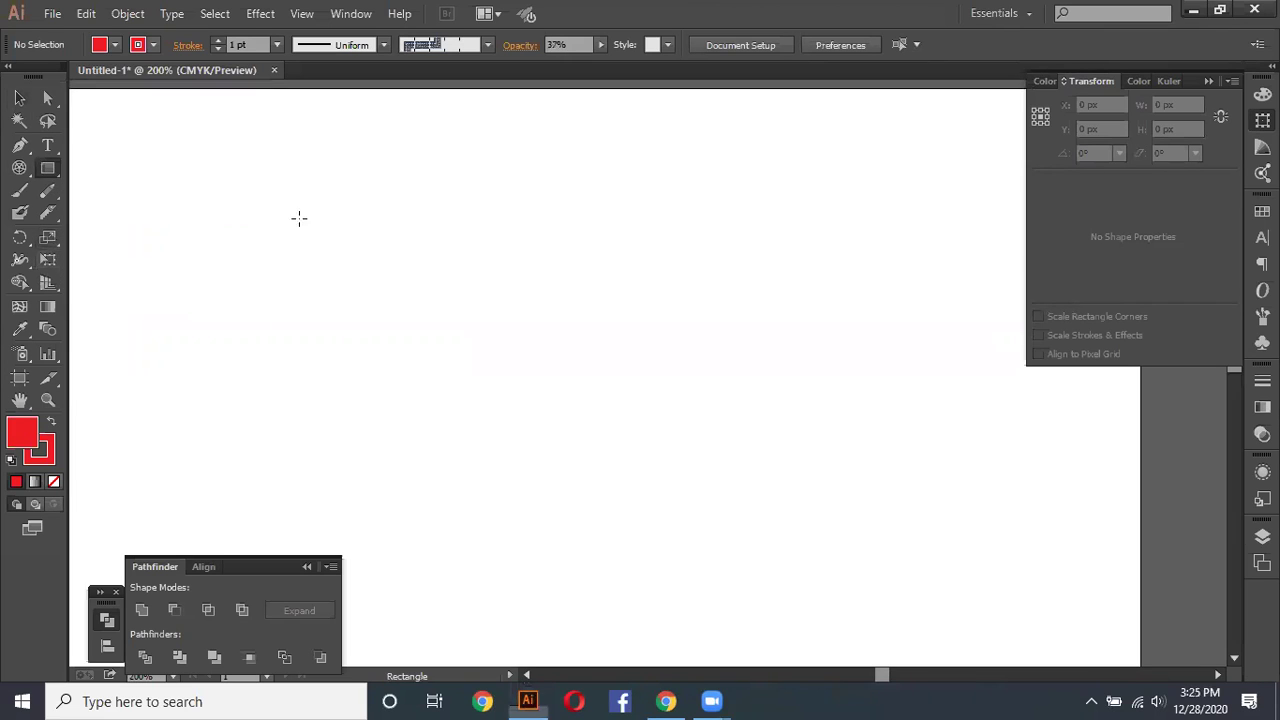
{"action": "left_click_drag", "start_coordinate": [372, 216], "coordinate": [636, 430]}
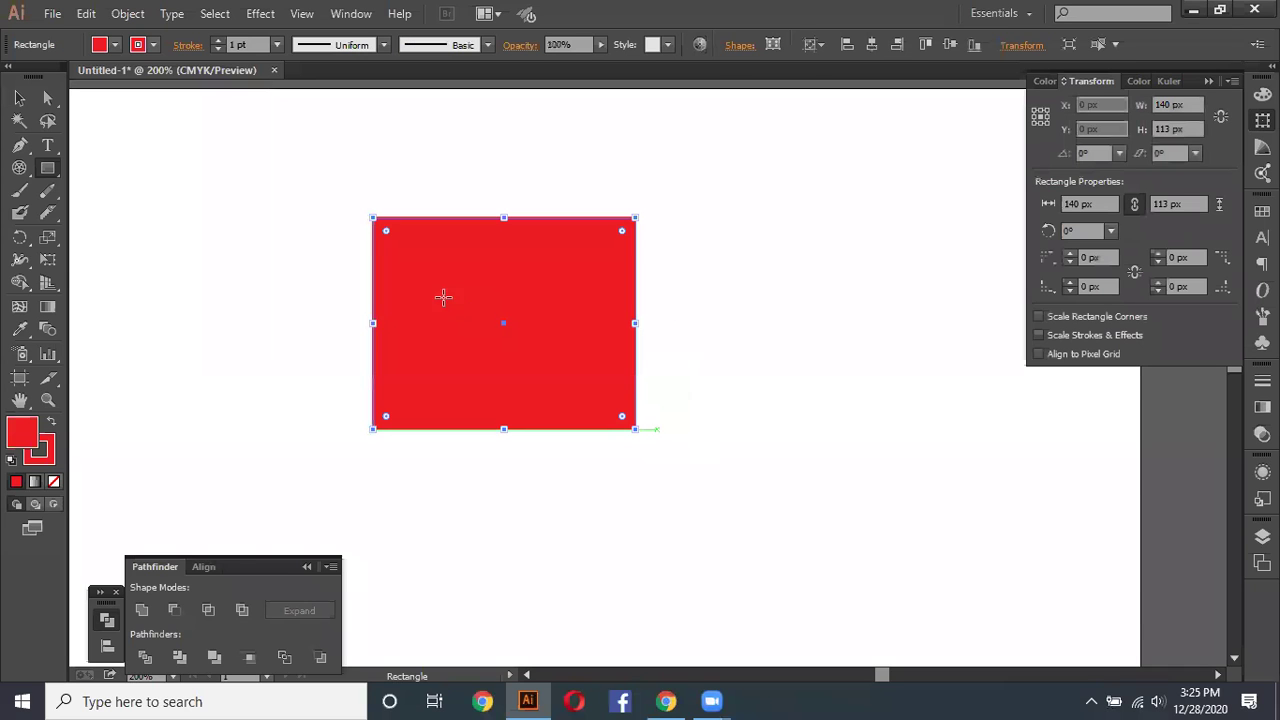
Step: Scale the red rectangle up from its corner to 174.452 × 126 px
{"action": "left_click", "coordinate": [47, 237]}
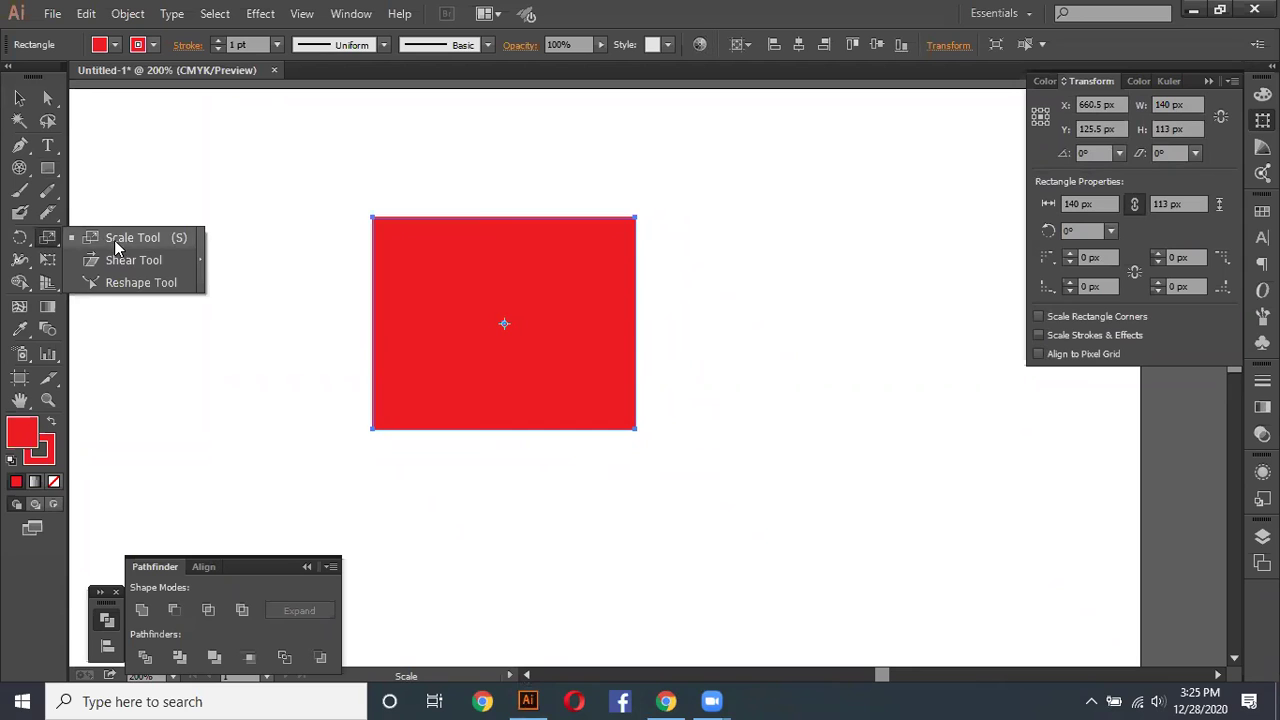
{"action": "left_click", "coordinate": [120, 242]}
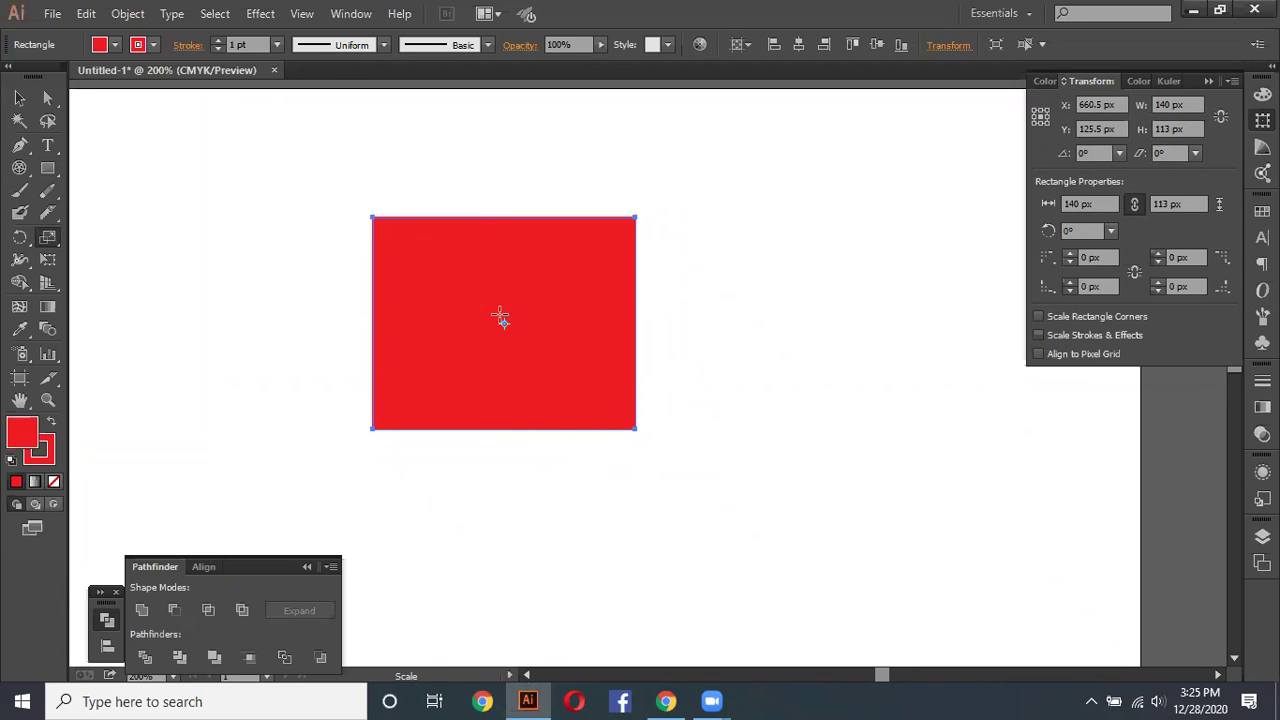
{"action": "left_click_drag", "start_coordinate": [469, 366], "coordinate": [464, 368]}
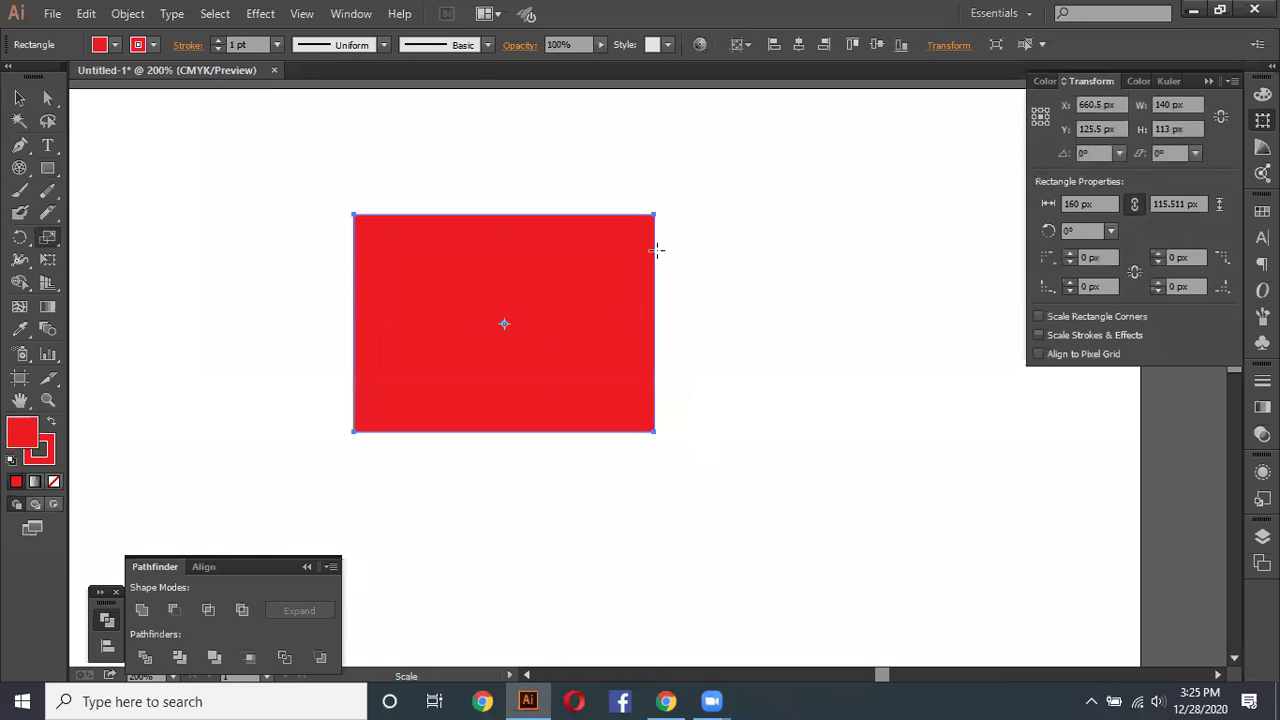
{"action": "left_click_drag", "start_coordinate": [654, 208], "coordinate": [607, 279]}
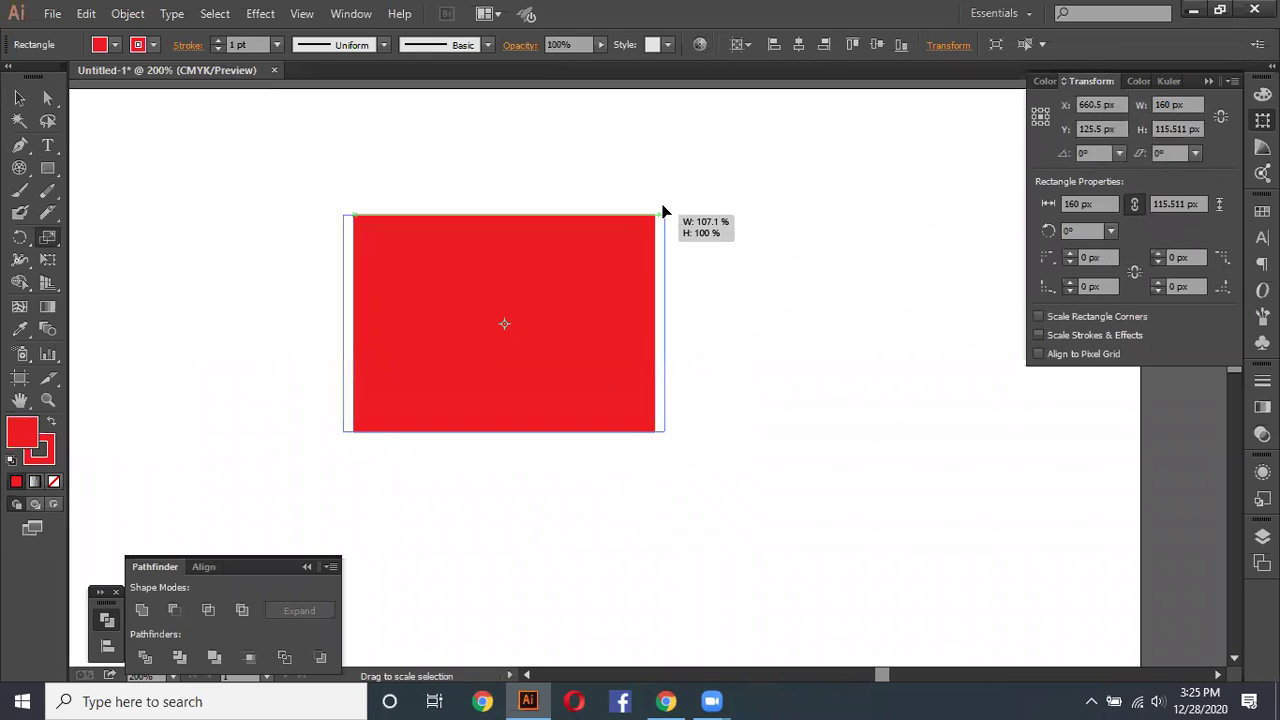
{"action": "left_click_drag", "start_coordinate": [607, 279], "coordinate": [667, 205]}
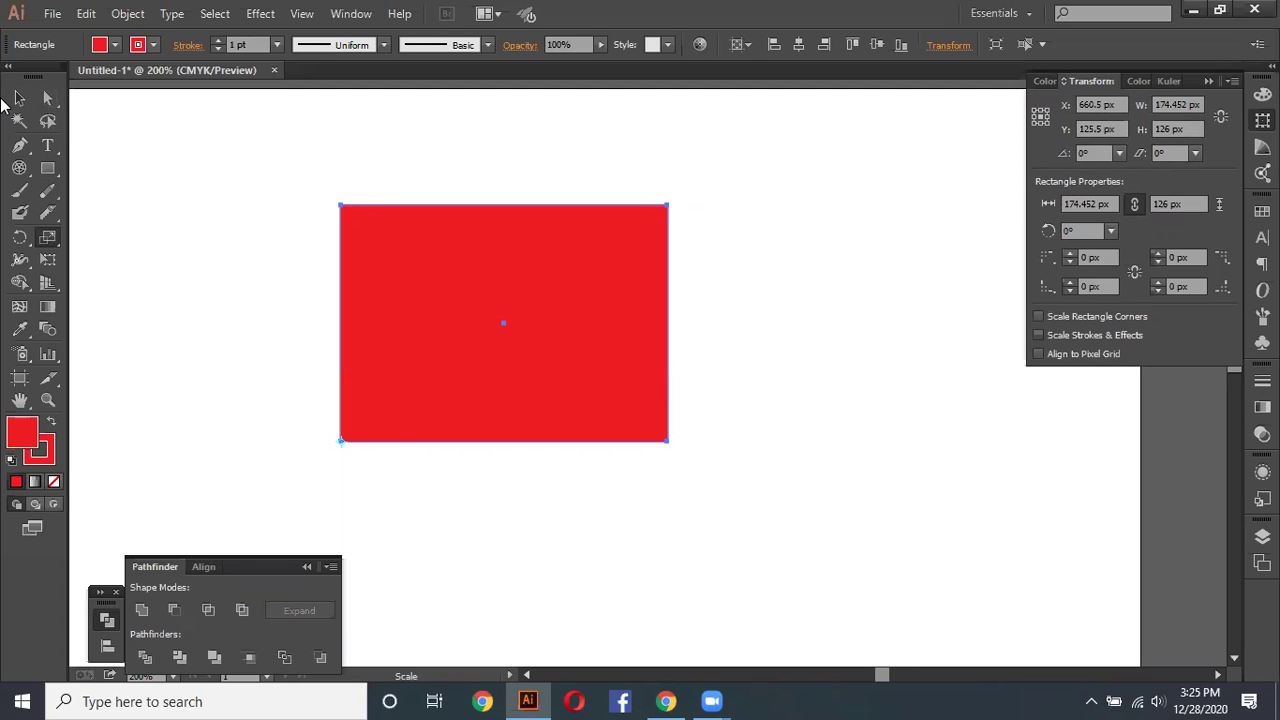
{"action": "left_click", "coordinate": [50, 242]}
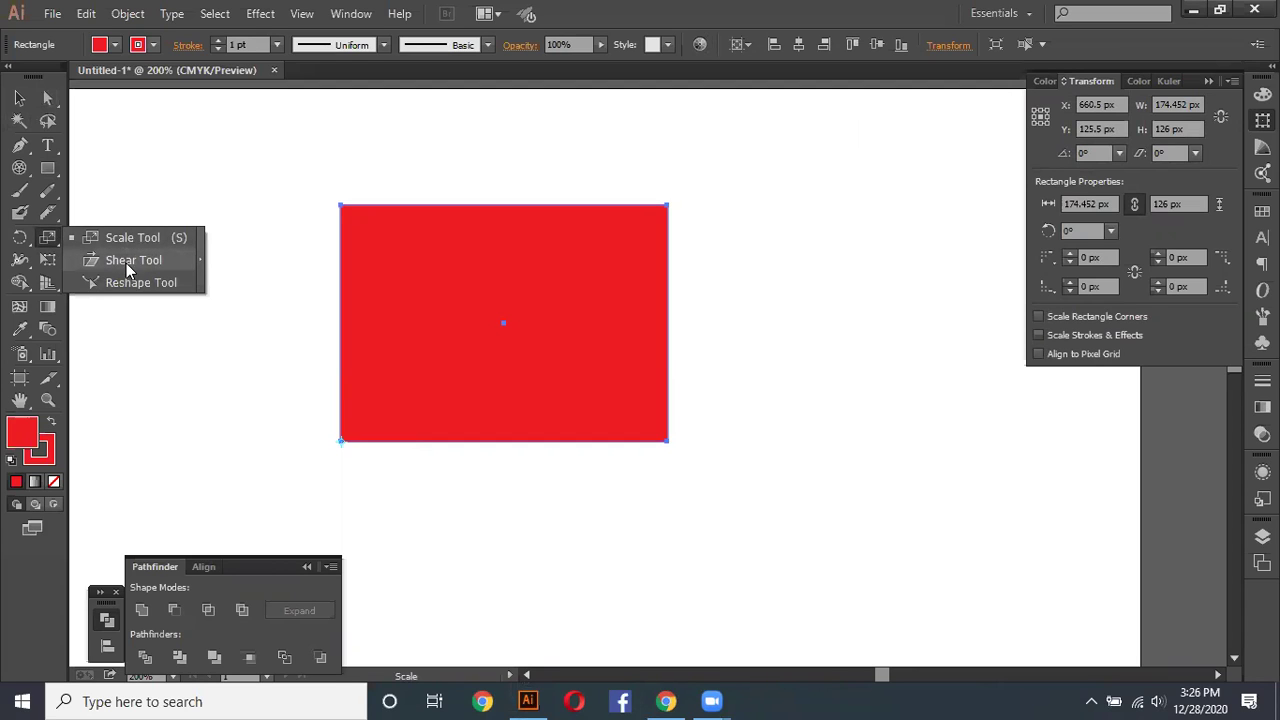
{"action": "left_click", "coordinate": [136, 264]}
{"action": "left_click", "coordinate": [338, 440]}
{"action": "mouse_move", "coordinate": [763, 207]}
{"action": "left_mouse_down"}
{"action": "mouse_move", "coordinate": [473, 230]}
{"action": "mouse_move", "coordinate": [591, 438]}
{"action": "left_mouse_up"}
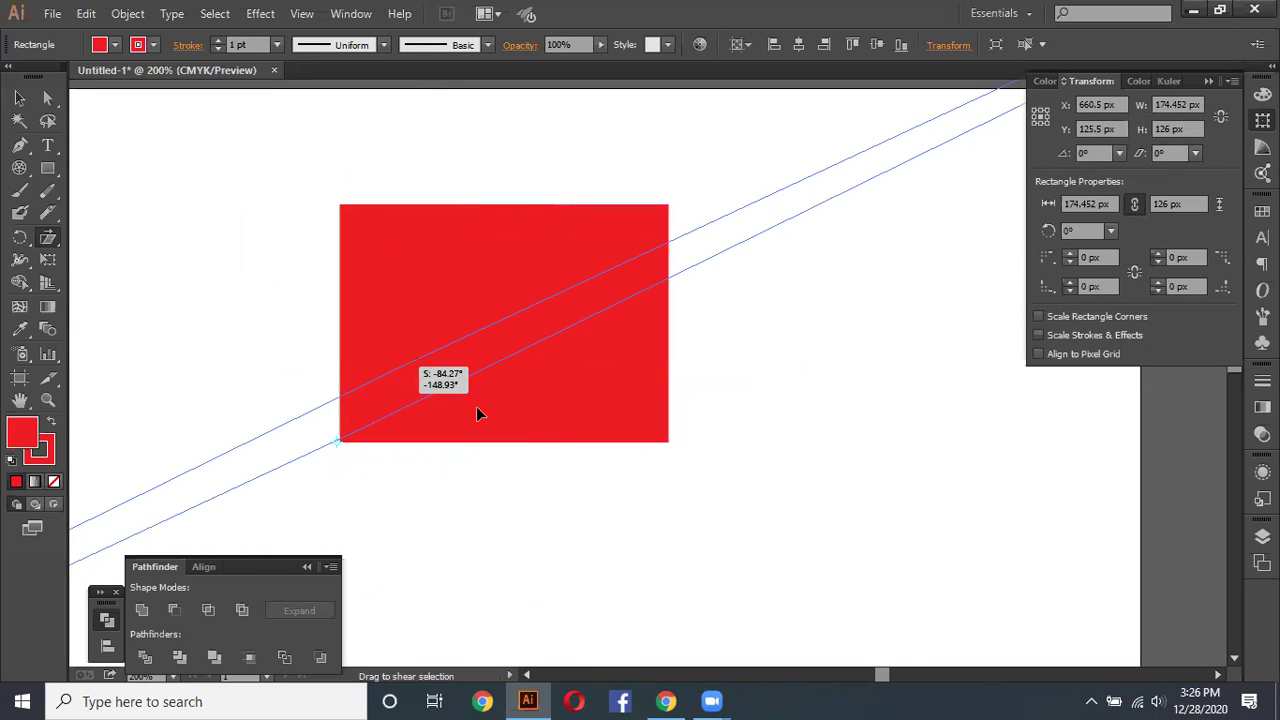
{"action": "left_click_drag", "start_coordinate": [591, 438], "coordinate": [667, 196]}
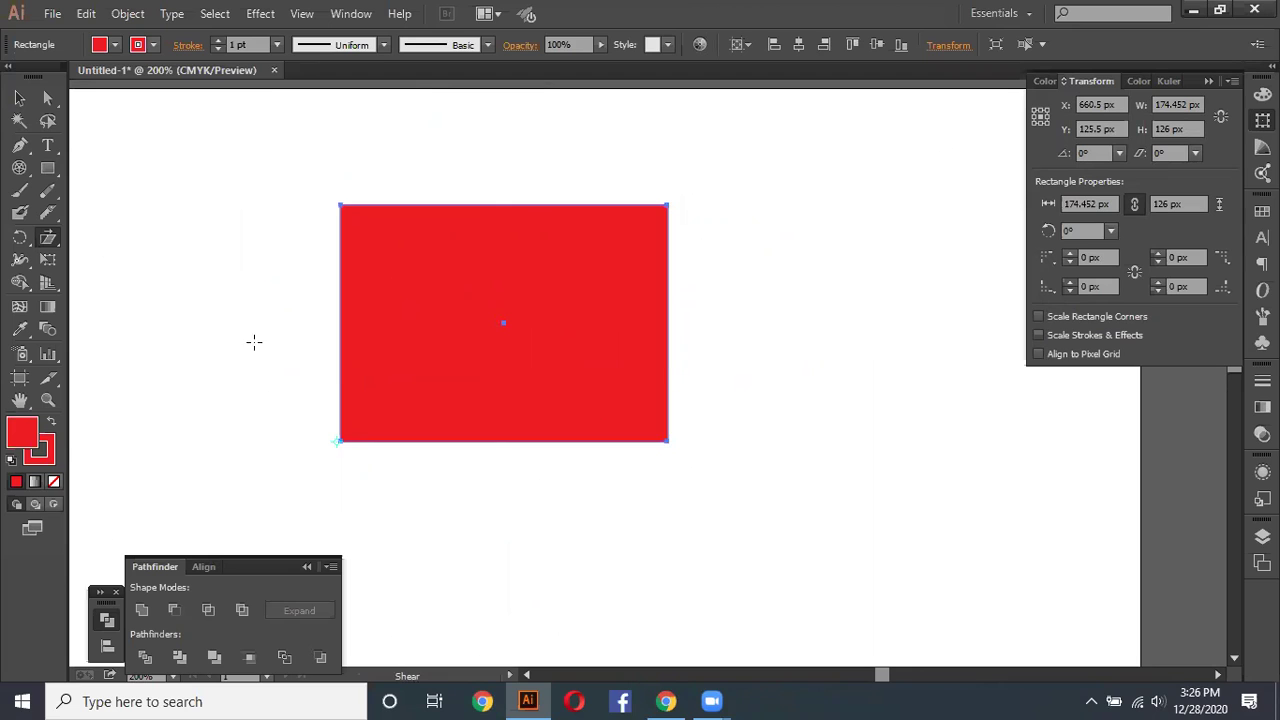
{"action": "scroll", "coordinate": [128, 288], "scroll_direction": "down", "scroll_amount": 2}
Step: Type 'szgdfndyhnjdc' below the rectangle and move the text up closer to it
{"action": "left_click", "coordinate": [47, 145]}
{"action": "type", "text": "szgdf"}
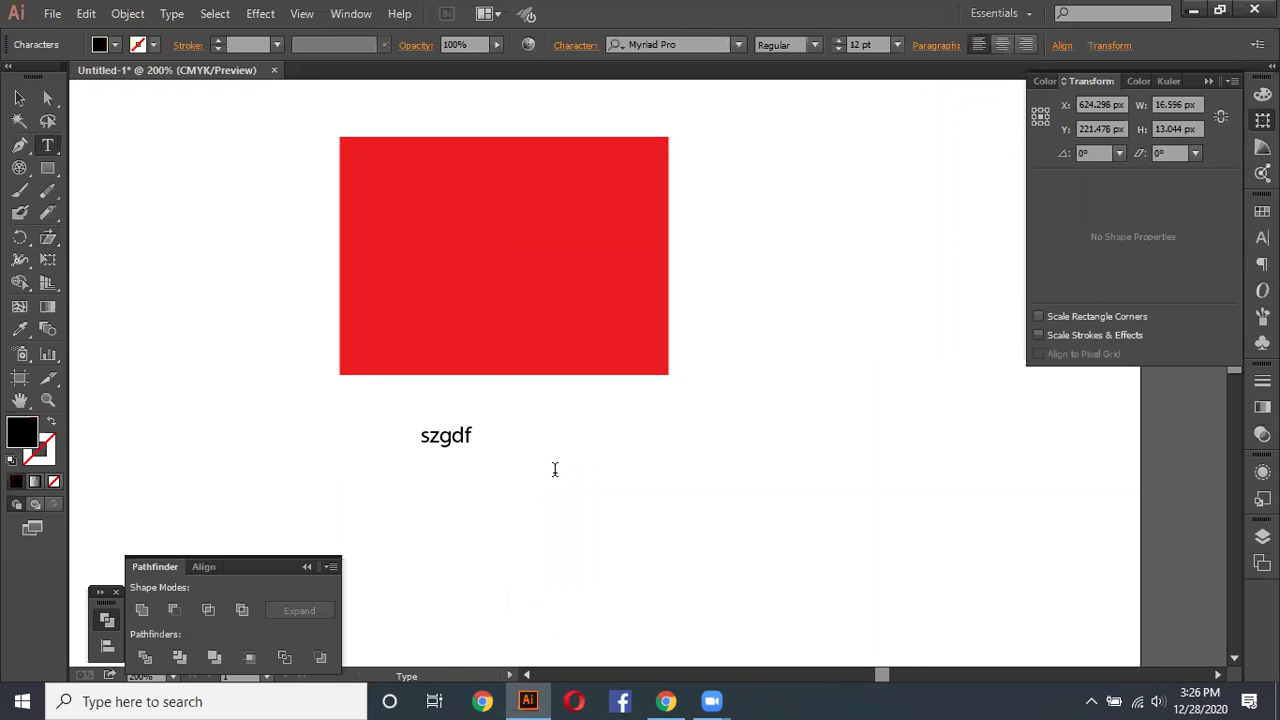
{"action": "type", "text": "ndyhnjdc"}
{"action": "left_click", "coordinate": [20, 100]}
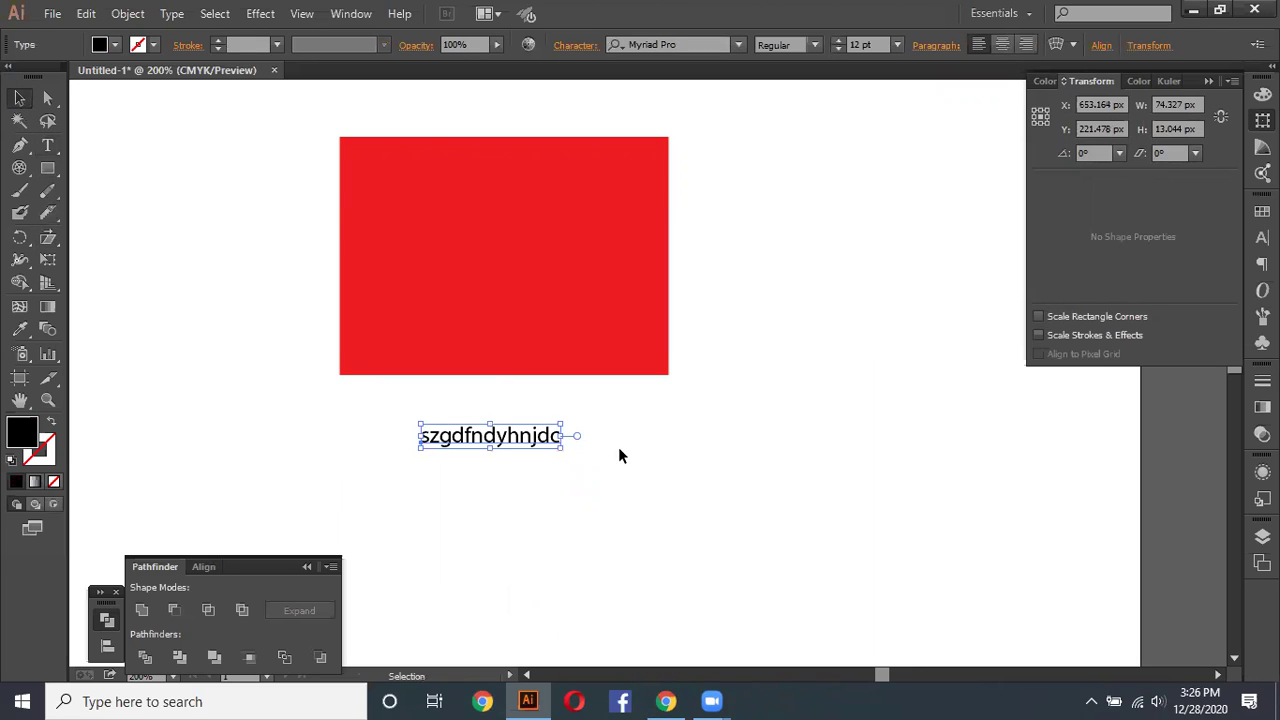
{"action": "scroll", "coordinate": [533, 450], "scroll_direction": "up", "scroll_amount": 2}
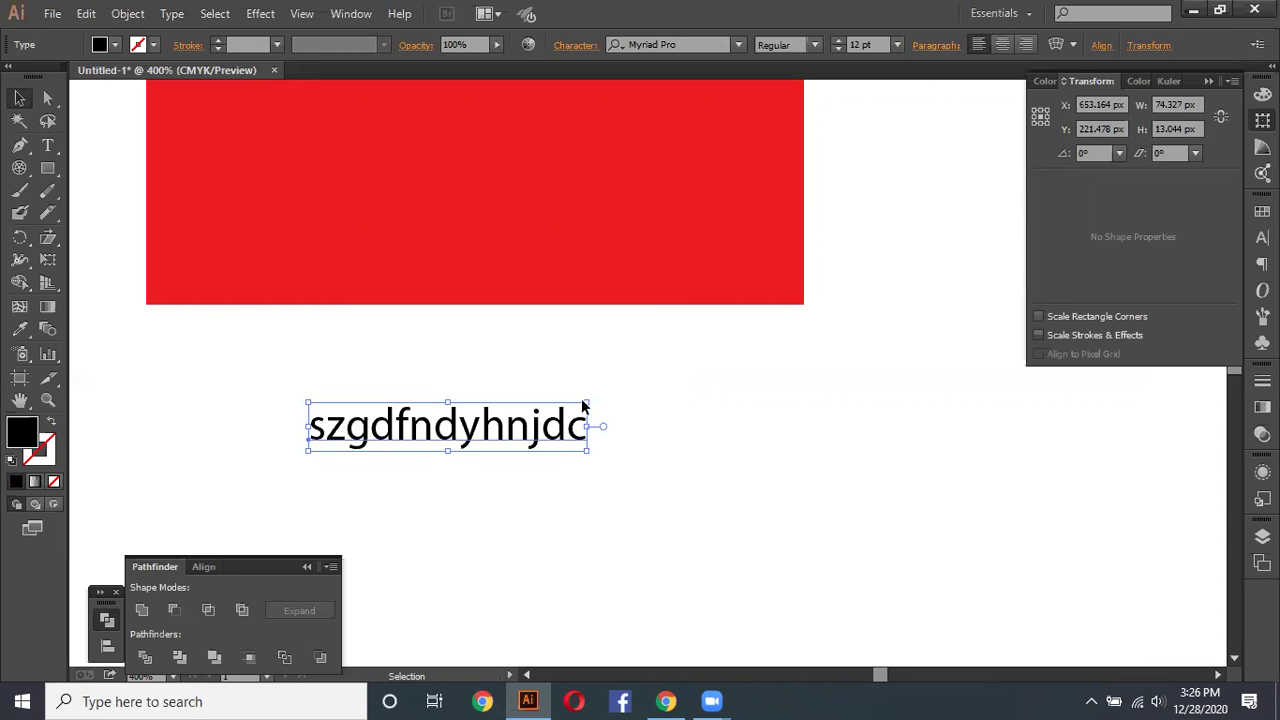
{"action": "mouse_move", "coordinate": [588, 401]}
{"action": "left_mouse_down"}
{"action": "mouse_move", "coordinate": [581, 387]}
{"action": "mouse_move", "coordinate": [589, 402]}
{"action": "left_mouse_up"}
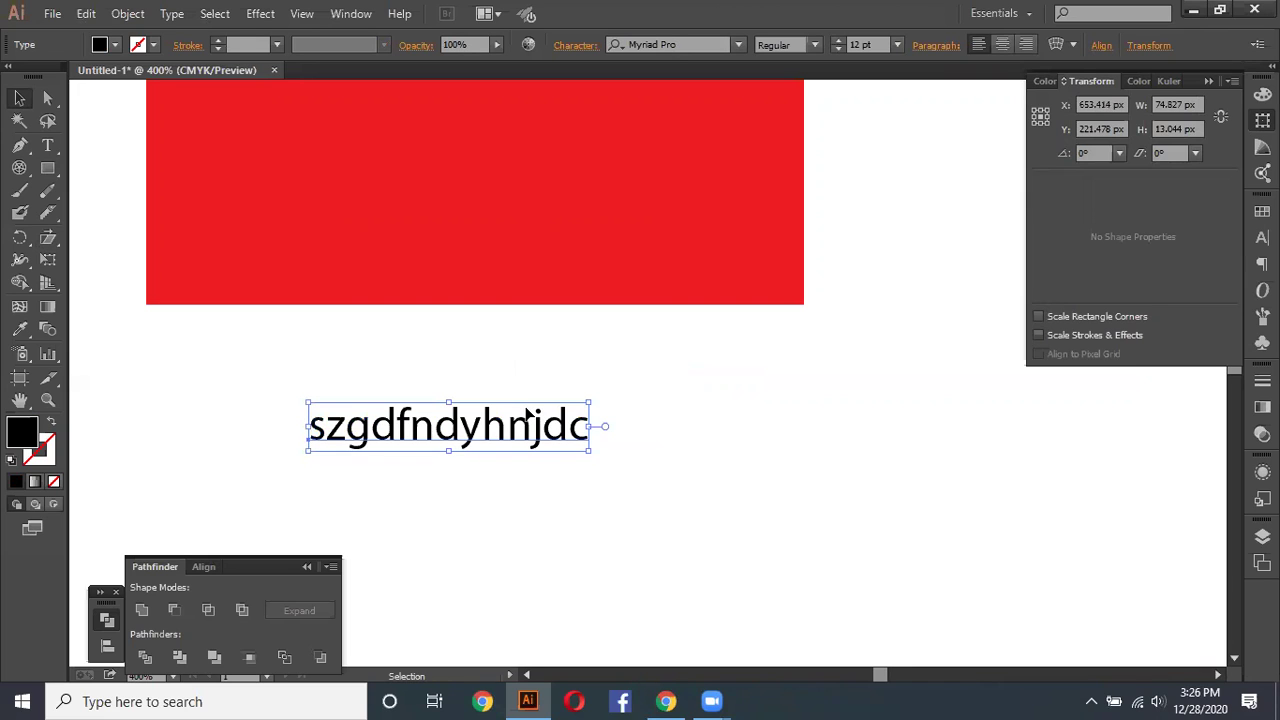
{"action": "left_click_drag", "start_coordinate": [456, 452], "coordinate": [529, 372]}
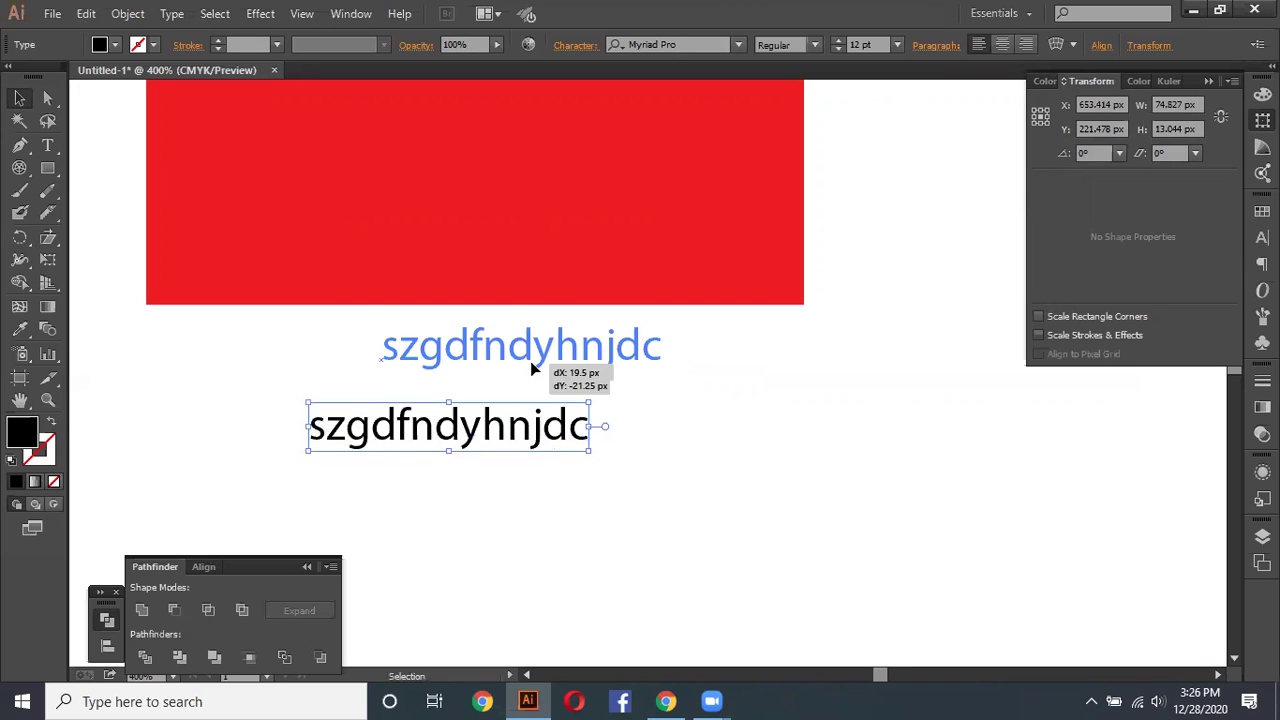
Step: Try slanting the text italic with the Shear tool, then undo it
{"action": "left_click", "coordinate": [52, 241]}
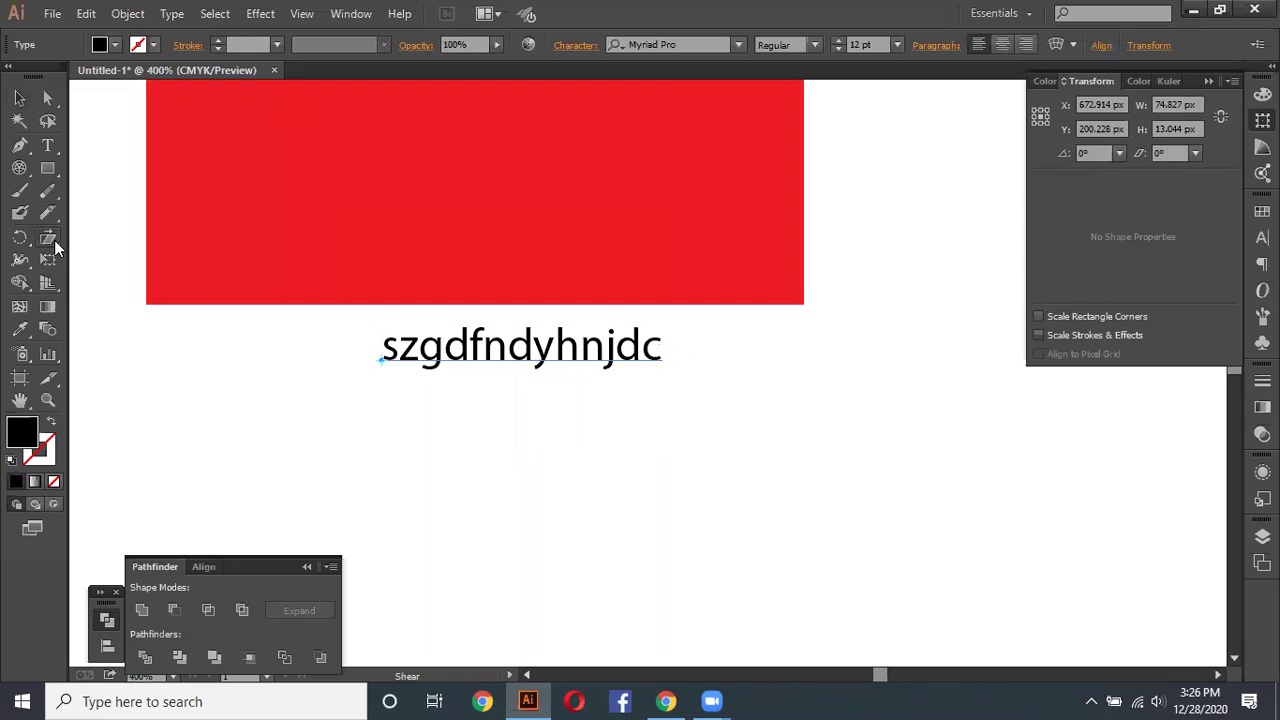
{"action": "left_click", "coordinate": [380, 358]}
{"action": "mouse_move", "coordinate": [656, 327]}
{"action": "left_mouse_down"}
{"action": "mouse_move", "coordinate": [671, 325]}
{"action": "mouse_move", "coordinate": [710, 452]}
{"action": "mouse_move", "coordinate": [700, 343]}
{"action": "left_mouse_up"}
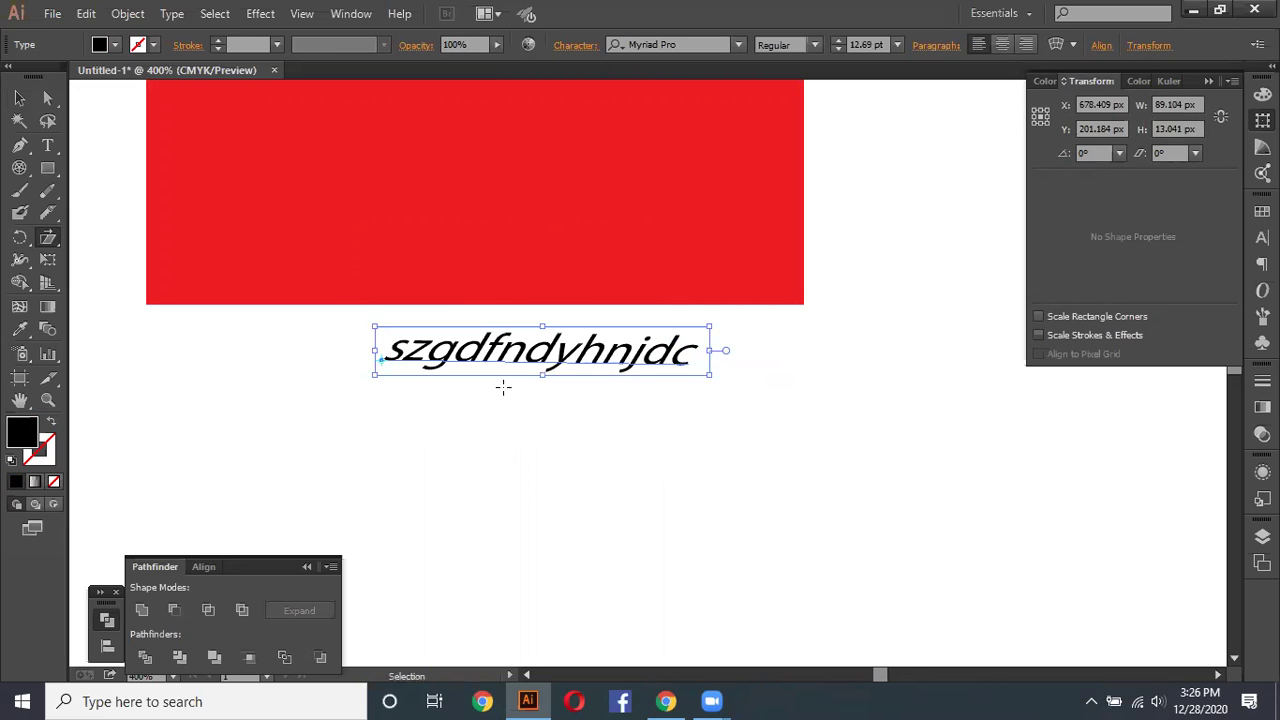
{"action": "key", "text": "ctrl+z"}
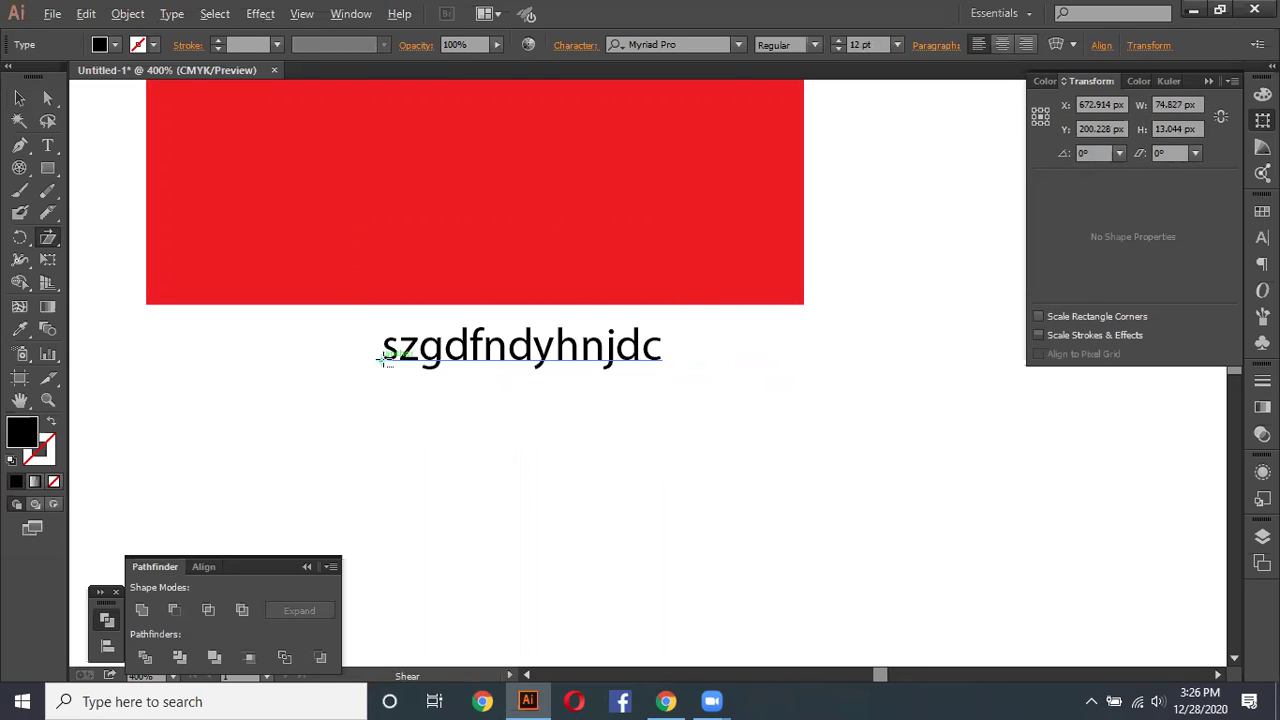
Step: Open the numeric Shear dialog for the text and review its settings
{"action": "left_click", "coordinate": [382, 359], "text": "alt"}
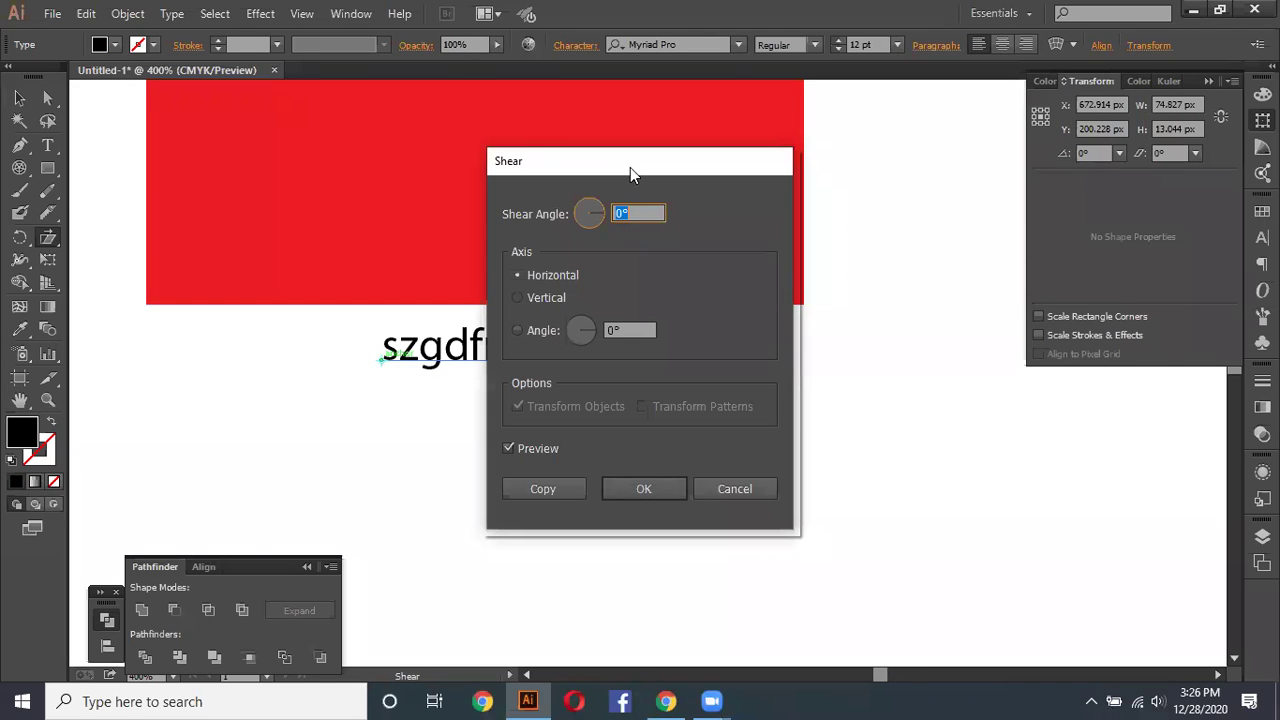
{"action": "left_click_drag", "start_coordinate": [630, 167], "coordinate": [1006, 142]}
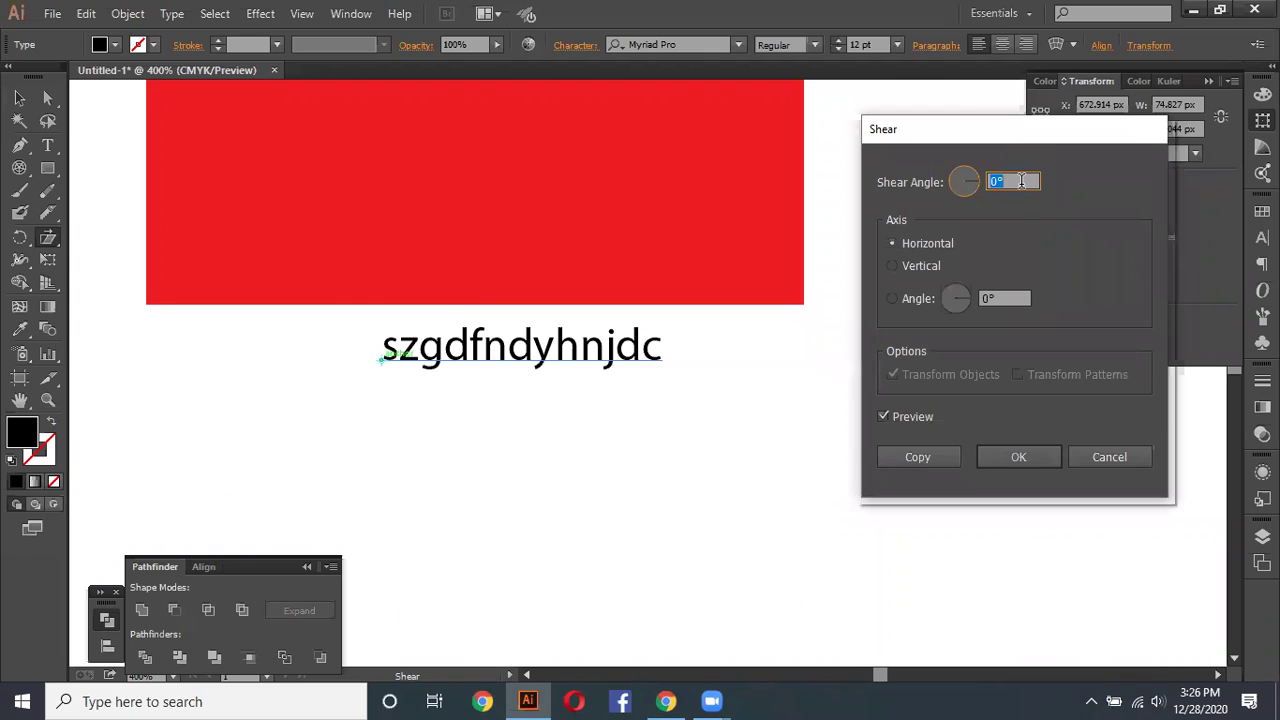
{"action": "scroll", "coordinate": [1021, 181], "scroll_direction": "up", "scroll_amount": 5}
{"action": "scroll", "coordinate": [1021, 181], "scroll_direction": "up", "scroll_amount": 5}
{"action": "scroll", "coordinate": [1021, 181], "scroll_direction": "up", "scroll_amount": 5}
{"action": "scroll", "coordinate": [1021, 181], "scroll_direction": "up", "scroll_amount": 5}
{"action": "scroll", "coordinate": [1021, 181], "scroll_direction": "up", "scroll_amount": 7}
{"action": "scroll", "coordinate": [1021, 181], "scroll_direction": "up", "scroll_amount": 7}
{"action": "scroll", "coordinate": [1021, 181], "scroll_direction": "up", "scroll_amount": 7}
{"action": "scroll", "coordinate": [1021, 181], "scroll_direction": "up", "scroll_amount": 8}
{"action": "scroll", "coordinate": [1021, 181], "scroll_direction": "up", "scroll_amount": 6}
{"action": "scroll", "coordinate": [1021, 181], "scroll_direction": "up", "scroll_amount": 6}
{"action": "scroll", "coordinate": [1021, 181], "scroll_direction": "up", "scroll_amount": 6}
{"action": "scroll", "coordinate": [1021, 181], "scroll_direction": "up", "scroll_amount": 7}
{"action": "scroll", "coordinate": [1021, 181], "scroll_direction": "down", "scroll_amount": 6}
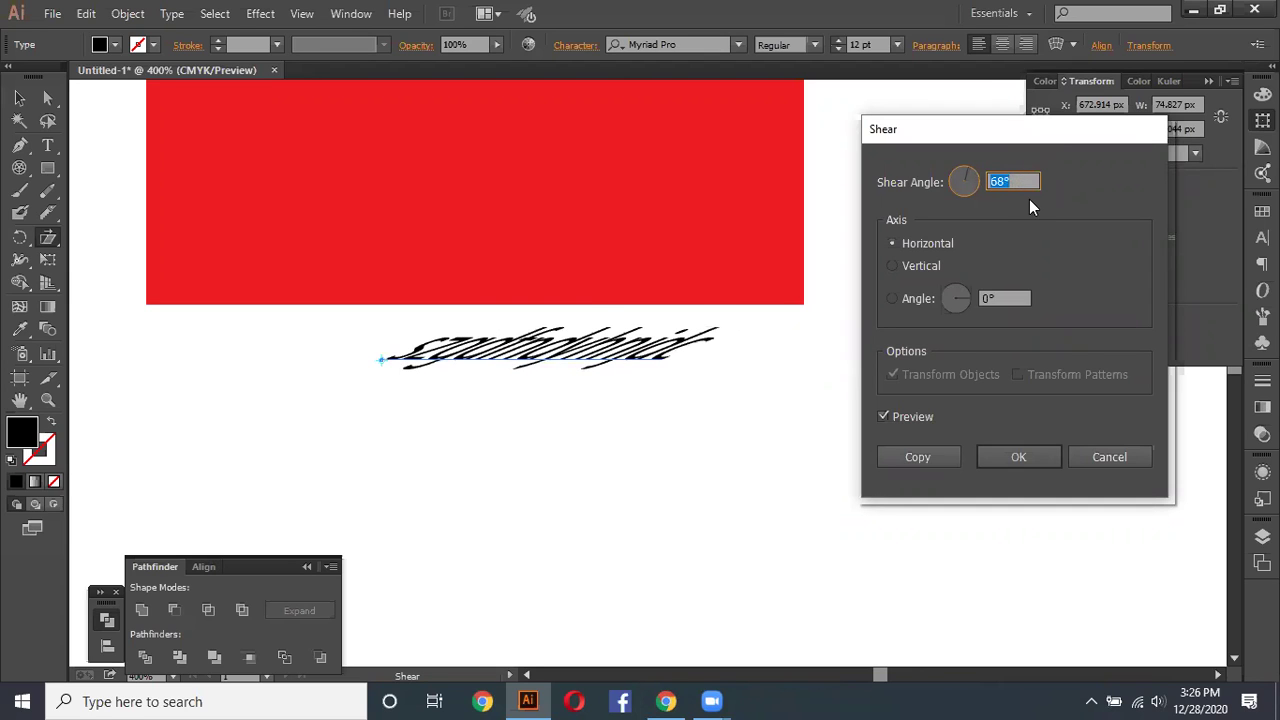
{"action": "scroll", "coordinate": [1022, 180], "scroll_direction": "down", "scroll_amount": 8}
{"action": "scroll", "coordinate": [1022, 180], "scroll_direction": "down", "scroll_amount": 8}
{"action": "scroll", "coordinate": [1022, 180], "scroll_direction": "down", "scroll_amount": 5}
{"action": "scroll", "coordinate": [1022, 182], "scroll_direction": "down", "scroll_amount": 5}
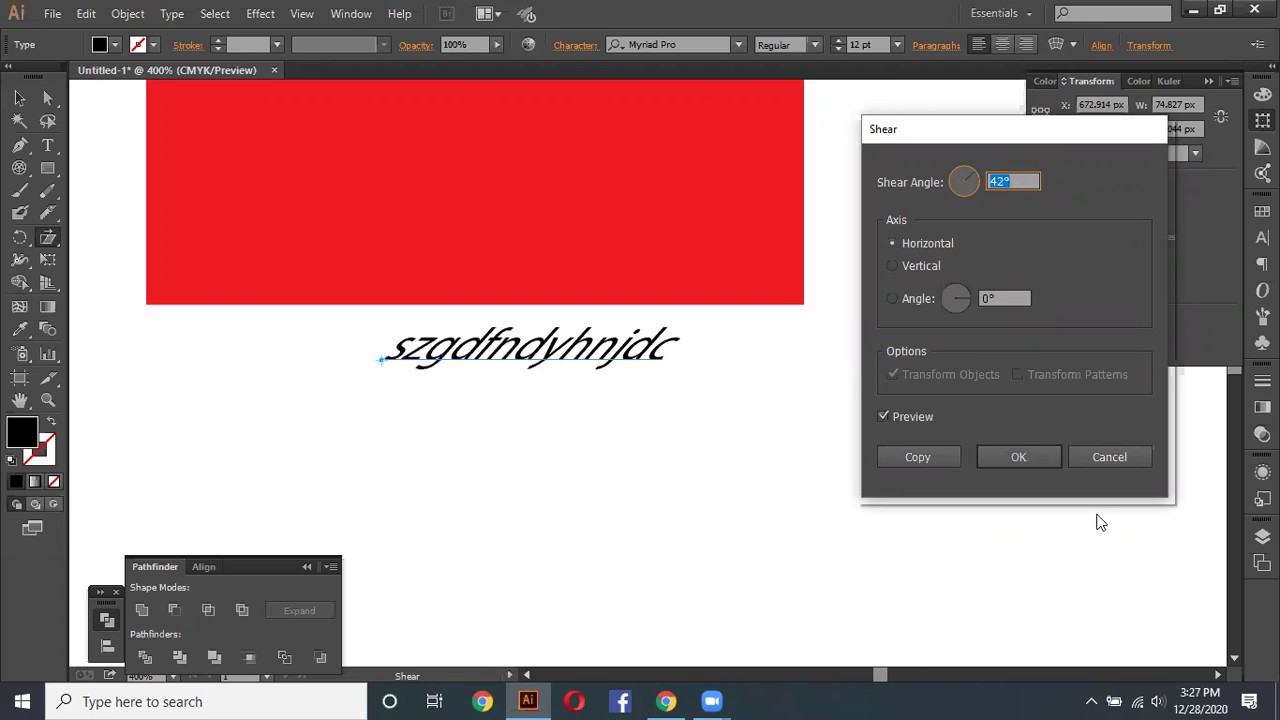
Step: Cancel the dialog and drag-shear the text into a thin line about 822.25 px wide
{"action": "left_click", "coordinate": [1108, 458]}
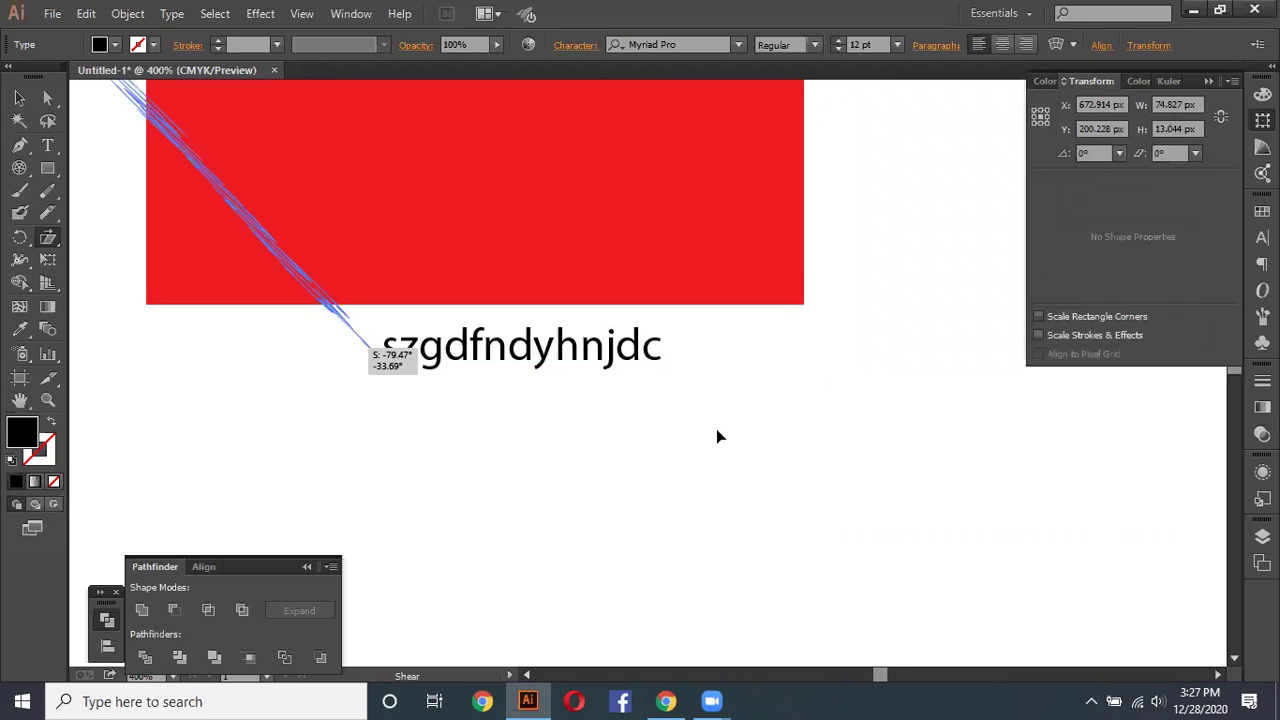
{"action": "left_click_drag", "start_coordinate": [320, 337], "coordinate": [680, 423]}
{"action": "left_click", "coordinate": [19, 97]}
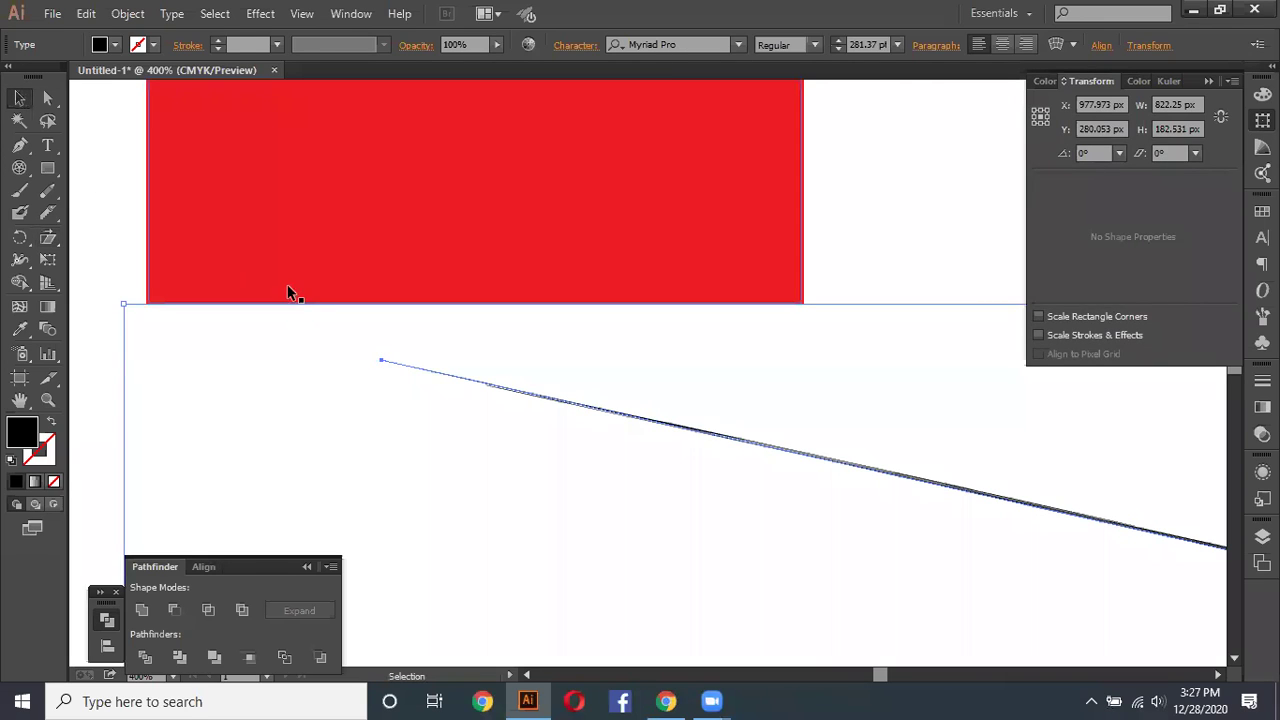
Step: Delete the sheared text line, leaving the 174.452 × 126 px red rectangle, and show the Width tool's distortion set
{"action": "key", "text": "Delete"}
{"action": "left_click", "coordinate": [53, 236]}
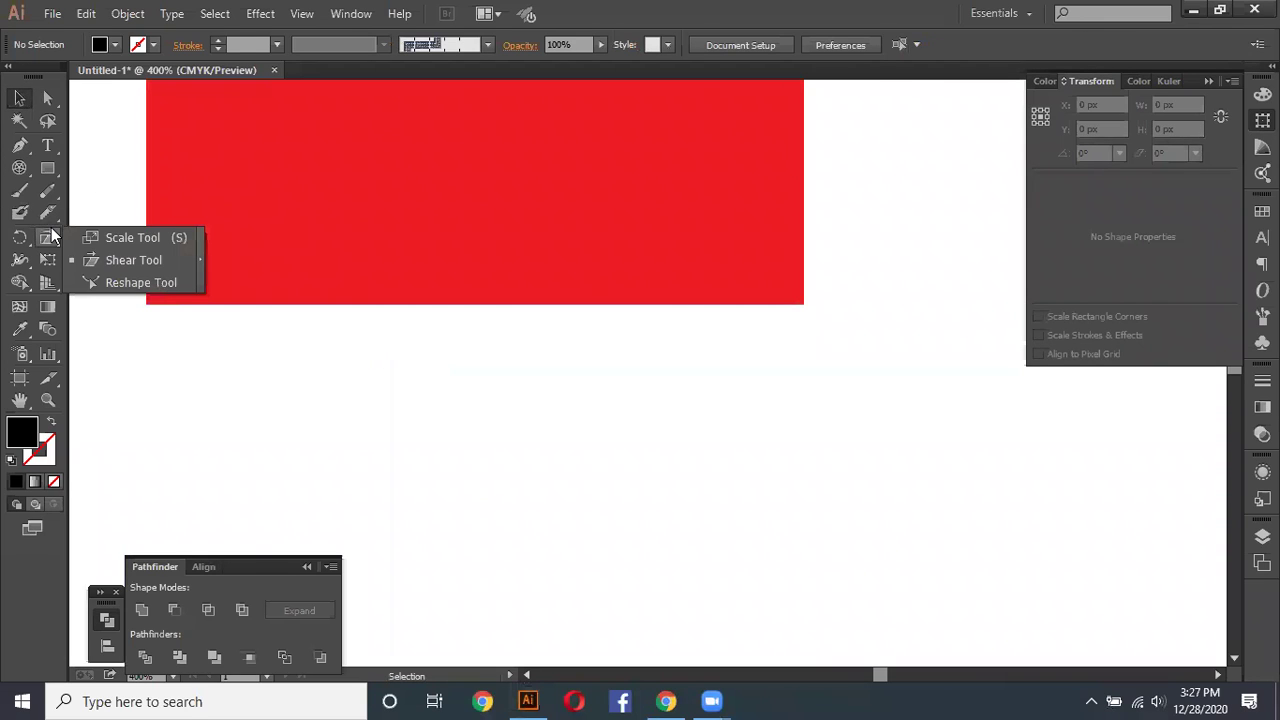
{"action": "left_click", "coordinate": [133, 260]}
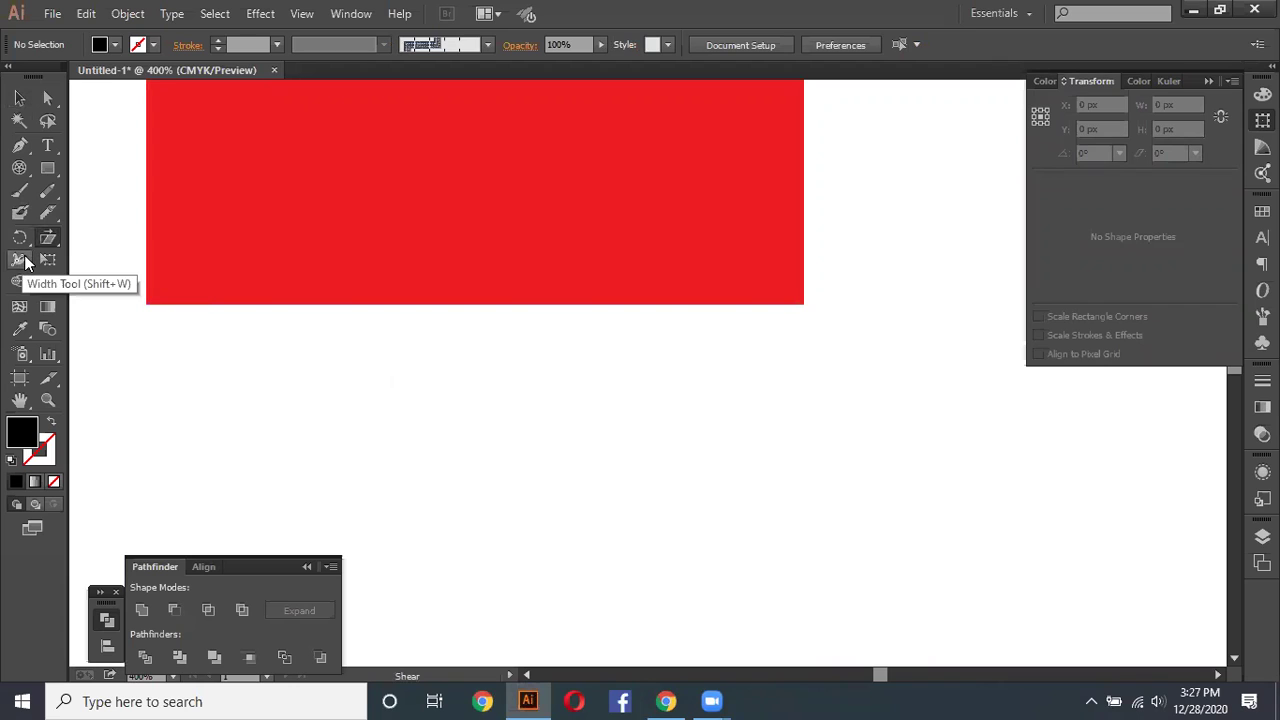
{"action": "left_click", "coordinate": [25, 261]}
{"action": "left_click", "coordinate": [25, 261]}
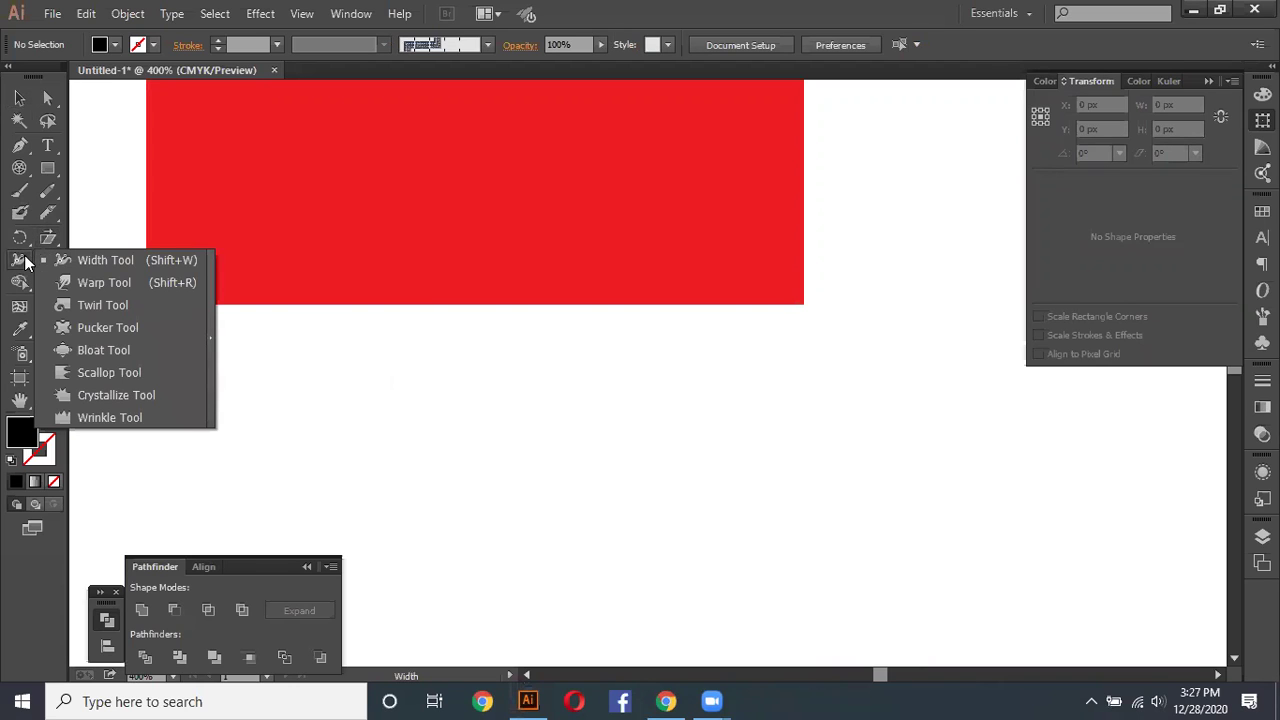
{"action": "left_click", "coordinate": [24, 265]}
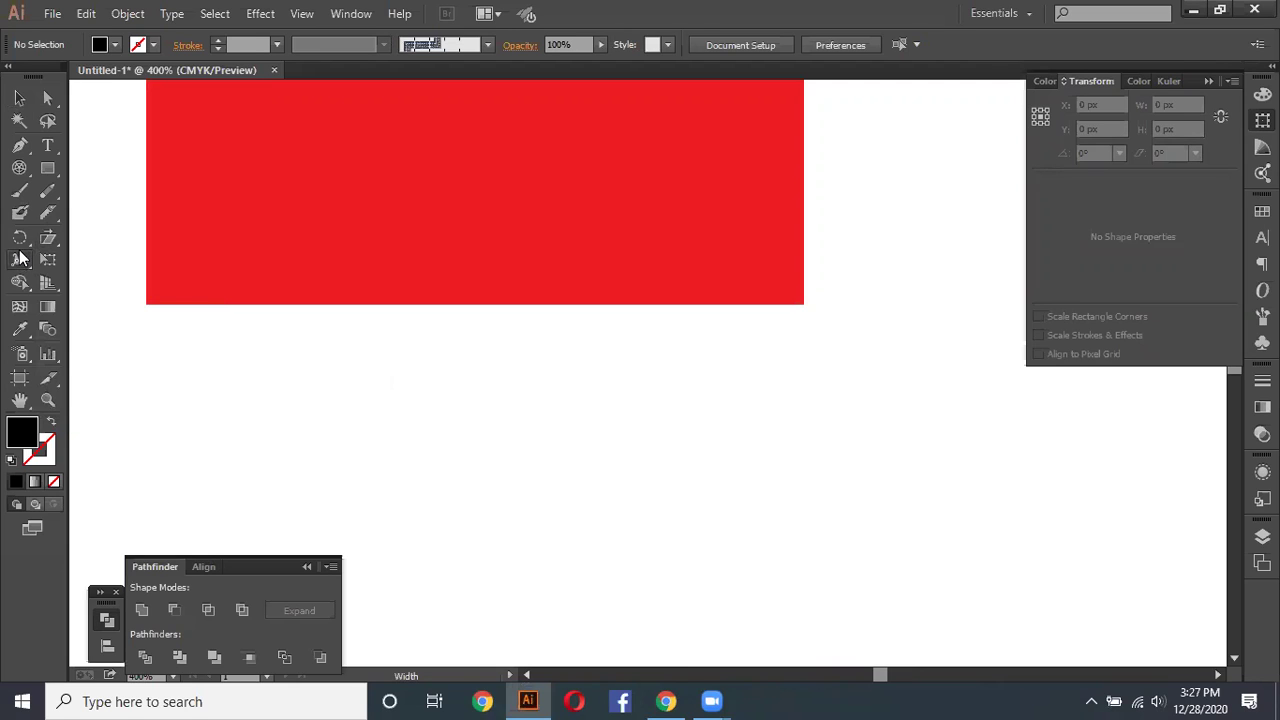
{"action": "left_click", "coordinate": [20, 255]}
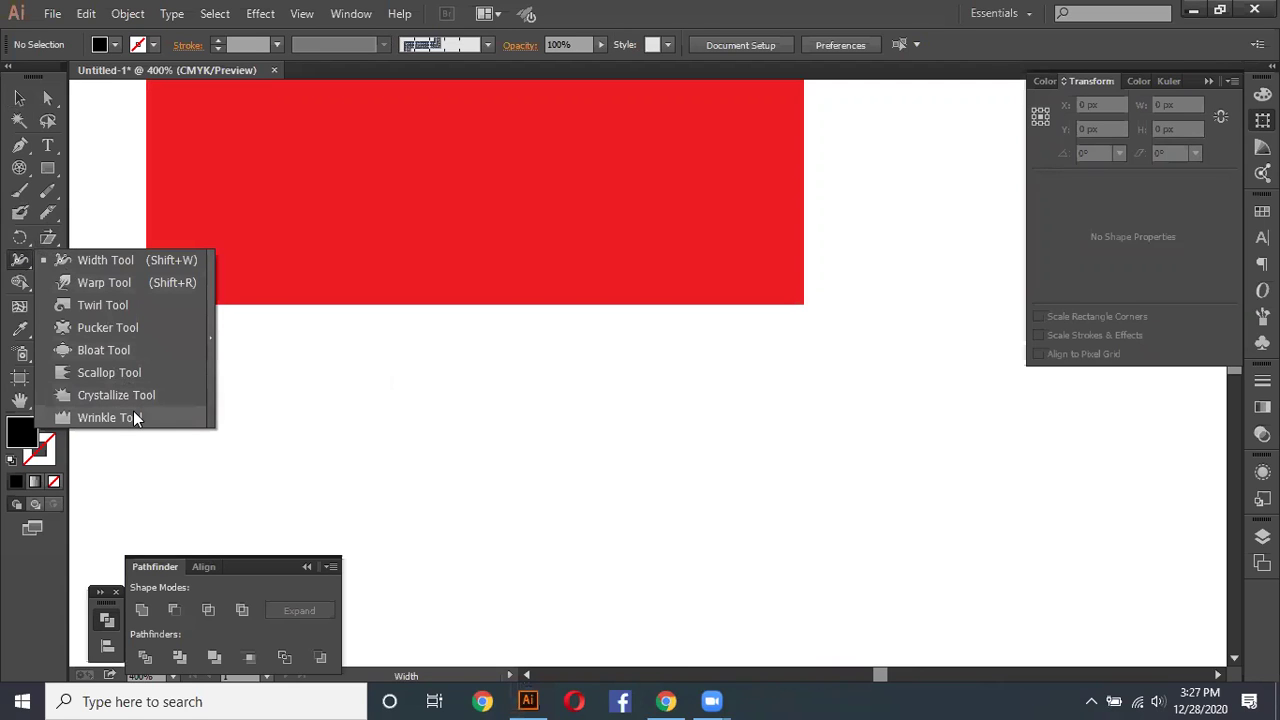
{"action": "left_click", "coordinate": [20, 97]}
Step: Duplicate the red rectangle by dragging a copy below the original
{"action": "left_click_drag", "start_coordinate": [611, 346], "coordinate": [613, 356]}
{"action": "scroll", "coordinate": [613, 356], "scroll_direction": "down", "scroll_amount": 1}
{"action": "scroll", "coordinate": [613, 356], "scroll_direction": "down", "scroll_amount": 1}
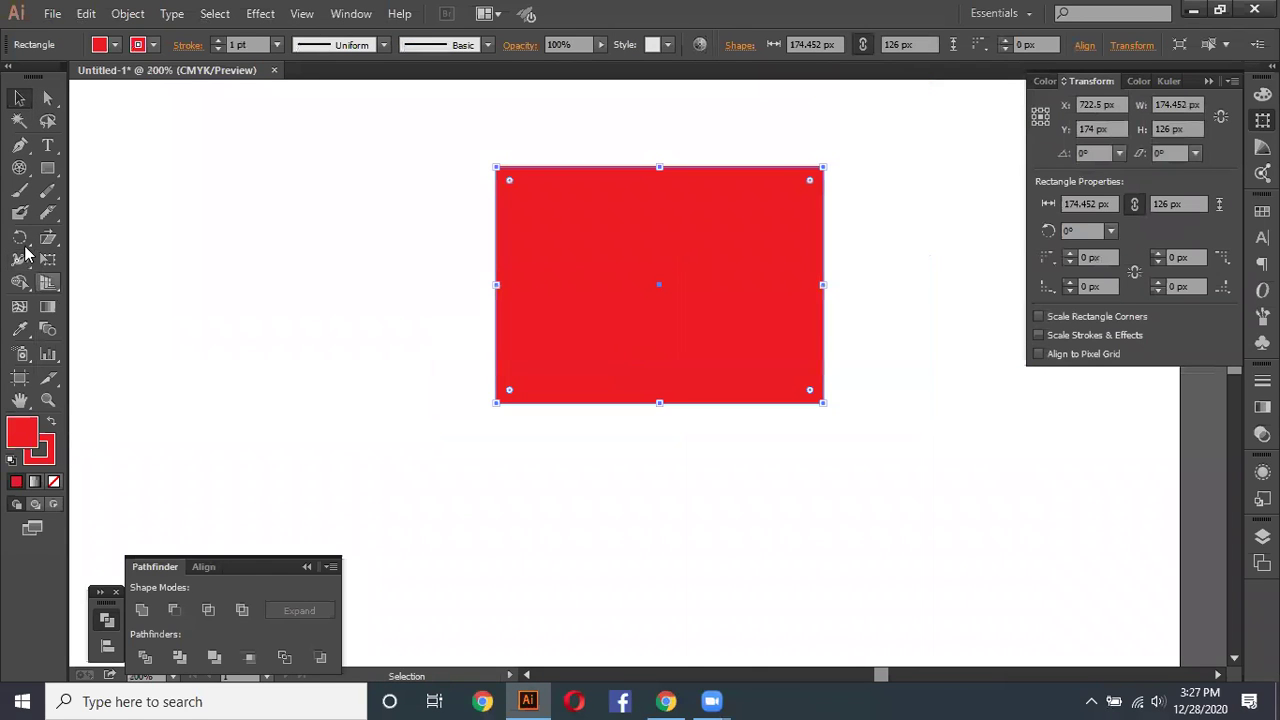
{"action": "left_click", "coordinate": [22, 259]}
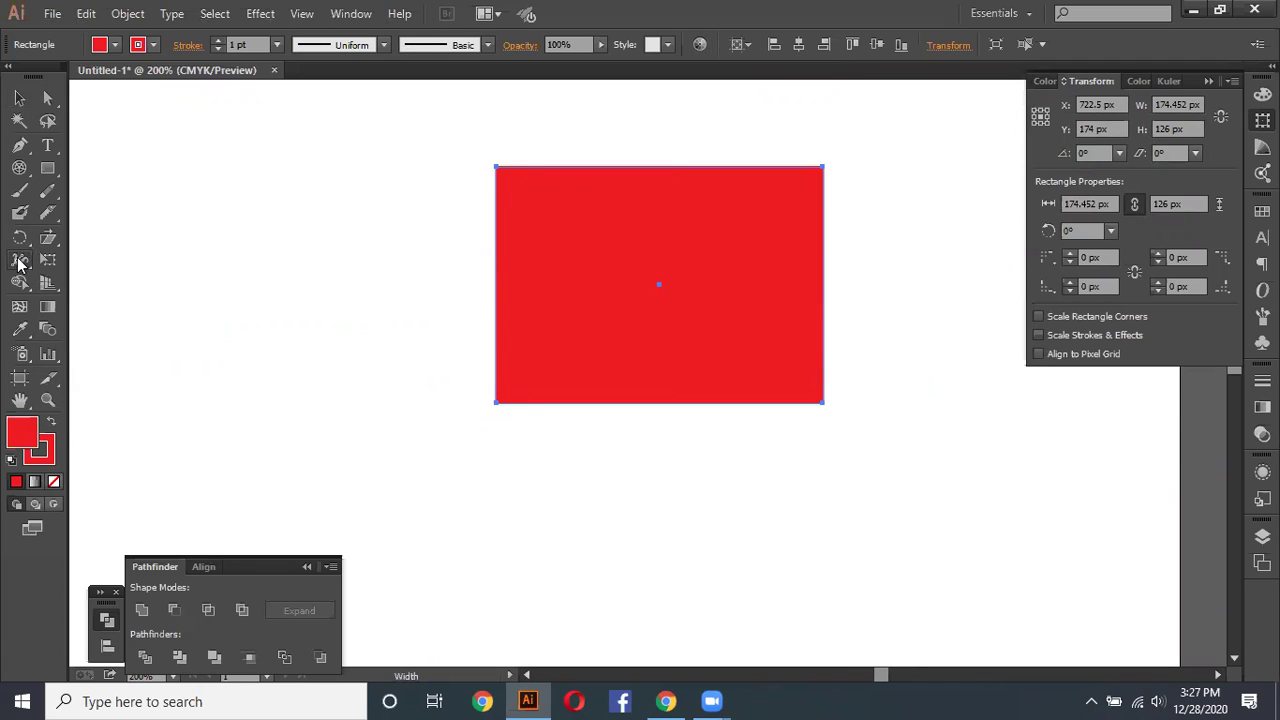
{"action": "left_click_drag", "start_coordinate": [22, 259], "coordinate": [107, 259]}
{"action": "key", "text": "ctrl+minus"}
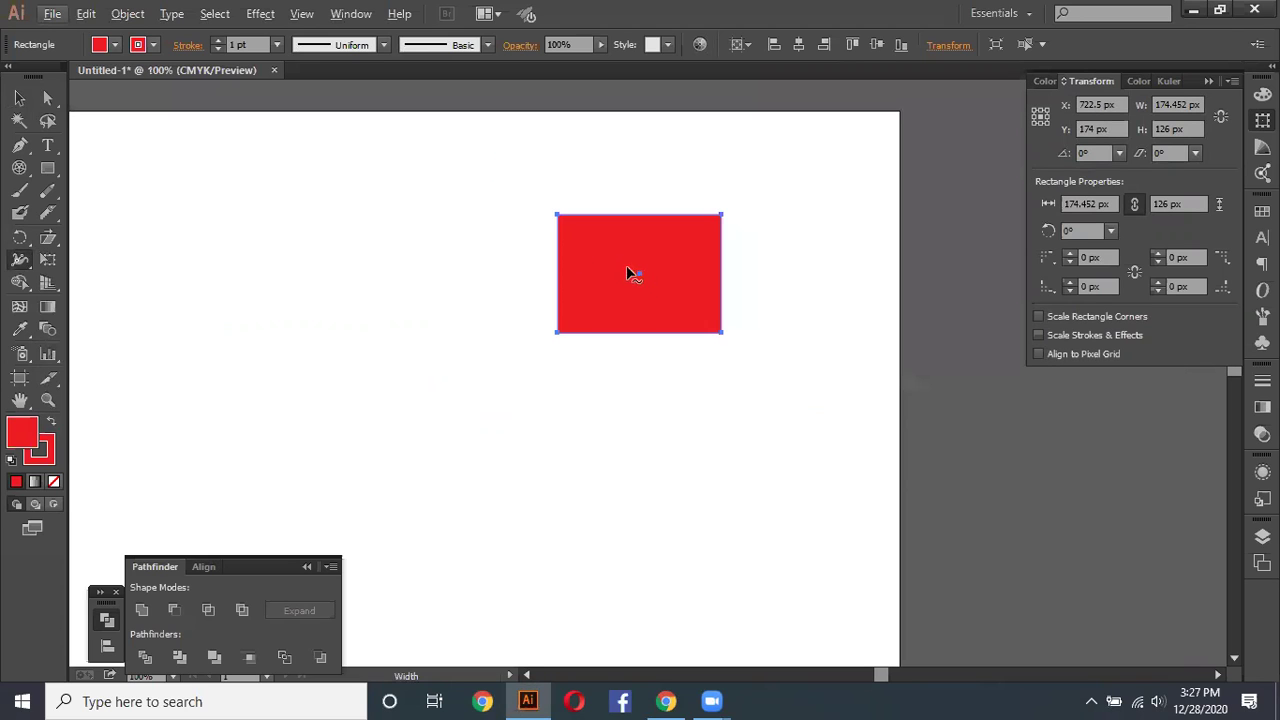
{"action": "left_click_drag", "start_coordinate": [617, 282], "coordinate": [622, 426]}
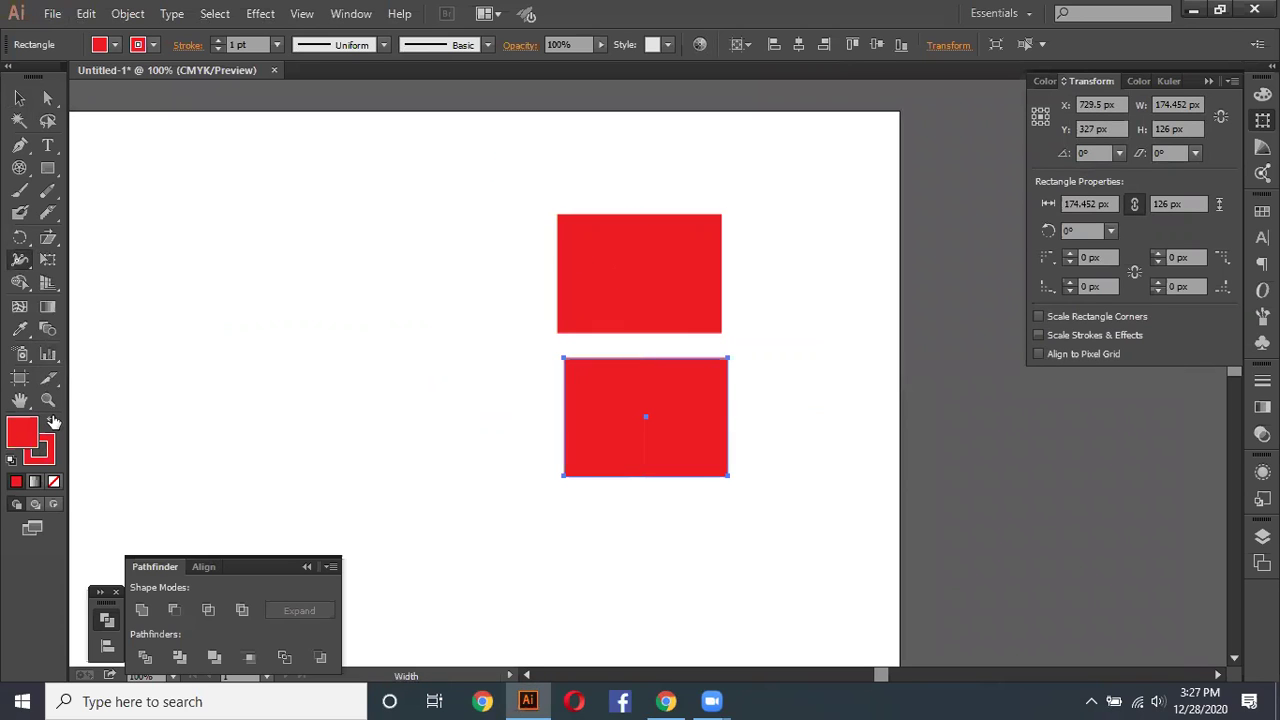
Step: Set the lower copy's fill to None, leaving a red outline
{"action": "left_click", "coordinate": [56, 480]}
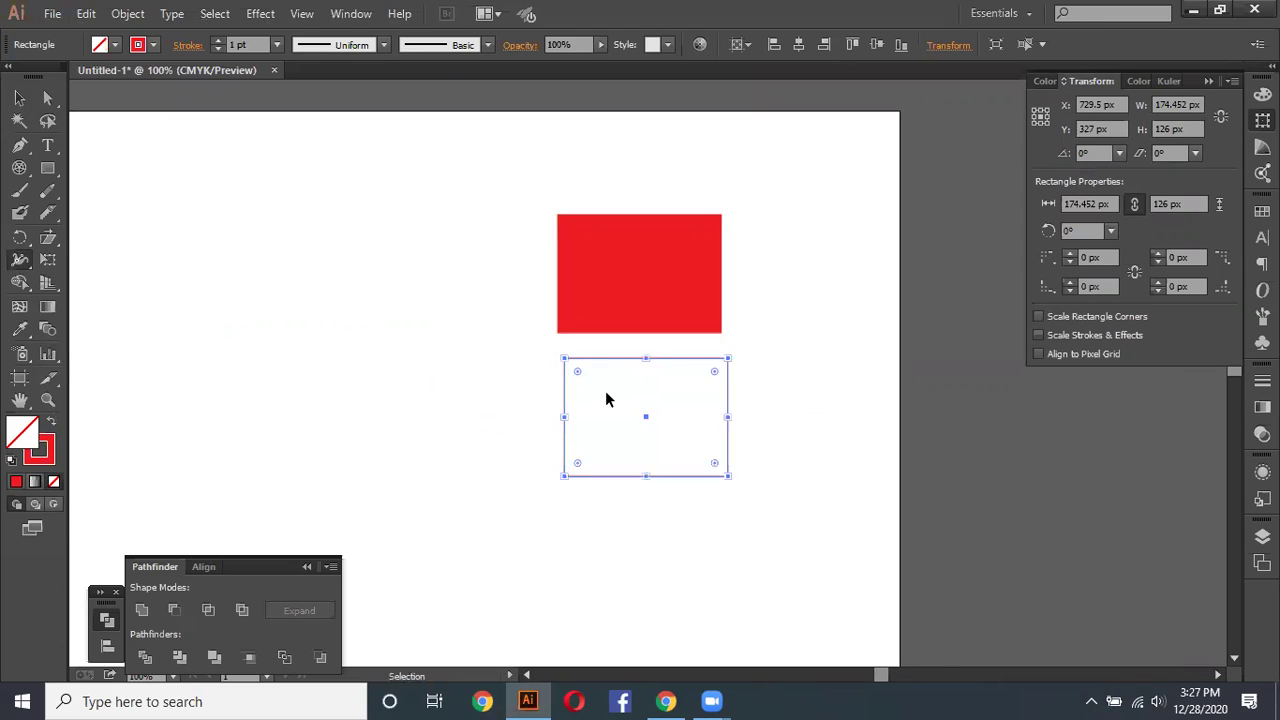
{"action": "scroll", "coordinate": [605, 395], "scroll_direction": "left", "scroll_amount": 1}
{"action": "scroll", "coordinate": [622, 360], "scroll_direction": "up", "scroll_amount": 3}
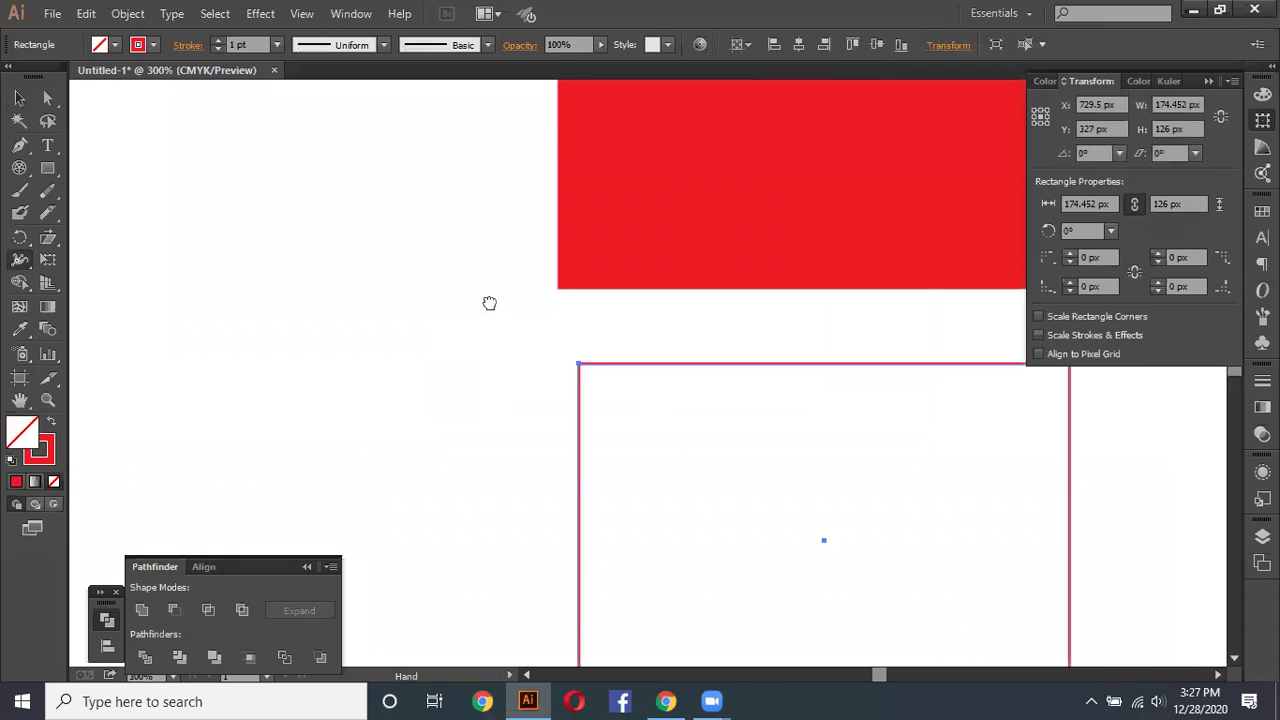
{"action": "scroll", "coordinate": [489, 300], "scroll_direction": "down", "scroll_amount": 2}
{"action": "scroll", "coordinate": [489, 300], "scroll_direction": "right", "scroll_amount": 2}
Step: Vary the copy's stroke width at the top-left corner and along the right edge with the Width tool
{"action": "left_click_drag", "start_coordinate": [372, 230], "coordinate": [427, 279]}
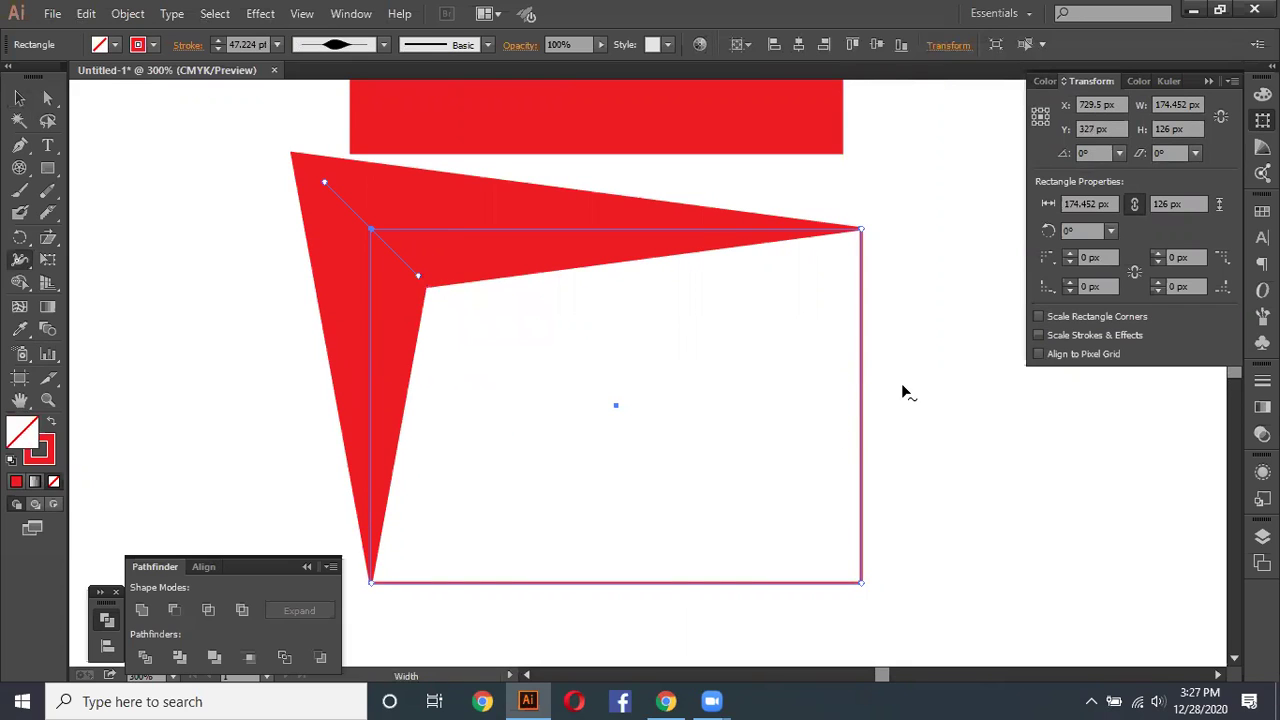
{"action": "left_click_drag", "start_coordinate": [862, 375], "coordinate": [966, 376]}
{"action": "left_click_drag", "start_coordinate": [815, 459], "coordinate": [858, 447]}
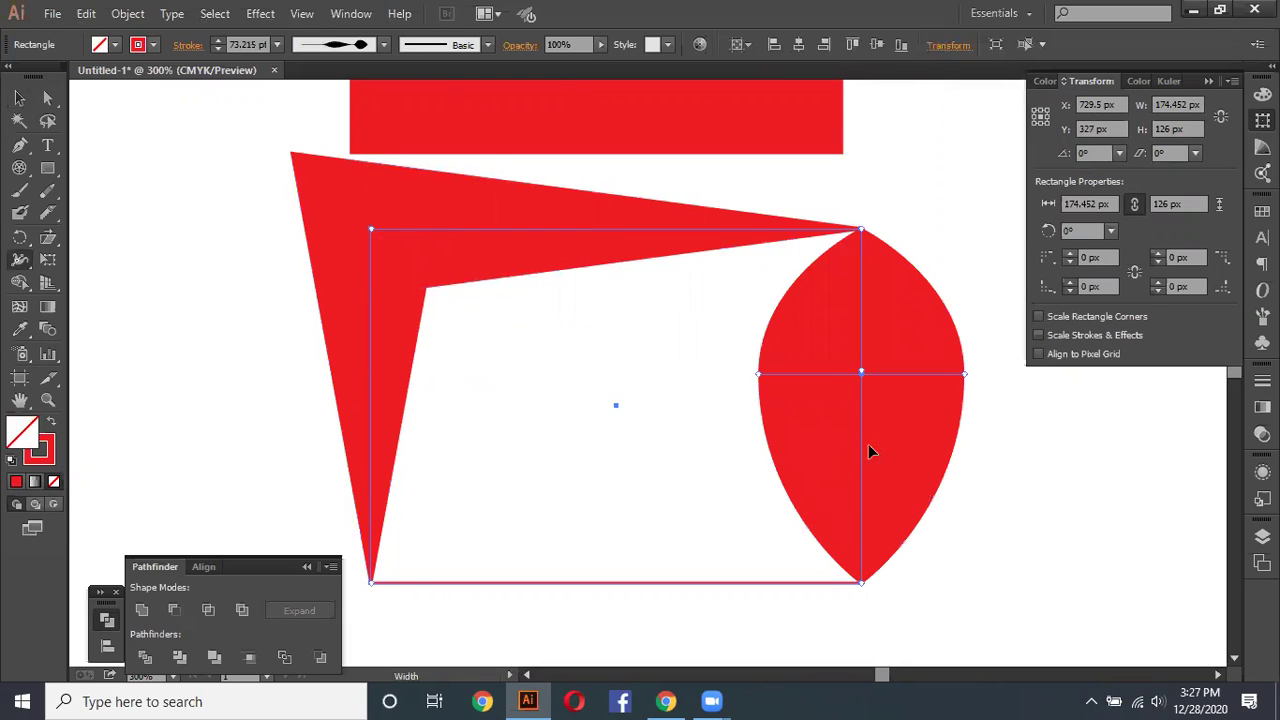
{"action": "left_click_drag", "start_coordinate": [863, 332], "coordinate": [879, 324]}
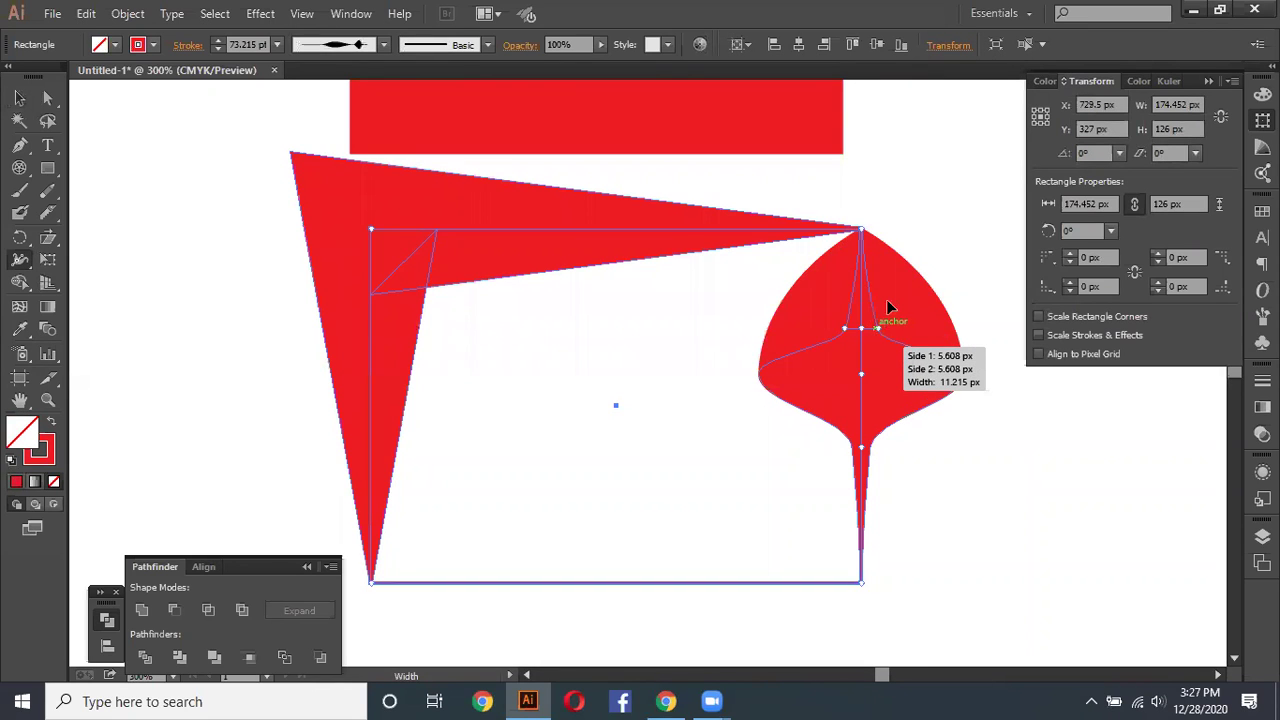
{"action": "left_click_drag", "start_coordinate": [889, 306], "coordinate": [885, 310]}
{"action": "mouse_move", "coordinate": [896, 378]}
{"action": "left_mouse_down"}
{"action": "mouse_move", "coordinate": [907, 370]}
{"action": "mouse_move", "coordinate": [899, 413]}
{"action": "mouse_move", "coordinate": [966, 371]}
{"action": "mouse_move", "coordinate": [903, 377]}
{"action": "left_mouse_up"}
{"action": "mouse_move", "coordinate": [873, 334]}
{"action": "left_mouse_down"}
{"action": "mouse_move", "coordinate": [868, 458]}
{"action": "mouse_move", "coordinate": [908, 512]}
{"action": "mouse_move", "coordinate": [631, 499]}
{"action": "left_mouse_up"}
Step: Undo the Width tool changes along the right edge
{"action": "scroll", "coordinate": [884, 477], "scroll_direction": "down", "scroll_amount": 2}
{"action": "scroll", "coordinate": [863, 477], "scroll_direction": "down", "scroll_amount": 1}
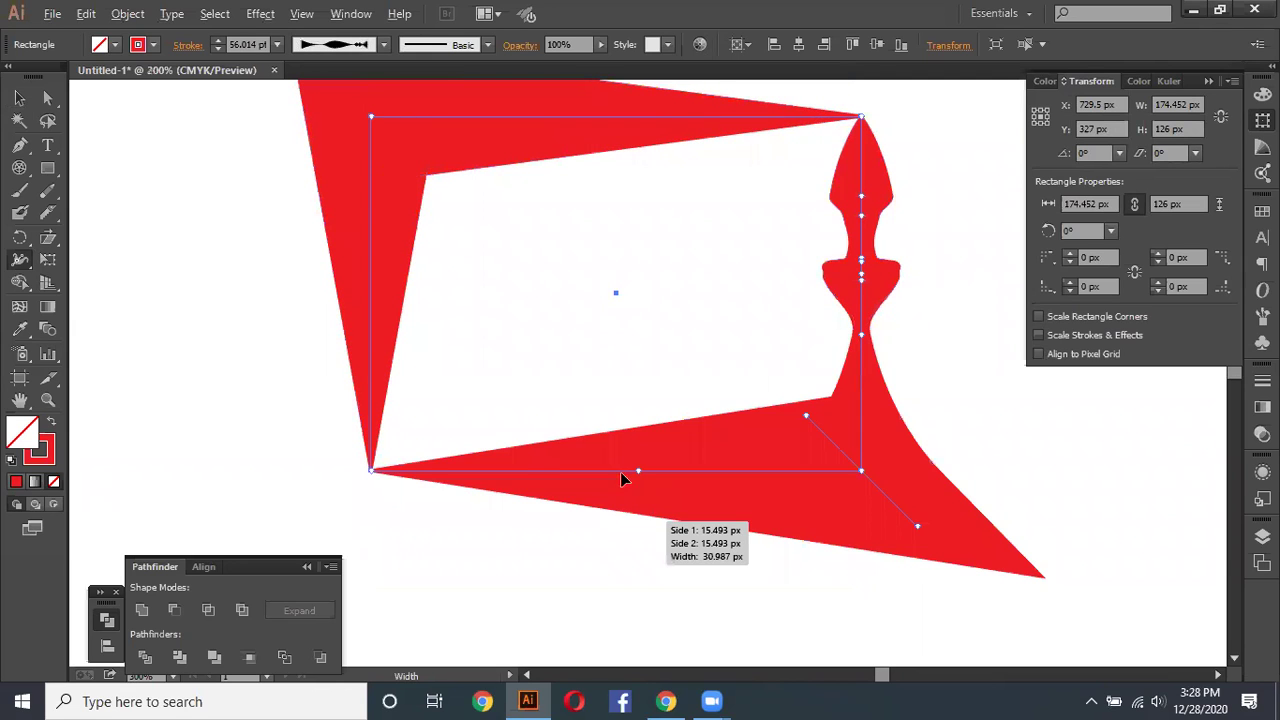
{"action": "scroll", "coordinate": [620, 475], "scroll_direction": "down", "scroll_amount": 2}
{"action": "key", "text": "ctrl+z"}
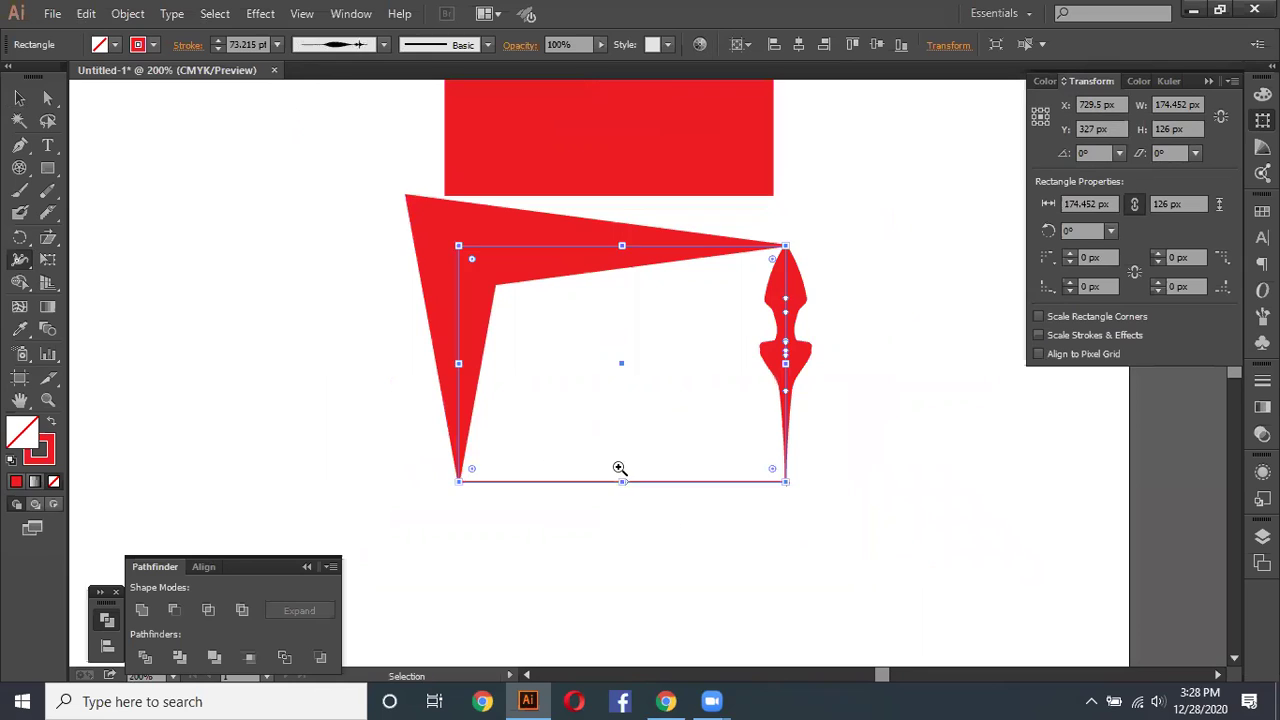
{"action": "key", "text": "ctrl+z"}
{"action": "key", "text": "ctrl+z"}
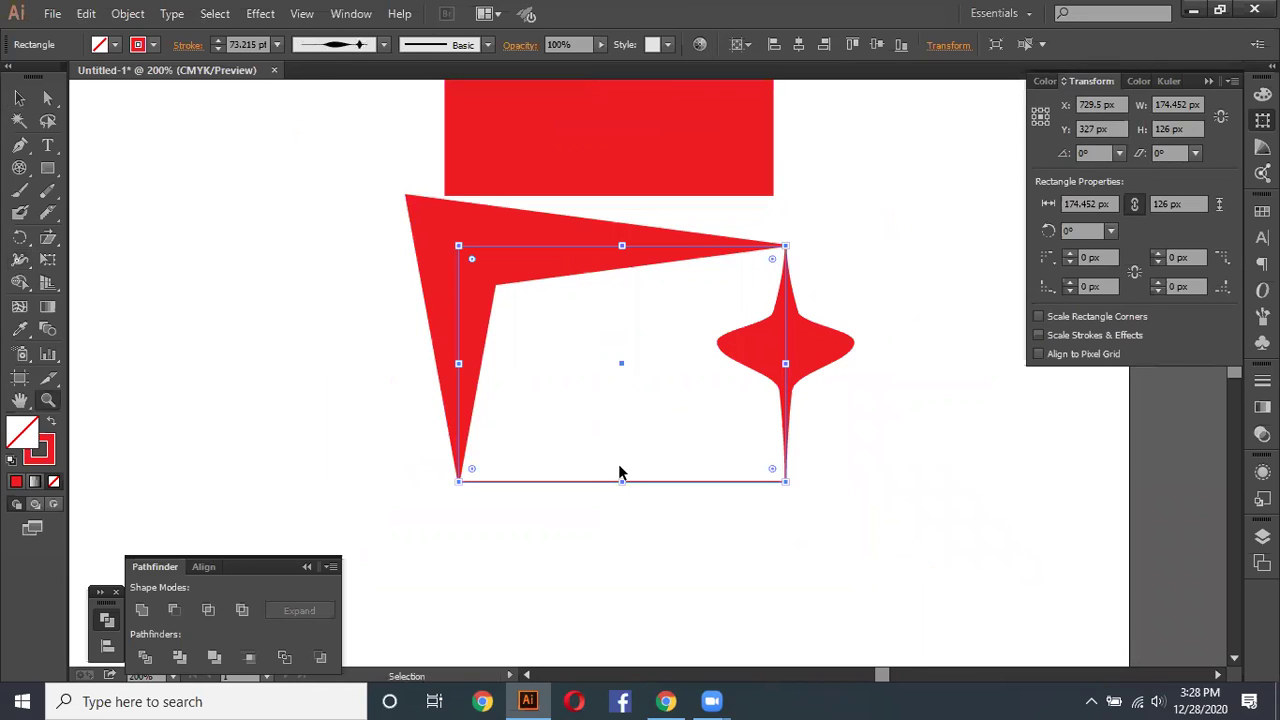
{"action": "key", "text": "ctrl+z"}
{"action": "key", "text": "ctrl+z"}
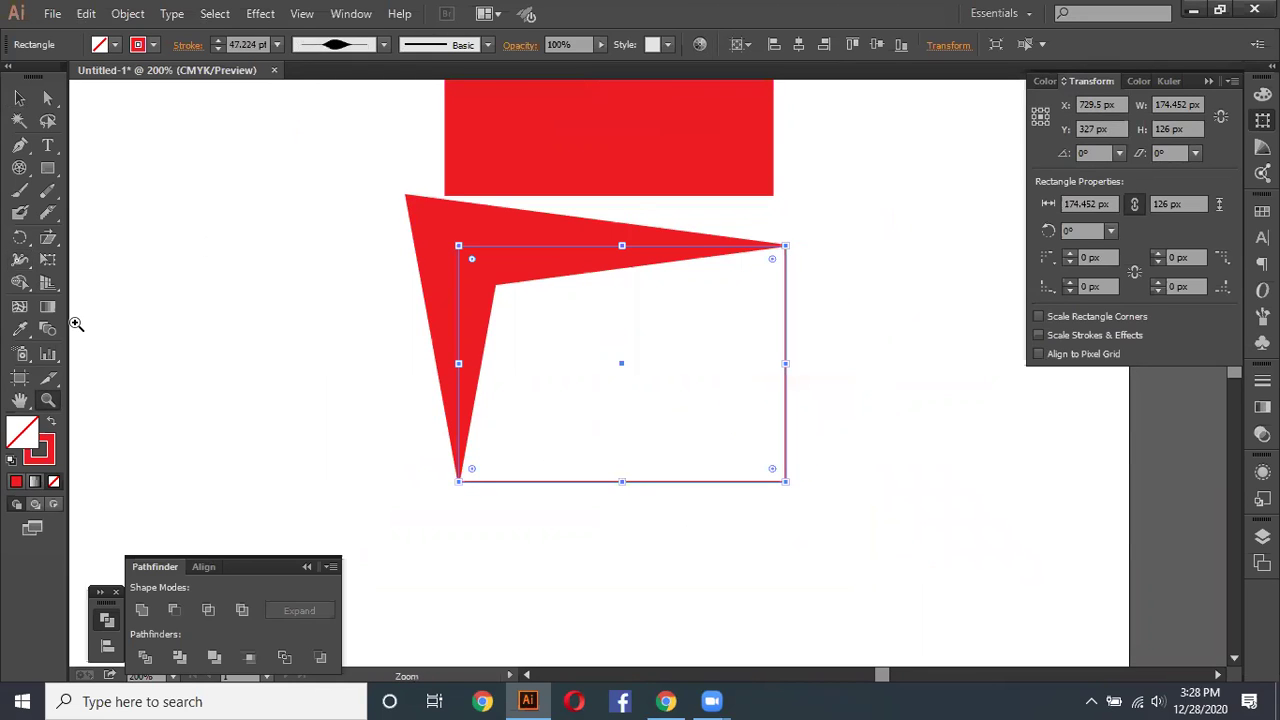
{"action": "key", "text": "ctrl+z"}
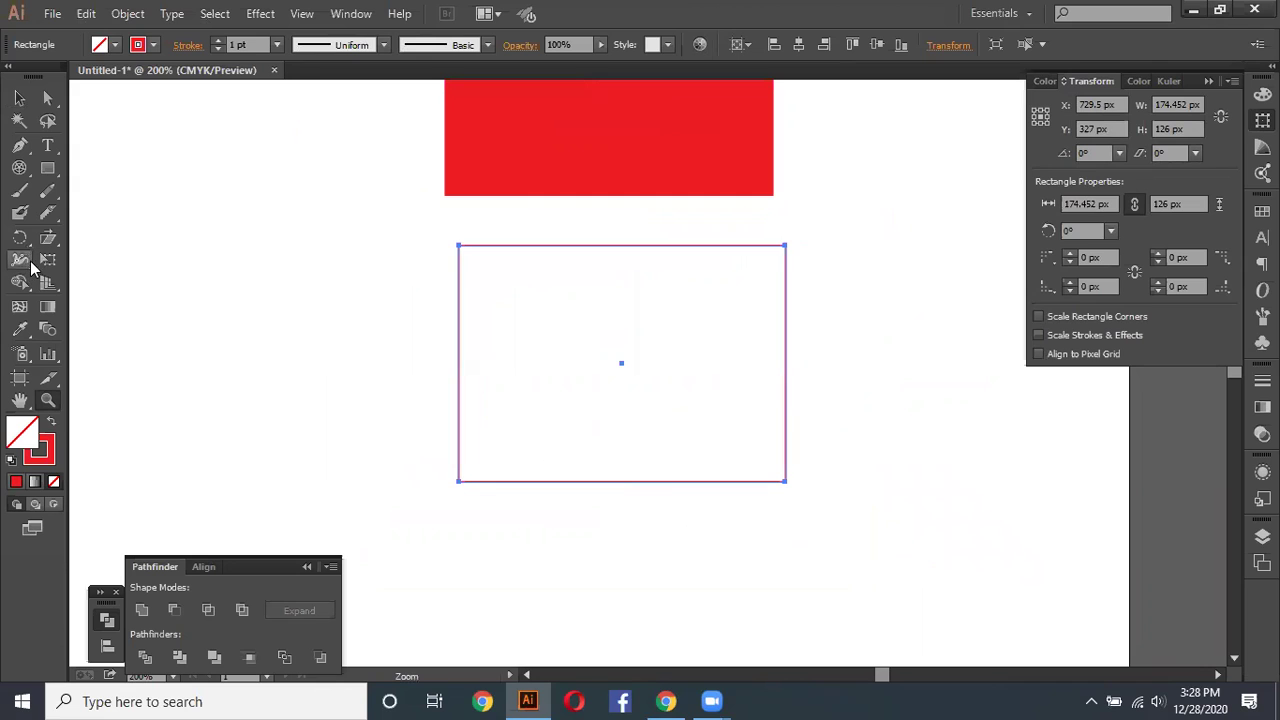
{"action": "left_click", "coordinate": [30, 261]}
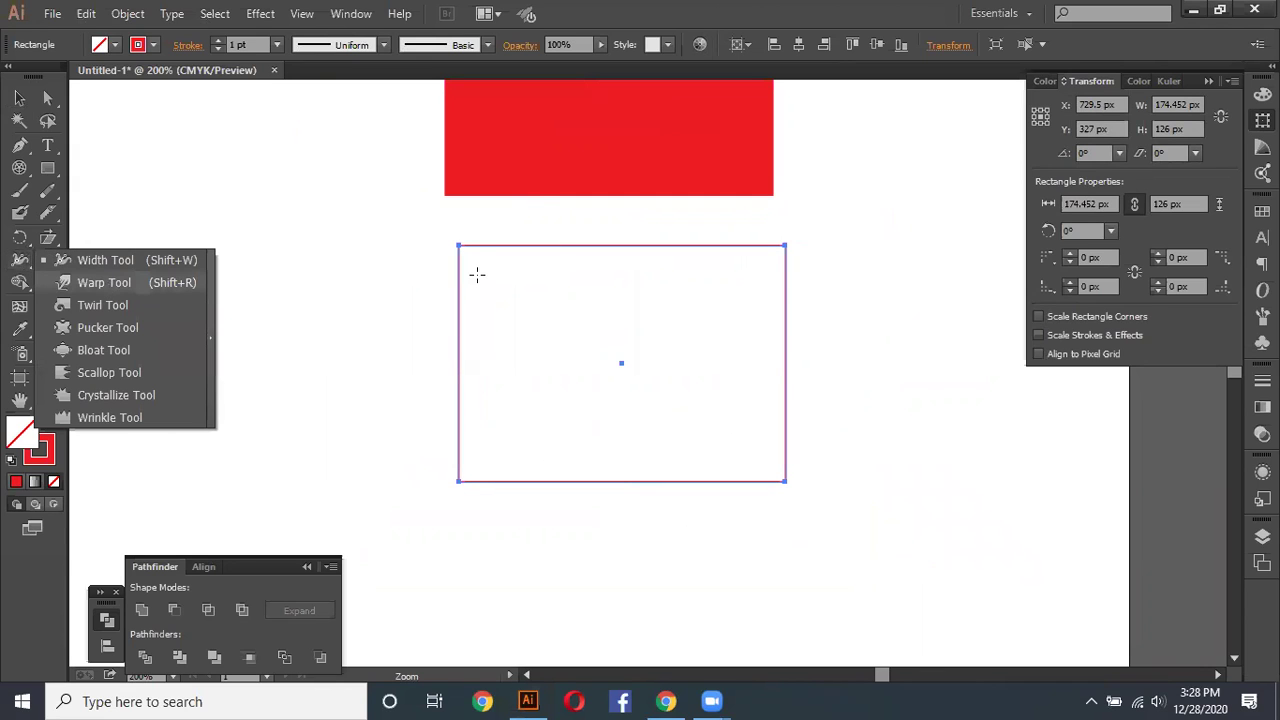
{"action": "key", "text": "shift+r"}
{"action": "left_click_drag", "start_coordinate": [445, 258], "coordinate": [352, 222]}
{"action": "left_click_drag", "start_coordinate": [361, 320], "coordinate": [457, 368]}
{"action": "left_click_drag", "start_coordinate": [409, 460], "coordinate": [449, 551]}
{"action": "left_click_drag", "start_coordinate": [445, 495], "coordinate": [447, 405]}
{"action": "mouse_move", "coordinate": [424, 463]}
{"action": "left_mouse_down"}
{"action": "mouse_move", "coordinate": [512, 385]}
{"action": "mouse_move", "coordinate": [484, 391]}
{"action": "left_mouse_up"}
{"action": "left_click_drag", "start_coordinate": [480, 455], "coordinate": [494, 374]}
{"action": "mouse_move", "coordinate": [666, 342]}
{"action": "left_mouse_down"}
{"action": "mouse_move", "coordinate": [808, 340]}
{"action": "mouse_move", "coordinate": [793, 409]}
{"action": "left_mouse_up"}
{"action": "left_click_drag", "start_coordinate": [784, 358], "coordinate": [697, 364]}
{"action": "key", "text": "v"}
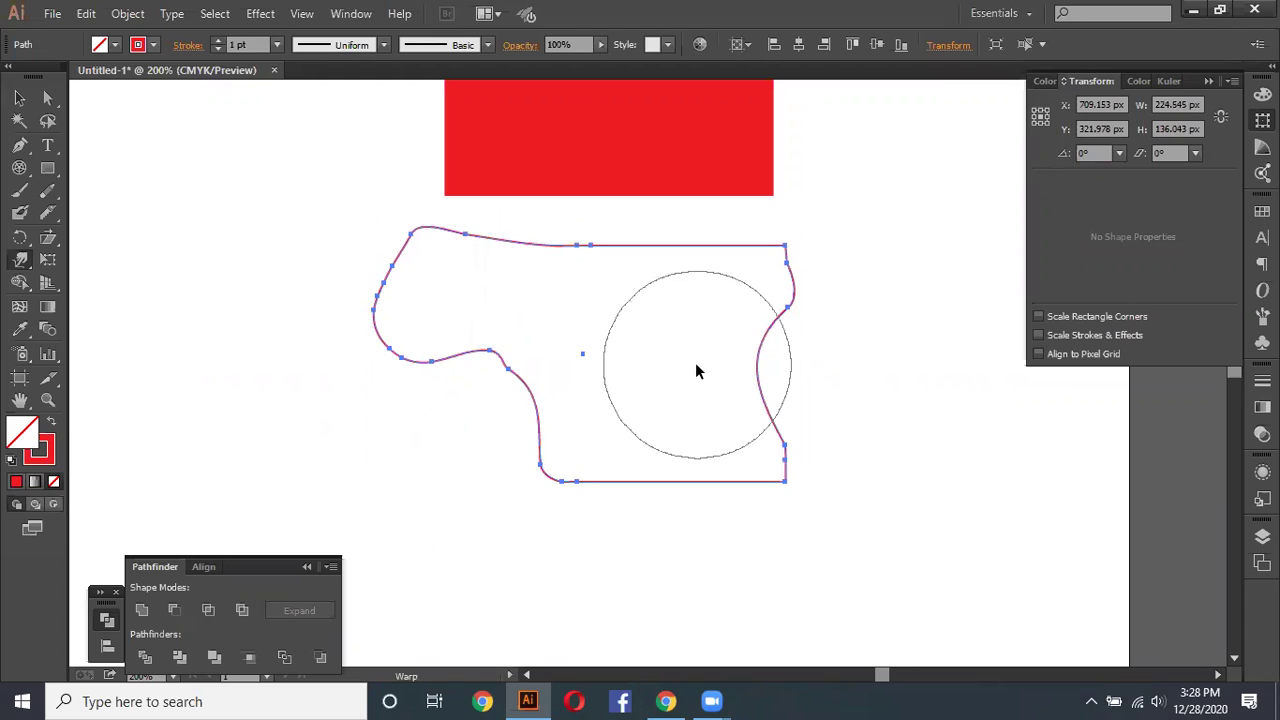
{"action": "key", "text": "ctrl+z"}
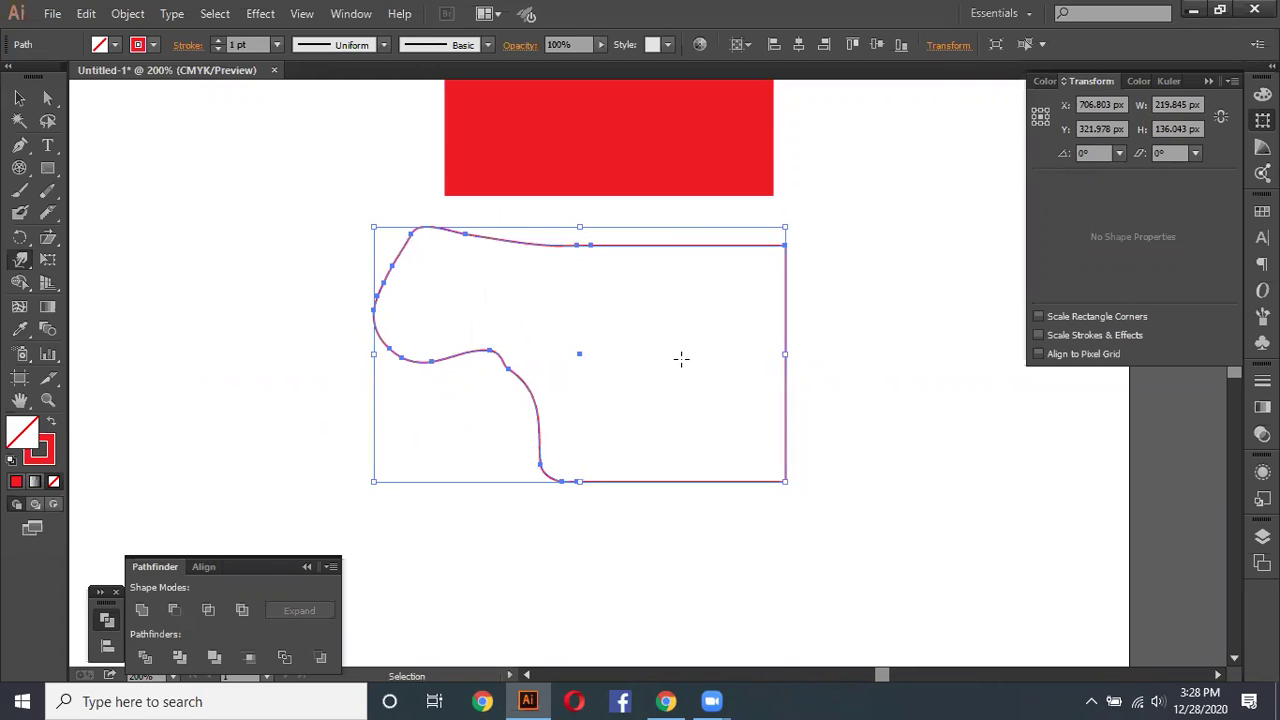
{"action": "key", "text": "shift+r"}
{"action": "scroll", "coordinate": [681, 358], "scroll_direction": "up", "scroll_amount": 5}
{"action": "left_click", "coordinate": [694, 320], "text": "ctrl"}
{"action": "left_click_drag", "start_coordinate": [694, 320], "coordinate": [866, 271]}
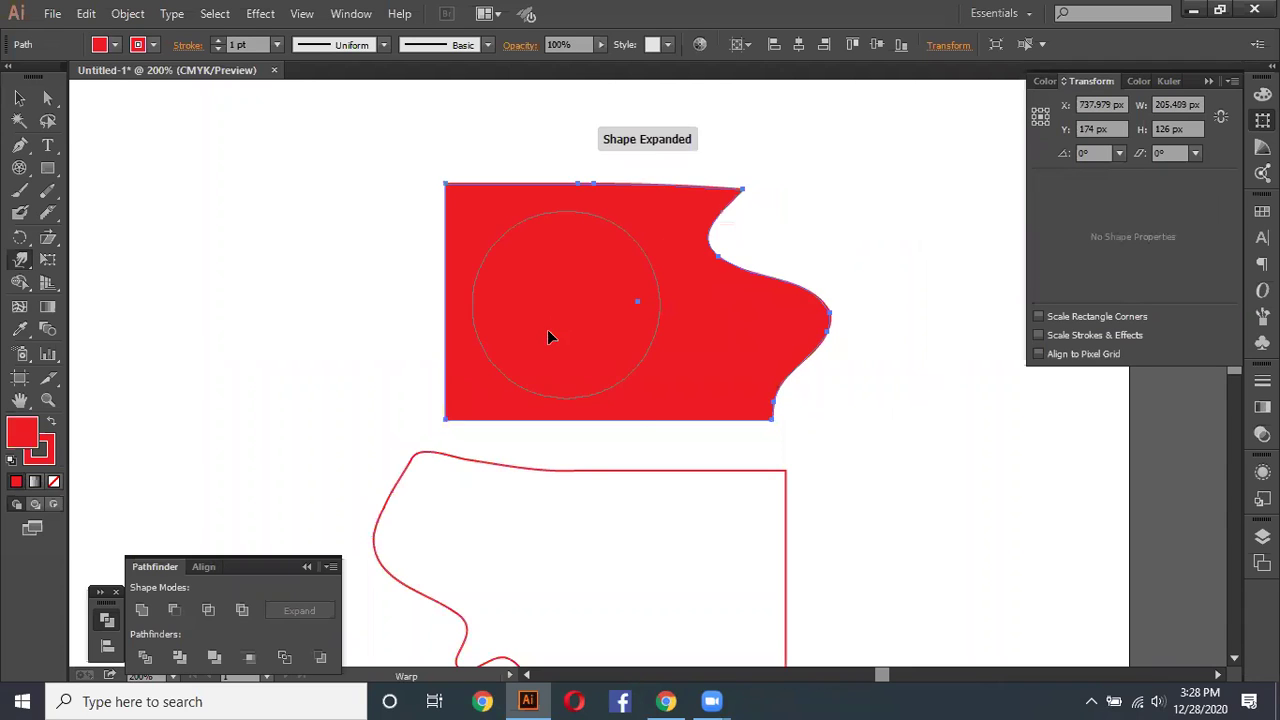
{"action": "key", "text": "ctrl+z"}
{"action": "key", "text": "ctrl+z"}
{"action": "key", "text": "ctrl+z"}
{"action": "key", "text": "ctrl+z"}
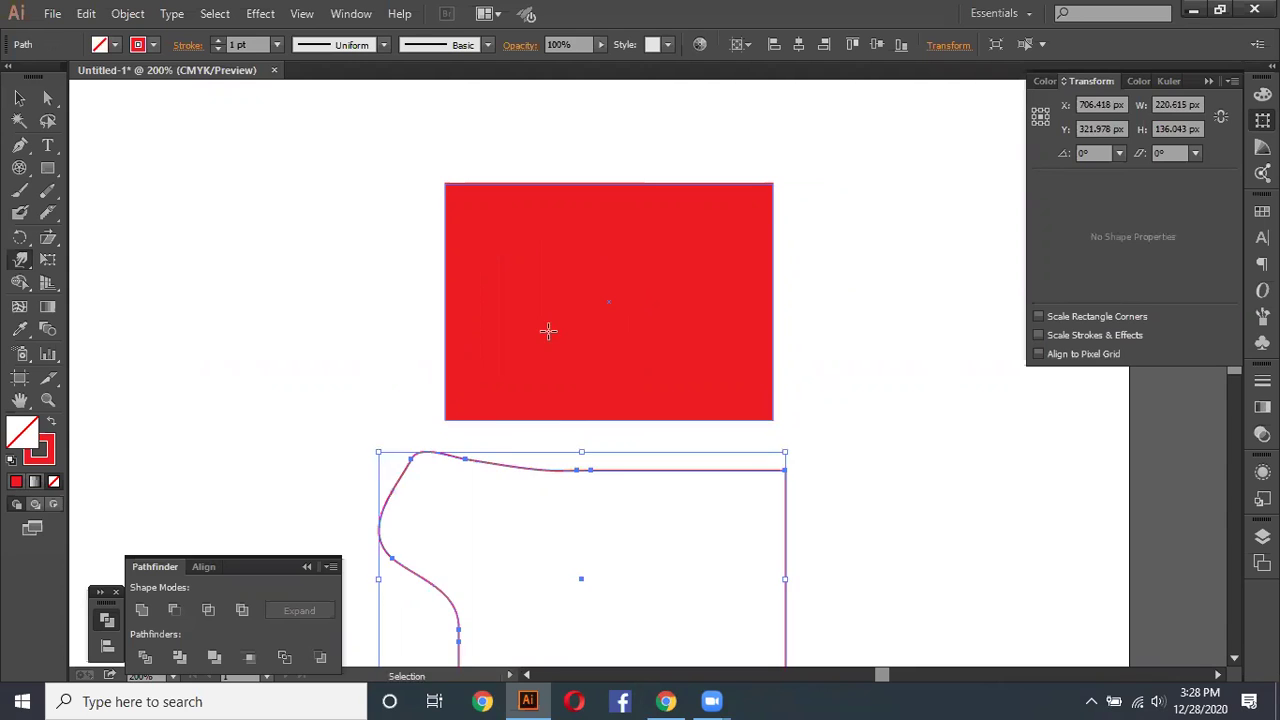
{"action": "key", "text": "ctrl+z"}
{"action": "key", "text": "ctrl+z"}
Step: Twirl the outline's top-left corner into a spiral with the Twirl tool
{"action": "left_click", "coordinate": [22, 262]}
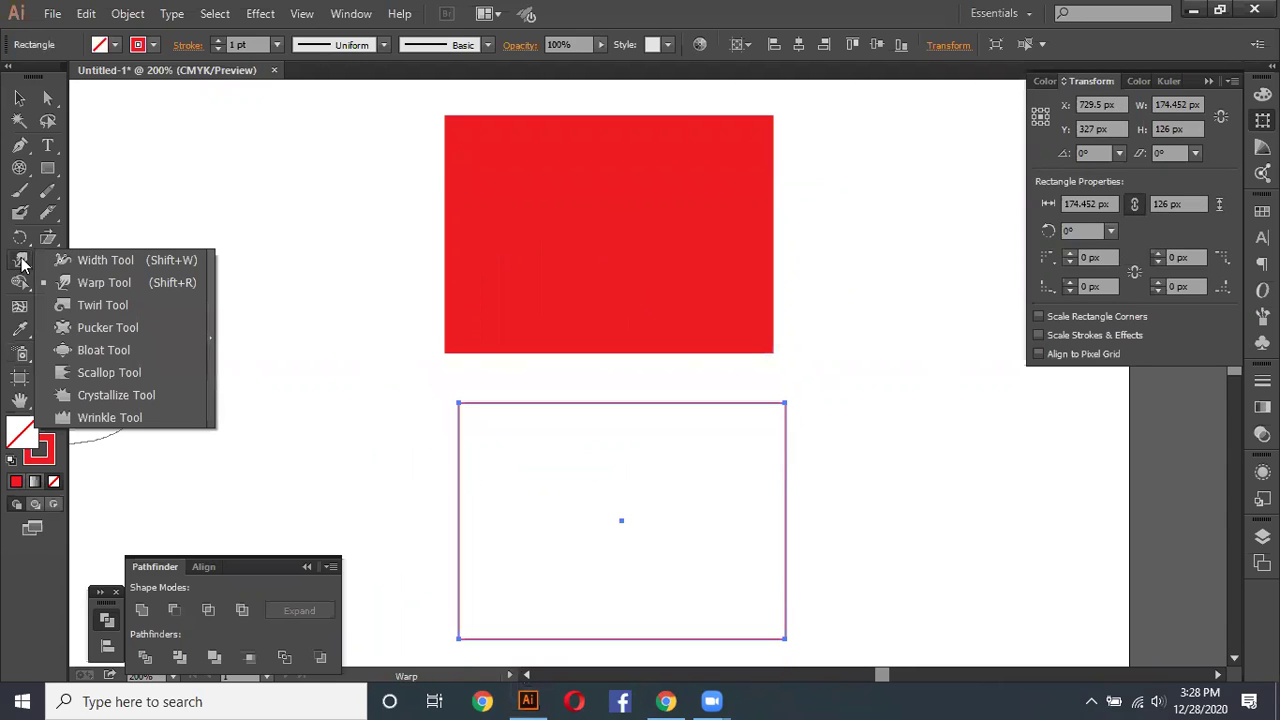
{"action": "left_click", "coordinate": [94, 307]}
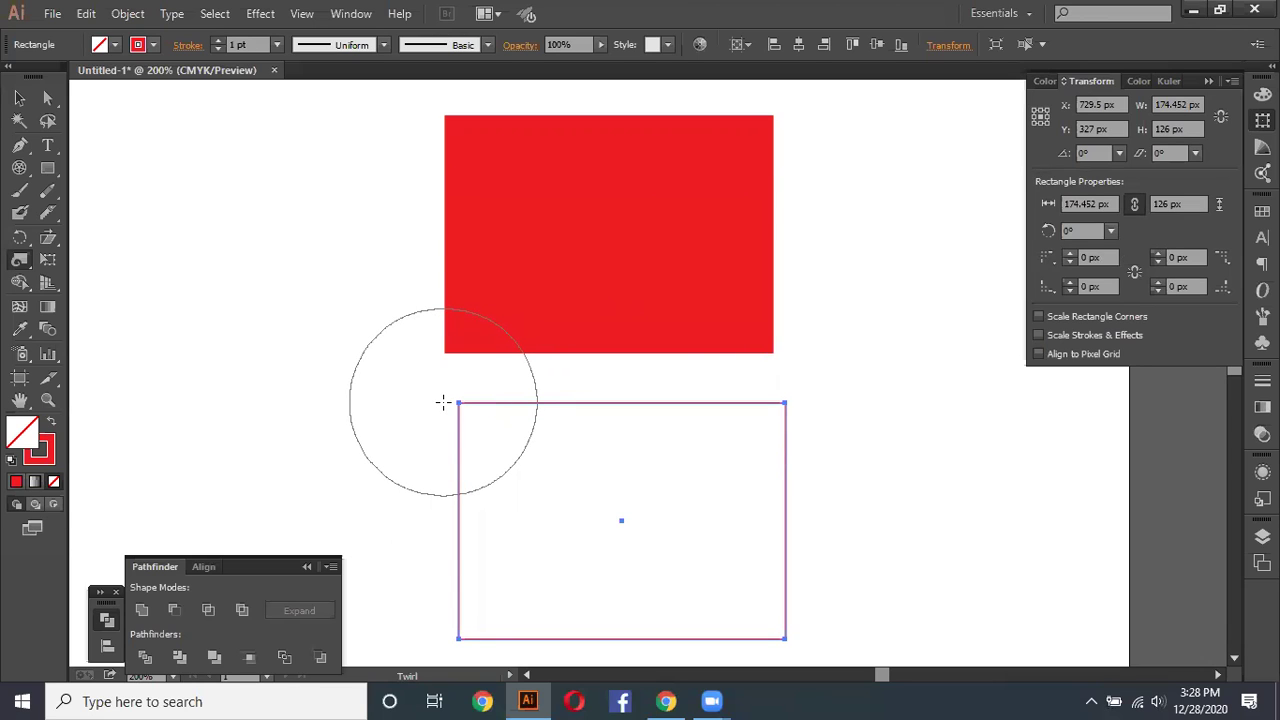
{"action": "left_click_drag", "start_coordinate": [443, 402], "coordinate": [443, 402]}
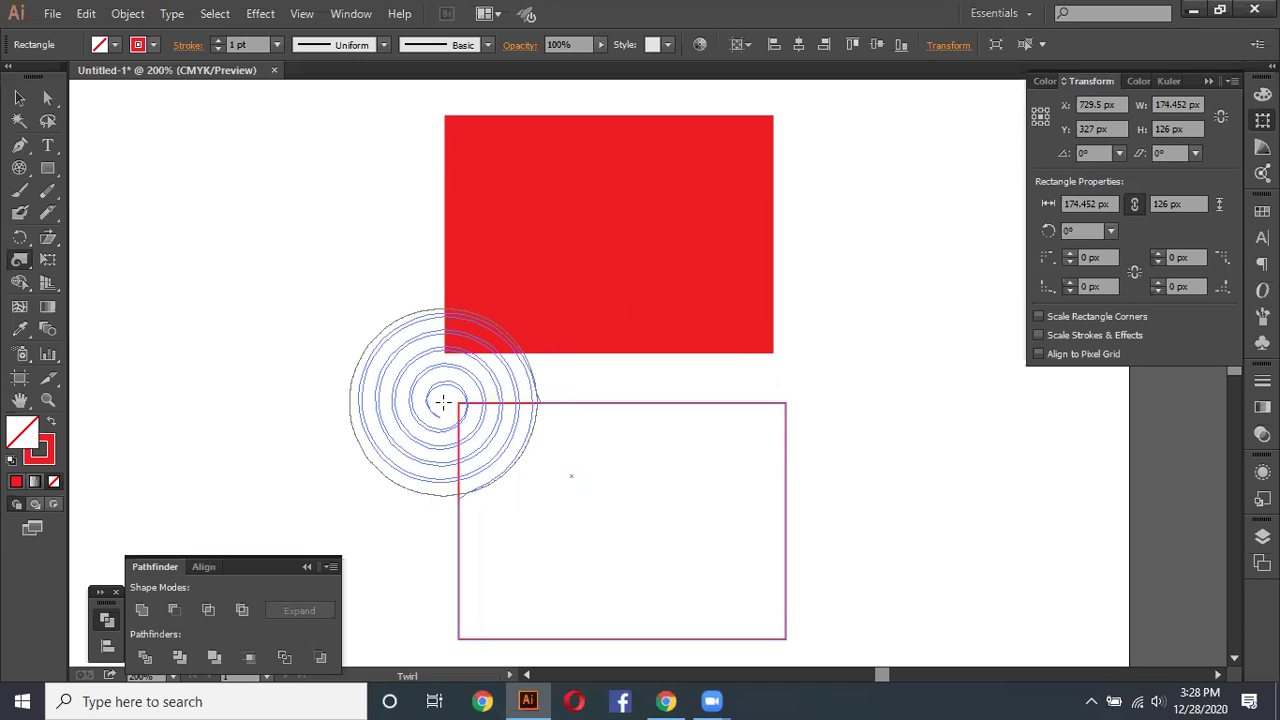
{"action": "left_click_drag", "start_coordinate": [443, 402], "coordinate": [443, 402]}
Step: Select the red outline paths and twirl two more spirals into them
{"action": "key", "text": "v"}
{"action": "left_click", "coordinate": [237, 446], "text": "ctrl"}
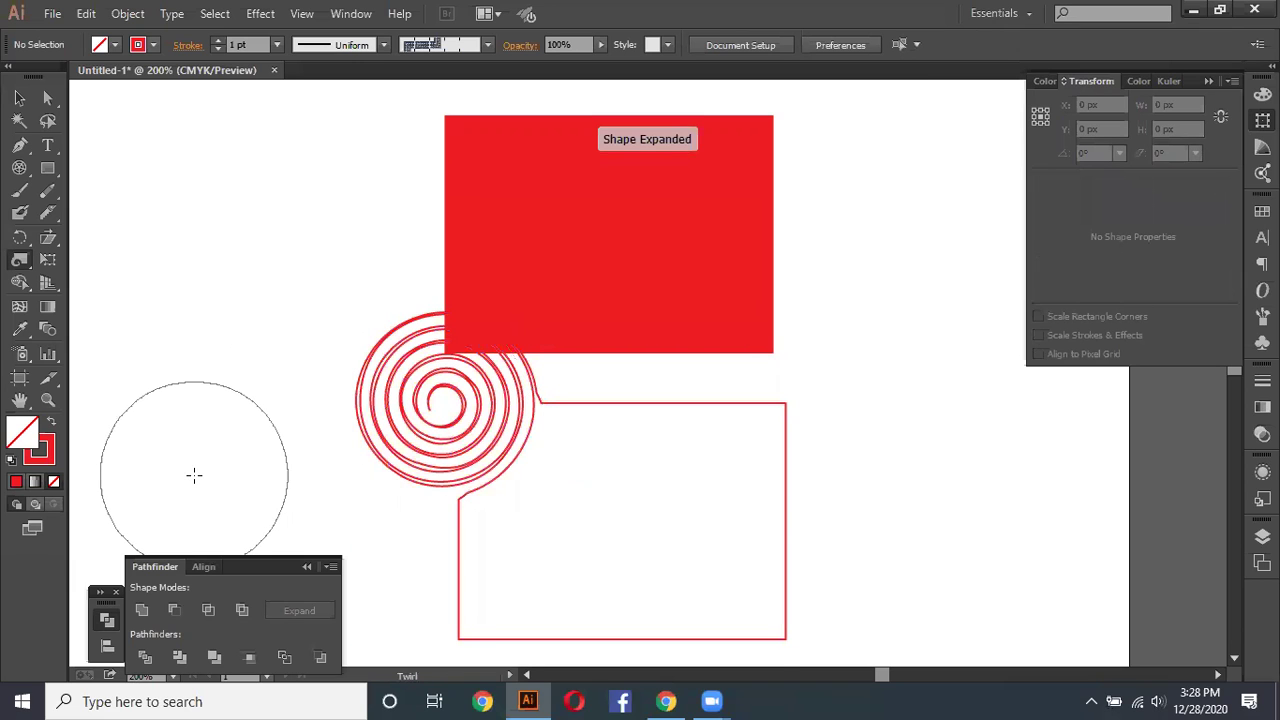
{"action": "left_click_drag", "start_coordinate": [942, 273], "coordinate": [673, 436]}
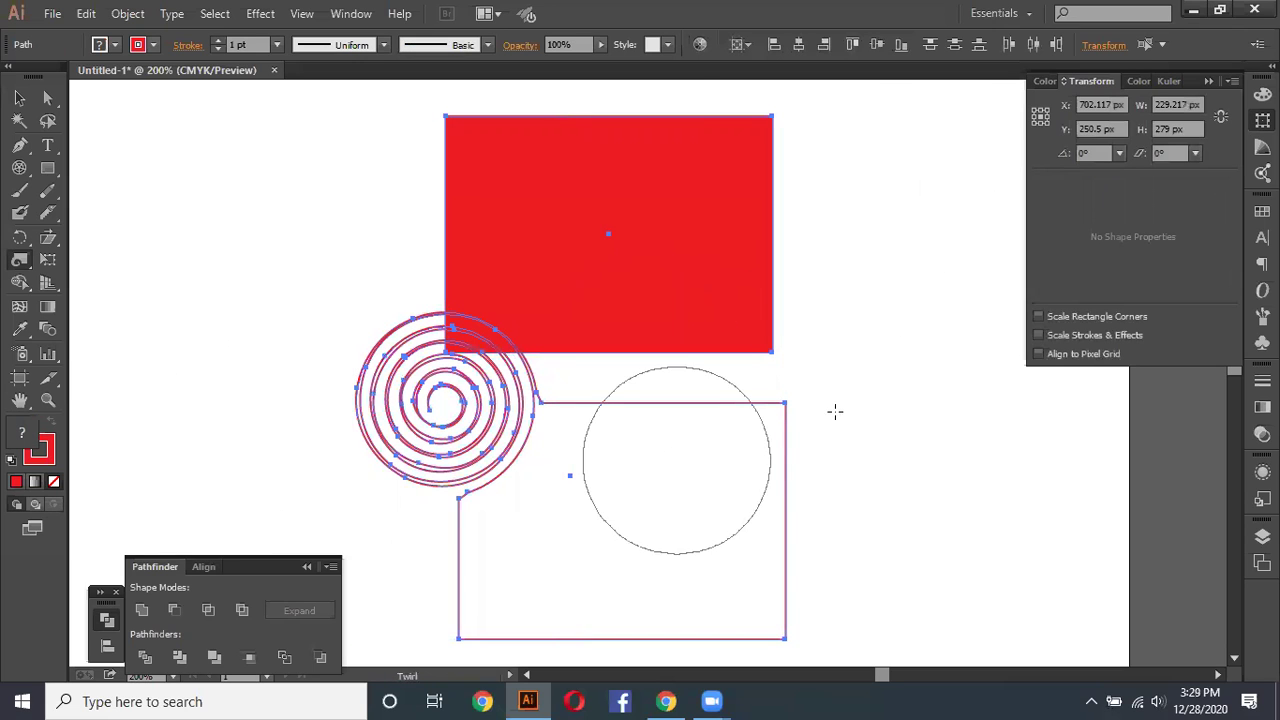
{"action": "left_click_drag", "start_coordinate": [820, 366], "coordinate": [820, 366]}
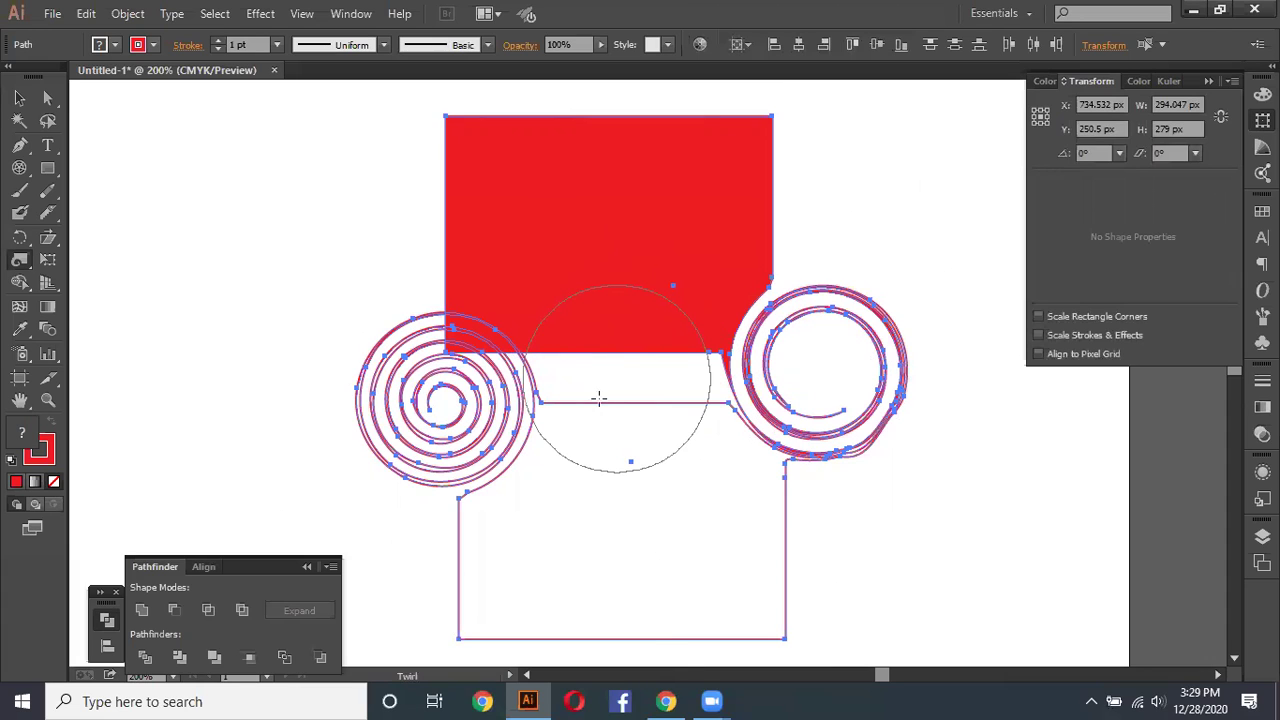
{"action": "left_click", "coordinate": [636, 381]}
{"action": "left_click_drag", "start_coordinate": [636, 381], "coordinate": [665, 391]}
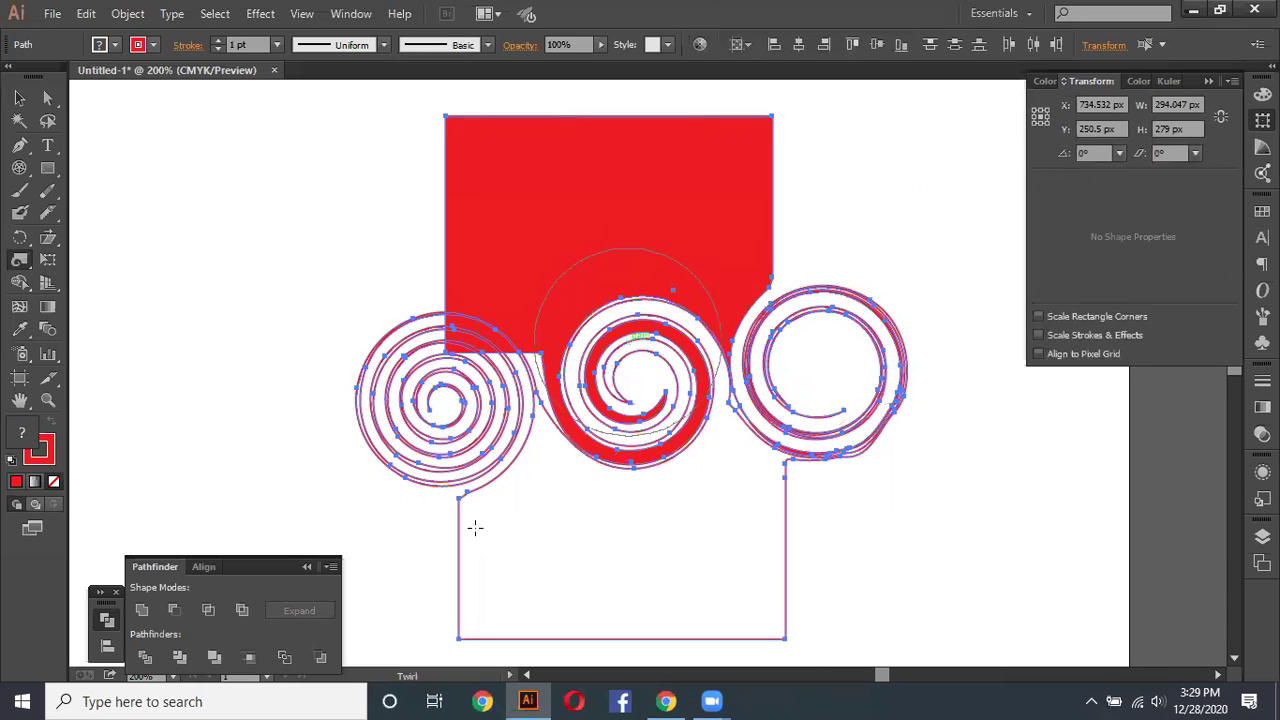
Step: Move the red rectangle with its attached spirals to the upper left
{"action": "left_click", "coordinate": [20, 97]}
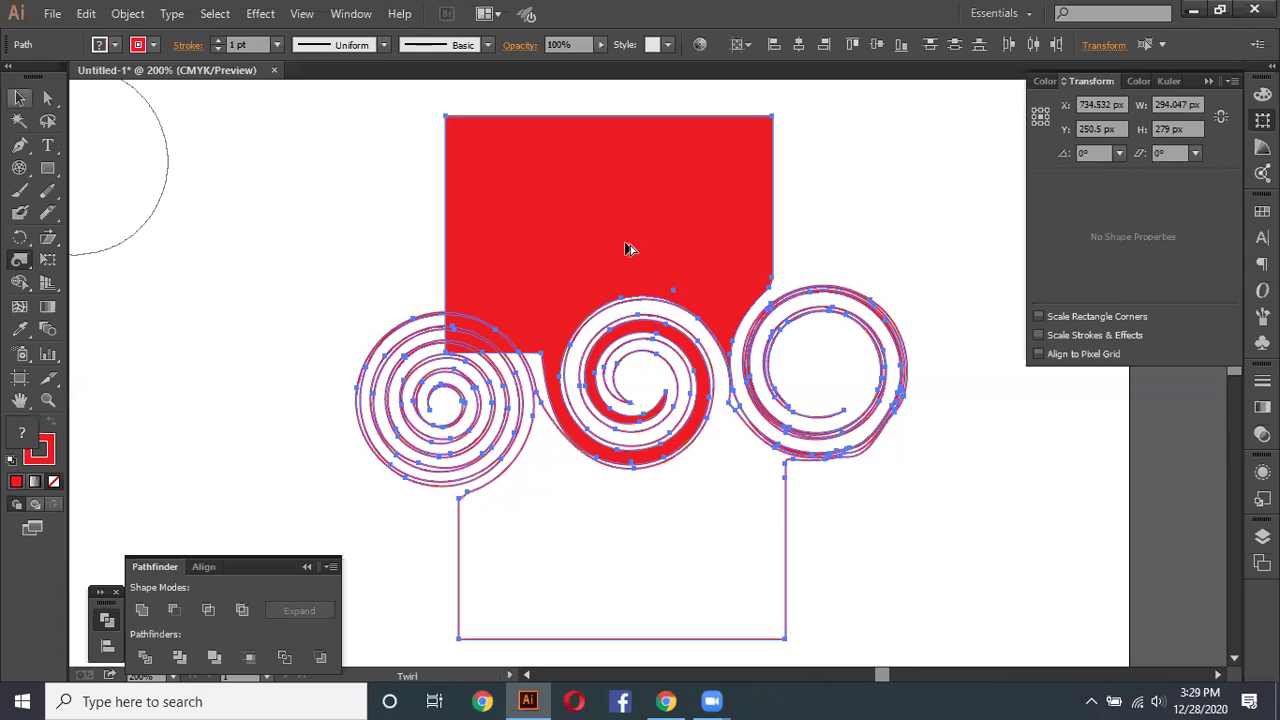
{"action": "scroll", "coordinate": [628, 249], "scroll_direction": "down", "scroll_amount": 2}
{"action": "left_click", "coordinate": [482, 198]}
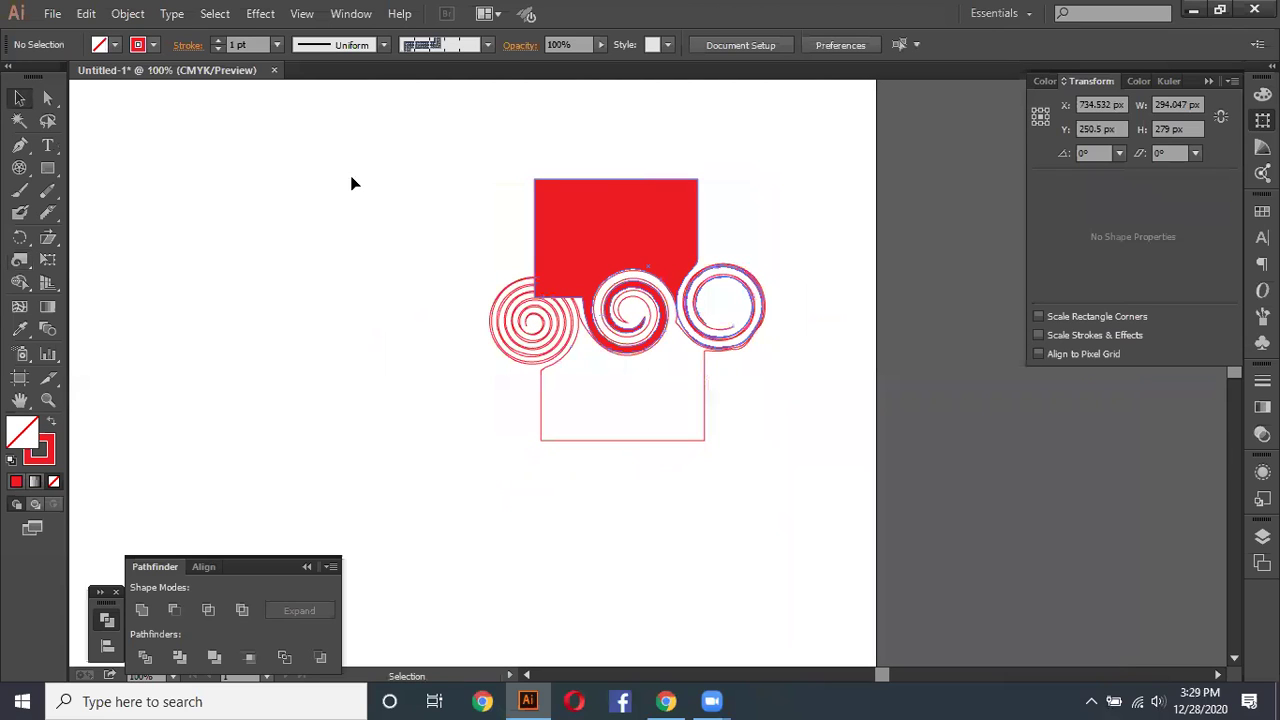
{"action": "left_click_drag", "start_coordinate": [351, 183], "coordinate": [336, 486]}
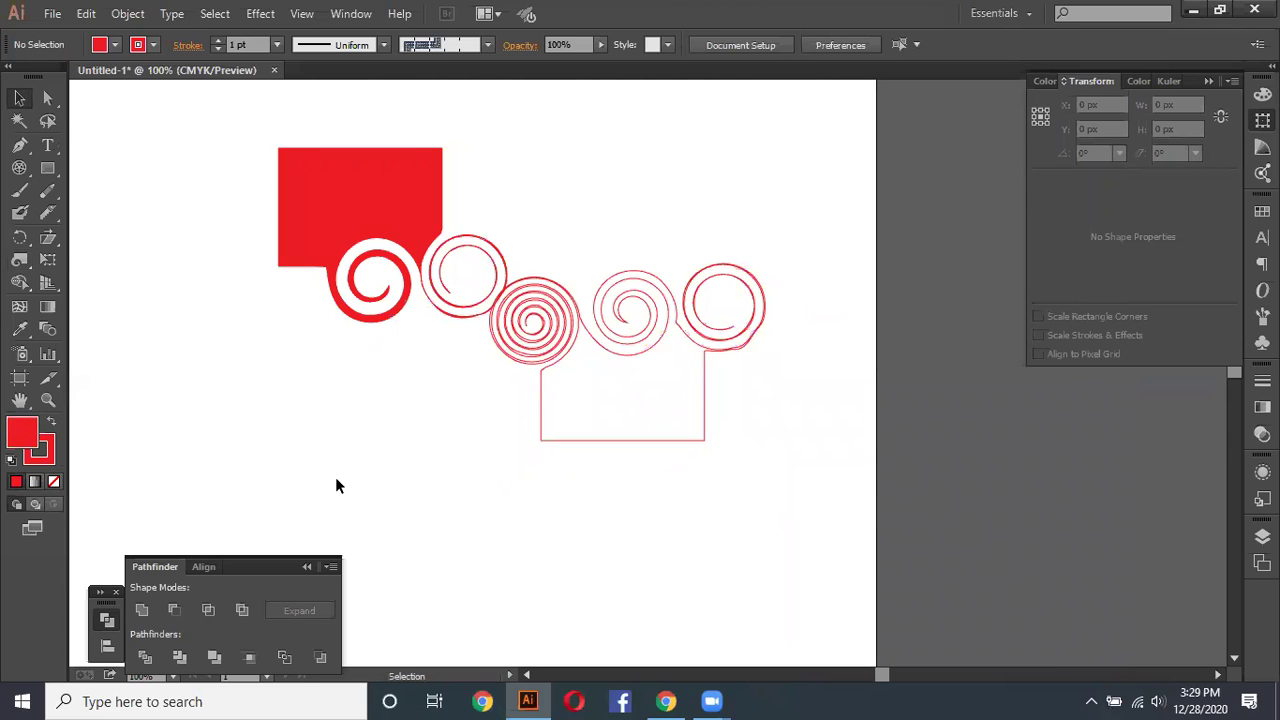
{"action": "left_click", "coordinate": [20, 145]}
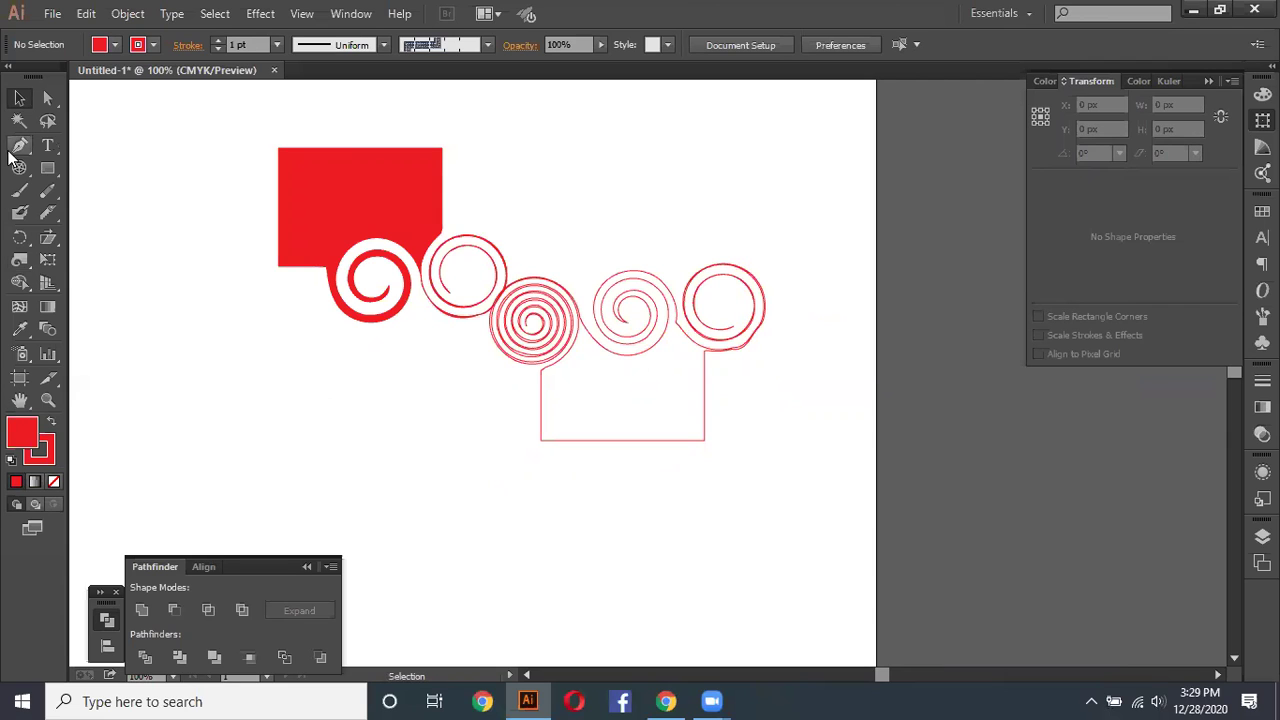
Step: Draw a straight horizontal line with the Pen tool below the red artwork
{"action": "left_click", "coordinate": [263, 381]}
{"action": "left_click", "coordinate": [456, 381]}
{"action": "left_click", "coordinate": [468, 381]}
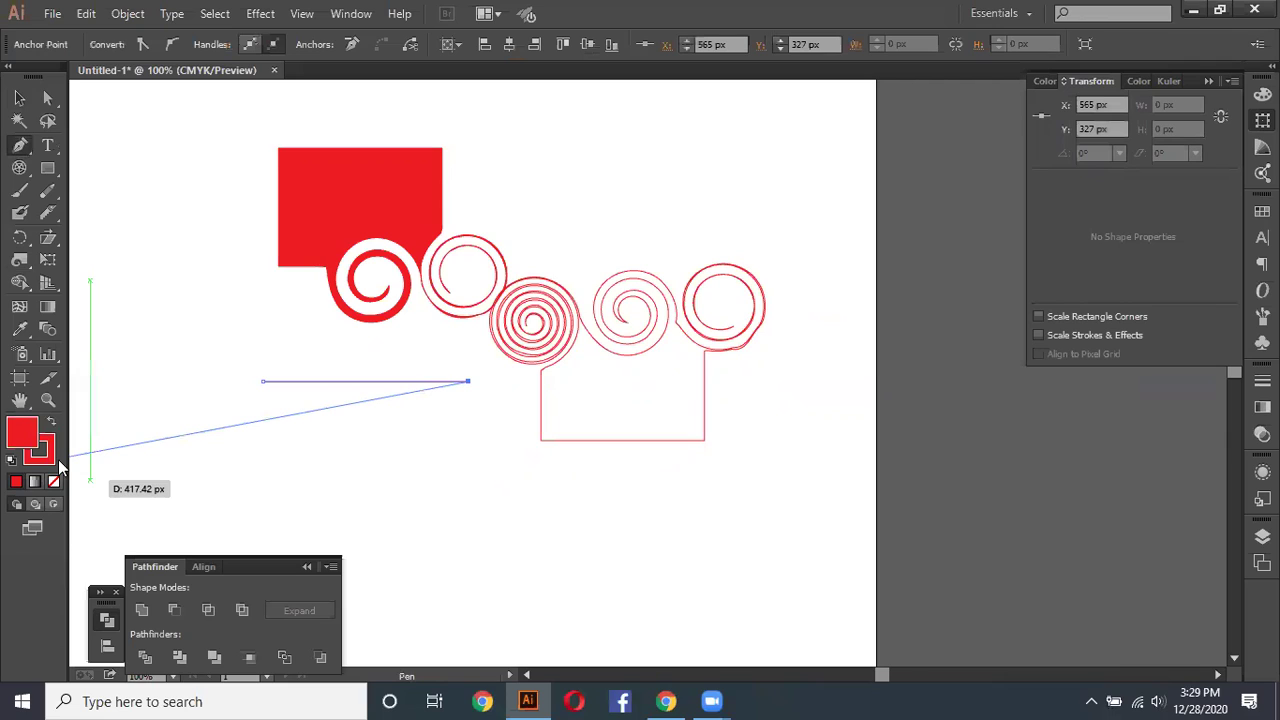
{"action": "key", "text": "v"}
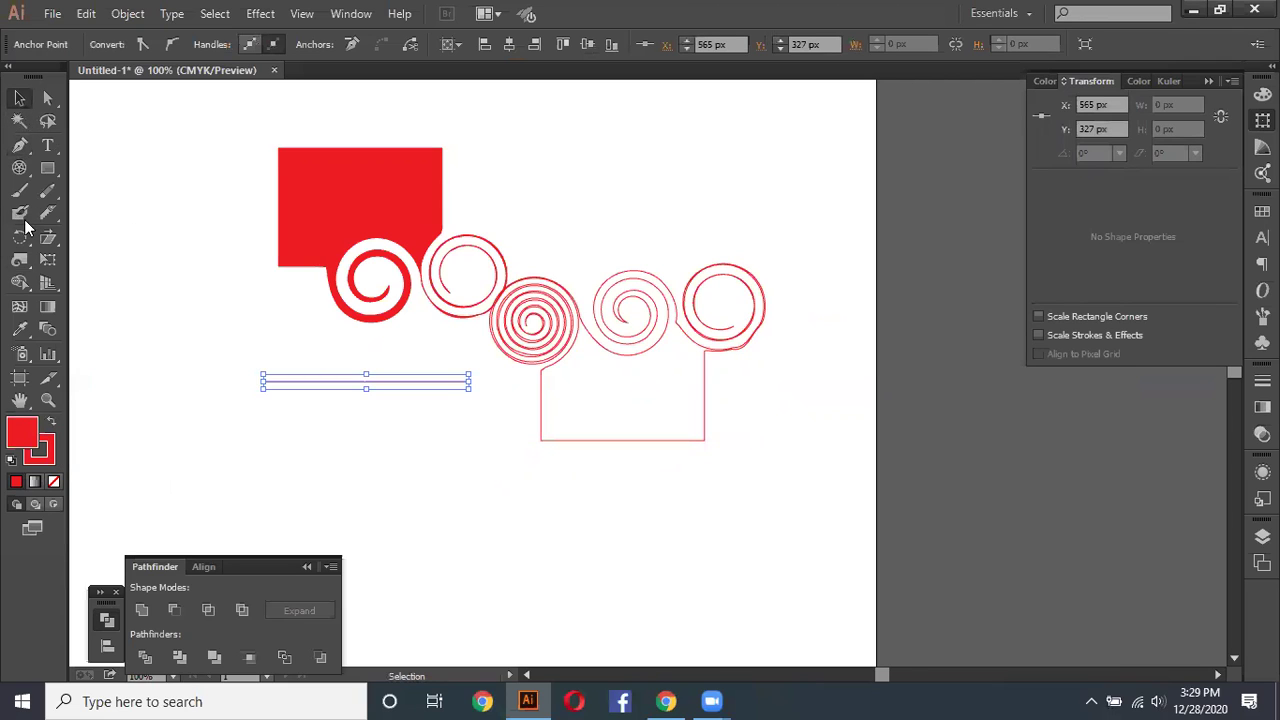
{"action": "key", "text": "r"}
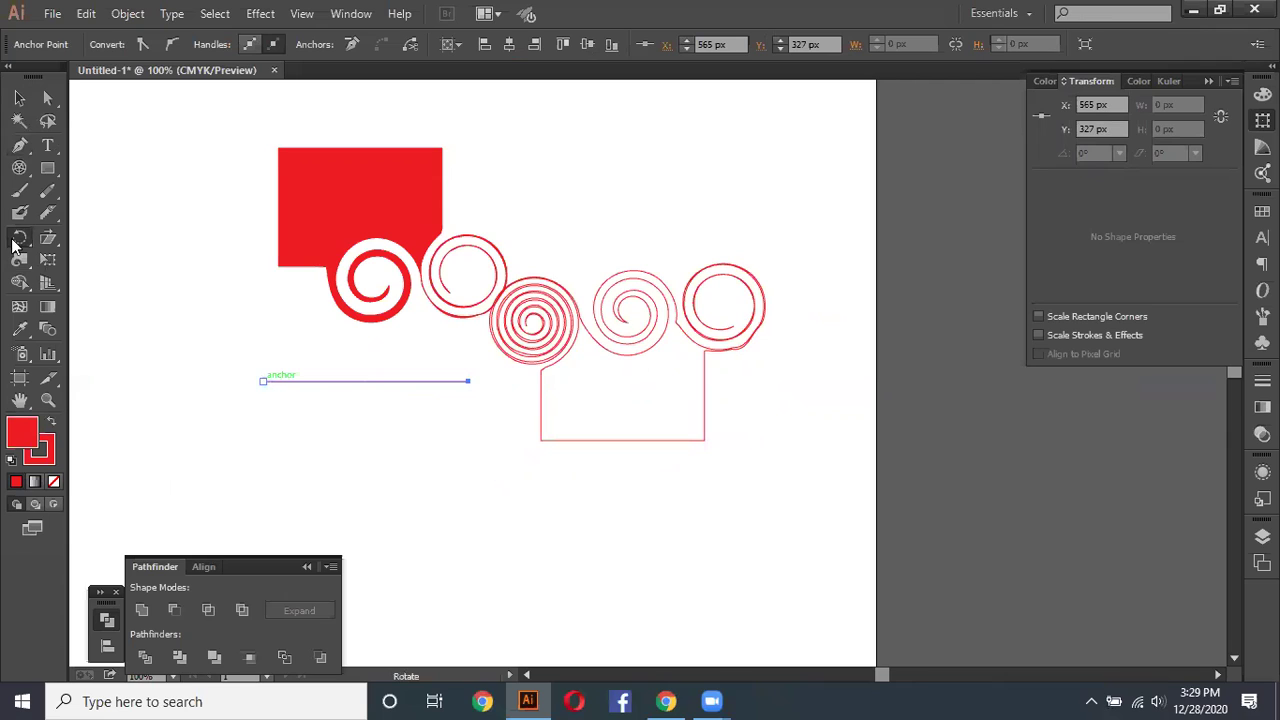
Step: Twirl the line's left end, middle and right end into three unfilled spirals
{"action": "left_click", "coordinate": [31, 259]}
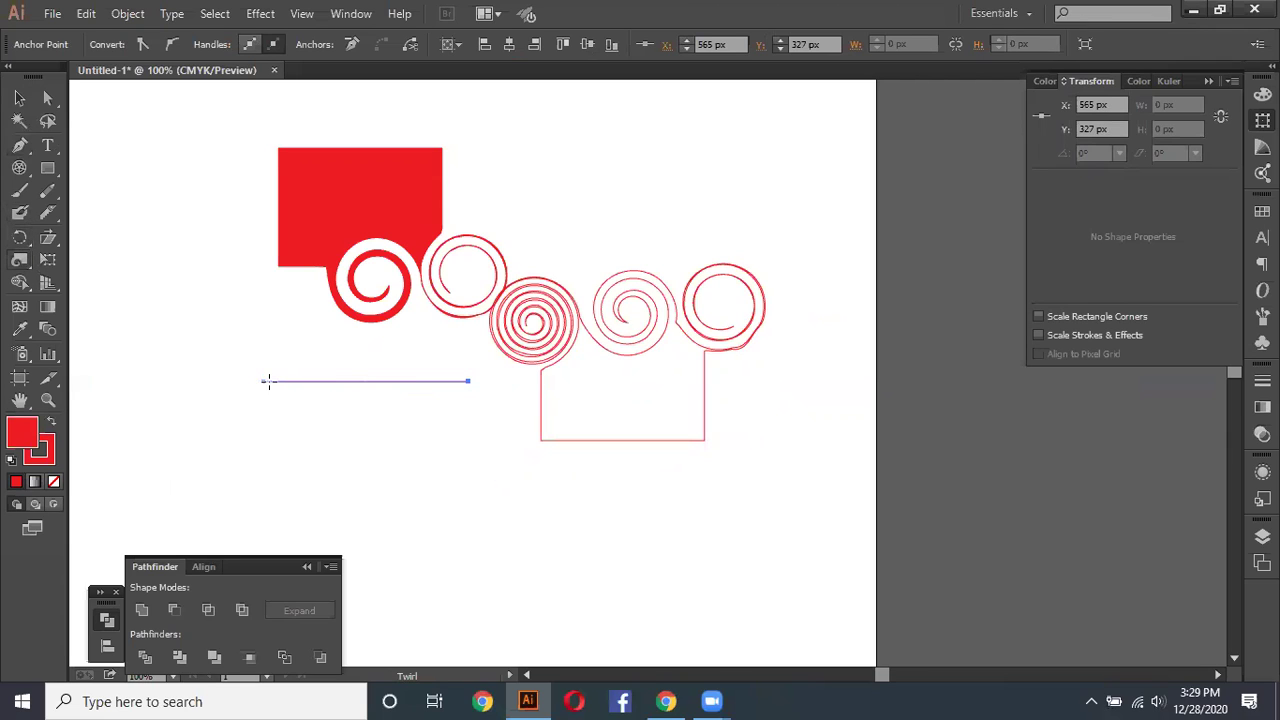
{"action": "left_click", "coordinate": [263, 381]}
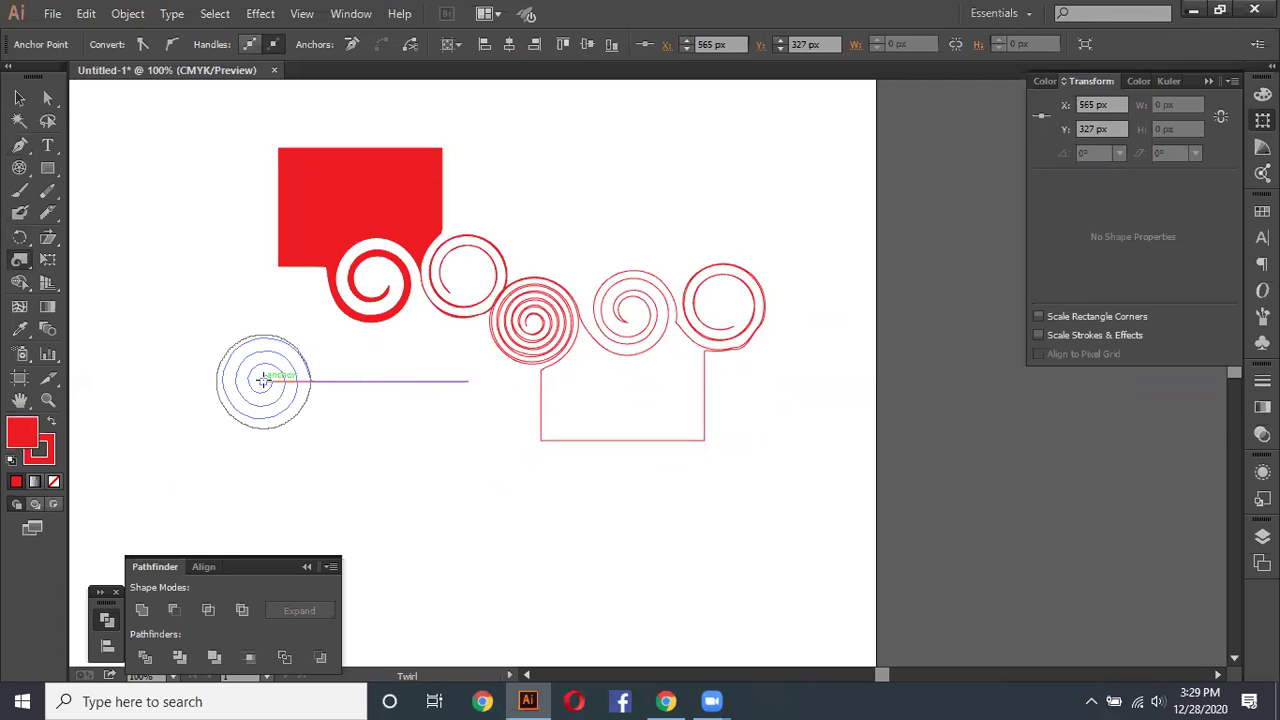
{"action": "left_click_drag", "start_coordinate": [262, 380], "coordinate": [262, 380]}
{"action": "left_click", "coordinate": [55, 483]}
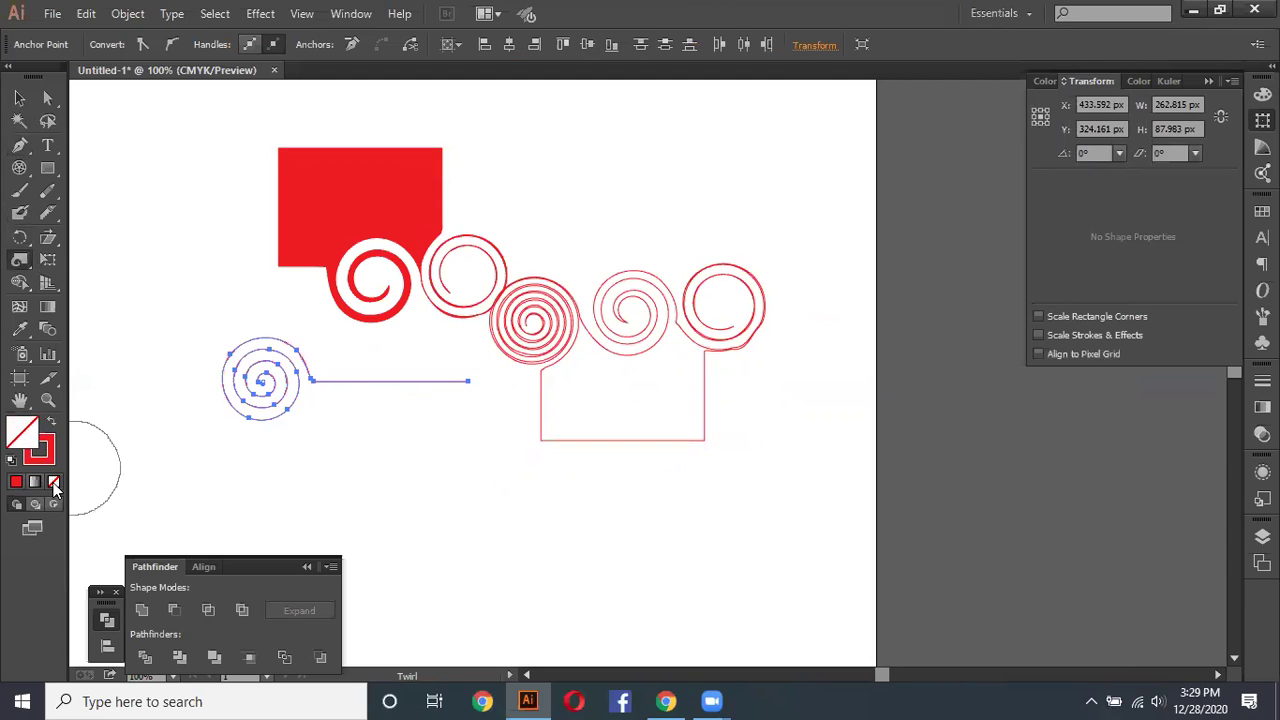
{"action": "left_click_drag", "start_coordinate": [359, 381], "coordinate": [359, 381]}
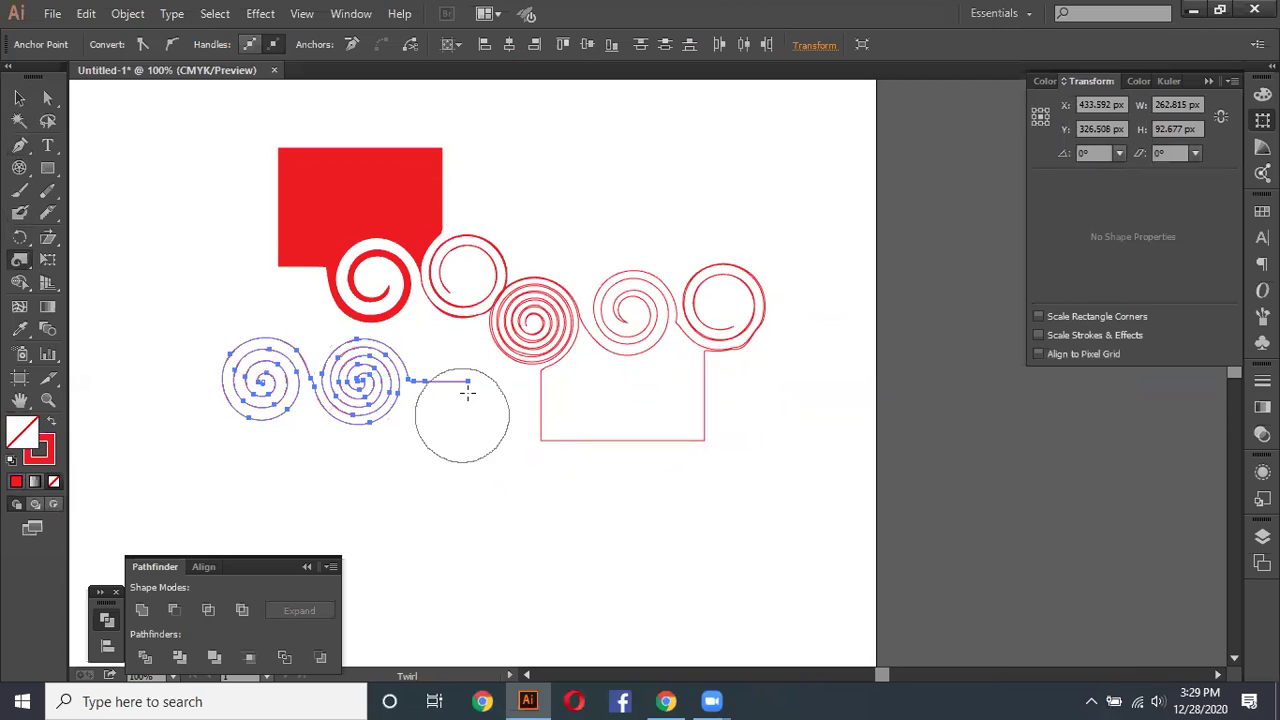
{"action": "left_click_drag", "start_coordinate": [468, 381], "coordinate": [460, 381]}
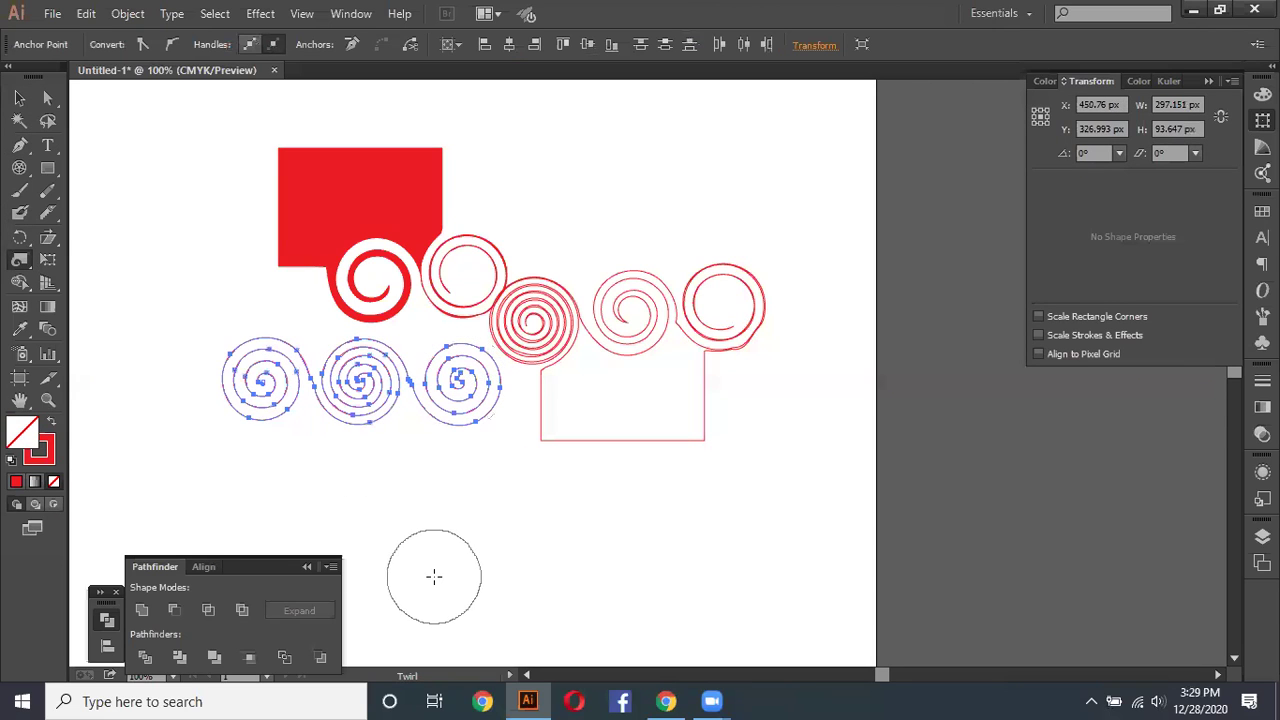
{"action": "left_click", "coordinate": [19, 97]}
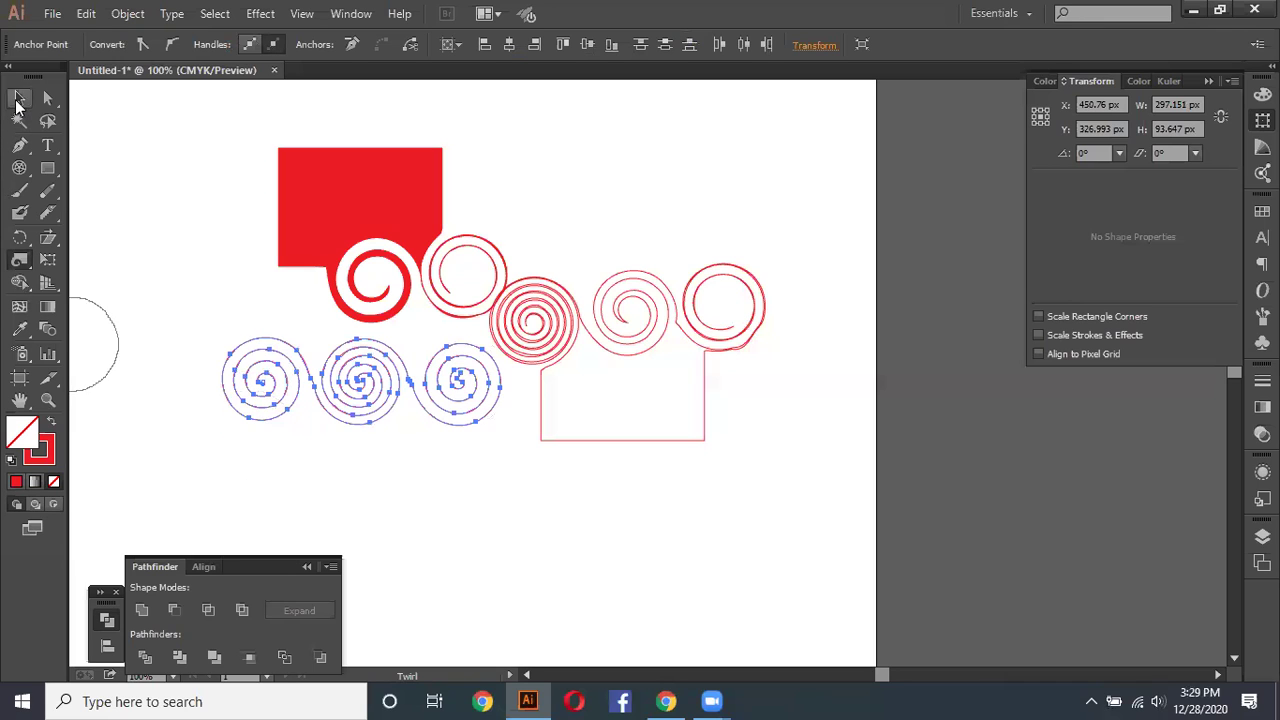
{"action": "left_click", "coordinate": [472, 482]}
{"action": "scroll", "coordinate": [468, 477], "scroll_direction": "down", "scroll_amount": 1}
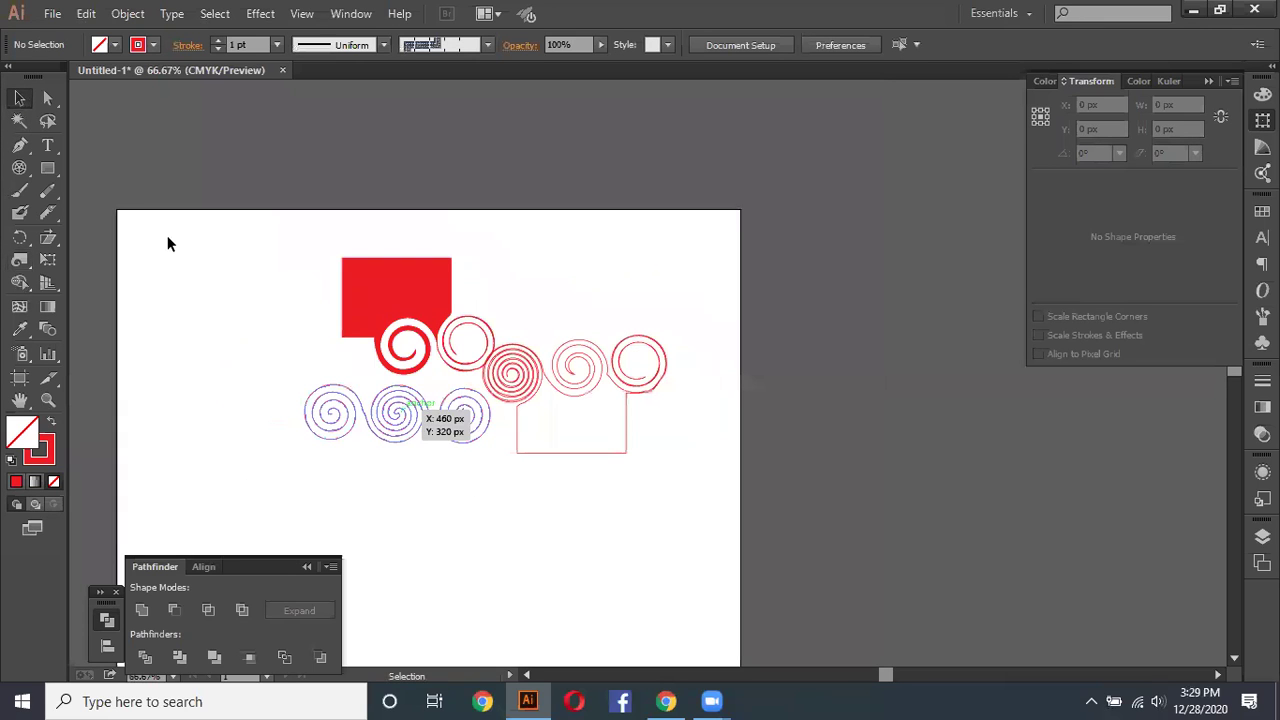
Step: Undo the spirals, delete the stray object, and set the lower rectangle's fill to None
{"action": "key", "text": "ctrl+z"}
{"action": "key", "text": "ctrl+z"}
{"action": "key", "text": "ctrl+z"}
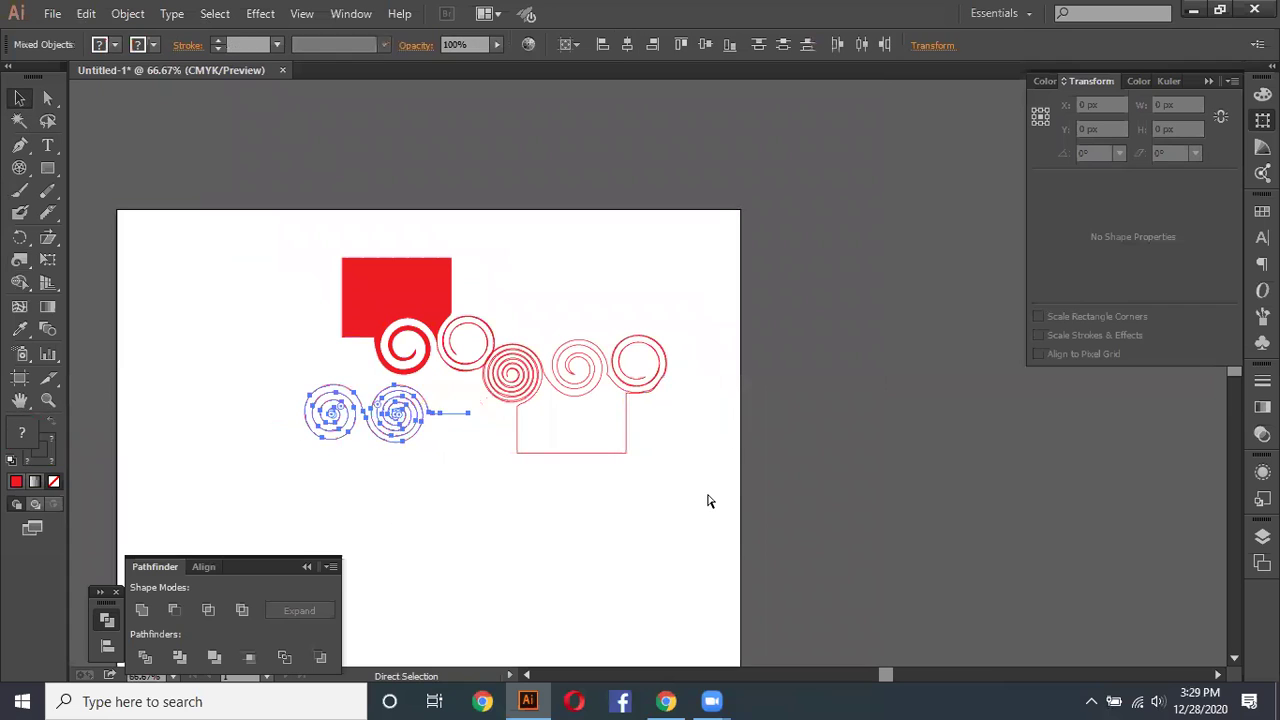
{"action": "key", "text": "ctrl+z"}
{"action": "key", "text": "ctrl+z"}
{"action": "key", "text": "ctrl+z"}
{"action": "key", "text": "ctrl+z"}
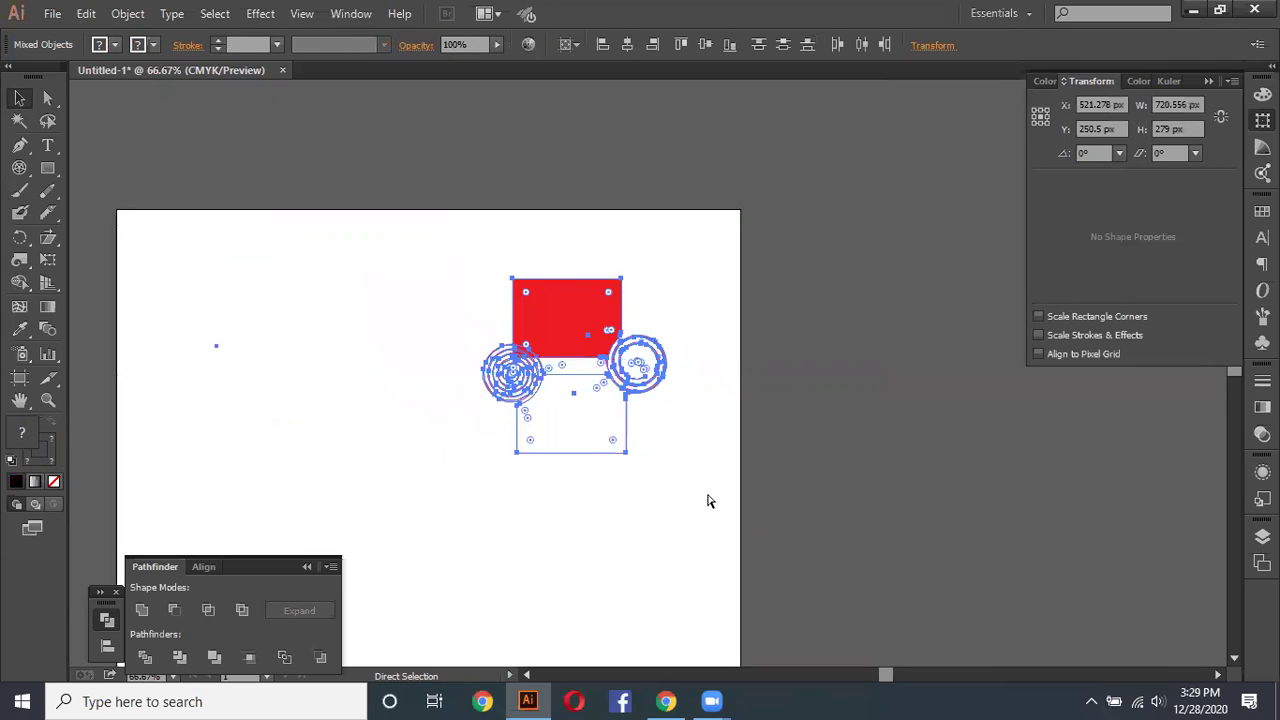
{"action": "key", "text": "ctrl+z"}
{"action": "key", "text": "ctrl+z"}
{"action": "key", "text": "ctrl+z"}
{"action": "key", "text": "ctrl+z"}
{"action": "key", "text": "ctrl+z"}
{"action": "left_click_drag", "start_coordinate": [157, 306], "coordinate": [268, 421]}
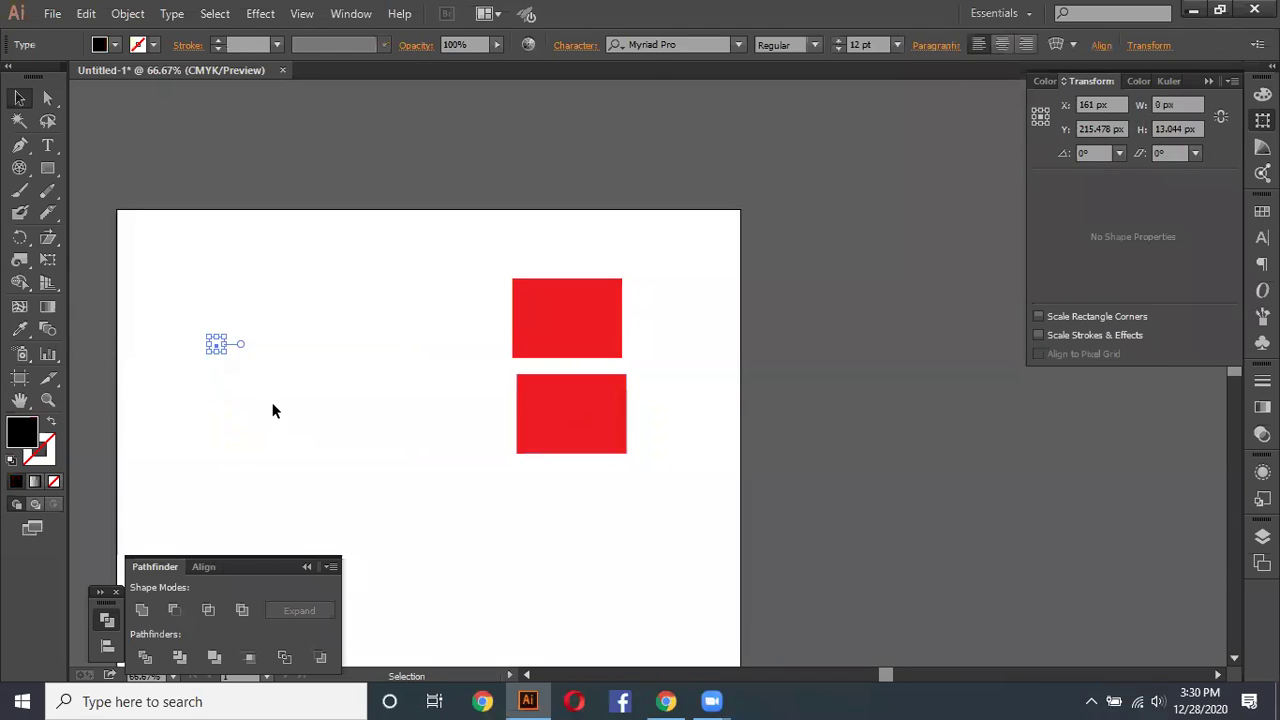
{"action": "key", "text": "Delete"}
{"action": "left_click", "coordinate": [534, 420]}
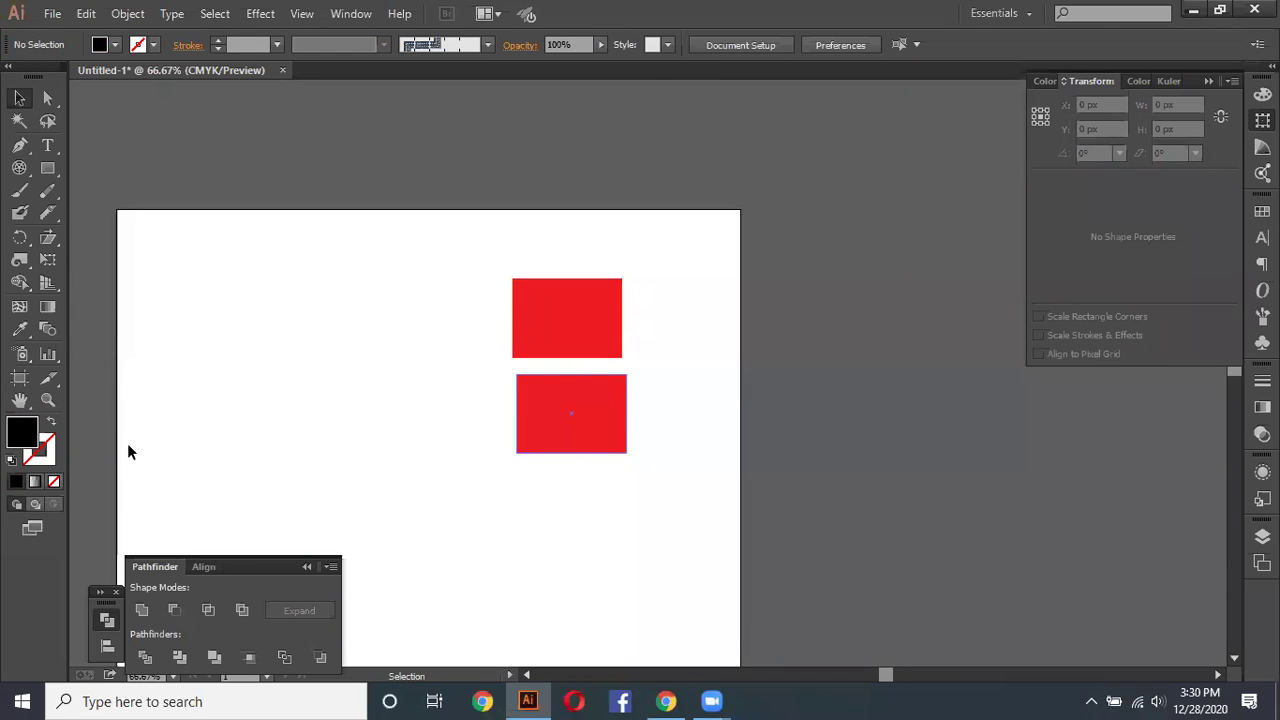
{"action": "left_click", "coordinate": [53, 482]}
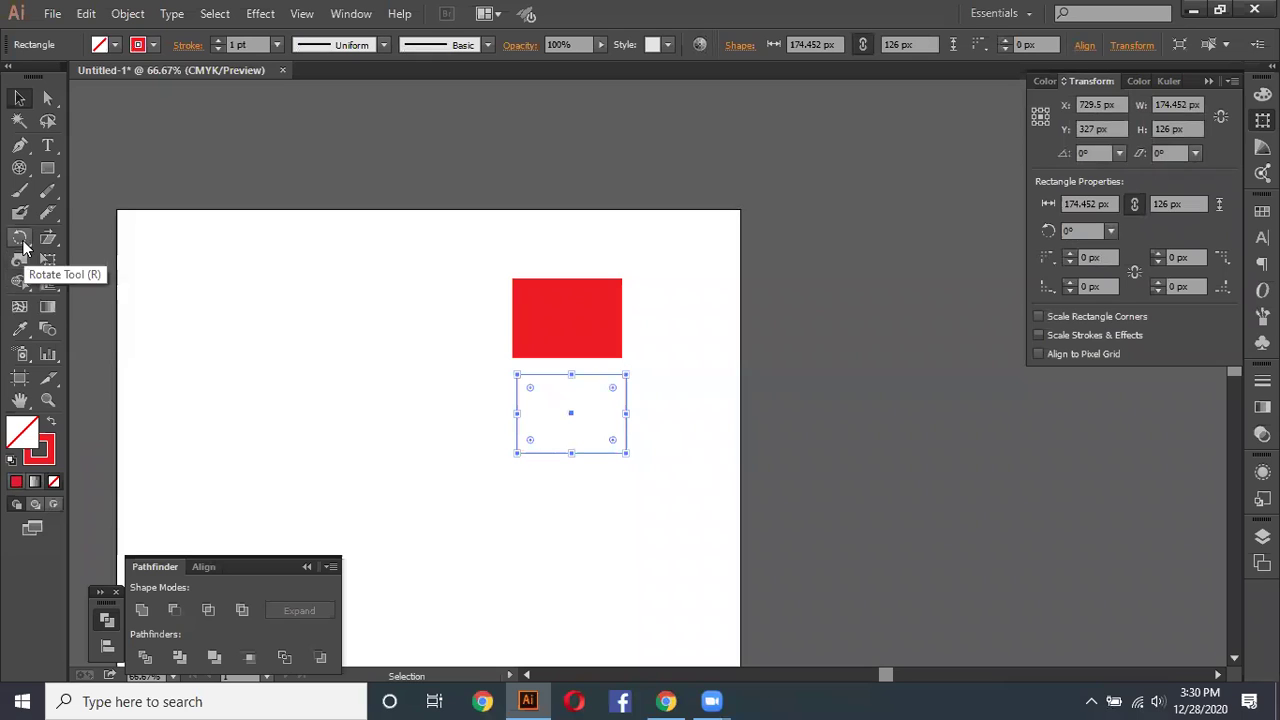
Step: Pucker the outline rectangle's left edge and top-left corner into points with the Pucker tool
{"action": "left_click", "coordinate": [26, 262]}
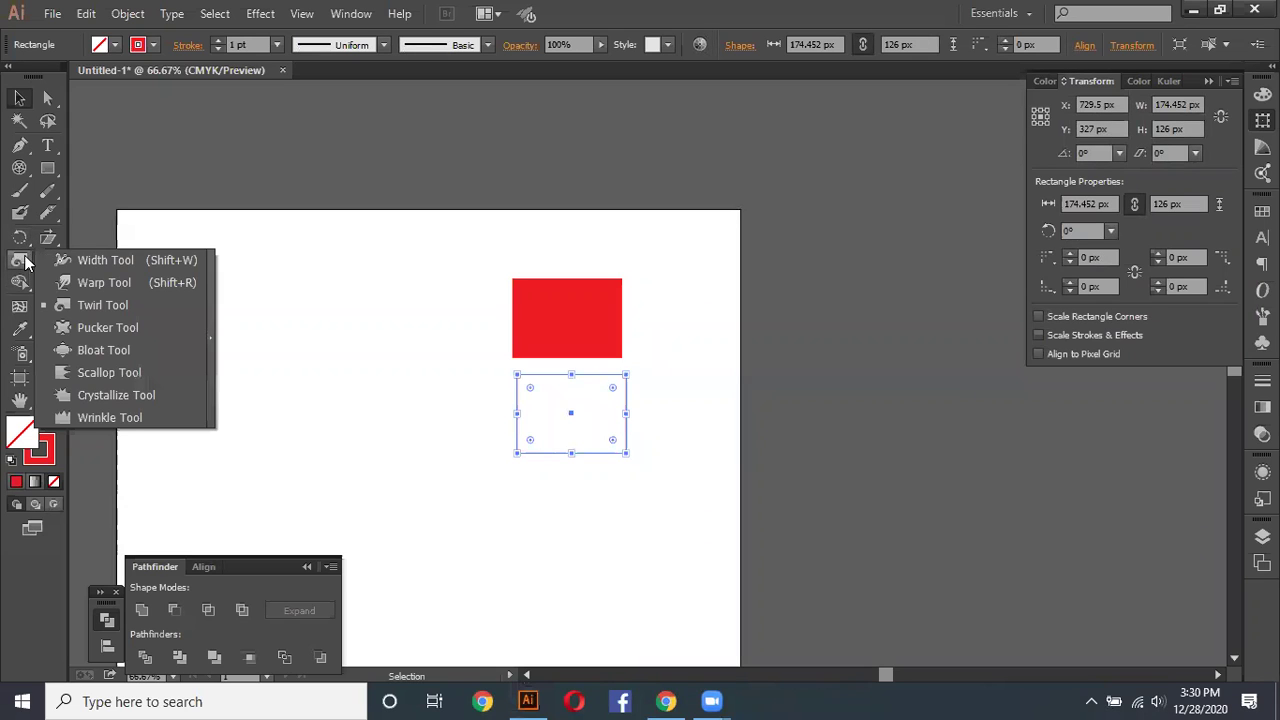
{"action": "left_click", "coordinate": [114, 330]}
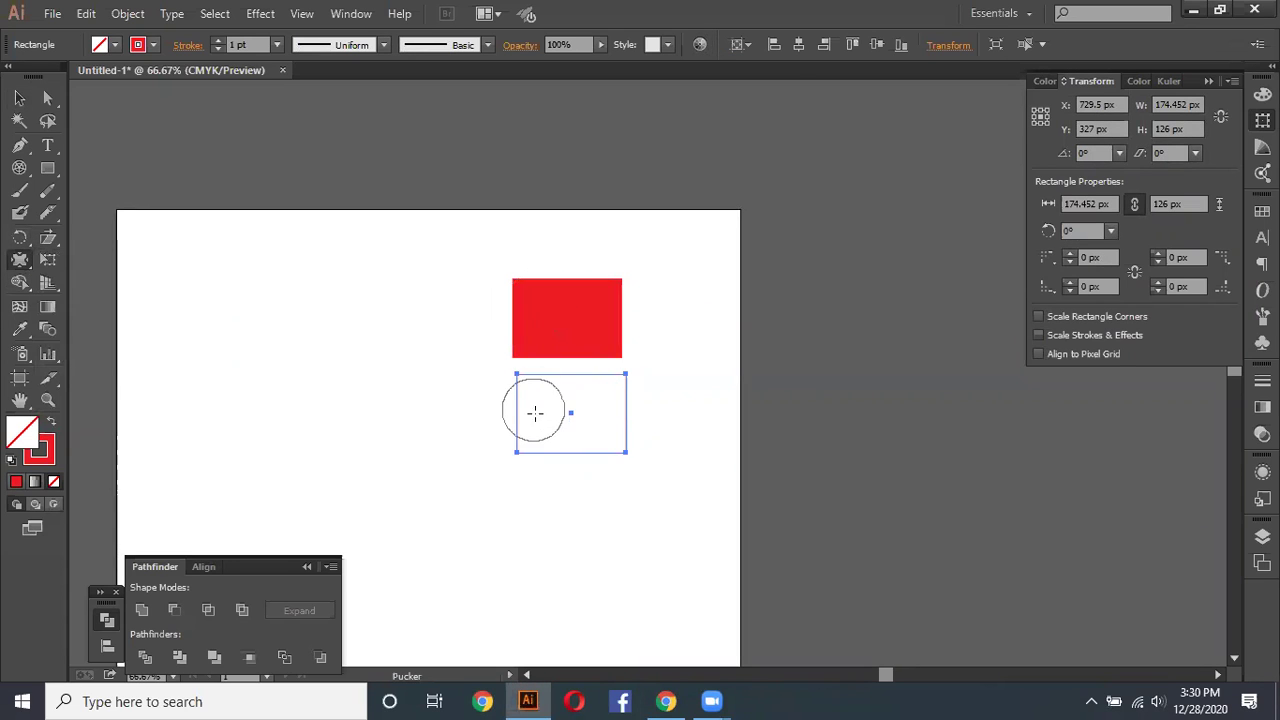
{"action": "left_click_drag", "start_coordinate": [517, 408], "coordinate": [508, 408]}
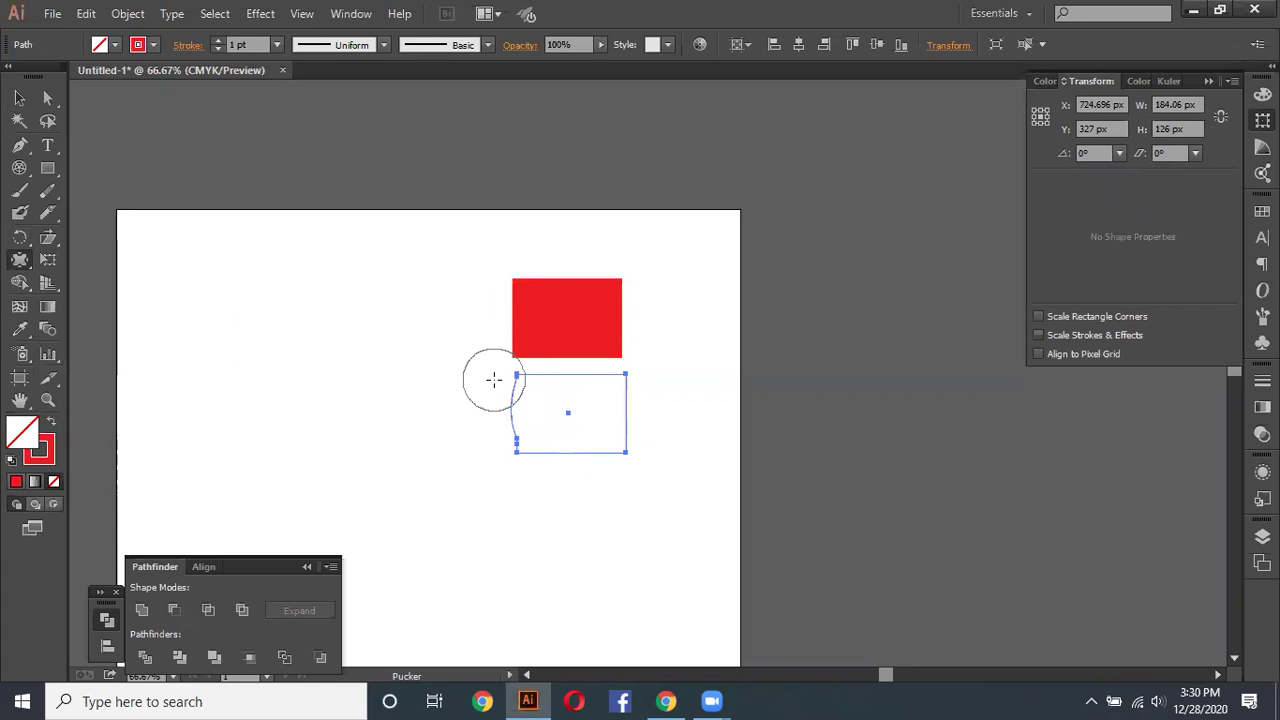
{"action": "scroll", "coordinate": [493, 379], "scroll_direction": "up", "scroll_amount": 3, "text": "alt"}
{"action": "left_click_drag", "start_coordinate": [503, 357], "coordinate": [489, 318]}
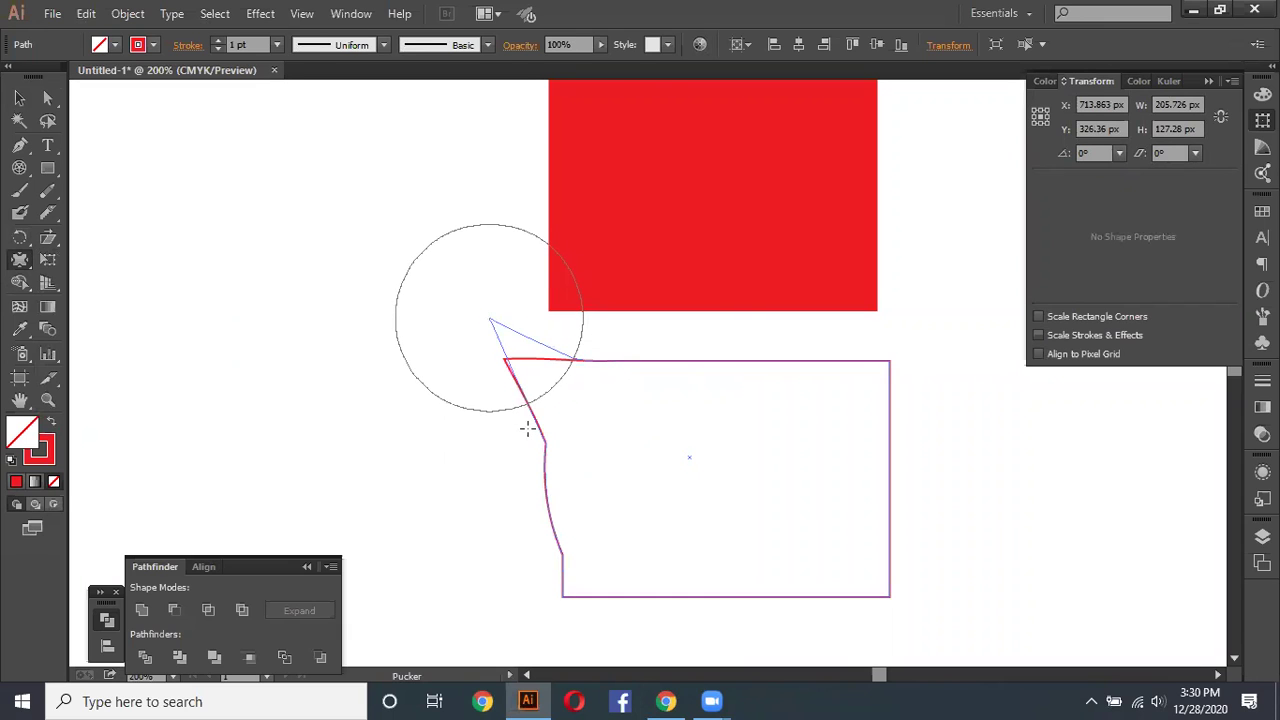
{"action": "left_click_drag", "start_coordinate": [523, 471], "coordinate": [523, 471]}
{"action": "left_click_drag", "start_coordinate": [612, 479], "coordinate": [674, 467]}
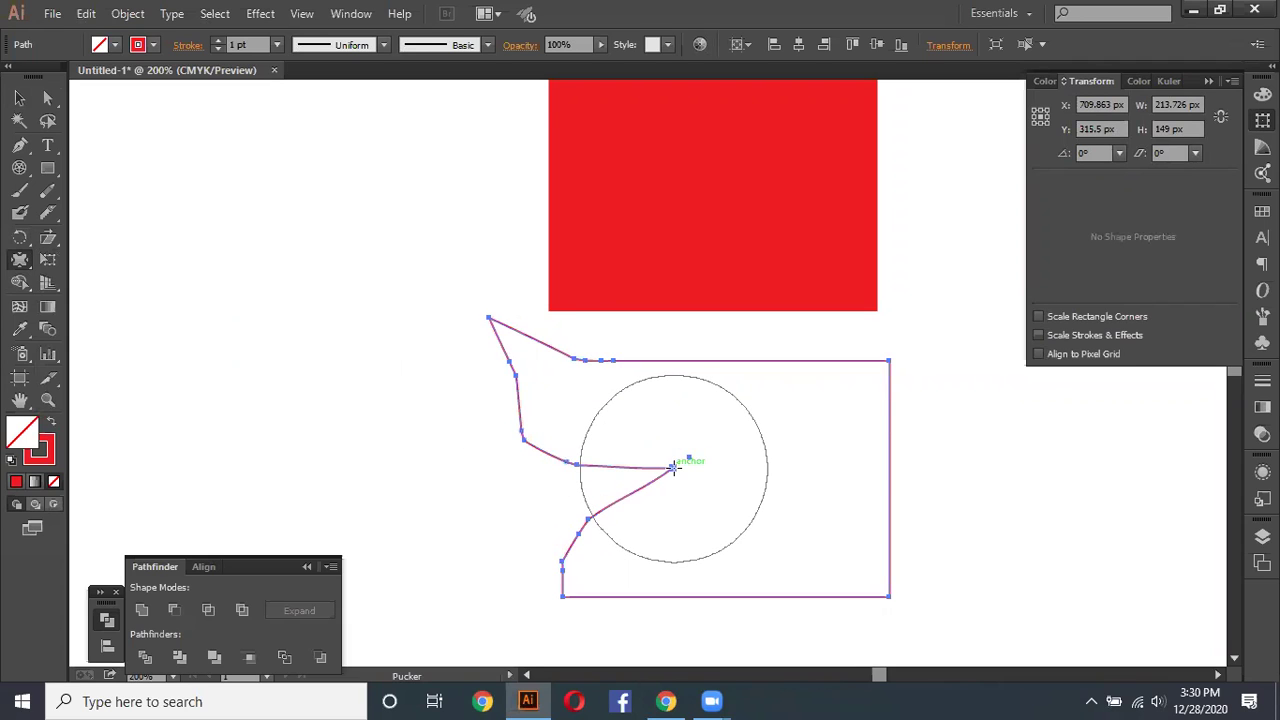
{"action": "left_click_drag", "start_coordinate": [552, 393], "coordinate": [502, 367]}
{"action": "left_click_drag", "start_coordinate": [518, 422], "coordinate": [517, 423]}
Step: Pucker both rectangles together, then undo the pucker distortions
{"action": "key", "text": "ctrl+a"}
{"action": "left_click_drag", "start_coordinate": [521, 343], "coordinate": [521, 344]}
{"action": "left_click_drag", "start_coordinate": [613, 353], "coordinate": [620, 355]}
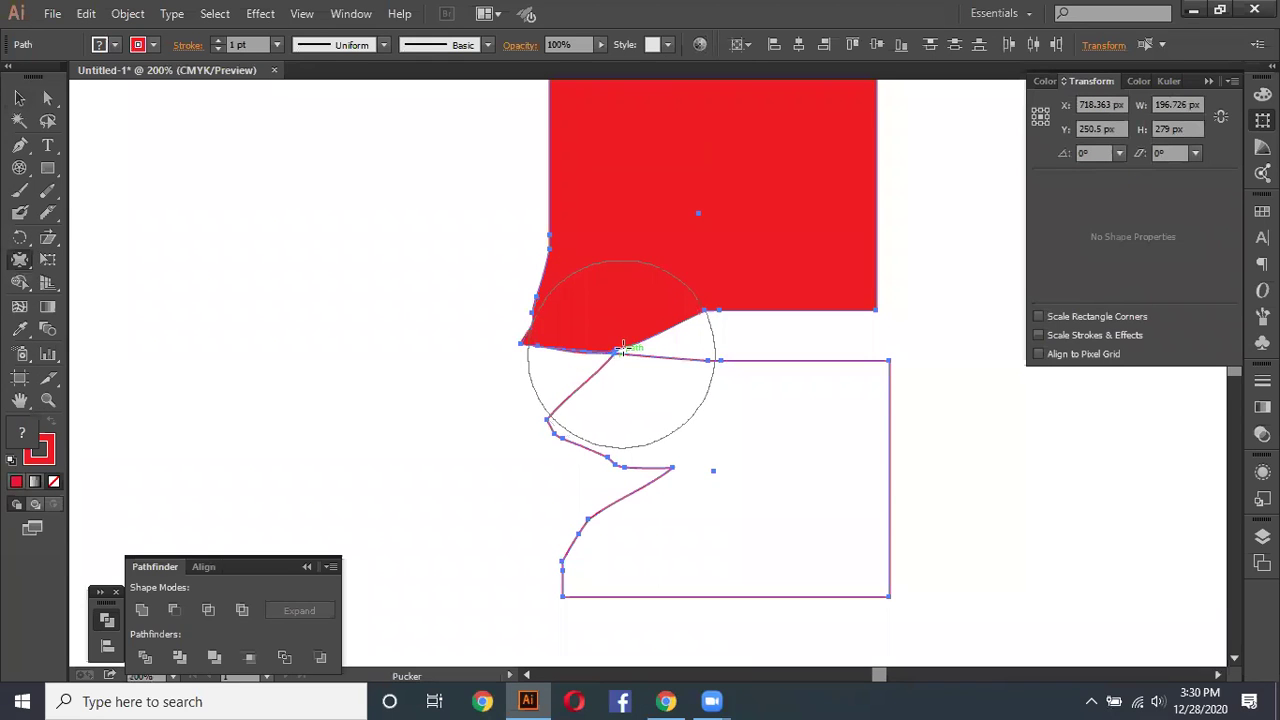
{"action": "left_click_drag", "start_coordinate": [486, 289], "coordinate": [484, 293]}
{"action": "left_click_drag", "start_coordinate": [514, 360], "coordinate": [514, 358]}
{"action": "key", "text": "ctrl"}
{"action": "key", "text": "ctrl+z"}
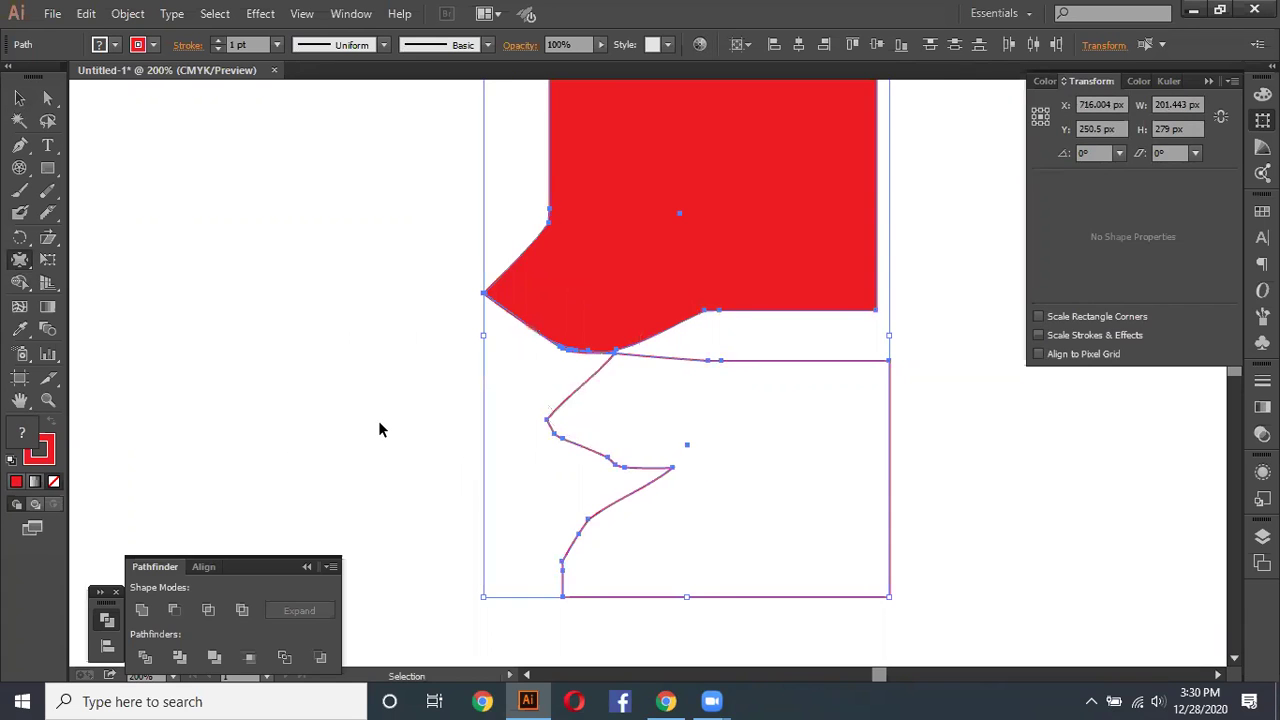
{"action": "key", "text": "ctrl+z"}
{"action": "key", "text": "ctrl+z"}
{"action": "key", "text": "ctrl+z"}
{"action": "key", "text": "ctrl+z"}
{"action": "key", "text": "ctrl+z"}
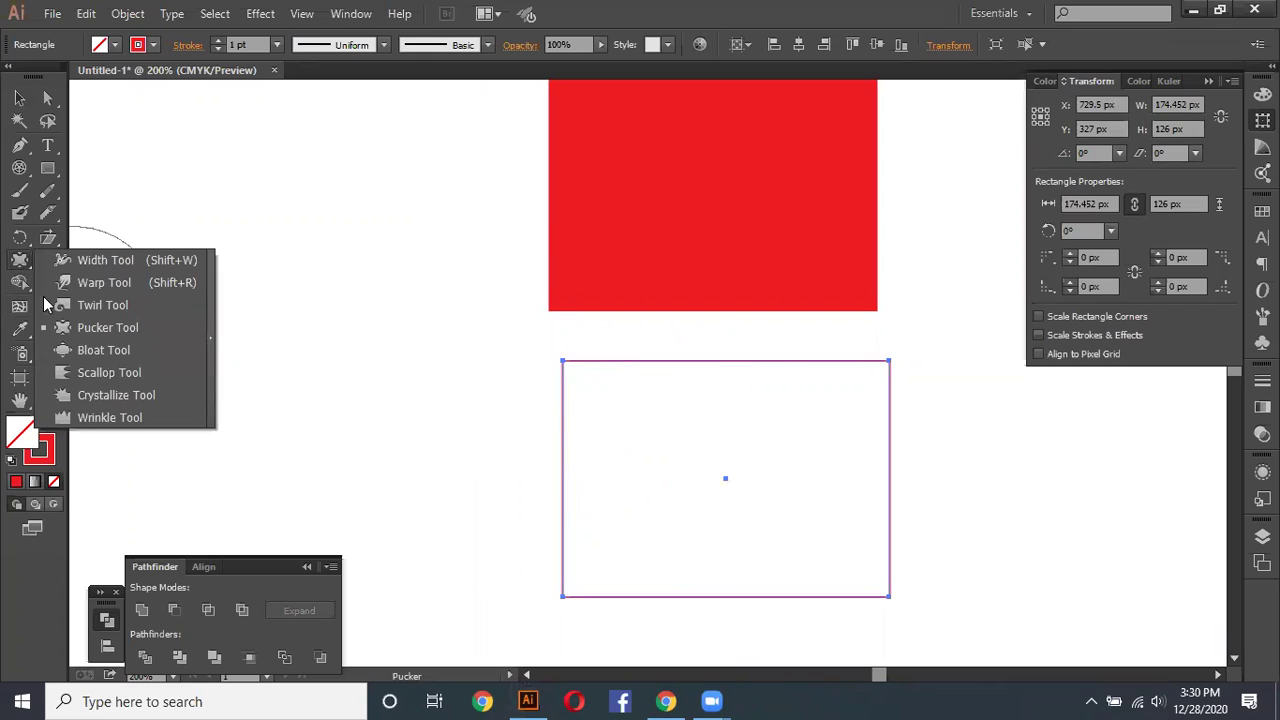
Step: Bloat the rectangle's left edge outward into enlarged rounded bulges
{"action": "left_click_drag", "start_coordinate": [24, 268], "coordinate": [100, 348]}
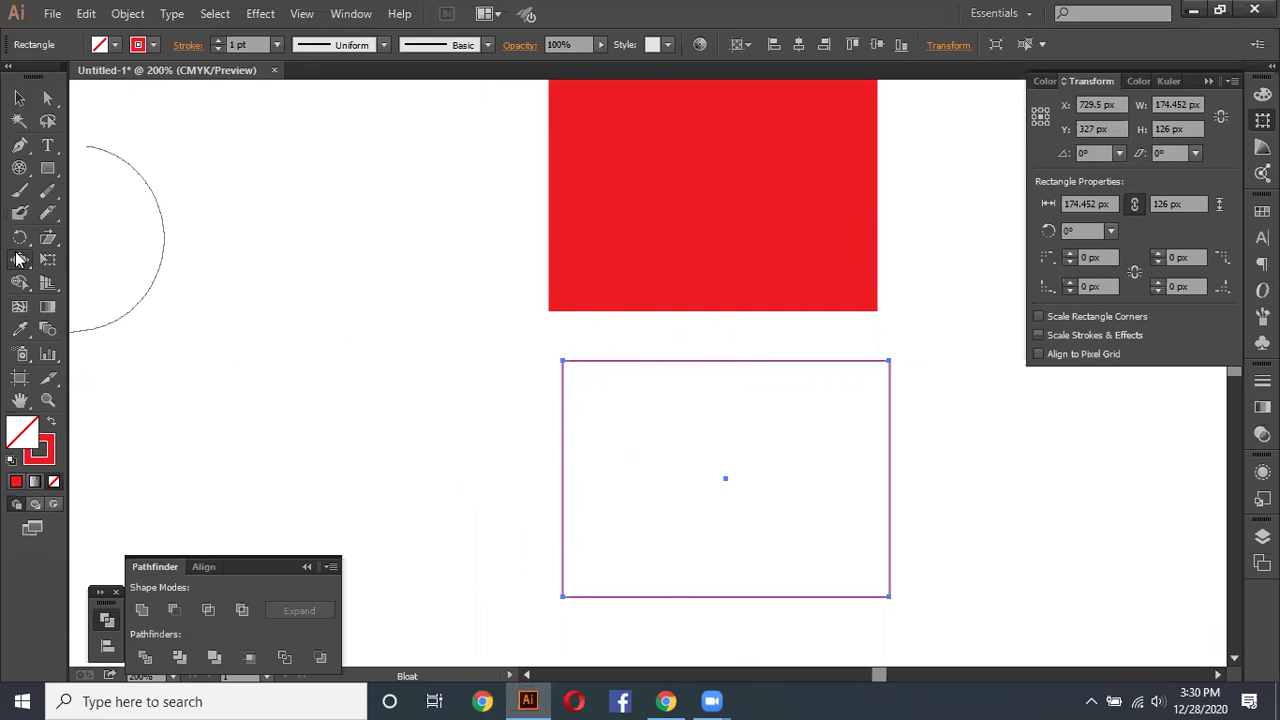
{"action": "left_click_drag", "start_coordinate": [19, 259], "coordinate": [97, 355]}
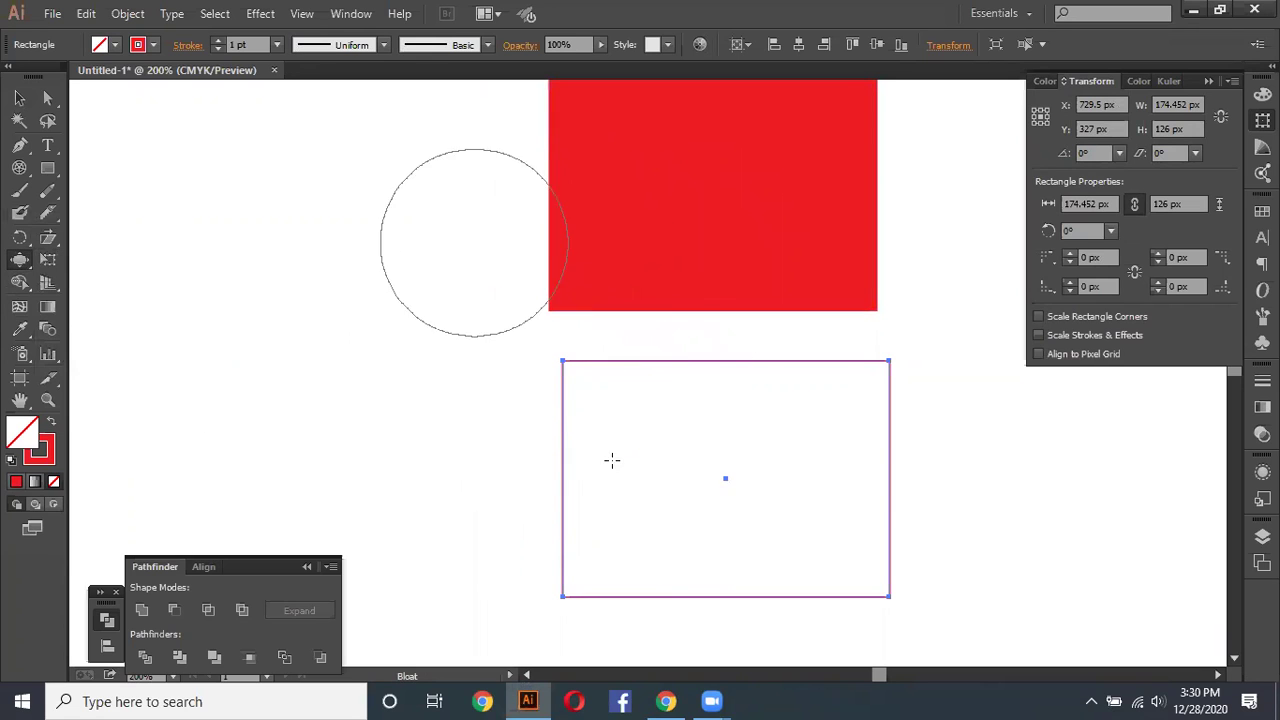
{"action": "left_click_drag", "start_coordinate": [507, 456], "coordinate": [461, 449]}
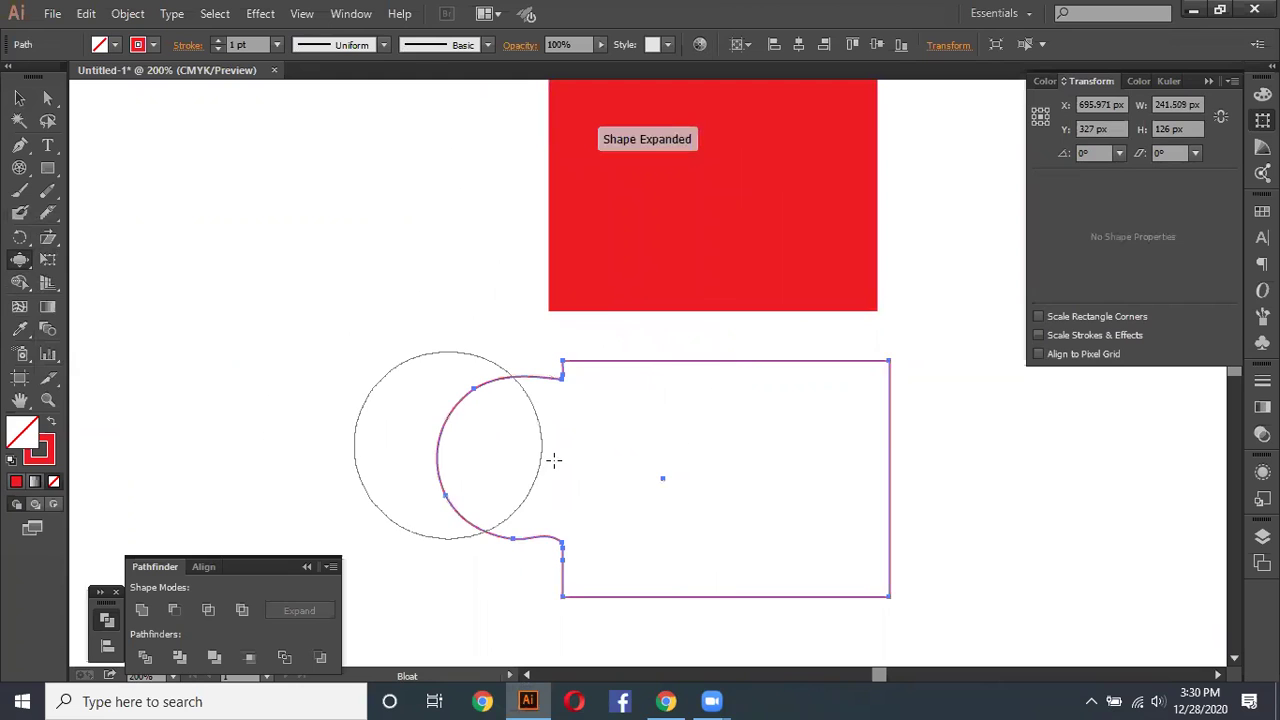
{"action": "left_click_drag", "start_coordinate": [554, 459], "coordinate": [688, 463]}
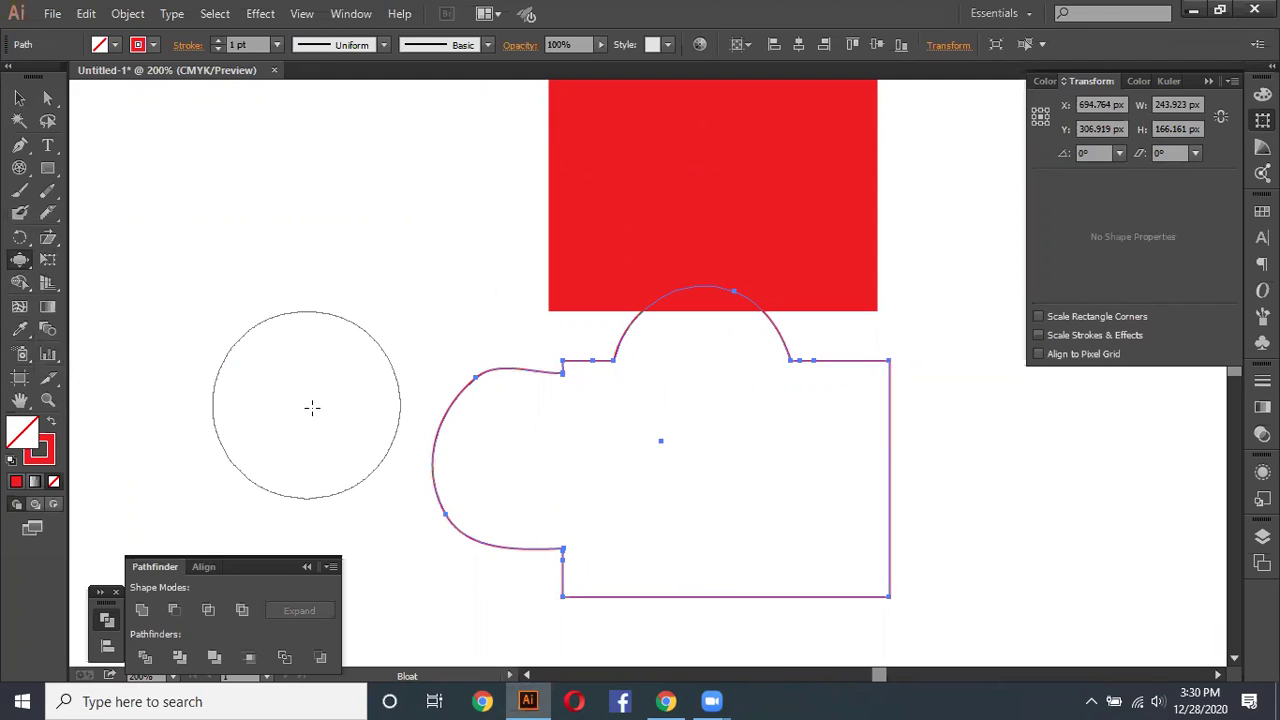
Step: Zoom out, then select and delete all artwork so the artboard is empty
{"action": "scroll", "coordinate": [320, 395], "scroll_direction": "down", "scroll_amount": 3}
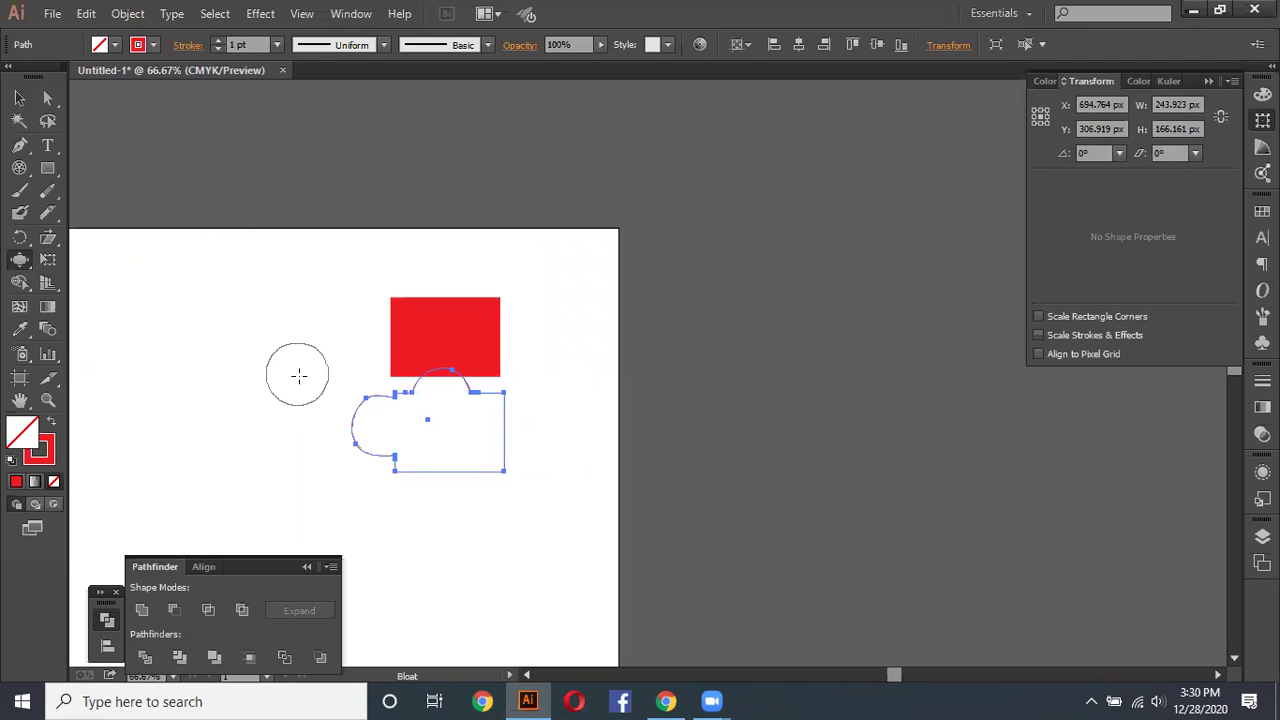
{"action": "scroll", "coordinate": [298, 375], "scroll_direction": "down", "scroll_amount": 2}
{"action": "scroll", "coordinate": [299, 377], "scroll_direction": "up", "scroll_amount": 2}
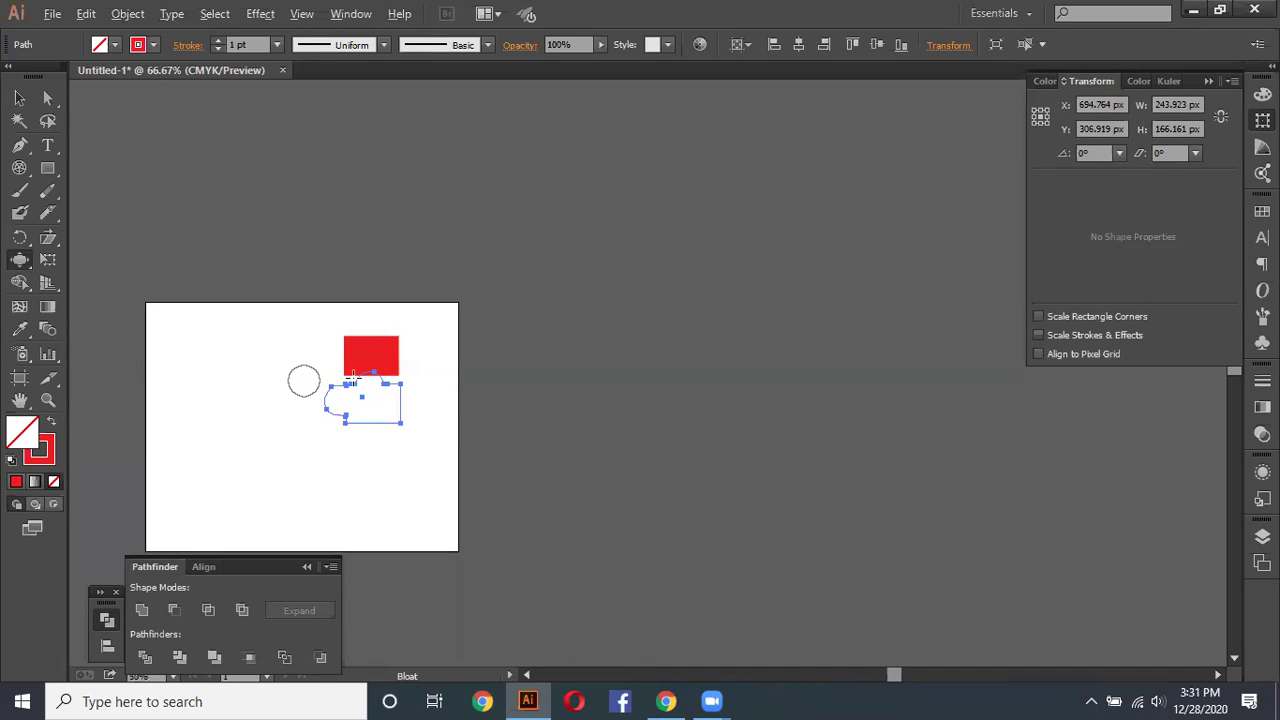
{"action": "scroll", "coordinate": [304, 380], "scroll_direction": "up", "scroll_amount": 1}
{"action": "key", "text": "v"}
{"action": "key", "text": "ctrl+a"}
{"action": "key", "text": "Delete"}
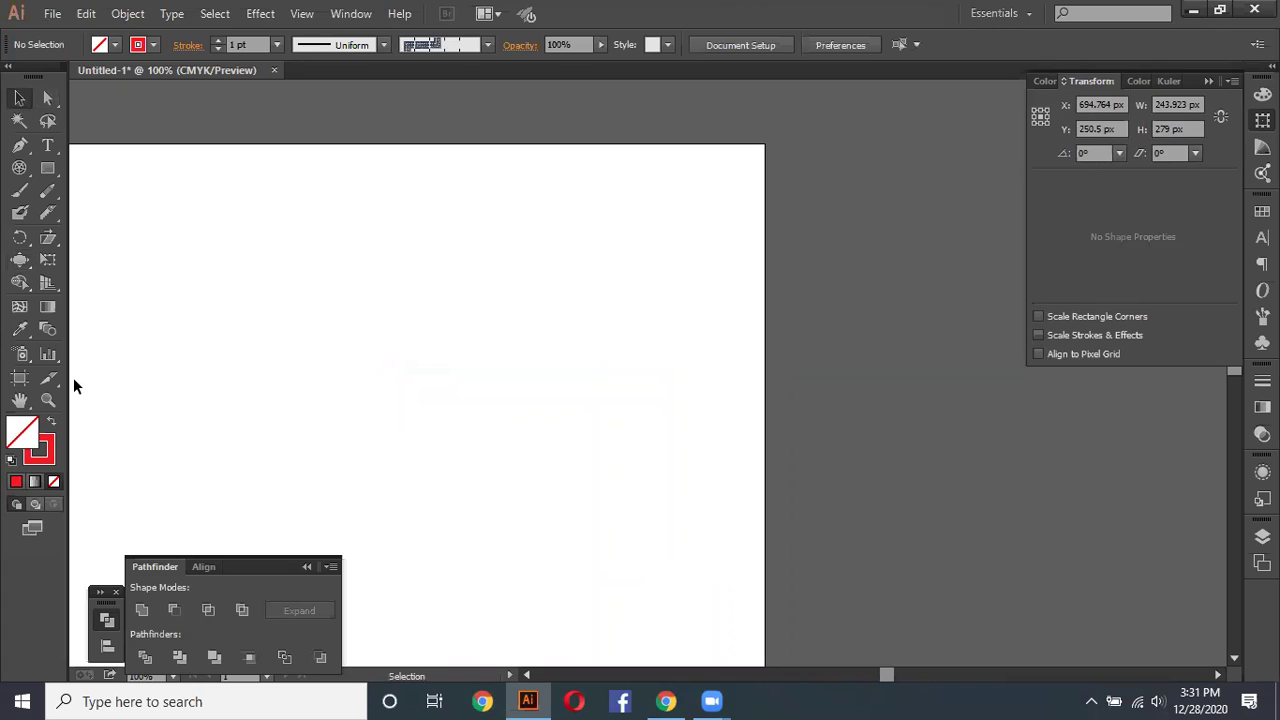
{"action": "left_click", "coordinate": [19, 260]}
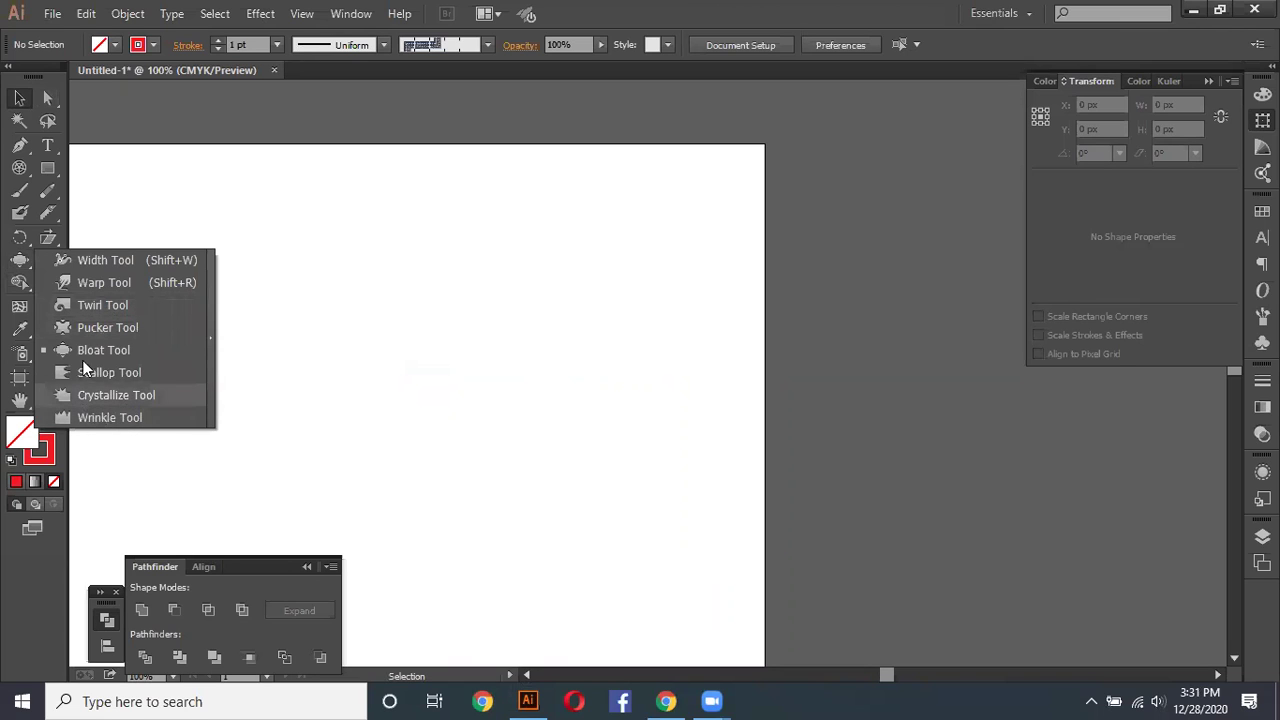
{"action": "left_click", "coordinate": [80, 188]}
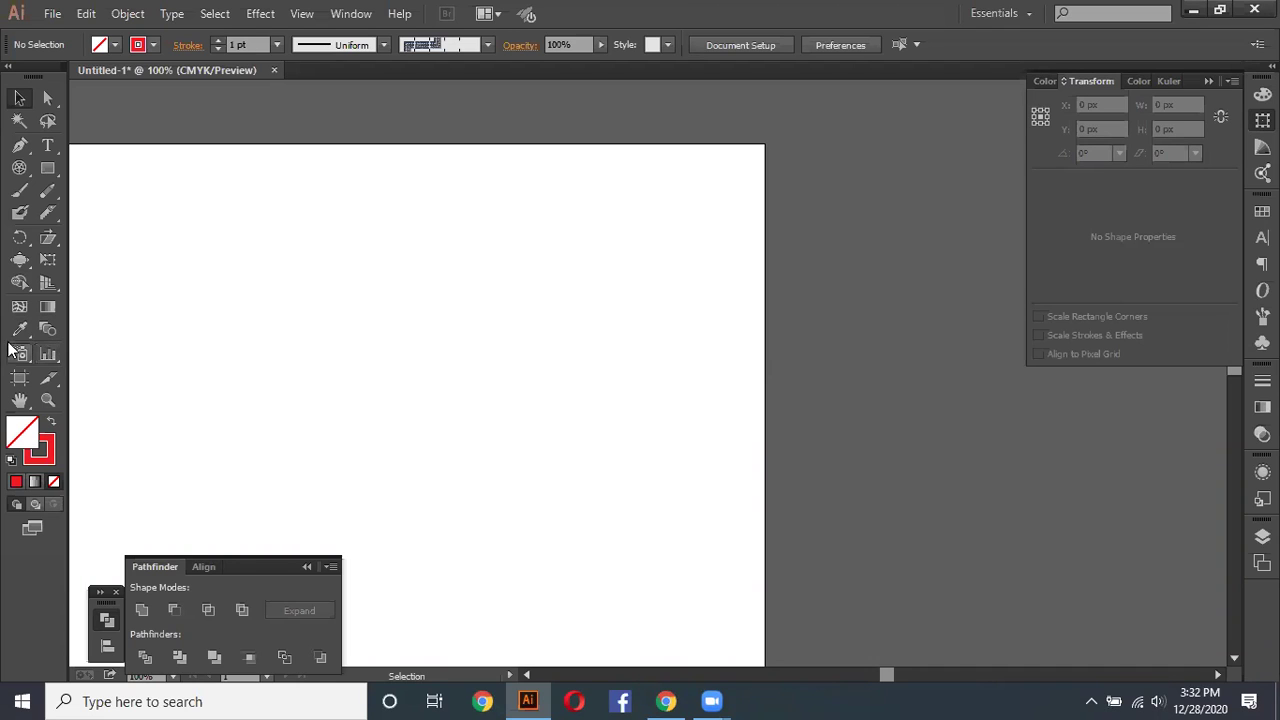
Step: Bring up the Silvertech graphic batch 158 group feed in Chrome and scroll down it
{"action": "left_click", "coordinate": [667, 701]}
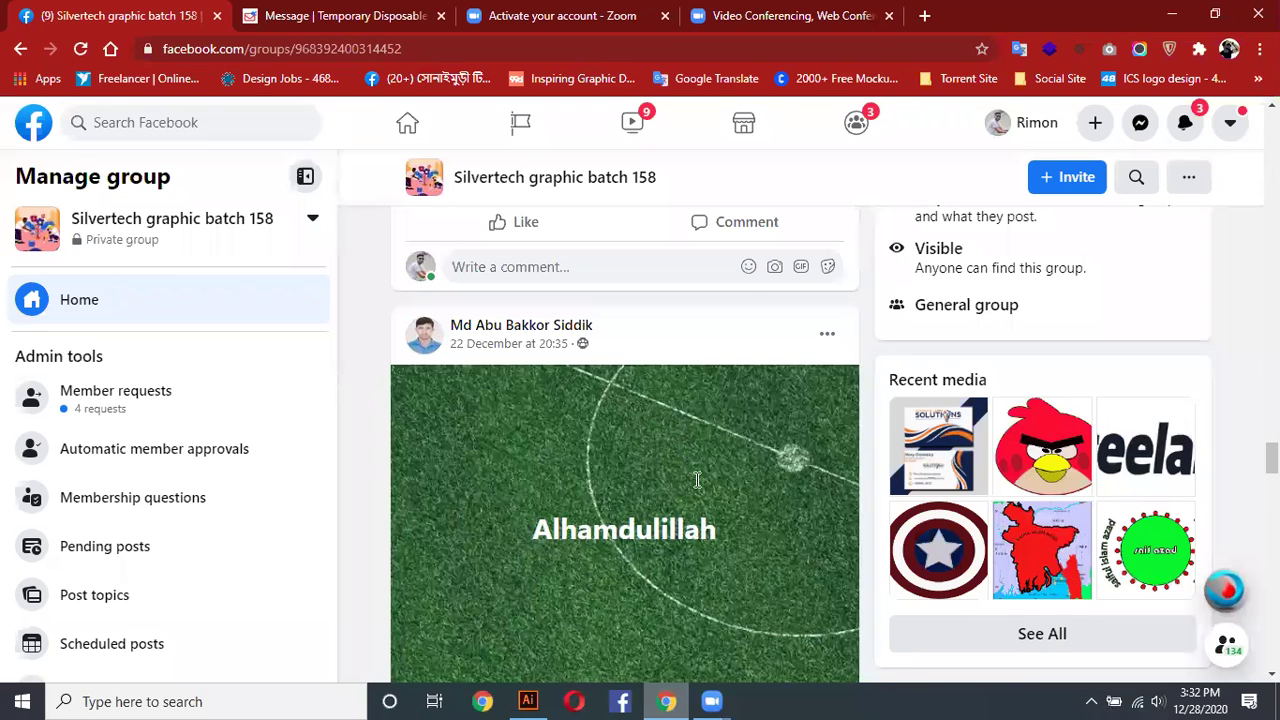
{"action": "scroll", "coordinate": [418, 400], "scroll_direction": "down", "scroll_amount": 5}
{"action": "scroll", "coordinate": [418, 400], "scroll_direction": "down", "scroll_amount": 3}
{"action": "scroll", "coordinate": [418, 400], "scroll_direction": "down", "scroll_amount": 5}
{"action": "scroll", "coordinate": [418, 400], "scroll_direction": "down", "scroll_amount": 5}
{"action": "scroll", "coordinate": [560, 380], "scroll_direction": "down", "scroll_amount": 5}
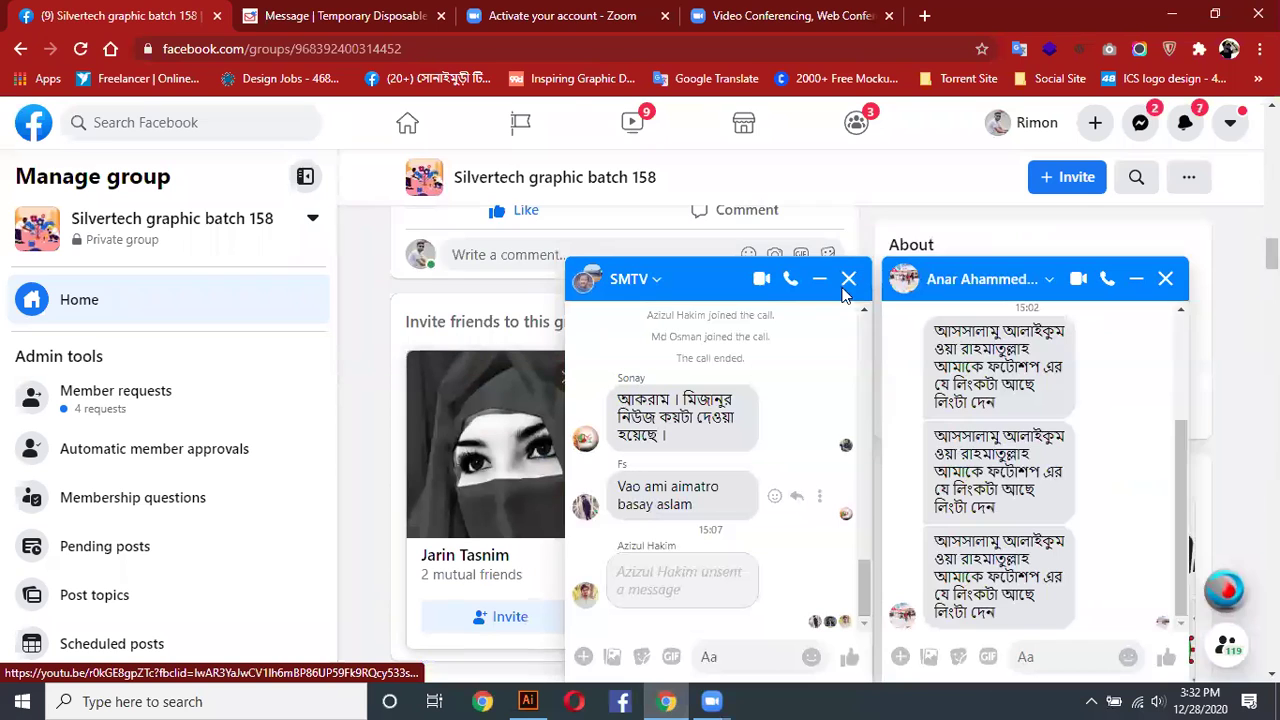
Step: Close the Messenger chat windows and scroll the group feed up and down
{"action": "left_click", "coordinate": [1167, 280]}
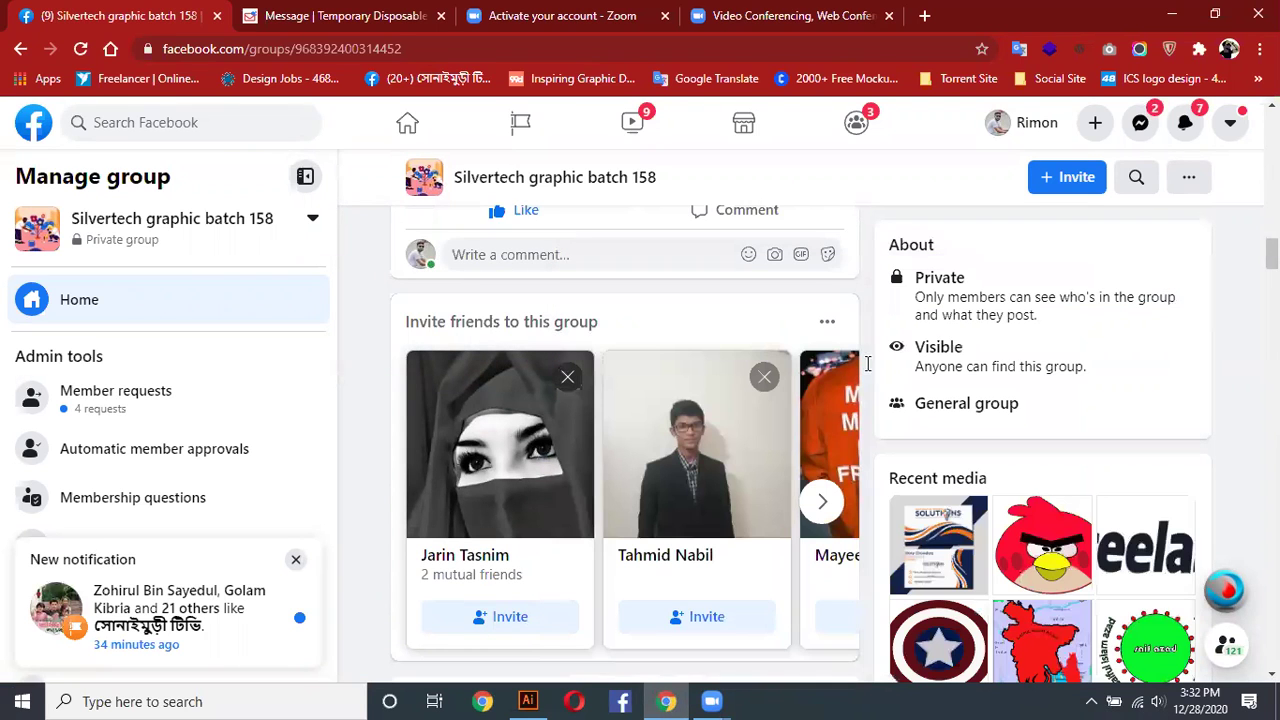
{"action": "scroll", "coordinate": [735, 417], "scroll_direction": "up", "scroll_amount": 2}
{"action": "scroll", "coordinate": [735, 417], "scroll_direction": "up", "scroll_amount": 2}
{"action": "scroll", "coordinate": [735, 417], "scroll_direction": "up", "scroll_amount": 2}
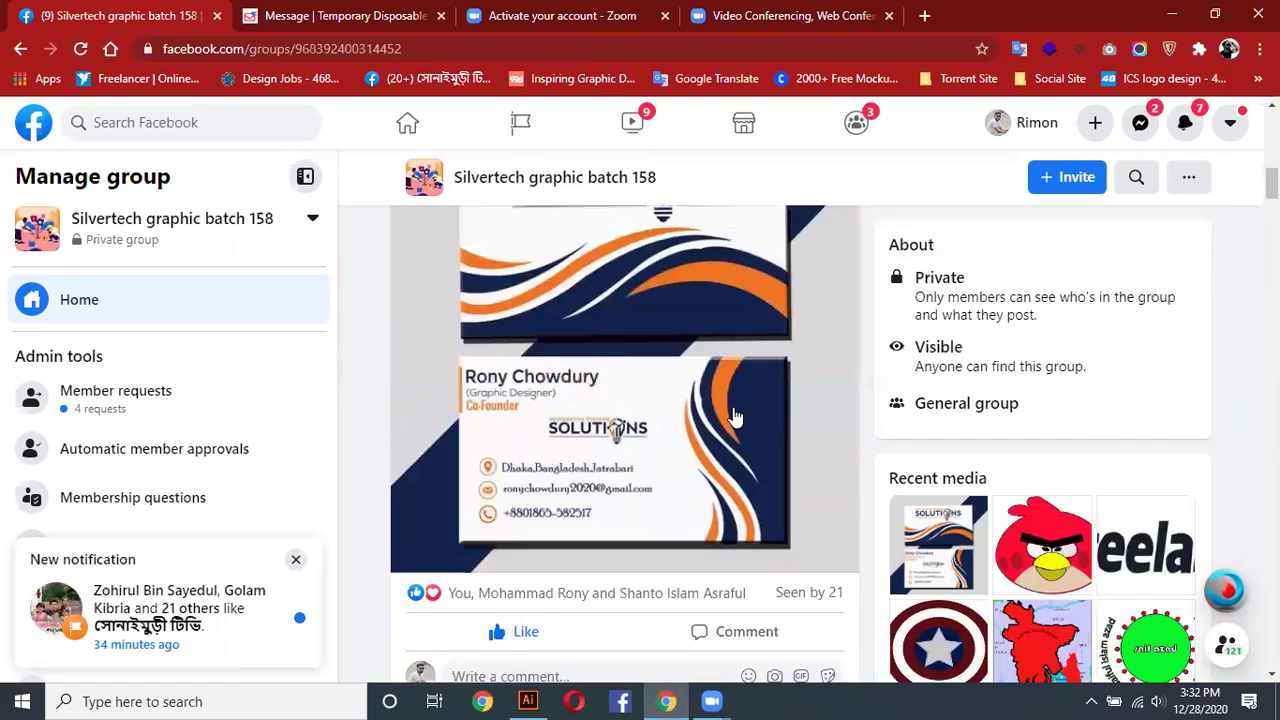
{"action": "scroll", "coordinate": [735, 417], "scroll_direction": "up", "scroll_amount": 10}
{"action": "scroll", "coordinate": [735, 415], "scroll_direction": "down", "scroll_amount": 4}
{"action": "scroll", "coordinate": [733, 407], "scroll_direction": "down", "scroll_amount": 4}
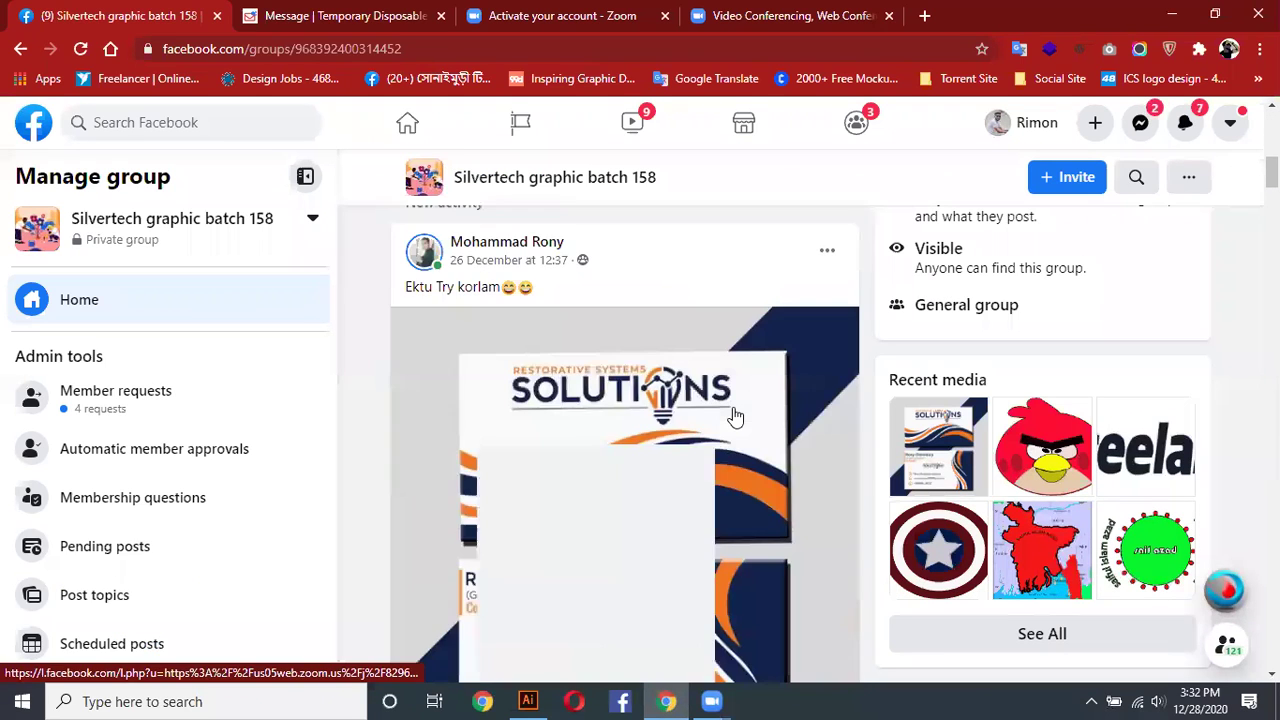
{"action": "scroll", "coordinate": [733, 407], "scroll_direction": "down", "scroll_amount": 5}
{"action": "scroll", "coordinate": [735, 407], "scroll_direction": "down", "scroll_amount": 5}
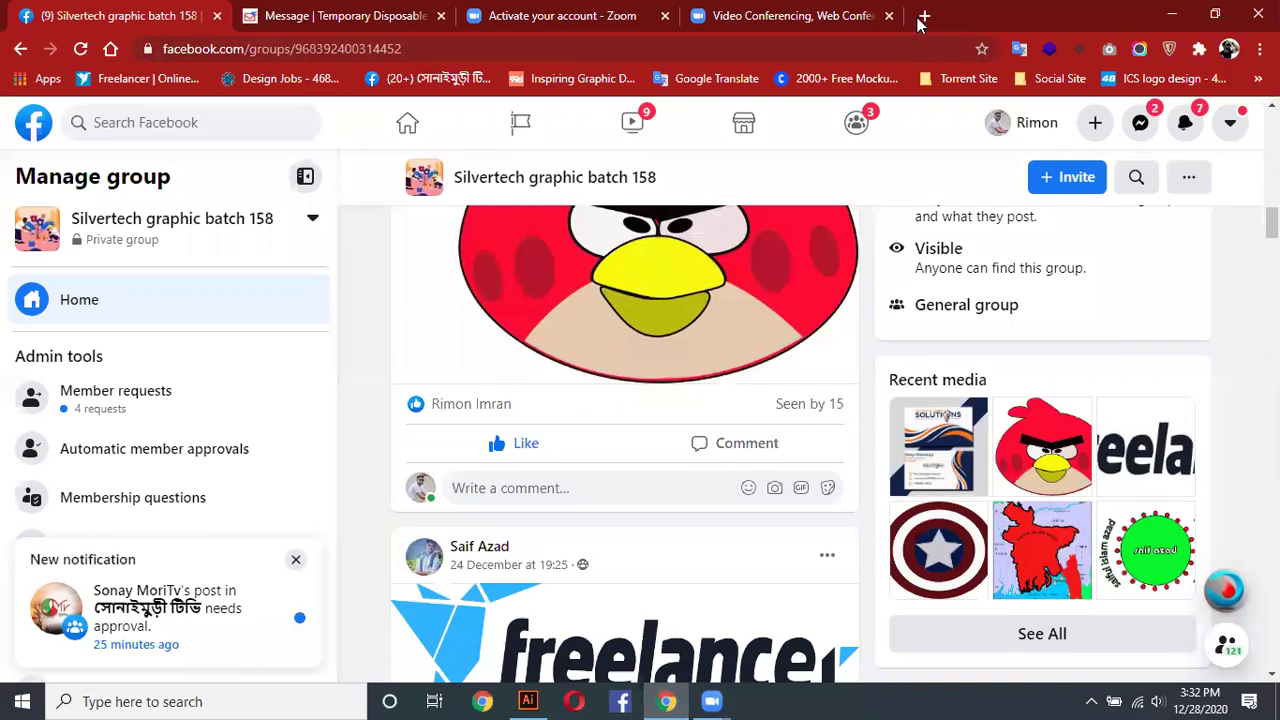
Step: Open a new browser tab and try a first 'logo' query, then erase it
{"action": "key", "text": "ctrl+t"}
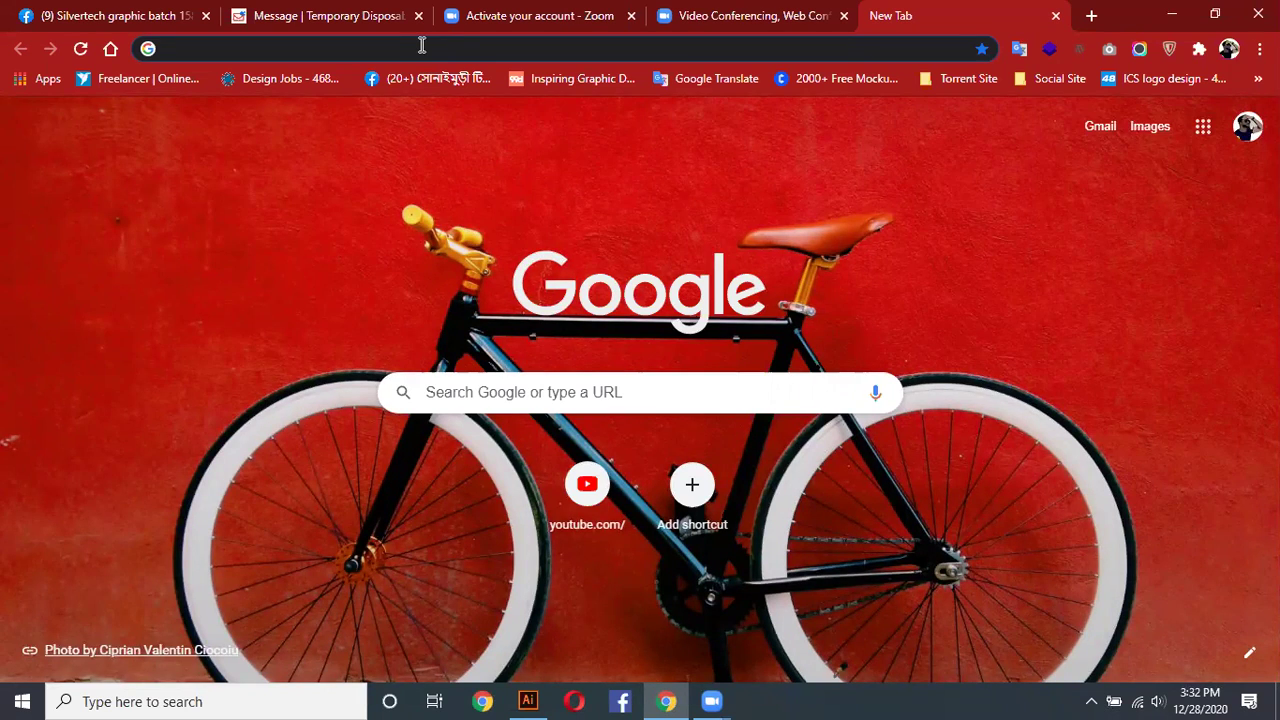
{"action": "type", "text": "logo"}
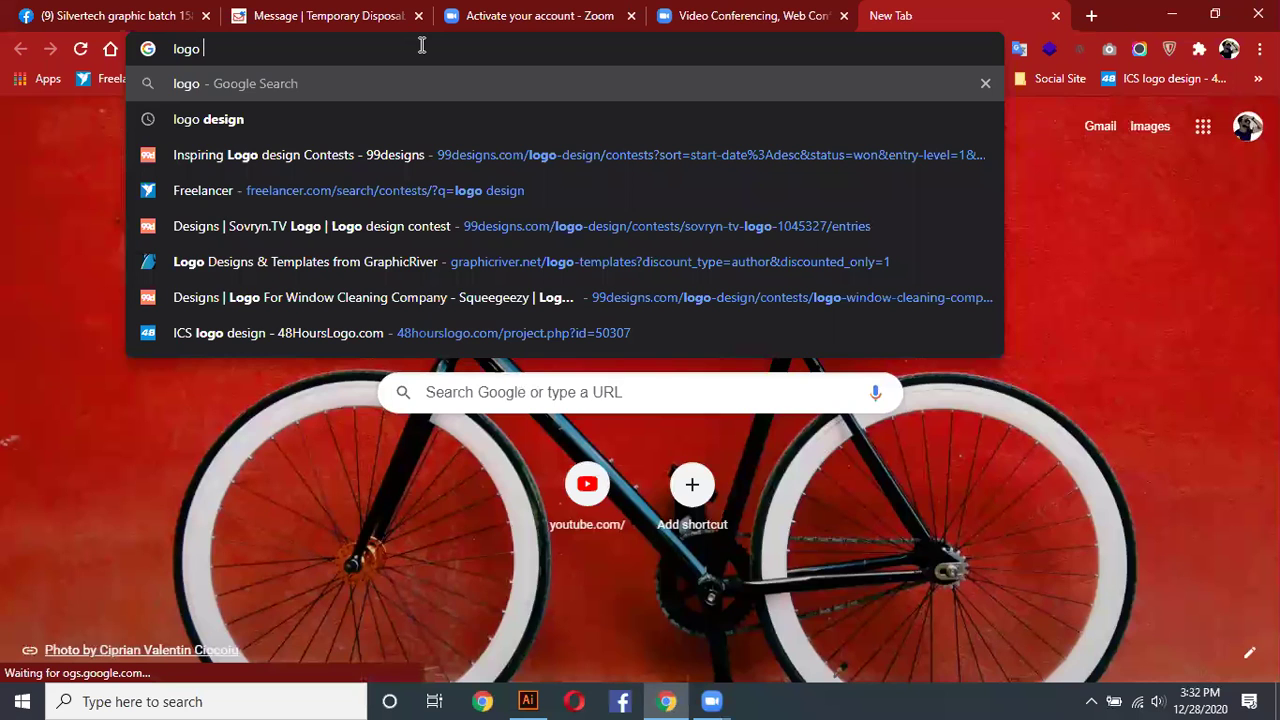
{"action": "key", "text": "Down"}
{"action": "key", "text": "BackSpace"}
{"action": "key", "text": "BackSpace"}
{"action": "key", "text": "BackSpace"}
{"action": "key", "text": "BackSpace"}
{"action": "key", "text": "BackSpace"}
{"action": "key", "text": "BackSpace"}
{"action": "key", "text": "BackSpace"}
Step: Run a Google search for 'a logo' and glance over the results
{"action": "left_click", "coordinate": [421, 48]}
{"action": "type", "text": "a "}
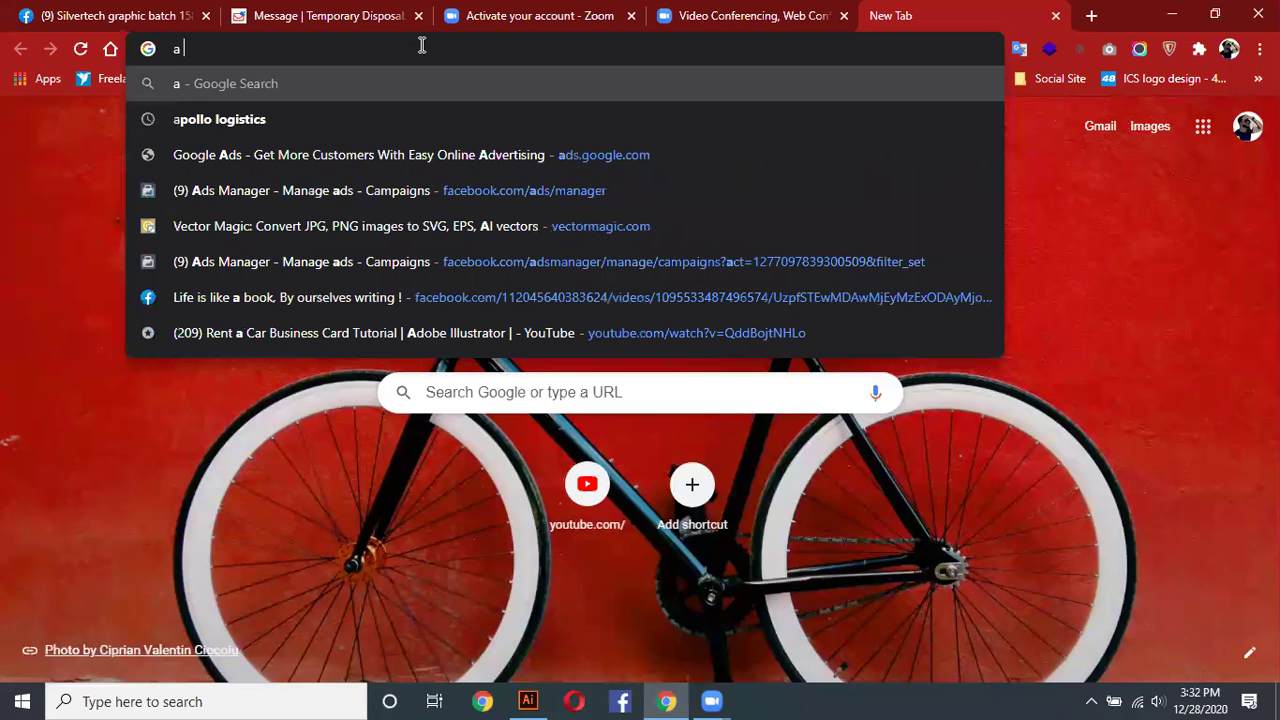
{"action": "type", "text": "k"}
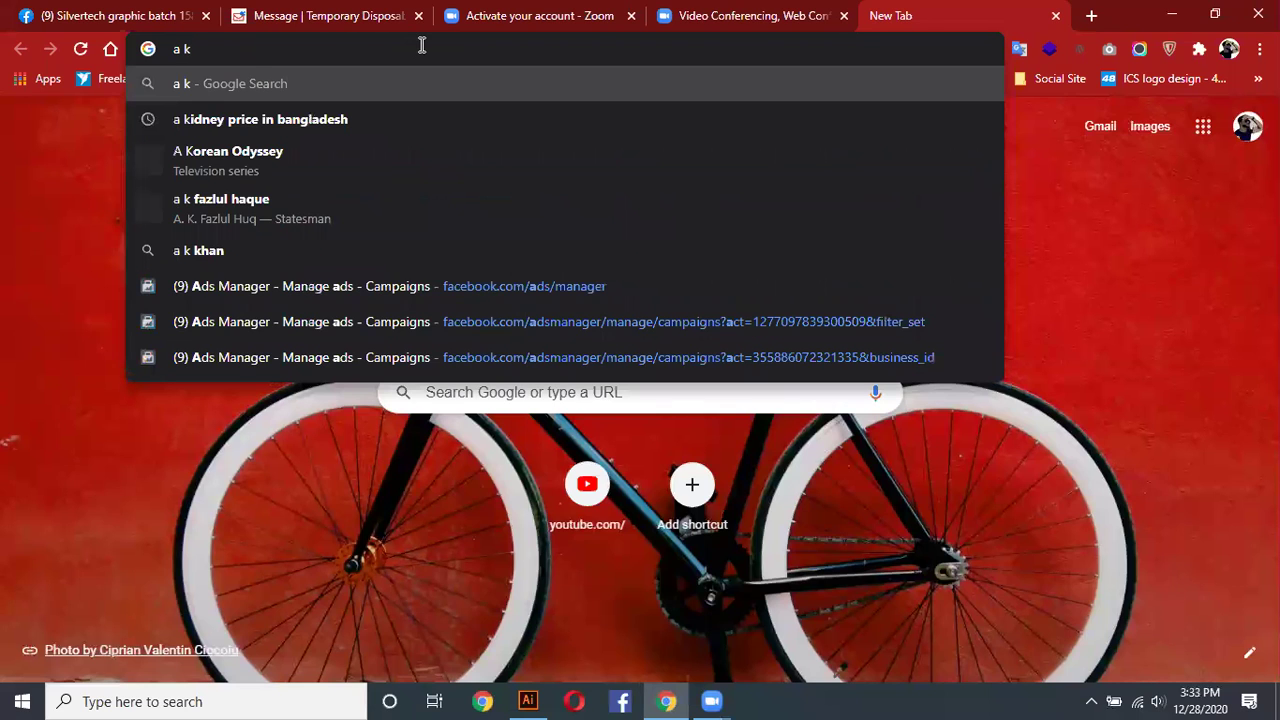
{"action": "key", "text": "BackSpace"}
{"action": "type", "text": "logo"}
{"action": "key", "text": "Return"}
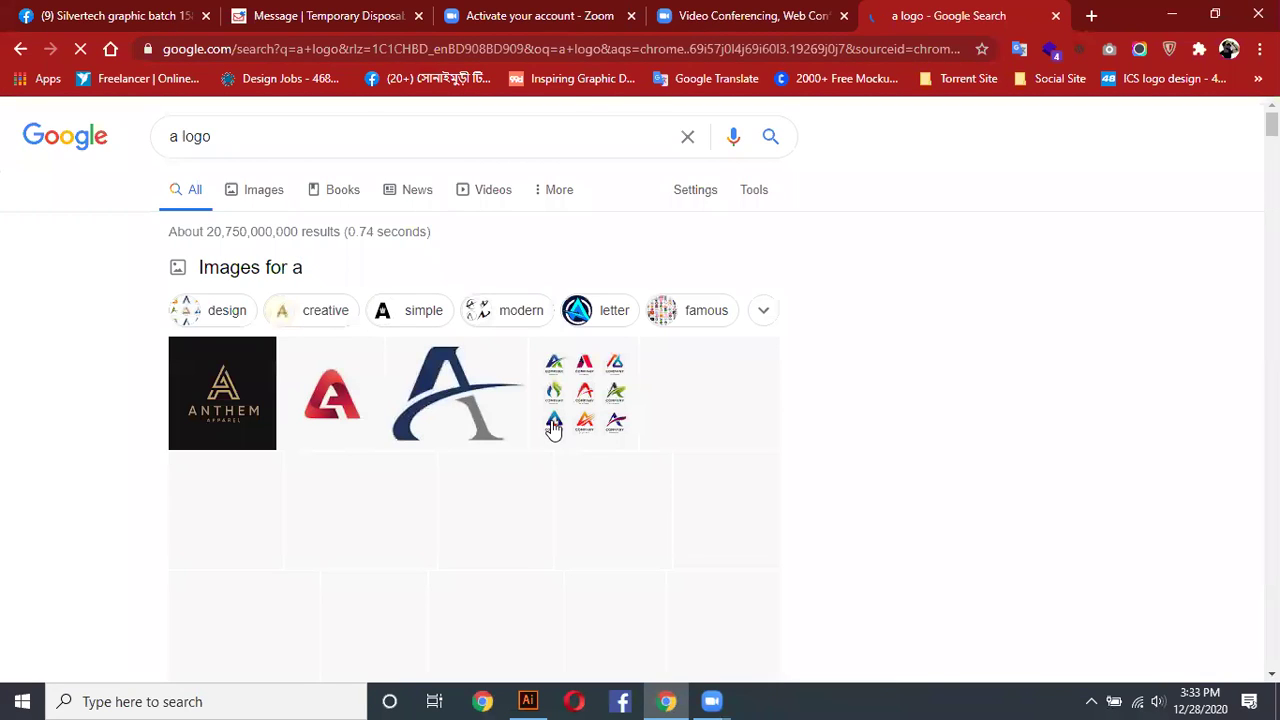
{"action": "scroll", "coordinate": [555, 440], "scroll_direction": "down", "scroll_amount": 4}
{"action": "scroll", "coordinate": [243, 171], "scroll_direction": "up", "scroll_amount": 3}
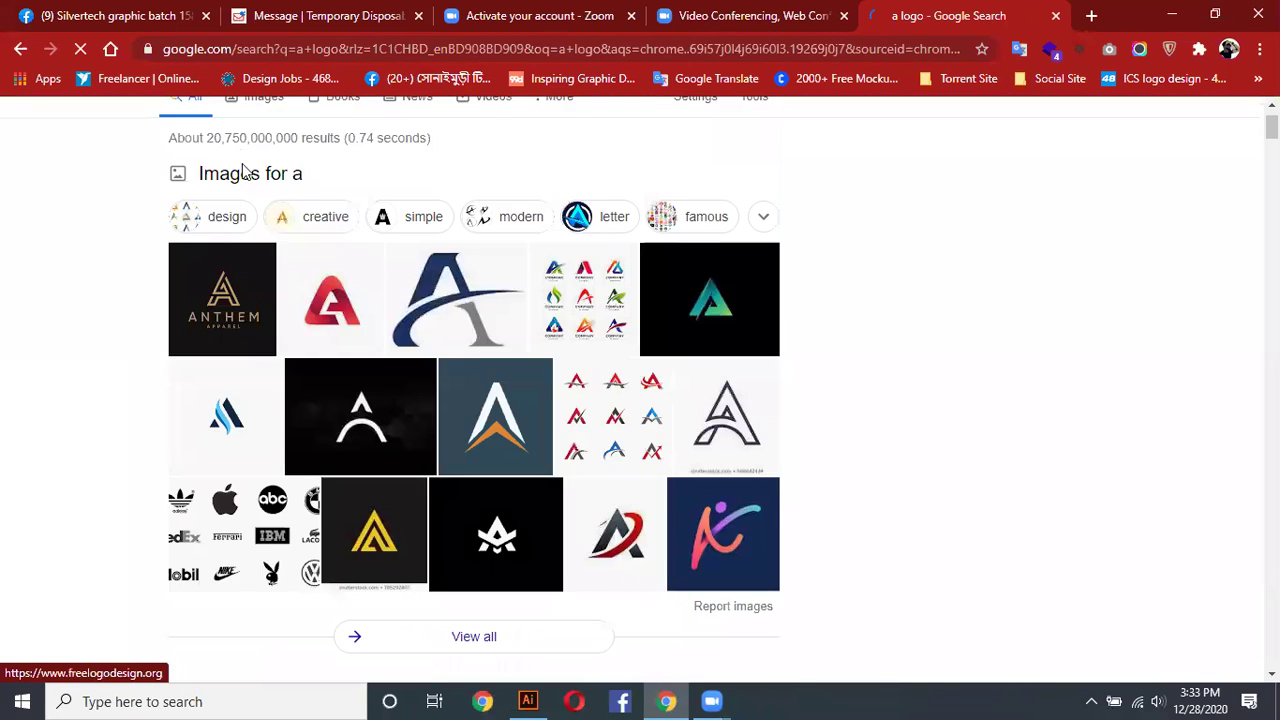
{"action": "scroll", "coordinate": [263, 196], "scroll_direction": "up", "scroll_amount": 1}
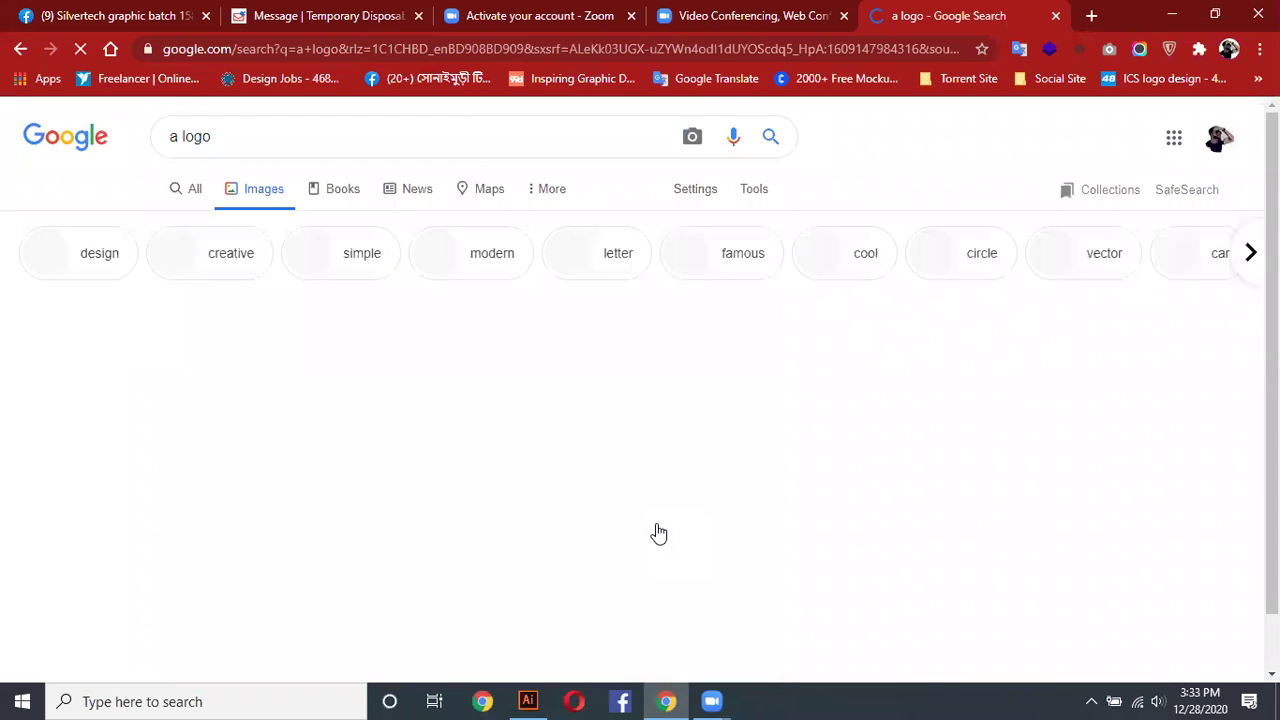
Step: Scroll through the 'a logo' image results
{"action": "scroll", "coordinate": [659, 533], "scroll_direction": "down", "scroll_amount": 3}
{"action": "scroll", "coordinate": [659, 533], "scroll_direction": "up", "scroll_amount": 3}
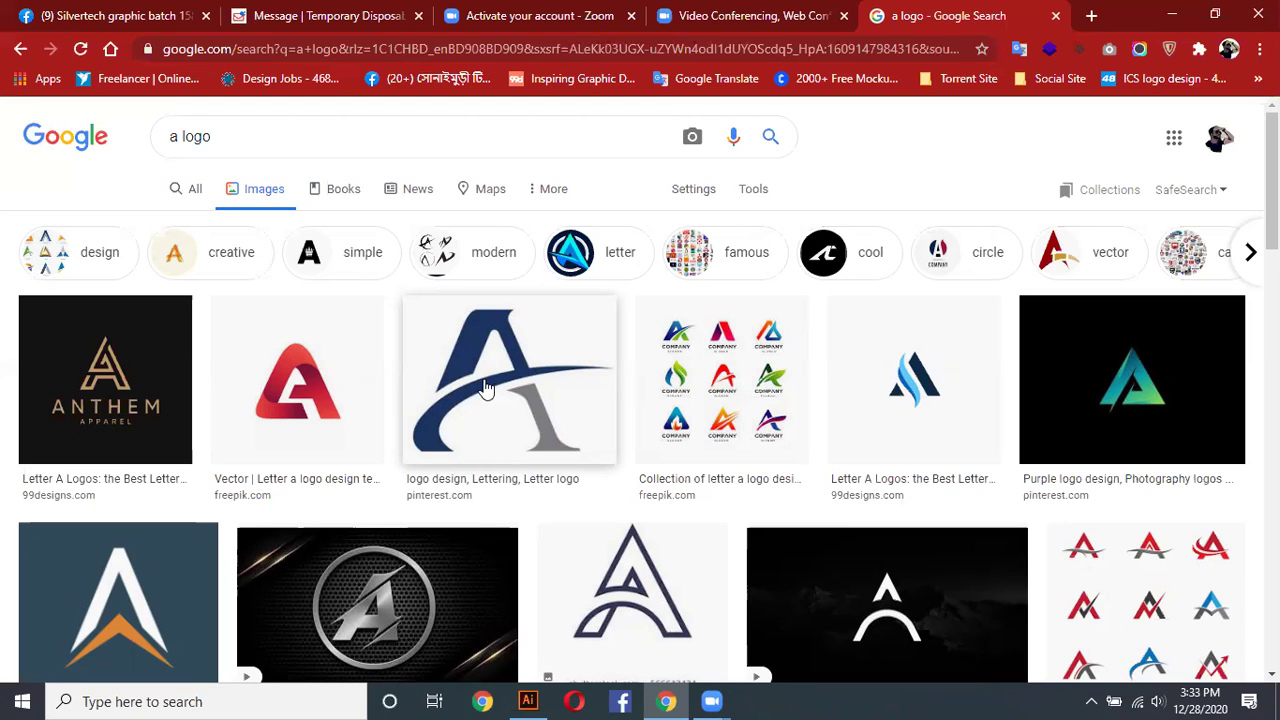
{"action": "scroll", "coordinate": [485, 387], "scroll_direction": "down", "scroll_amount": 4}
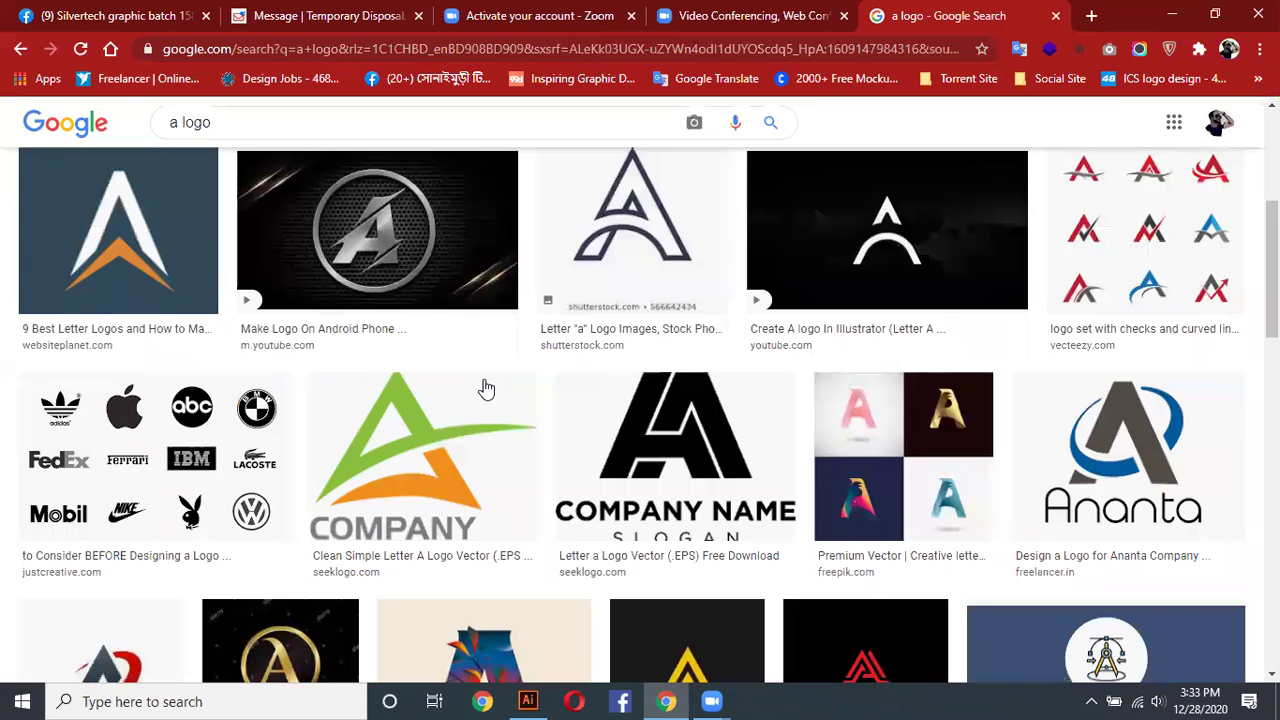
{"action": "scroll", "coordinate": [486, 378], "scroll_direction": "up", "scroll_amount": 2}
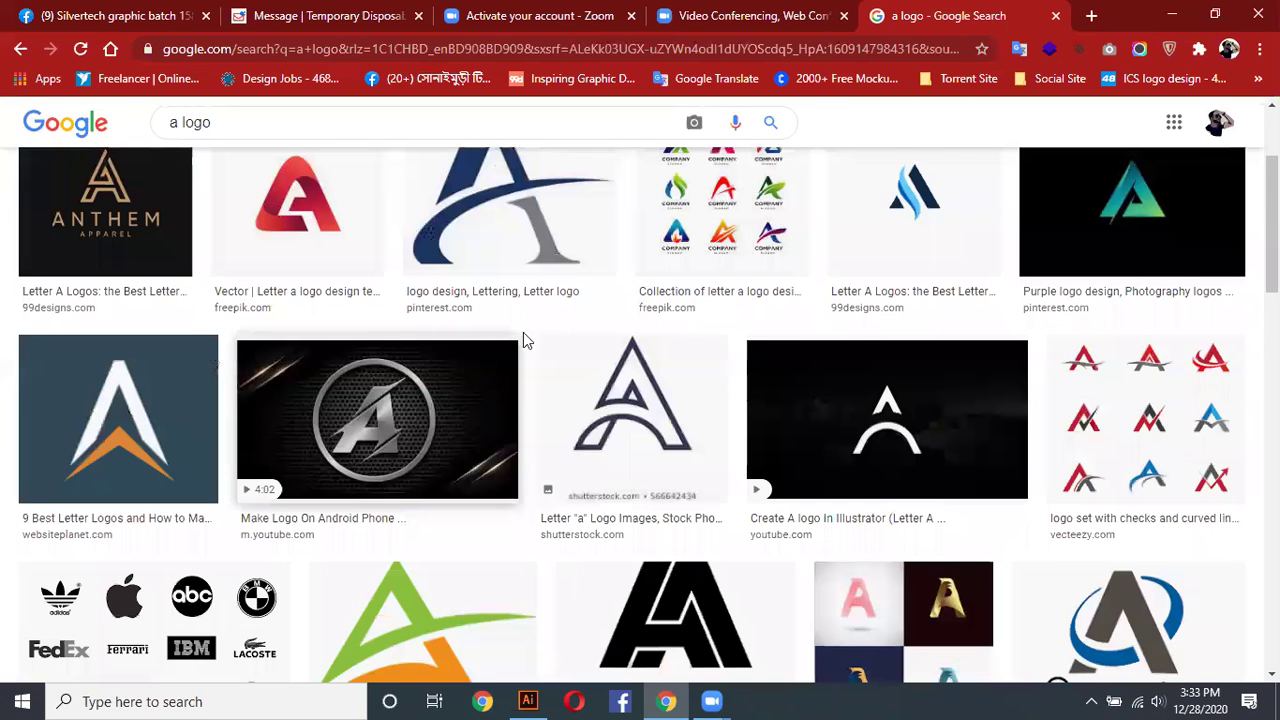
{"action": "scroll", "coordinate": [523, 335], "scroll_direction": "up", "scroll_amount": 1}
{"action": "scroll", "coordinate": [476, 402], "scroll_direction": "up", "scroll_amount": 2}
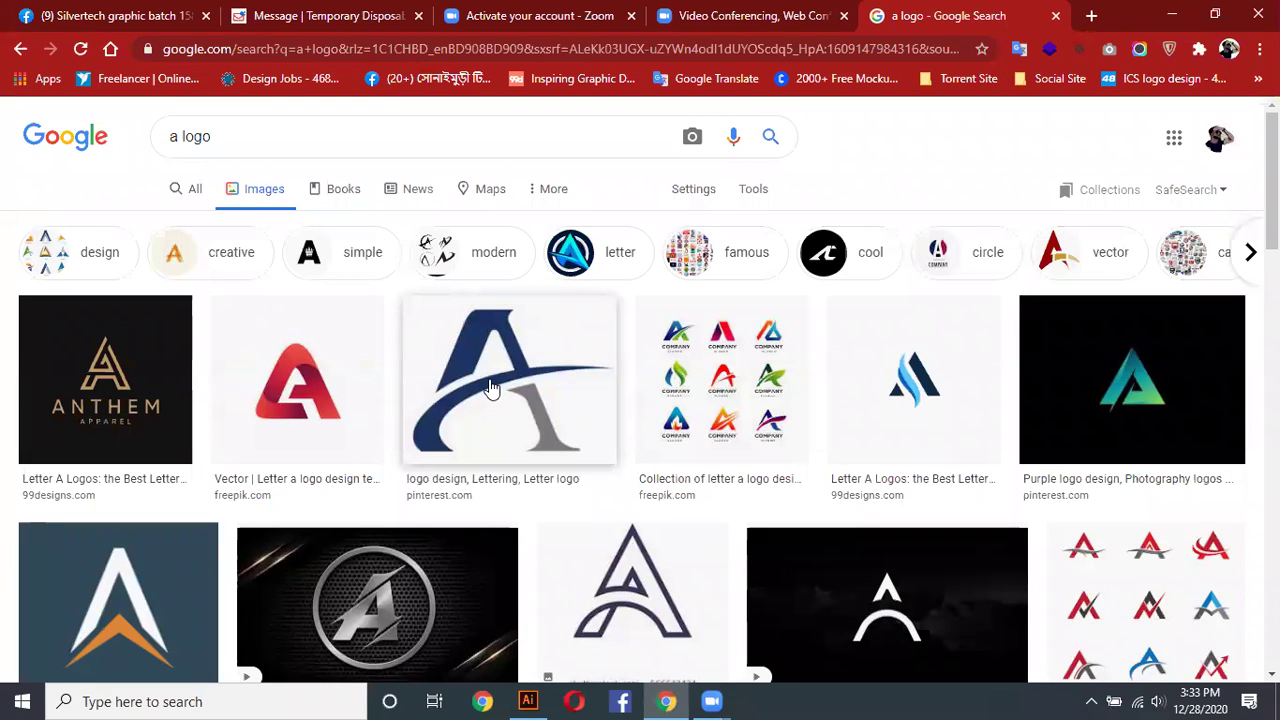
Step: Preview the Freepik letter-A logo collection, close it, and keep scrolling the grid
{"action": "left_click", "coordinate": [716, 388]}
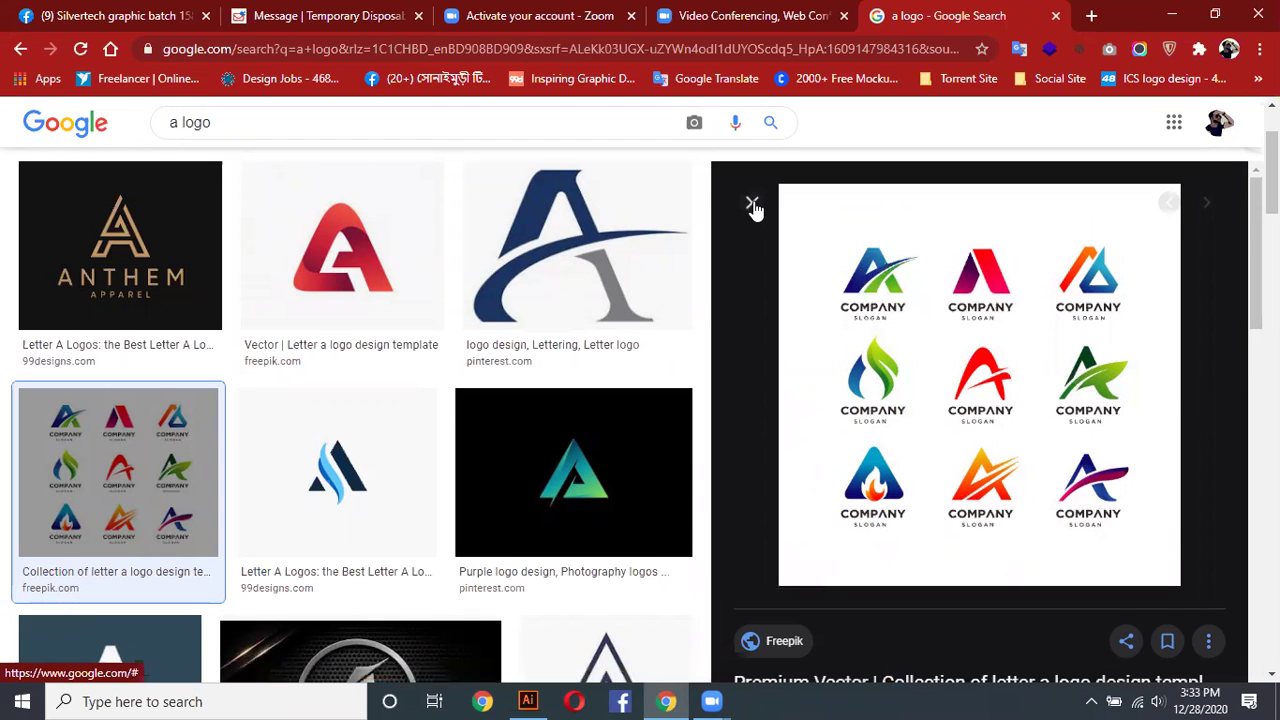
{"action": "key", "text": "Escape"}
{"action": "scroll", "coordinate": [400, 330], "scroll_direction": "down", "scroll_amount": 3}
{"action": "scroll", "coordinate": [352, 328], "scroll_direction": "down", "scroll_amount": 1}
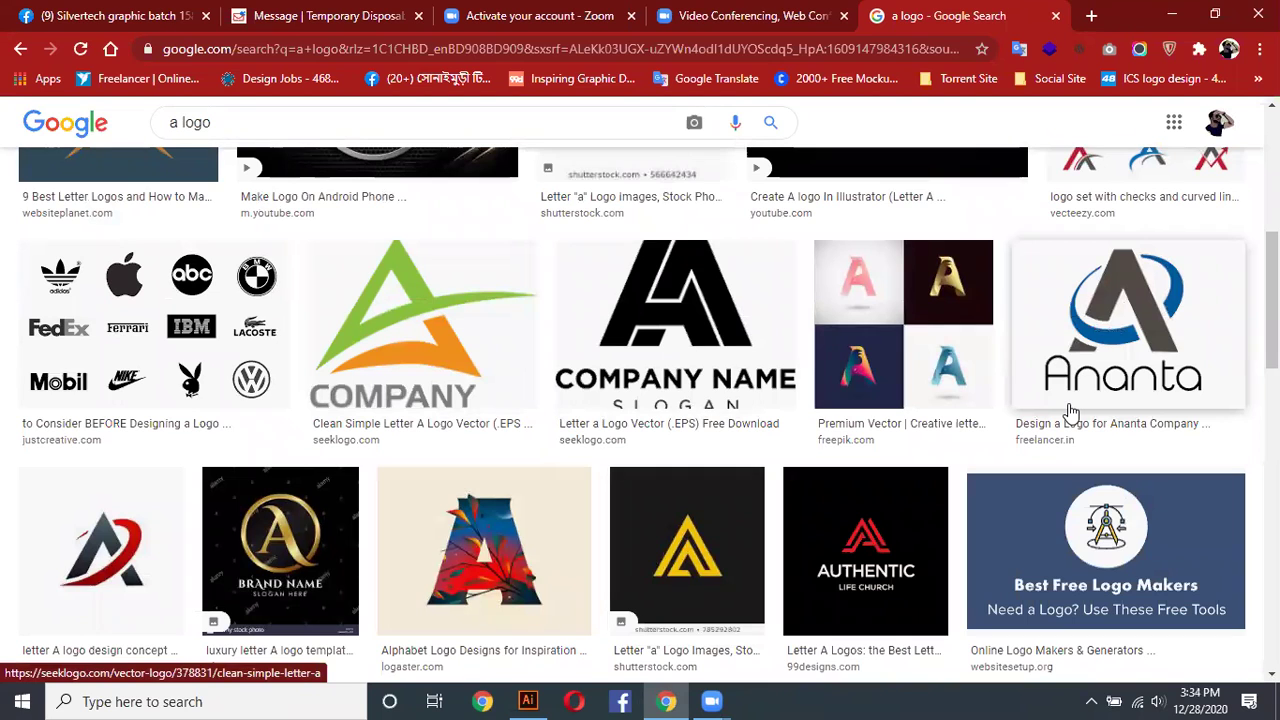
{"action": "scroll", "coordinate": [1070, 410], "scroll_direction": "up", "scroll_amount": 5}
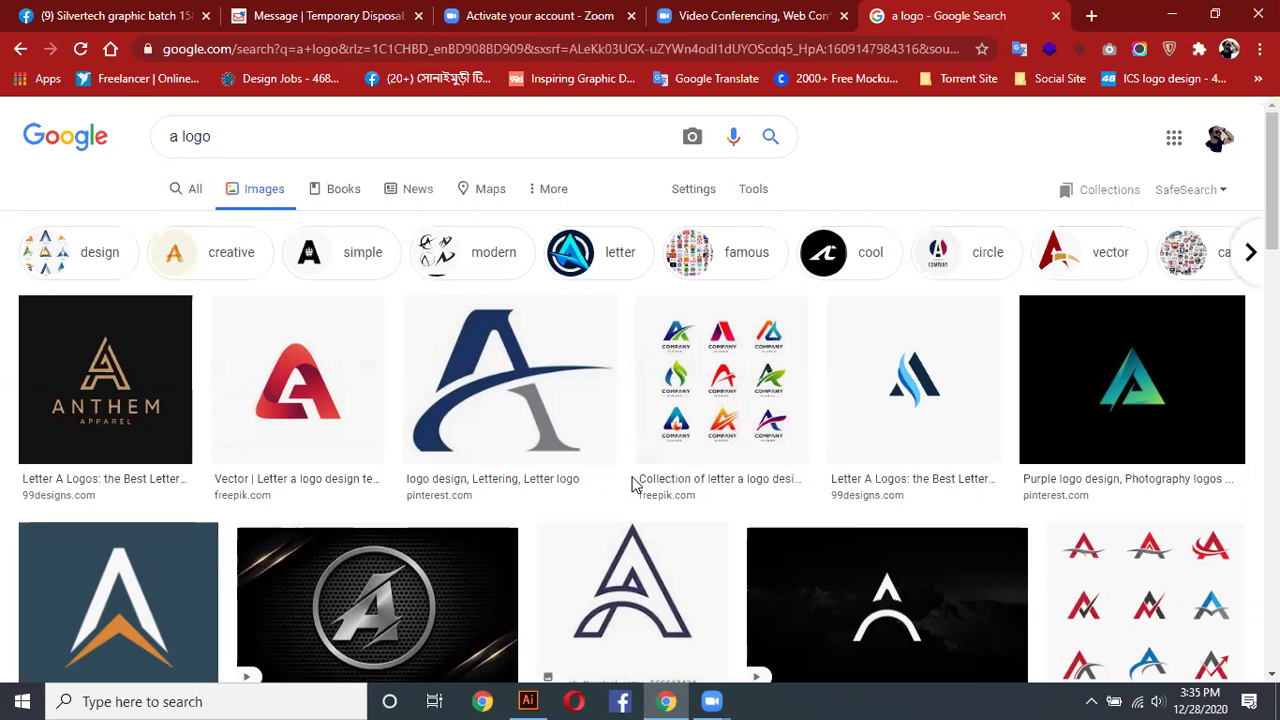
Step: Bring Illustrator back and pan the blank Untitled-1 artboard into the centre of the window
{"action": "left_click", "coordinate": [530, 700]}
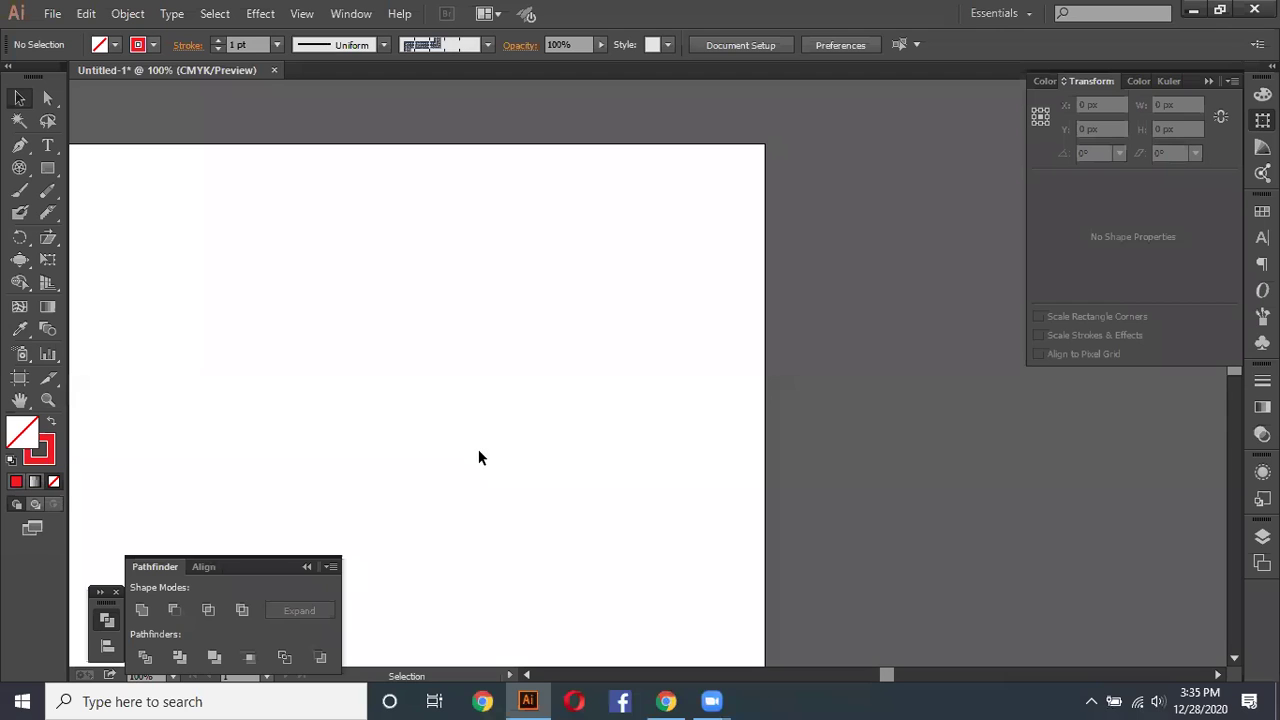
{"action": "scroll", "coordinate": [654, 297], "scroll_direction": "down", "scroll_amount": 4}
{"action": "scroll", "coordinate": [680, 323], "scroll_direction": "up", "scroll_amount": 2}
{"action": "left_click_drag", "start_coordinate": [706, 306], "coordinate": [530, 351]}
{"action": "left_click_drag", "start_coordinate": [500, 287], "coordinate": [724, 277]}
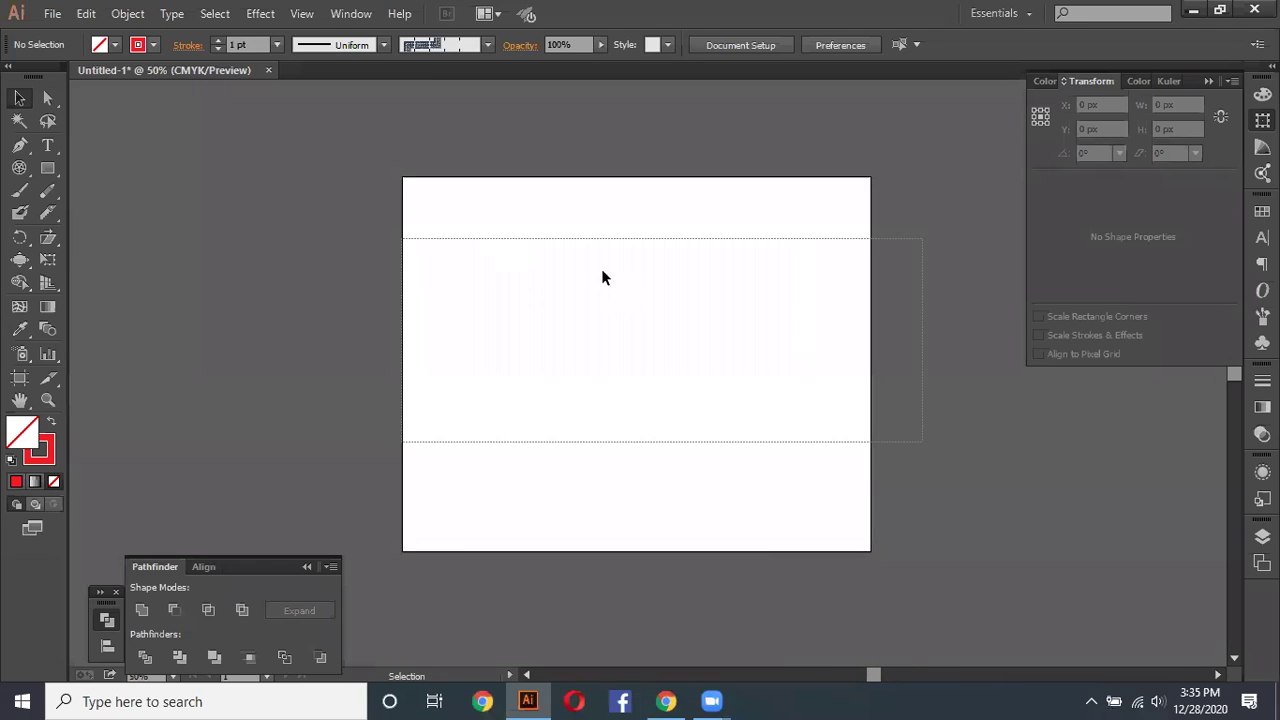
{"action": "left_click_drag", "start_coordinate": [438, 296], "coordinate": [450, 475]}
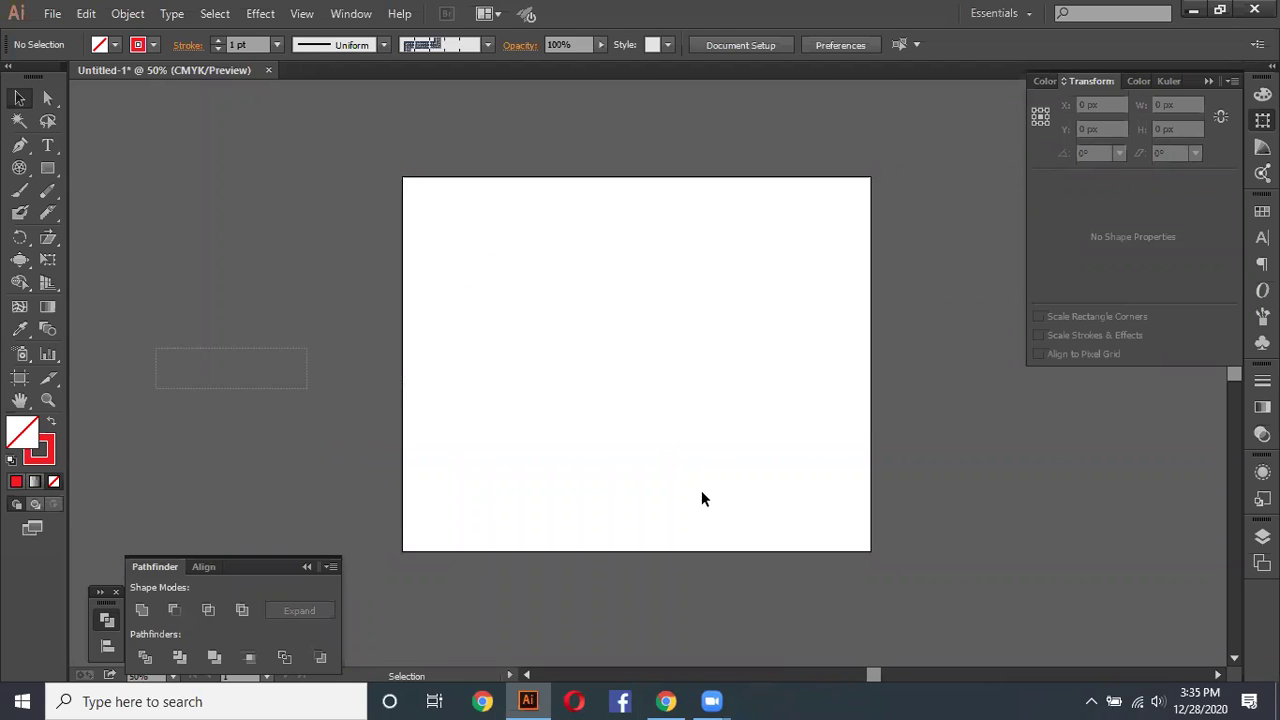
{"action": "key", "text": "space"}
{"action": "left_click_drag", "start_coordinate": [629, 420], "coordinate": [817, 441]}
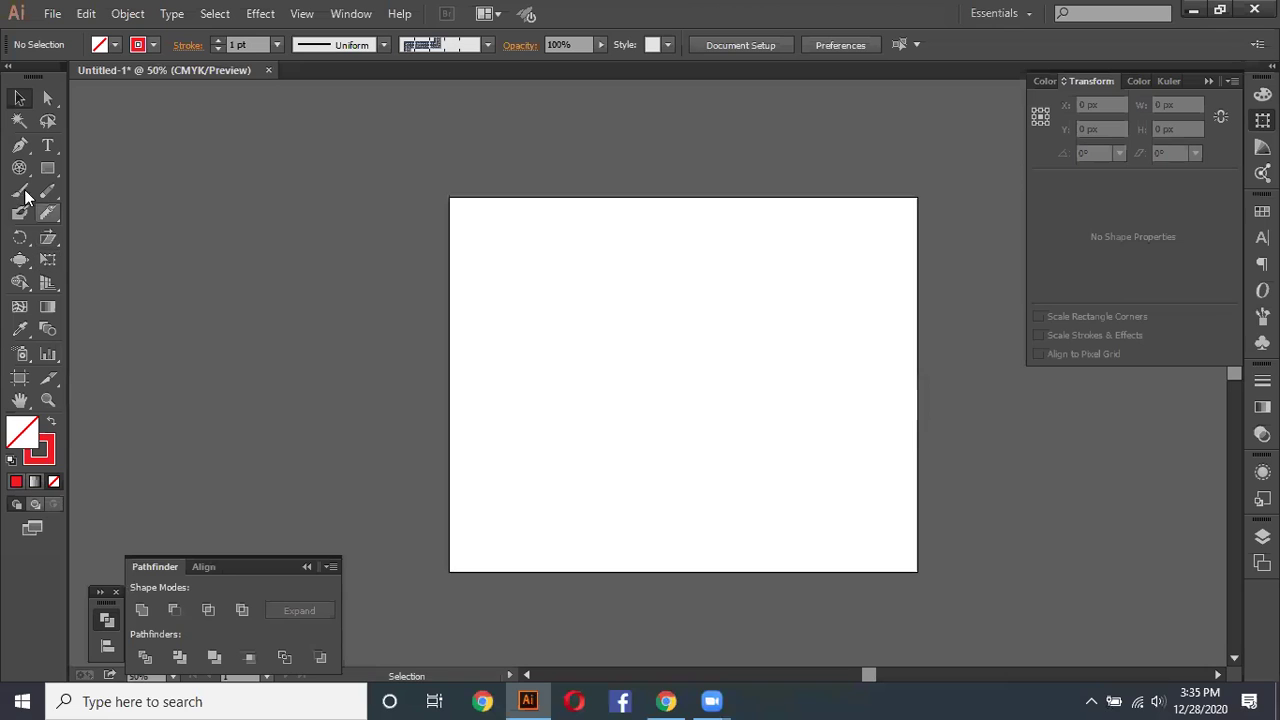
Step: Draw a freeform looping Pen path with curved anchors across the artboard
{"action": "left_click", "coordinate": [20, 146]}
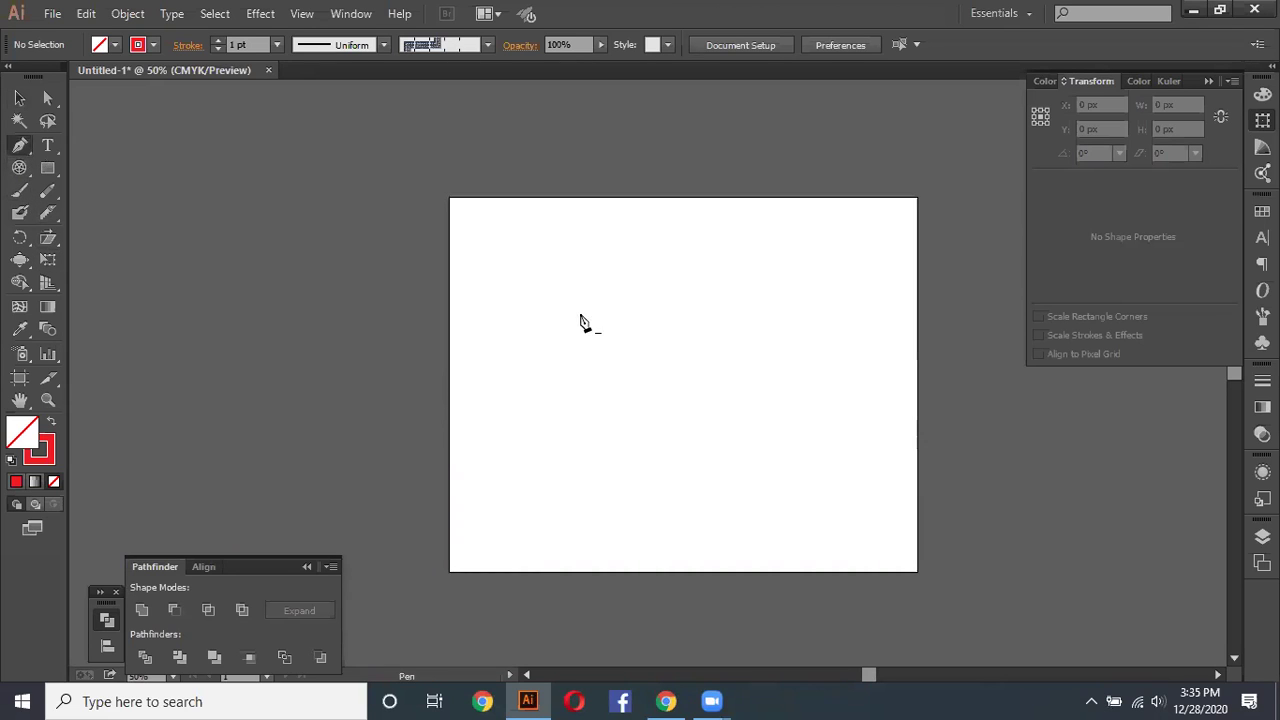
{"action": "left_click_drag", "start_coordinate": [716, 282], "coordinate": [879, 428]}
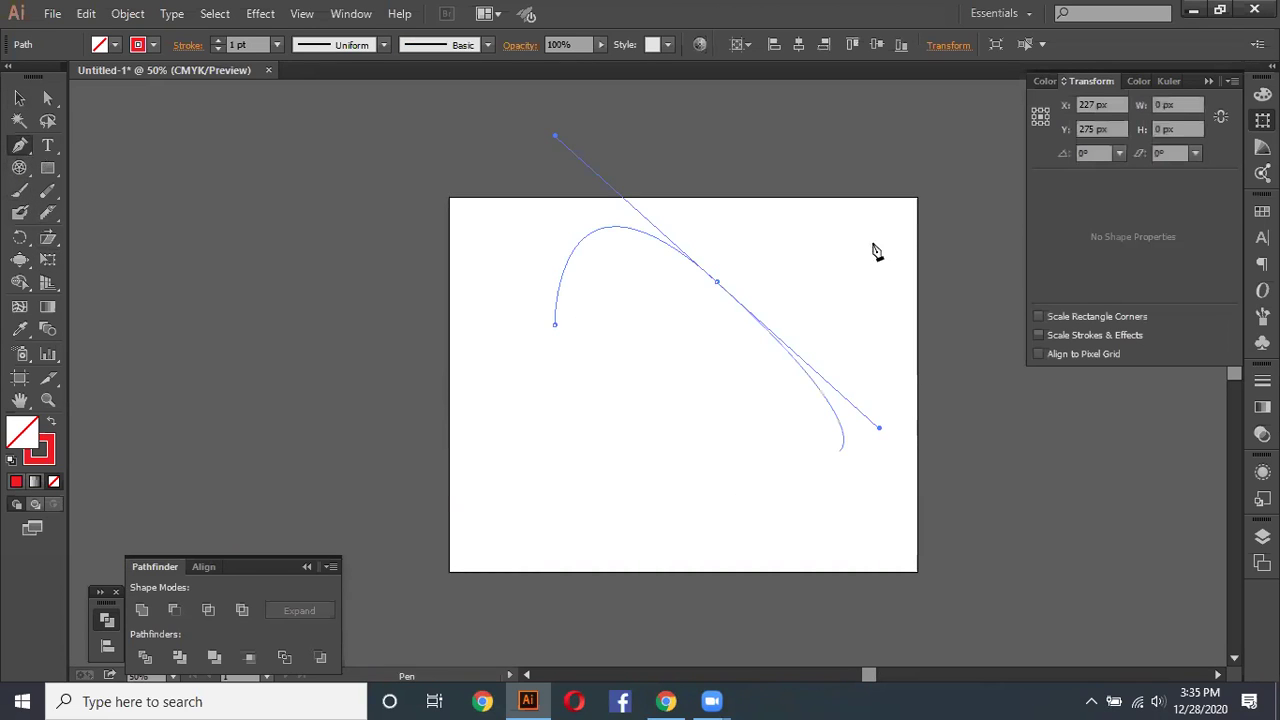
{"action": "left_click_drag", "start_coordinate": [704, 488], "coordinate": [840, 276]}
{"action": "mouse_move", "coordinate": [615, 463]}
{"action": "left_mouse_down"}
{"action": "mouse_move", "coordinate": [577, 402]}
{"action": "mouse_move", "coordinate": [498, 426]}
{"action": "left_mouse_up"}
{"action": "left_click", "coordinate": [486, 343]}
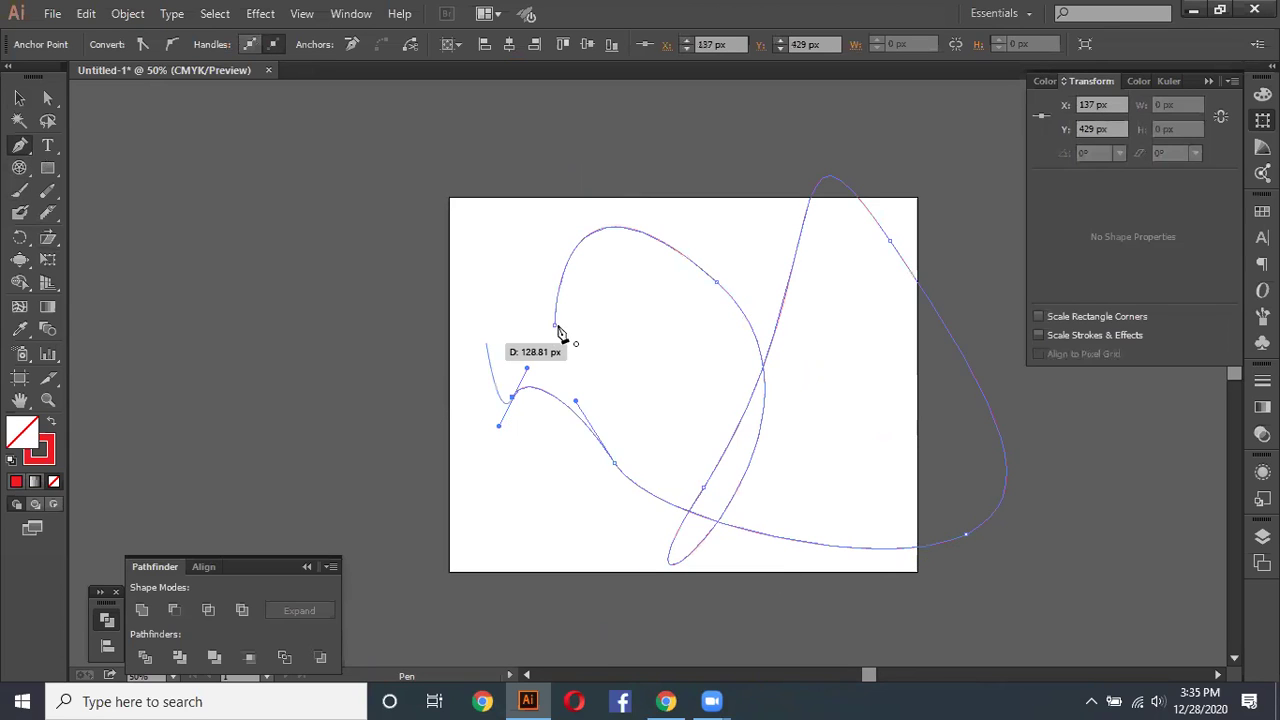
{"action": "left_click", "coordinate": [557, 327]}
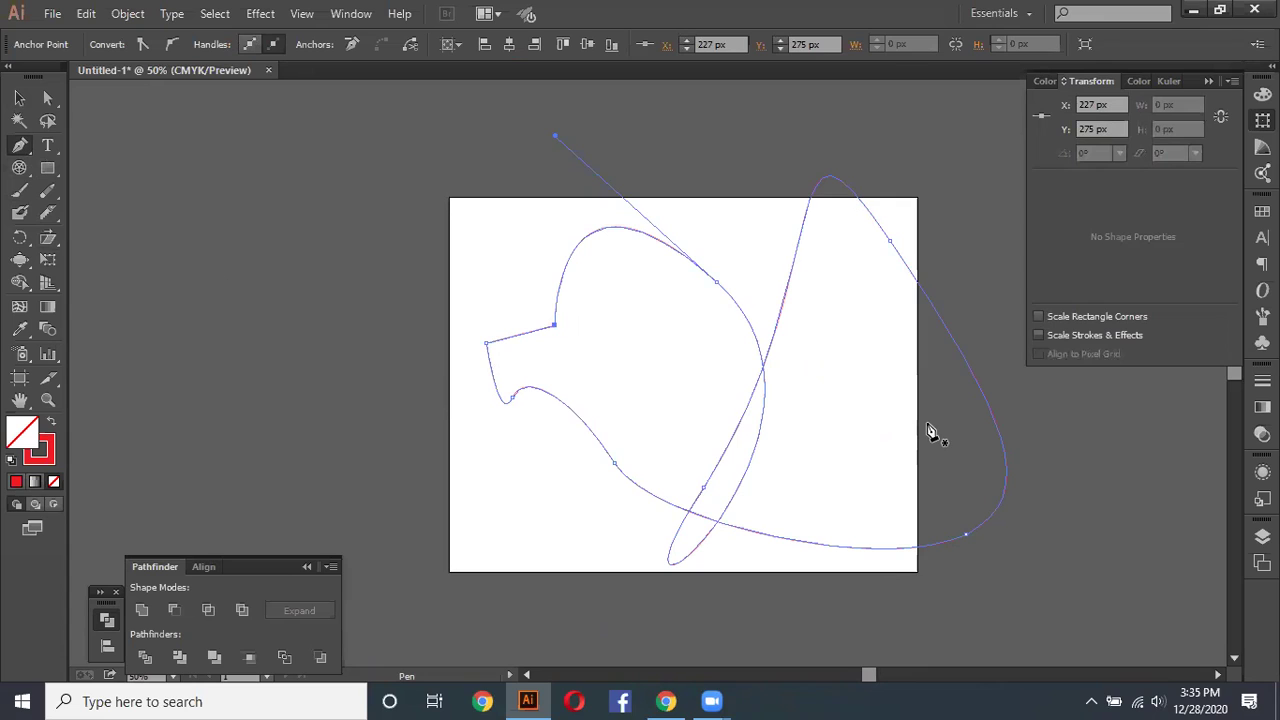
Step: Pan the canvas and zoom out to show the whole artboard with the path
{"action": "left_click", "coordinate": [19, 98]}
{"action": "left_click", "coordinate": [659, 373]}
{"action": "left_click_drag", "start_coordinate": [1179, 290], "coordinate": [918, 275]}
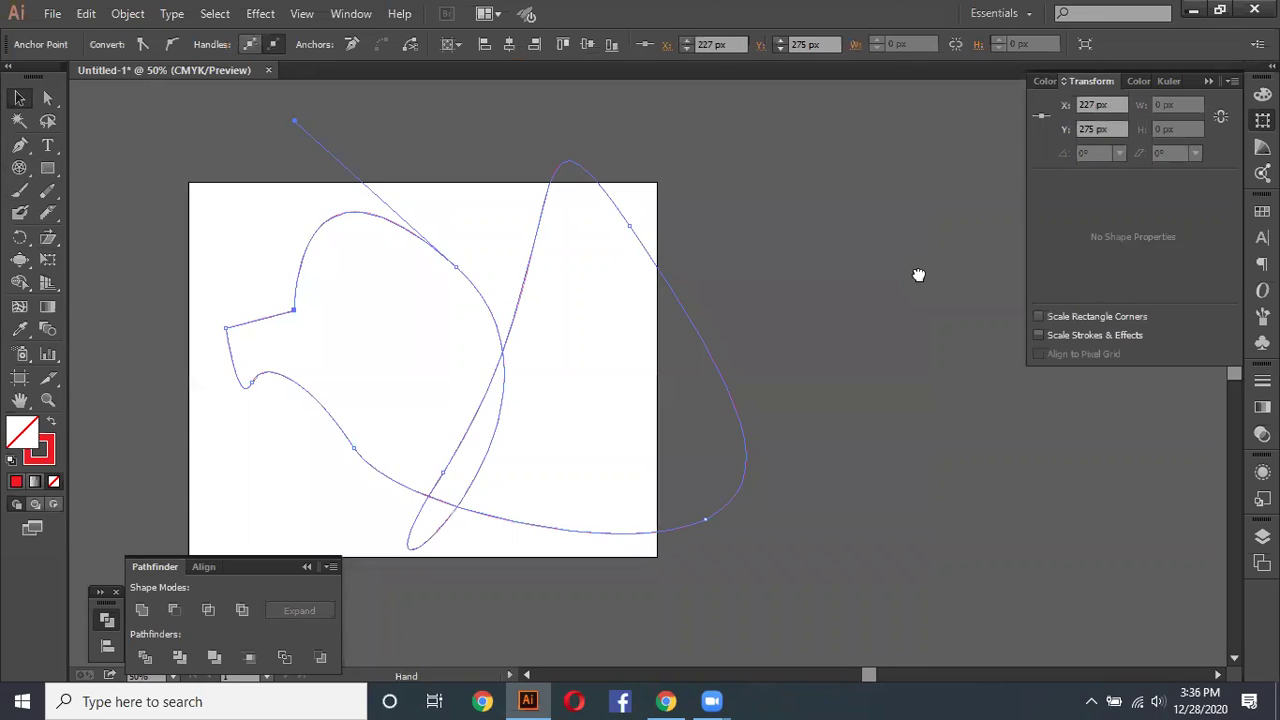
{"action": "left_click_drag", "start_coordinate": [714, 477], "coordinate": [508, 351]}
{"action": "left_click_drag", "start_coordinate": [586, 340], "coordinate": [418, 197]}
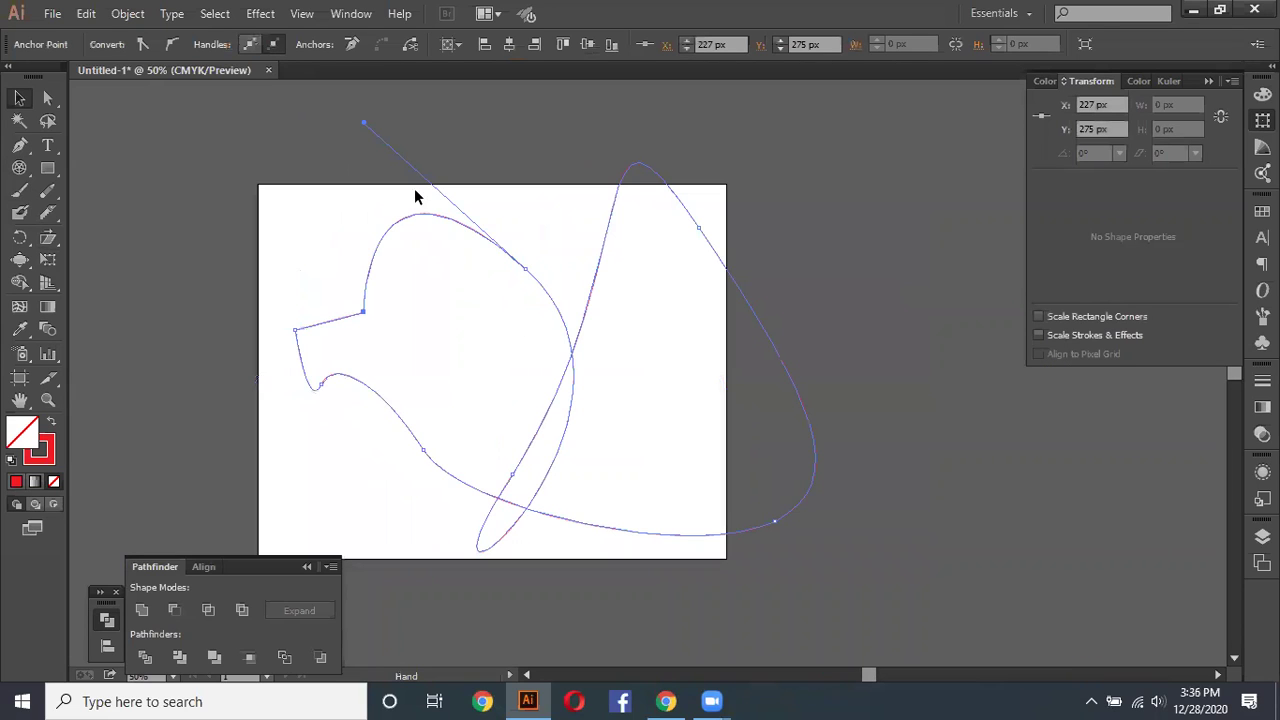
{"action": "key", "text": "ctrl+a"}
{"action": "key", "text": "ctrl+minus"}
{"action": "key", "text": "ctrl+minus"}
{"action": "key", "text": "ctrl+minus"}
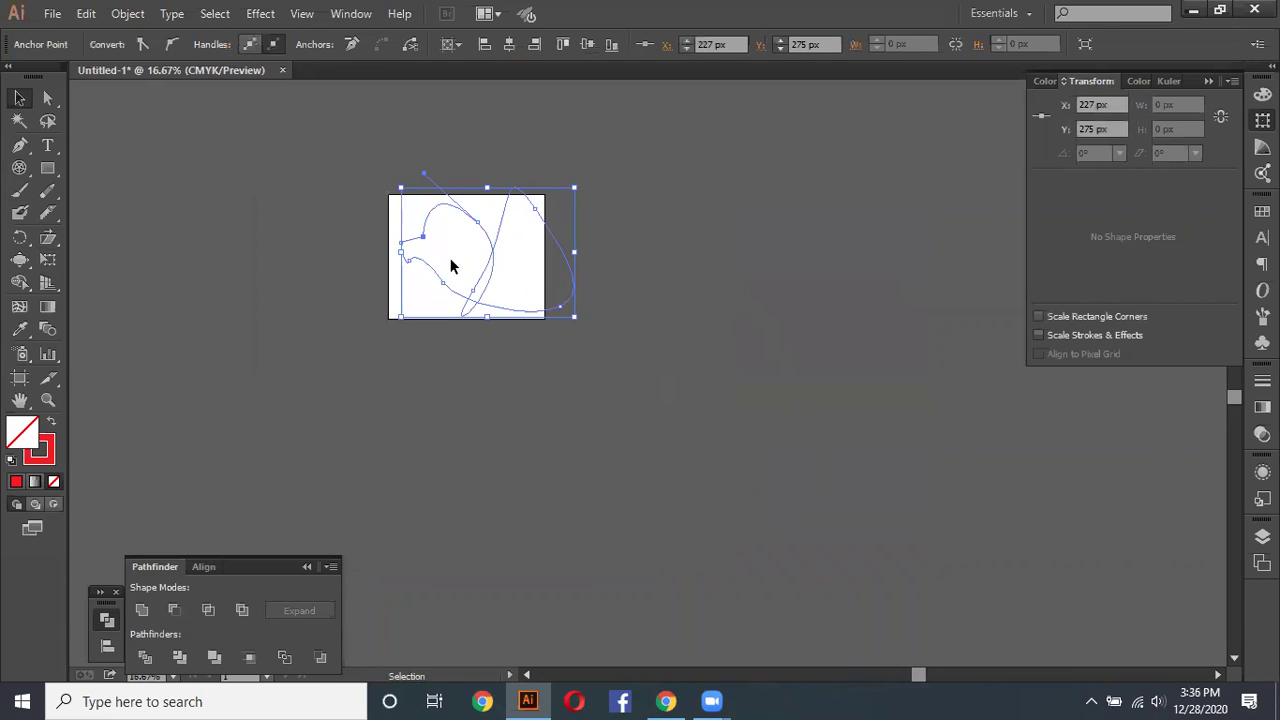
Step: Draw a white-filled rectangle right of the artboard and nudge it slightly left
{"action": "left_click", "coordinate": [47, 168]}
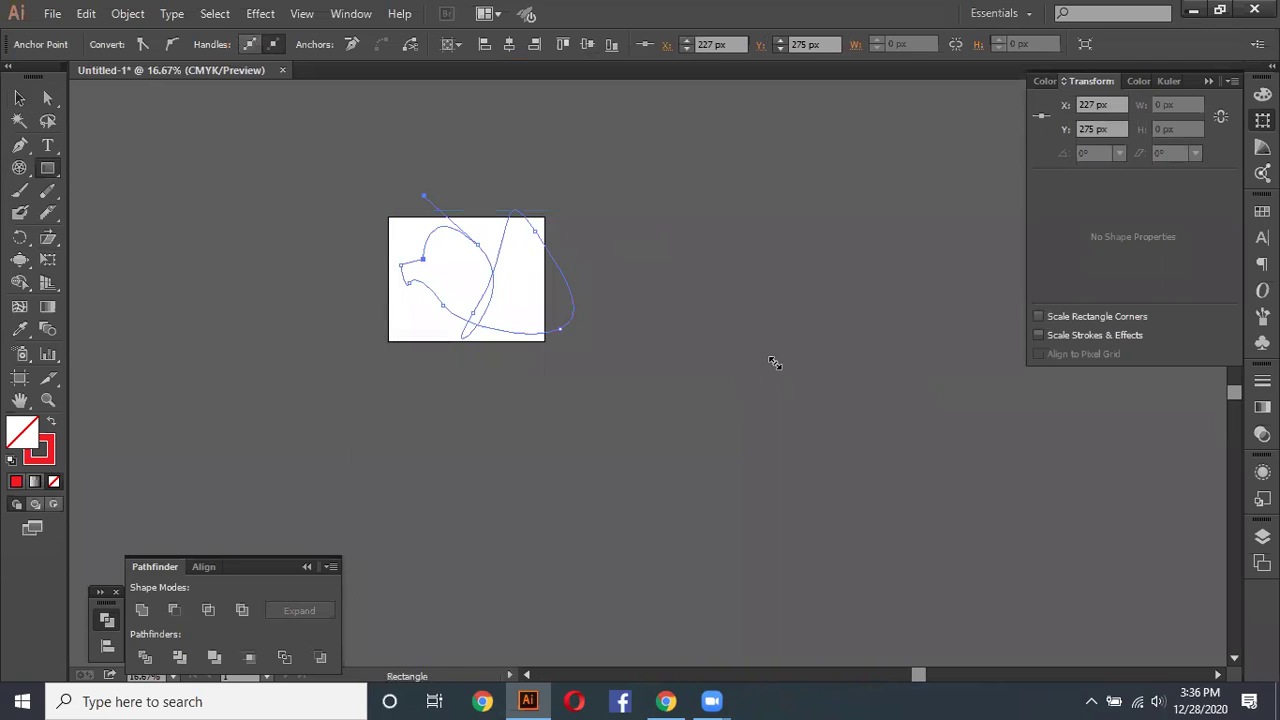
{"action": "left_click_drag", "start_coordinate": [622, 222], "coordinate": [770, 362]}
{"action": "double_click", "coordinate": [25, 435]}
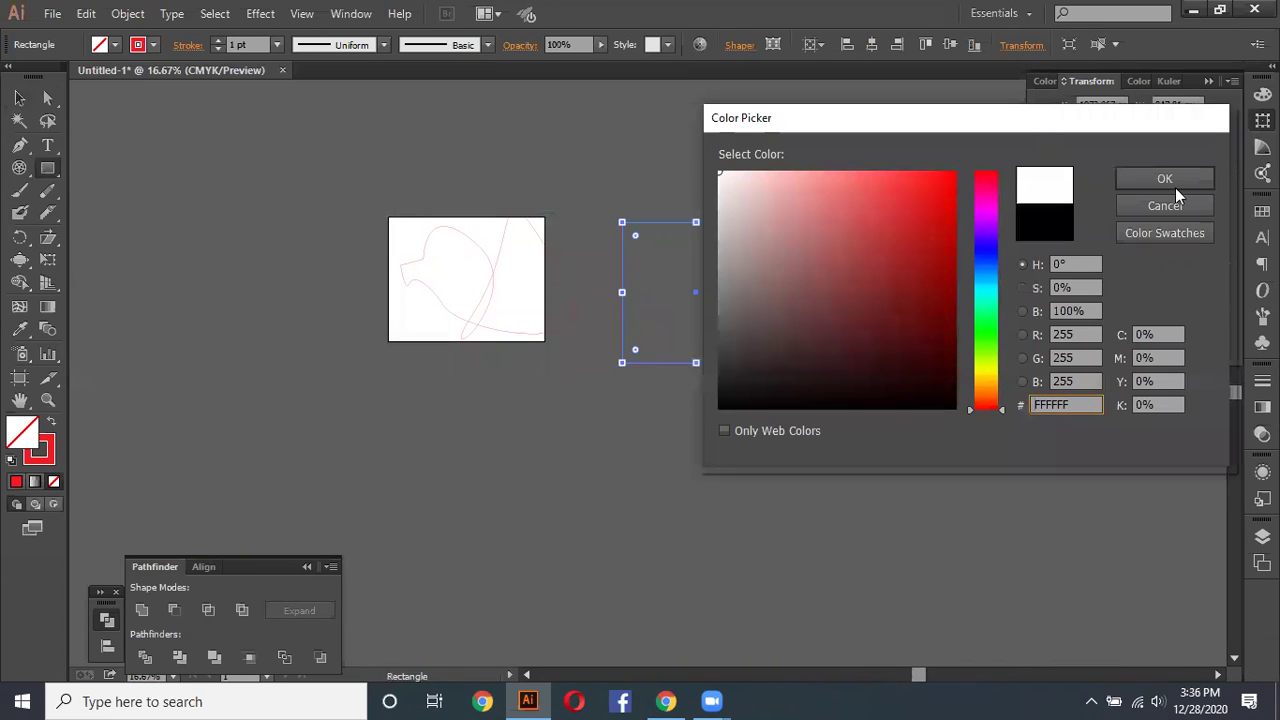
{"action": "left_click", "coordinate": [1170, 181]}
{"action": "key", "text": "v"}
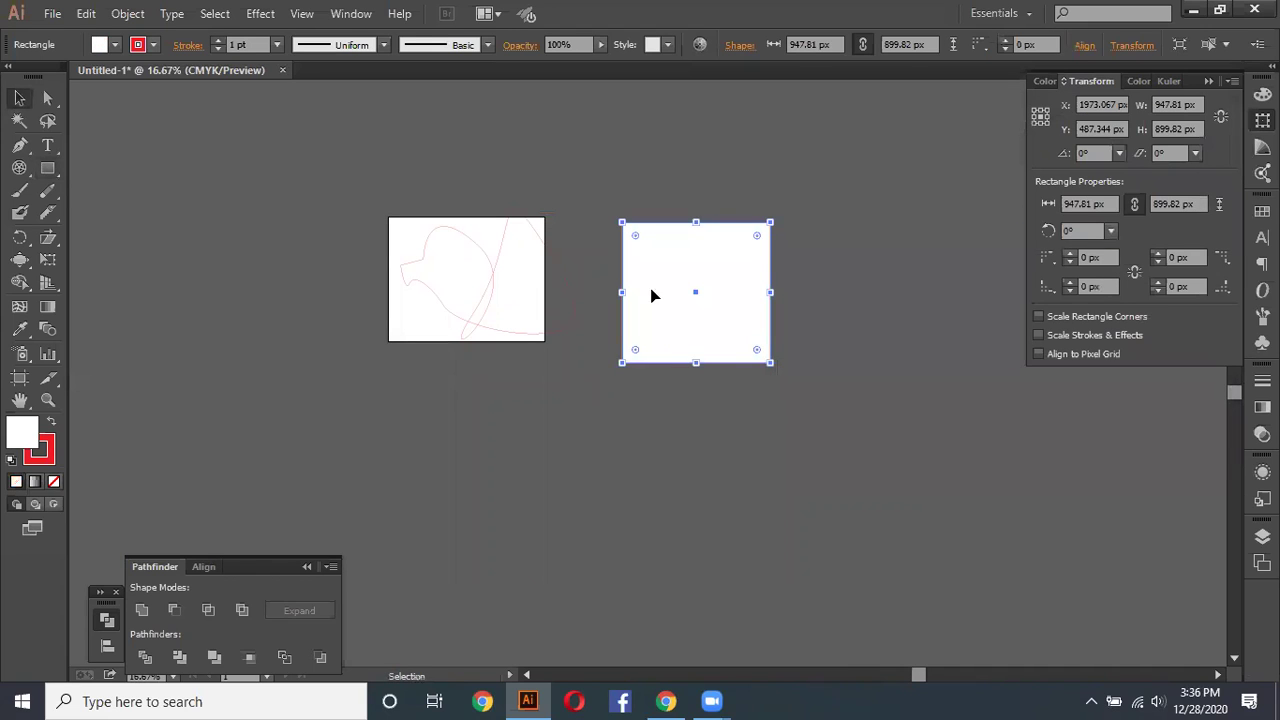
{"action": "key", "text": "ctrl+shift+a"}
{"action": "left_click_drag", "start_coordinate": [658, 303], "coordinate": [676, 337]}
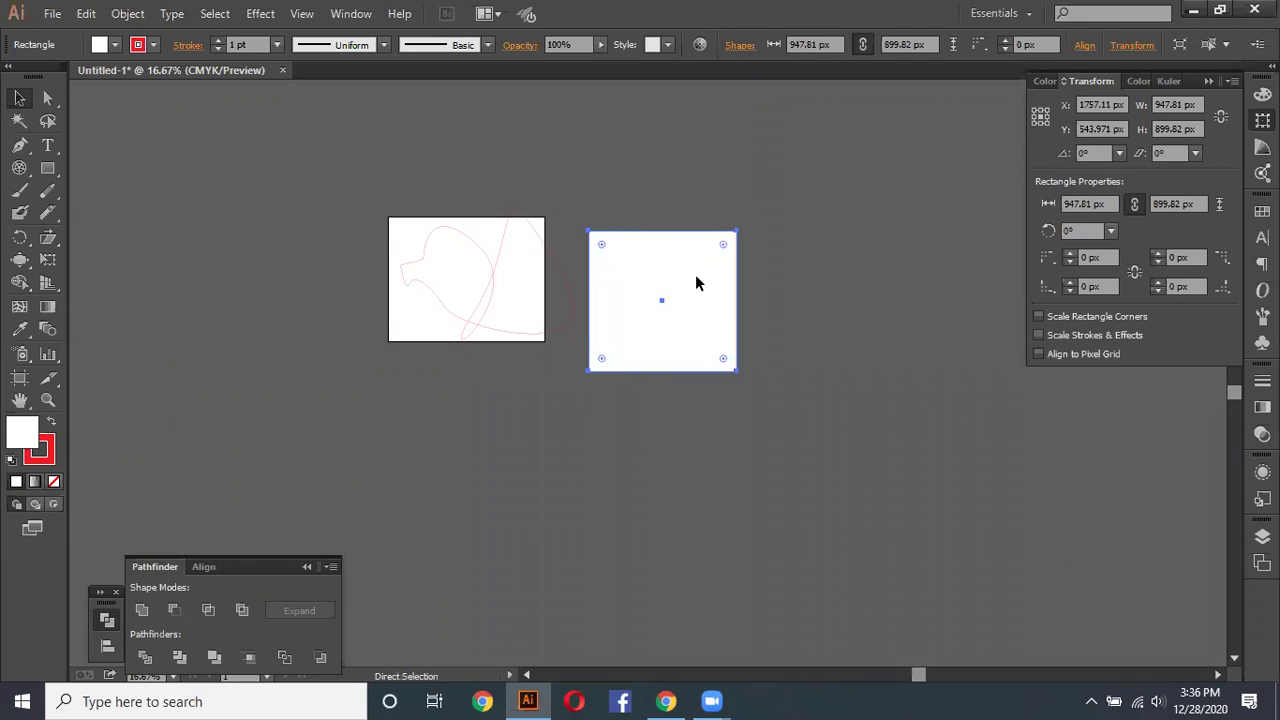
Step: Reselect the white rectangle, delete it, undo the deletion, then box-select it again
{"action": "key", "text": "ctrl+shift+a"}
{"action": "mouse_move", "coordinate": [786, 330]}
{"action": "left_mouse_down"}
{"action": "mouse_move", "coordinate": [656, 170]}
{"action": "mouse_move", "coordinate": [727, 302]}
{"action": "left_mouse_up"}
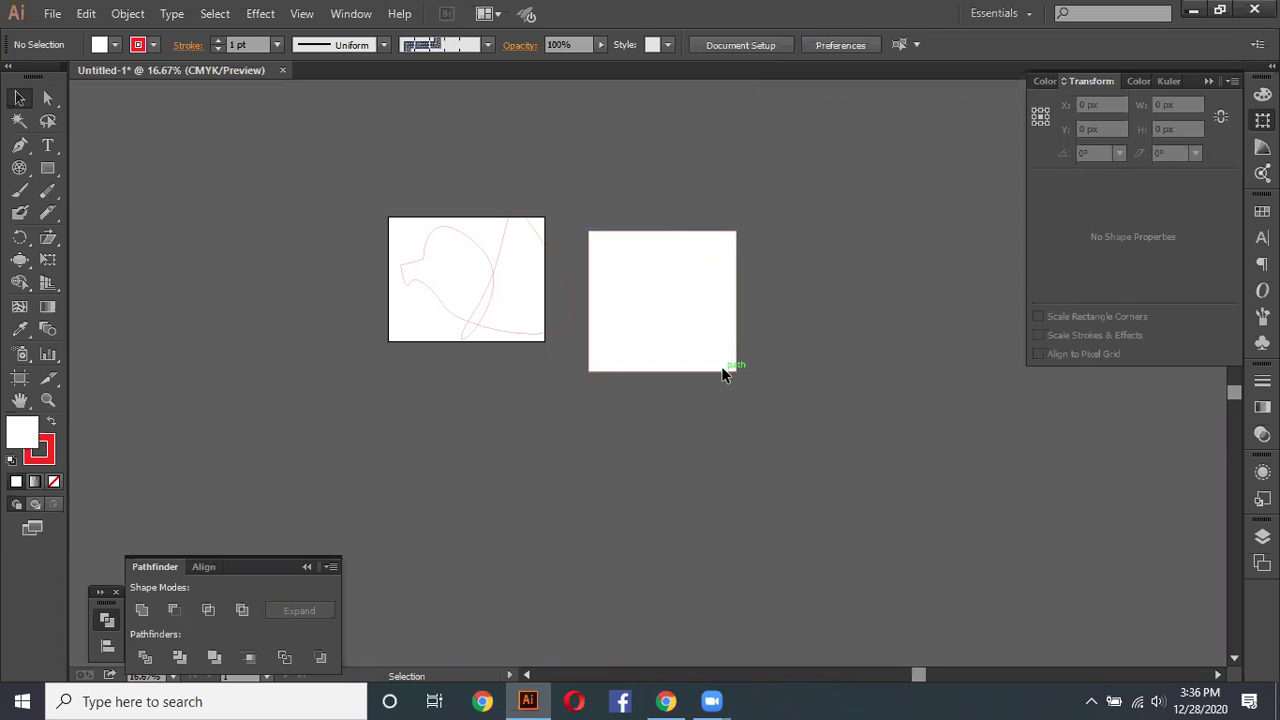
{"action": "key", "text": "alt"}
{"action": "left_click", "coordinate": [727, 373]}
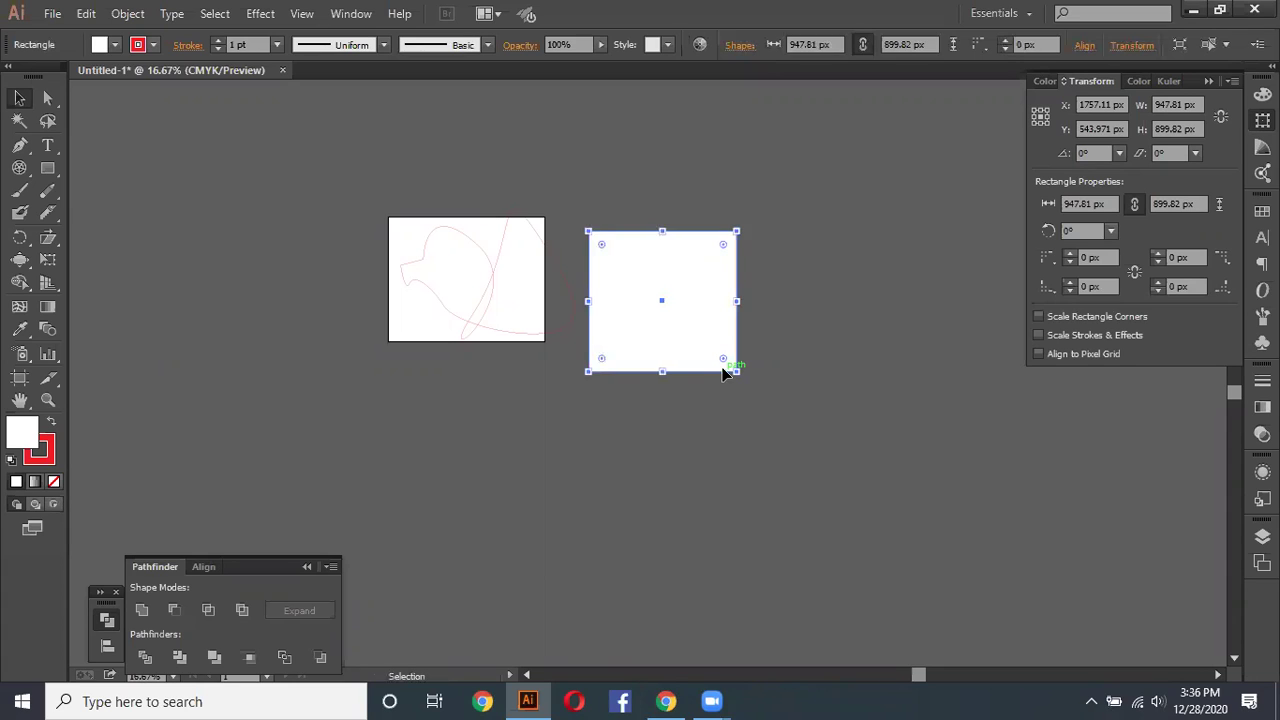
{"action": "left_click_drag", "start_coordinate": [618, 200], "coordinate": [706, 280]}
{"action": "key", "text": "Delete"}
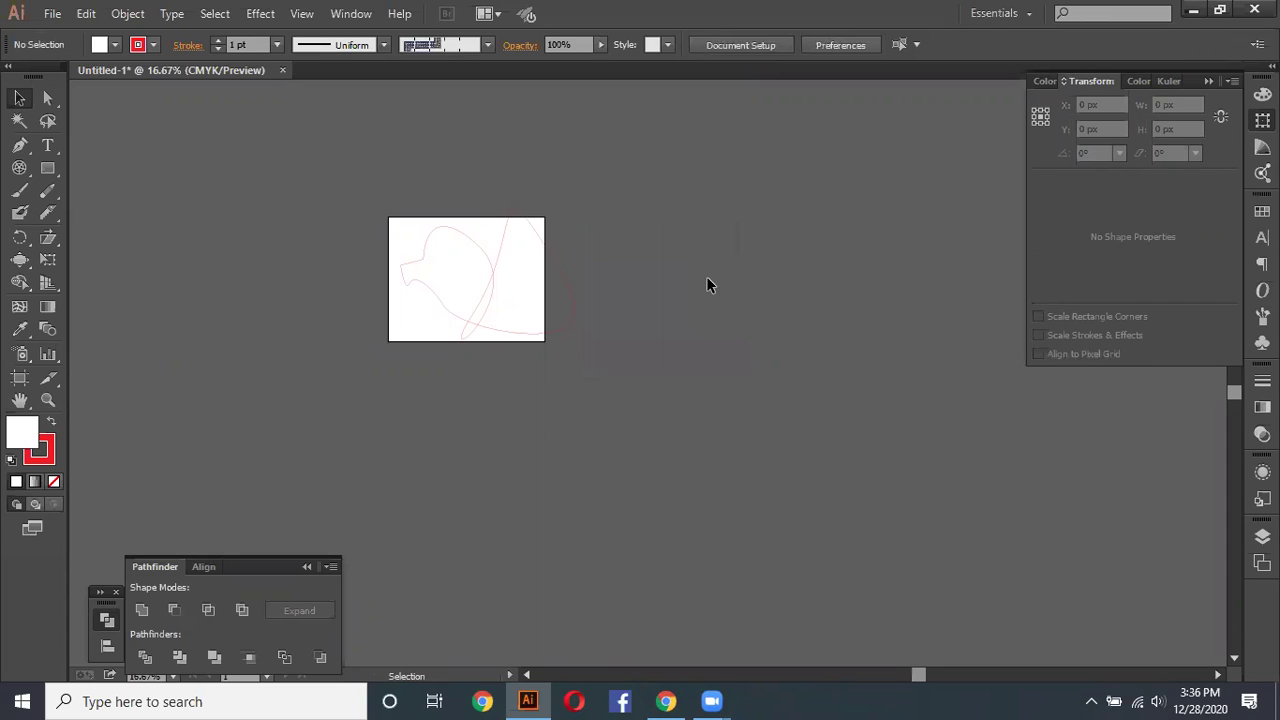
{"action": "key", "text": "ctrl+alt"}
{"action": "key", "text": "ctrl+z"}
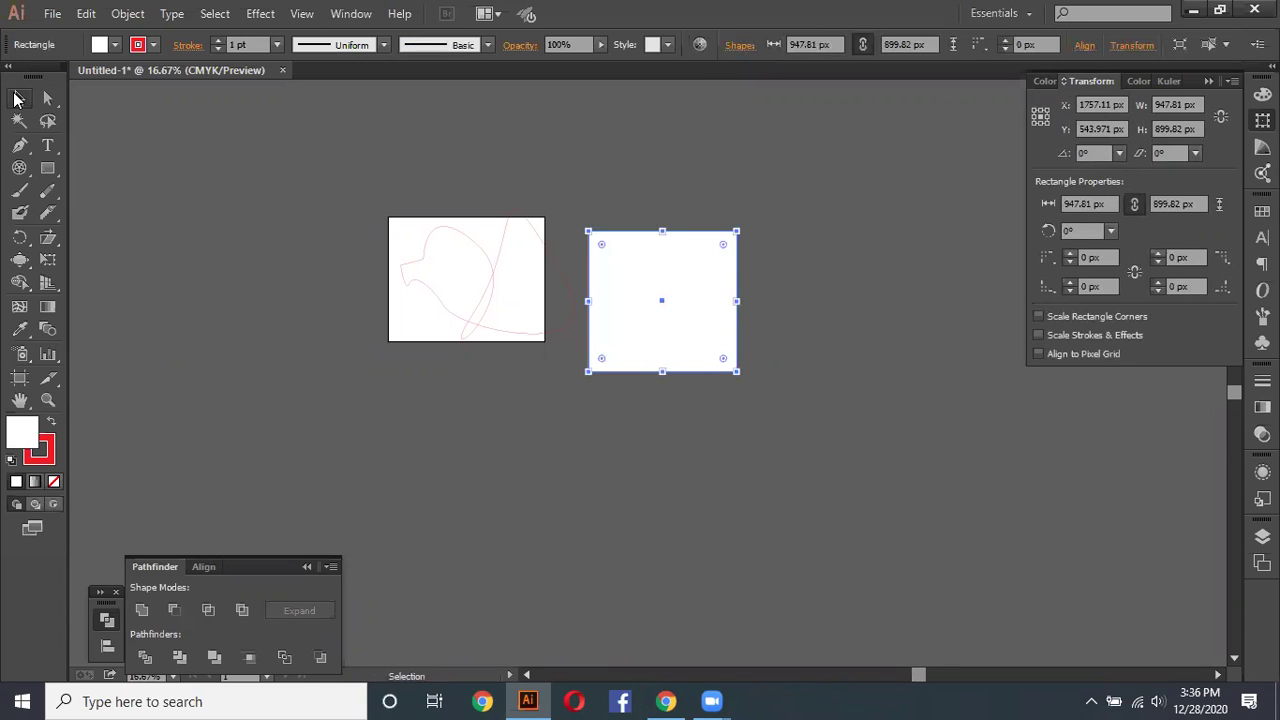
{"action": "left_click_drag", "start_coordinate": [593, 187], "coordinate": [761, 422]}
Step: Delete the white rectangle, frame the curved path, and place a new Pen anchor above it
{"action": "key", "text": "Delete"}
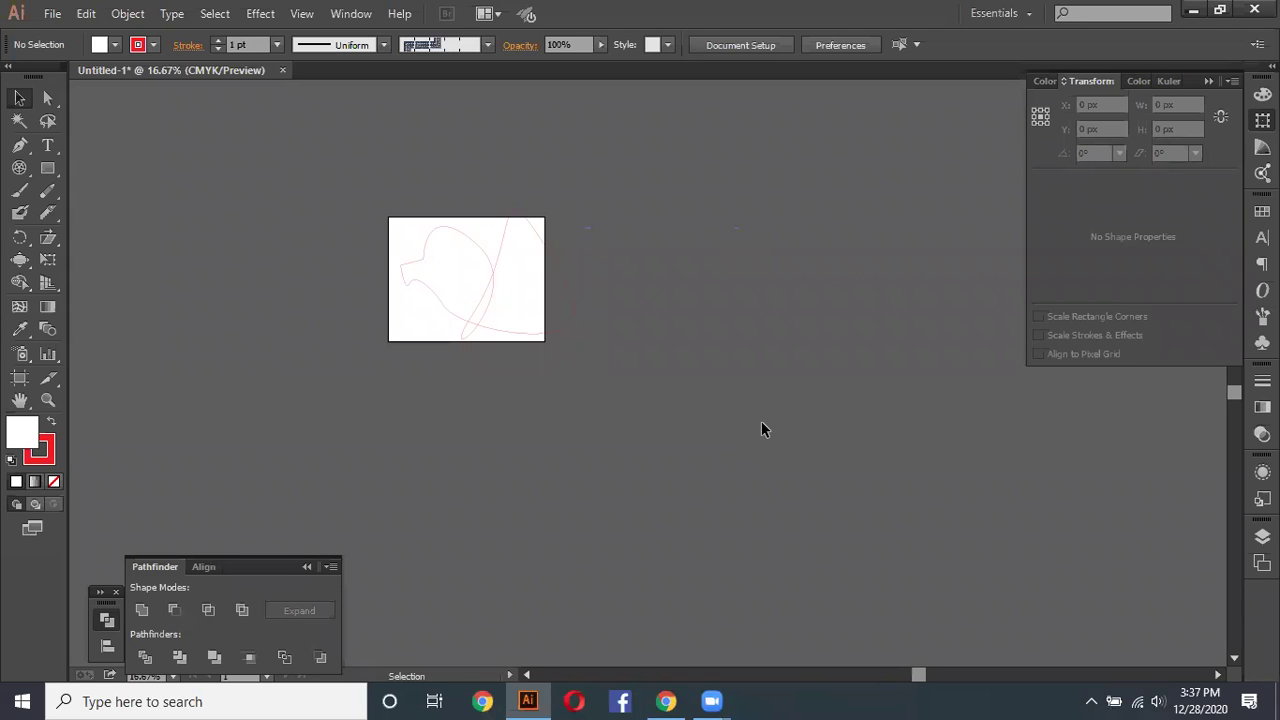
{"action": "left_click_drag", "start_coordinate": [350, 150], "coordinate": [740, 456]}
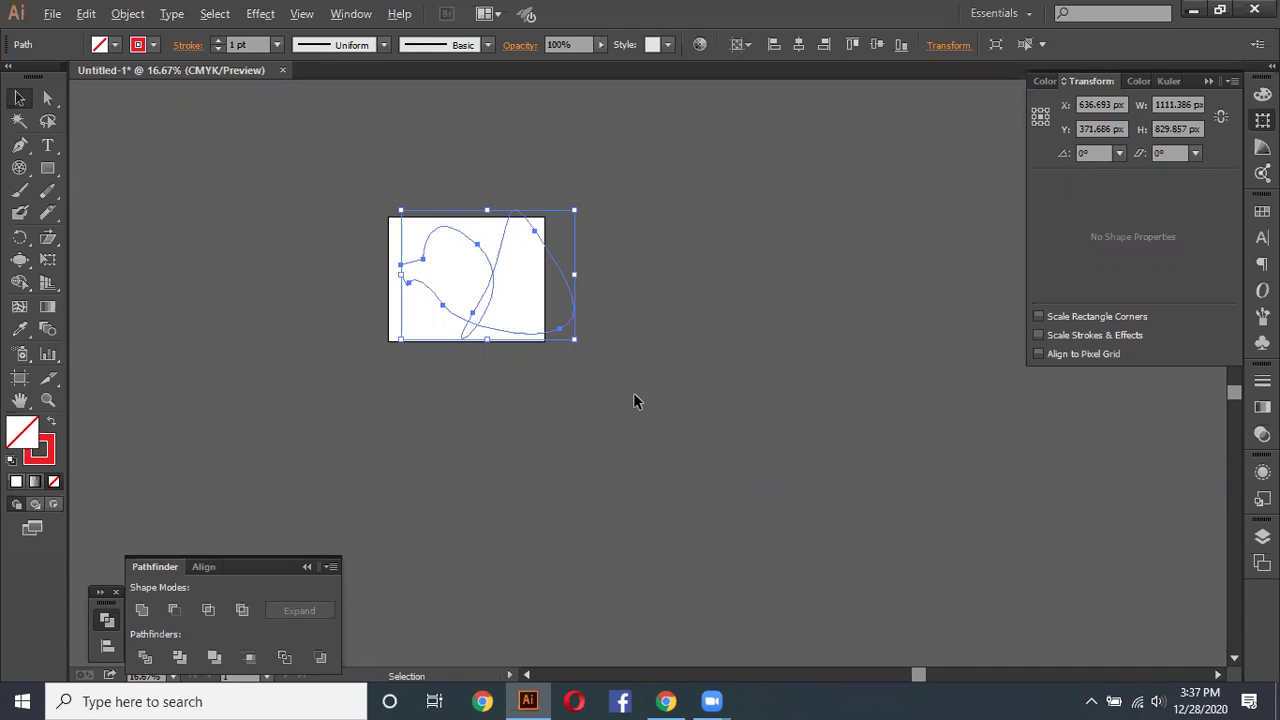
{"action": "scroll", "coordinate": [633, 392], "scroll_direction": "up", "scroll_amount": 4}
{"action": "left_click_drag", "start_coordinate": [366, 366], "coordinate": [816, 435]}
{"action": "left_click", "coordinate": [20, 146]}
{"action": "left_click", "coordinate": [540, 189]}
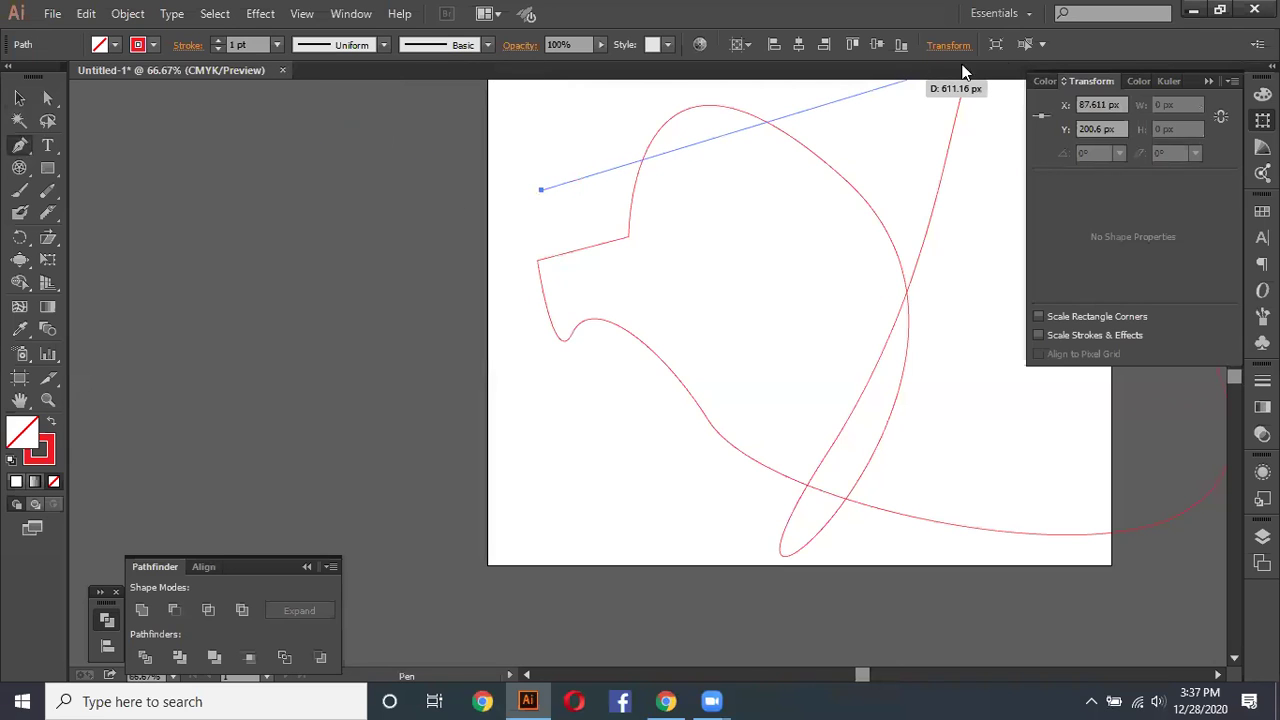
Step: Peek at the graphic style, align-to and select-similar options, then the View menu
{"action": "left_click", "coordinate": [664, 46]}
{"action": "left_click", "coordinate": [664, 46]}
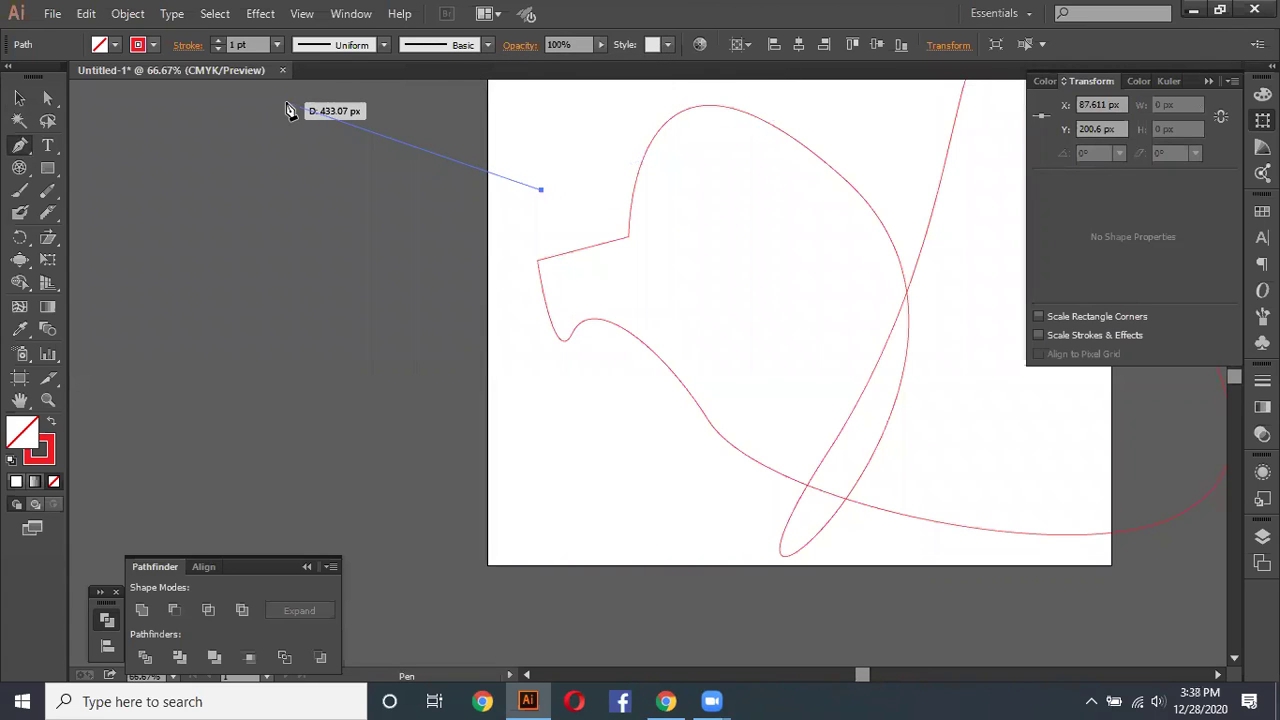
{"action": "left_click", "coordinate": [746, 45]}
{"action": "left_click", "coordinate": [748, 45]}
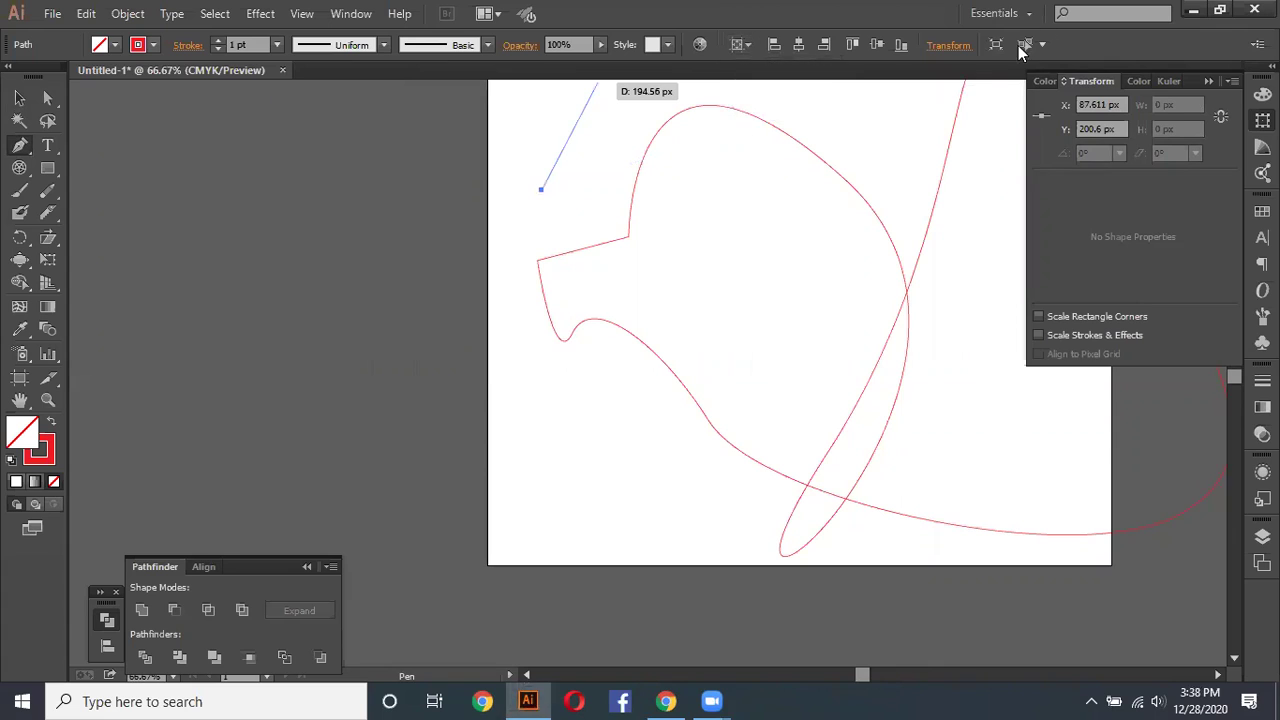
{"action": "left_click", "coordinate": [1043, 47]}
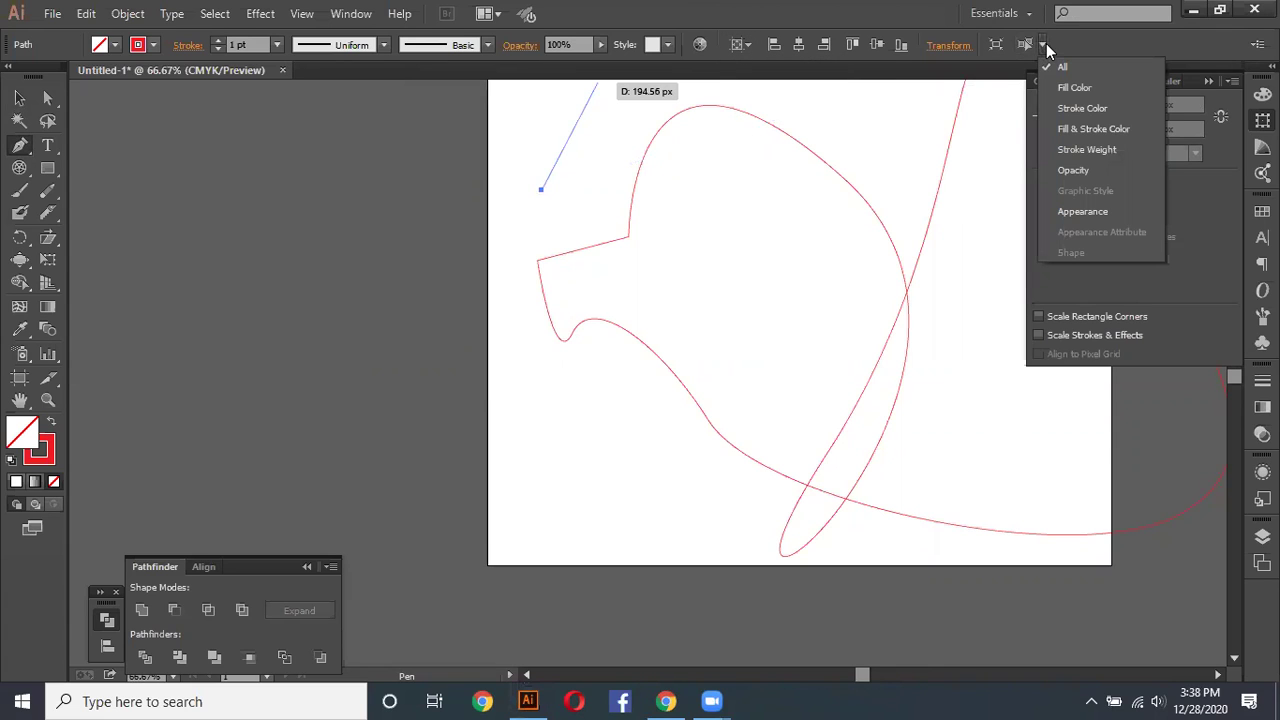
{"action": "left_click", "coordinate": [1043, 46]}
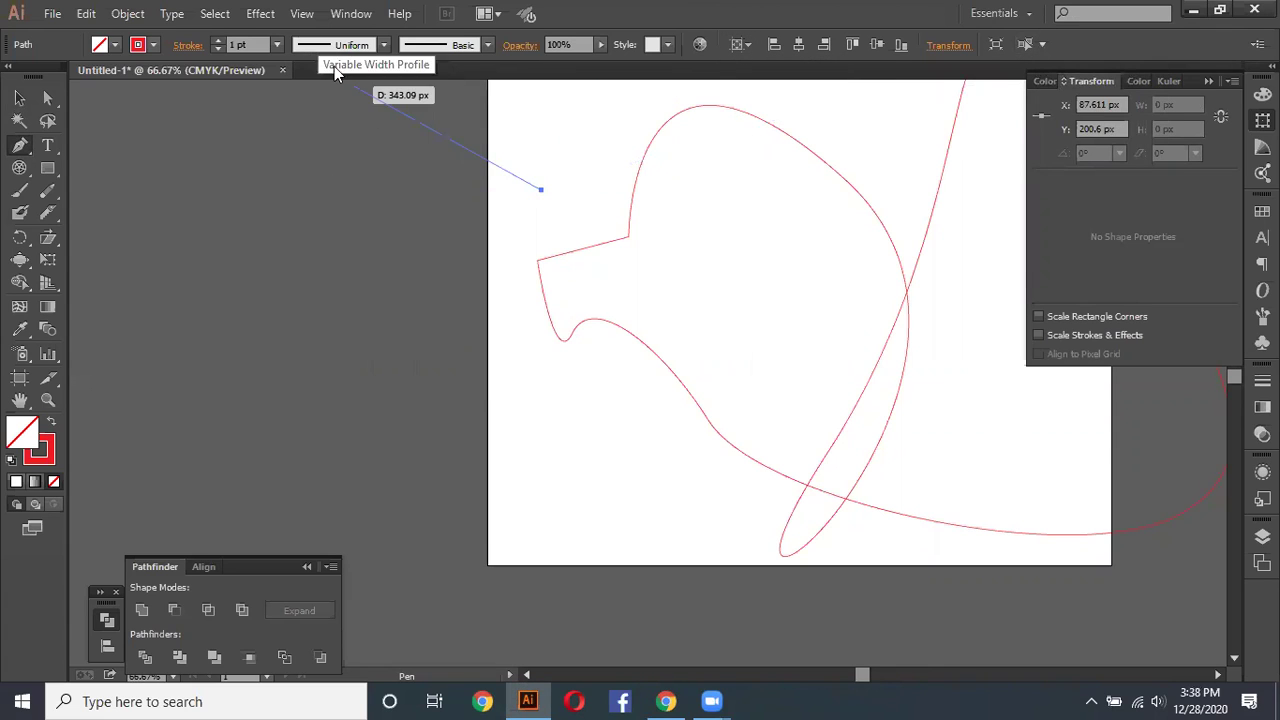
{"action": "left_click", "coordinate": [308, 16]}
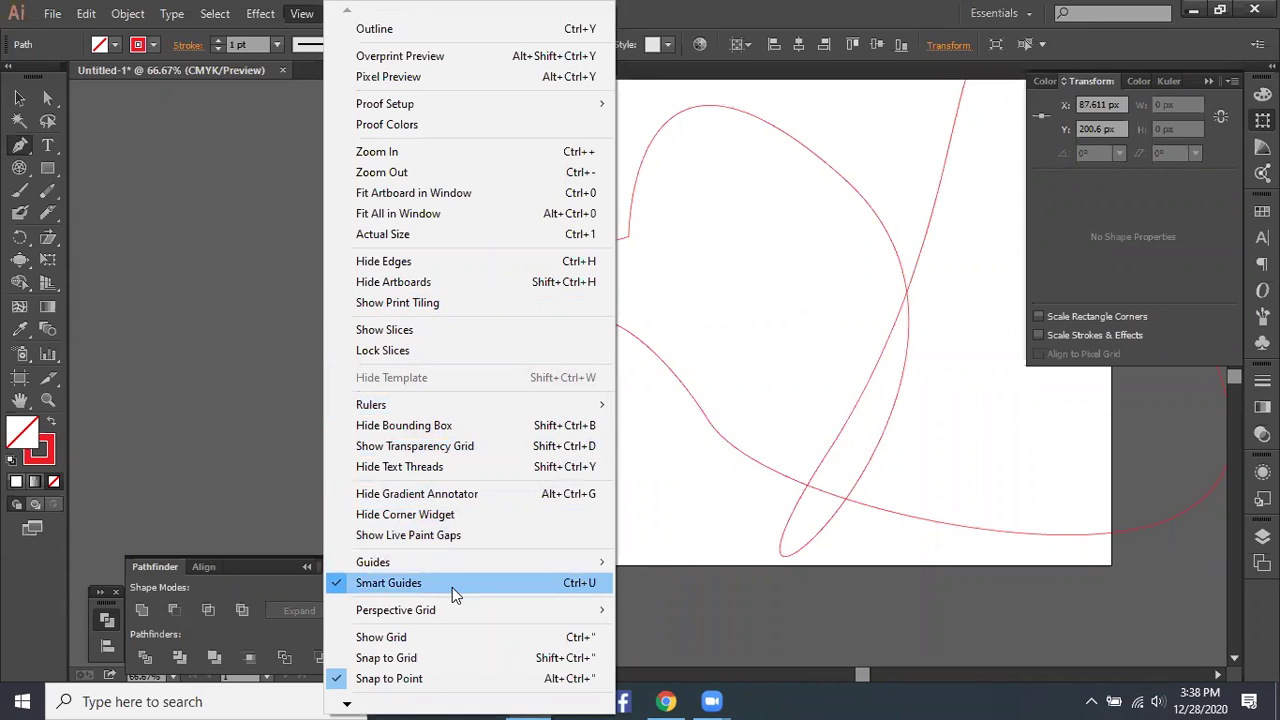
Step: Add stray anchors to the new path, end it, undo the stray anchor, and reopen View
{"action": "left_click_drag", "start_coordinate": [693, 319], "coordinate": [590, 197]}
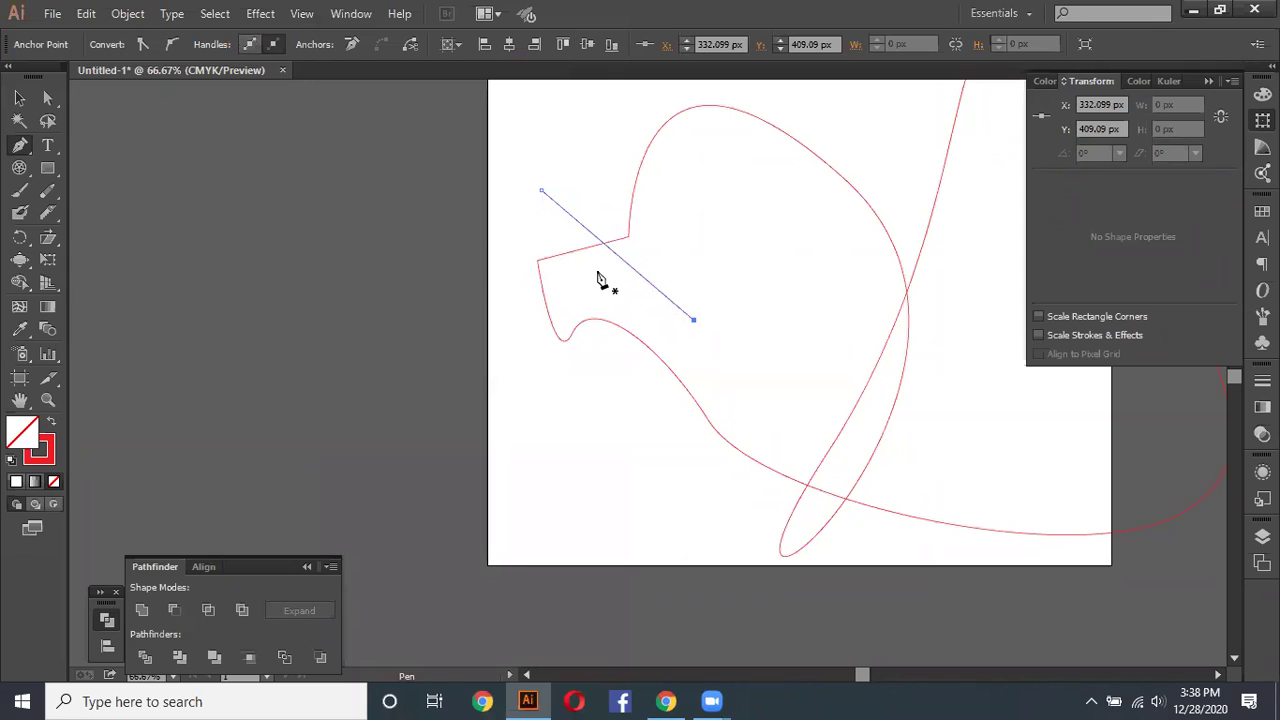
{"action": "left_click", "coordinate": [712, 214]}
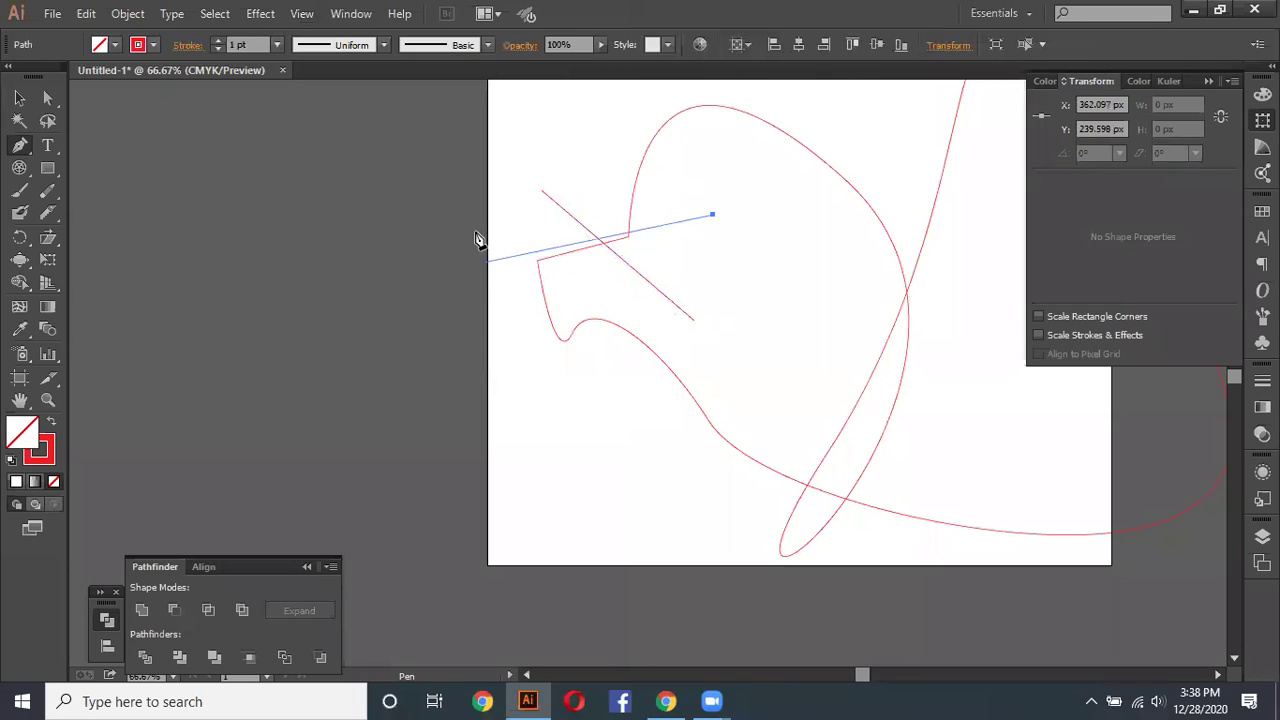
{"action": "key", "text": "Escape"}
{"action": "scroll", "coordinate": [686, 203], "scroll_direction": "up", "scroll_amount": 1}
{"action": "left_click", "coordinate": [668, 260]}
{"action": "key", "text": "ctrl+z"}
{"action": "key", "text": "ctrl+z"}
{"action": "key", "text": "ctrl+z"}
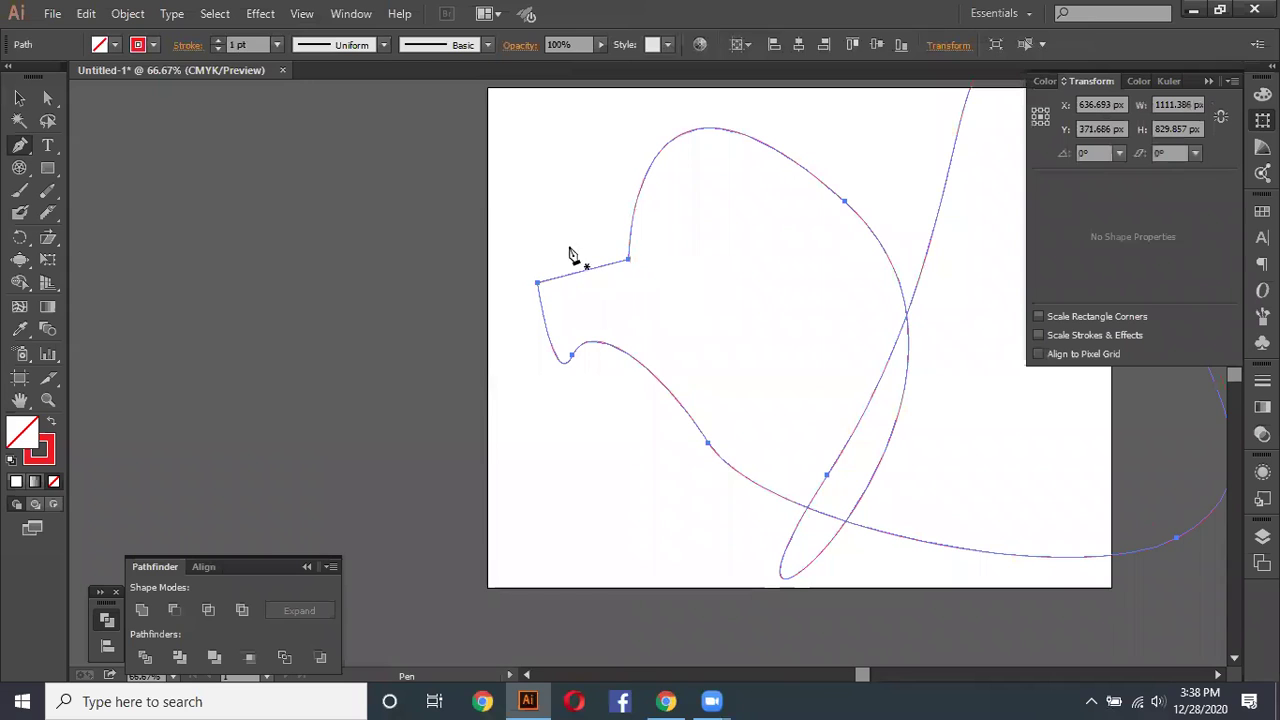
{"action": "left_click", "coordinate": [301, 13]}
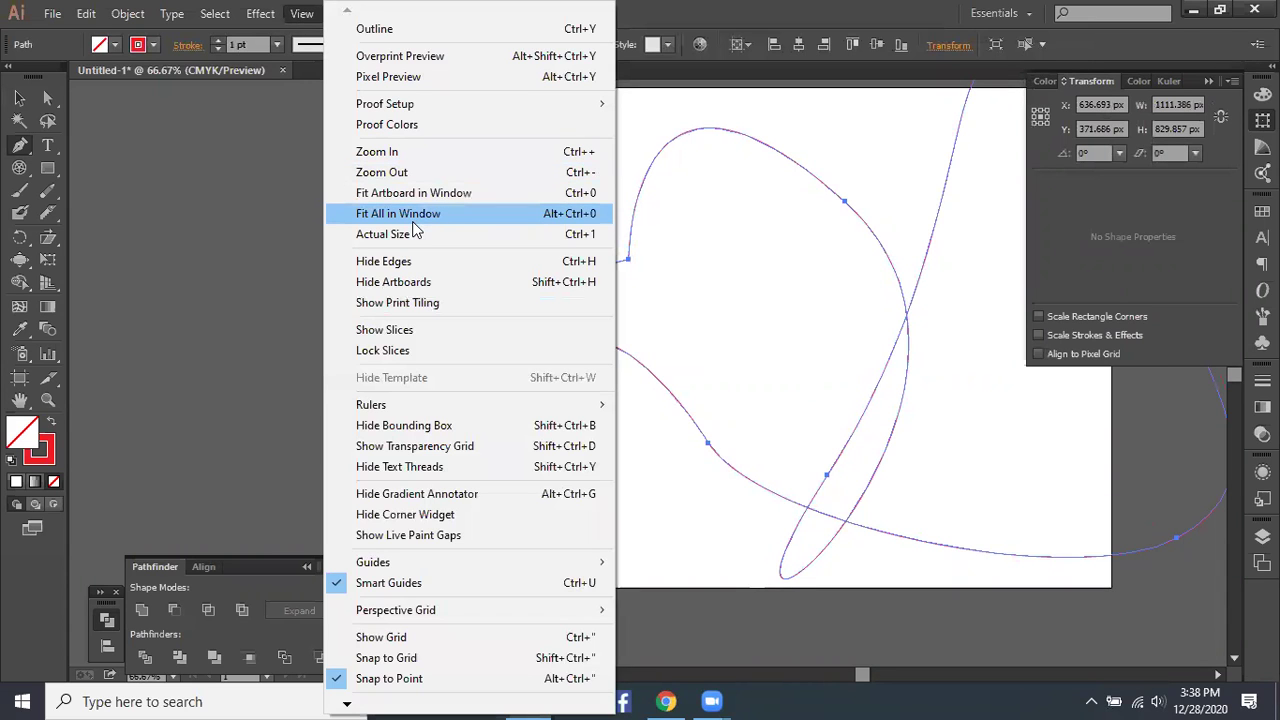